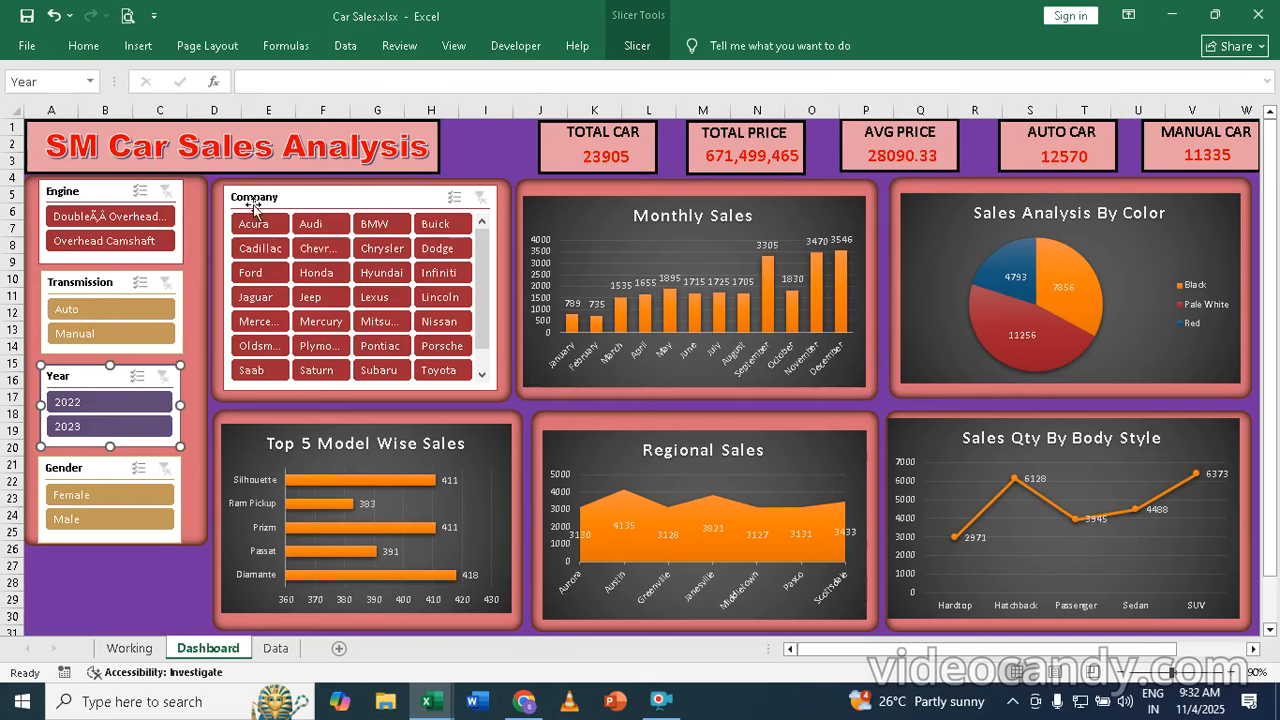
- Filter the car sales dashboard by Auto transmission, year 2022, year 2023 and Female gender to examine how the charts respond
left_click(62, 311)
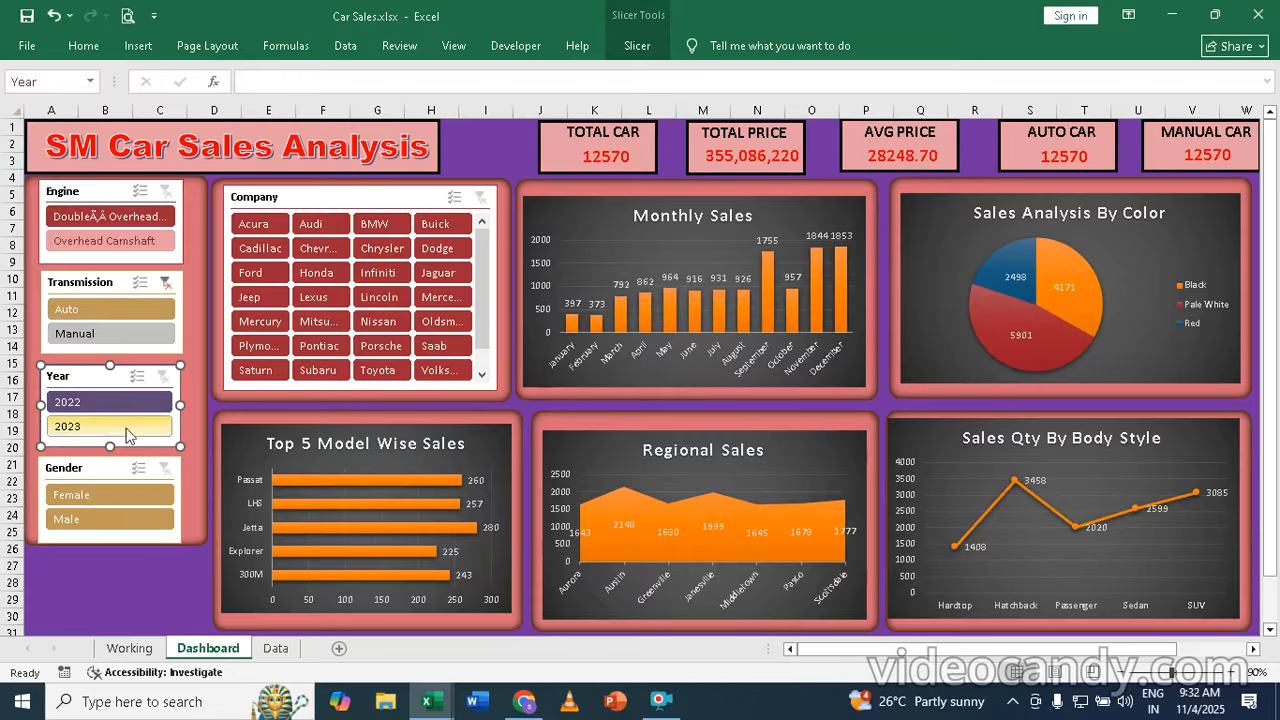
left_click(74, 403)
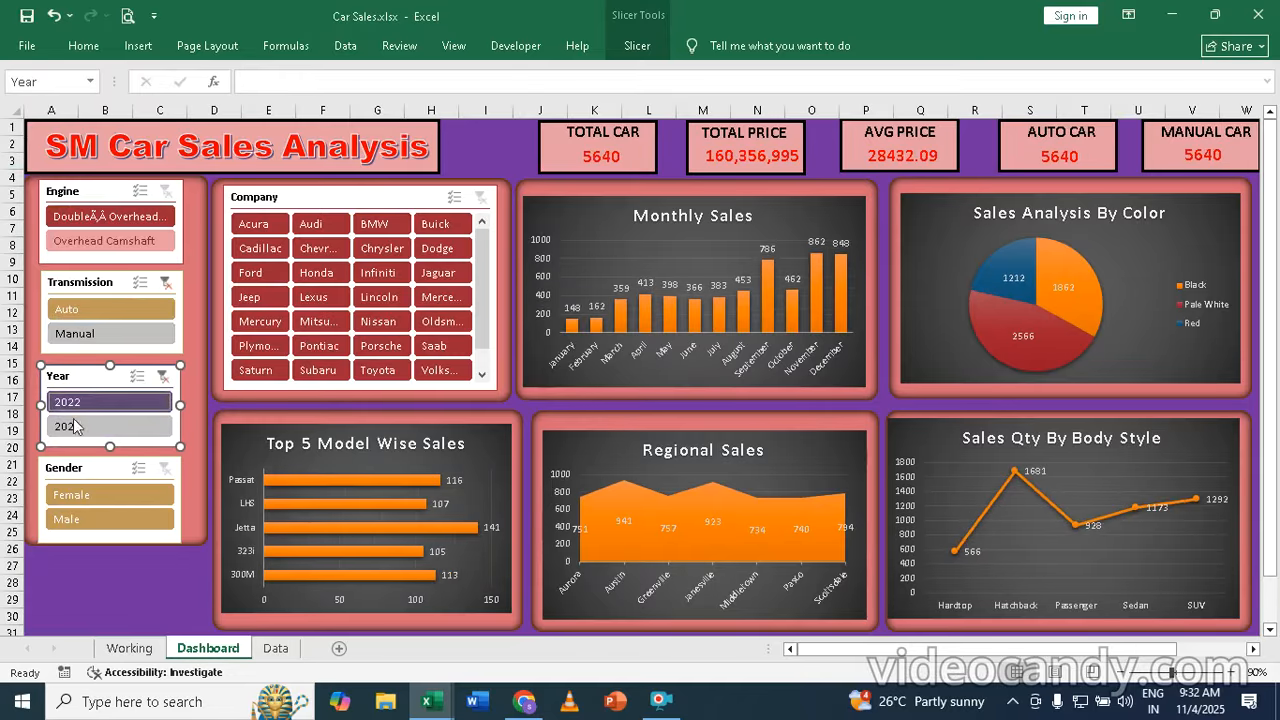
left_click(70, 426)
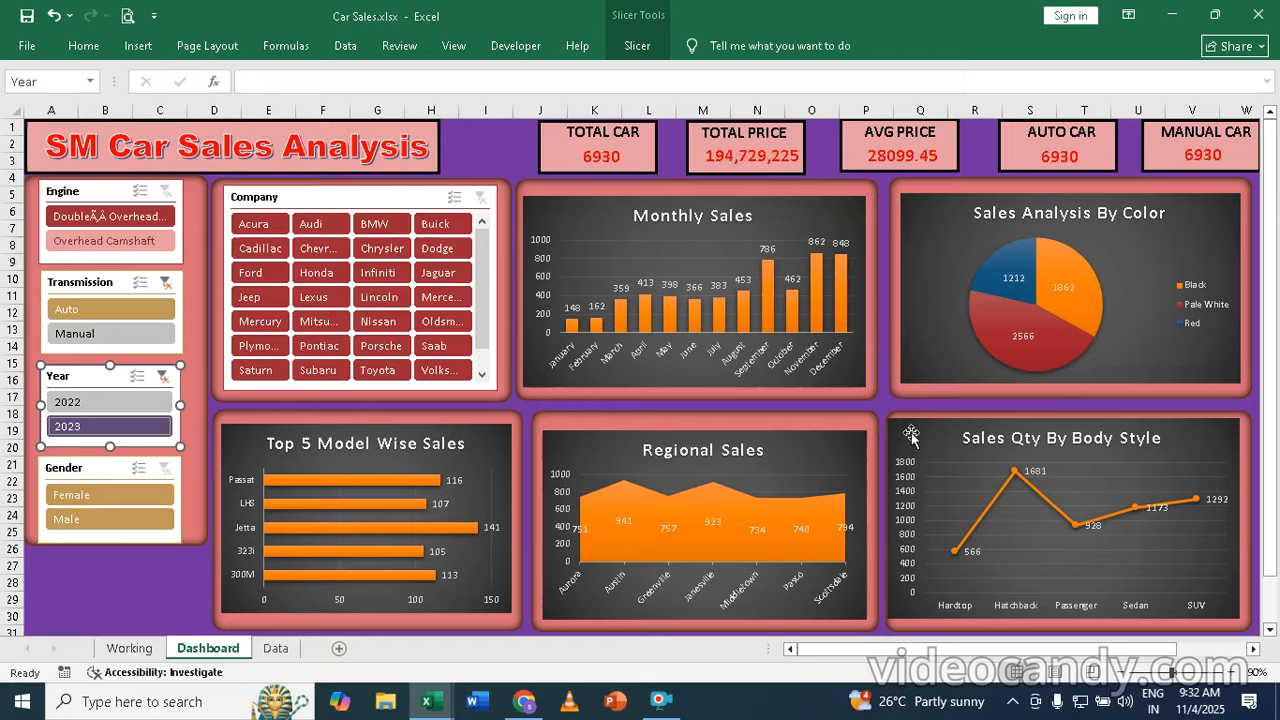
left_click(73, 497)
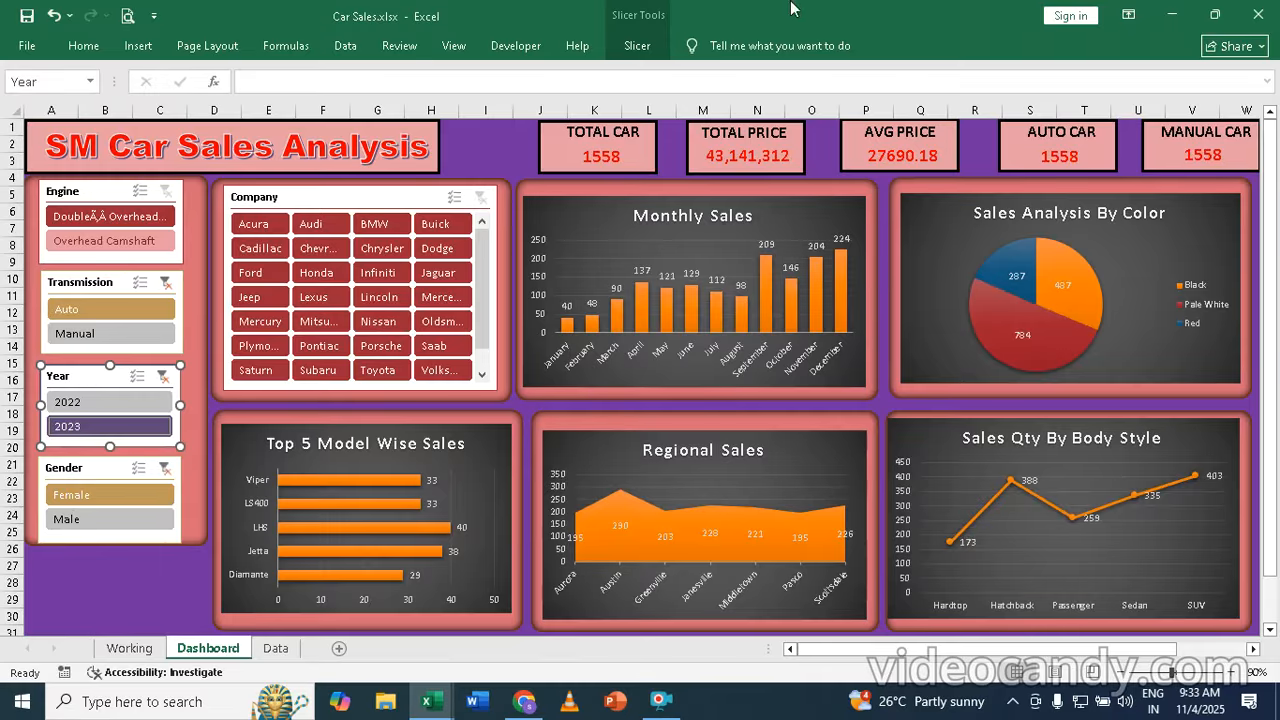
- Close Car Sales.xlsx without saving and close the Pivot Table Practice workbook, leaving the Car Sales - Data Analyst workbook in front
left_click(1260, 15)
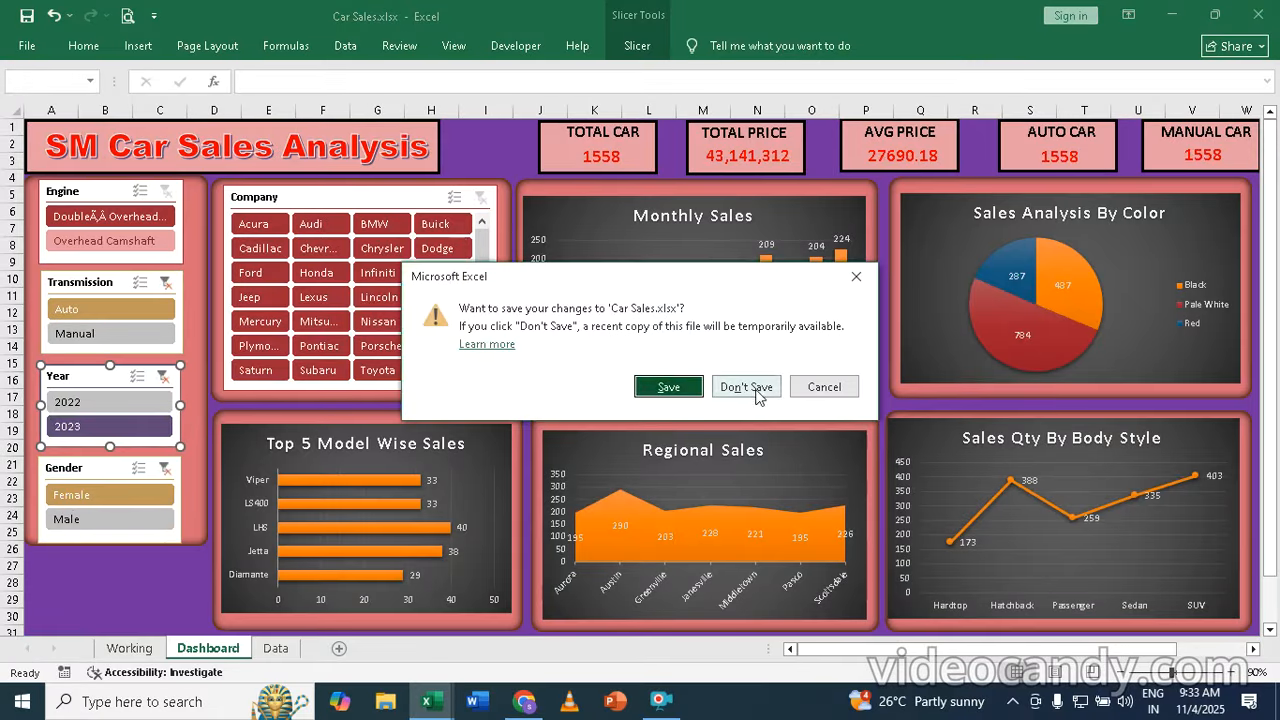
left_click(748, 386)
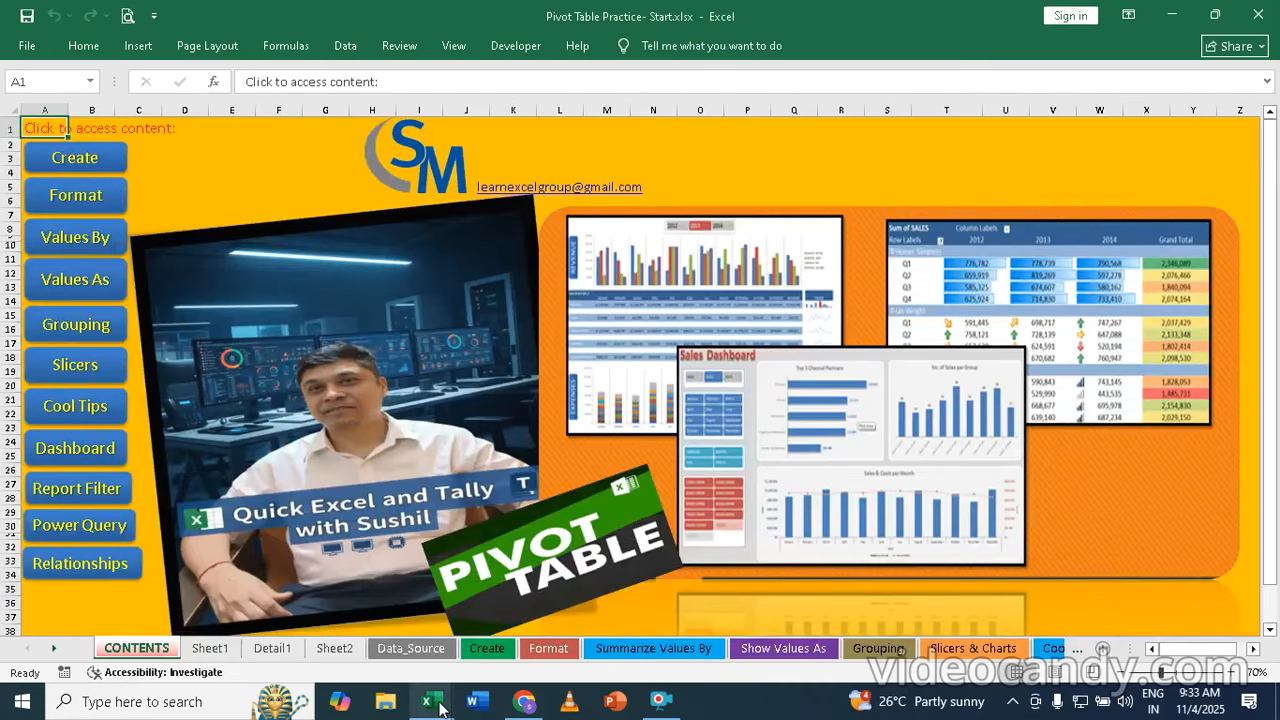
mouse_move(440, 708)
left_click(442, 684)
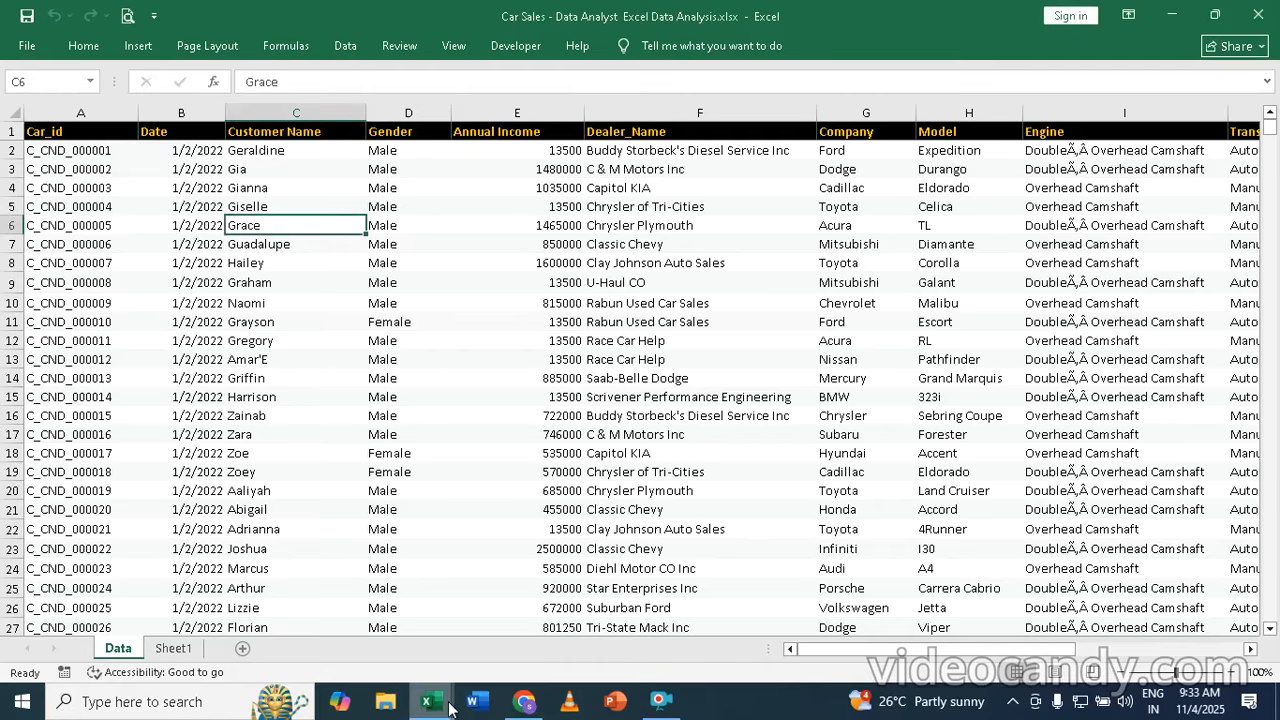
left_click(336, 640)
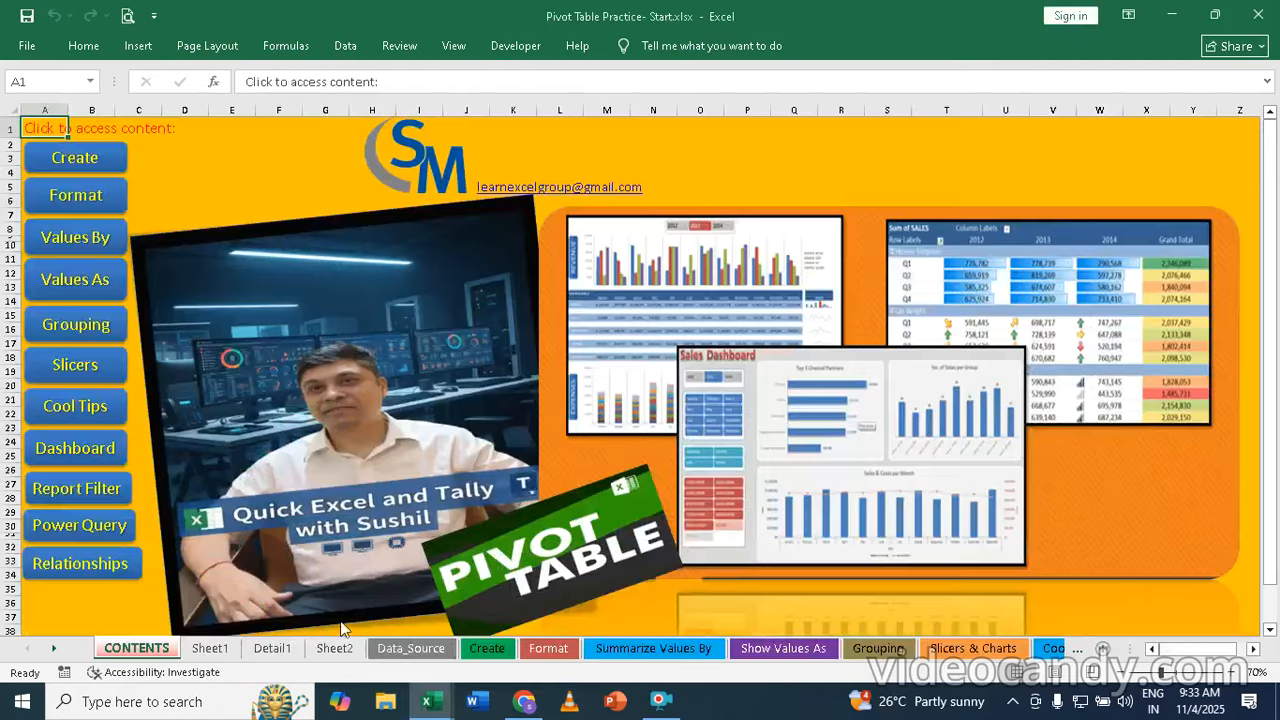
left_click(1262, 8)
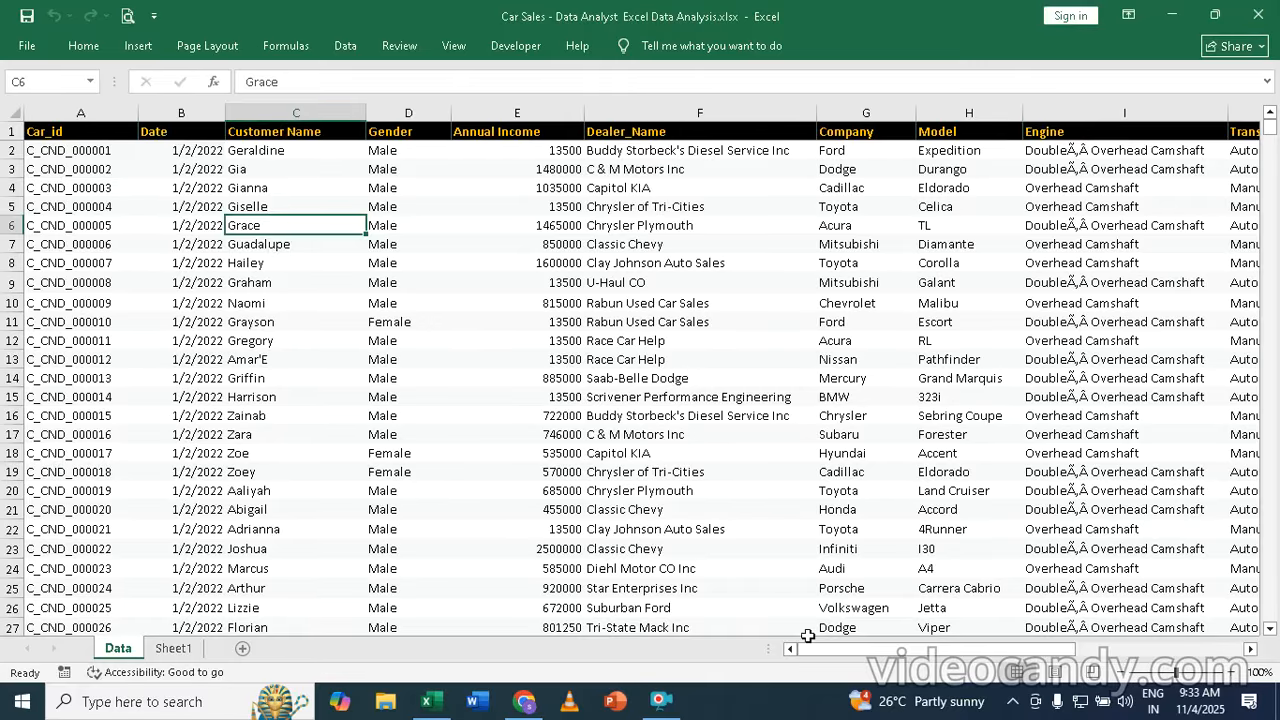
- Convert the car sales data range A1:P23907 on the Data sheet into a table with headers
left_click_drag(940, 655, 884, 667)
left_click(291, 132)
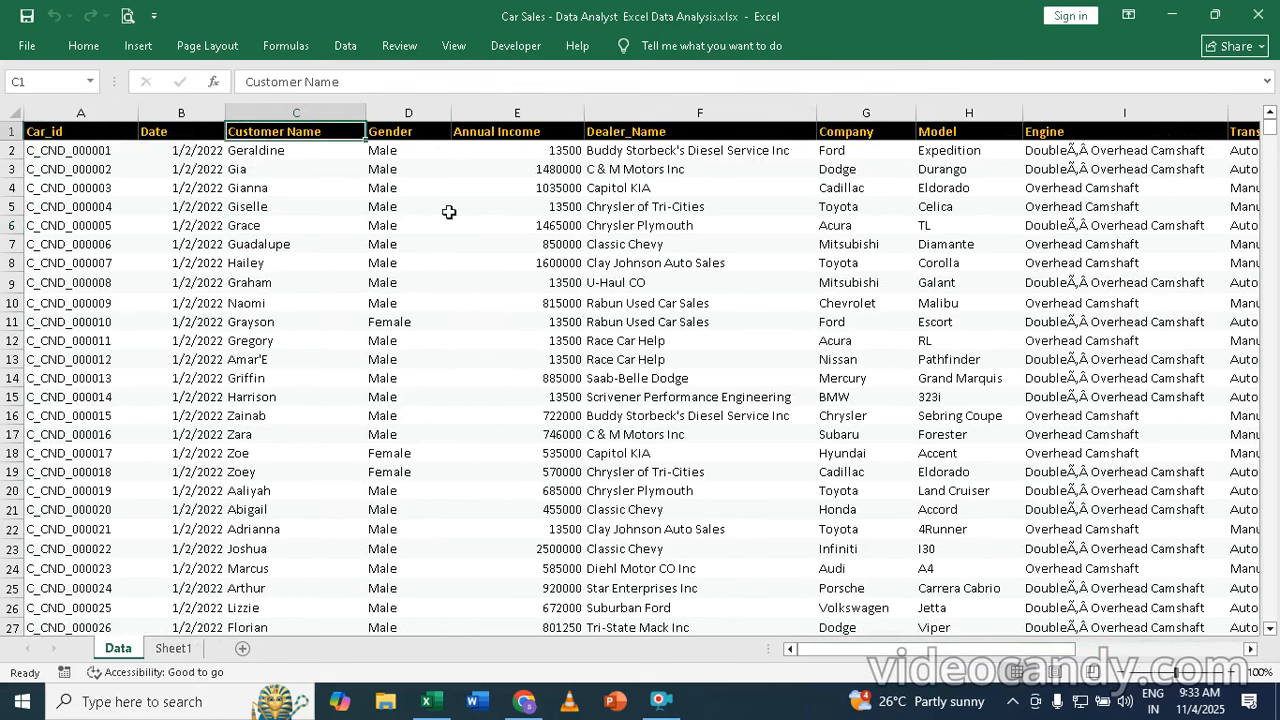
left_click(521, 243)
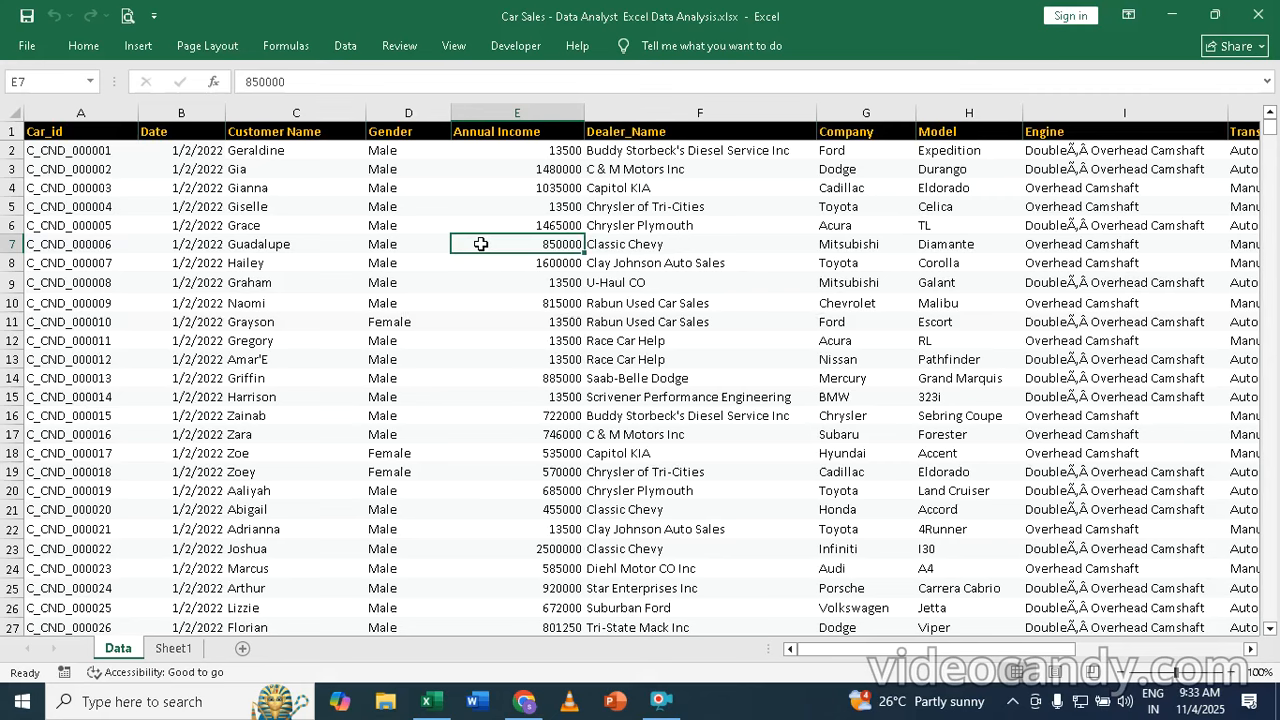
left_click(476, 296)
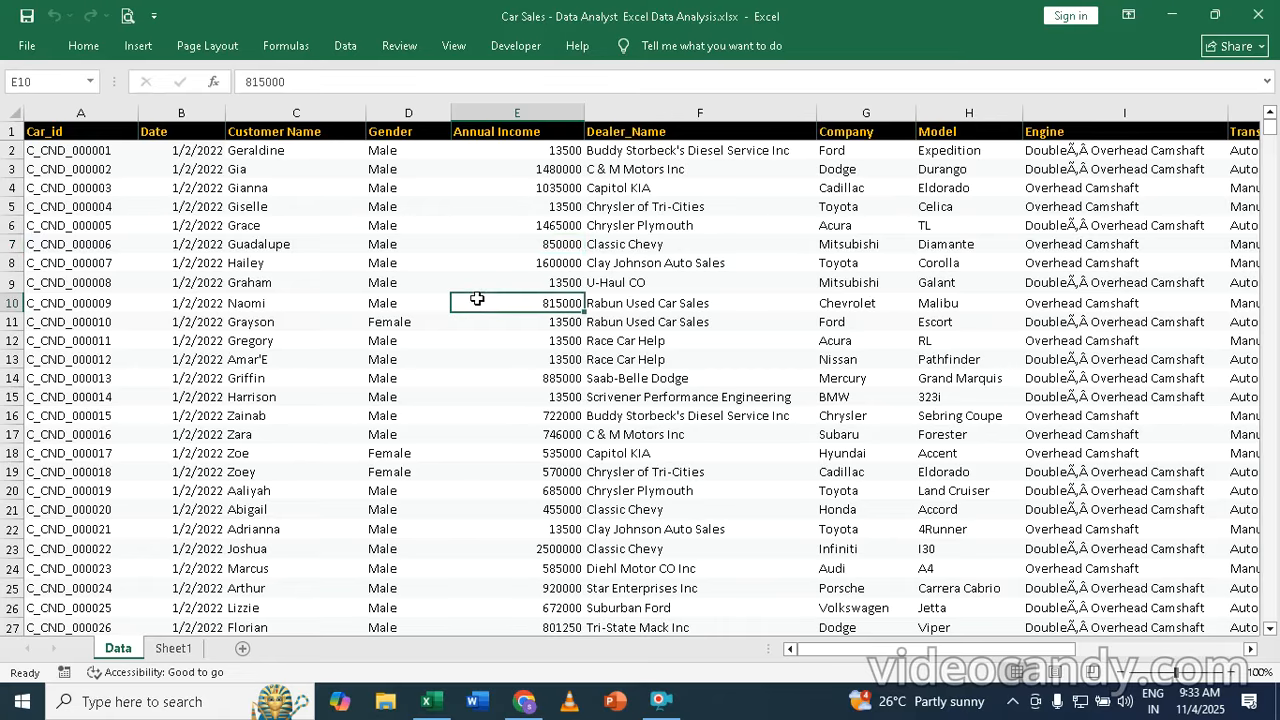
left_click(138, 46)
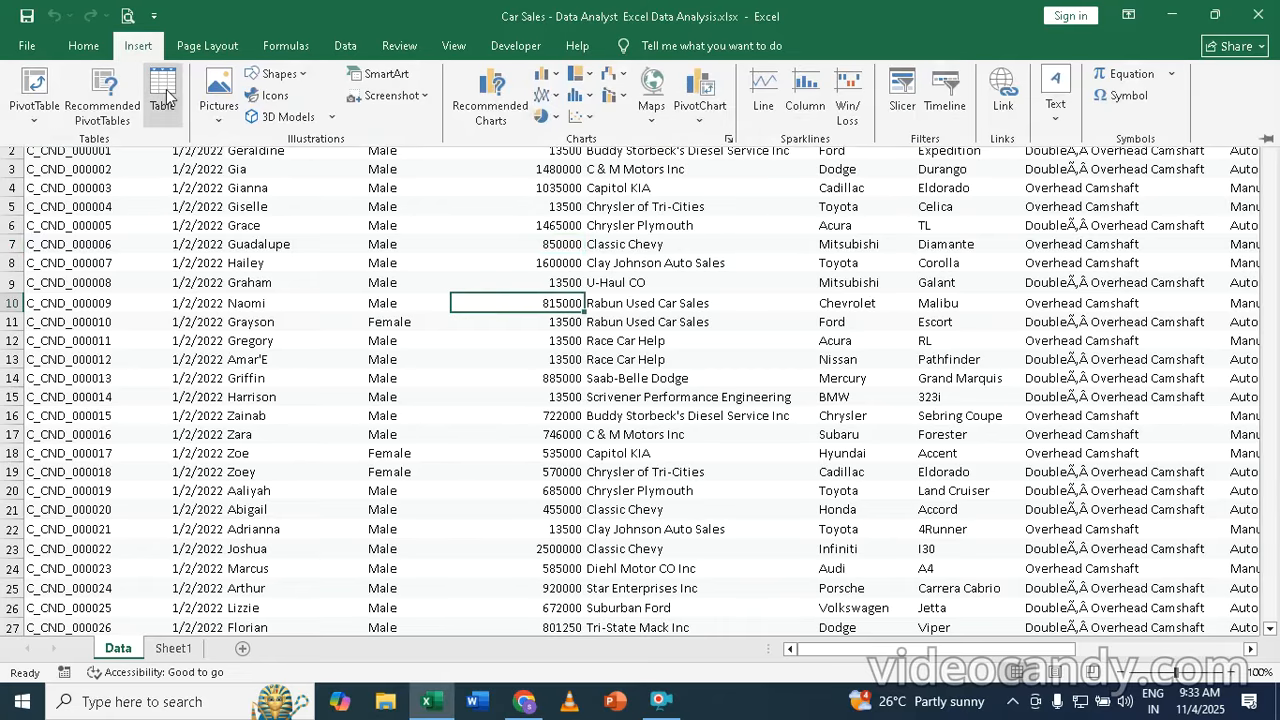
left_click(166, 92)
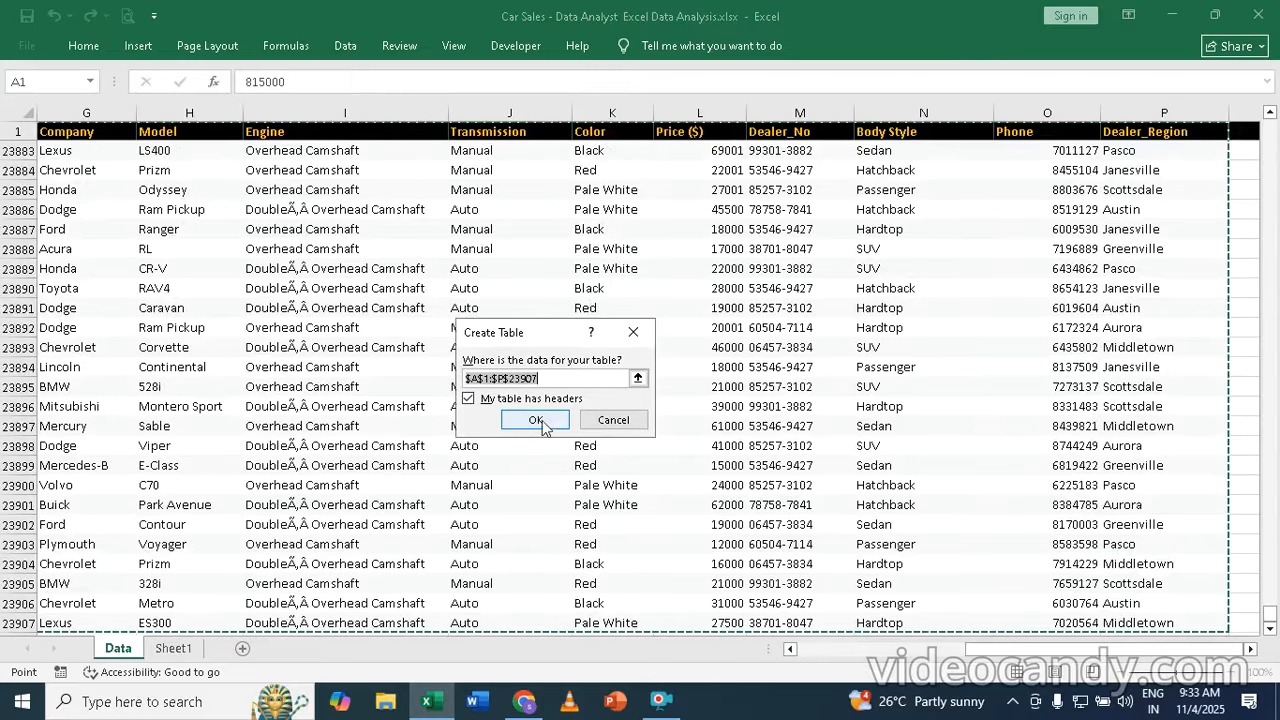
left_click(536, 420)
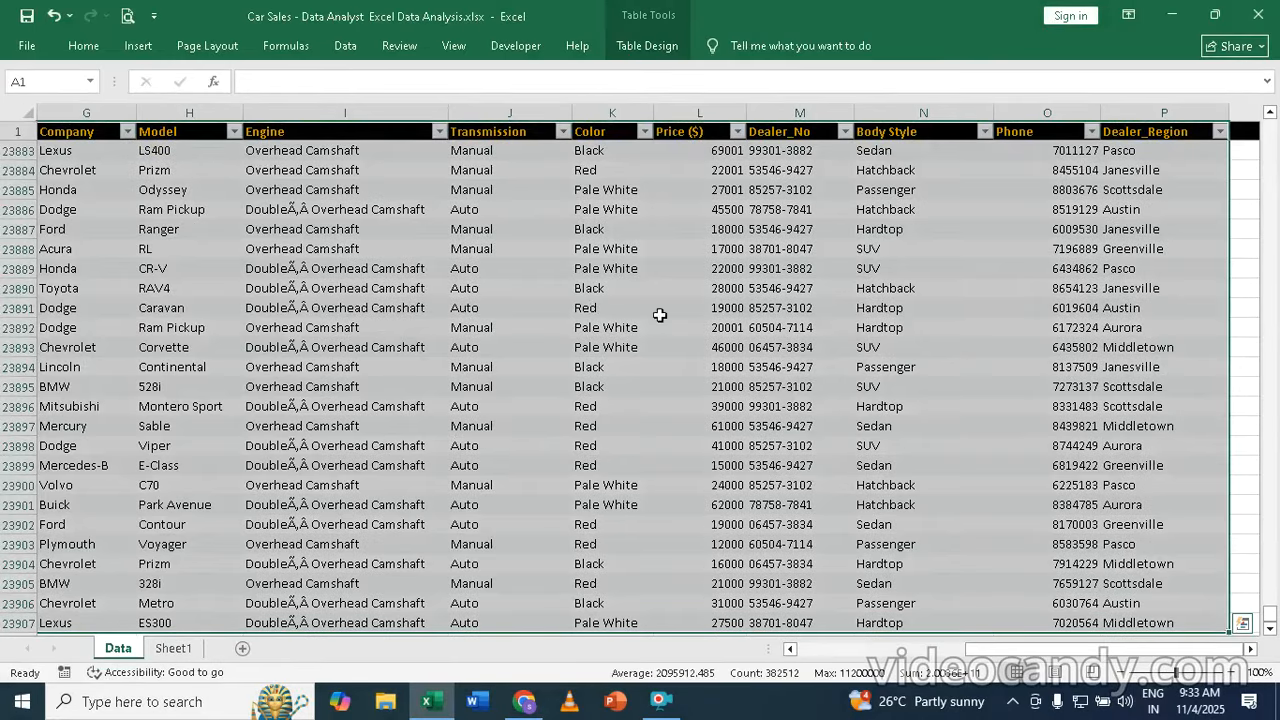
left_click(534, 267)
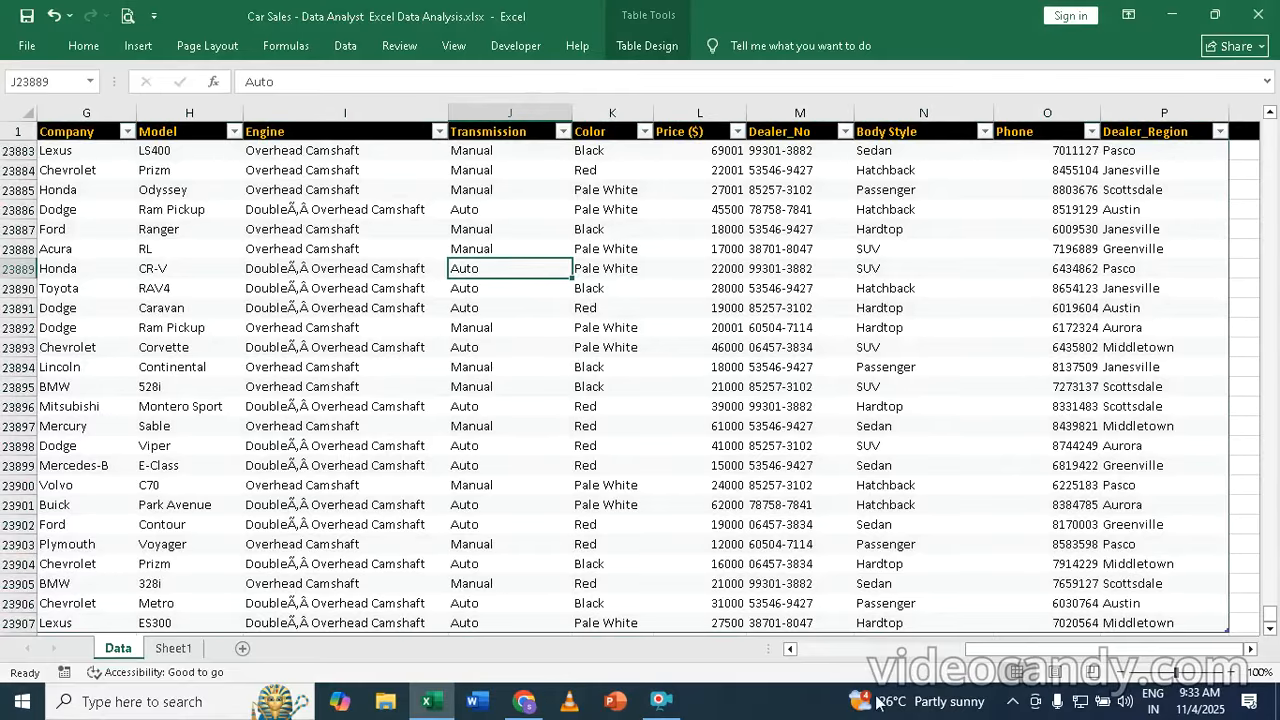
- Insert two blank table columns between the Date and Customer Name columns
left_click_drag(1051, 649, 812, 650)
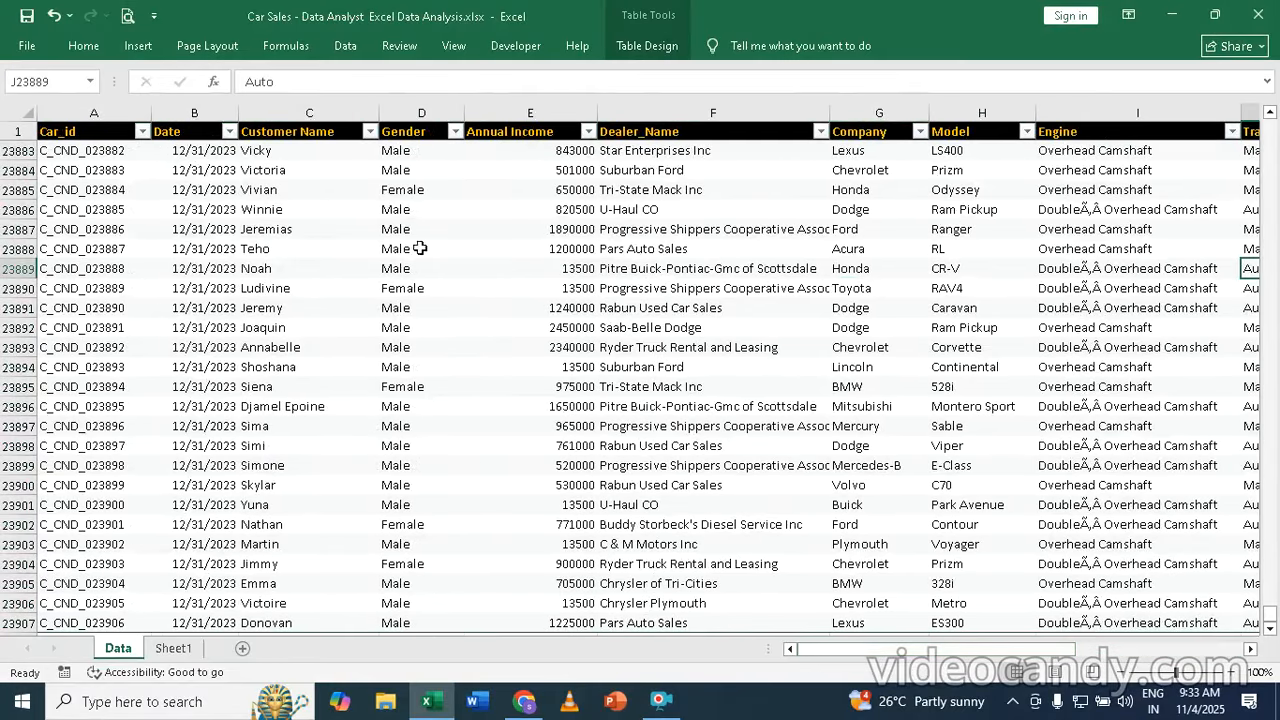
left_click(307, 132)
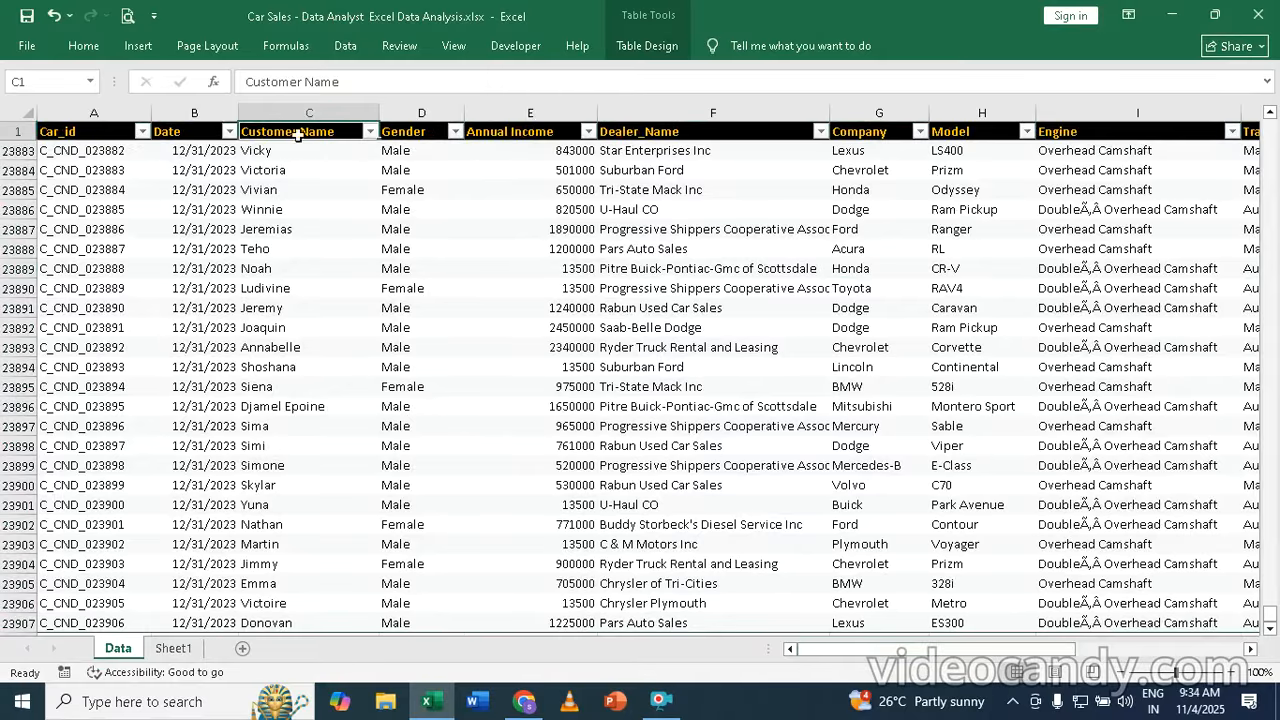
right_click(299, 134)
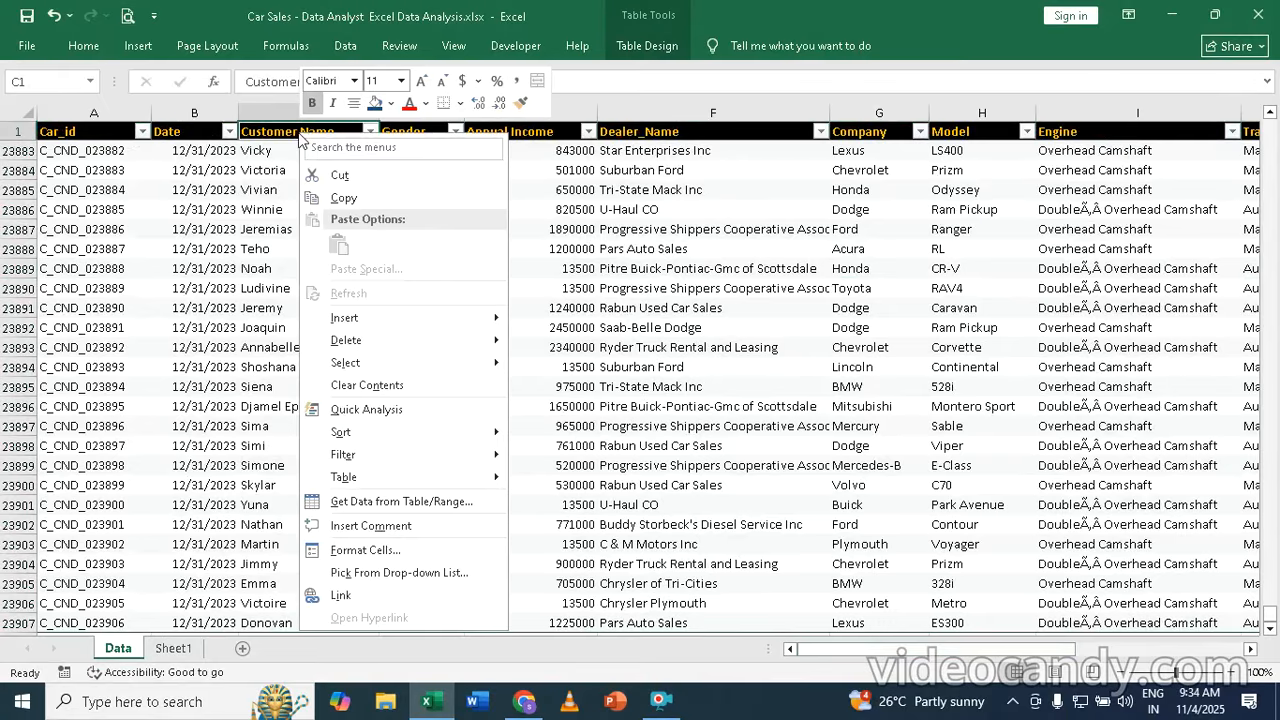
mouse_move(368, 319)
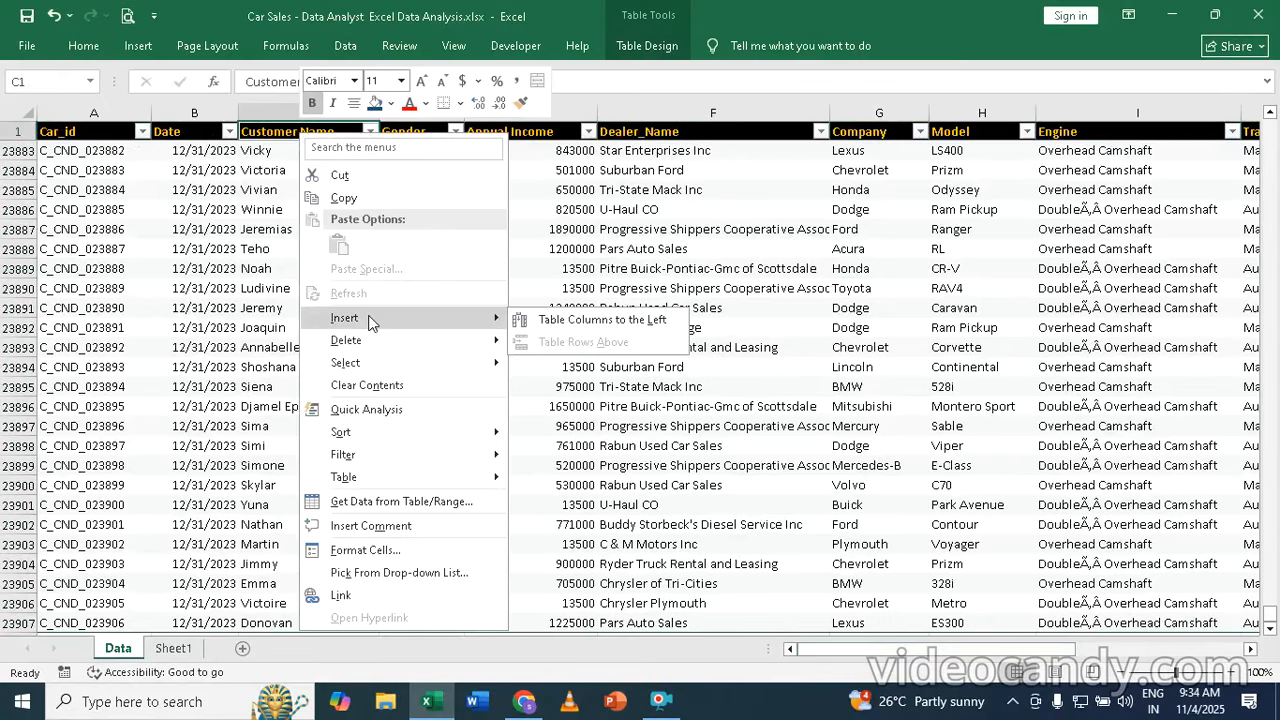
left_click(585, 320)
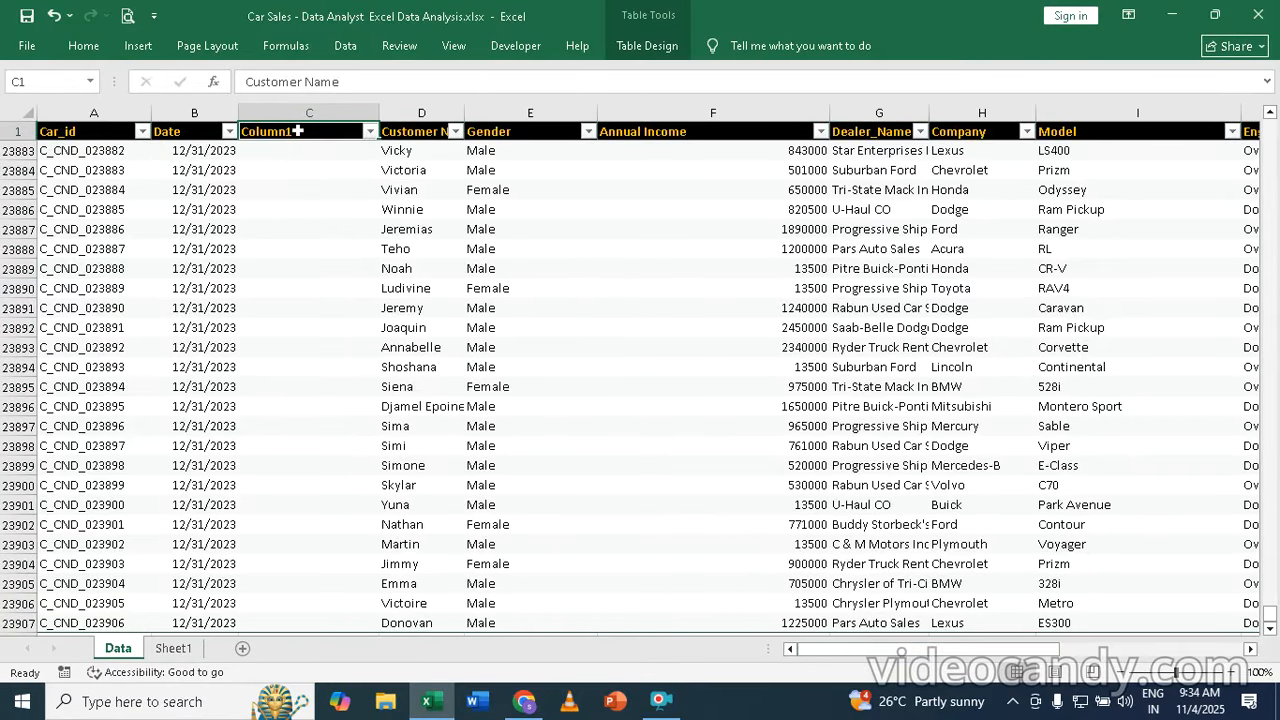
right_click(299, 131)
mouse_move(368, 318)
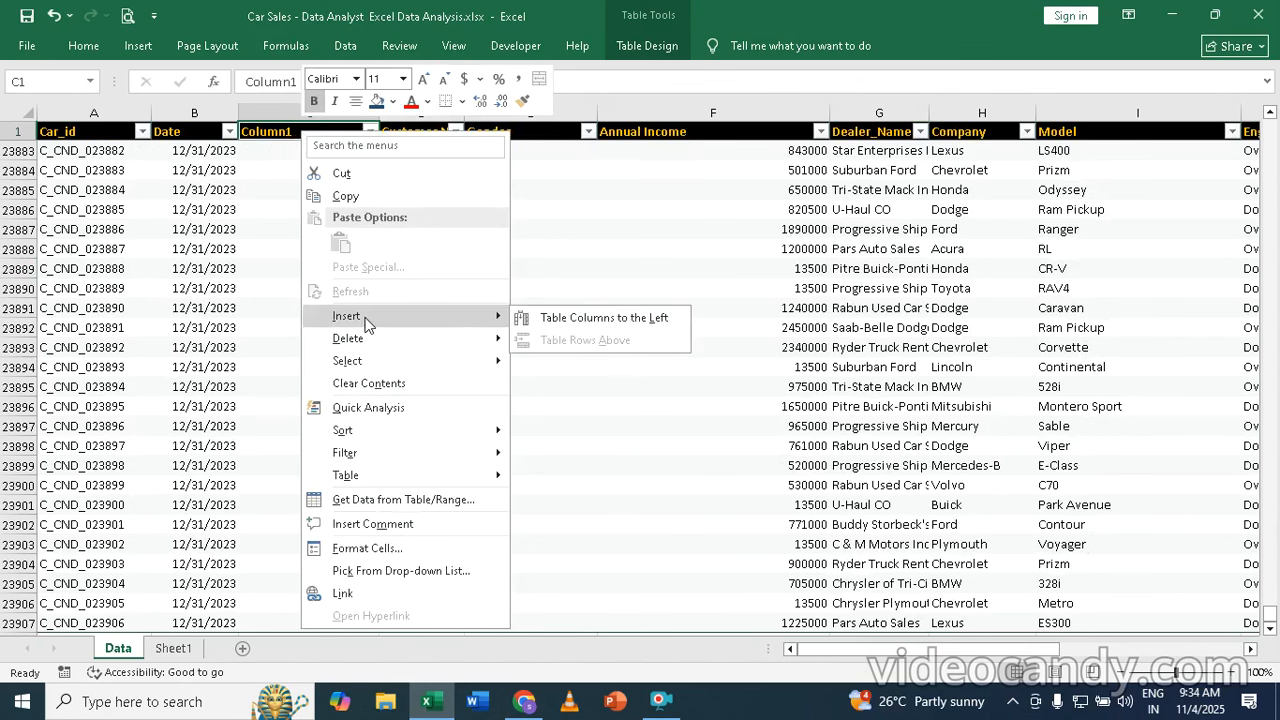
left_click(569, 322)
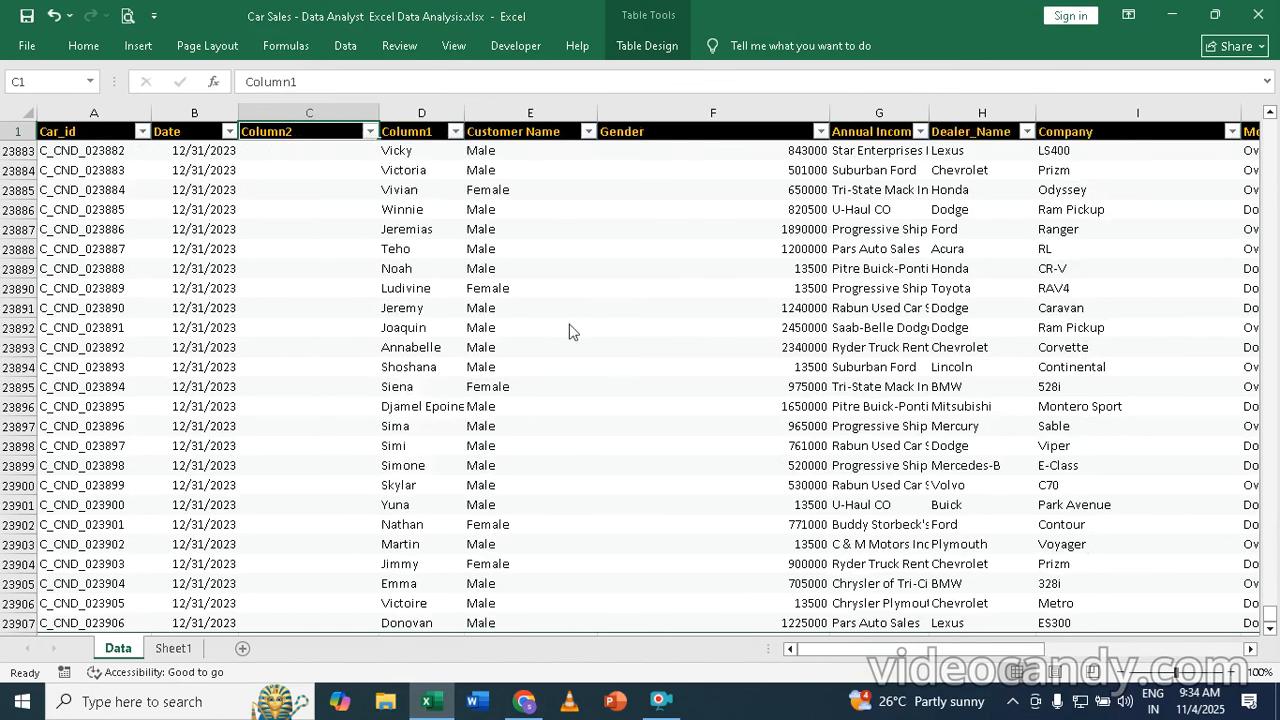
- Name the two new column headers Month in C1 and Years in D1
double_click(280, 131)
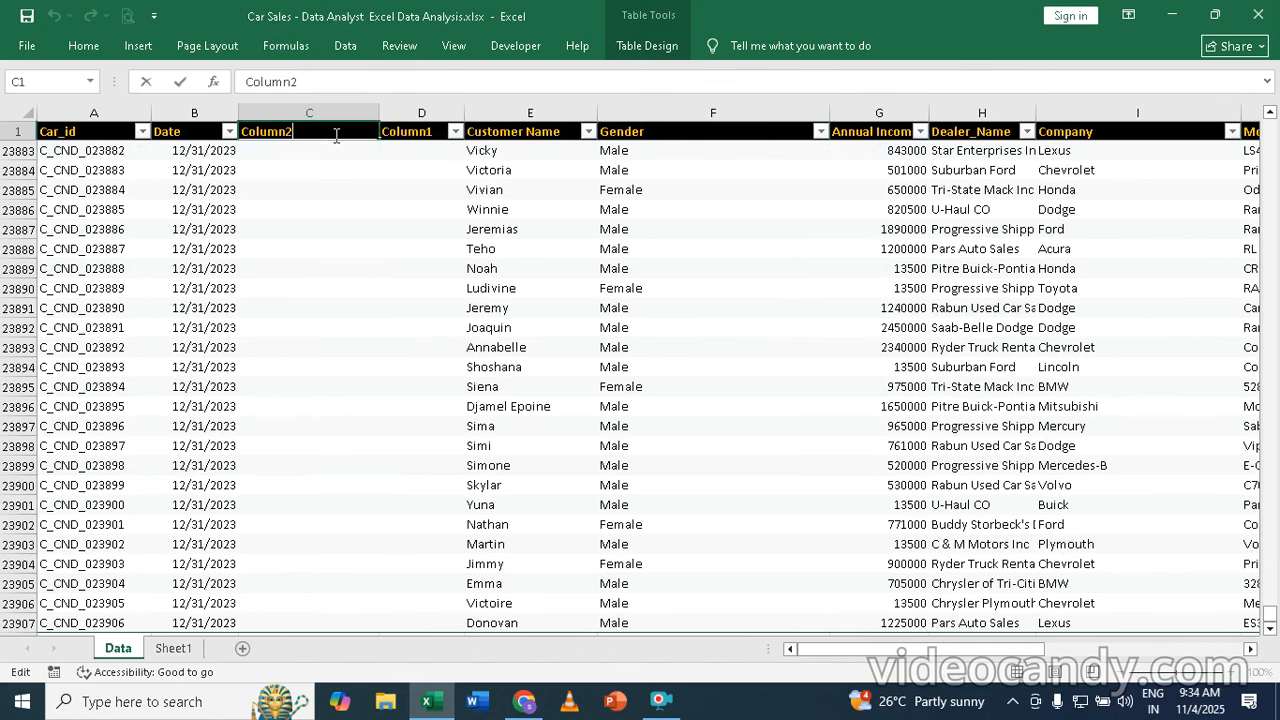
left_click(309, 177)
left_click(258, 131)
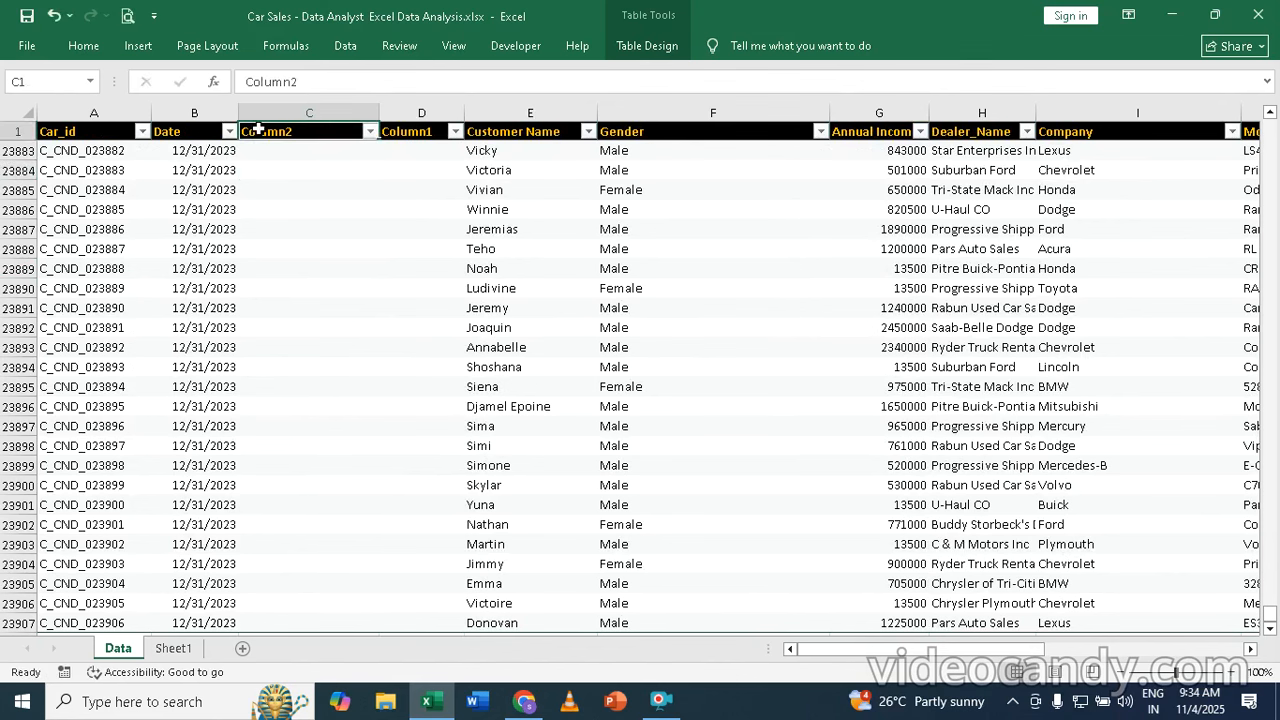
type("Month")
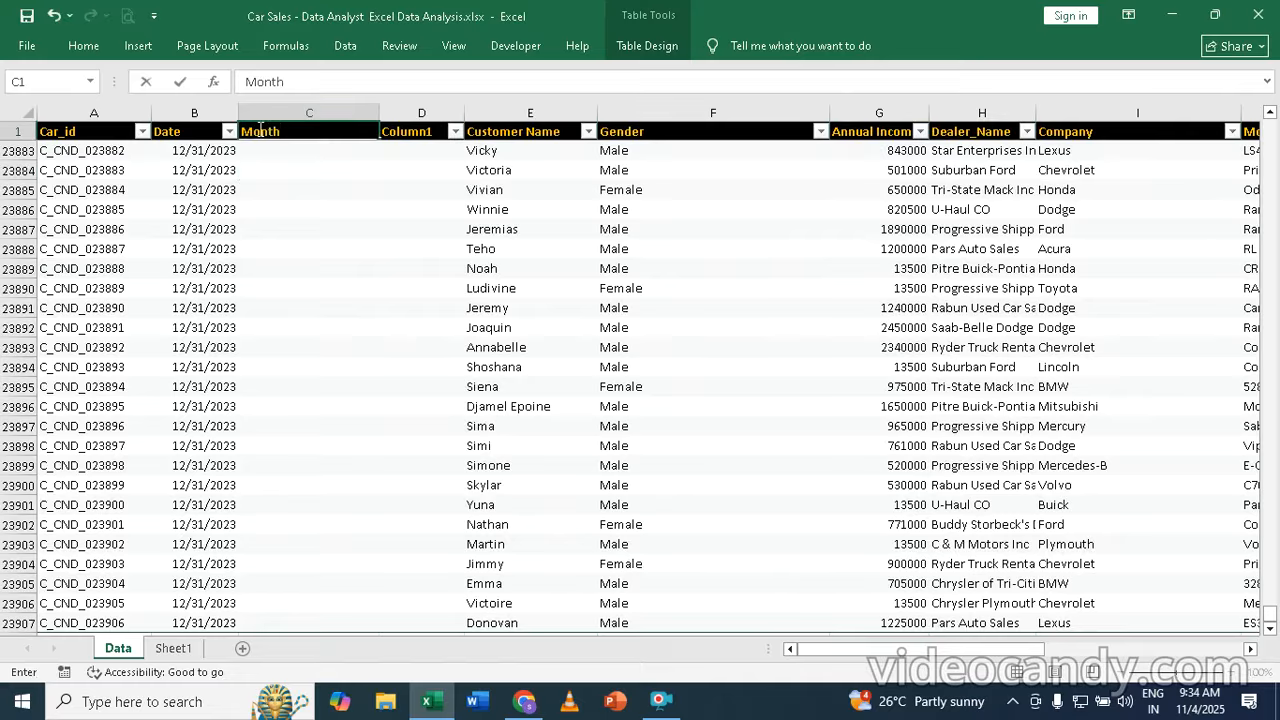
key("Tab")
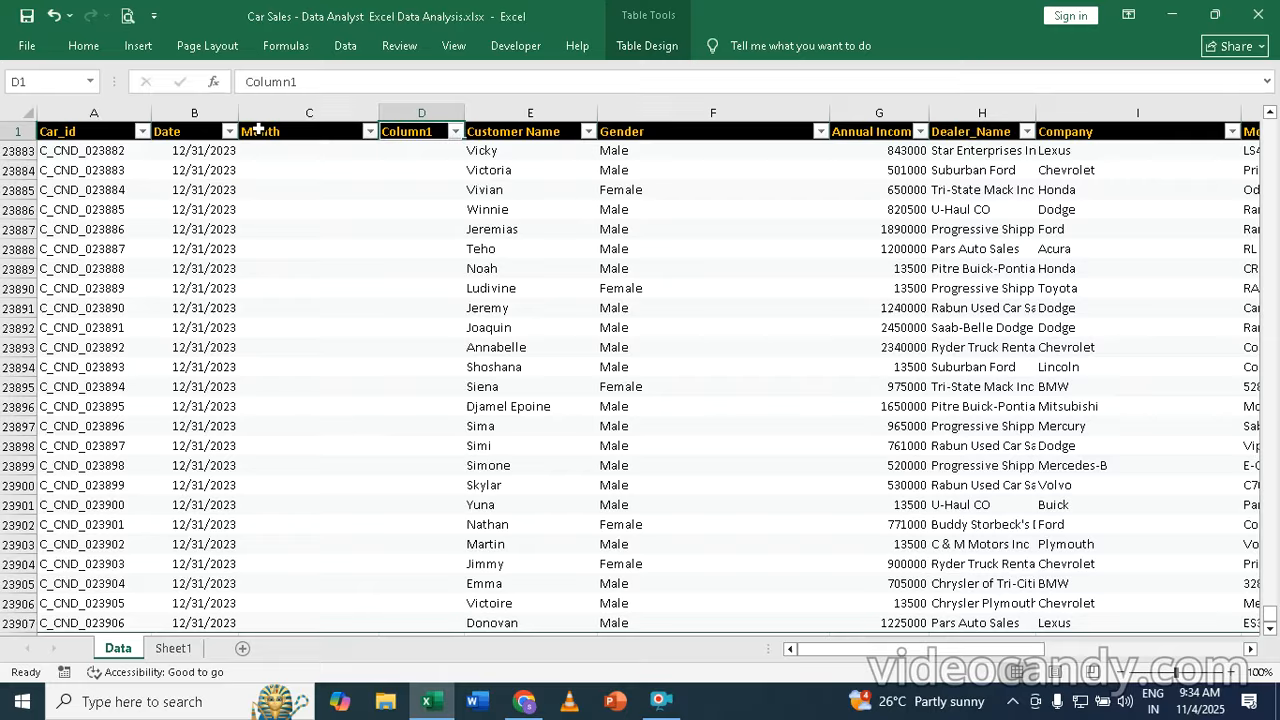
type("Y")
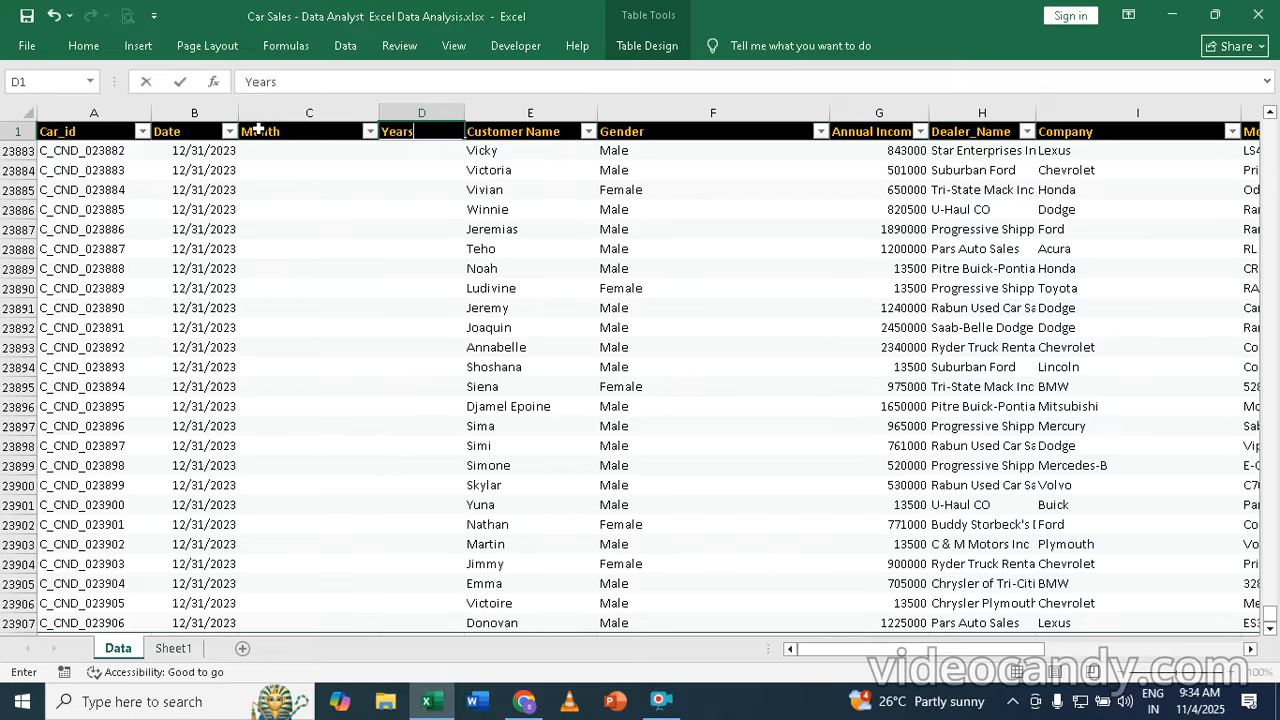
type("ears")
key("Return")
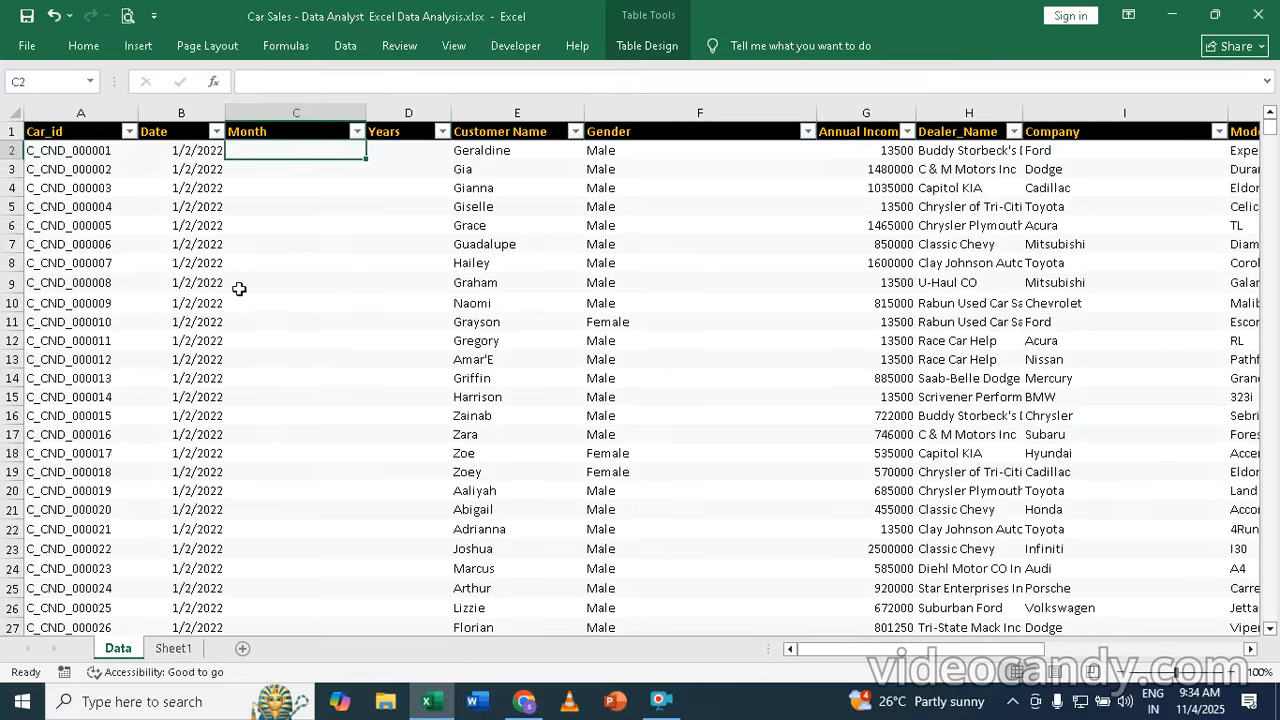
left_click_drag(1267, 137, 1272, 626)
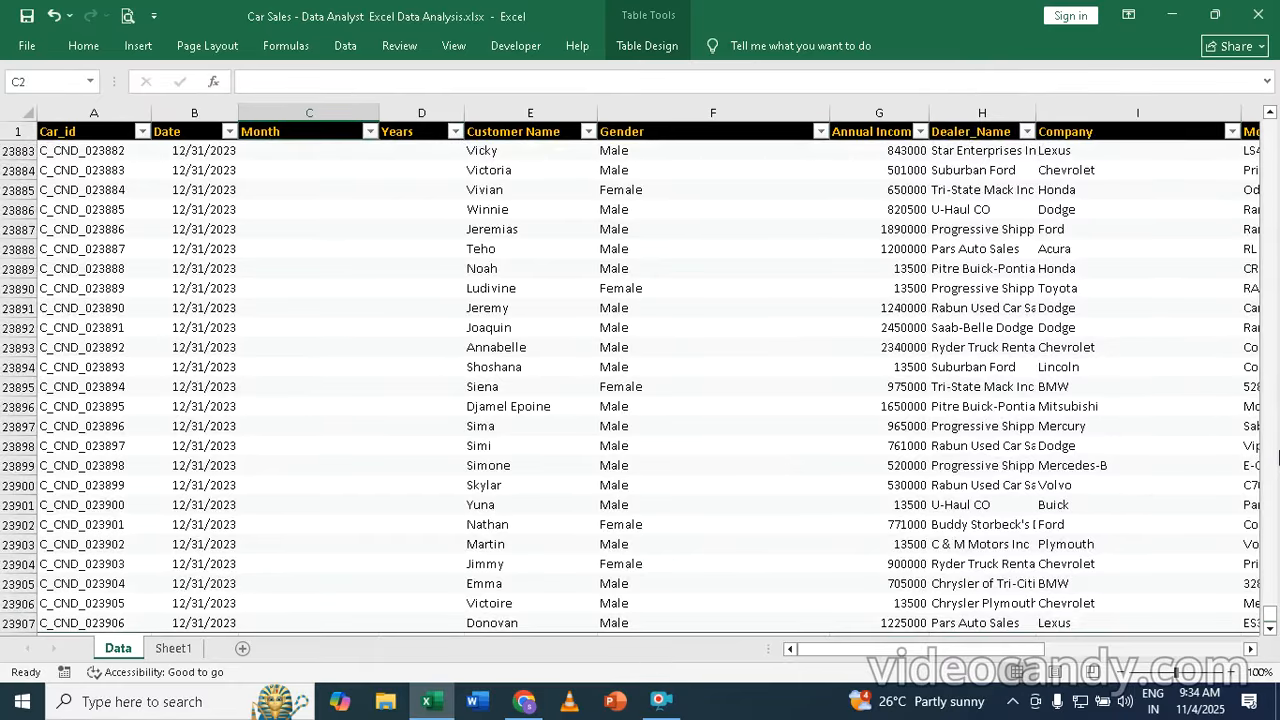
left_click_drag(1268, 613, 1256, 100)
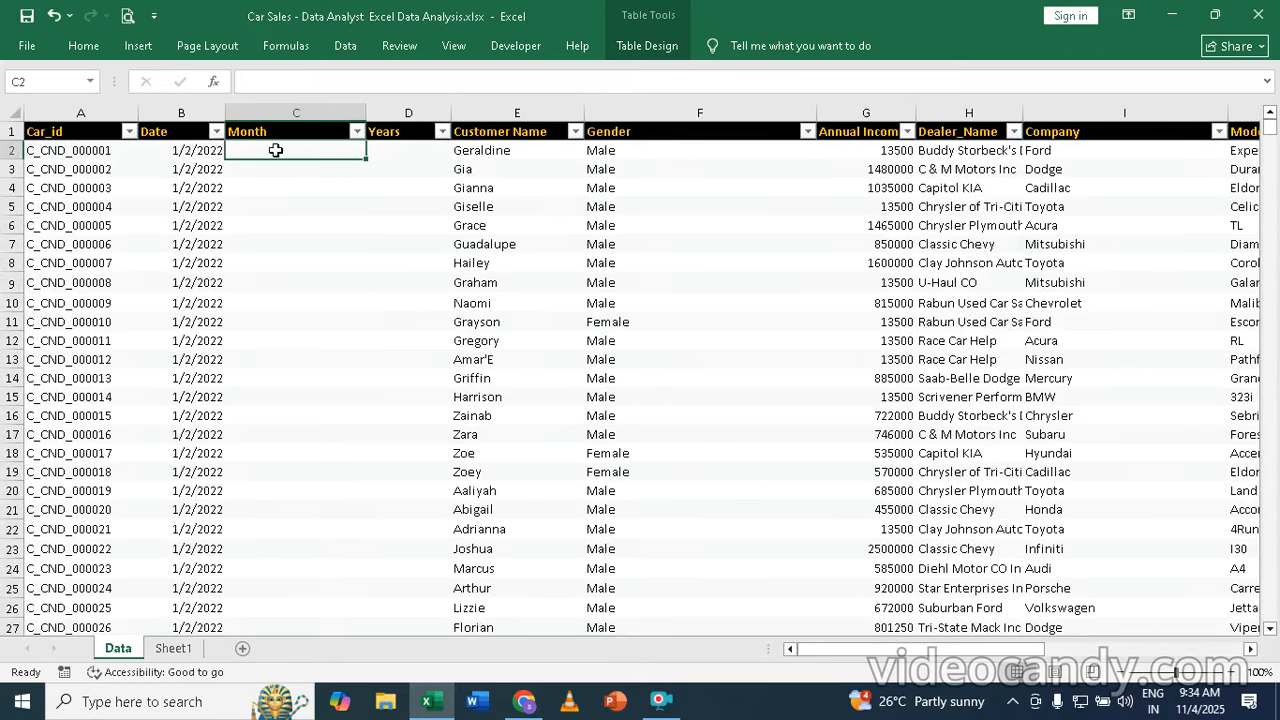
type("=")
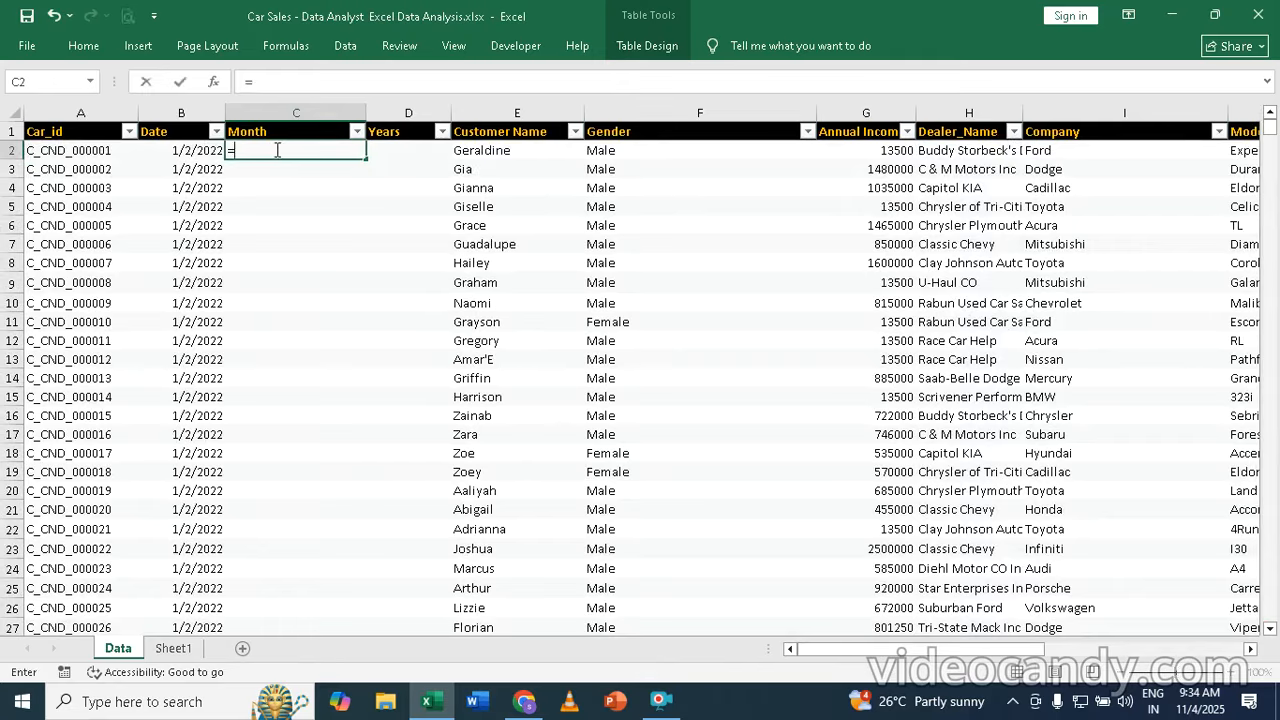
type("tex")
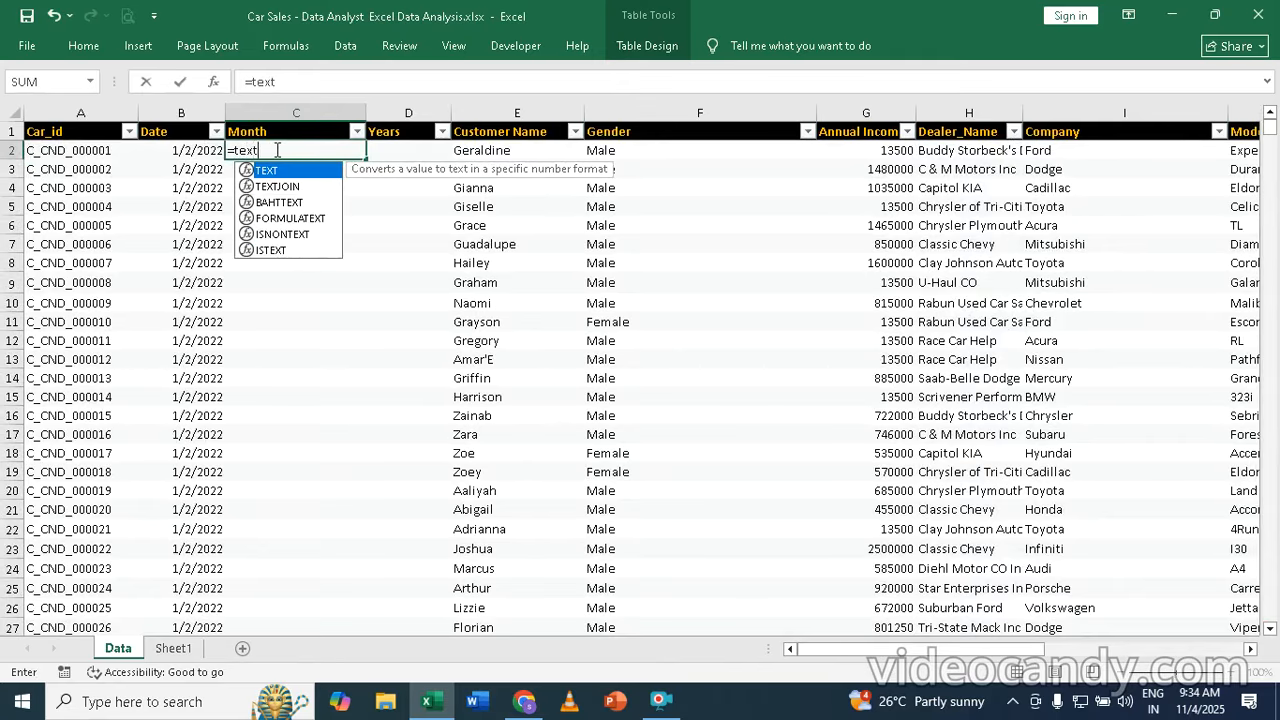
type("t")
key("Tab")
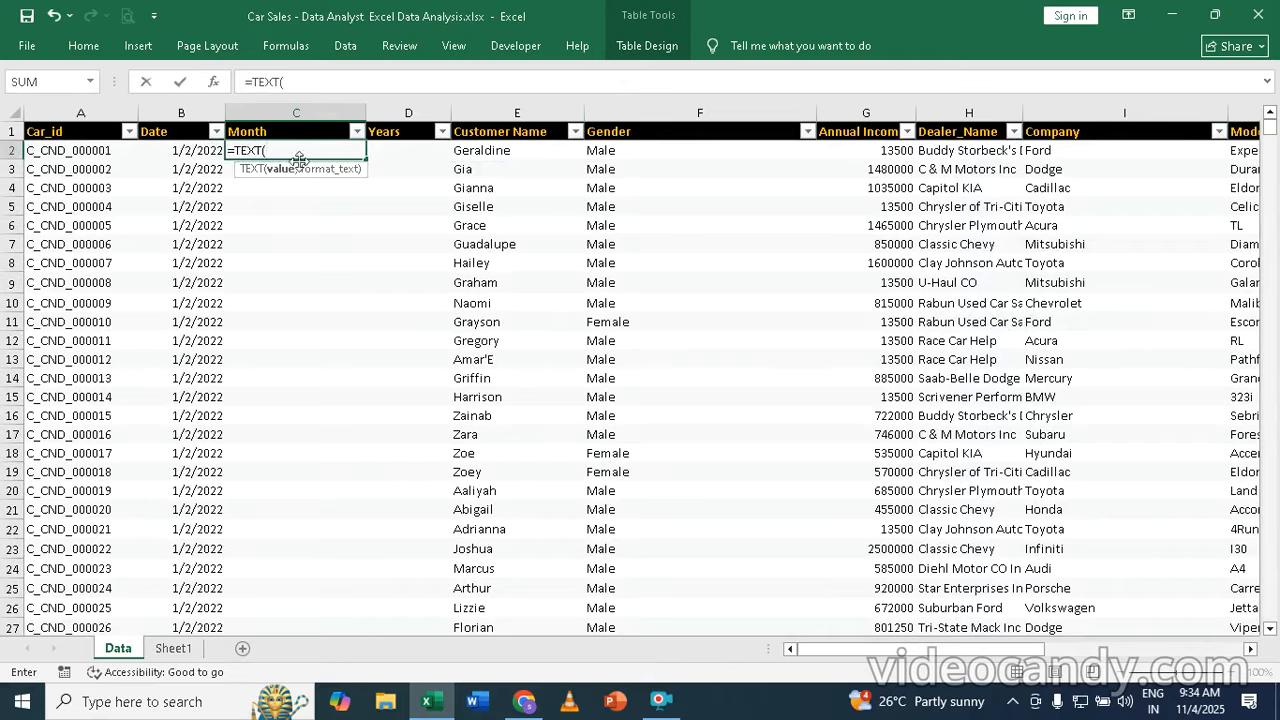
left_click(174, 150)
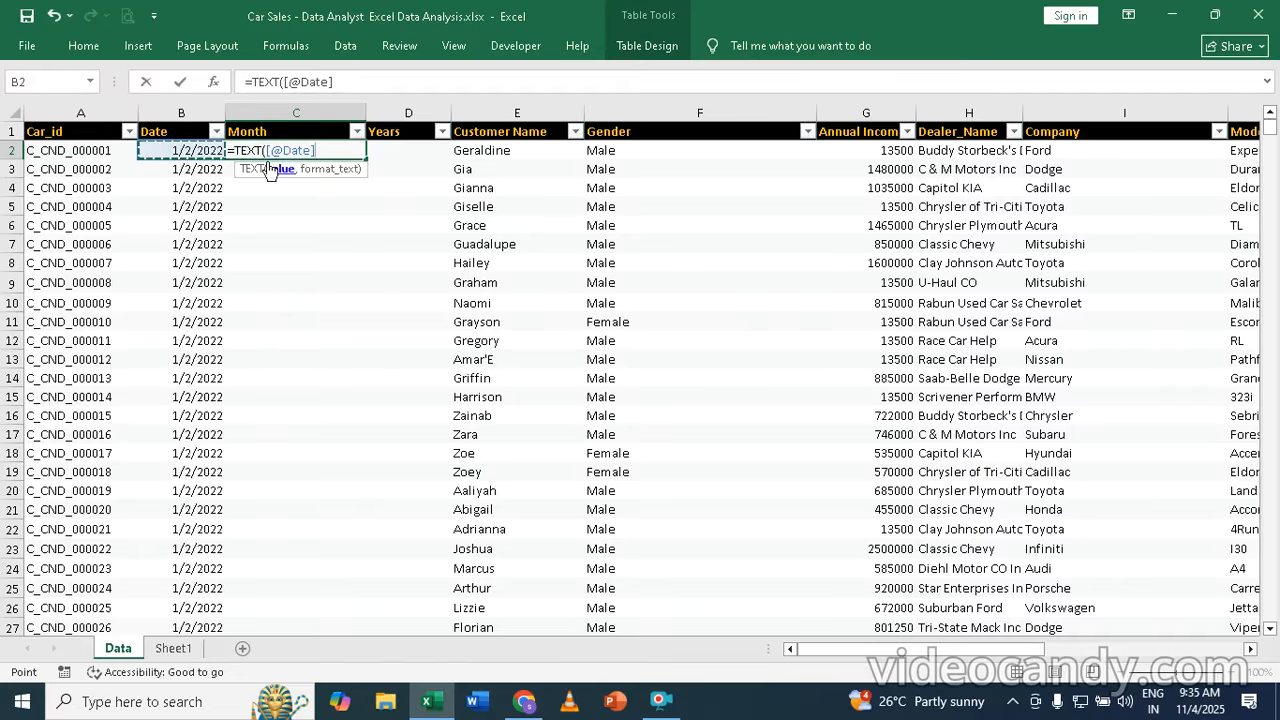
type(",\"mmmm")
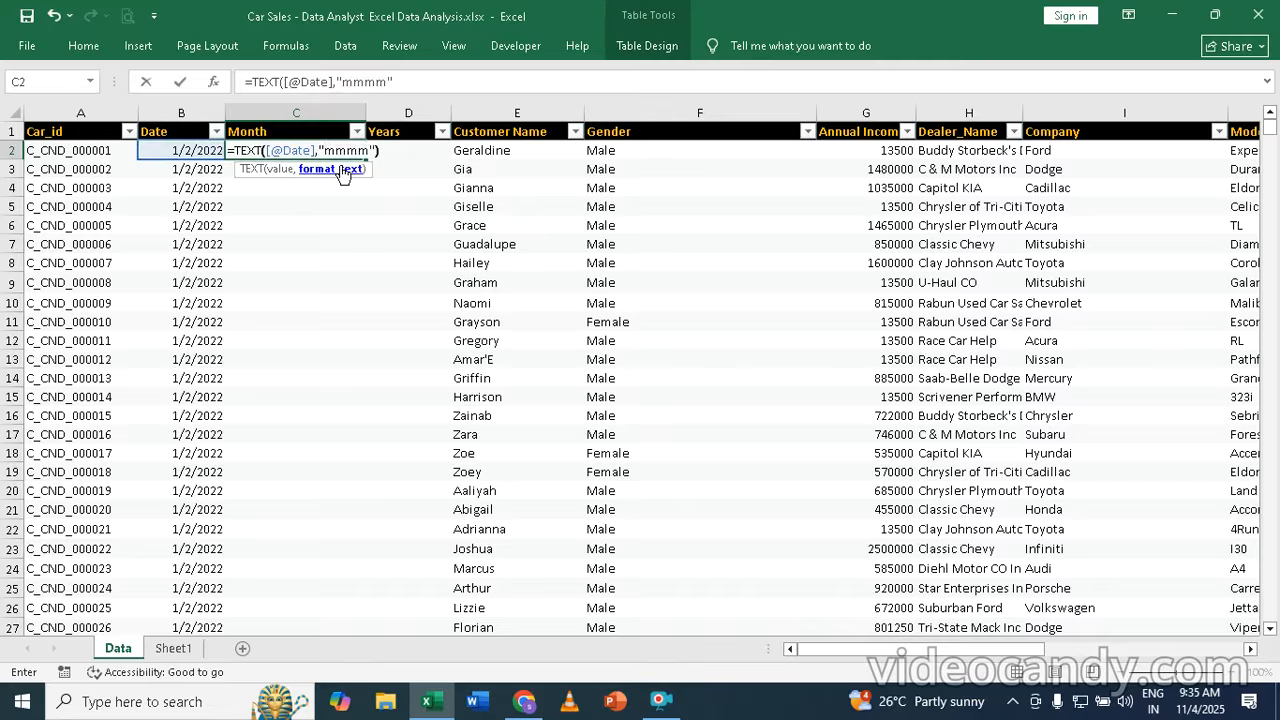
type(")")
key("Return")
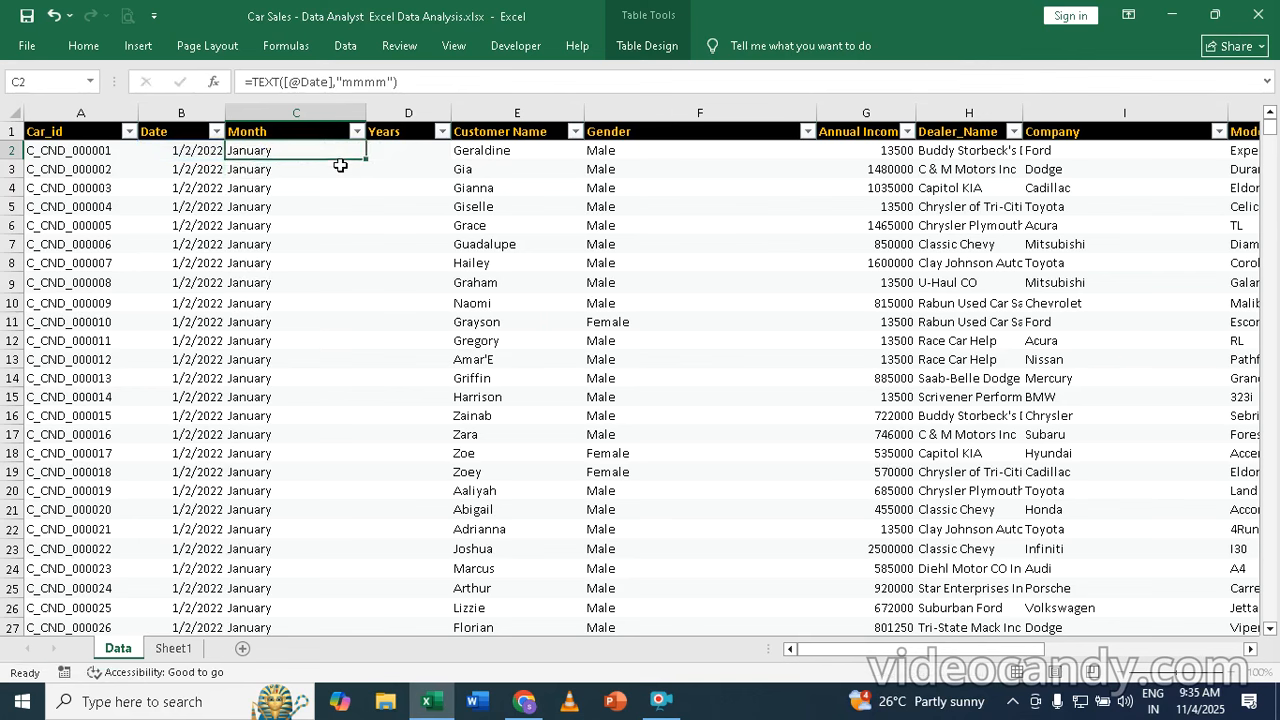
left_click(282, 151)
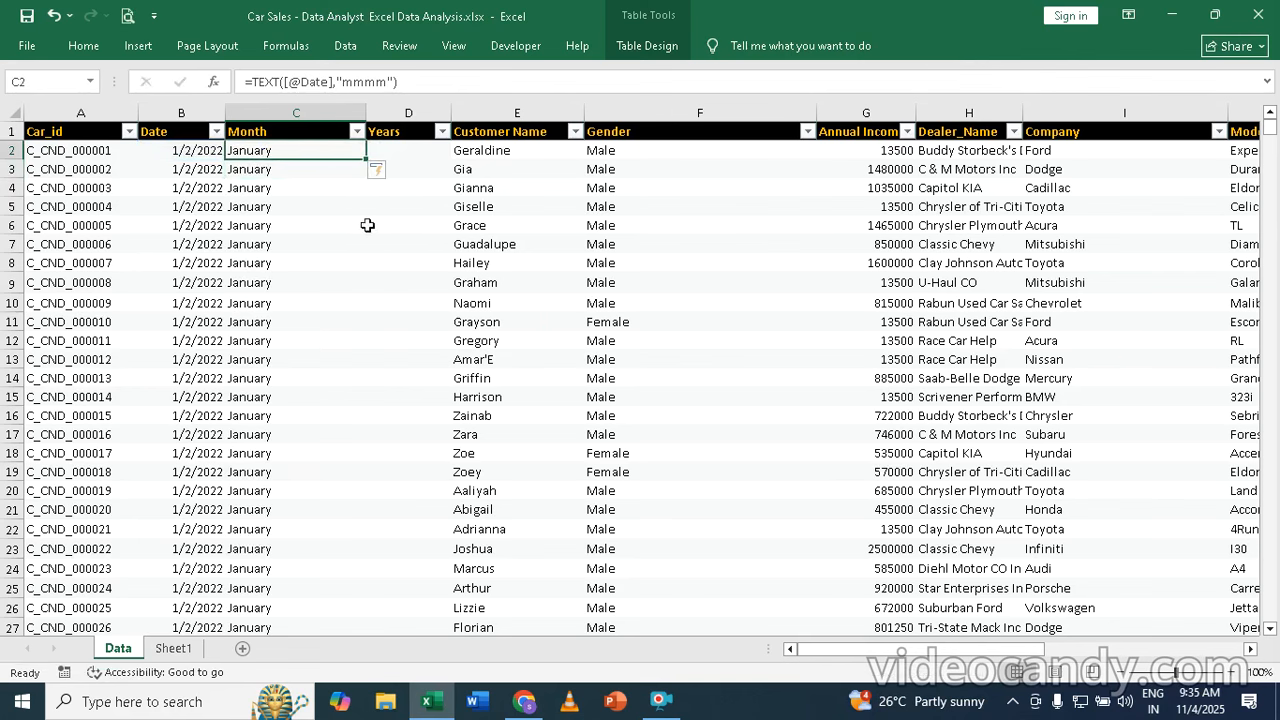
mouse_move(1273, 122)
left_mouse_down()
mouse_move(1258, 413)
mouse_move(1270, 625)
mouse_move(1262, 116)
left_mouse_up()
left_click(401, 152)
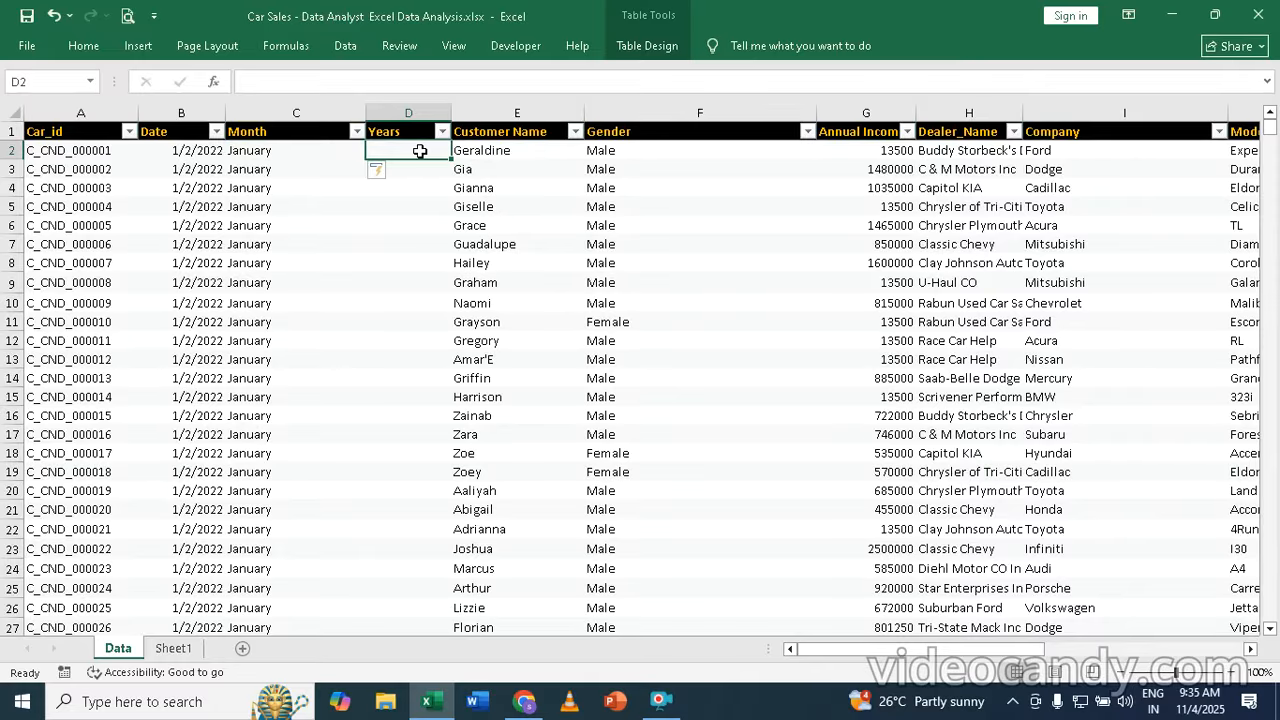
double_click(421, 152)
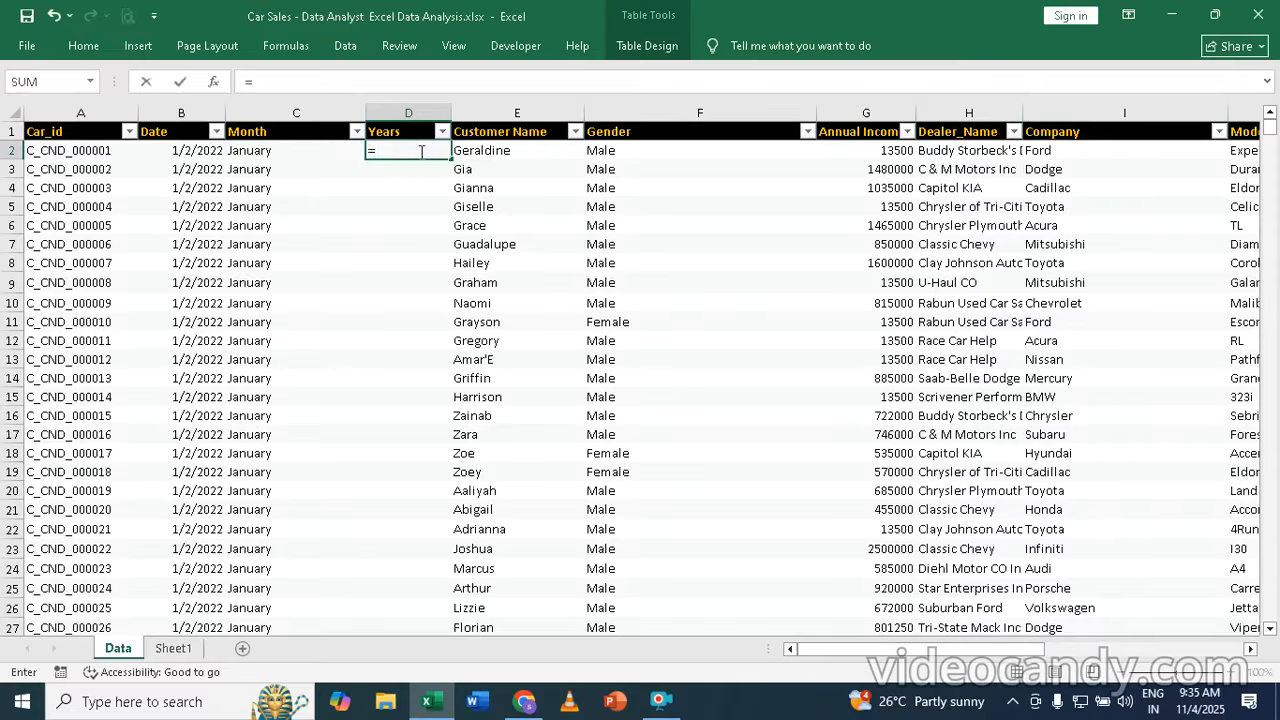
type("tex")
key("Tab")
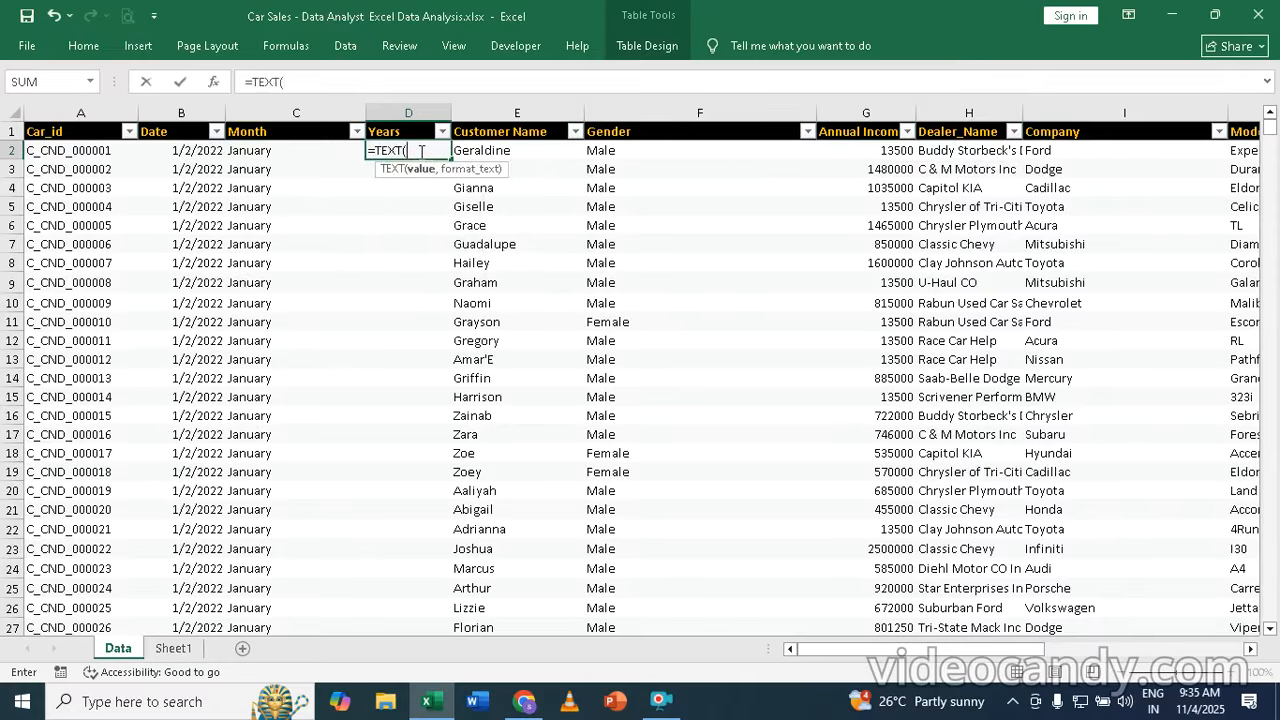
left_click(210, 147)
type(",\"yyyy")
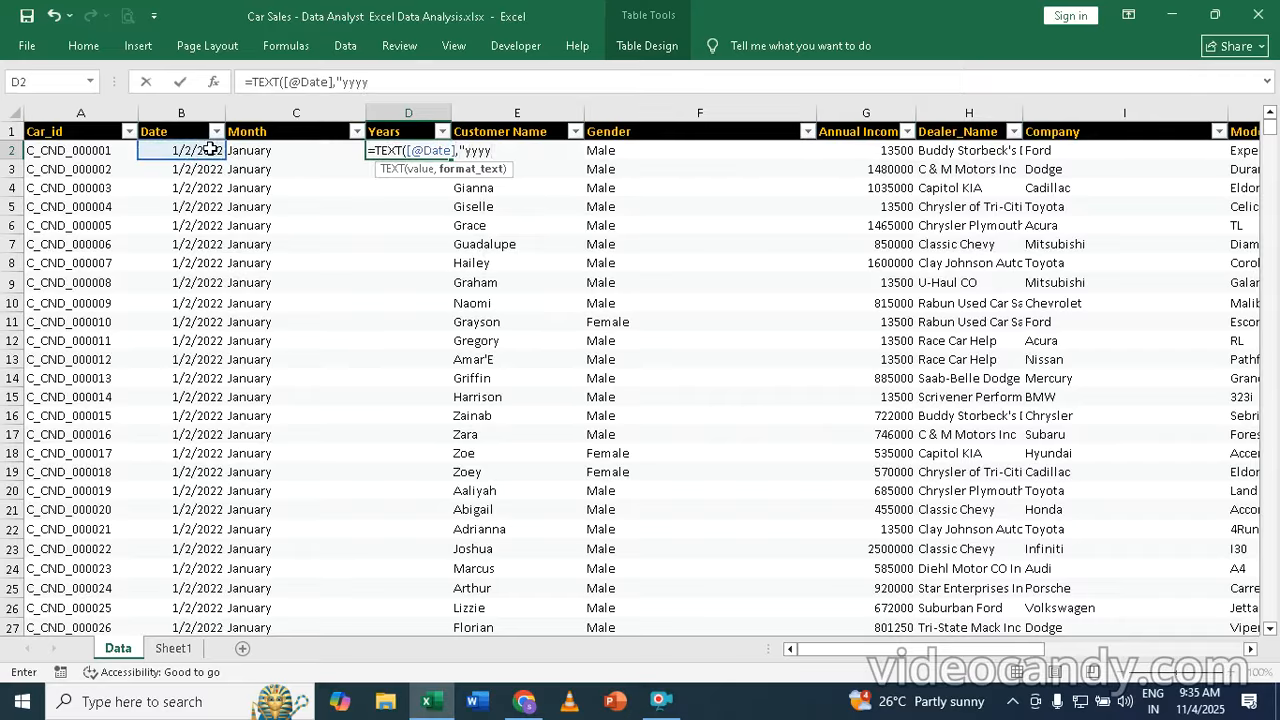
type("\")")
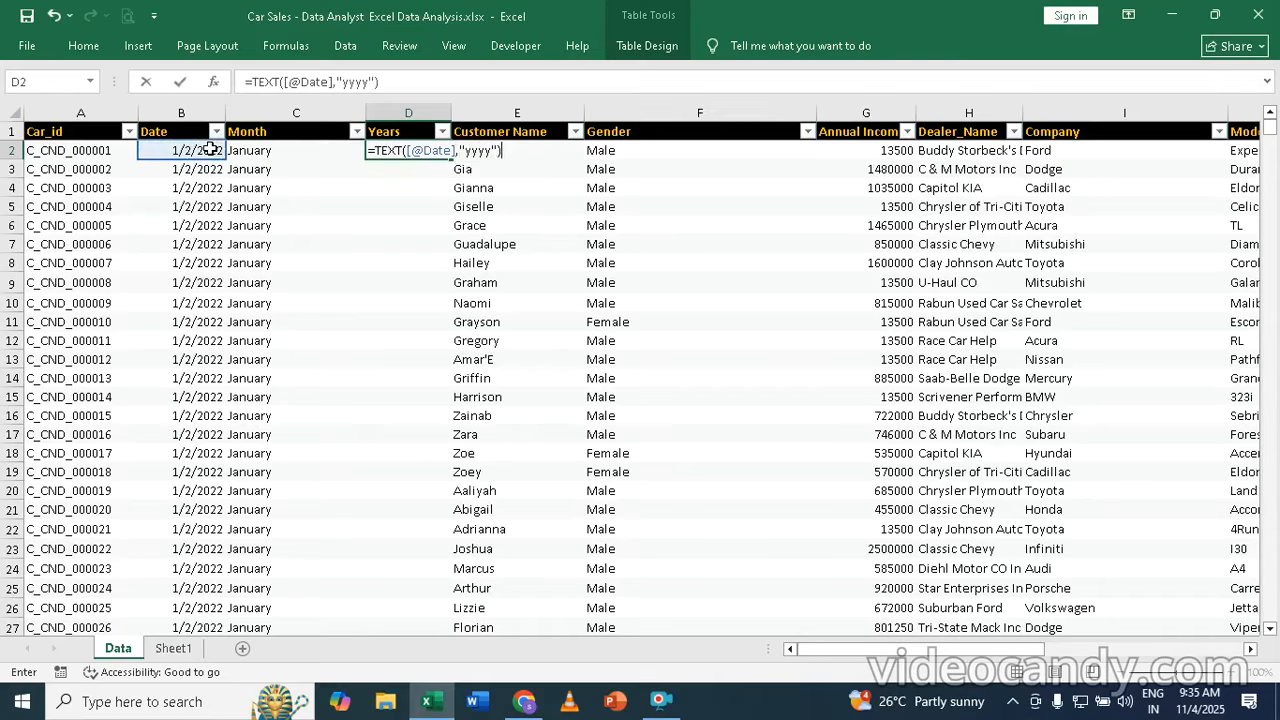
key("Return")
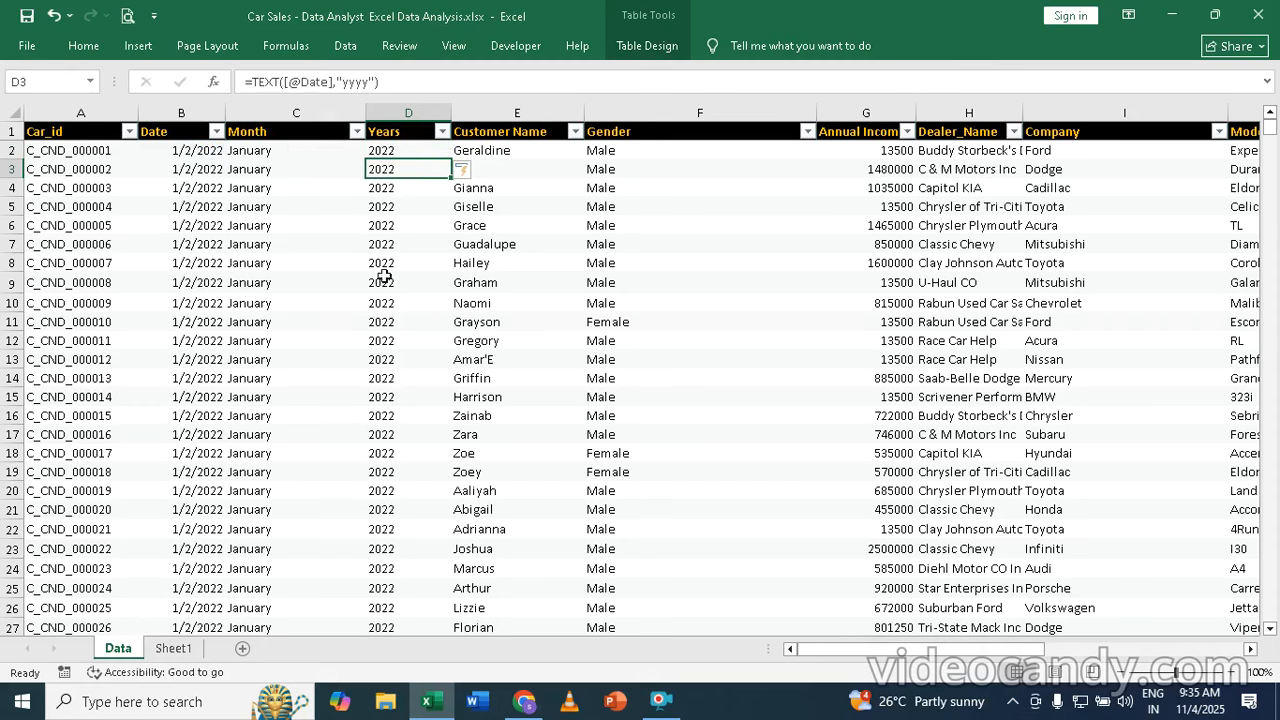
- Rename the blank worksheet Sheet1 as Working
left_click(173, 648)
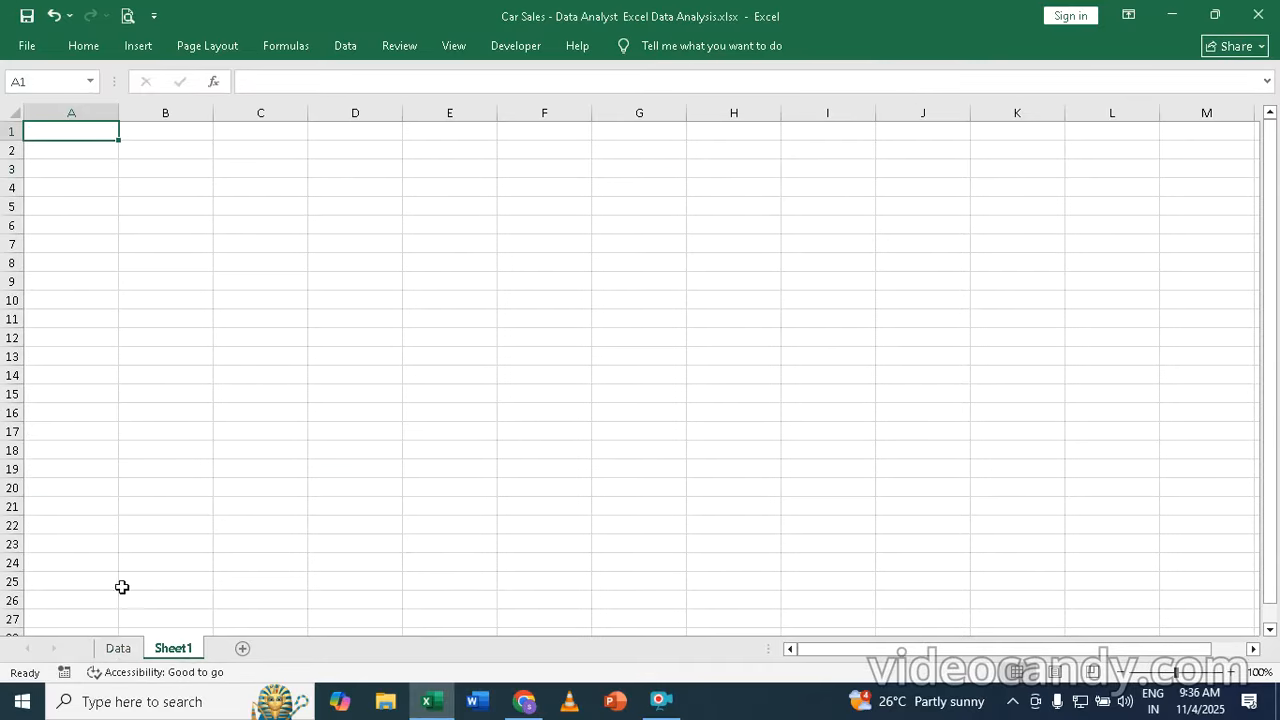
double_click(173, 649)
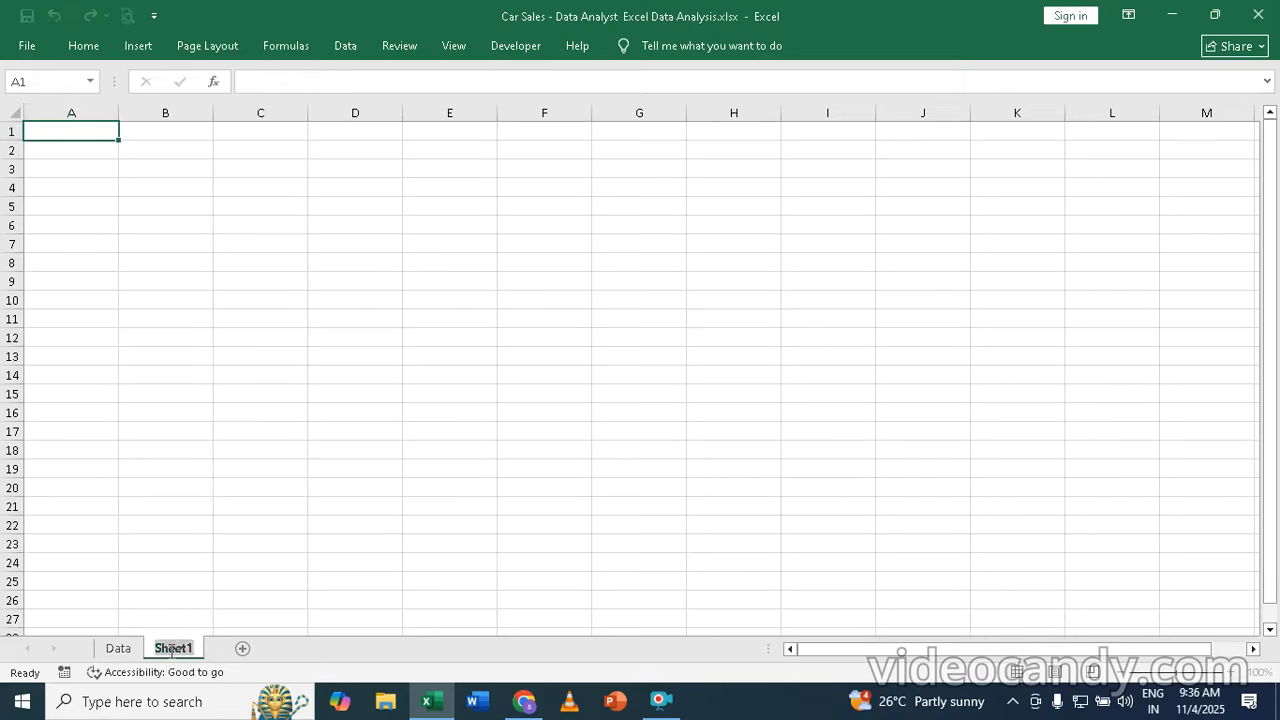
type("Working")
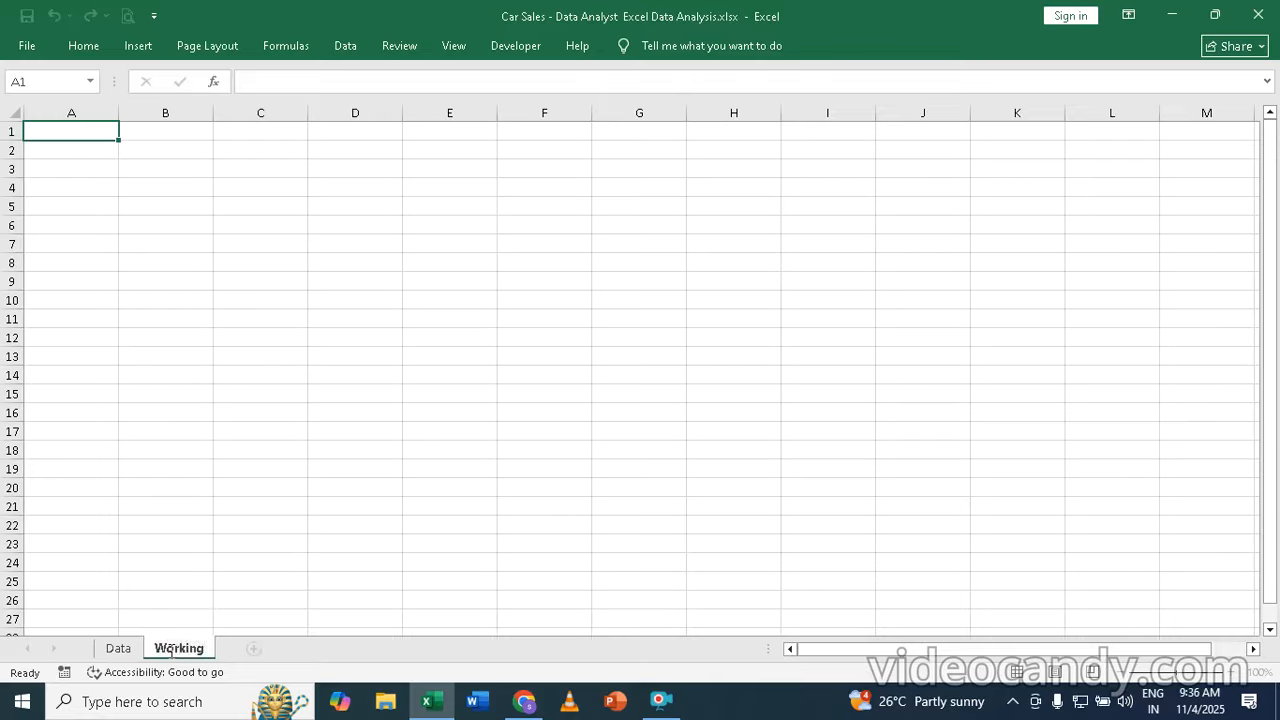
key("Return")
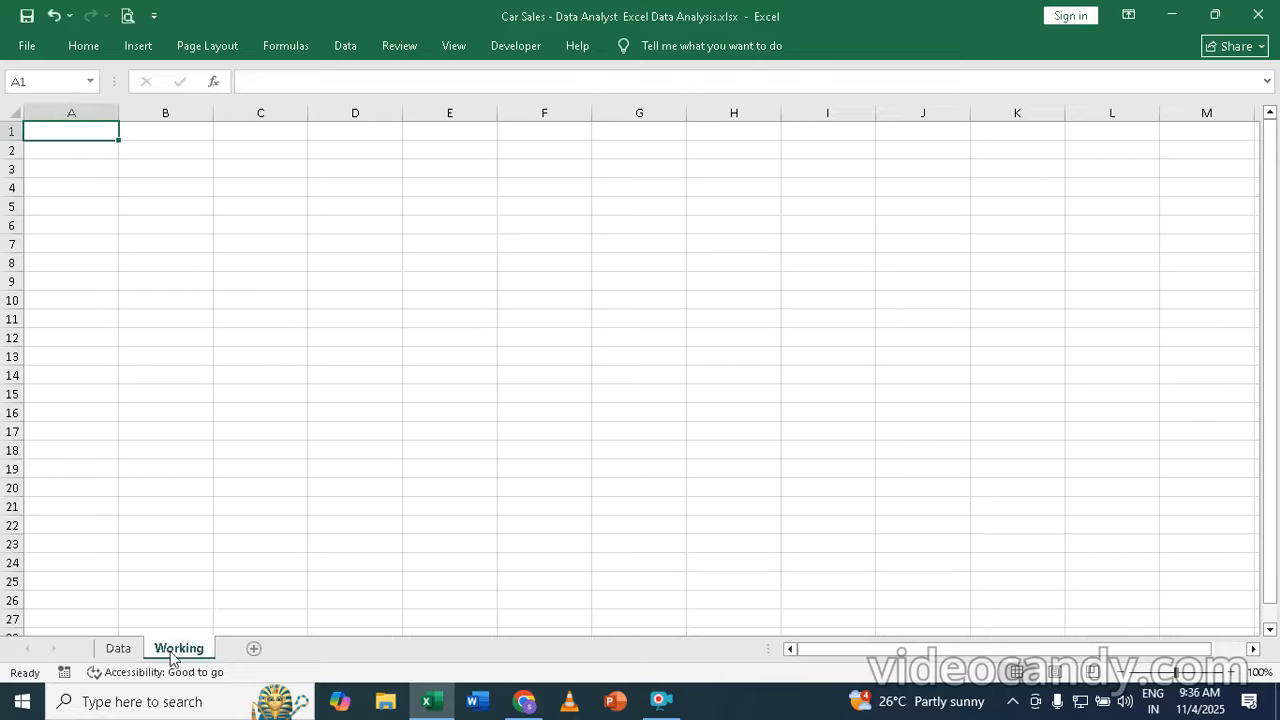
- Add a new worksheet after the Working sheet and name it dashboard
left_click(251, 651)
double_click(253, 650)
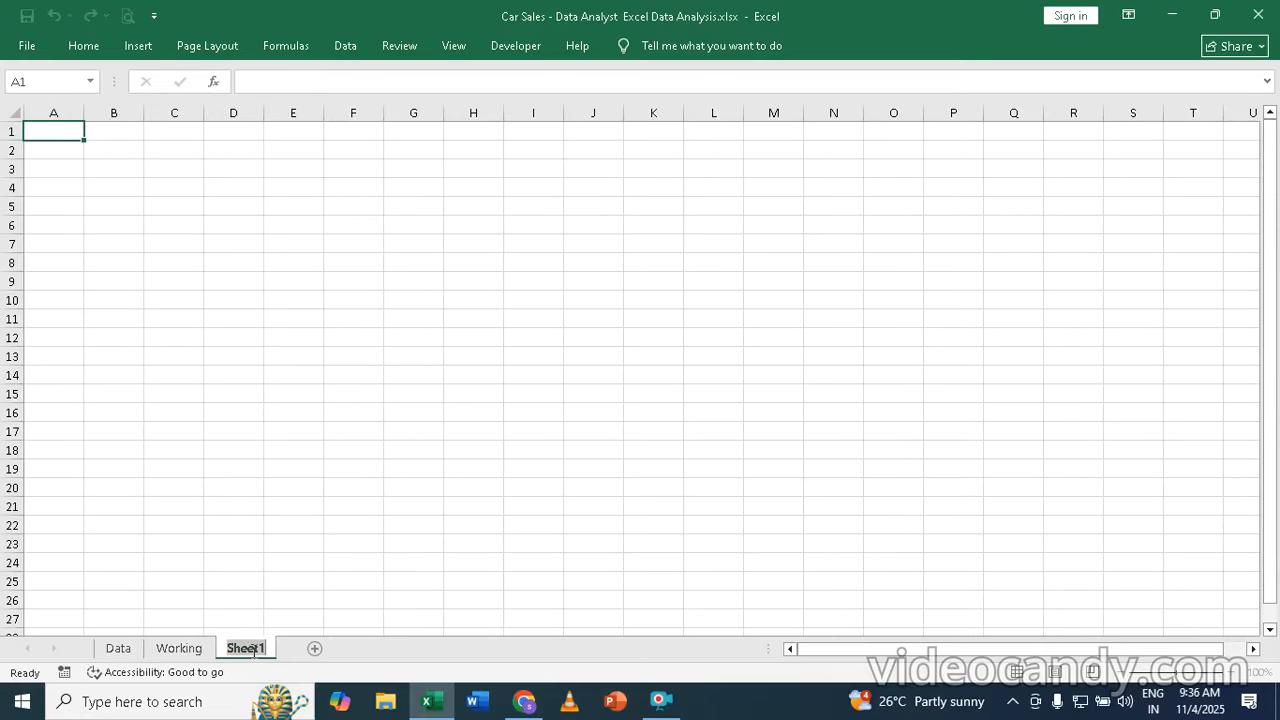
type("dashboard")
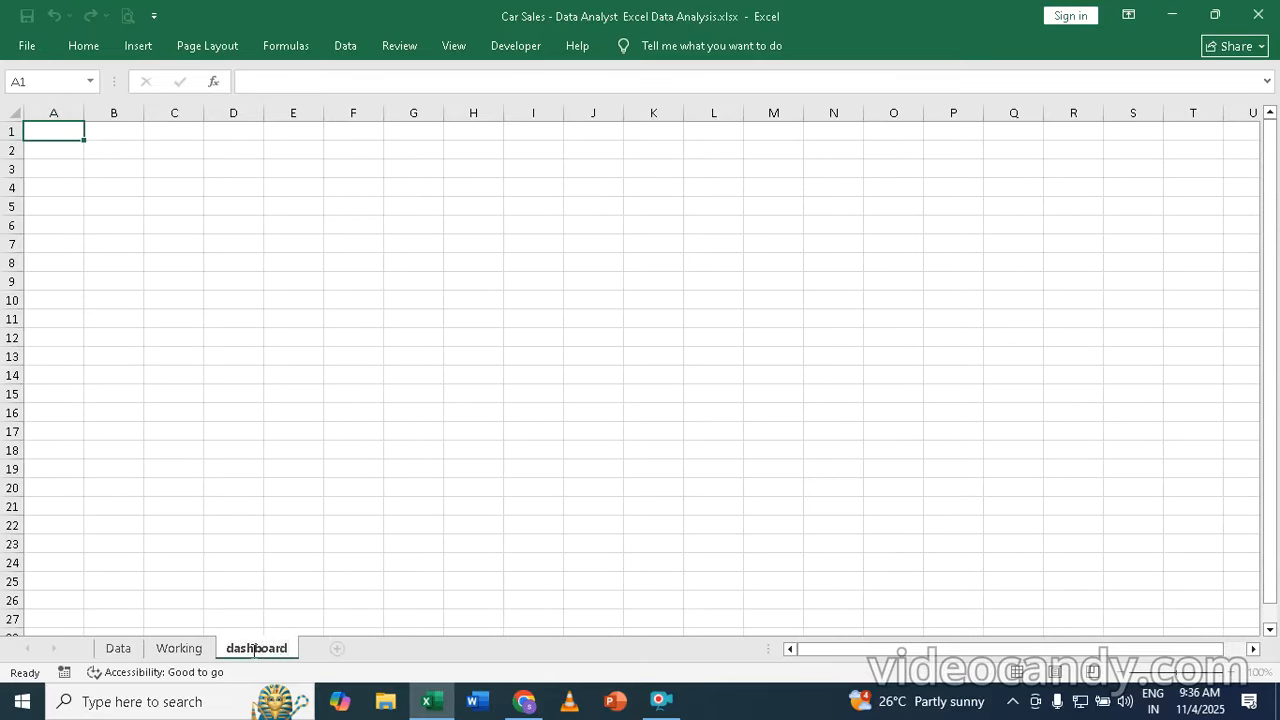
key("Return")
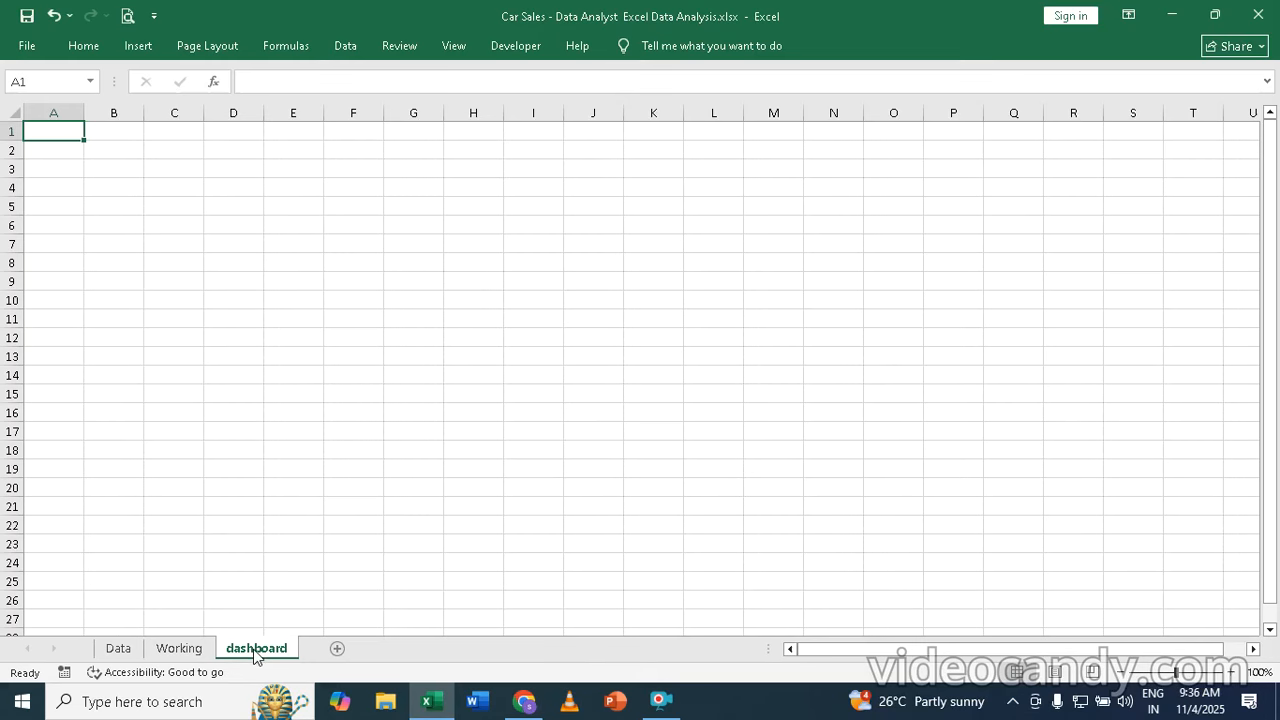
- Insert a PivotTable from Table1 on the Data sheet, placing it in the existing Working sheet at cell A1
left_click(116, 649)
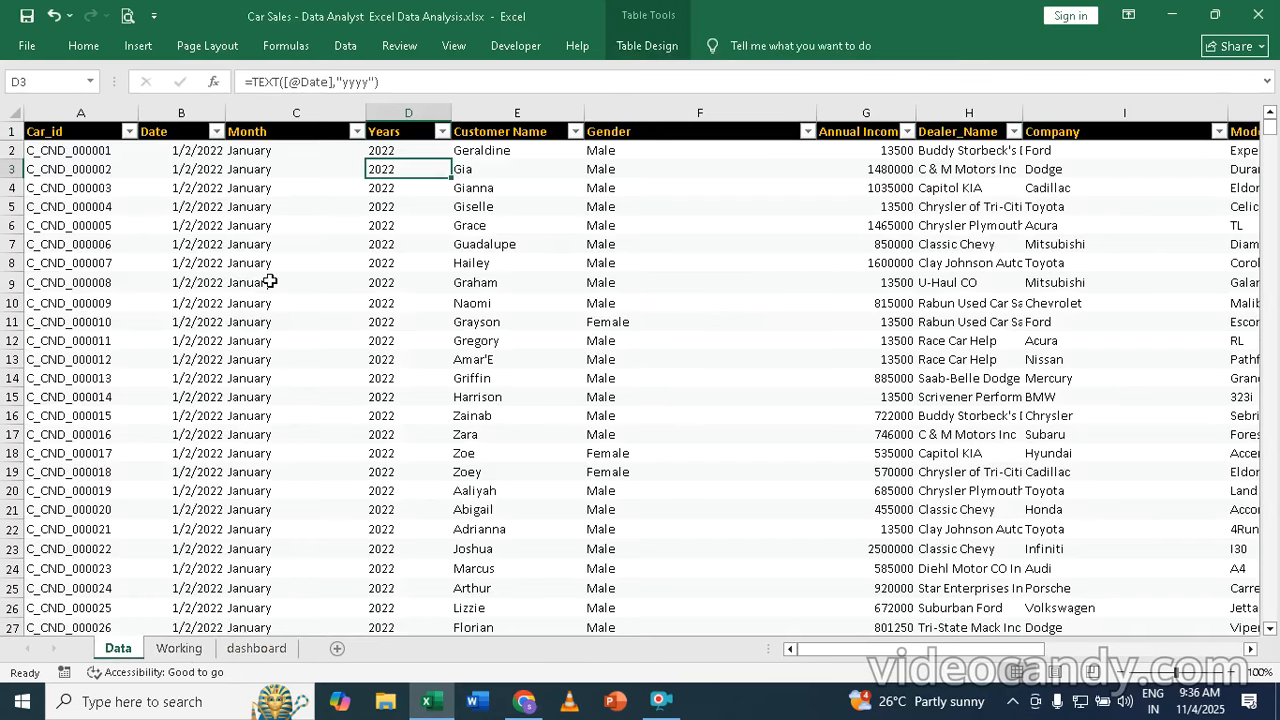
left_click(370, 256)
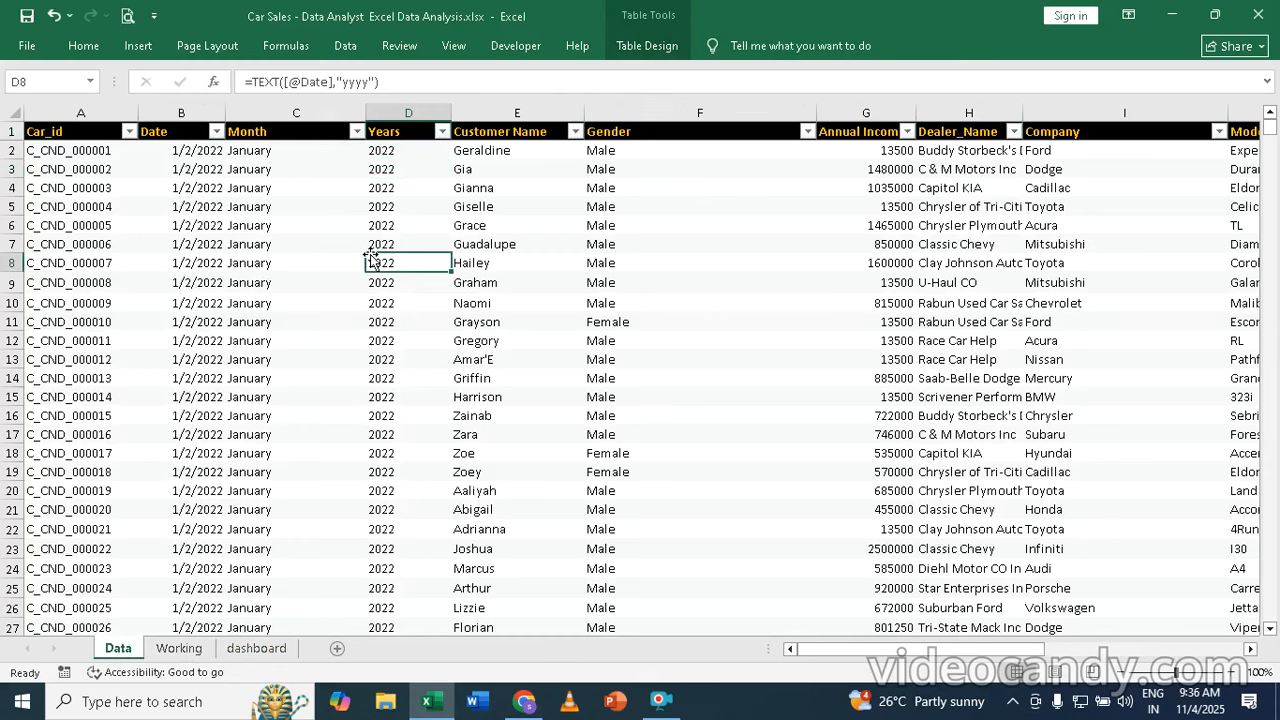
left_click(140, 46)
left_click(38, 90)
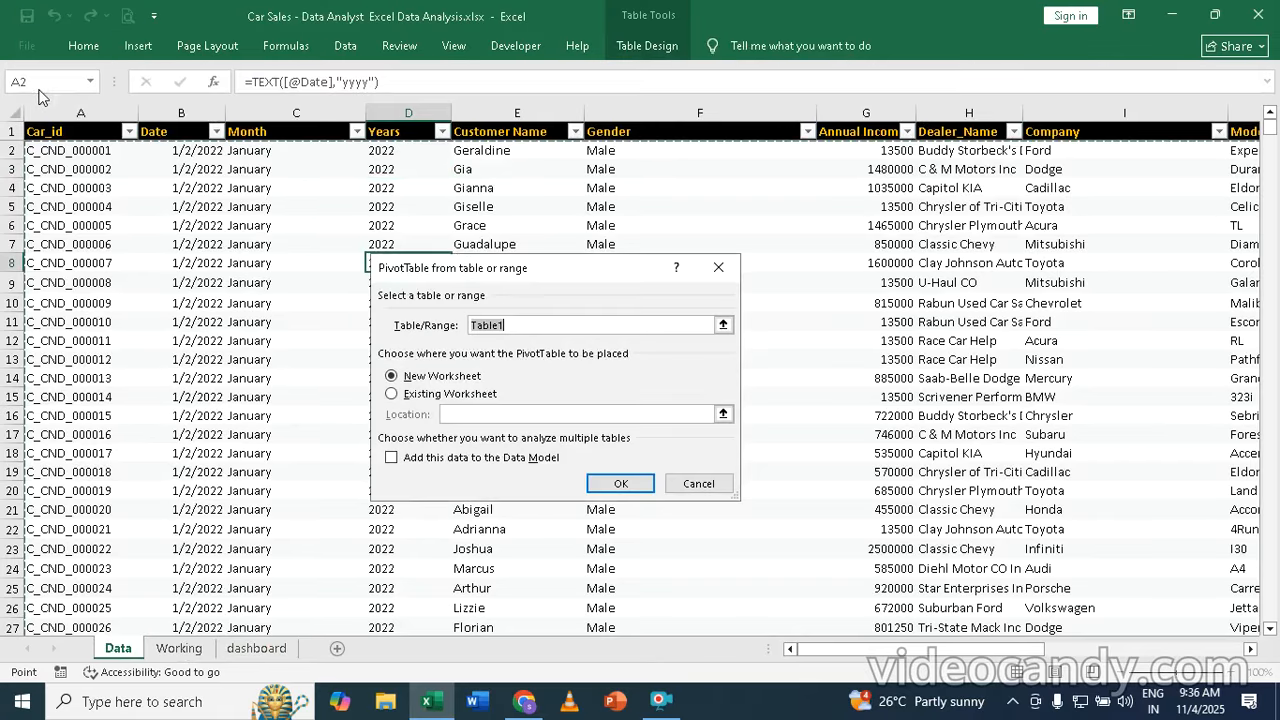
left_click(414, 395)
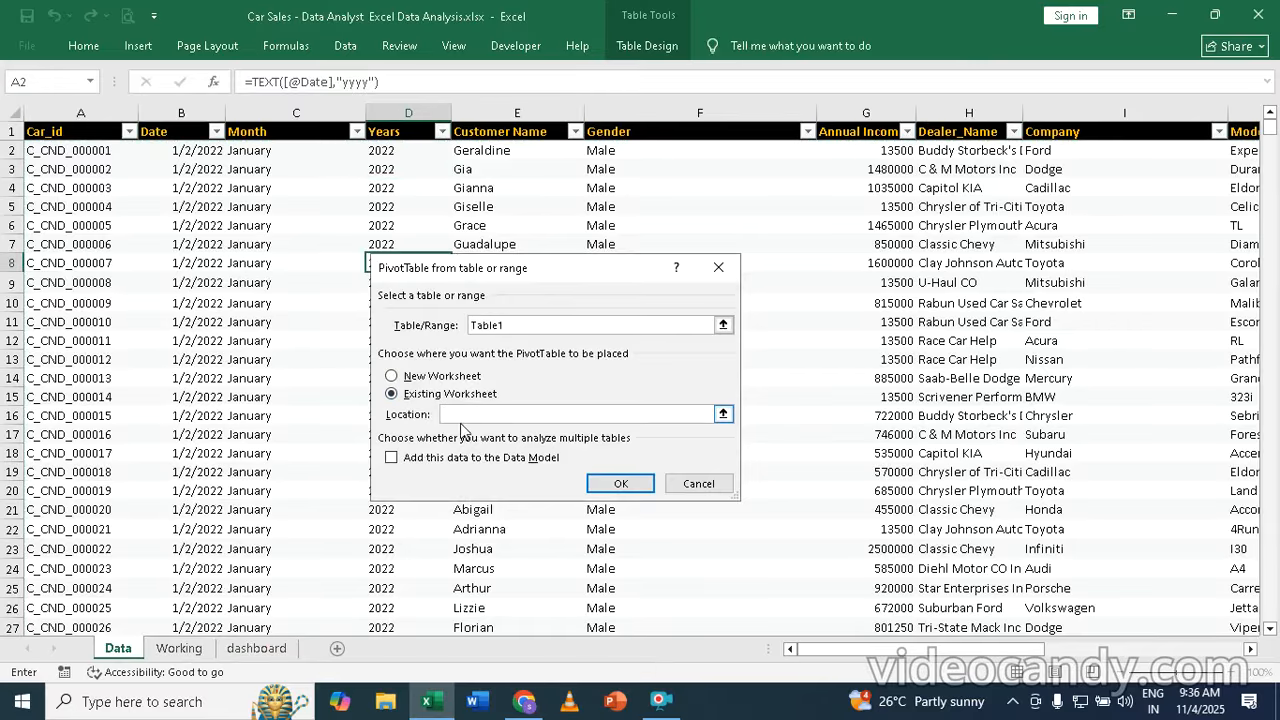
left_click(200, 650)
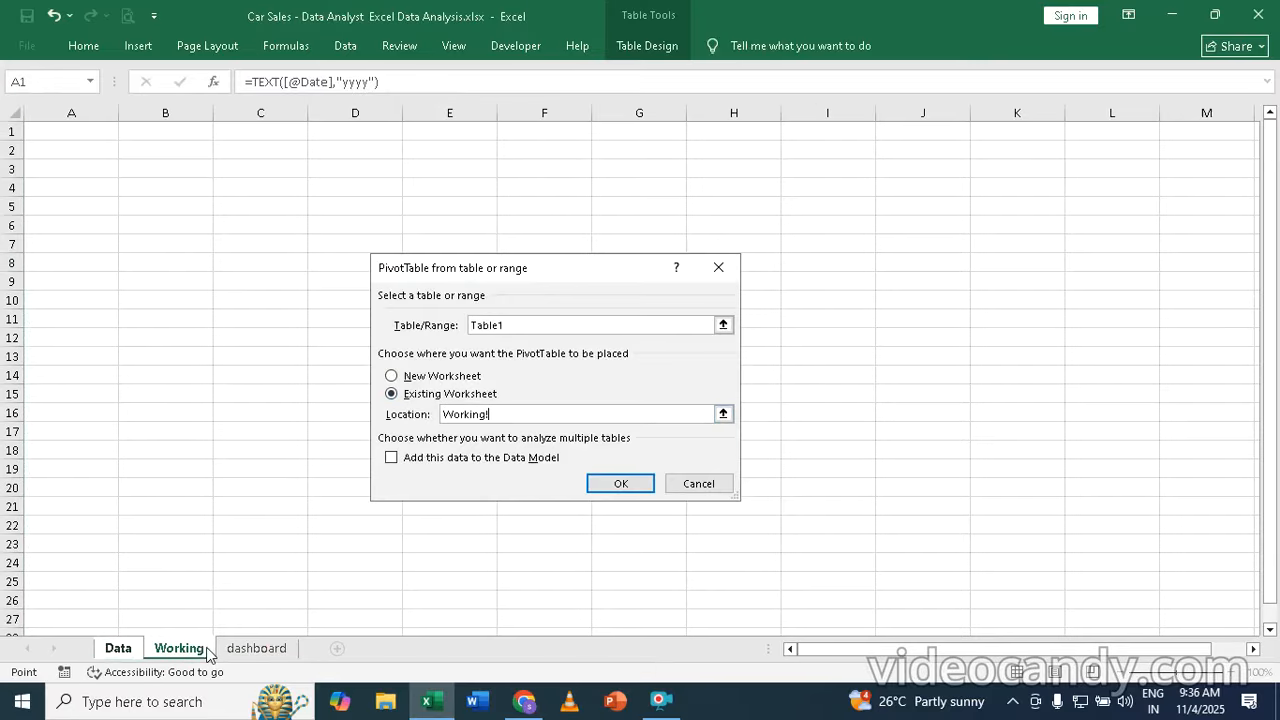
left_click(47, 133)
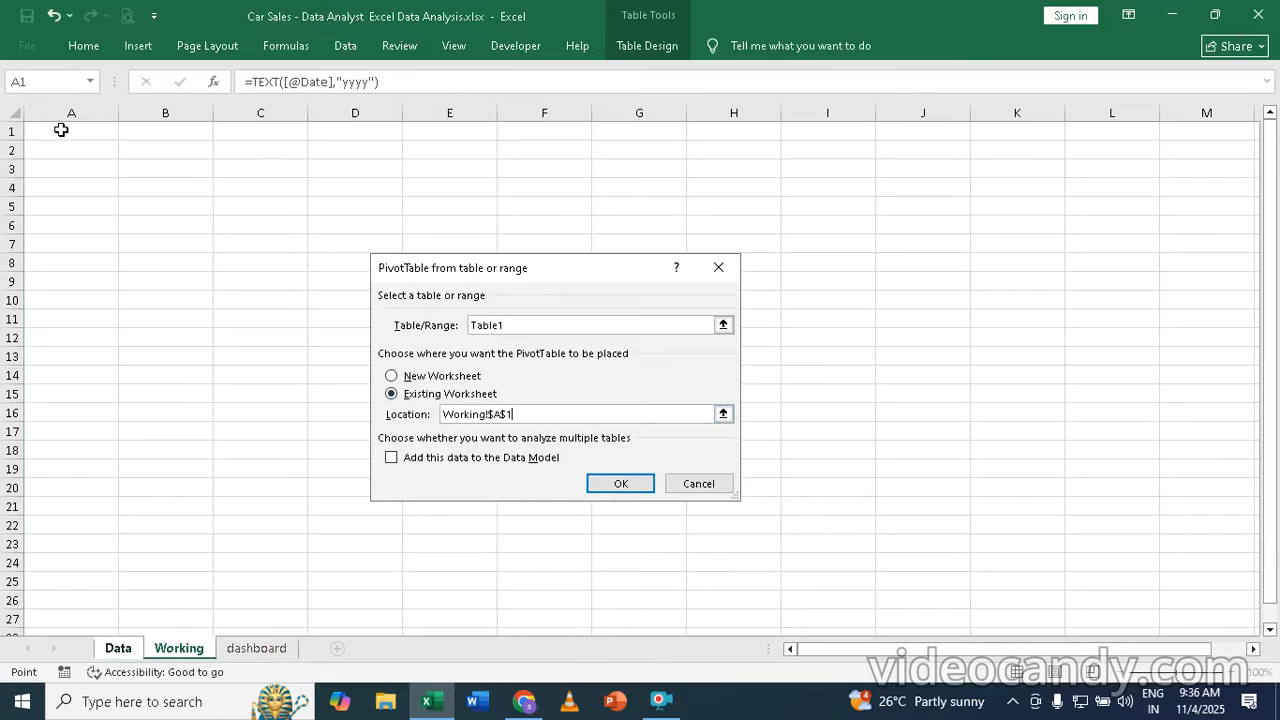
left_click(616, 484)
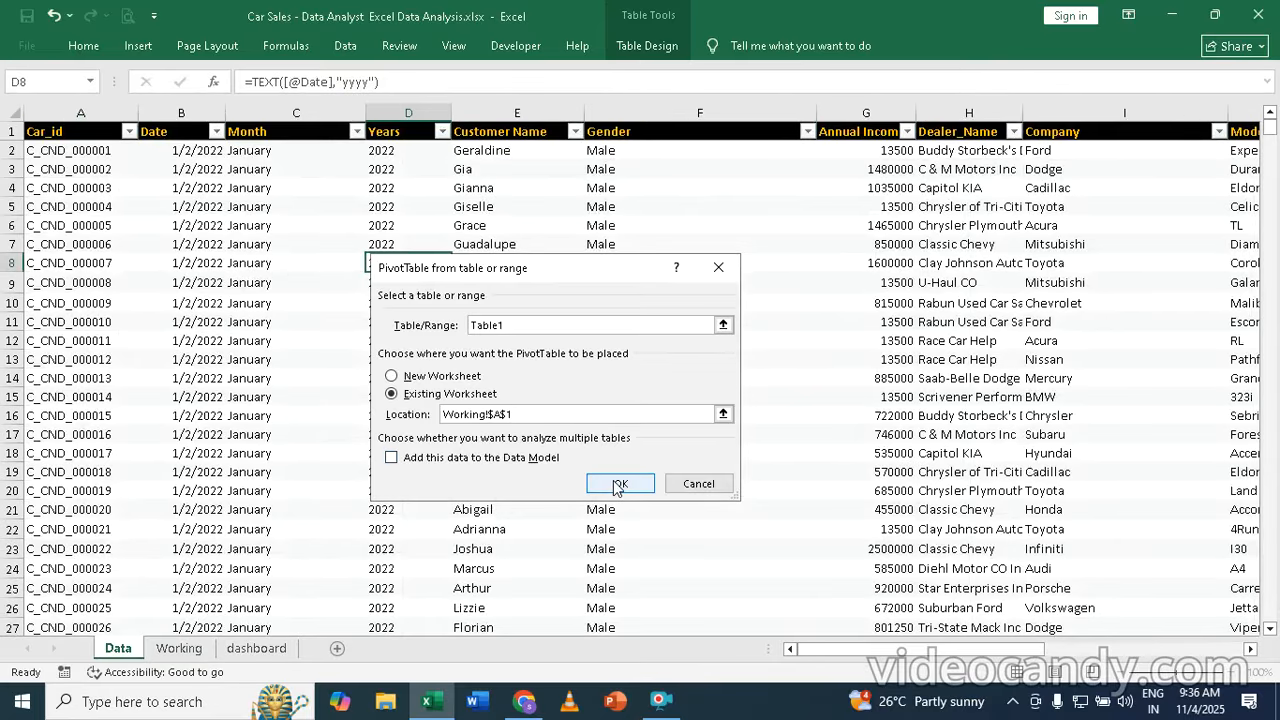
left_click(600, 490)
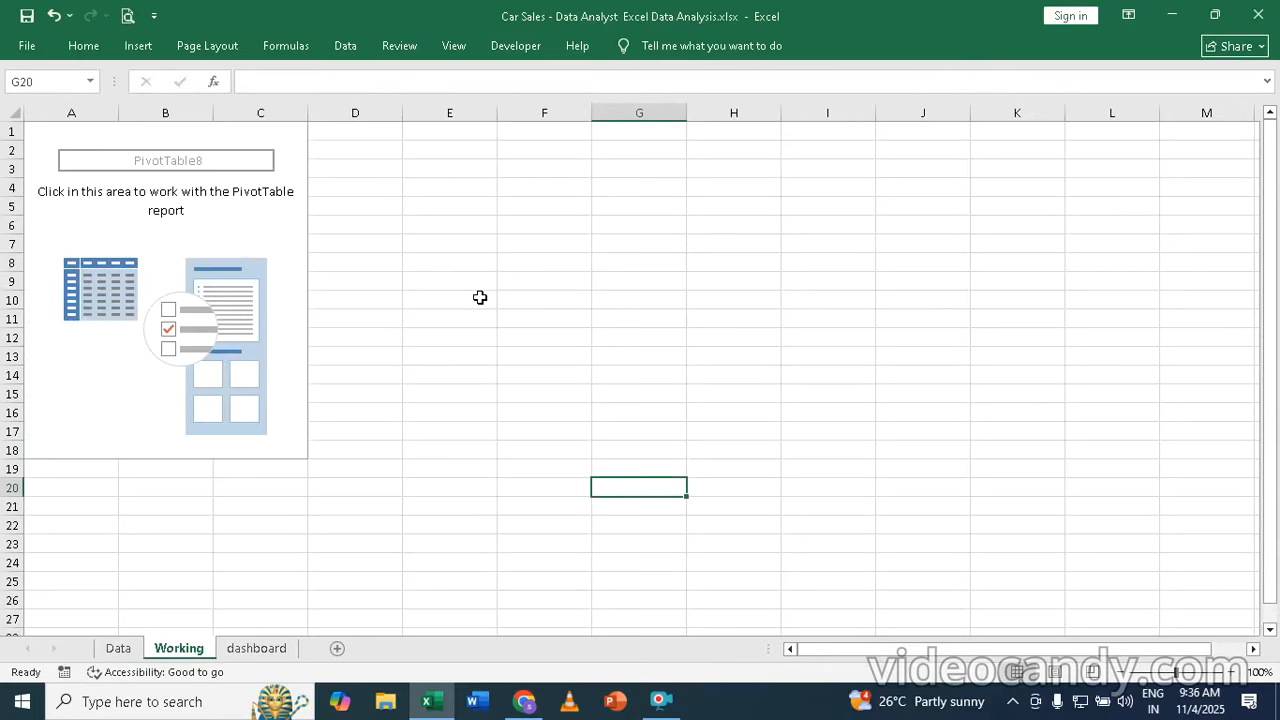
- Build the PivotTable with Month as rows and Car_id as a count in the values, enlarging the field list to show the fields
left_click(225, 228)
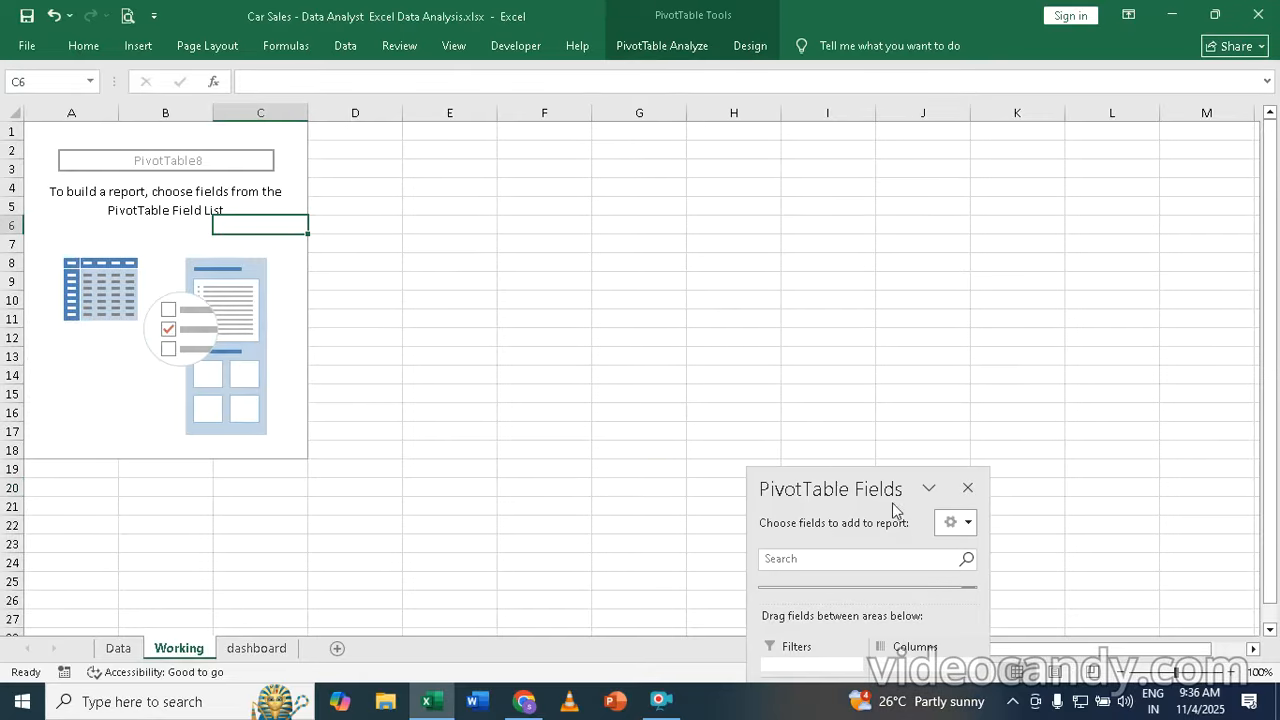
left_click_drag(850, 485, 872, 105)
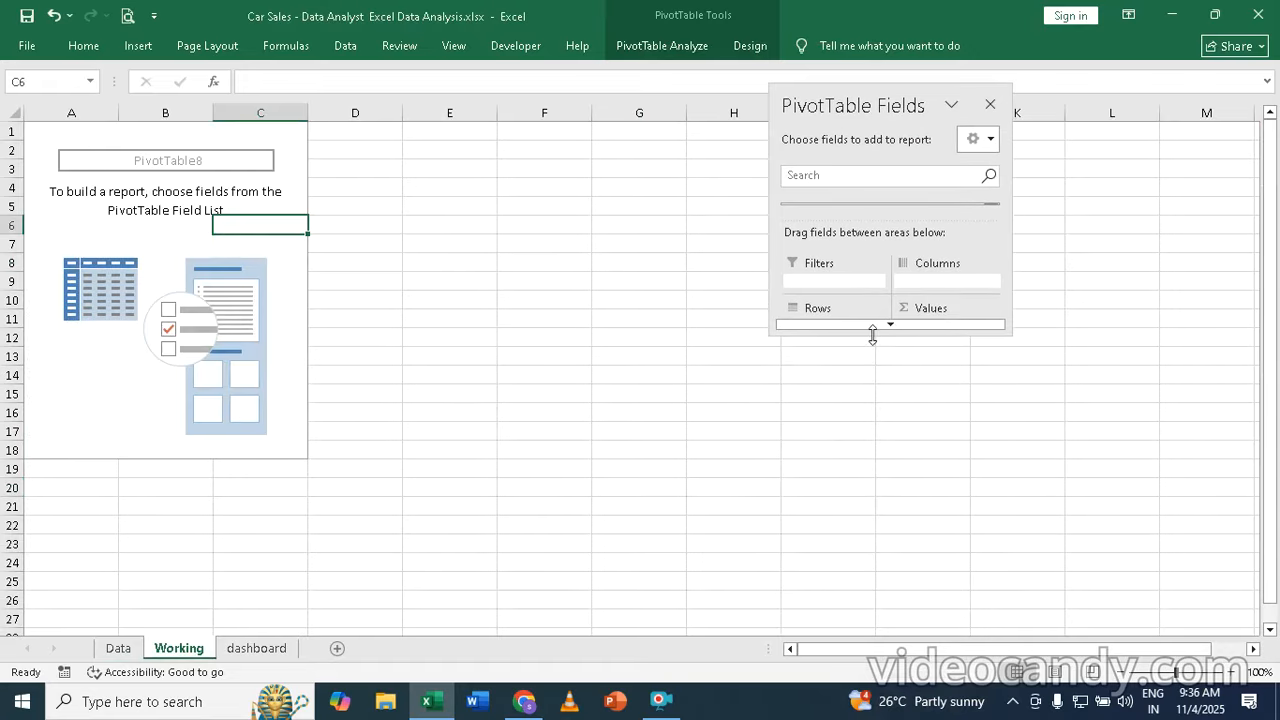
scroll(866, 330, "down", 2)
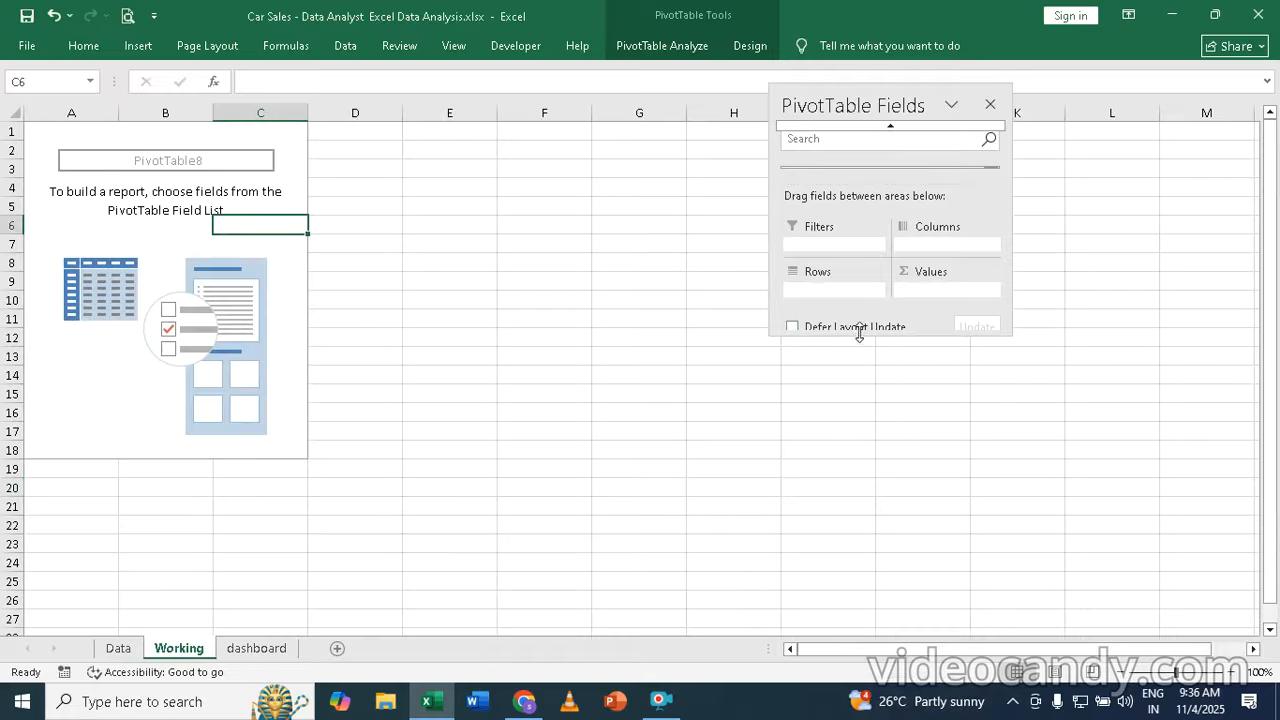
left_click_drag(859, 338, 857, 630)
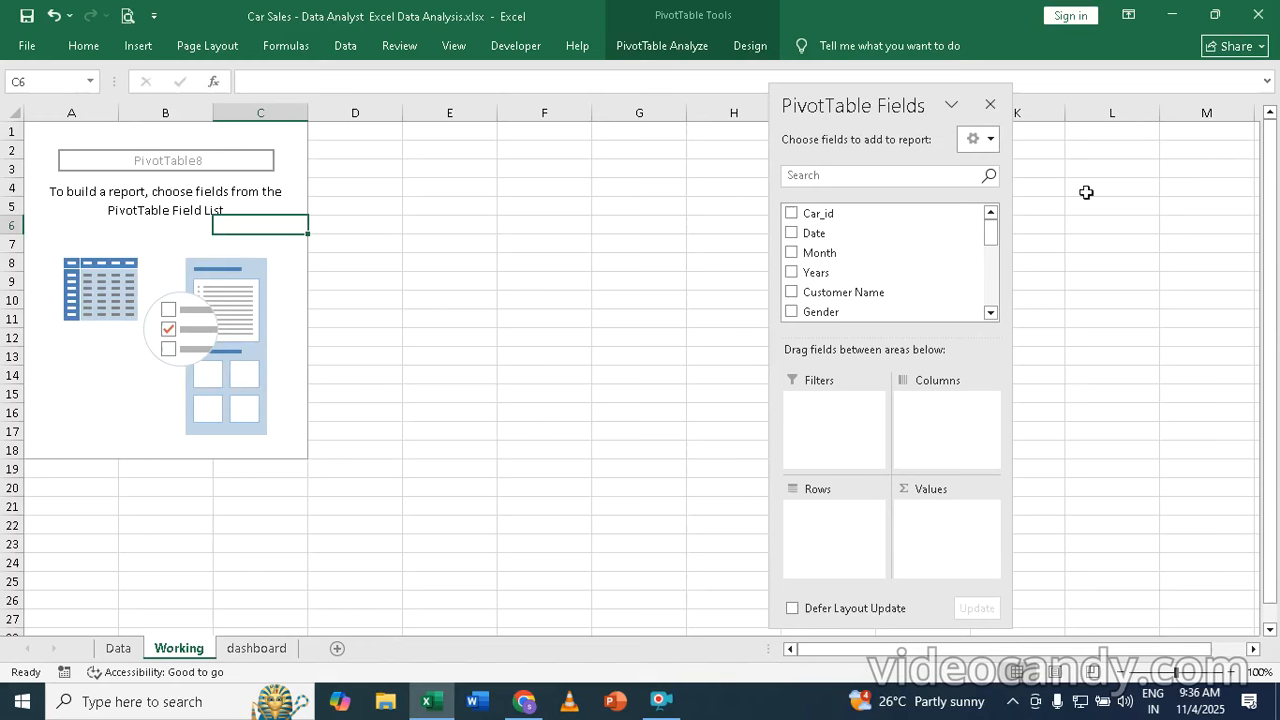
left_click_drag(825, 258, 819, 524)
left_click_drag(817, 213, 948, 545)
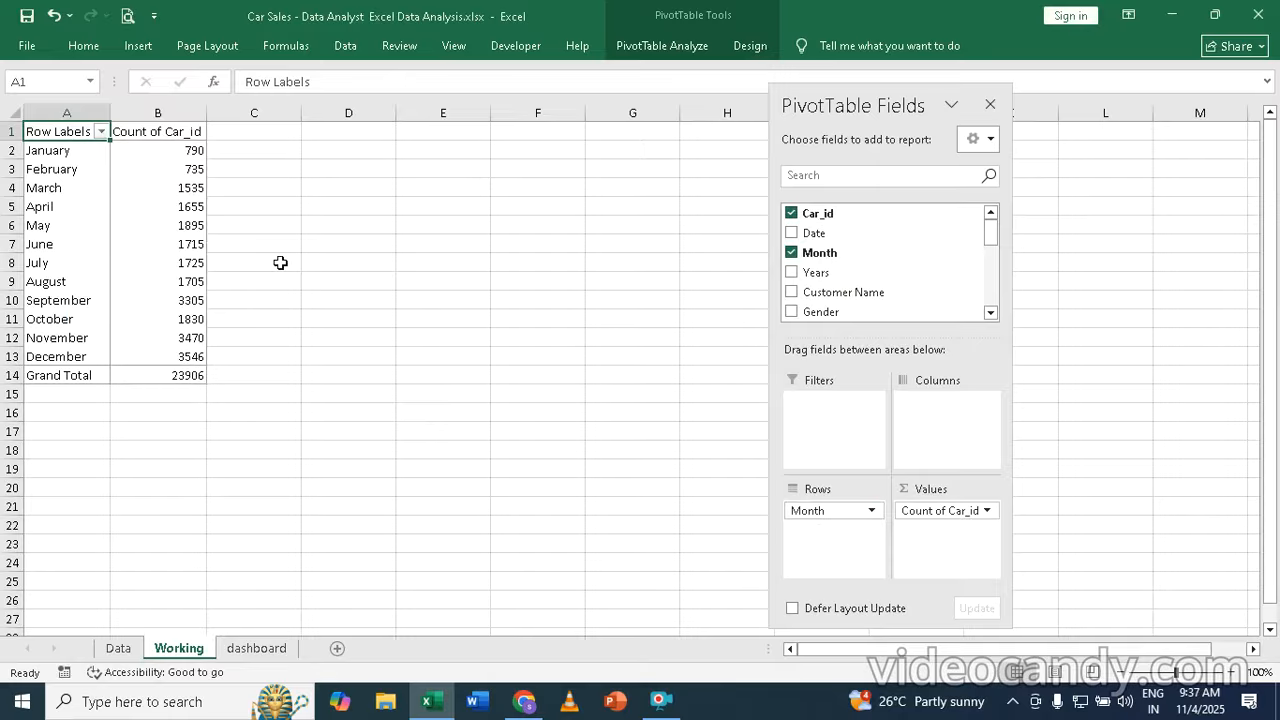
- Apply a blue PivotTable style with dark blue header and total rows and a light blue body to the Month PivotTable
left_click(262, 314)
key("ctrl+Up")
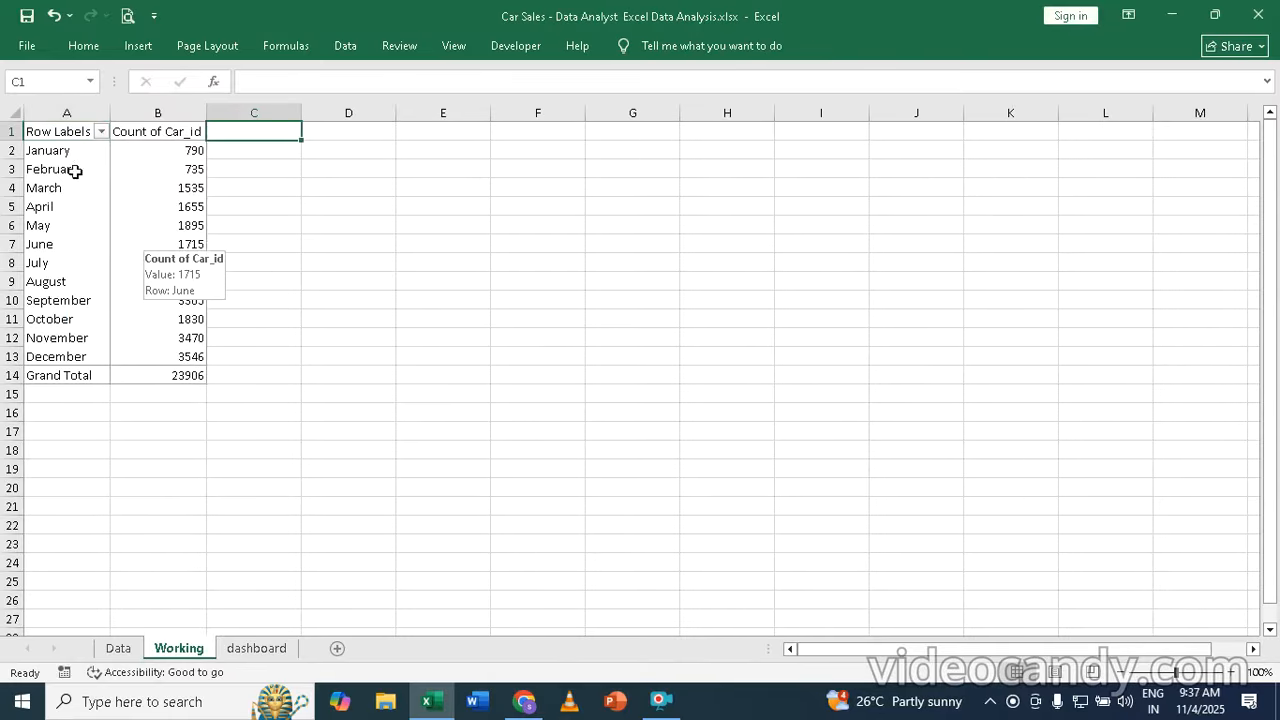
left_click(155, 202)
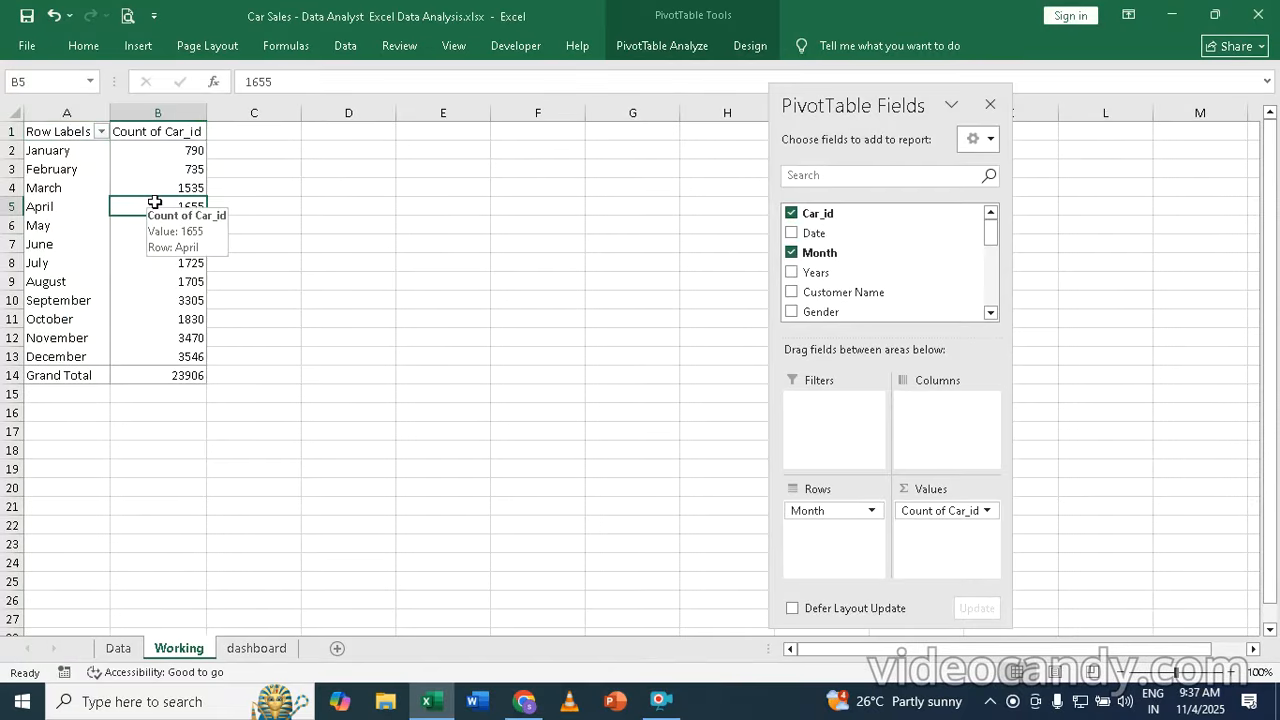
left_click(758, 46)
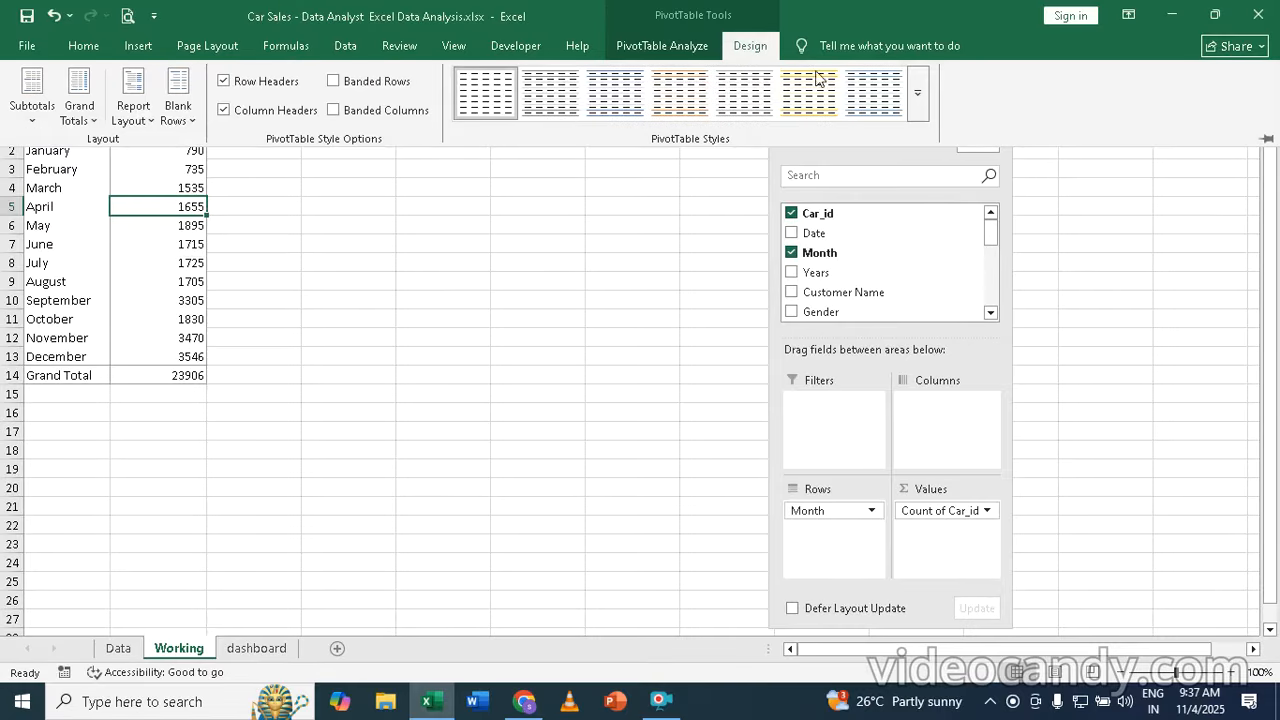
left_click(917, 99)
left_click_drag(924, 163, 905, 312)
left_click(818, 408)
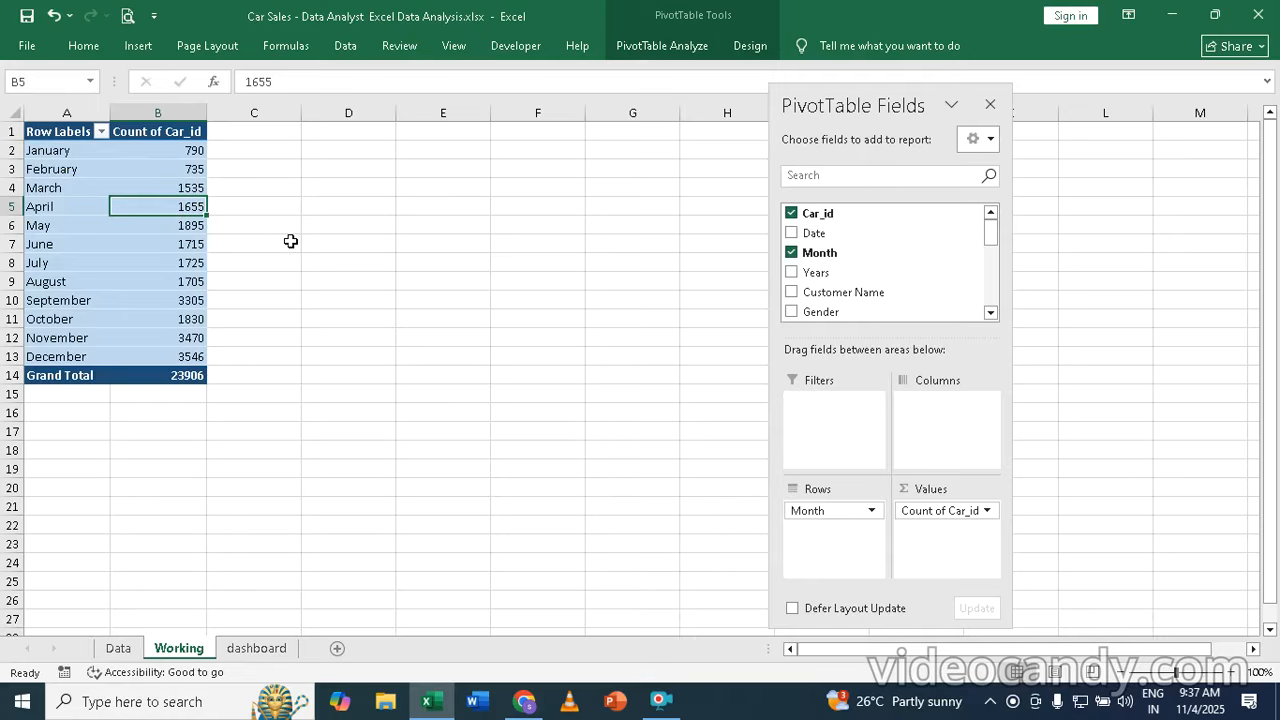
- Duplicate the whole Month PivotTable on the Working sheet, placing the copy at cell D1
left_click(130, 187)
key("ctrl+a")
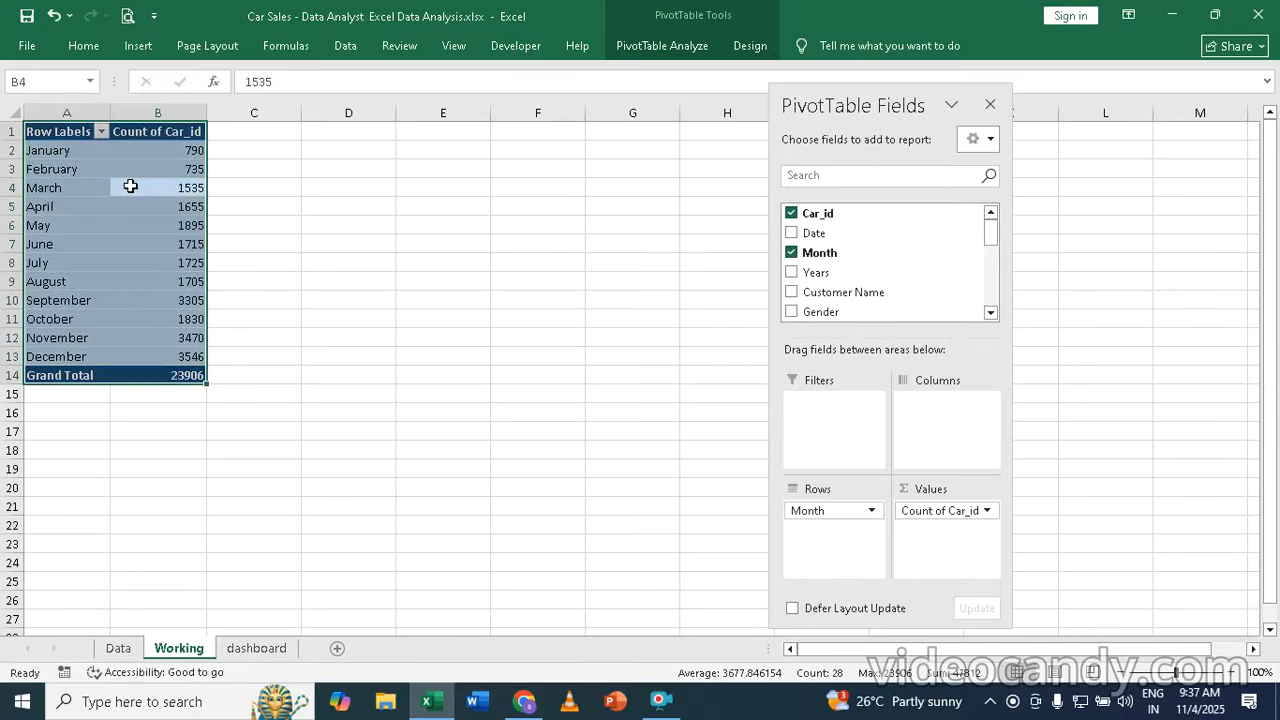
key("ctrl+c")
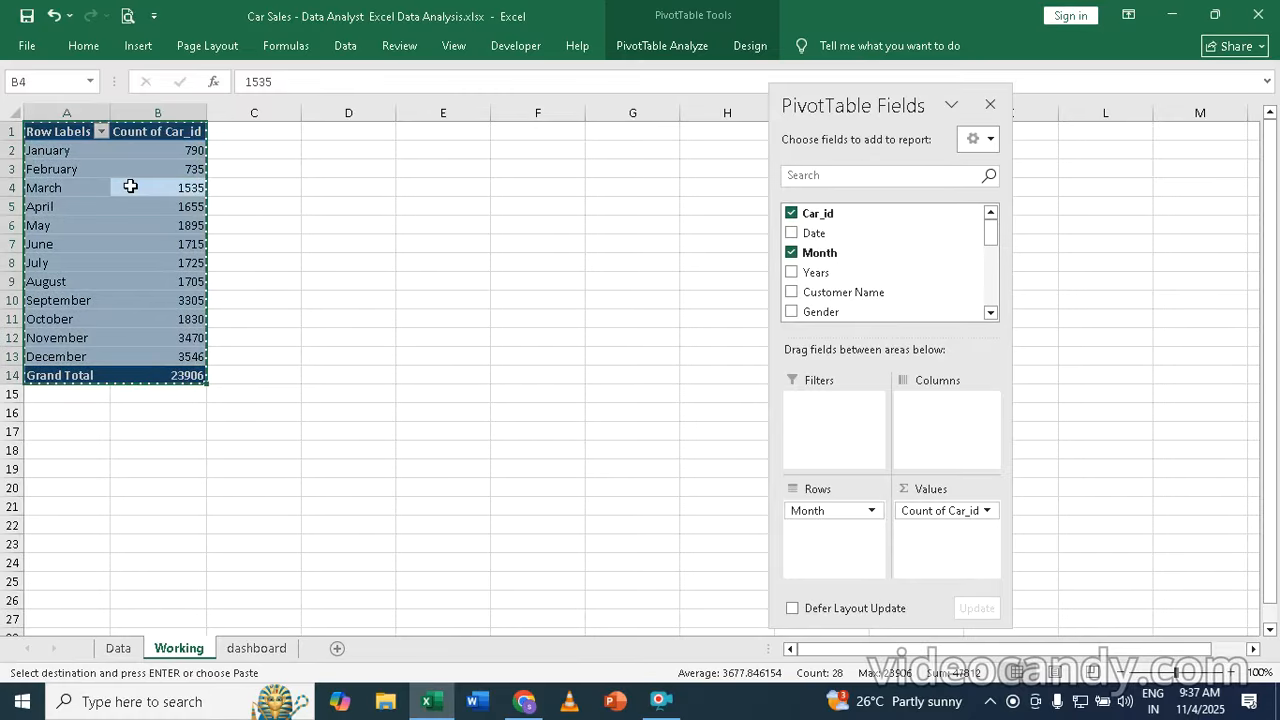
left_click(367, 131)
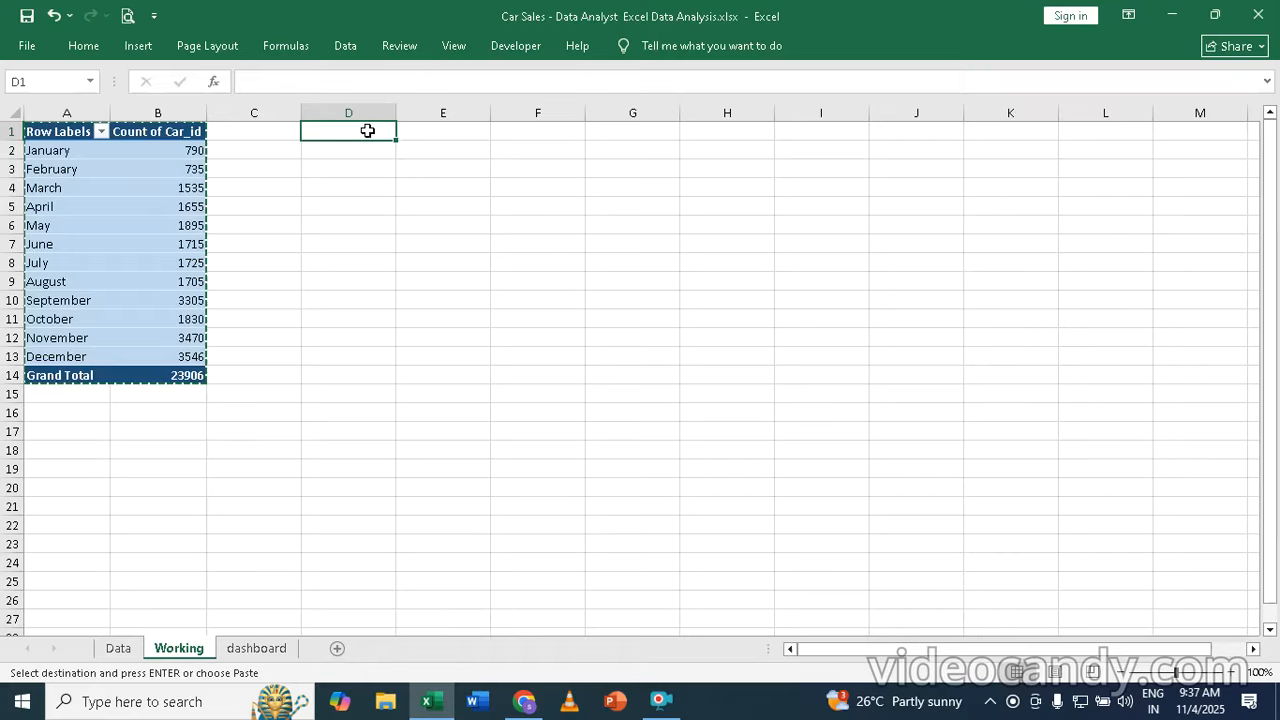
key("ctrl+v")
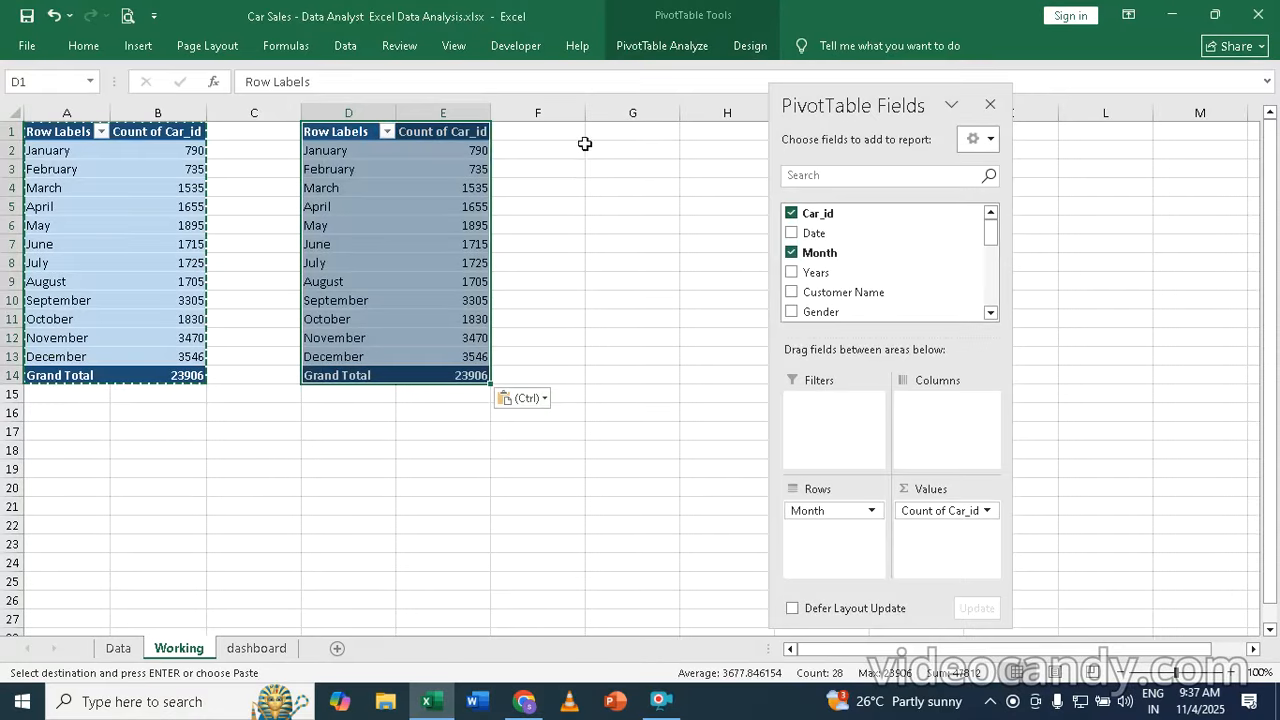
- Replace Month with Color as the row field of the PivotTable copy at D1
left_click(397, 184)
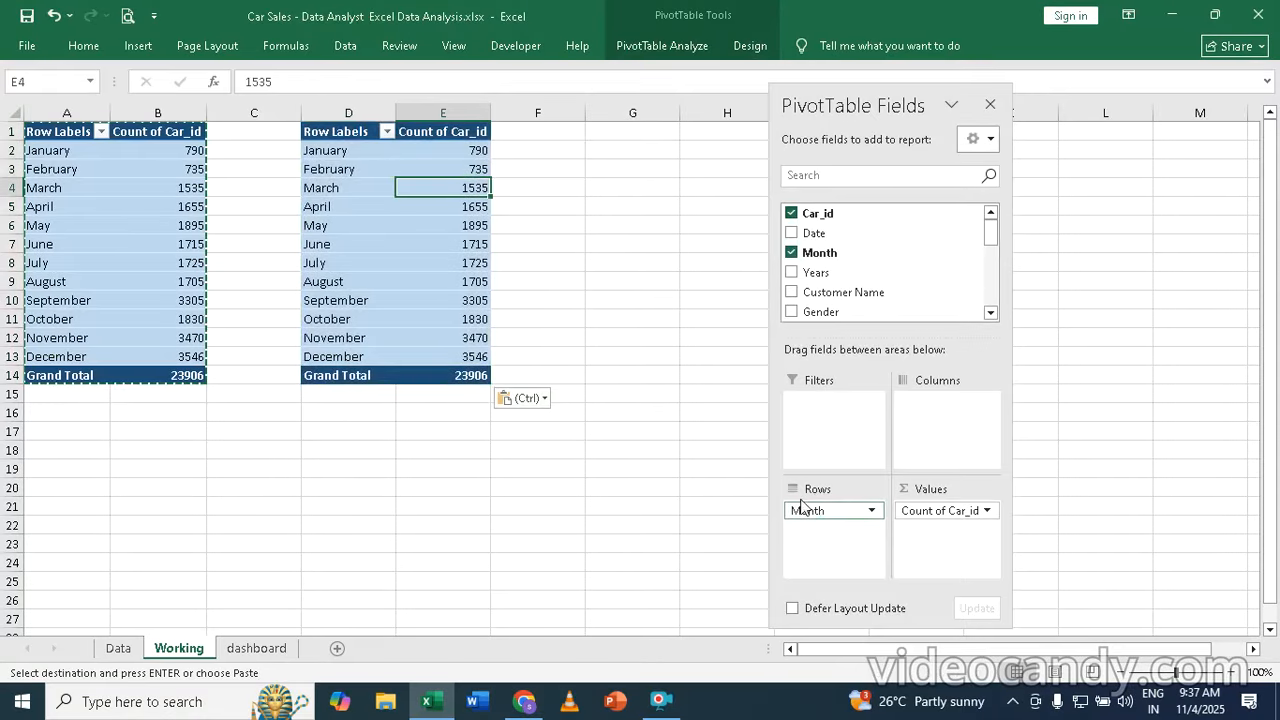
left_click_drag(801, 505, 606, 509)
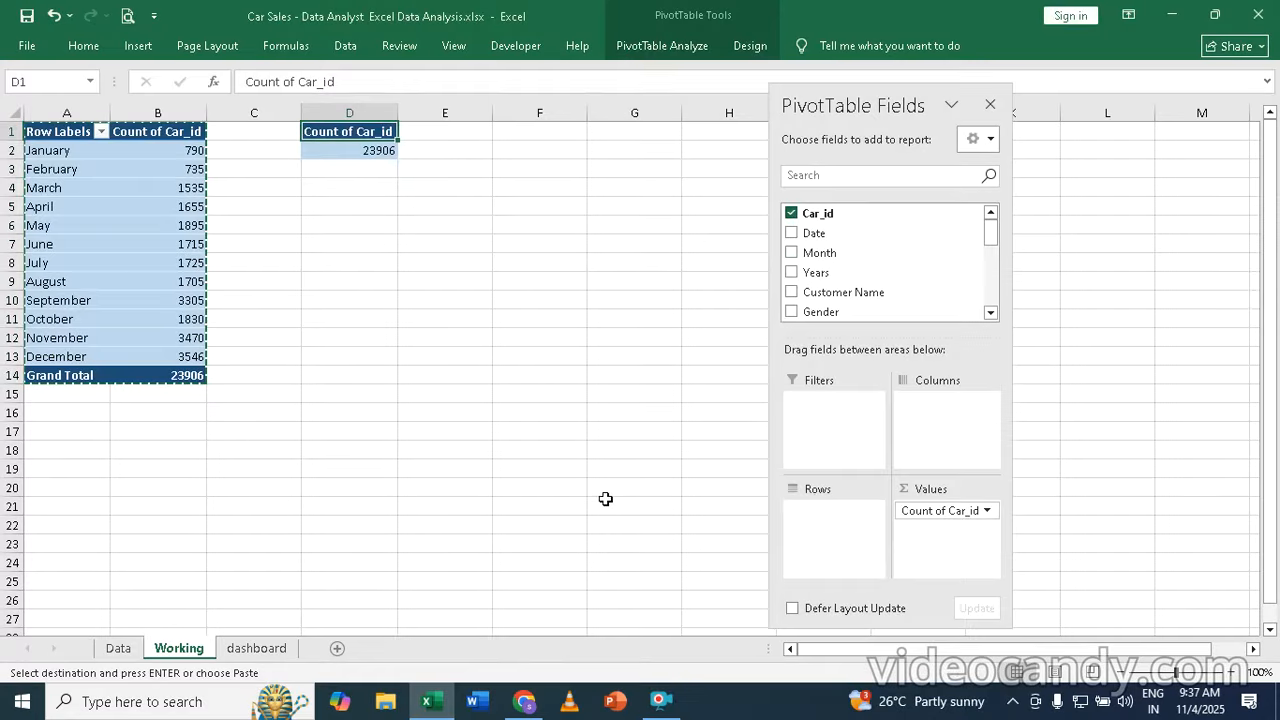
left_click(990, 313)
left_click_drag(989, 314, 988, 314)
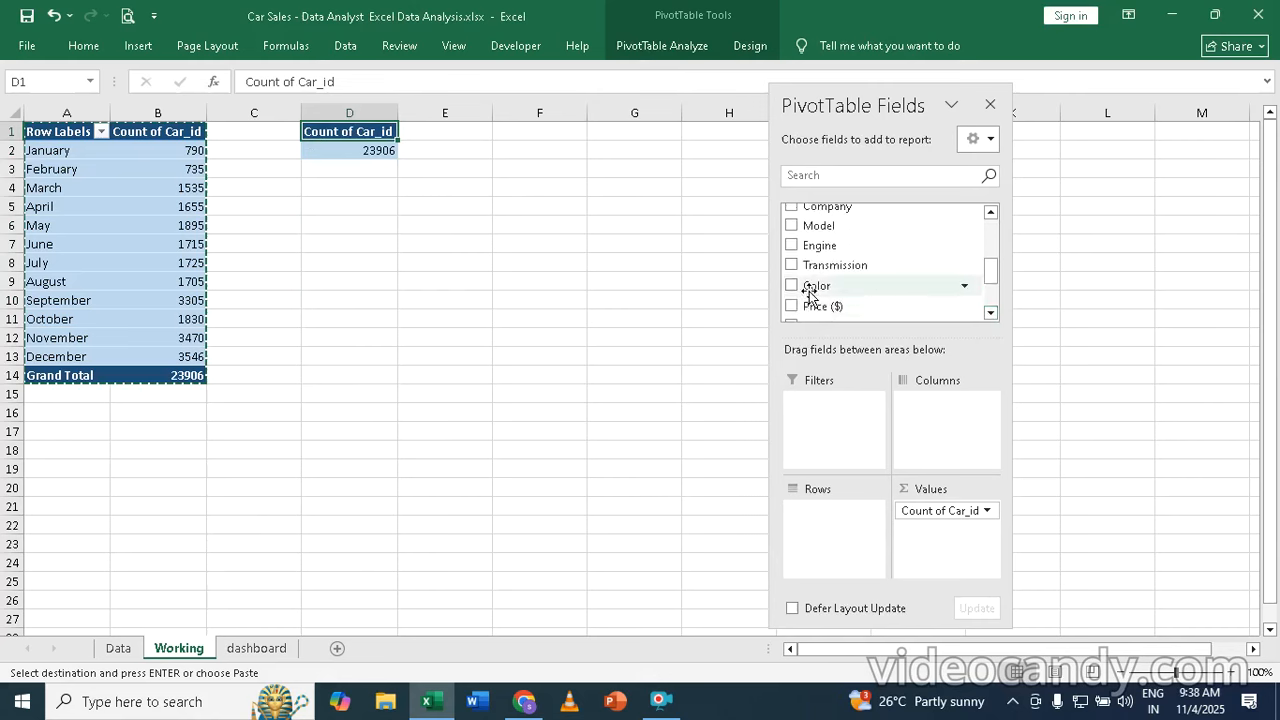
left_click_drag(809, 286, 828, 545)
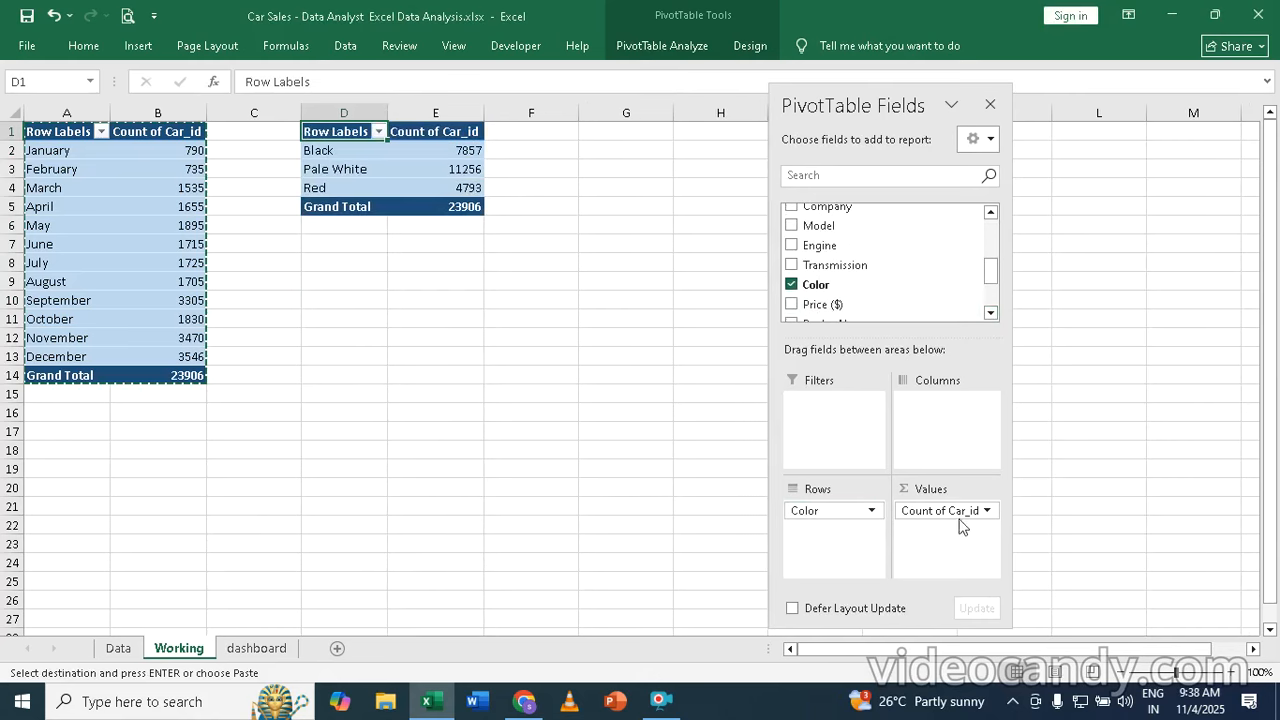
- Duplicate the whole Color PivotTable on the Working sheet, placing the copy at cell G1
left_click(419, 172)
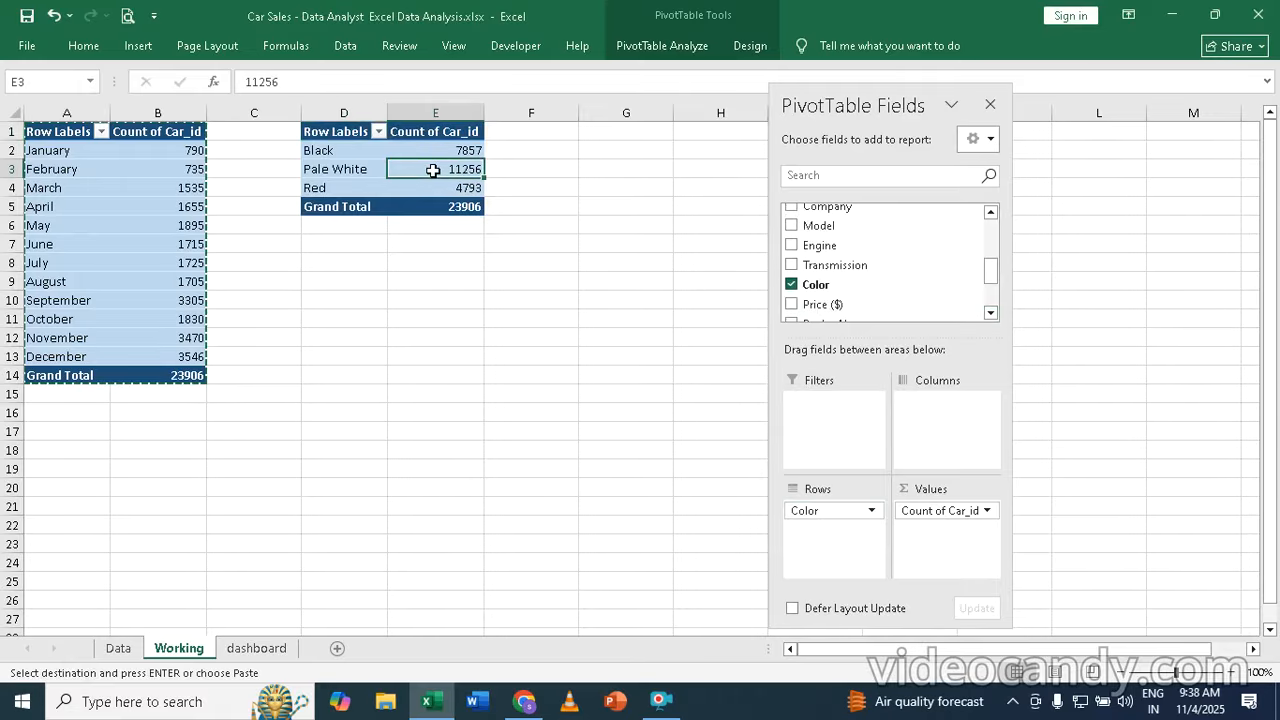
key("ctrl+a")
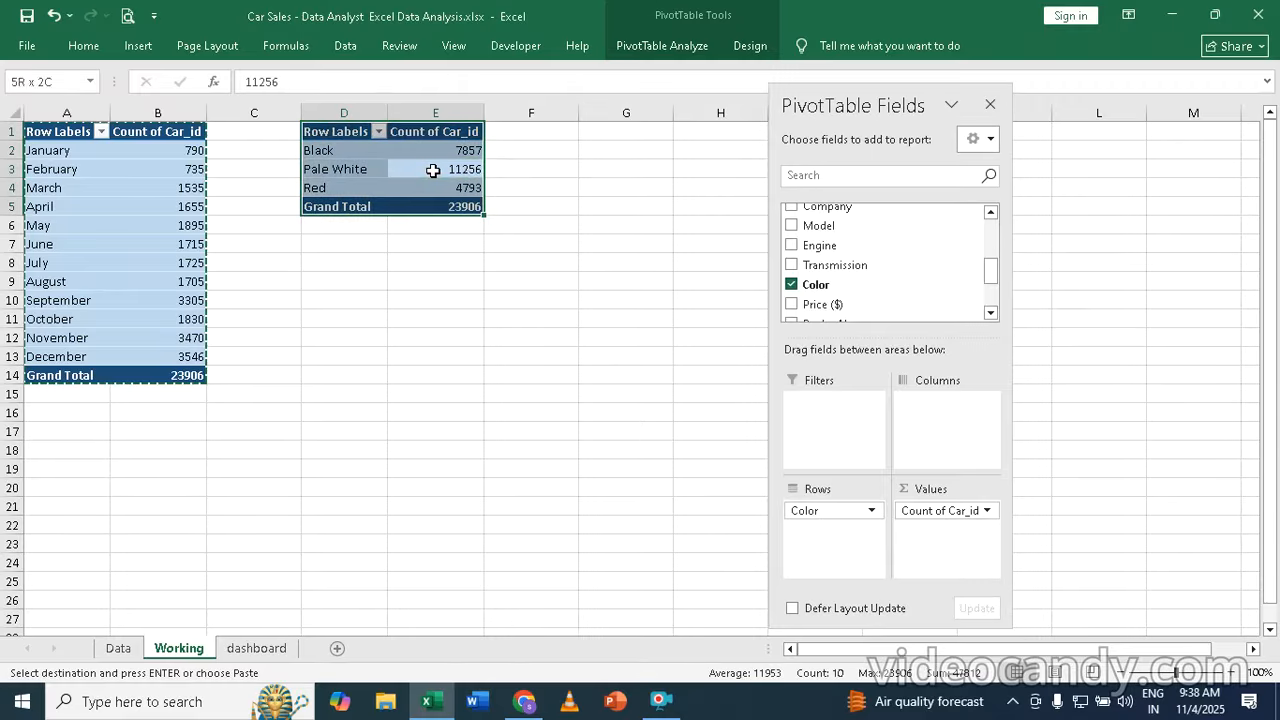
key("ctrl+c")
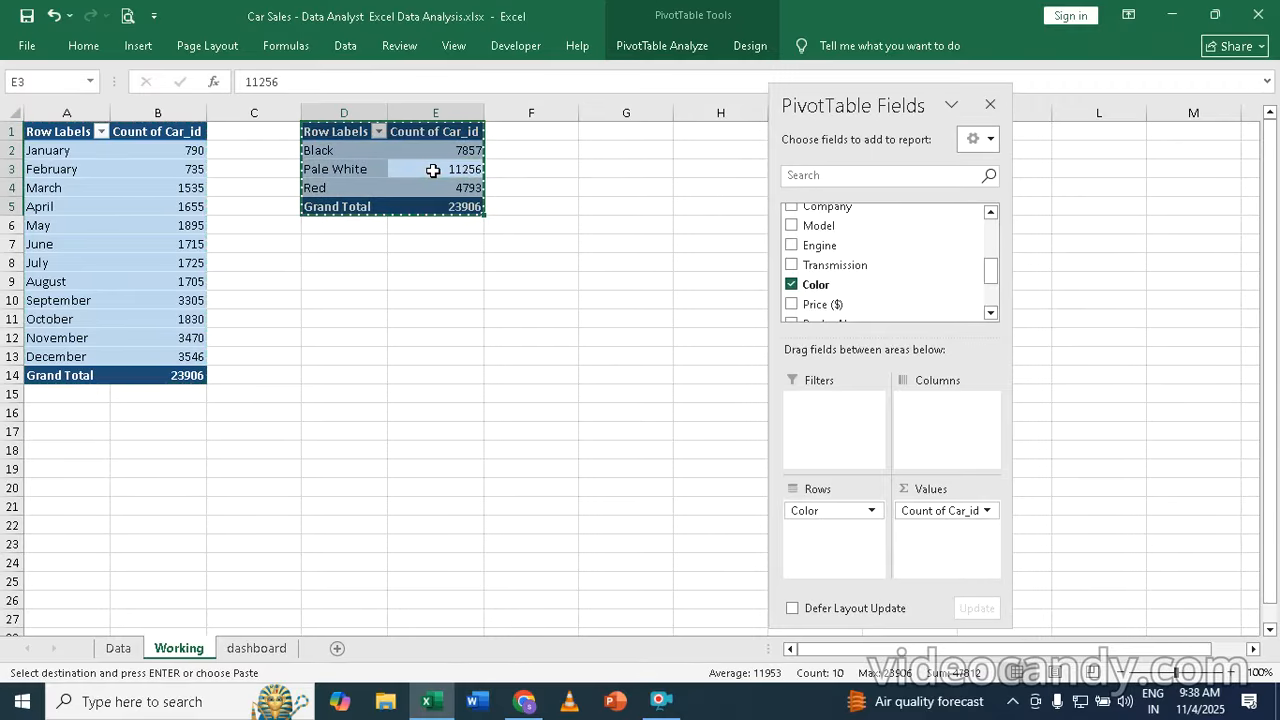
left_click(606, 128)
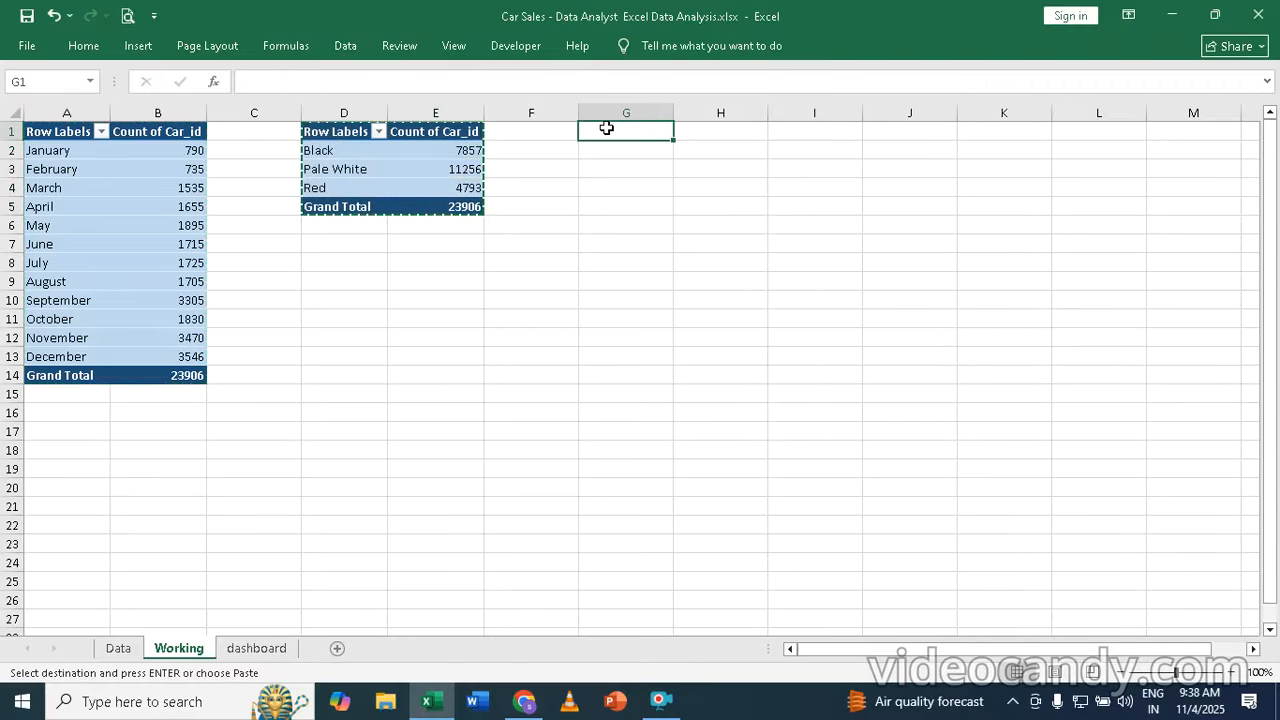
key("ctrl+v")
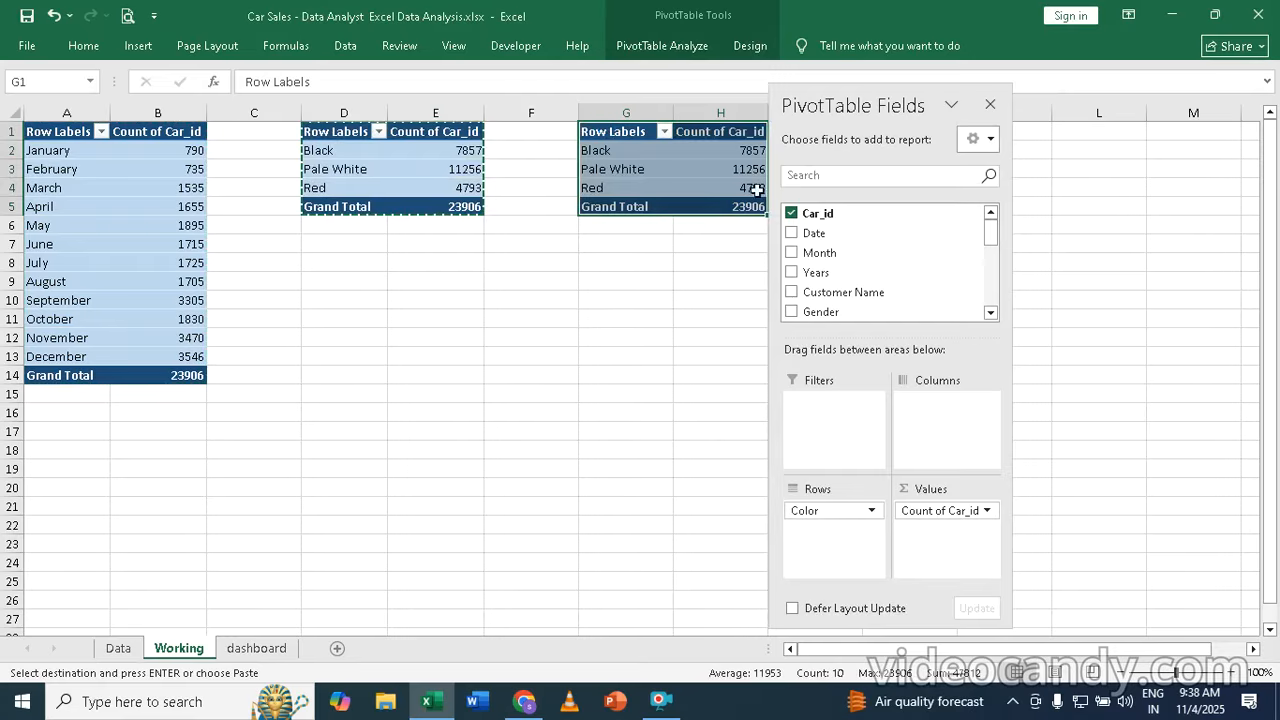
- Replace Color with Model as the row field of the PivotTable at G1, and move the field list off the table
left_click(643, 163)
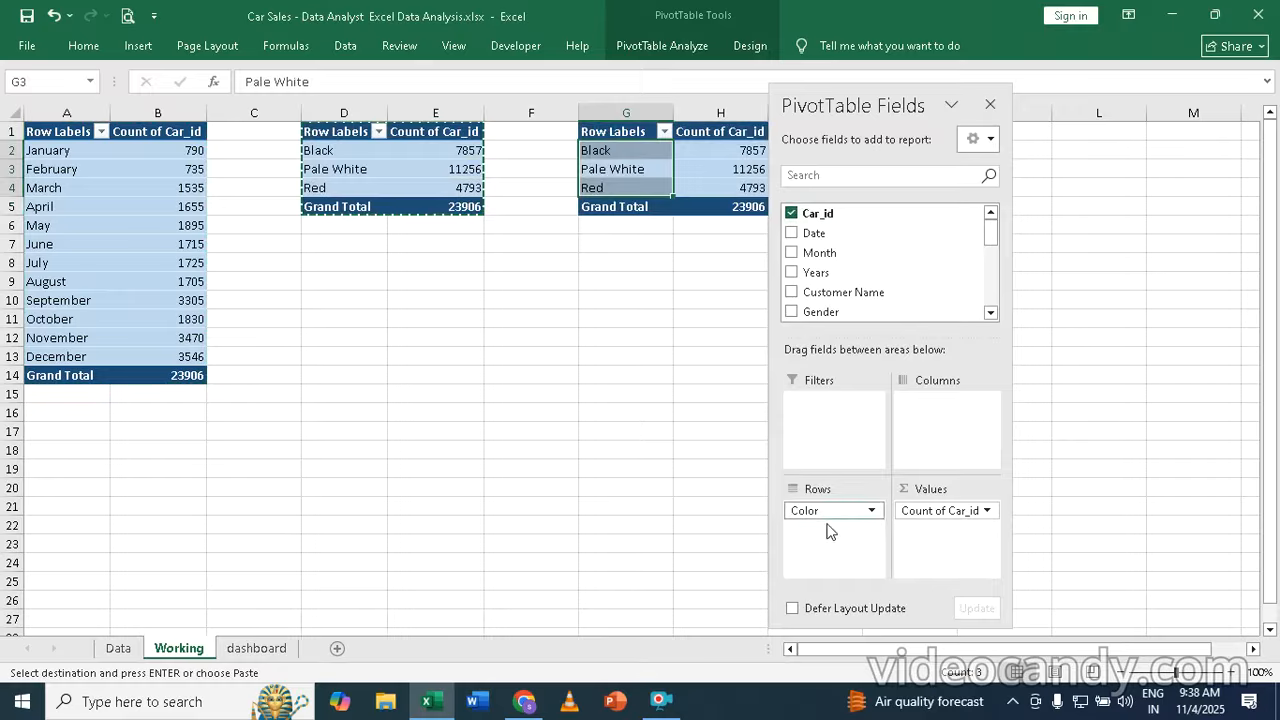
left_click_drag(829, 512, 654, 474)
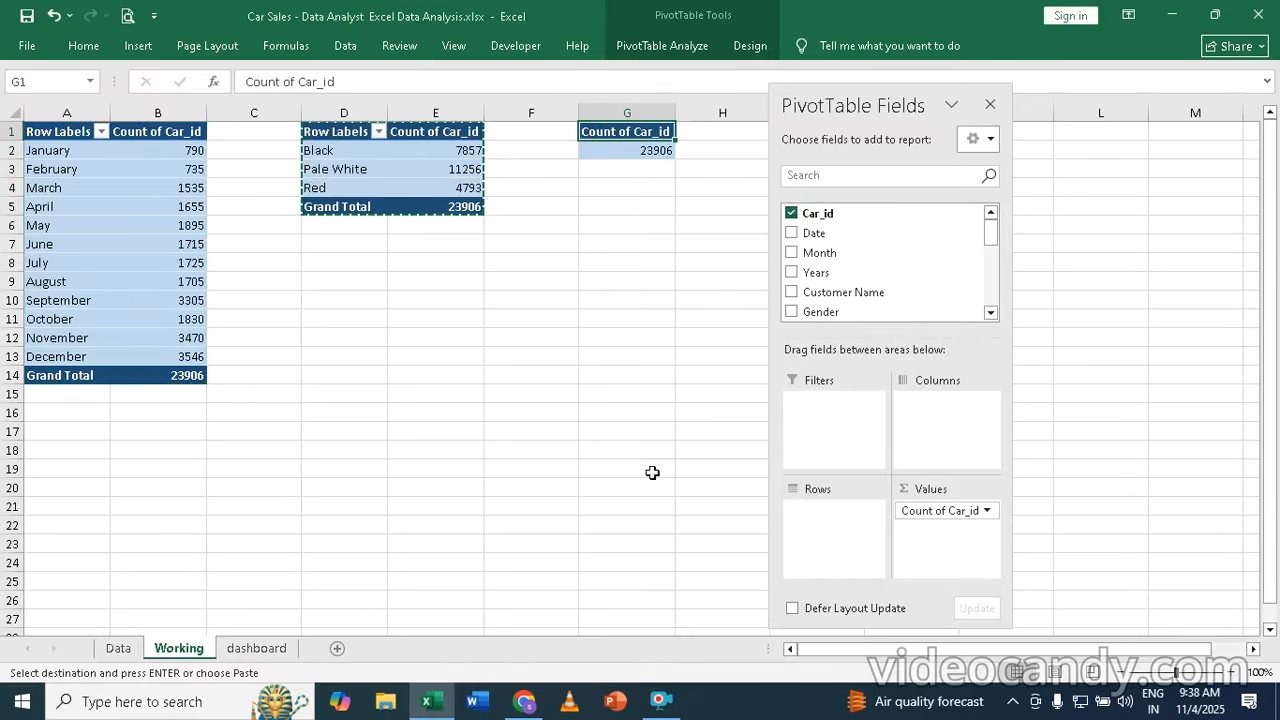
left_click(990, 313)
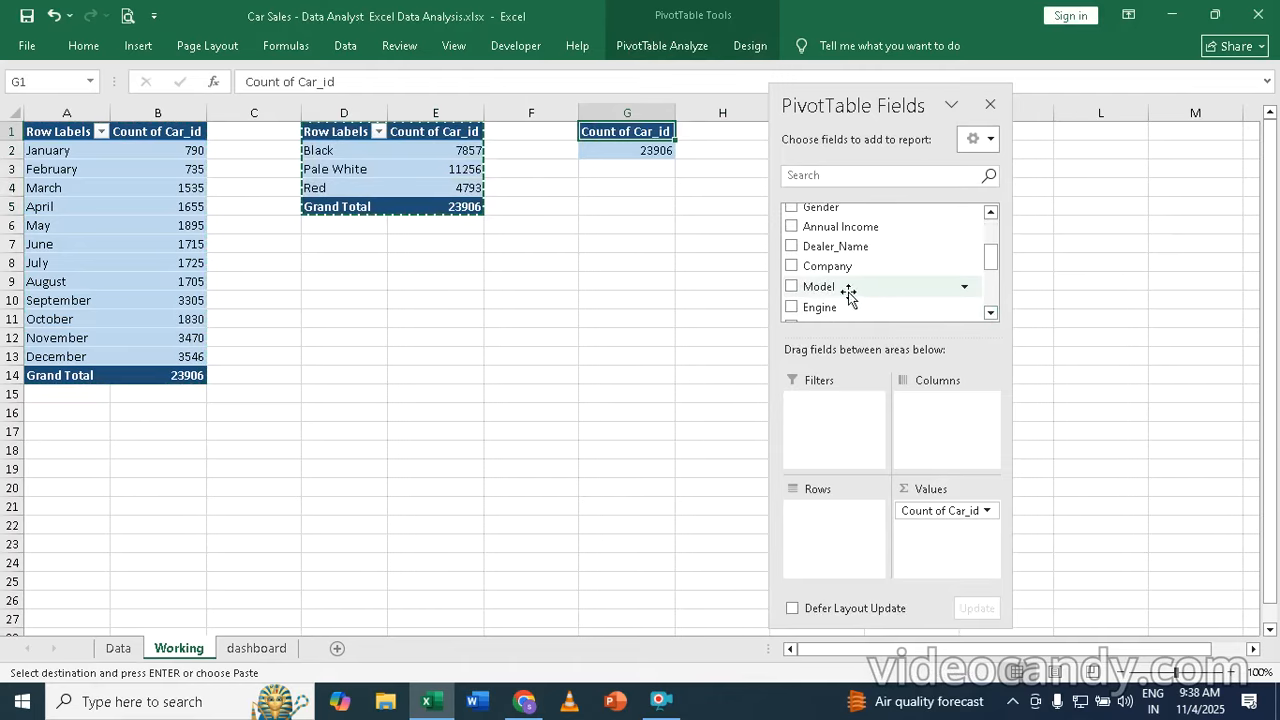
left_click_drag(812, 289, 820, 535)
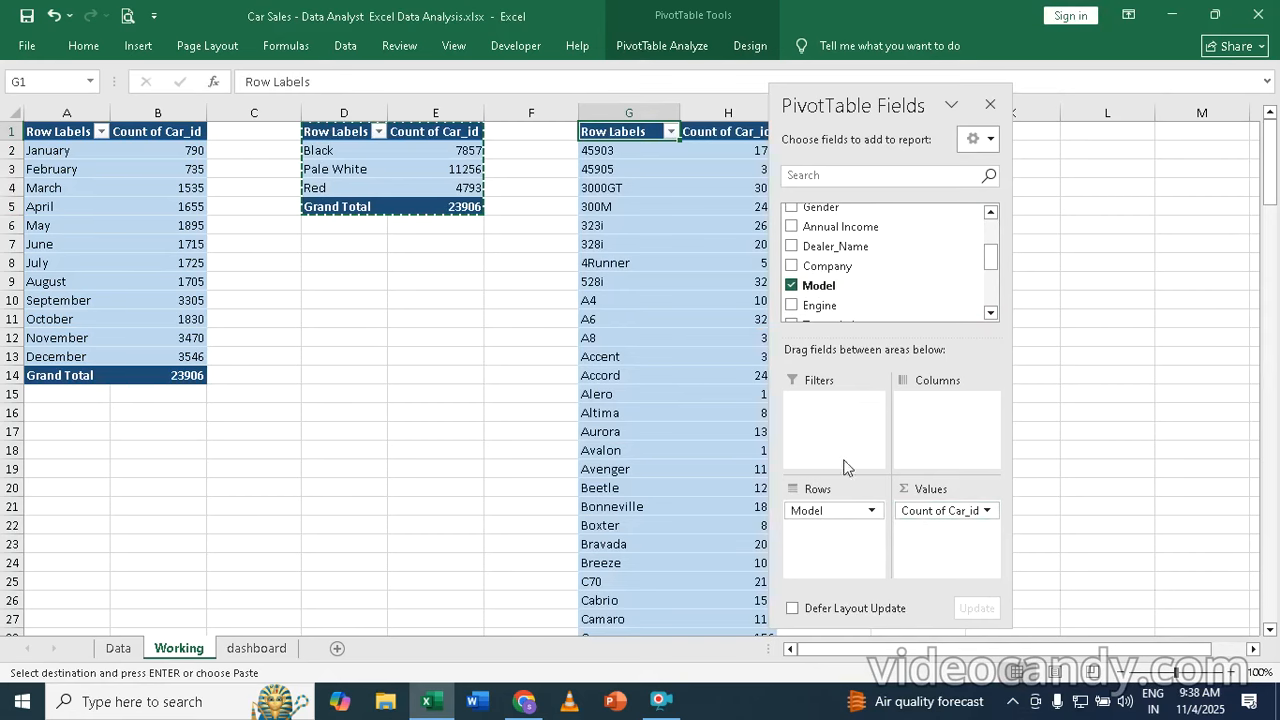
left_click_drag(842, 93, 961, 118)
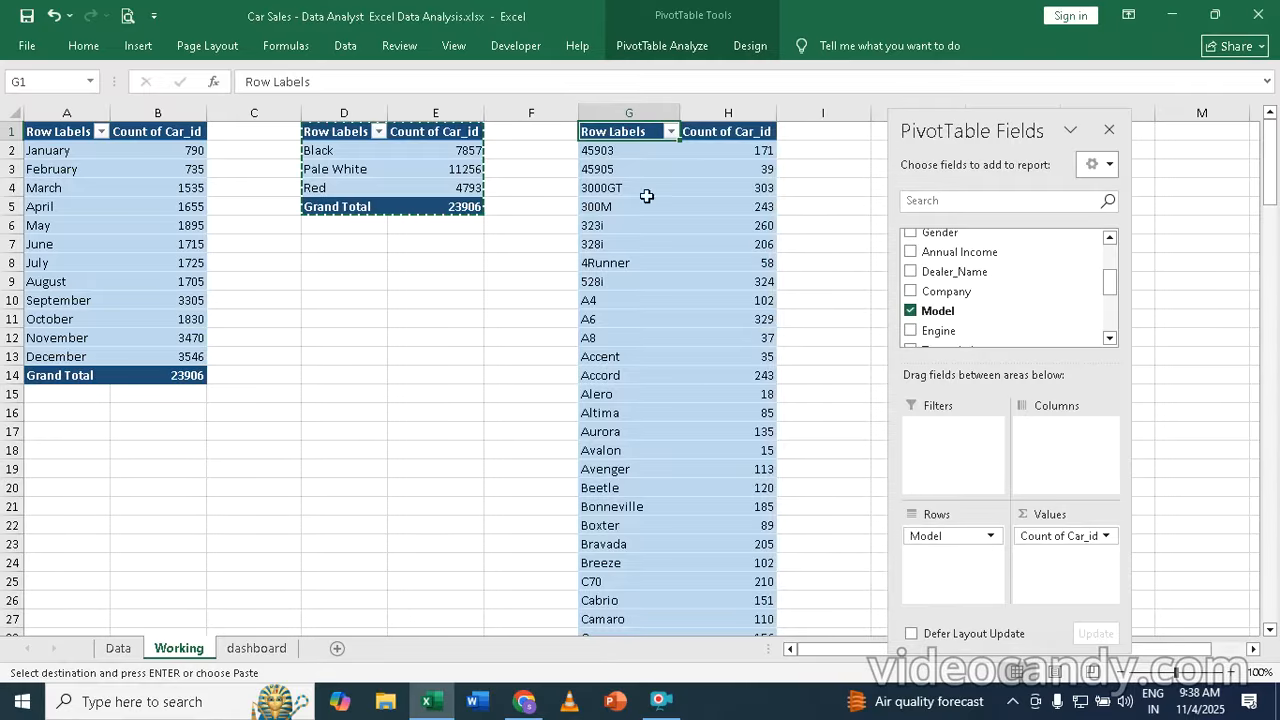
- Filter the Model PivotTable by value to show only the top 5 items by Count of Car_id
scroll(647, 196, "down", 15)
scroll(645, 196, "up", 12)
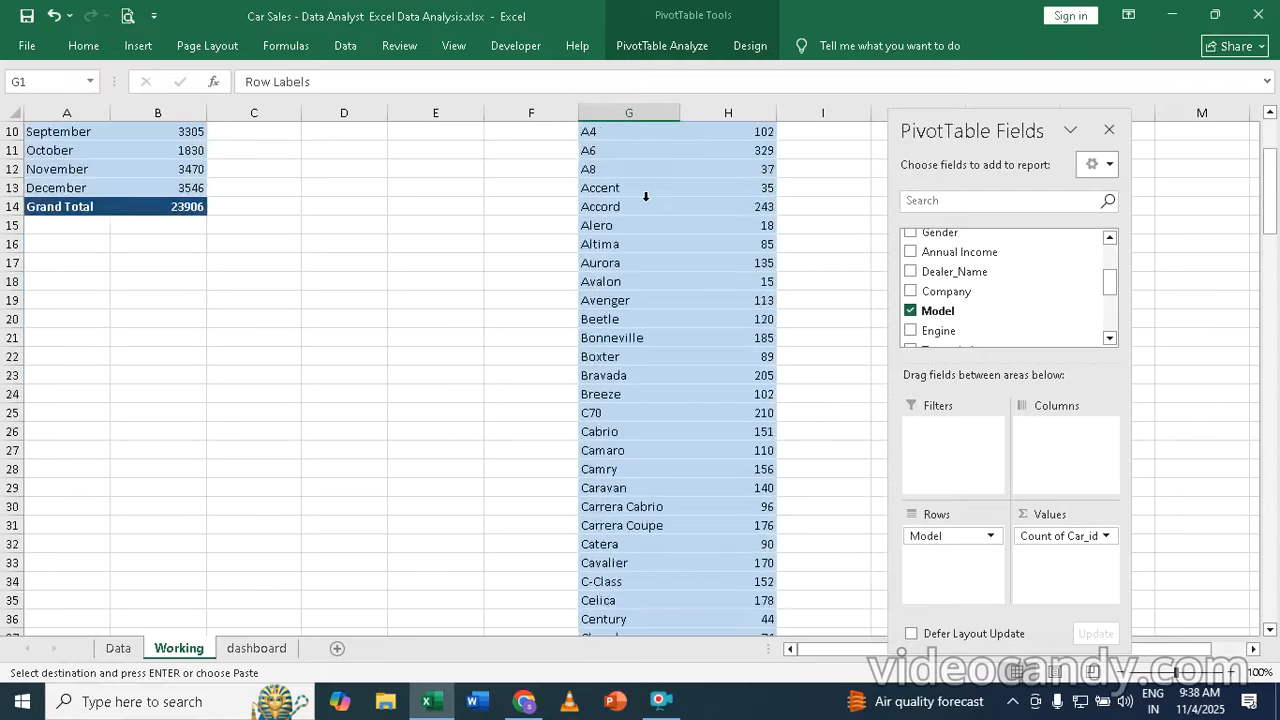
scroll(645, 196, "up", 3)
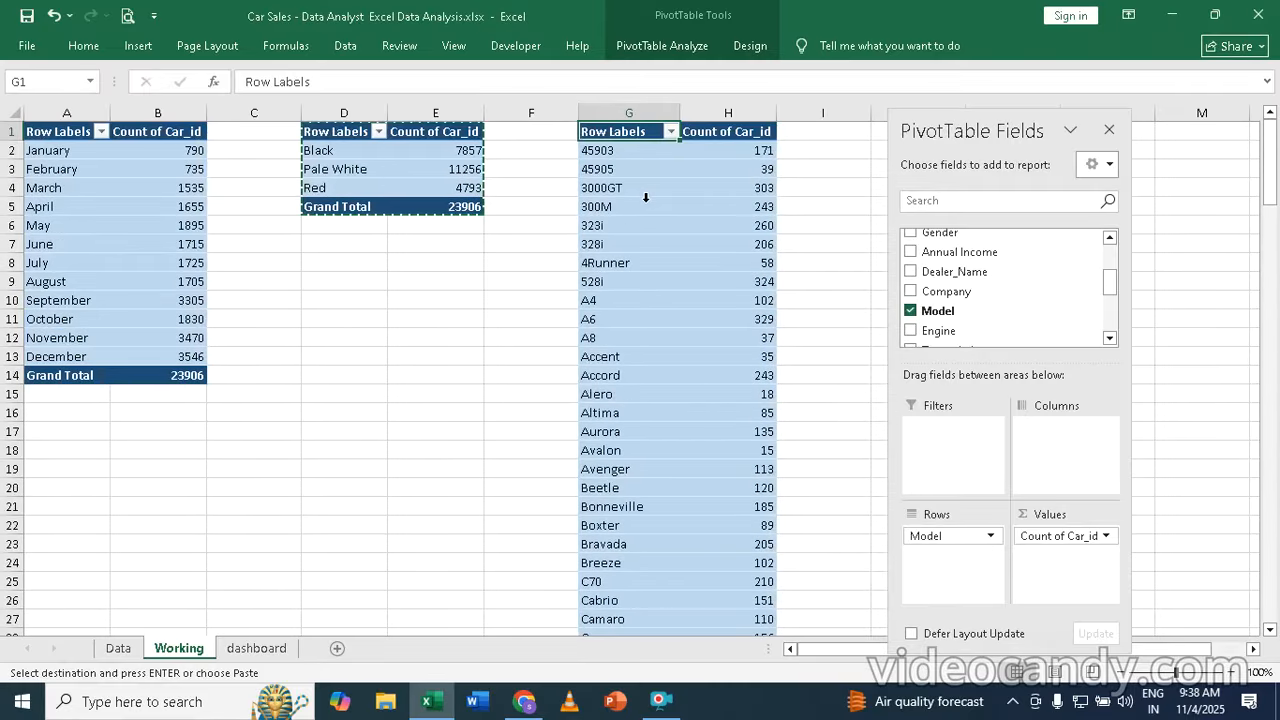
left_click(671, 131)
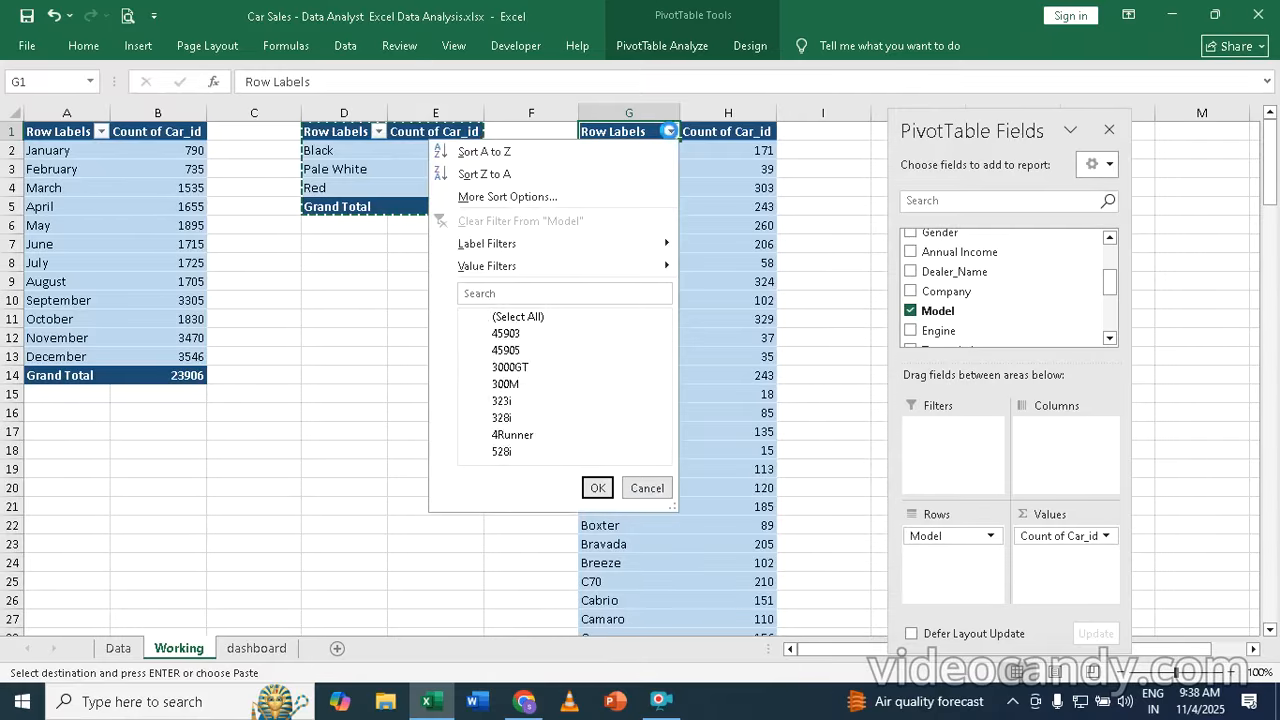
mouse_move(492, 268)
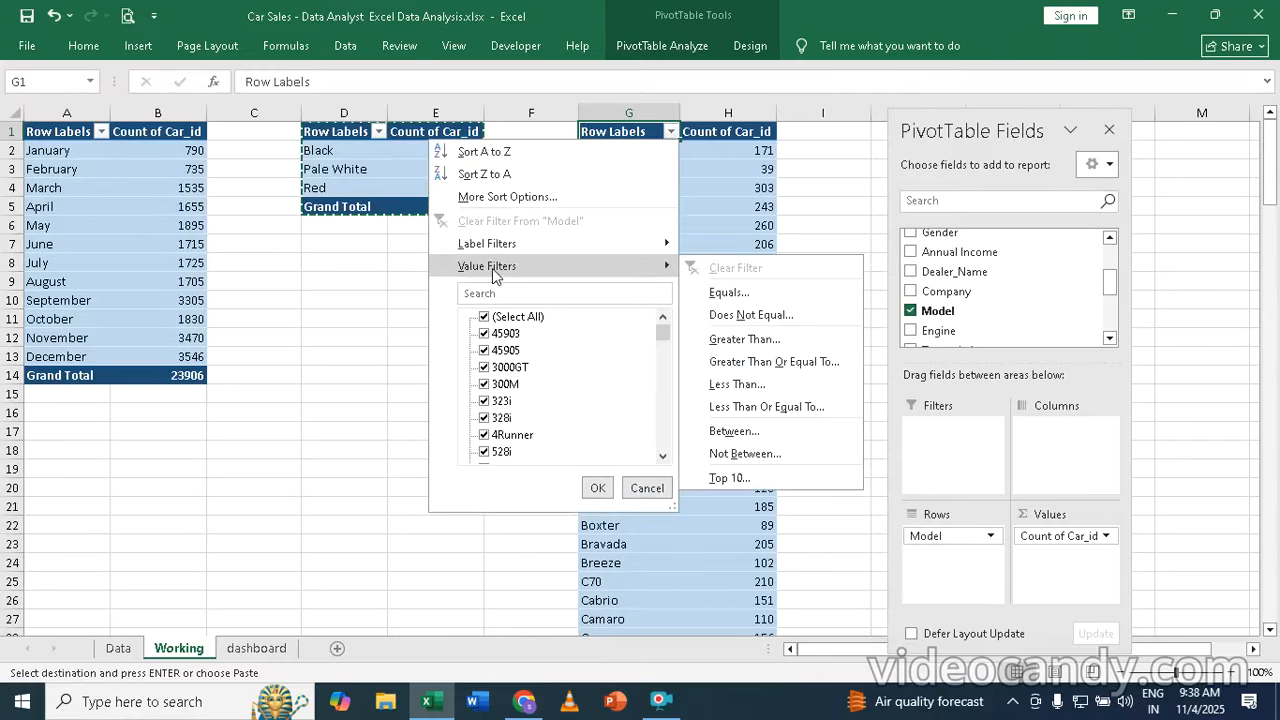
left_click(730, 478)
left_click(489, 350)
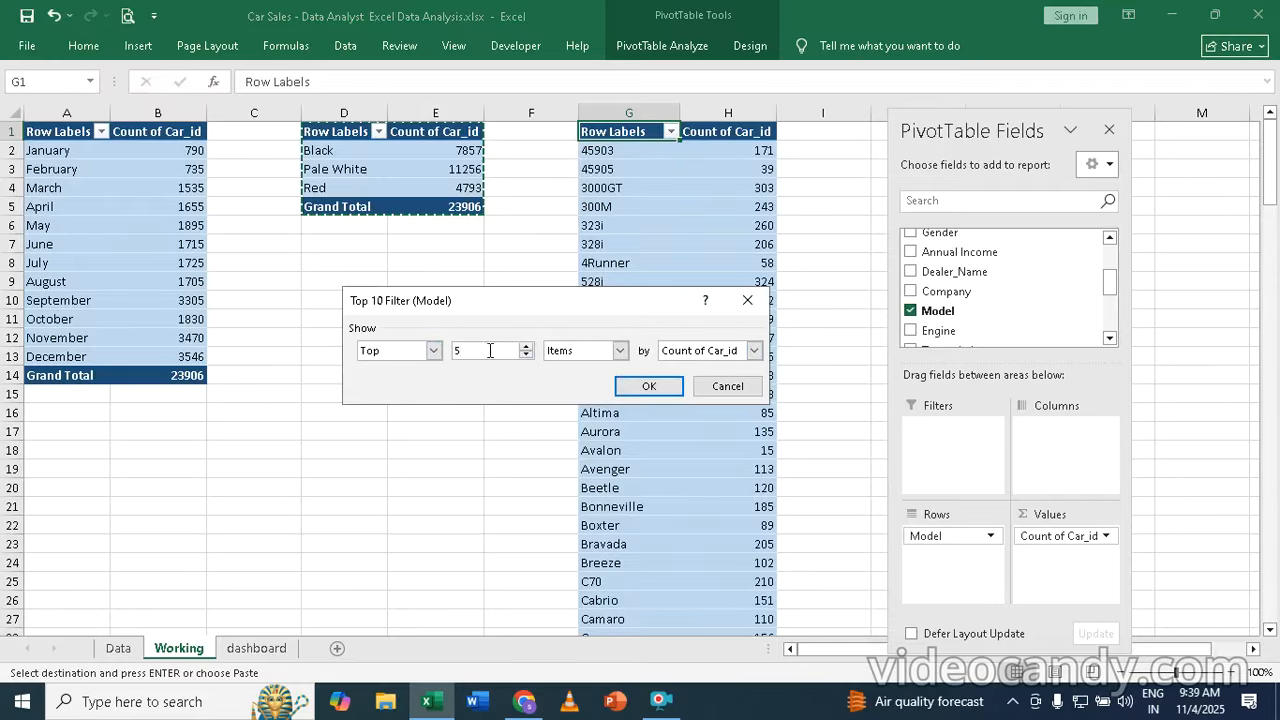
left_click(433, 350)
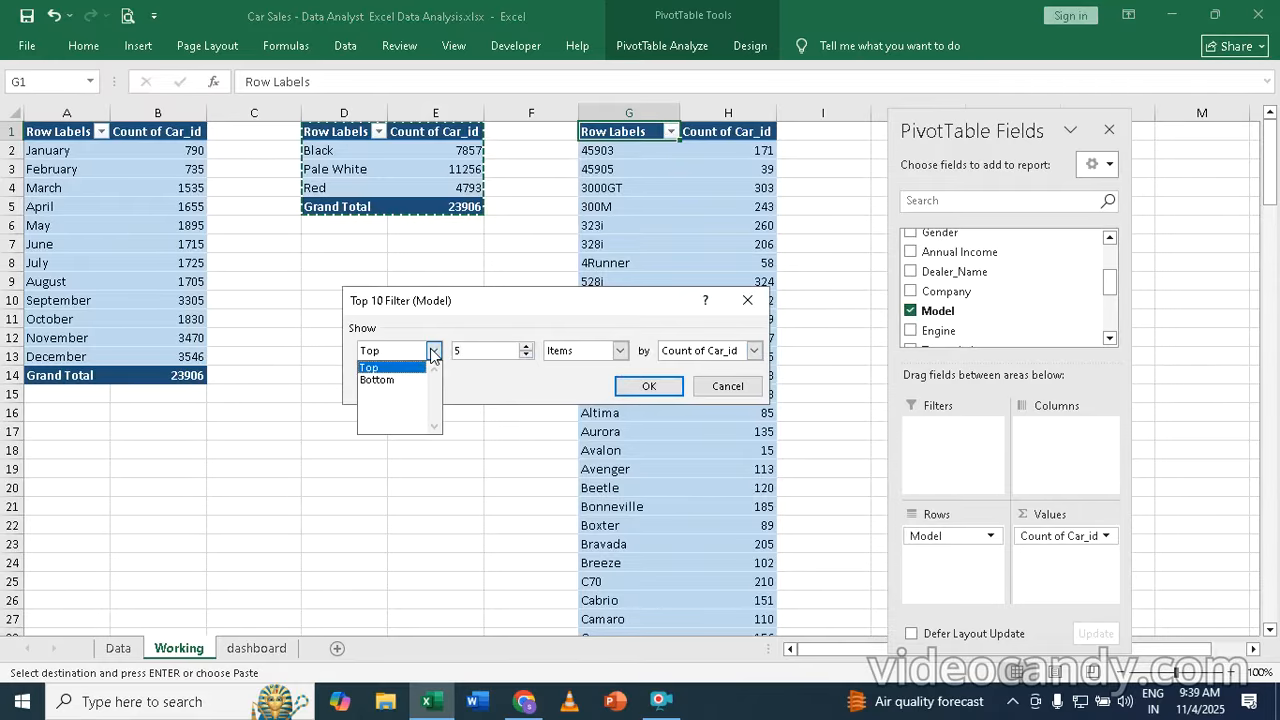
left_click(369, 369)
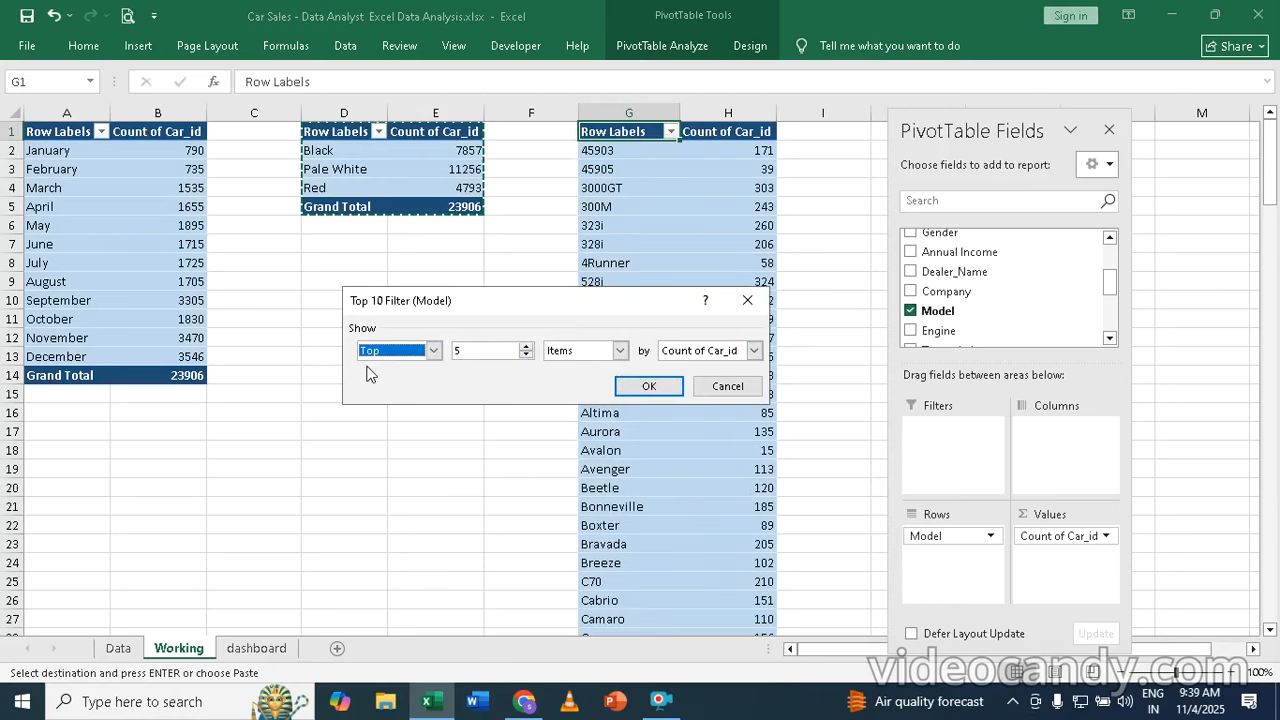
left_click(646, 387)
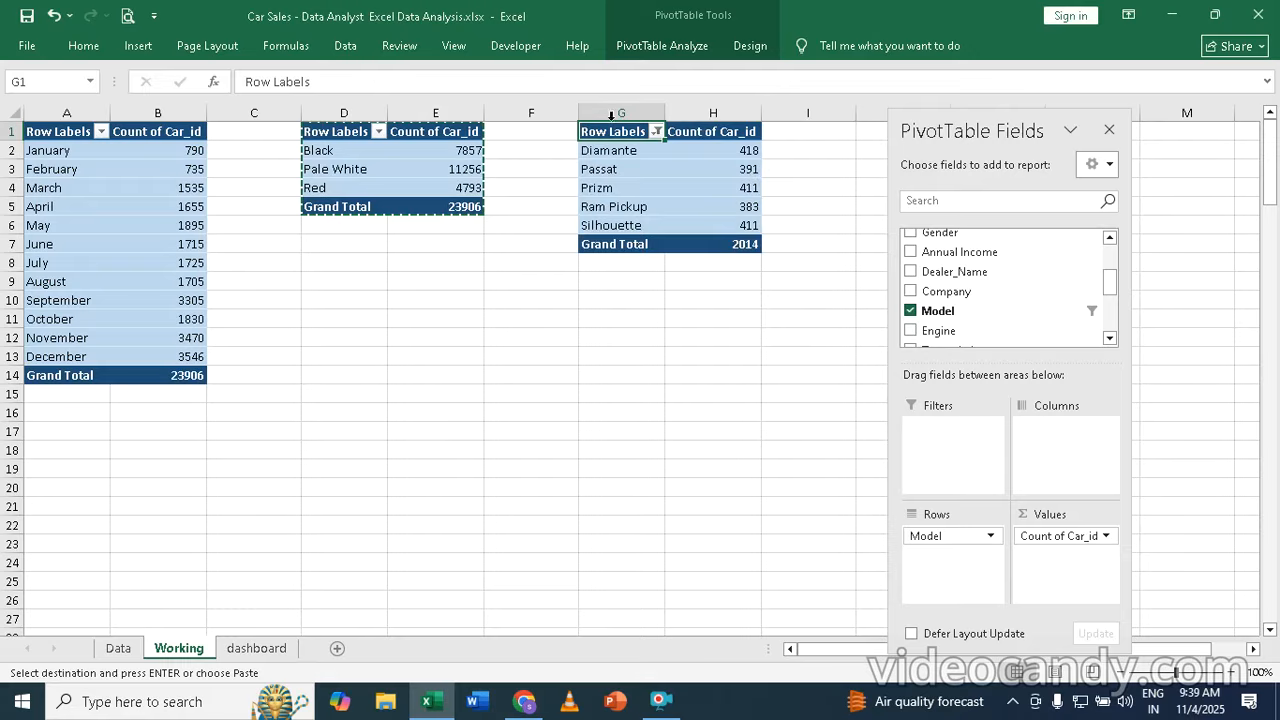
- Duplicate the whole Model PivotTable on the Working sheet, placing the copy at cell J1
left_click_drag(937, 129, 1021, 139)
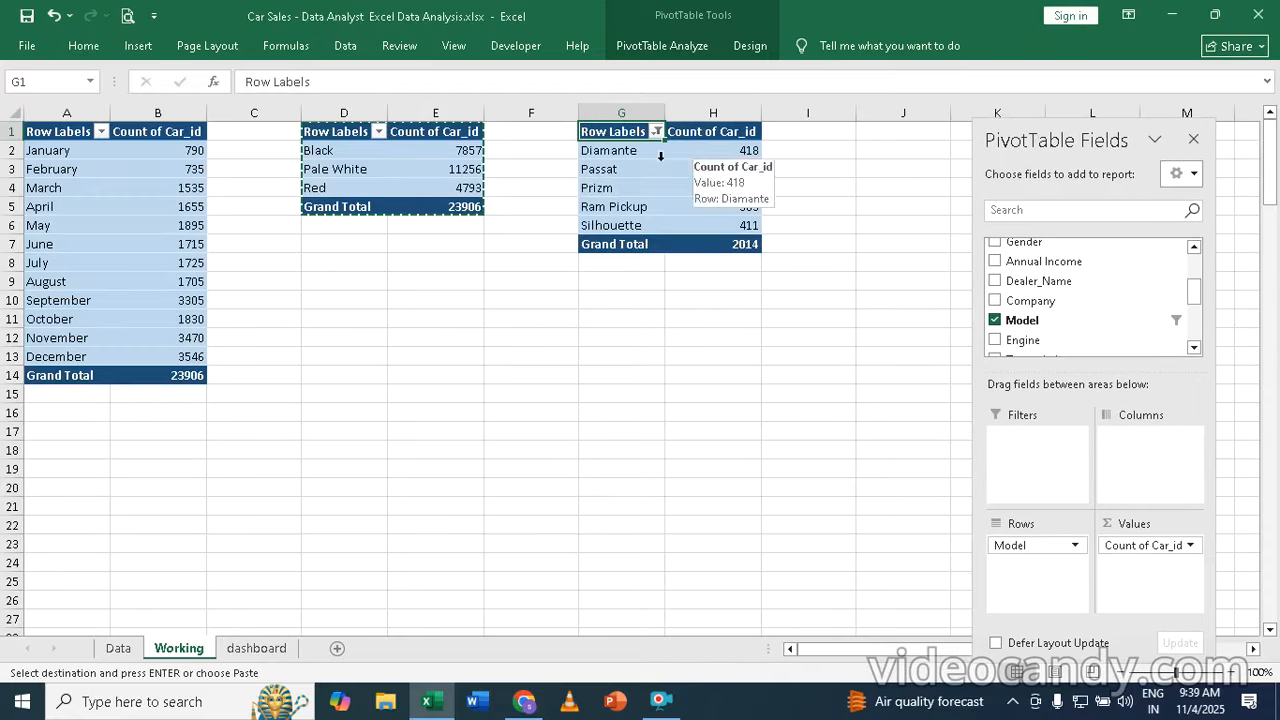
left_click(667, 178)
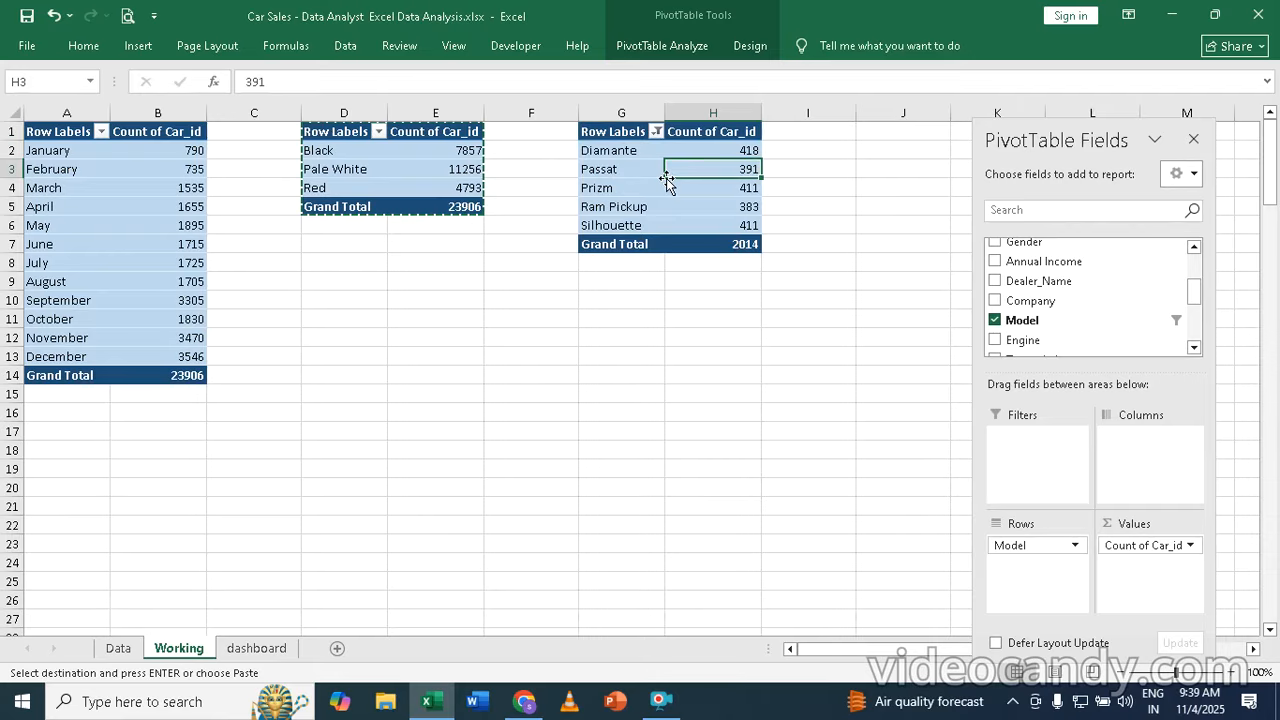
key("ctrl+a")
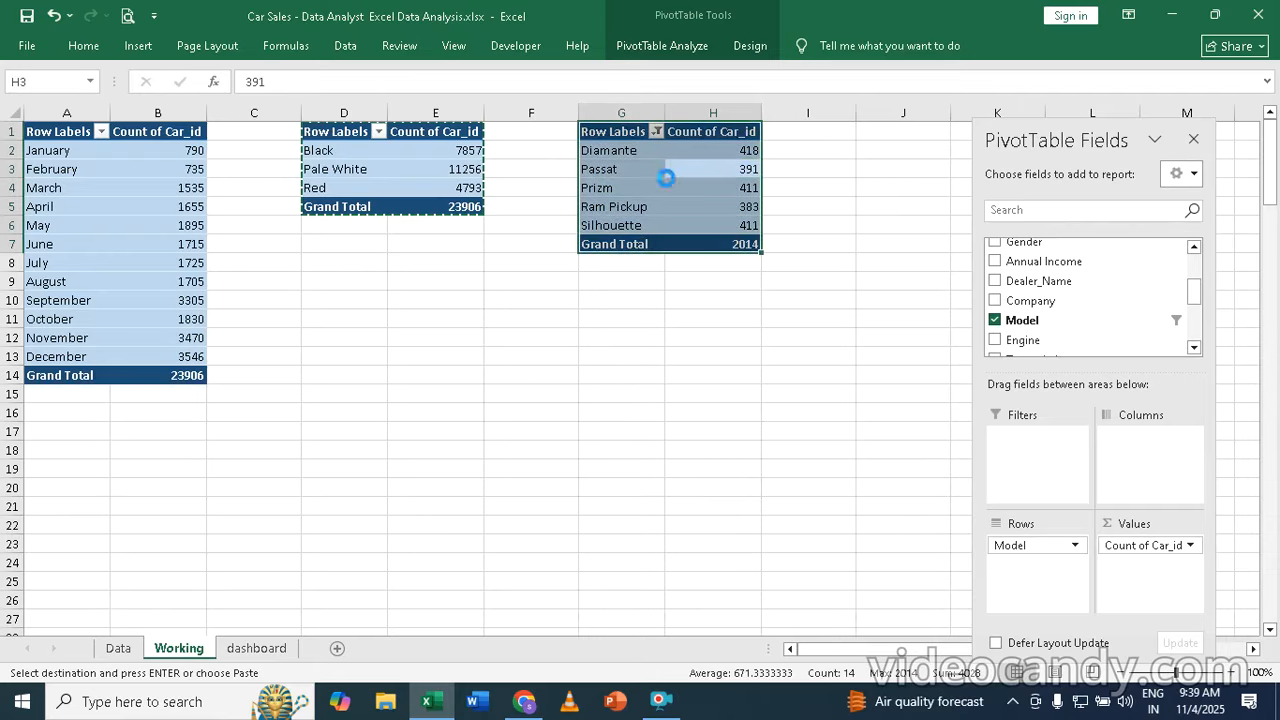
key("ctrl+c")
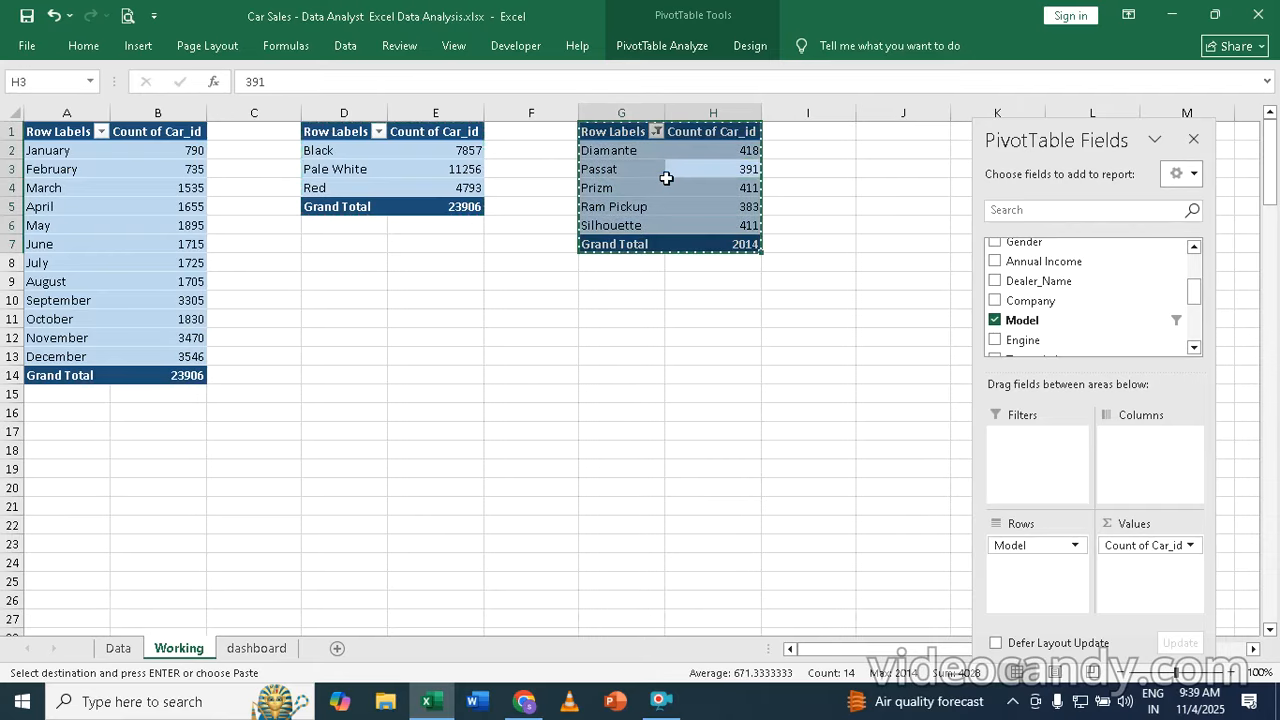
left_click(916, 132)
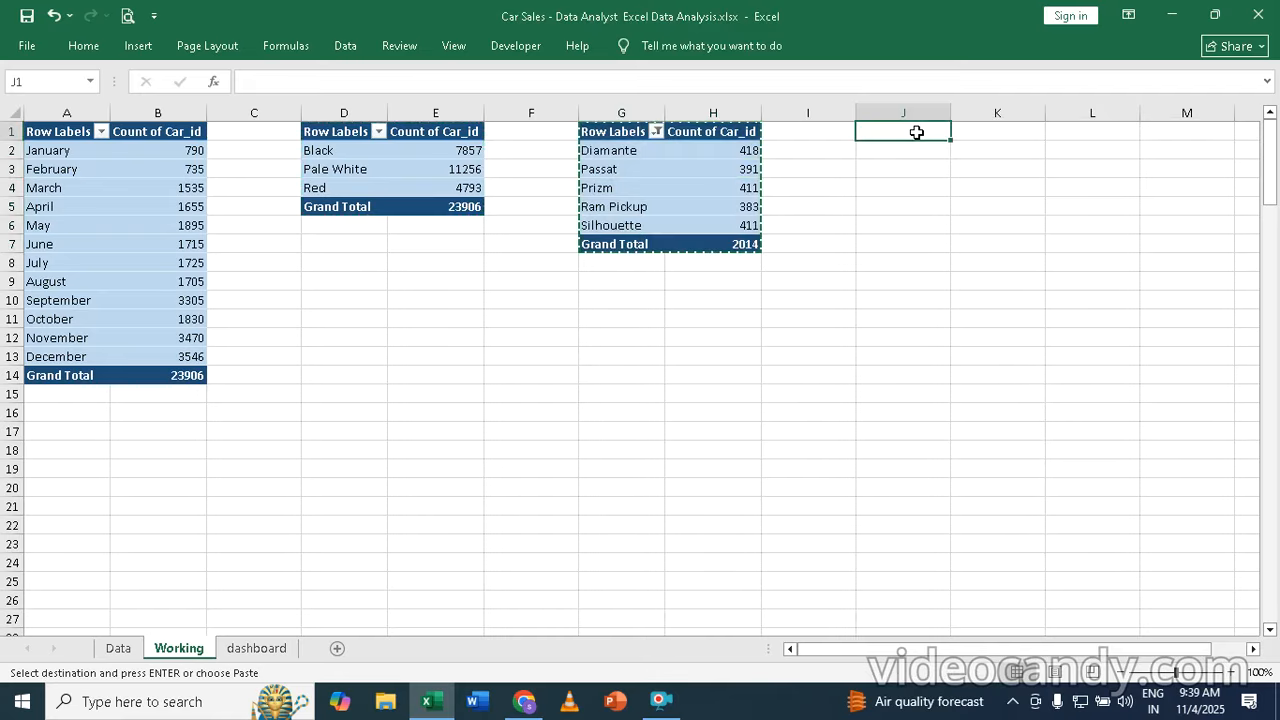
key("ctrl+v")
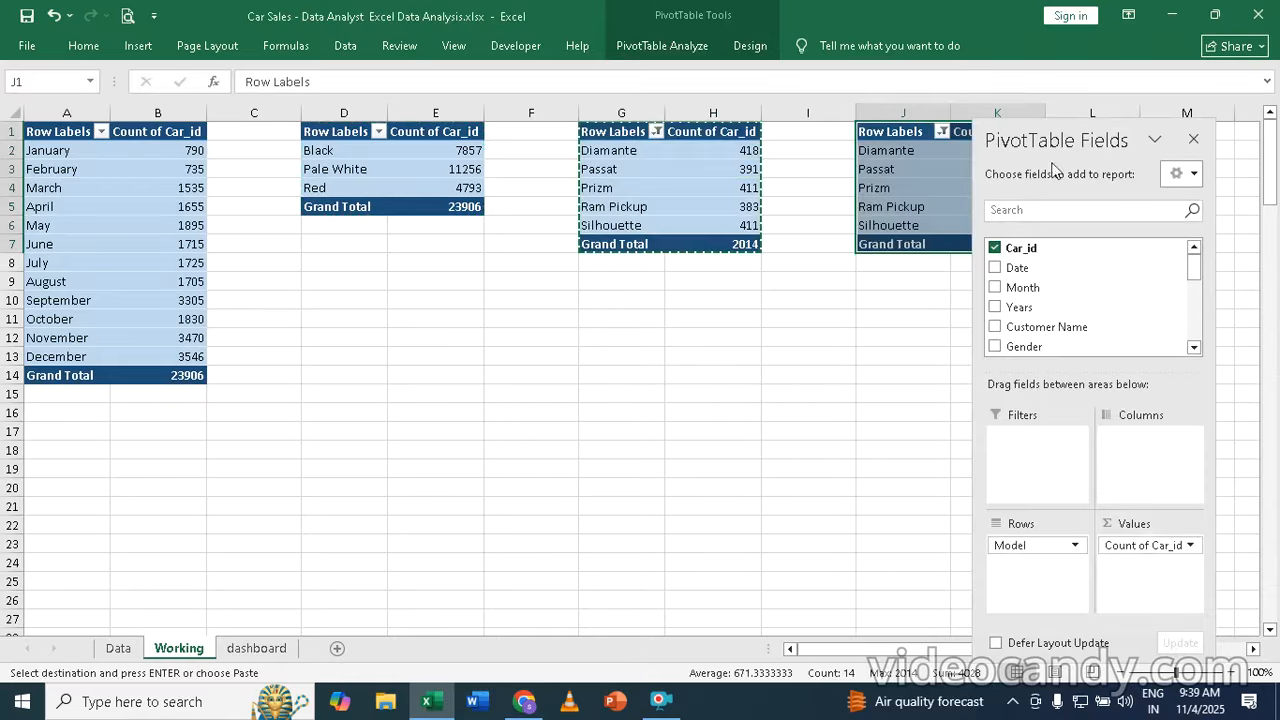
- Move the field list off the PivotTable at J1 and replace Model with Dealer_Region as its row field
left_click_drag(1043, 127, 1113, 133)
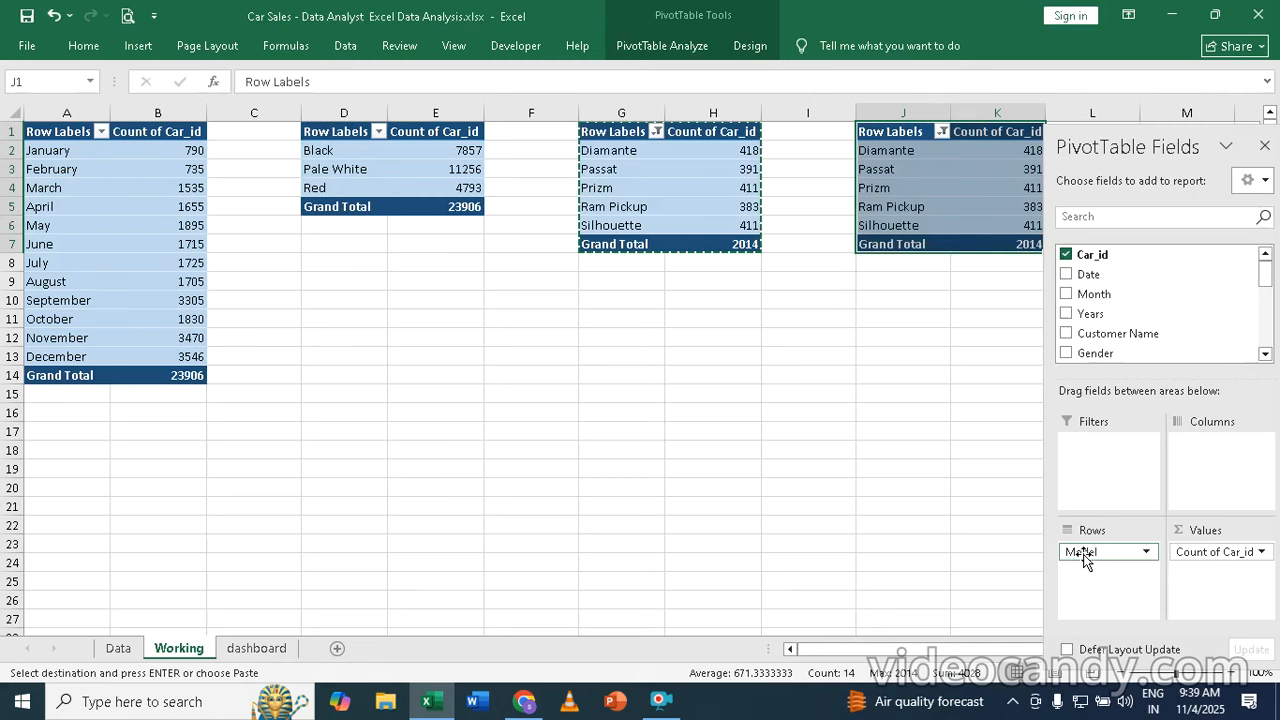
left_click_drag(1083, 554, 850, 556)
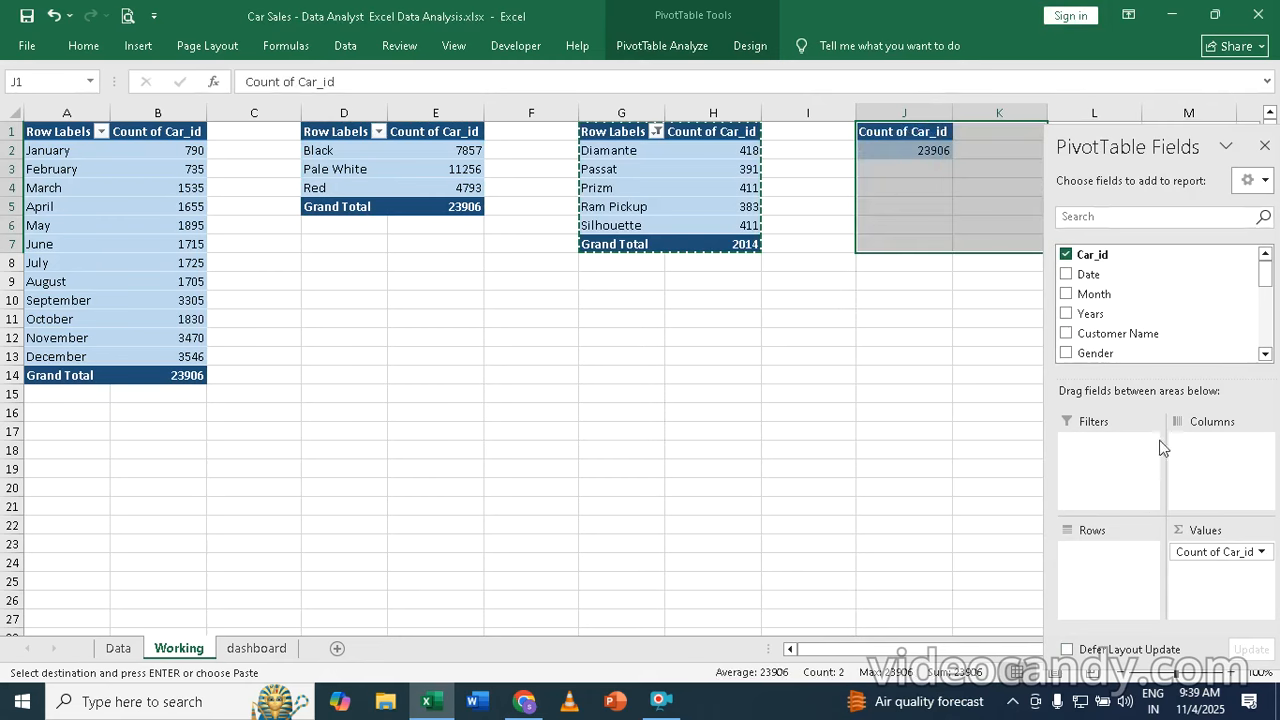
left_click(1265, 354)
left_click(1265, 354)
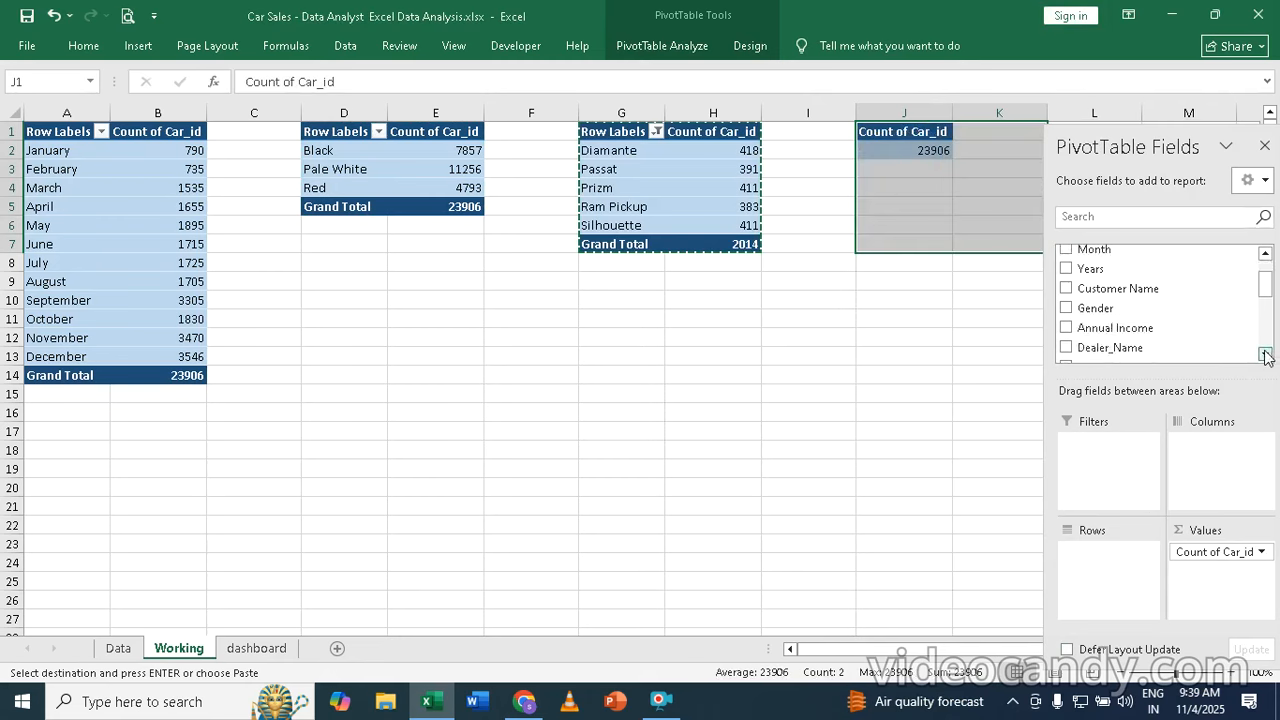
left_click(1265, 354)
left_click(1265, 354)
left_click(1265, 354)
left_click(1265, 354)
left_click(1265, 354)
left_click(1265, 354)
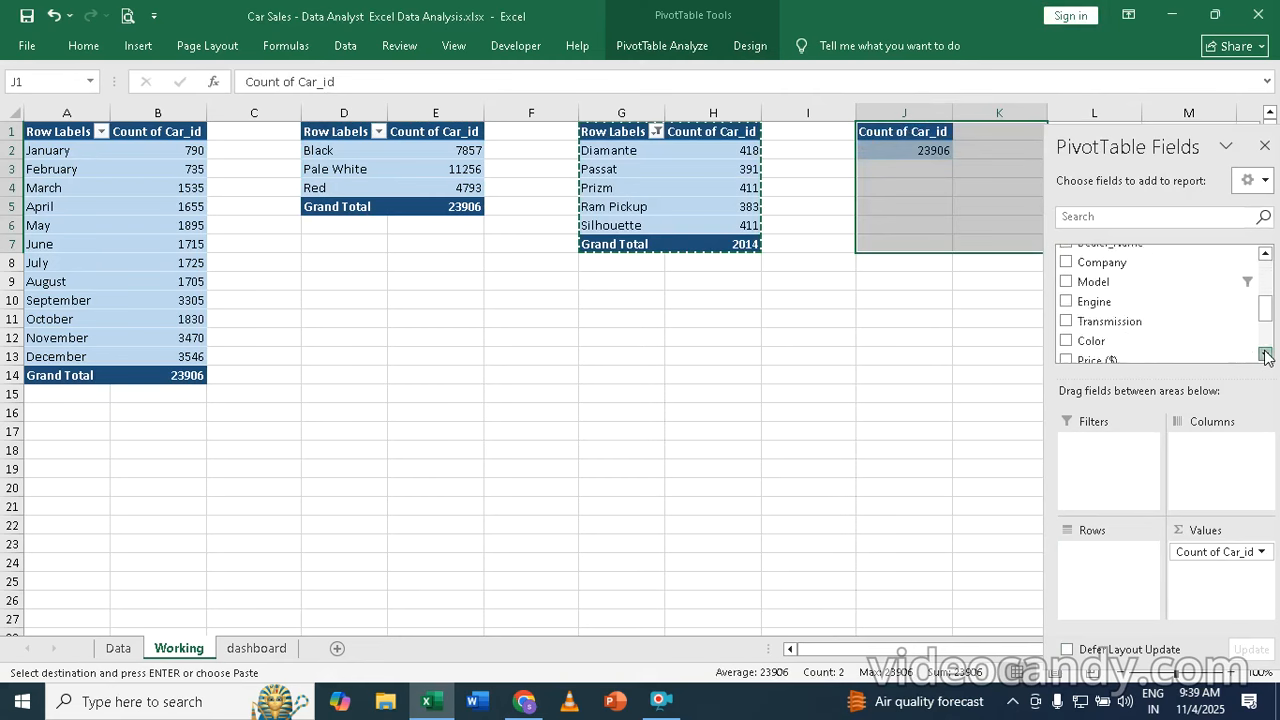
left_click(1265, 354)
left_click(1265, 354)
left_click(1265, 354)
left_click(1265, 354)
left_click(1265, 354)
left_click(1265, 354)
left_click(1265, 354)
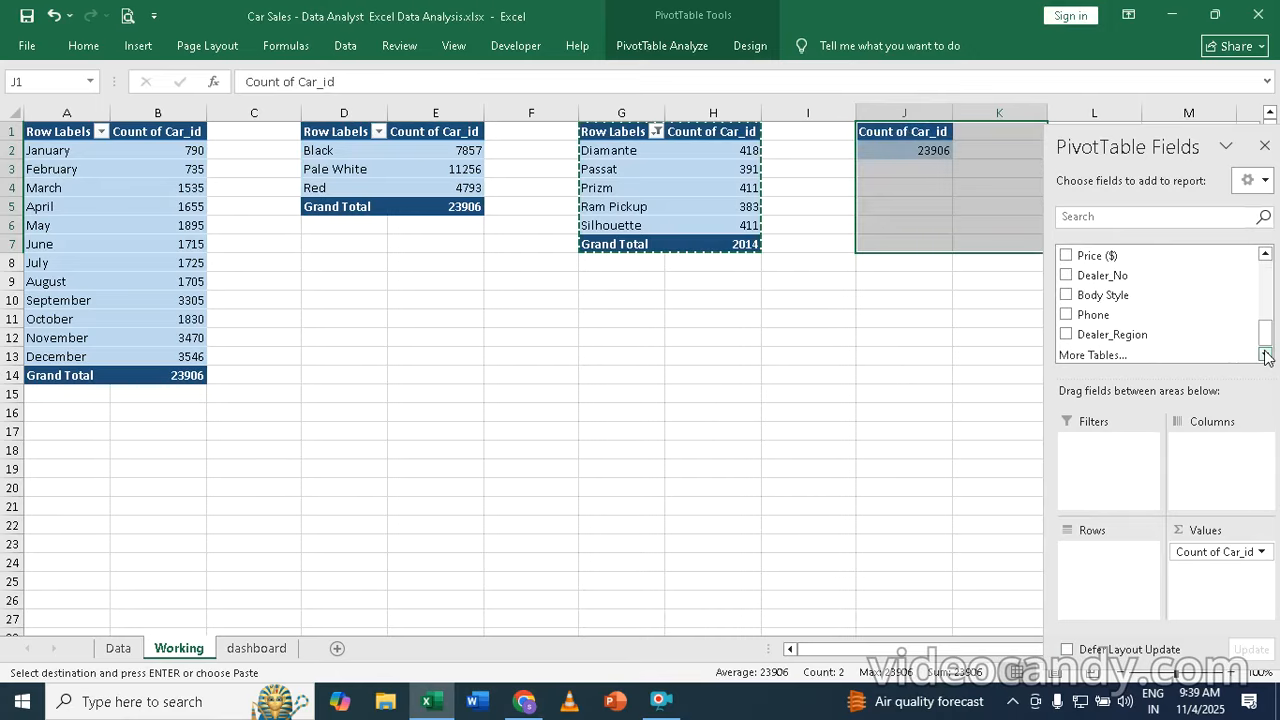
left_click_drag(1098, 334, 1103, 559)
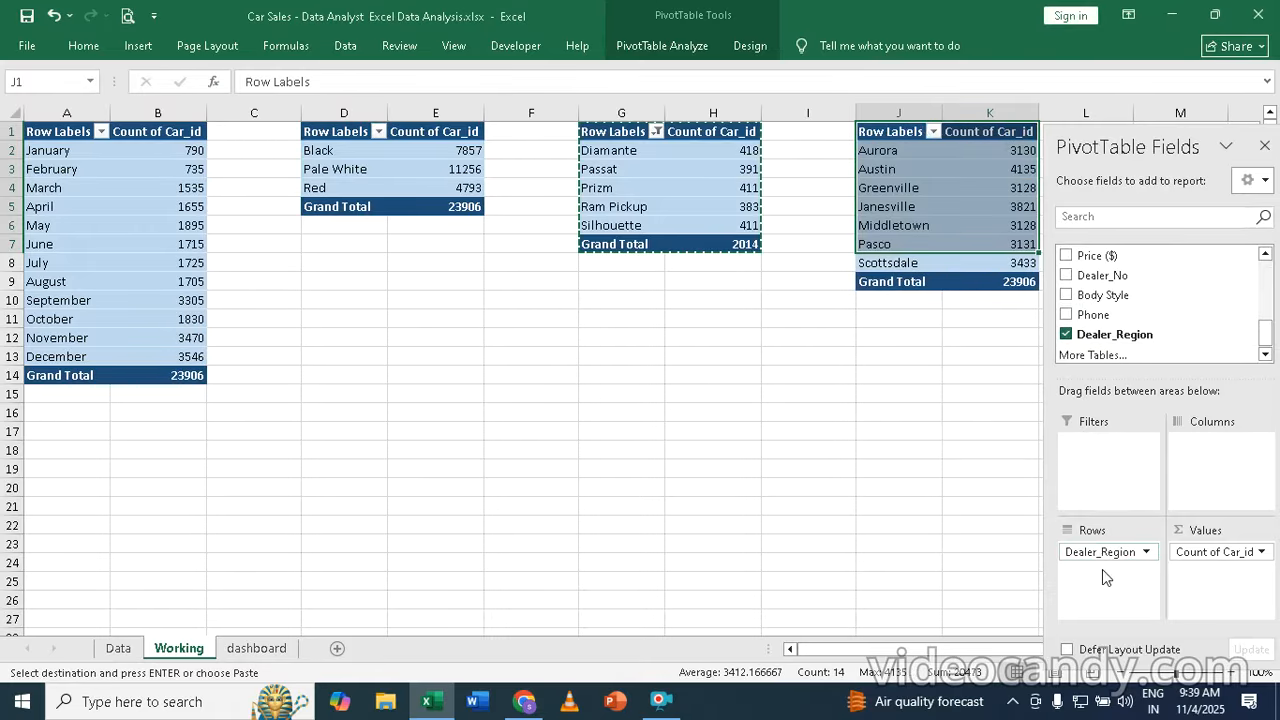
mouse_move(1106, 137)
left_mouse_down()
mouse_move(1010, 247)
mouse_move(744, 347)
mouse_move(1132, 245)
mouse_move(971, 326)
mouse_move(993, 334)
mouse_move(1134, 177)
mouse_move(1129, 145)
left_mouse_up()
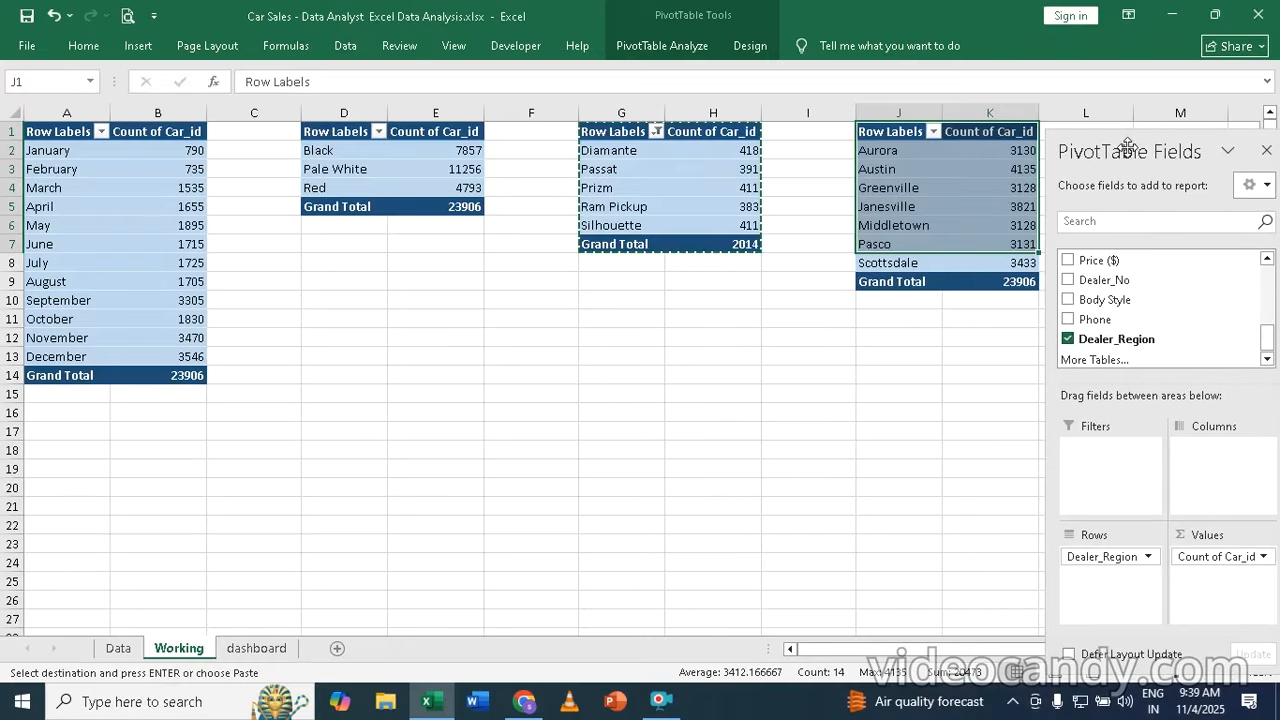
- Duplicate the whole Dealer_Region PivotTable, placing the copy at cell D10 below the Color PivotTable
left_click(929, 170)
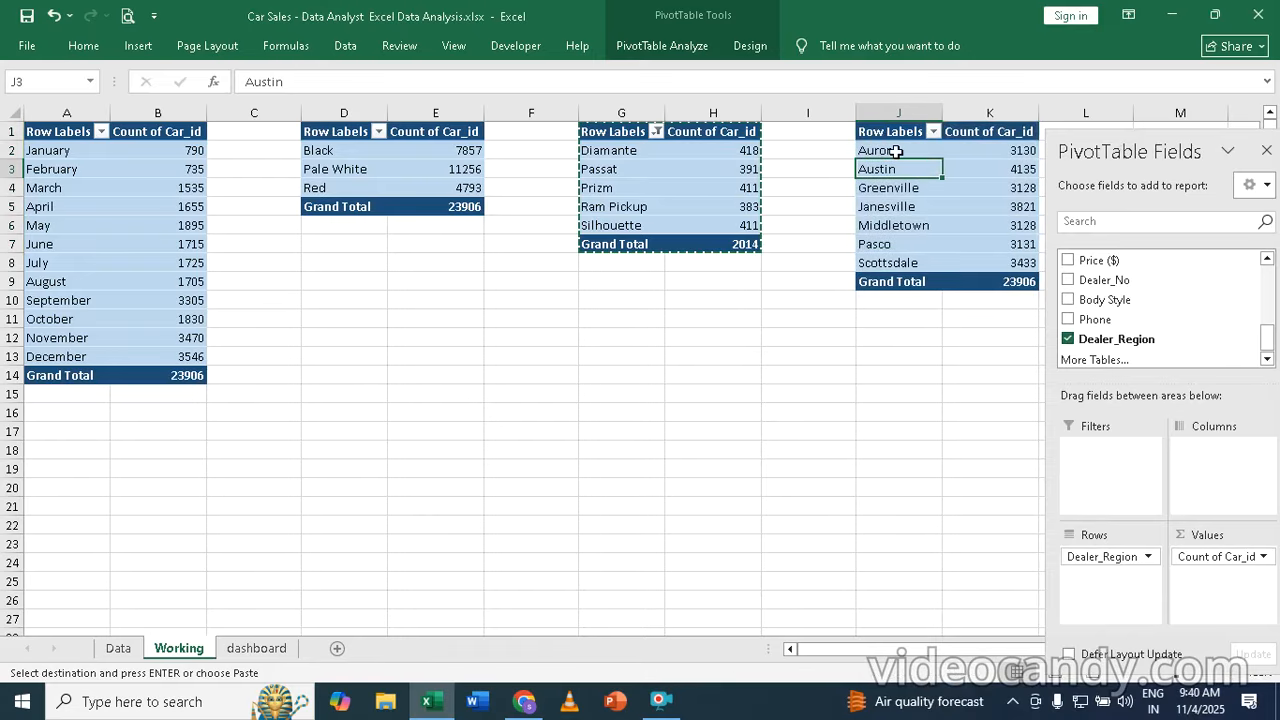
key("ctrl+a")
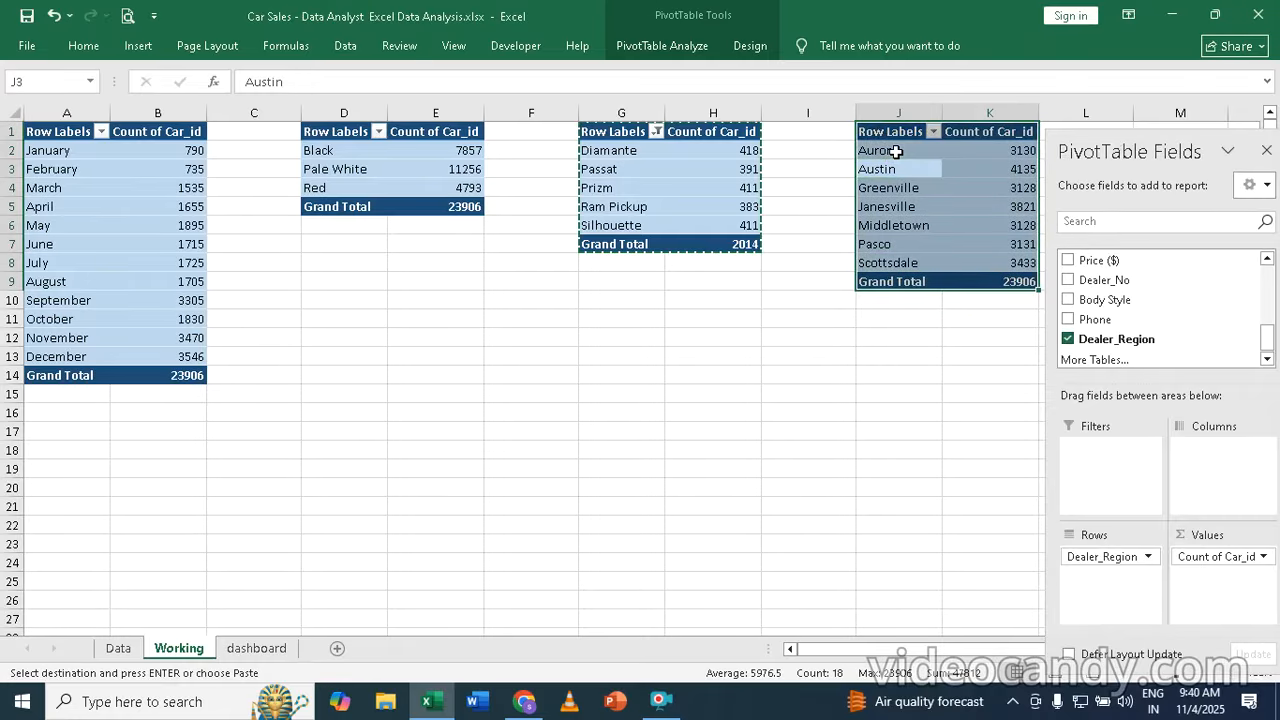
key("ctrl+c")
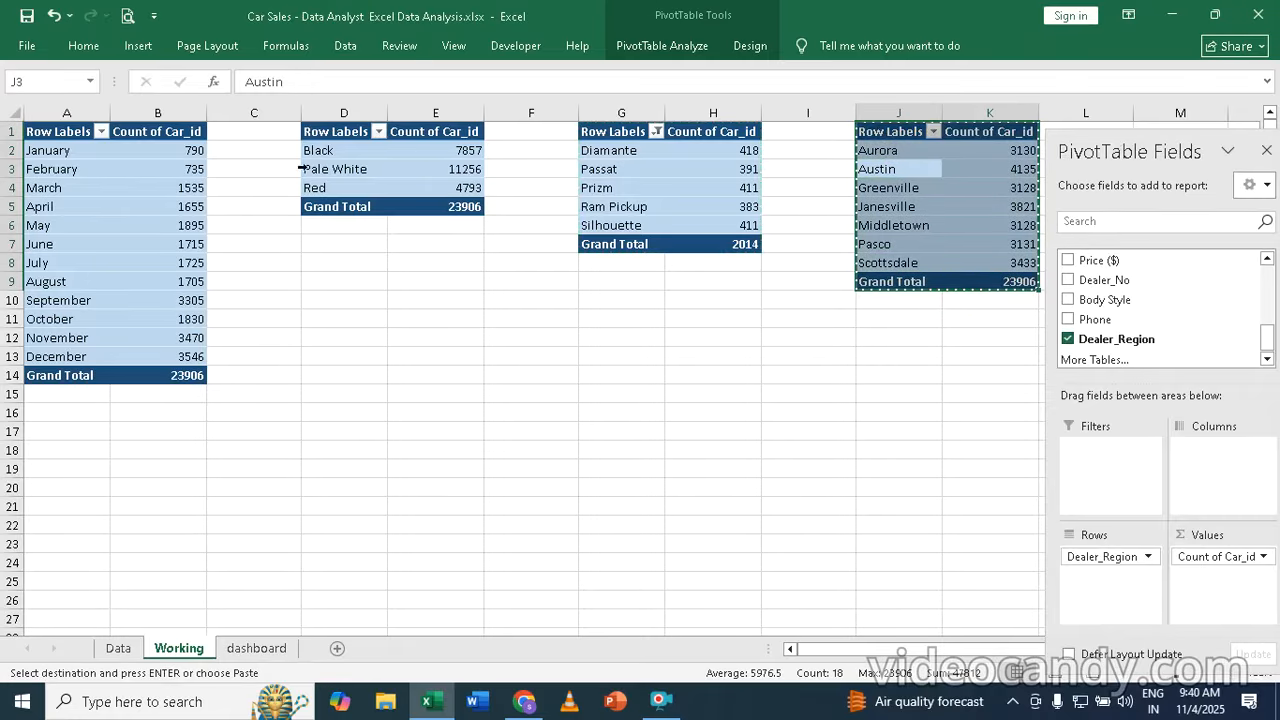
left_click(338, 300)
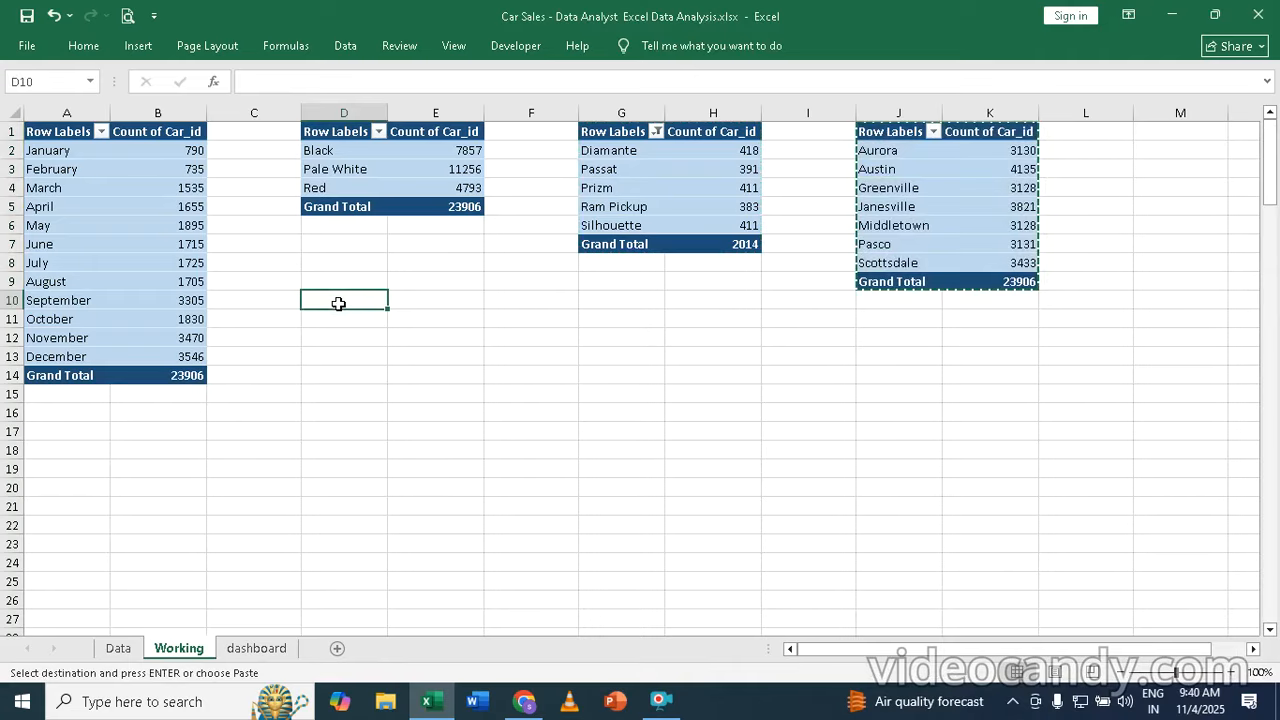
key("ctrl+v")
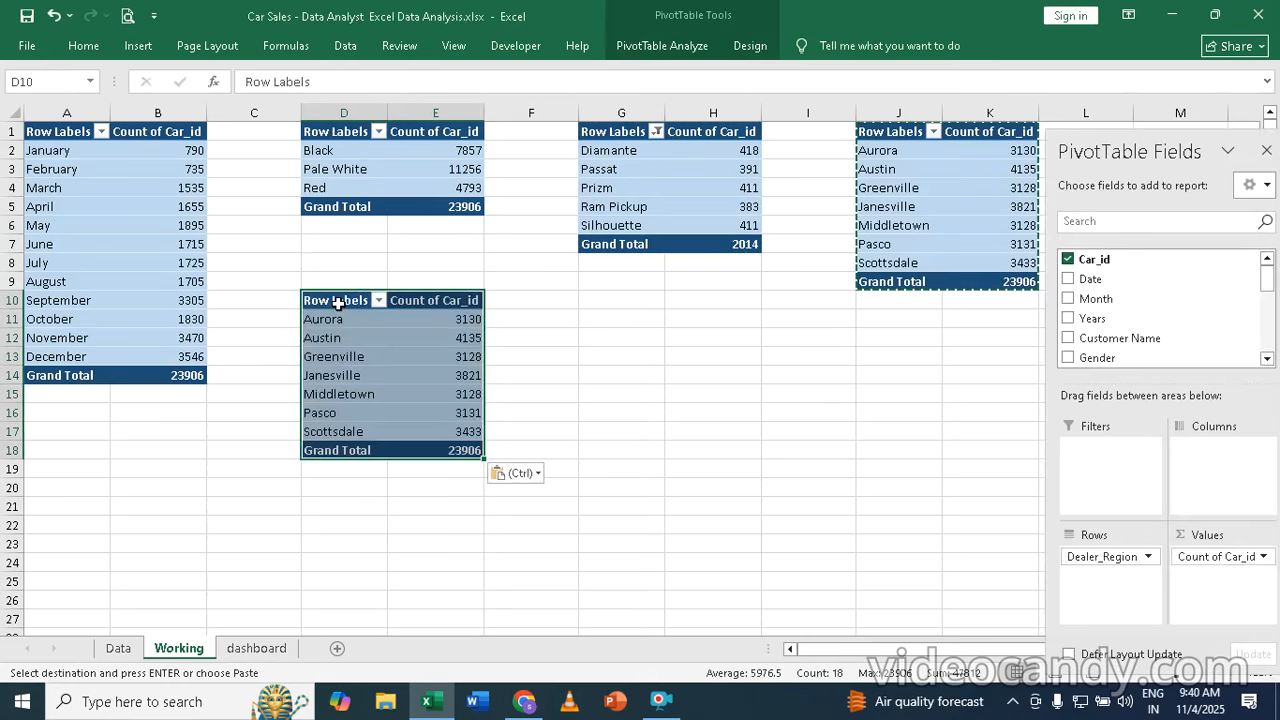
- Replace Dealer_Region with Body Style as the row field of the PivotTable at D10
left_click(414, 357)
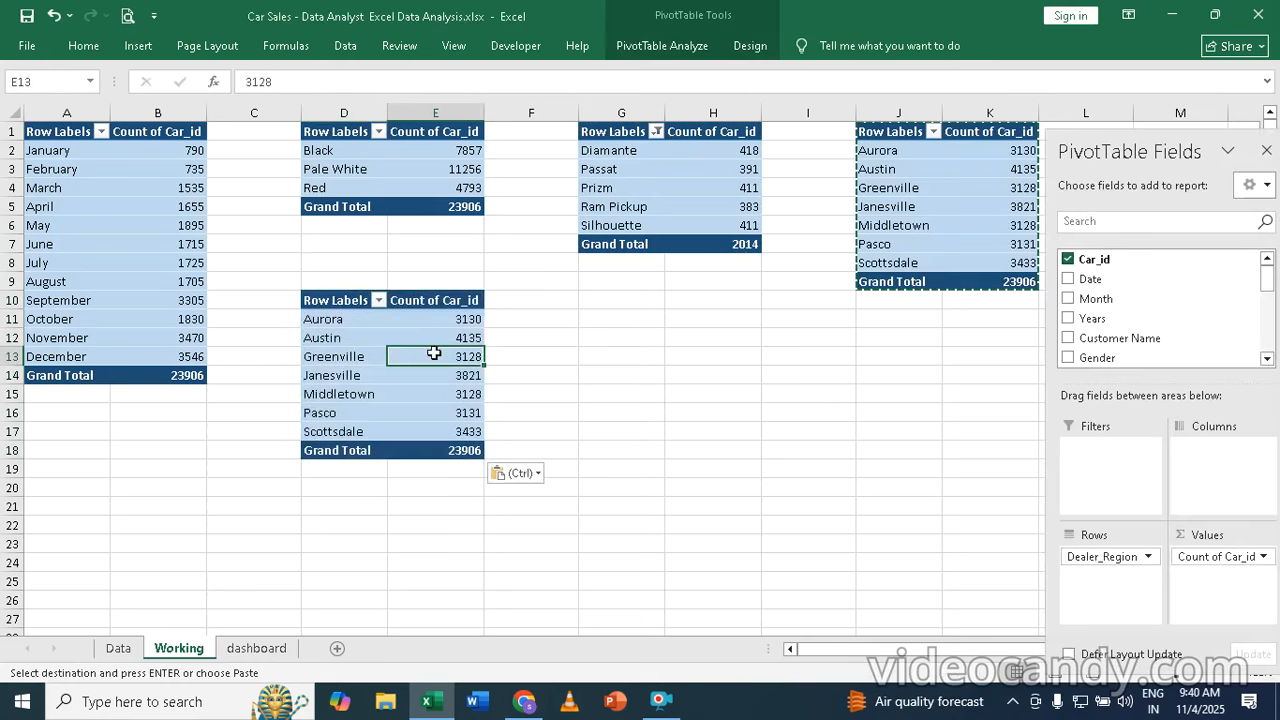
left_click_drag(1100, 569, 846, 552)
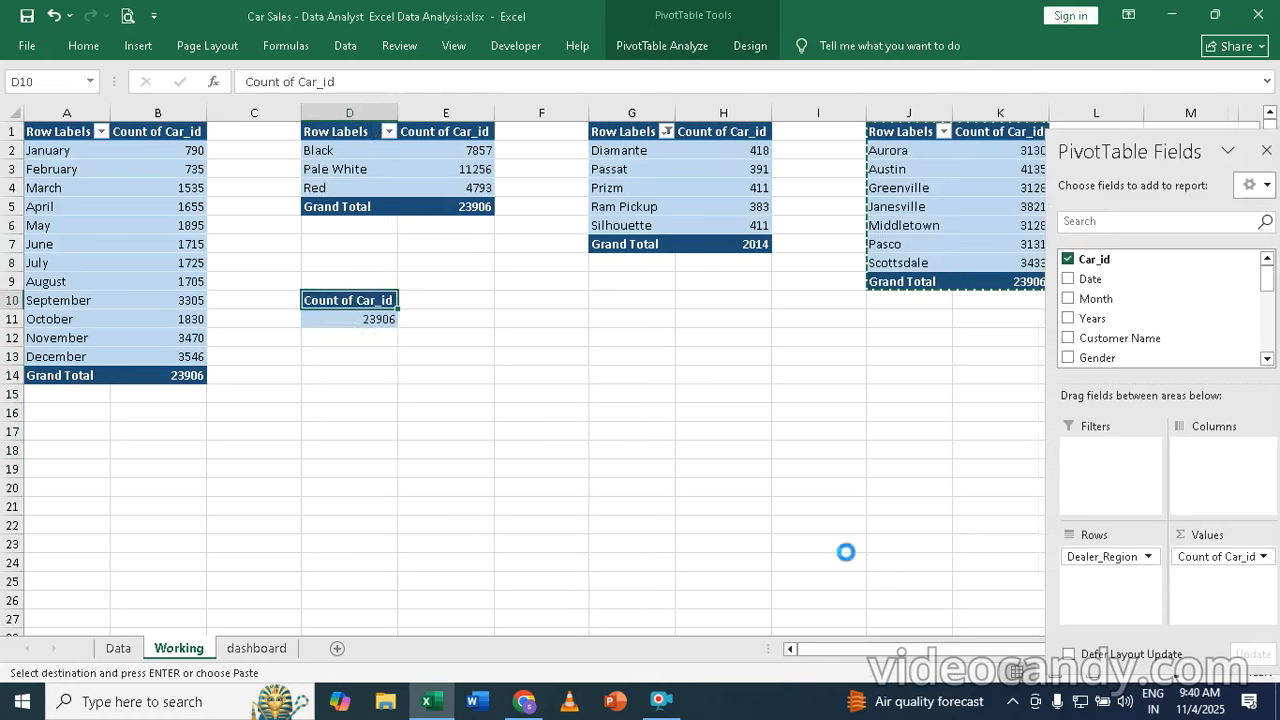
left_click(1266, 358)
left_click(1266, 358)
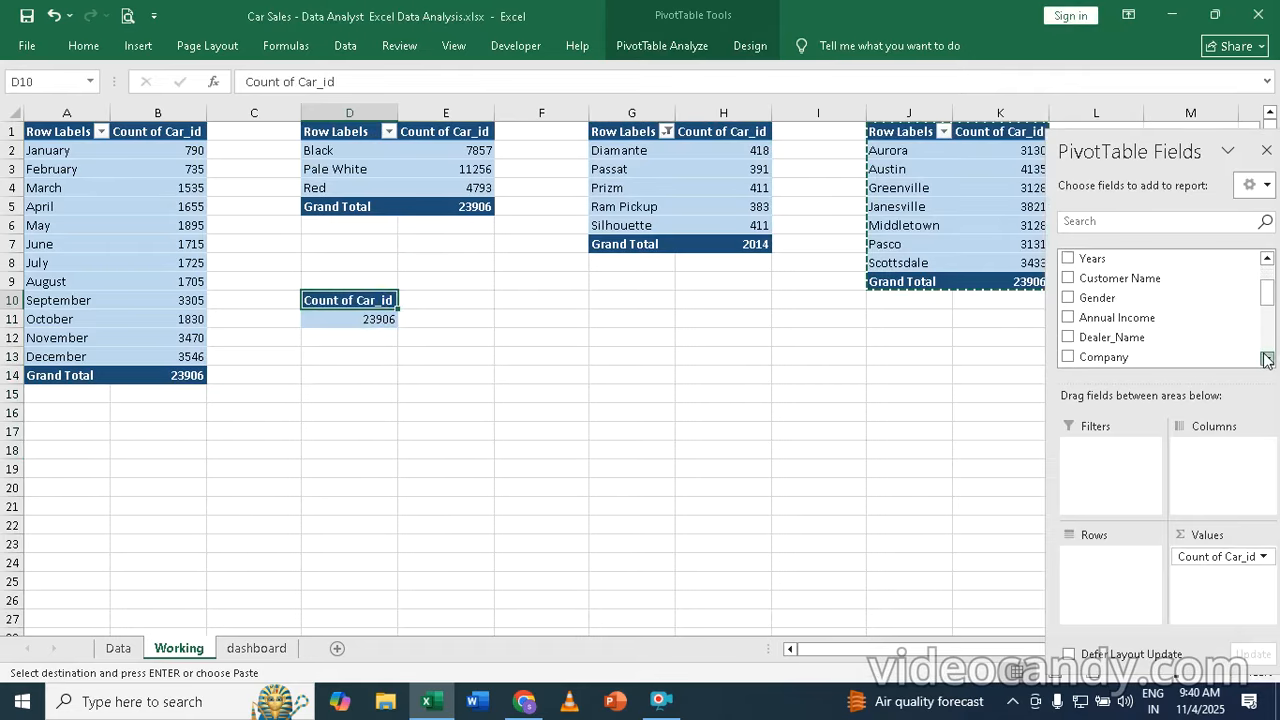
left_click(1266, 358)
left_click(1266, 358)
left_click(1266, 358)
left_click(1266, 358)
left_click(1266, 358)
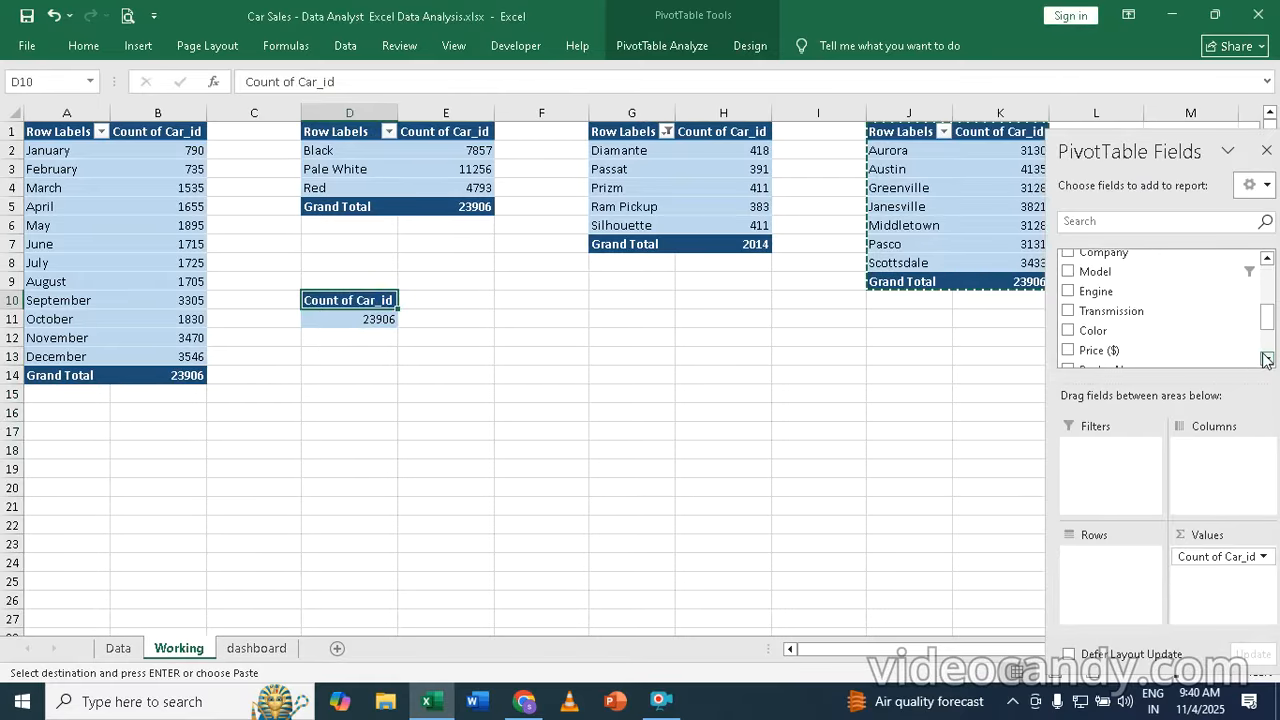
left_click(1266, 358)
left_click(1266, 358)
left_click(1266, 358)
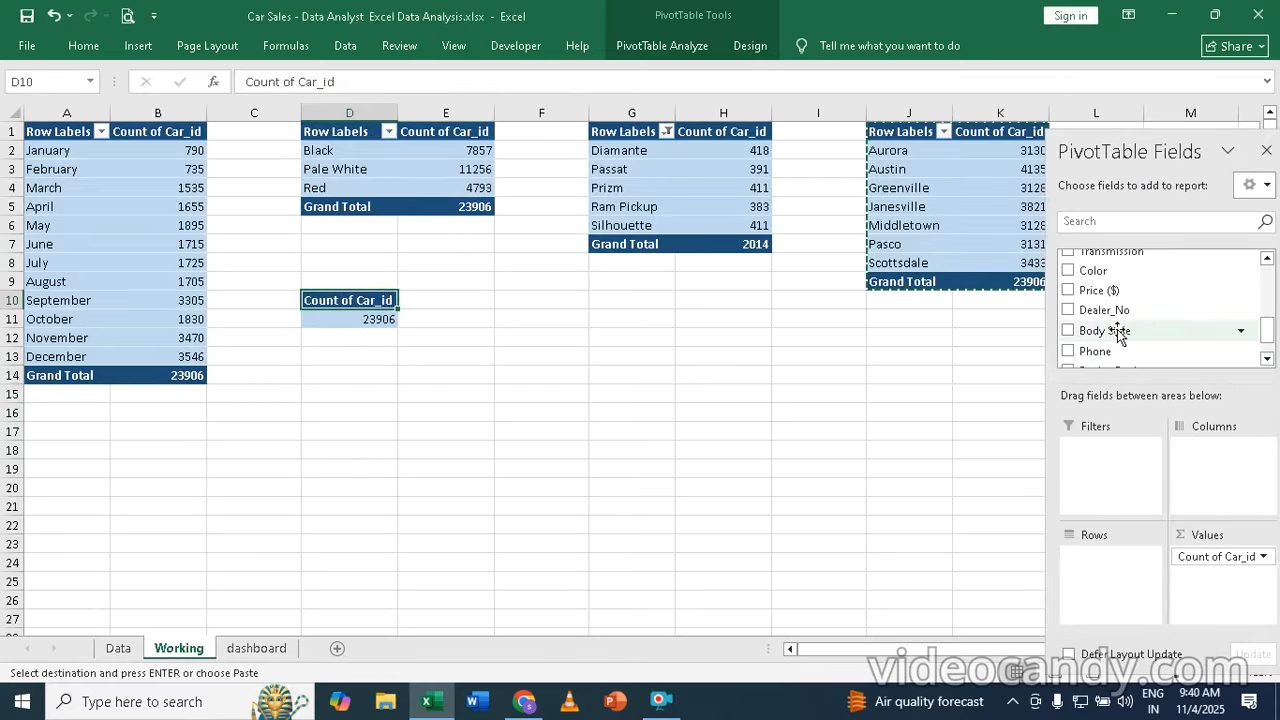
left_click_drag(1112, 330, 1108, 590)
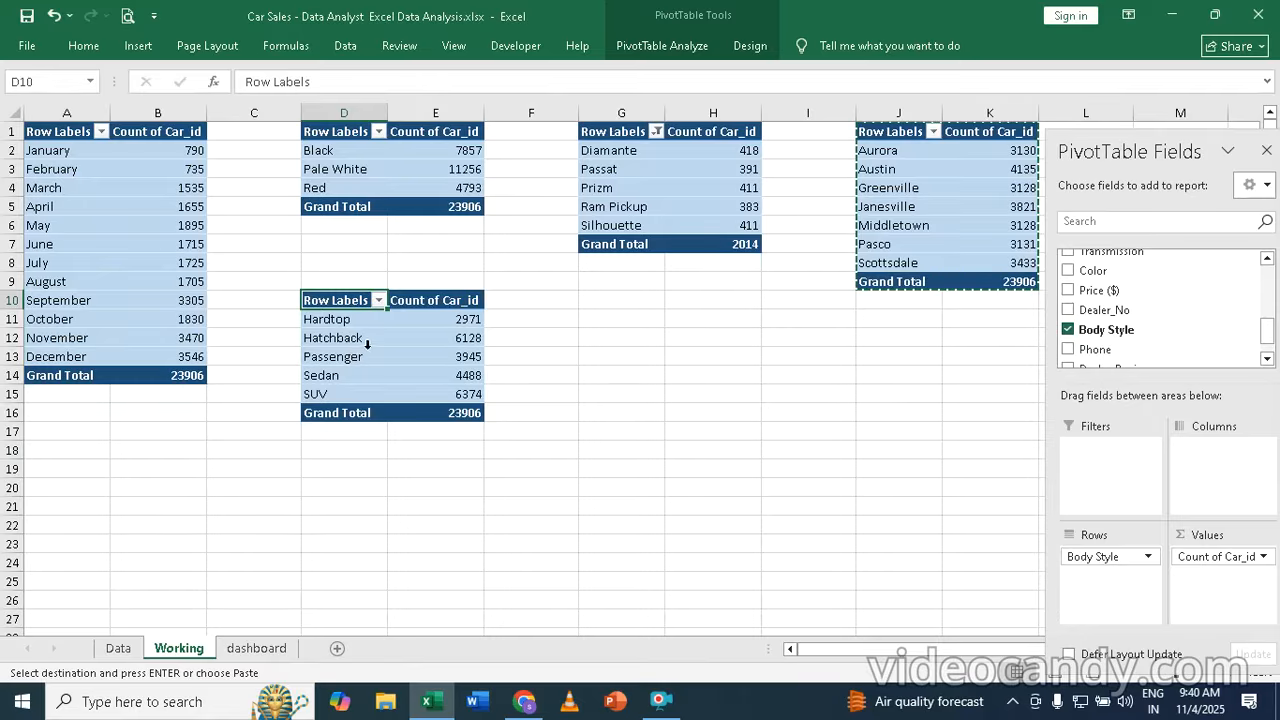
- Duplicate the whole Body Style PivotTable, placing the copy at cell G10 below the Model PivotTable
left_click(387, 353)
left_click(407, 352)
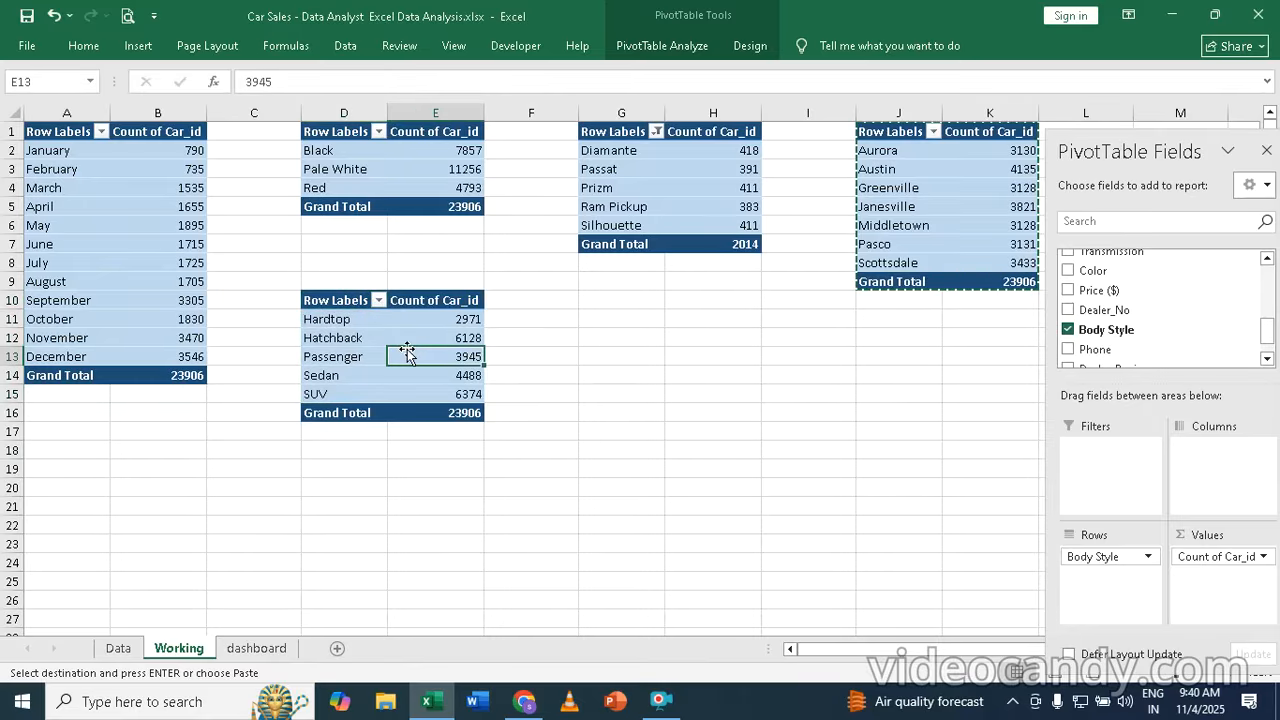
key("ctrl+a")
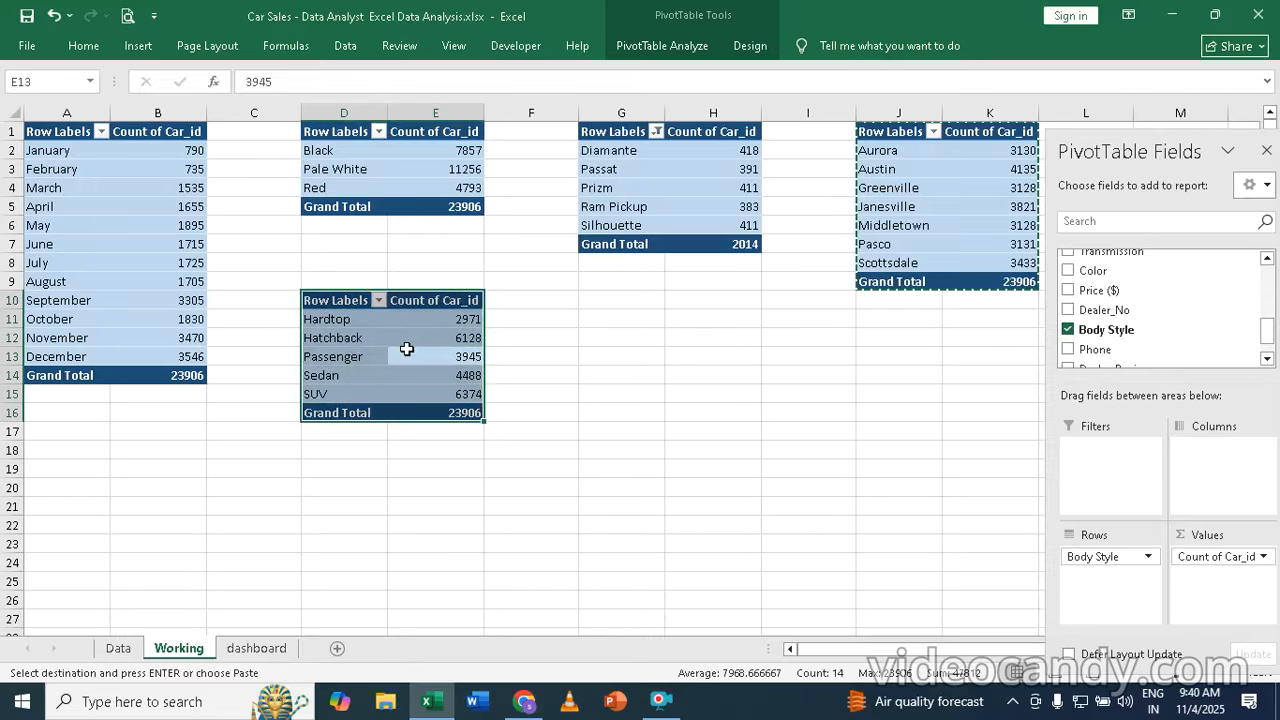
key("ctrl+c")
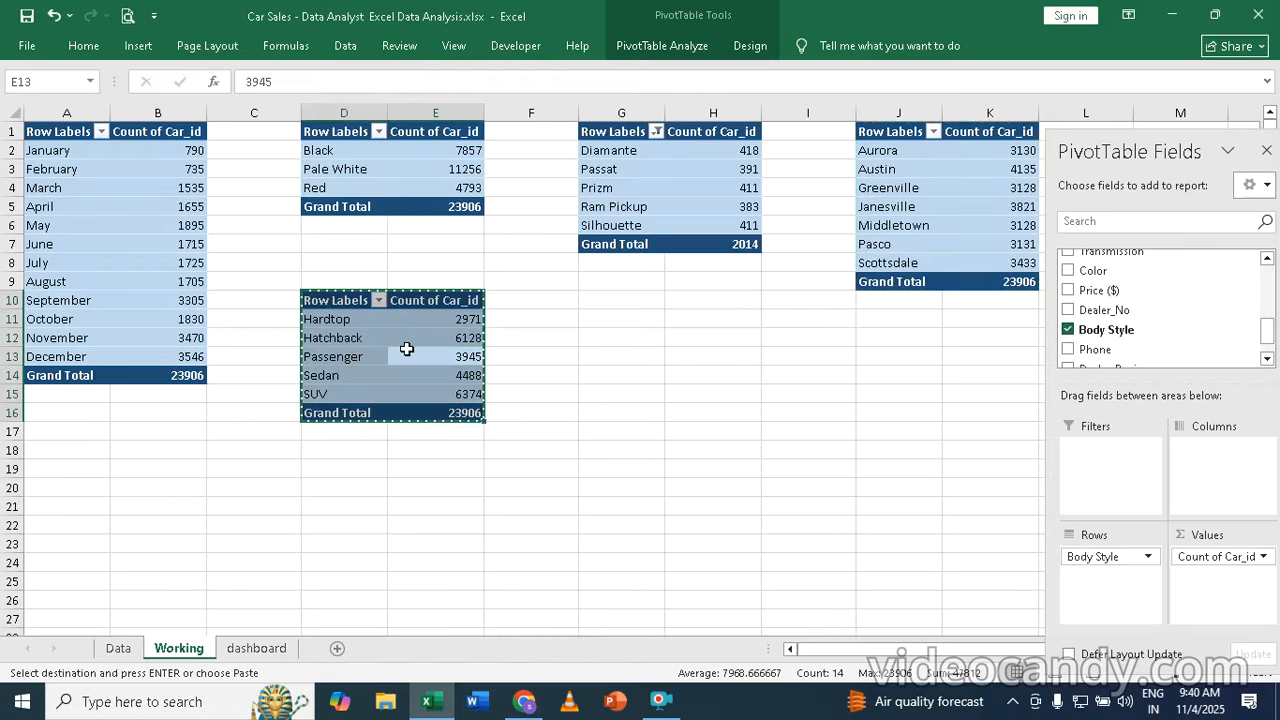
left_click(612, 303)
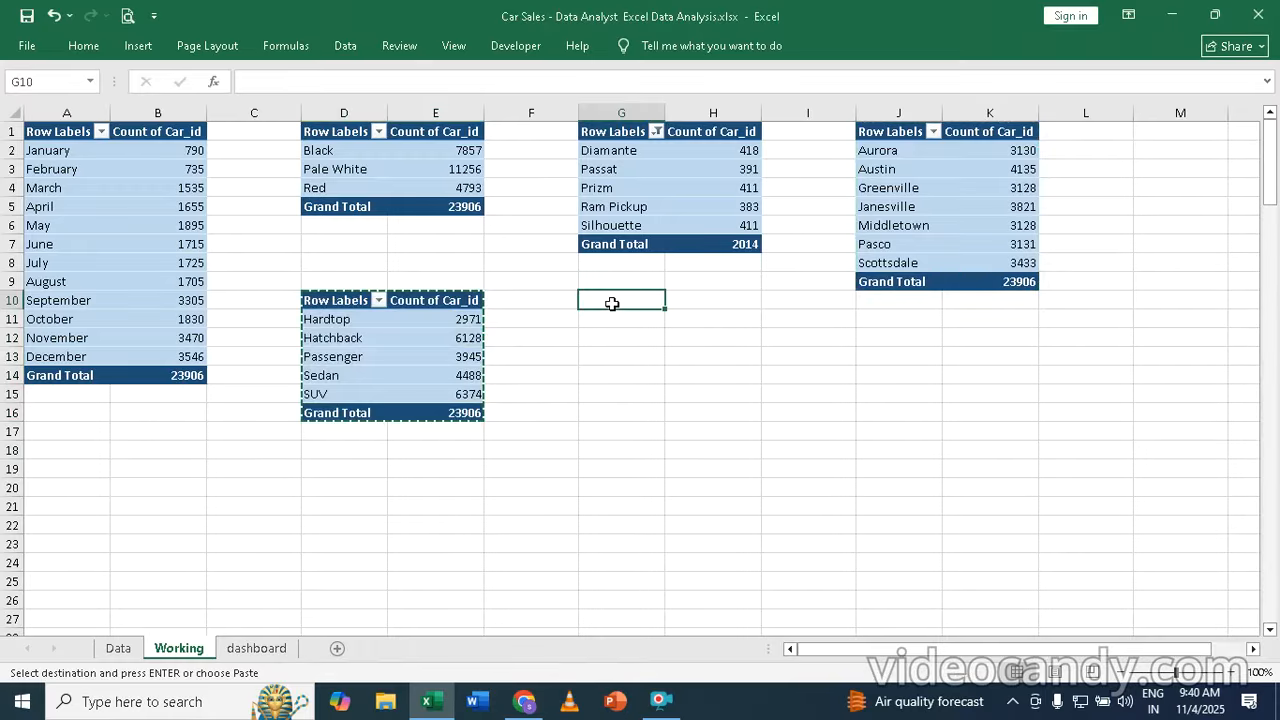
key("ctrl+v")
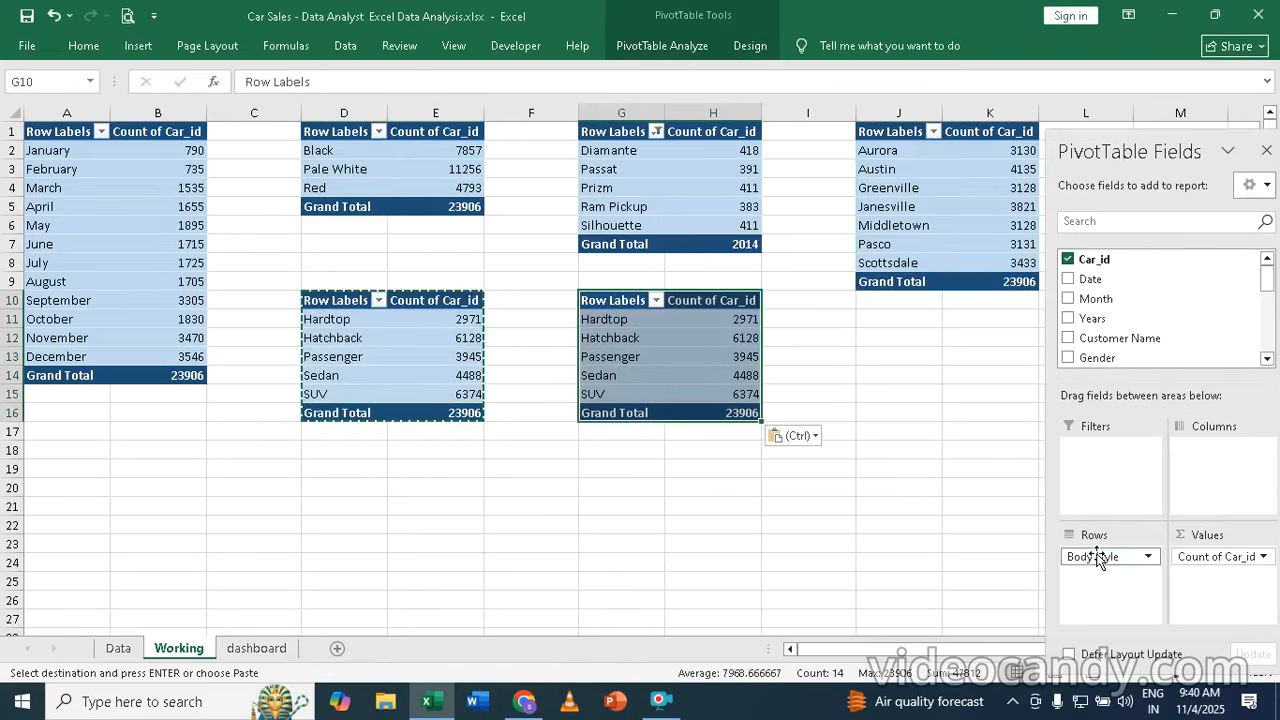
- Remove Body Style from the rows of the PivotTable at G10 and add Price ($) to its values twice
left_click_drag(1097, 556, 840, 560)
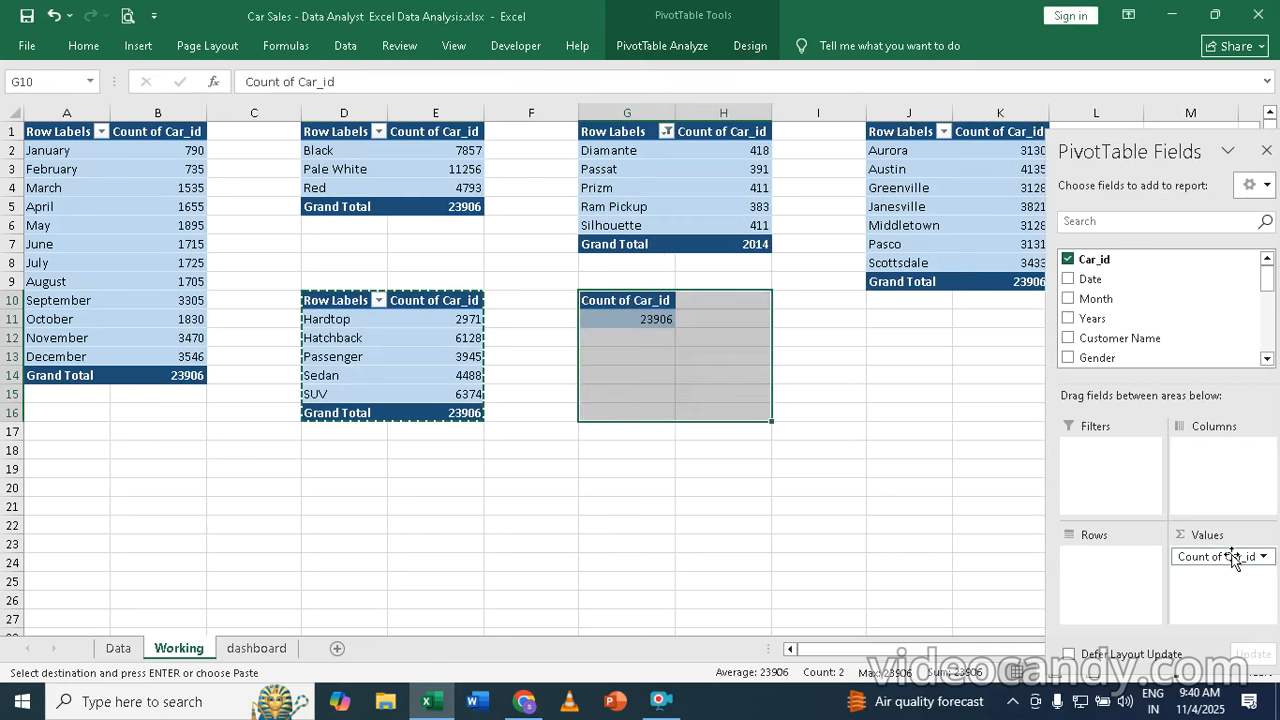
left_click(1267, 359)
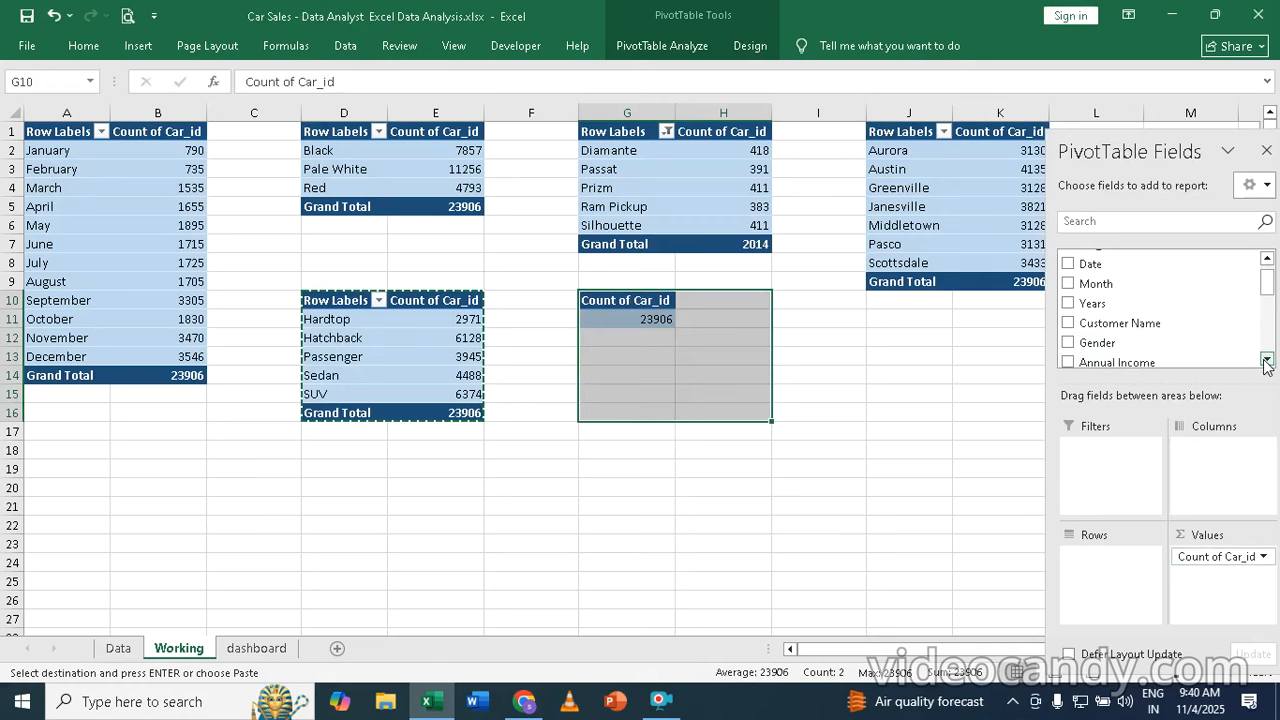
left_click(1267, 359)
left_click(1267, 359)
left_click(1267, 359)
left_click(1267, 359)
left_click(1267, 359)
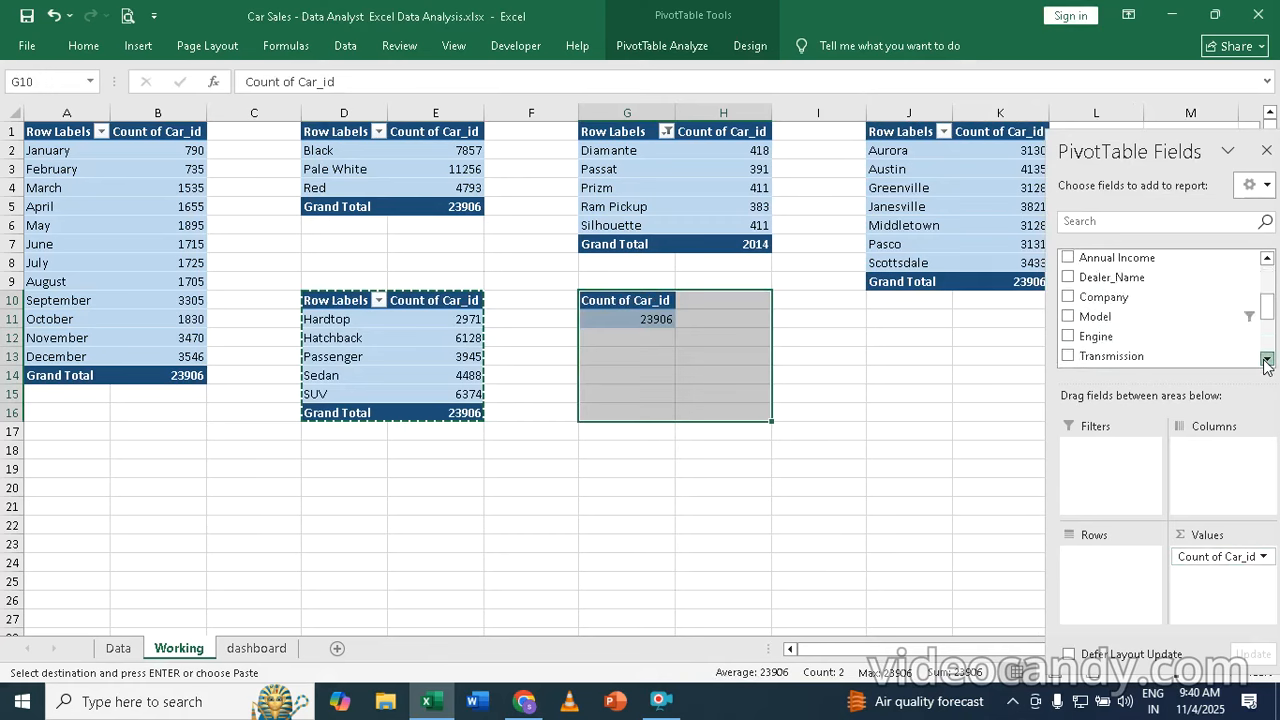
left_click(1267, 359)
left_click(1267, 359)
left_click(1267, 359)
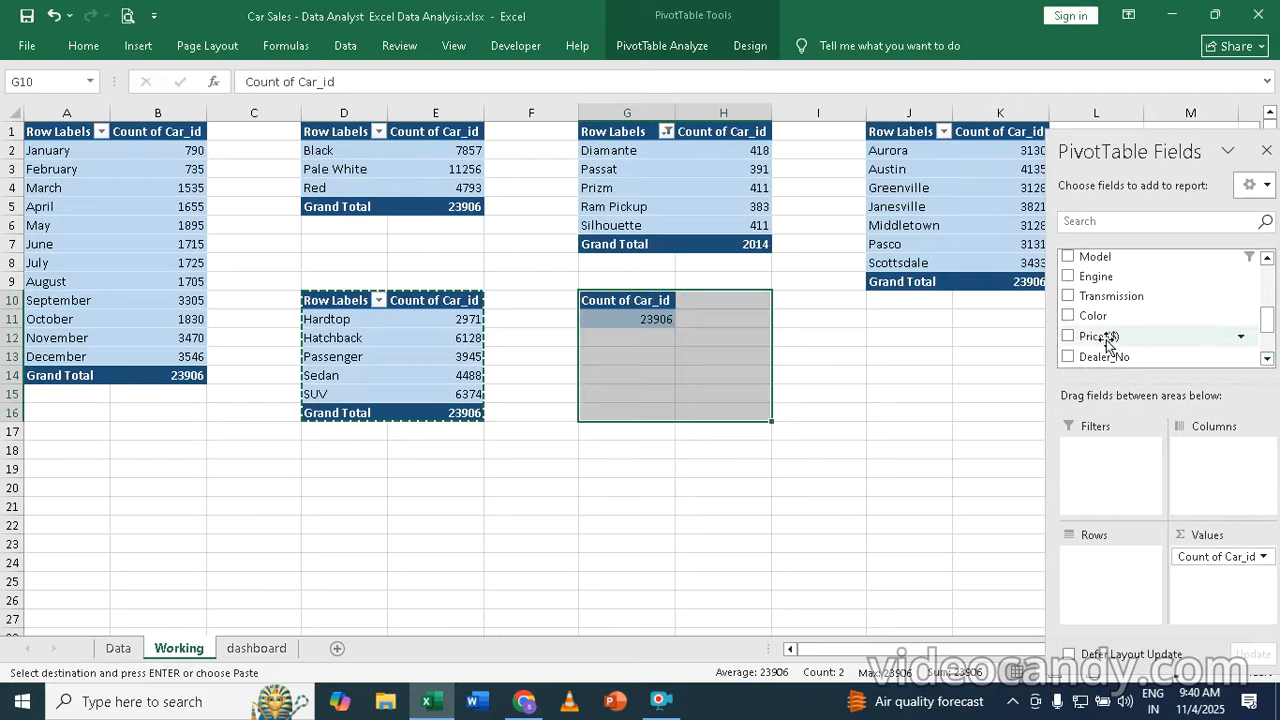
left_click_drag(1098, 335, 1220, 585)
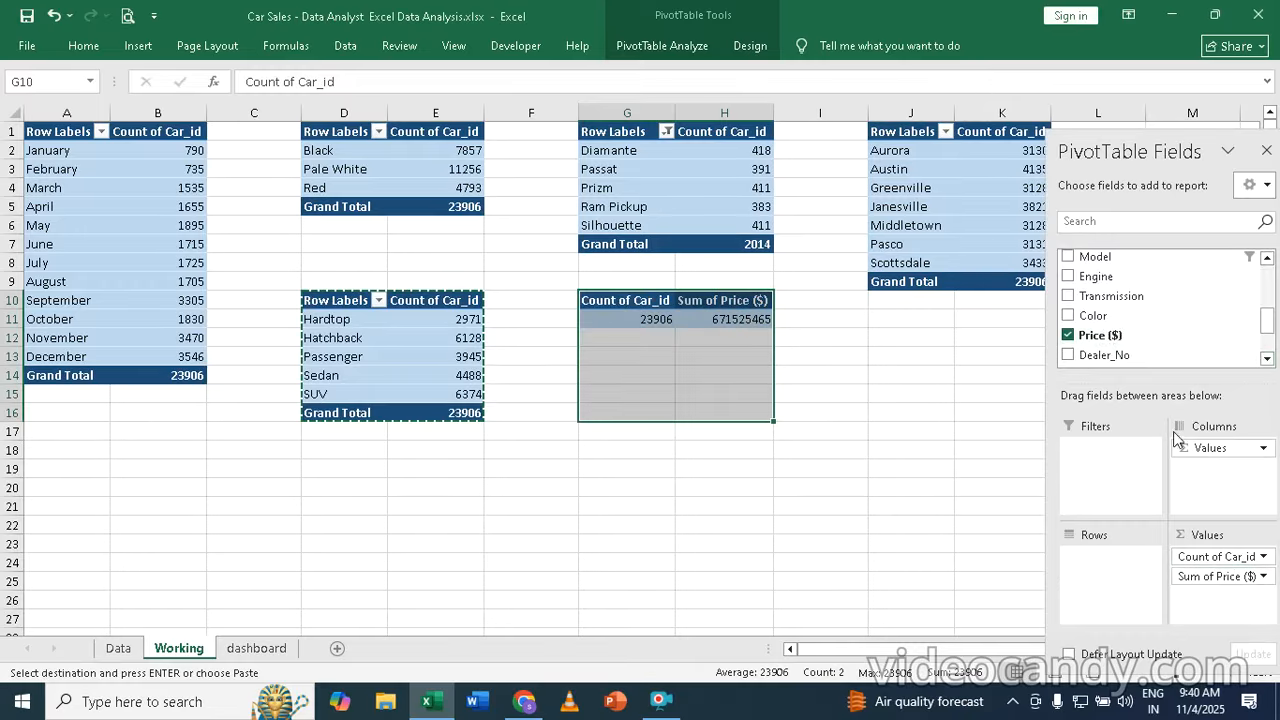
left_click_drag(1108, 340, 1230, 617)
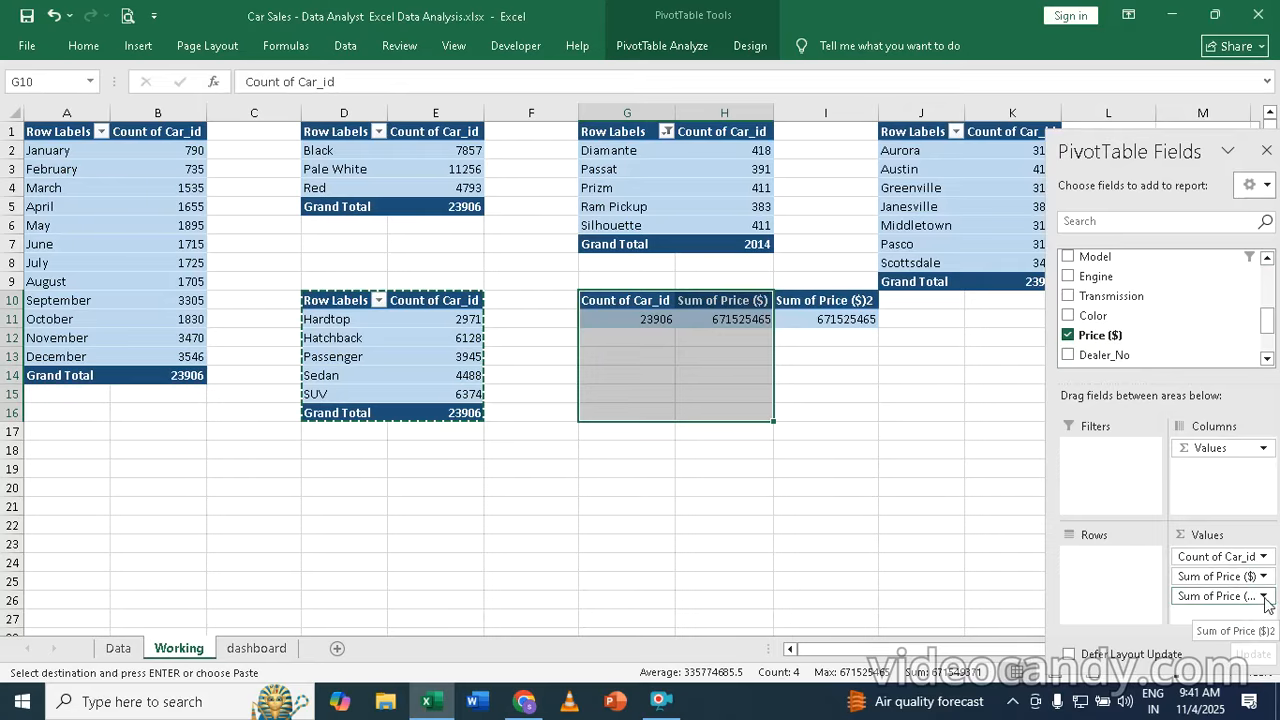
- Summarize the second Price ($) value of the PivotTable at G10 by Average
left_click(1264, 597)
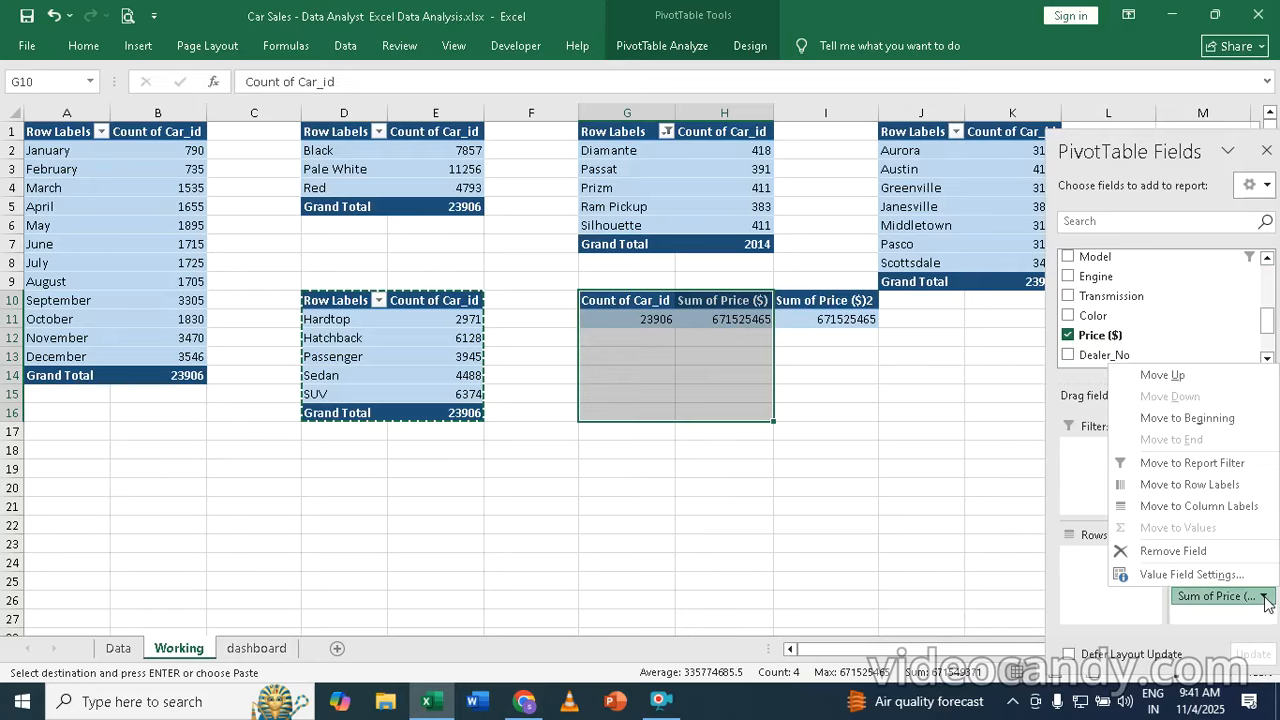
left_click(1170, 576)
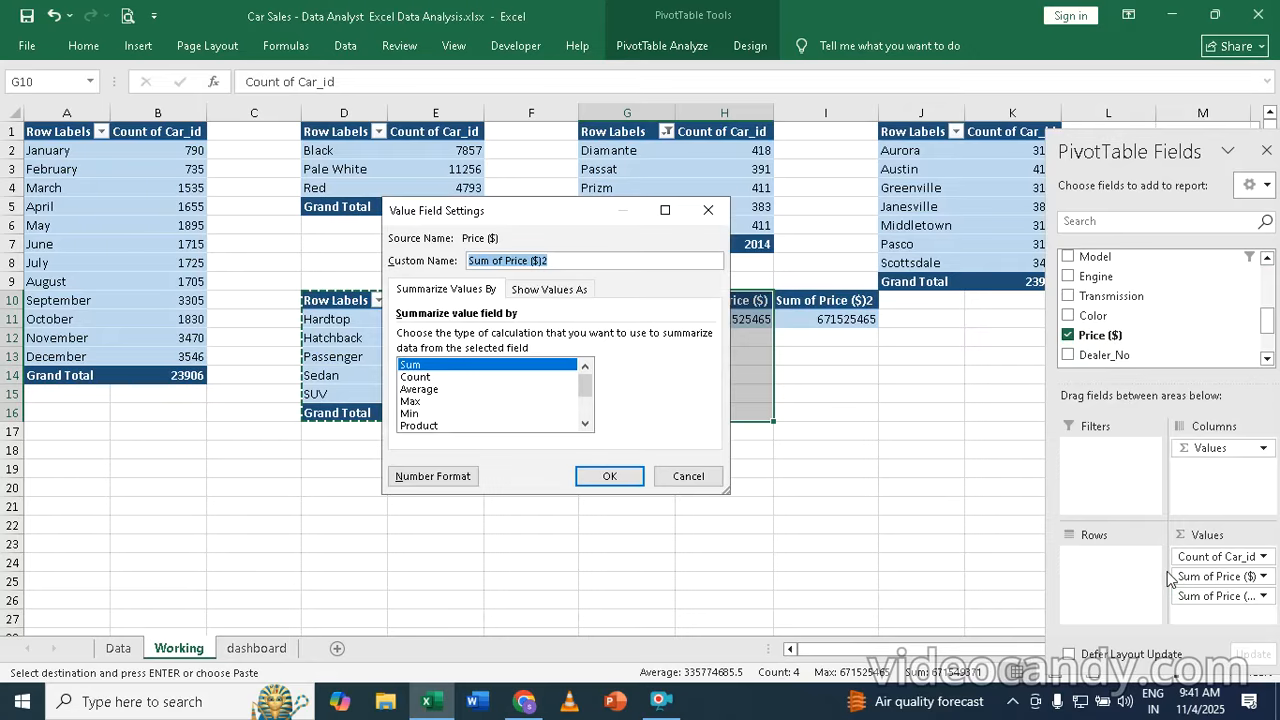
left_click(418, 390)
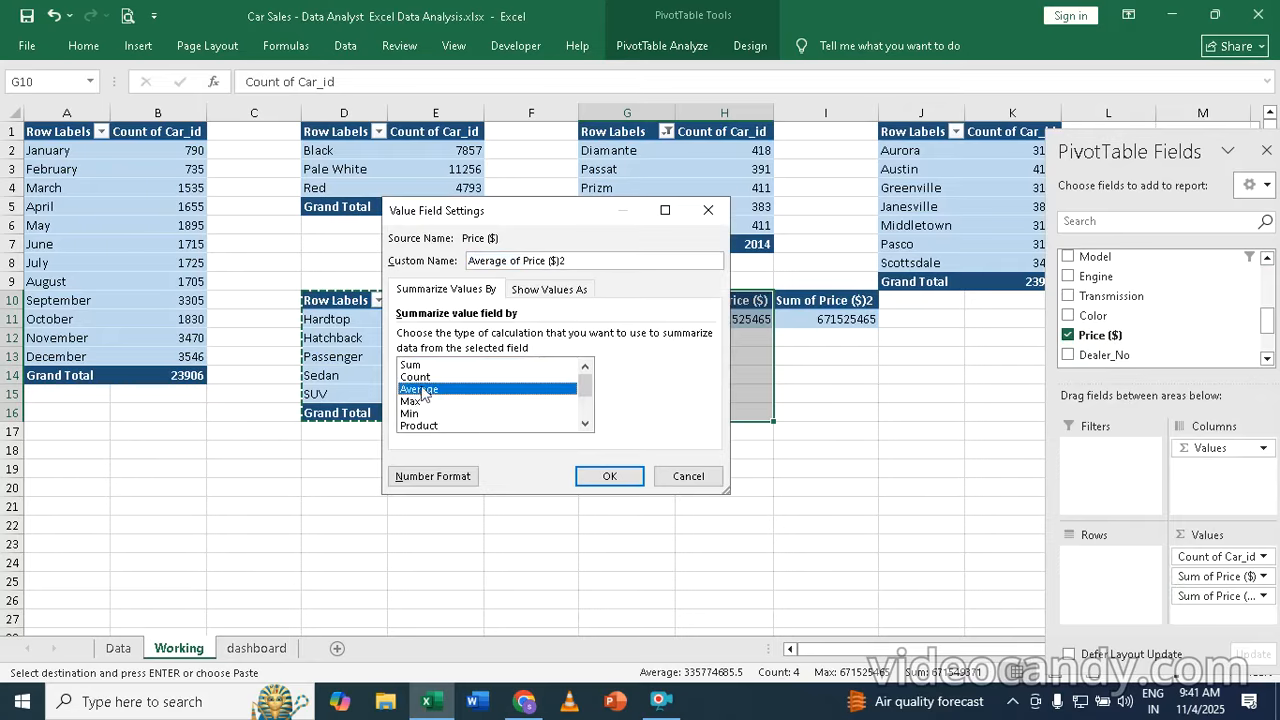
left_click(609, 476)
left_click(612, 468)
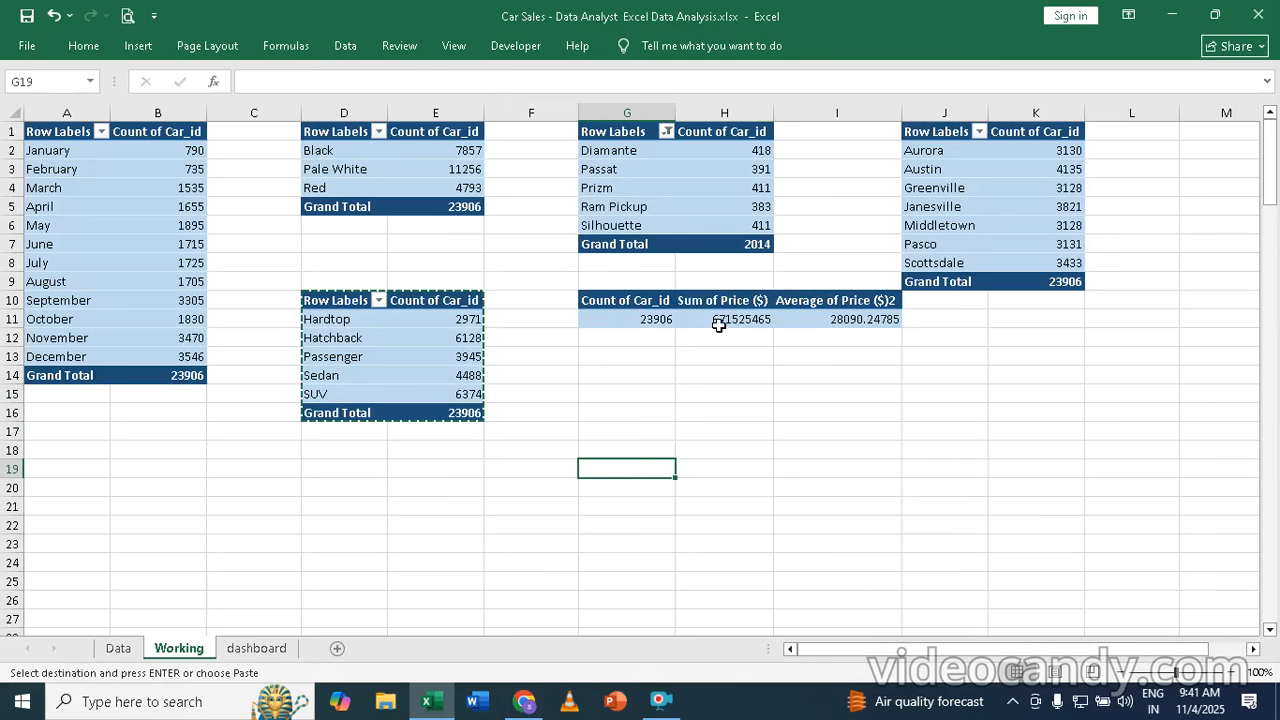
- Format the Sum of Price ($) value field as Number with a 1000 separator and 0 decimal places
mouse_move(730, 320)
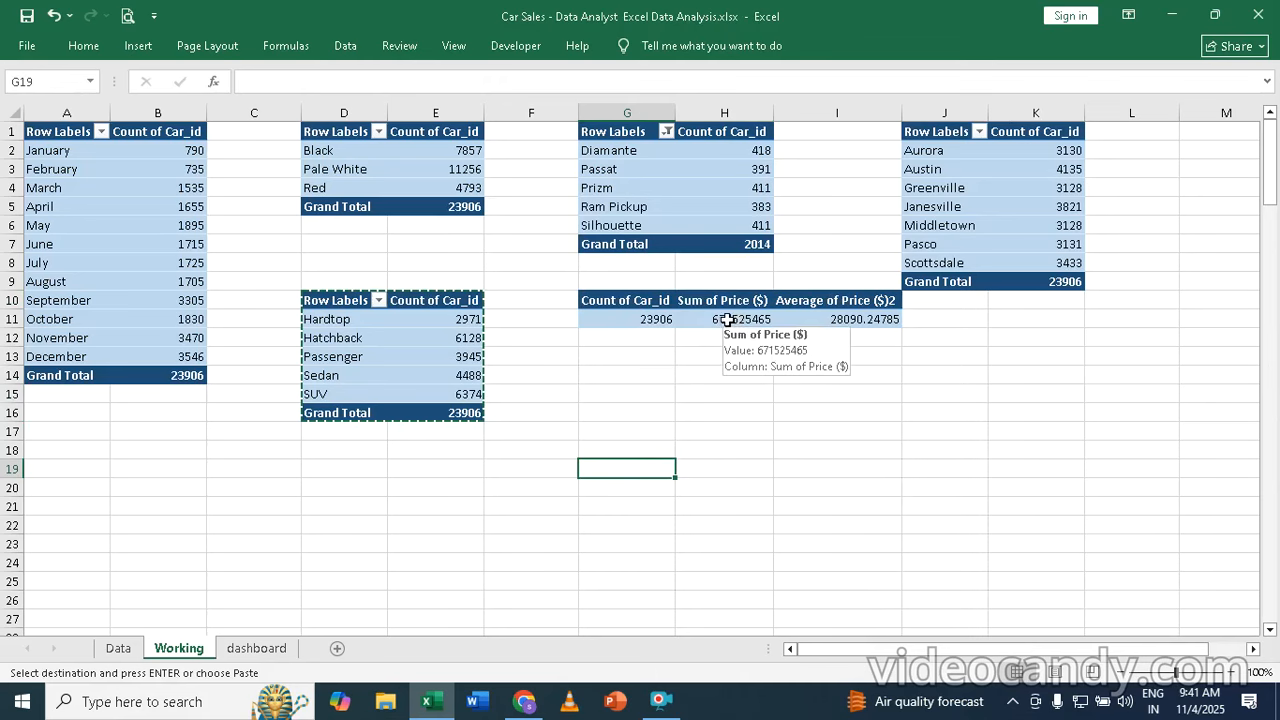
left_click(730, 318)
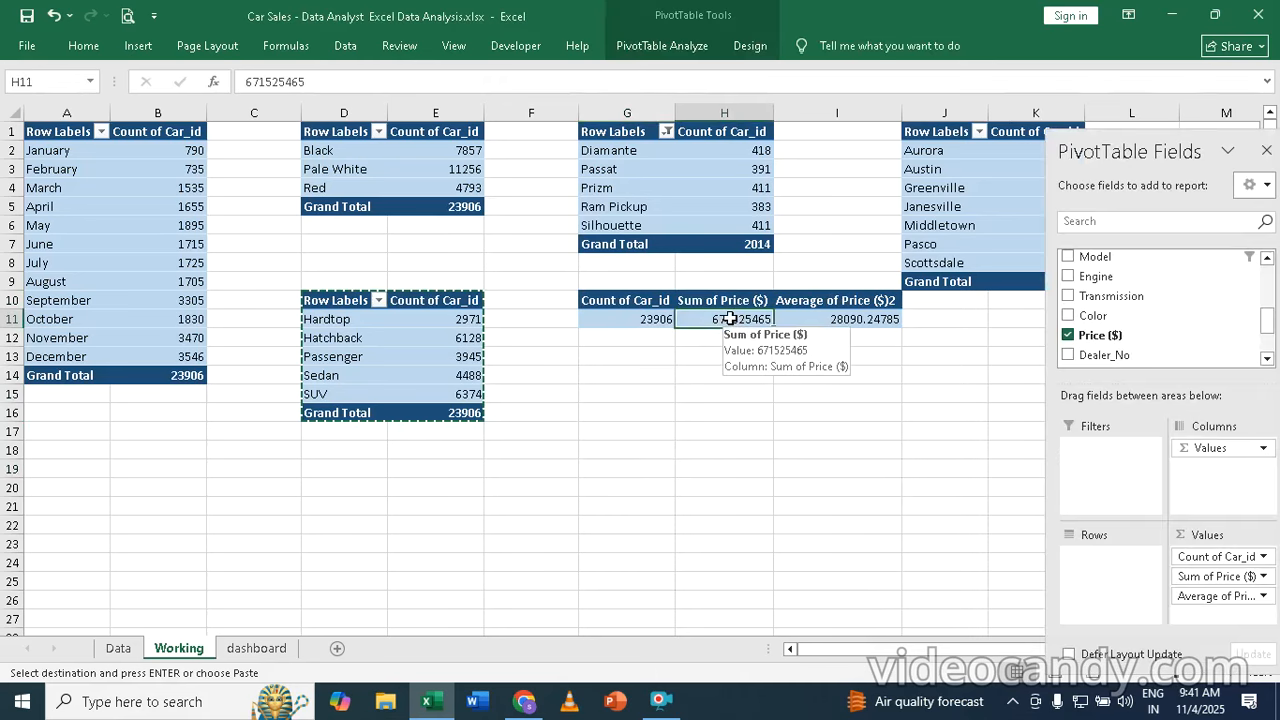
right_click(731, 320)
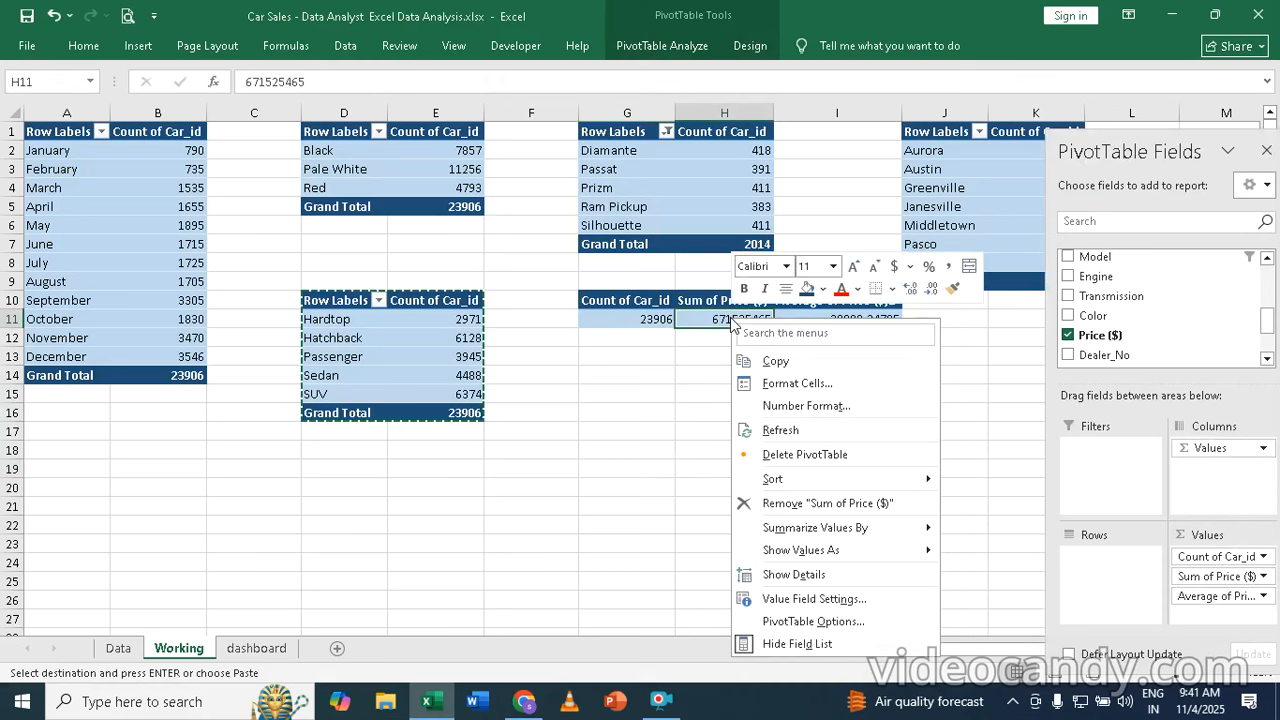
left_click(810, 599)
left_click(700, 657)
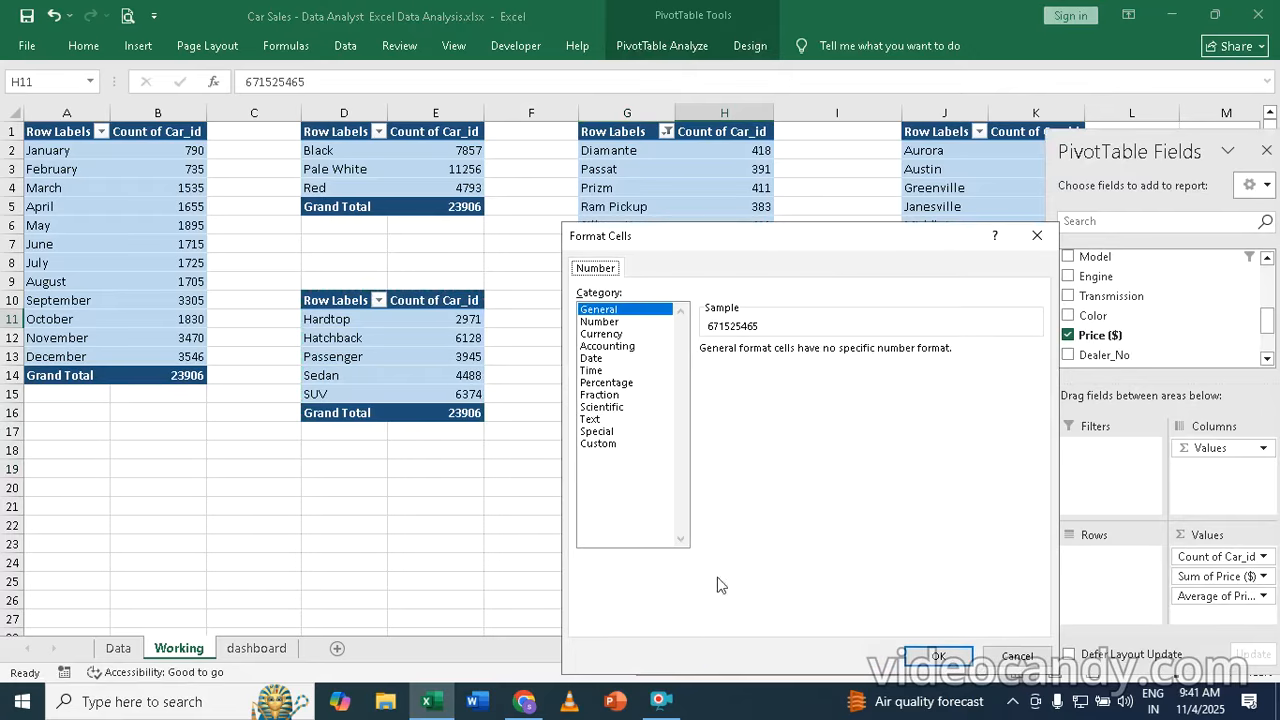
left_click(601, 324)
left_click(706, 374)
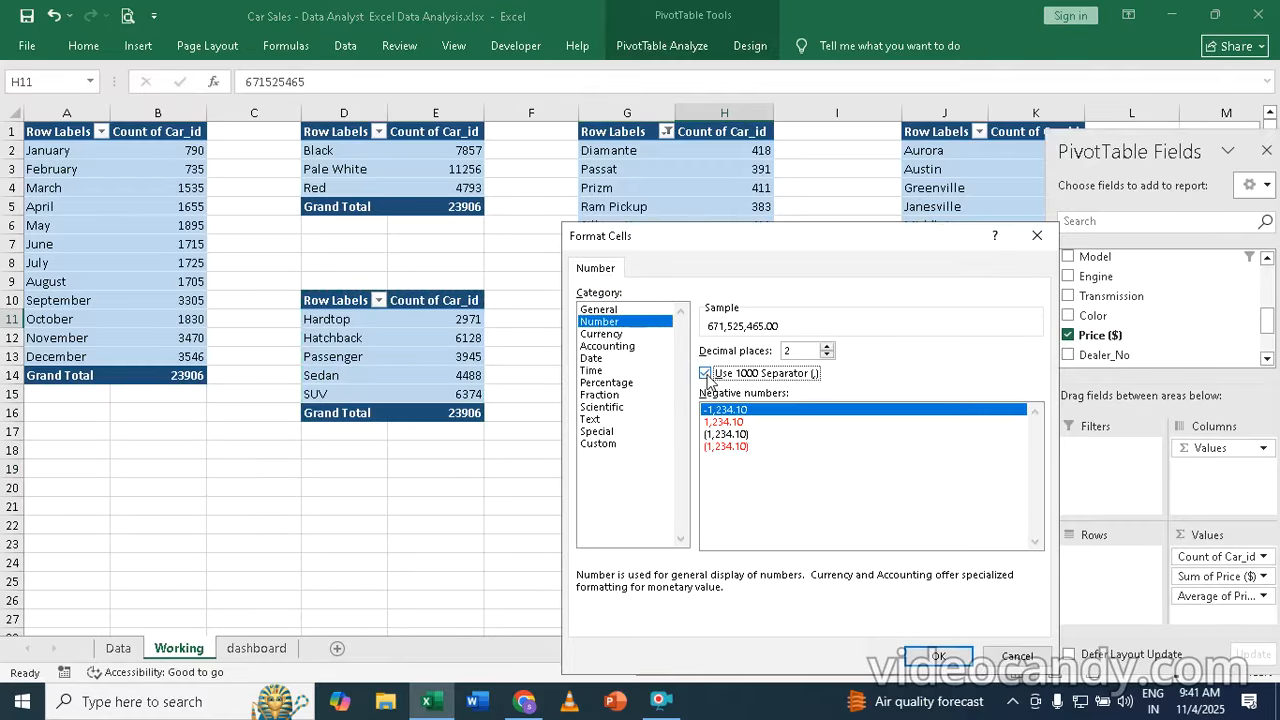
left_click(827, 355)
left_click(827, 355)
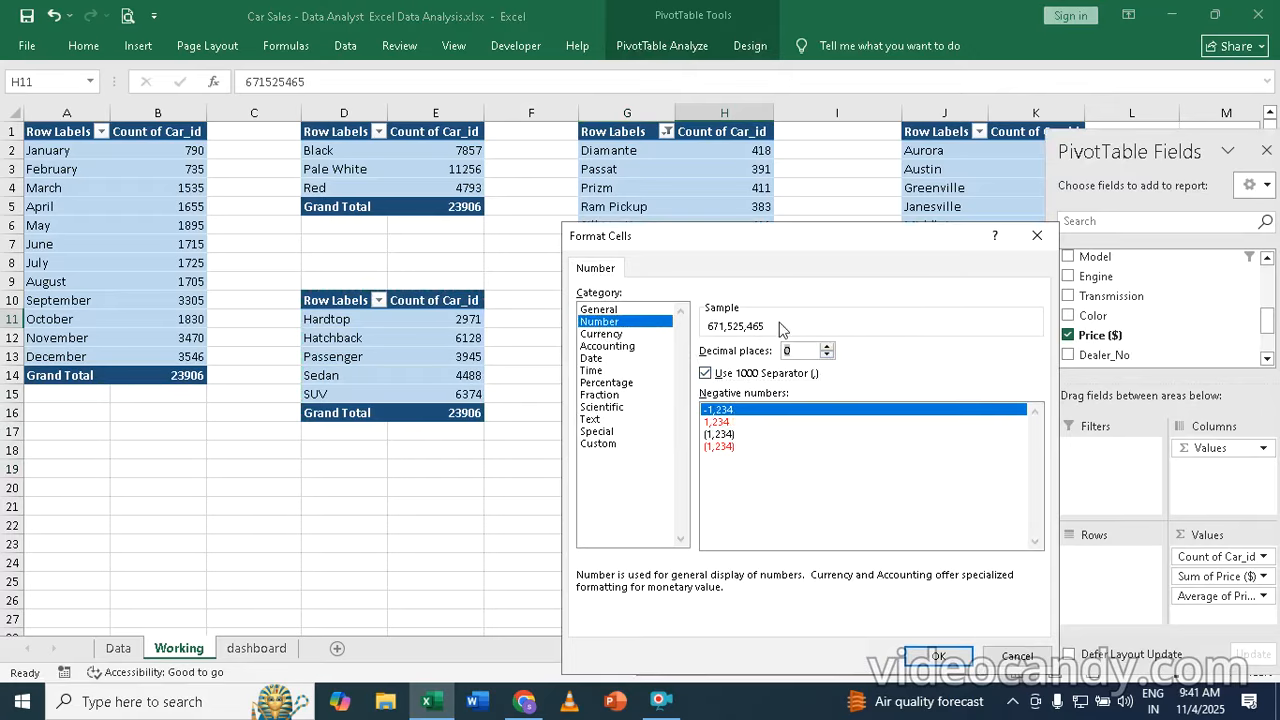
left_click(950, 658)
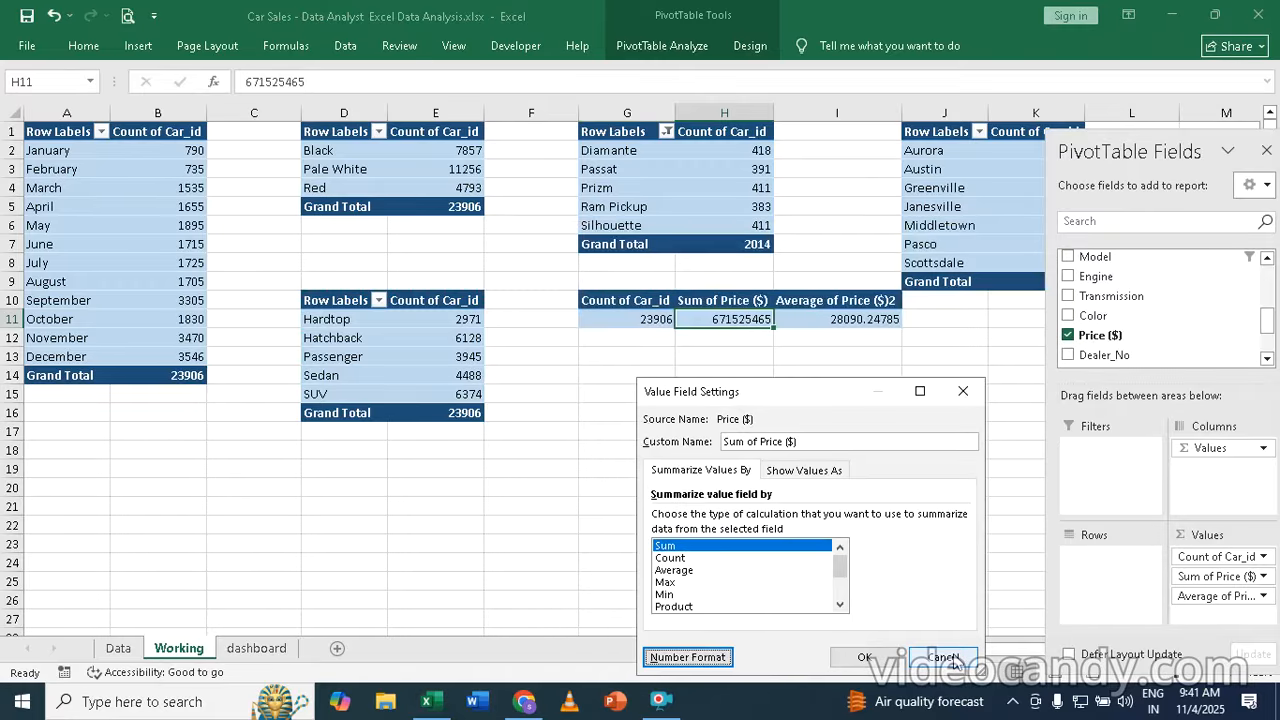
left_click(865, 657)
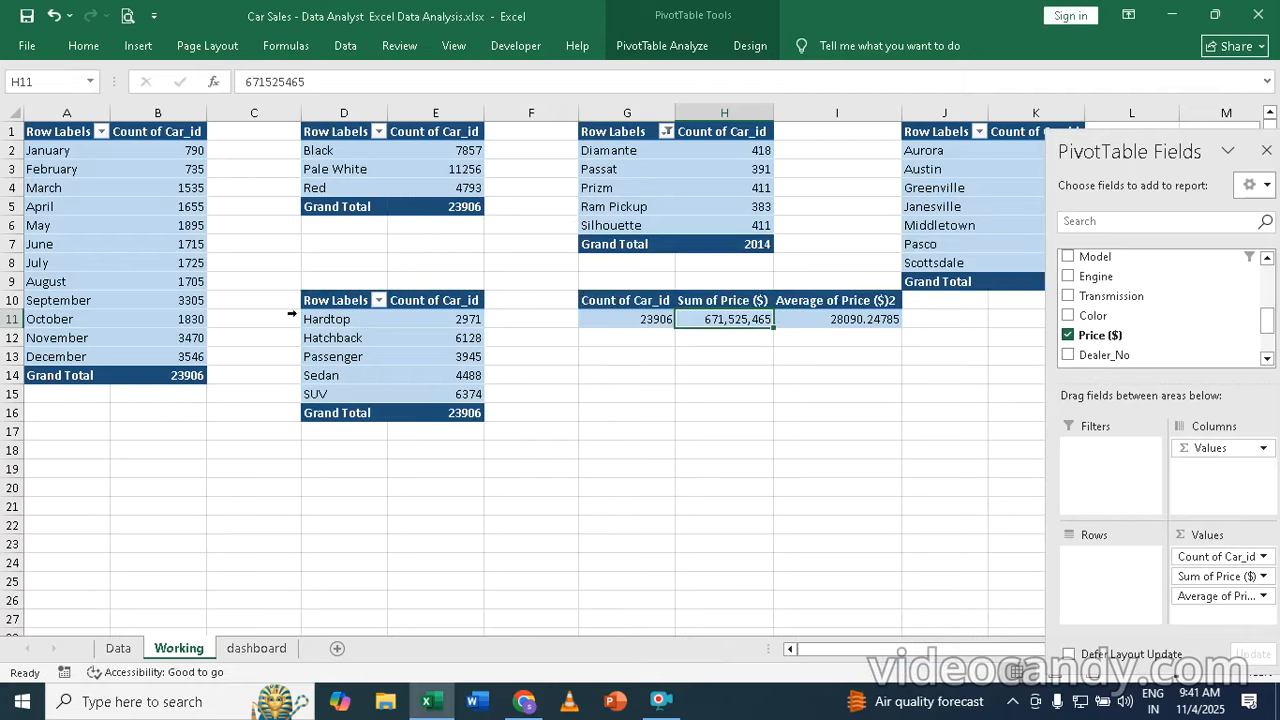
- Duplicate the whole Body Style PivotTable, placing the copy at cell G14 below the price totals
left_click(424, 338)
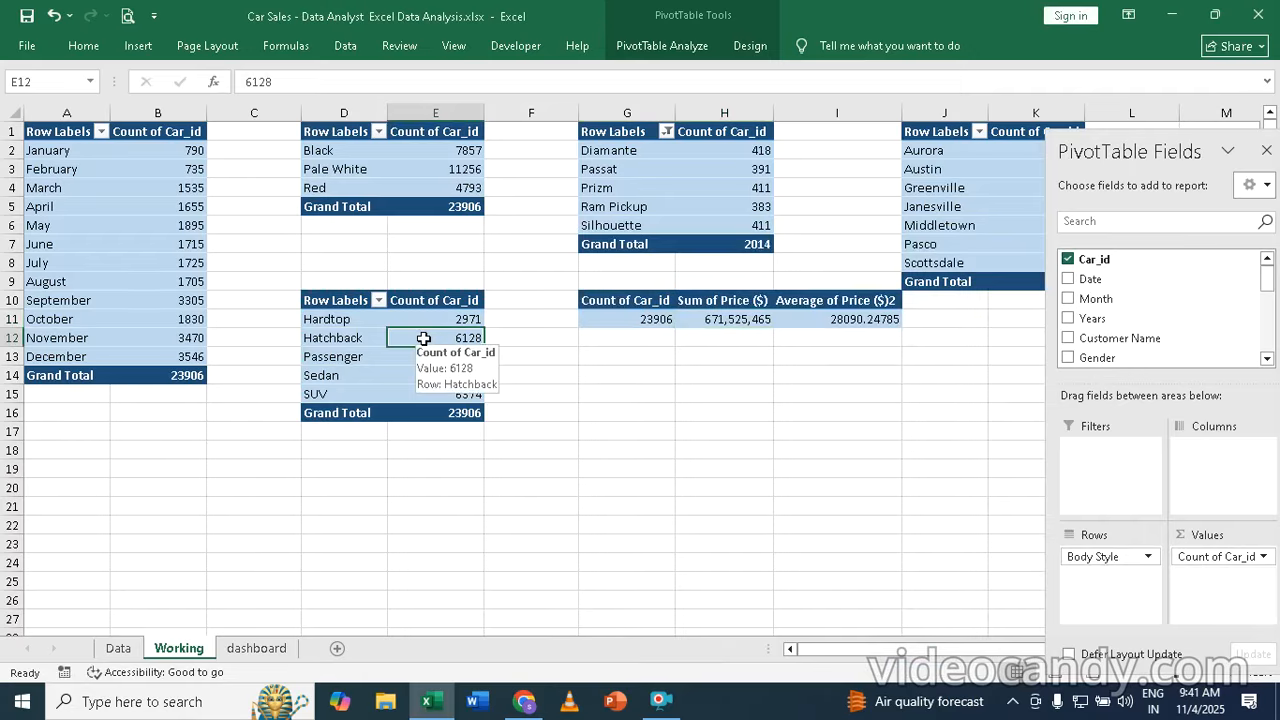
key("ctrl+a")
key("ctrl+c")
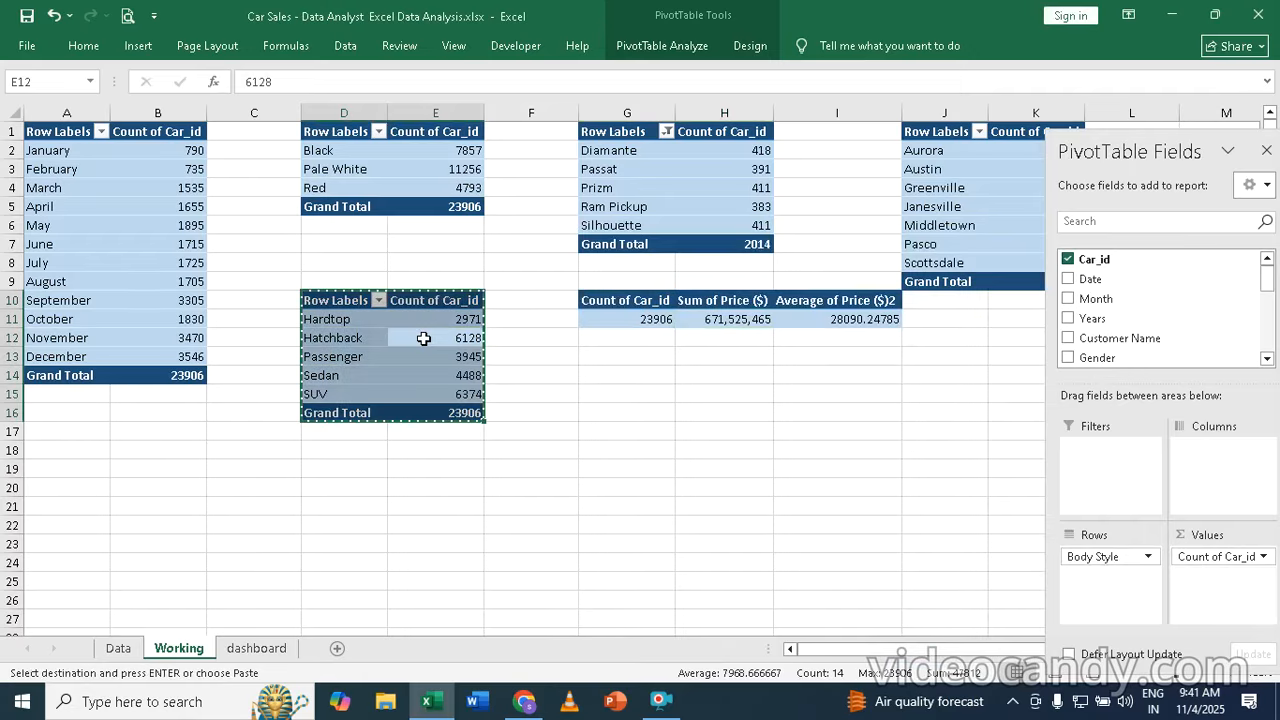
left_click(607, 375)
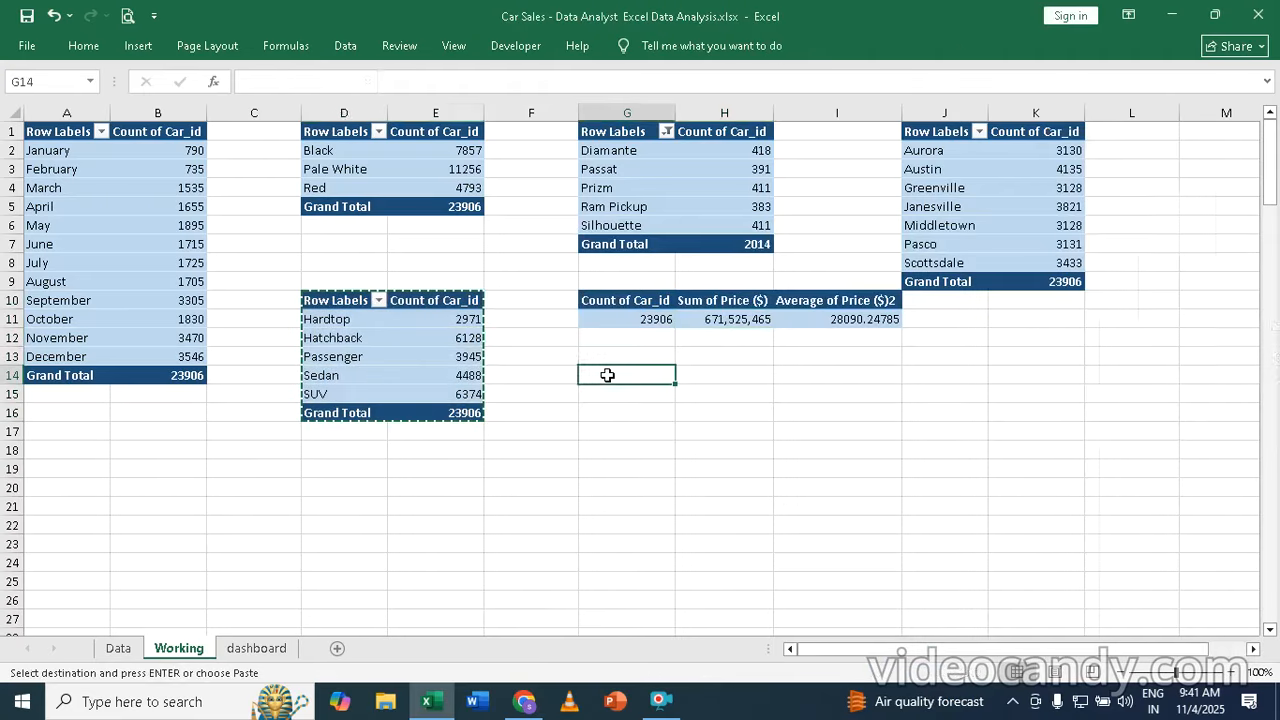
key("ctrl+v")
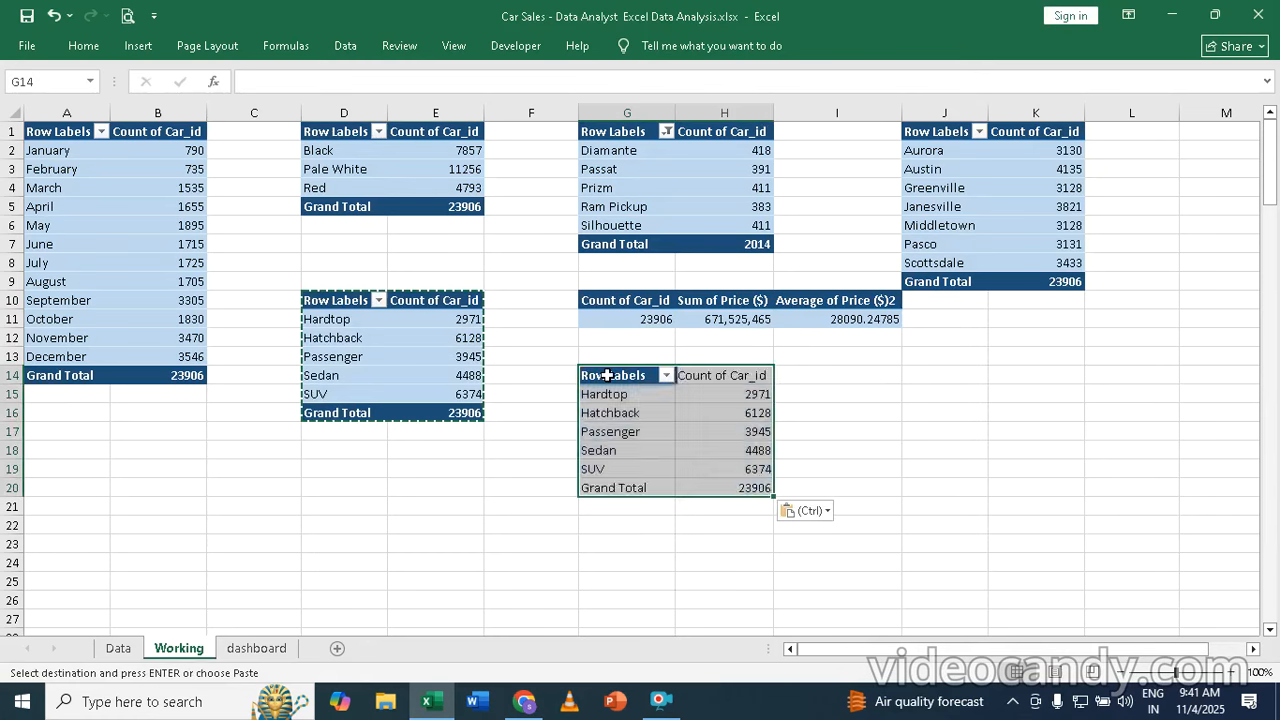
- Replace Body Style with Transmission as the row field of the PivotTable at G14
left_click(664, 413)
left_click_drag(1095, 561, 928, 560)
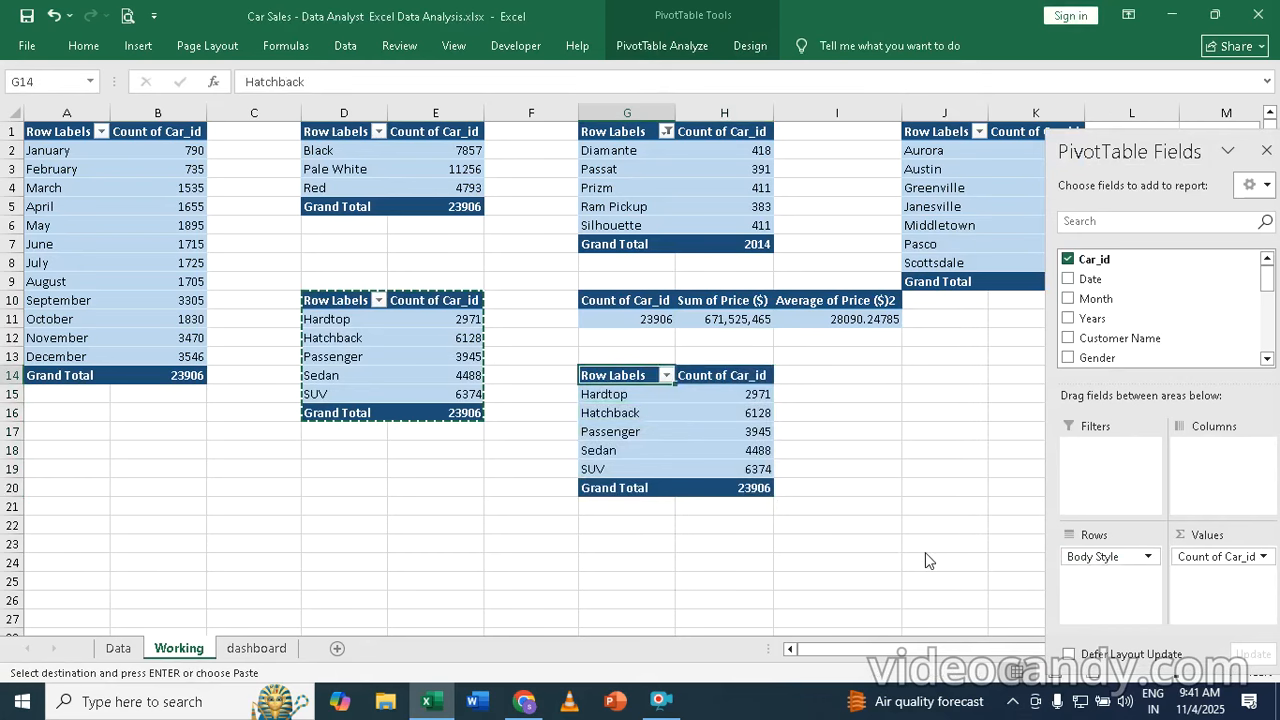
left_click(1266, 360)
left_click(1266, 362)
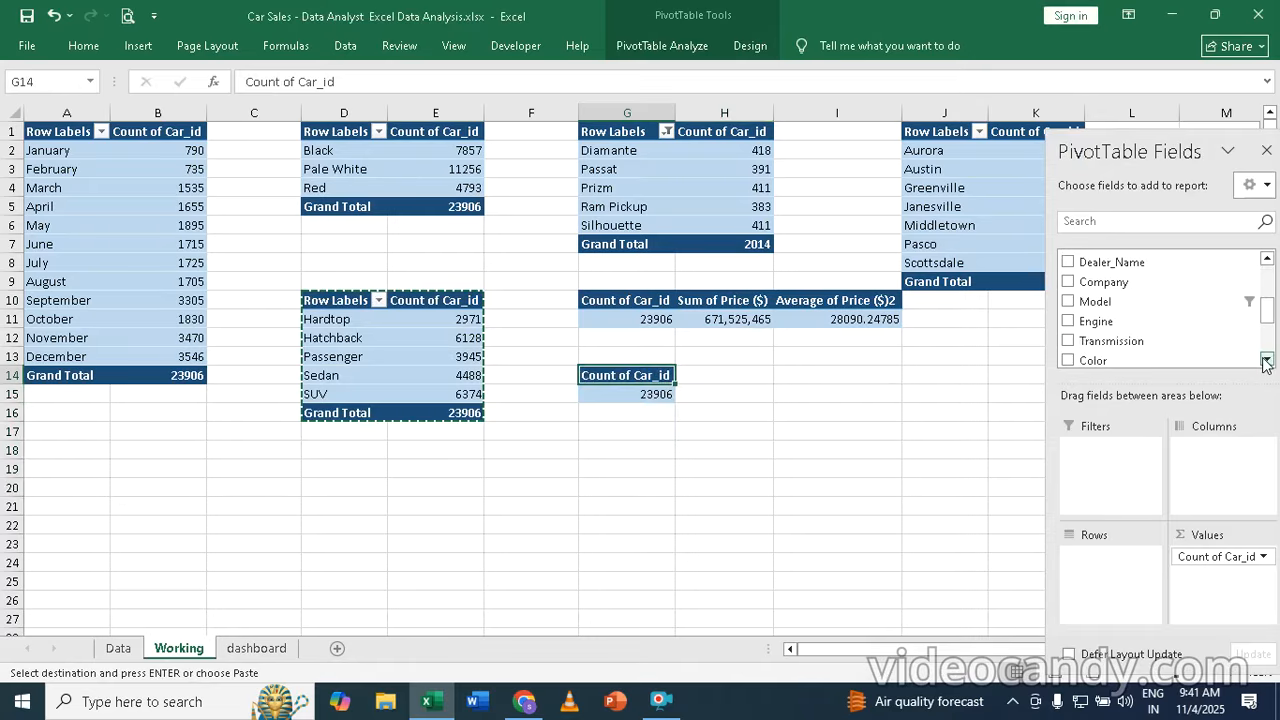
left_click_drag(1105, 327, 1101, 572)
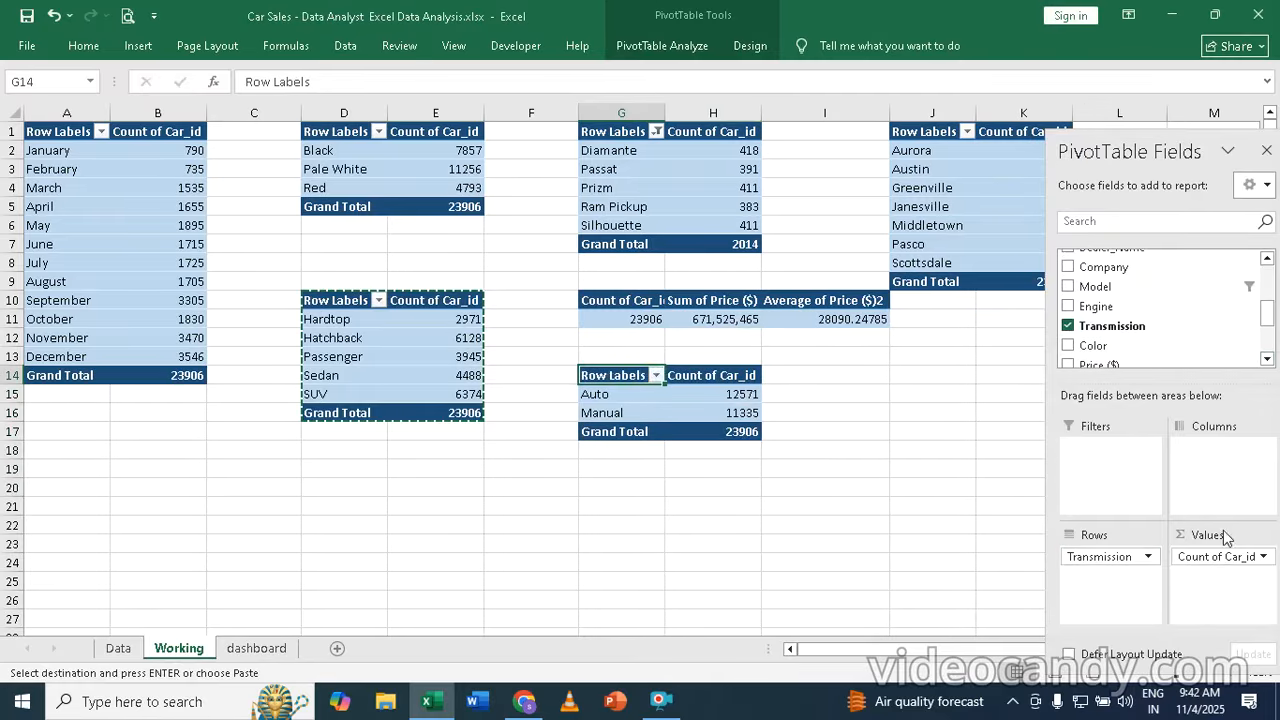
- Add Car_id to the Transmission PivotTable's values a second time and show that column as % of Grand Total
left_click_drag(1273, 316, 1270, 262)
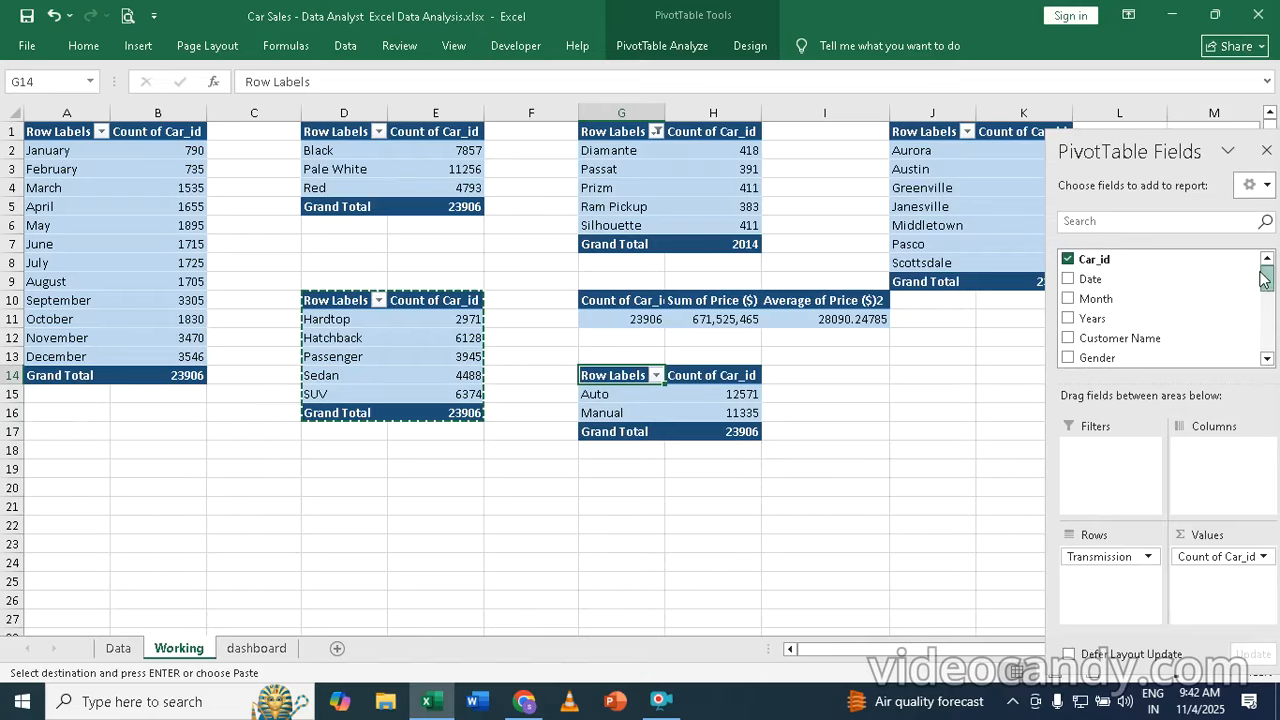
left_click_drag(1085, 268, 1224, 588)
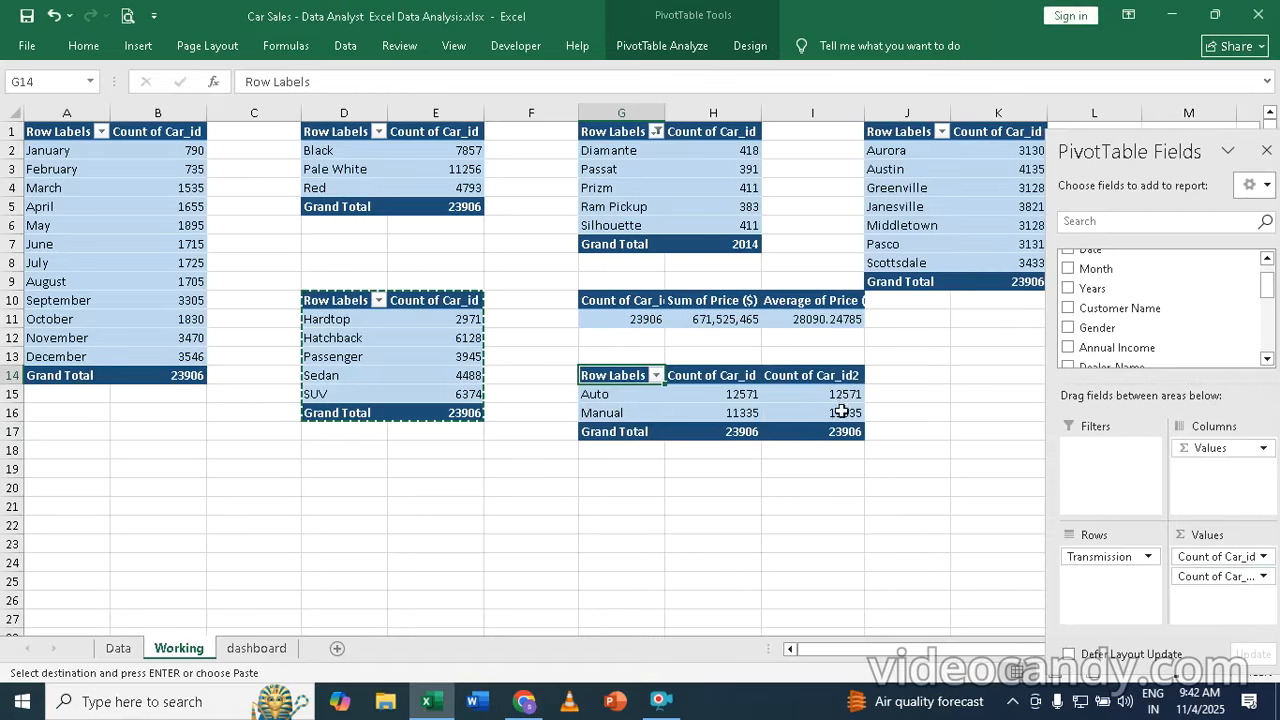
left_click(1263, 578)
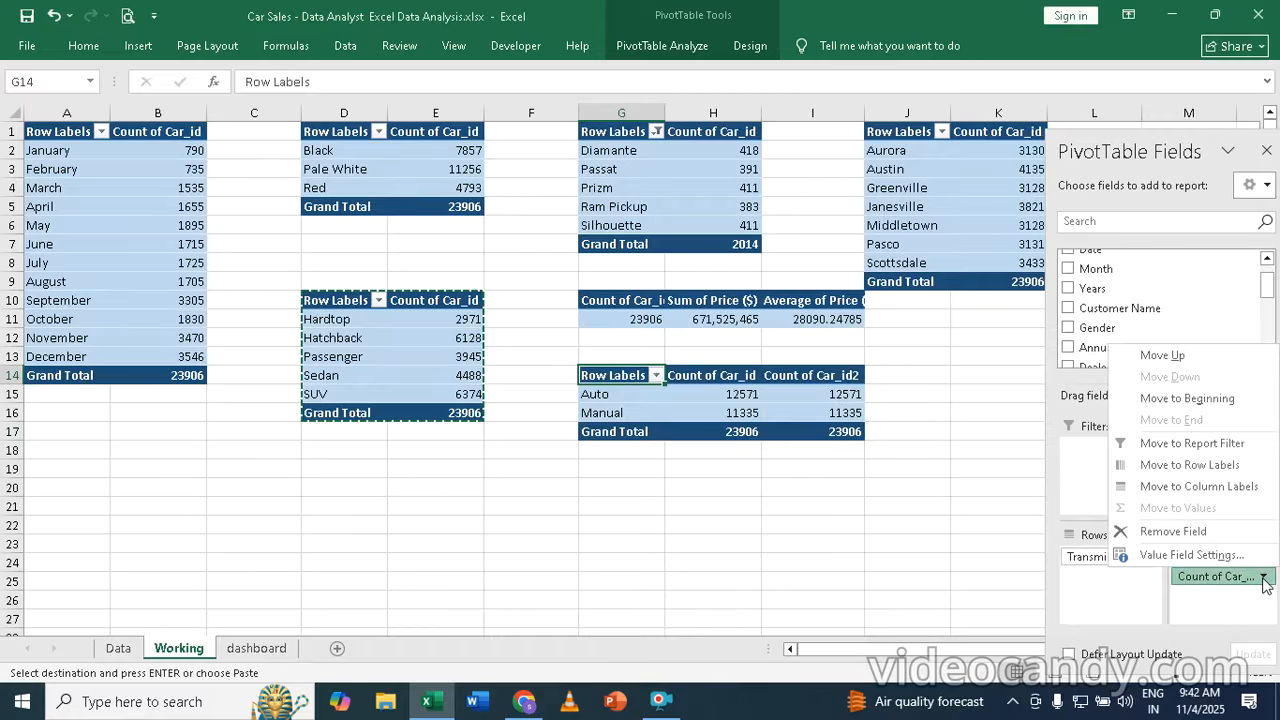
left_click(830, 396)
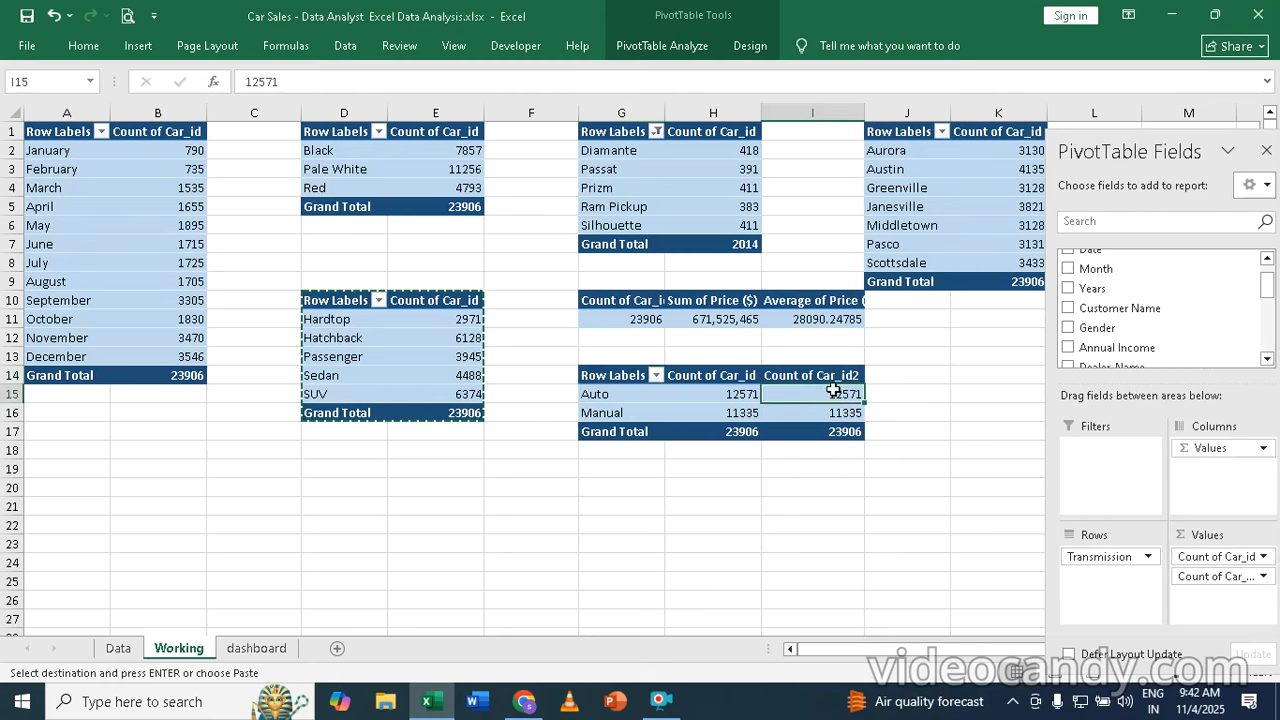
right_click(834, 391)
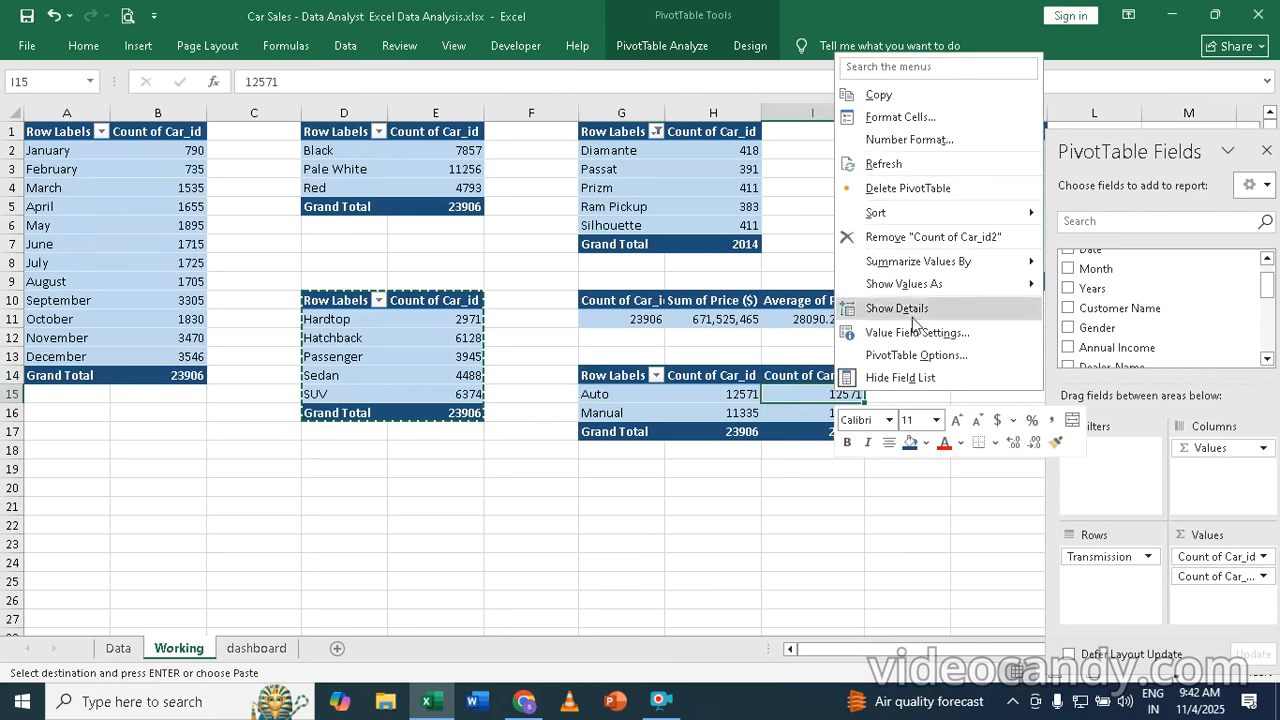
mouse_move(910, 283)
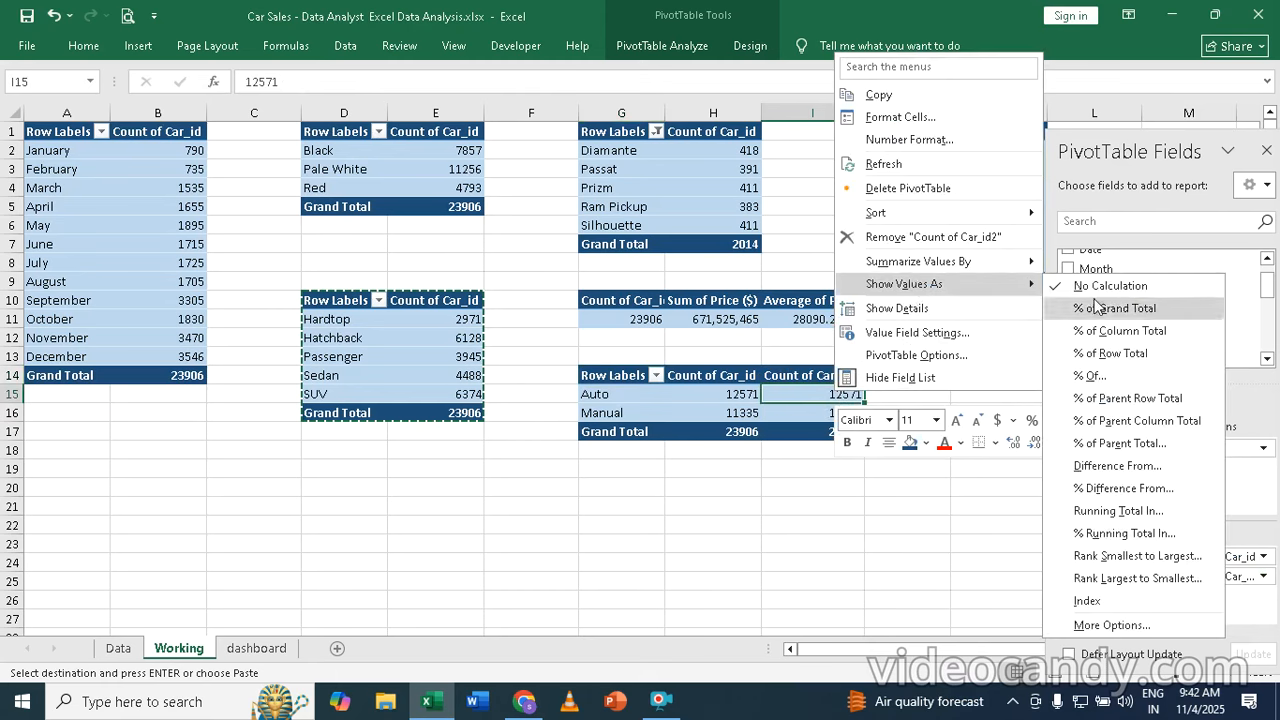
left_click(814, 492)
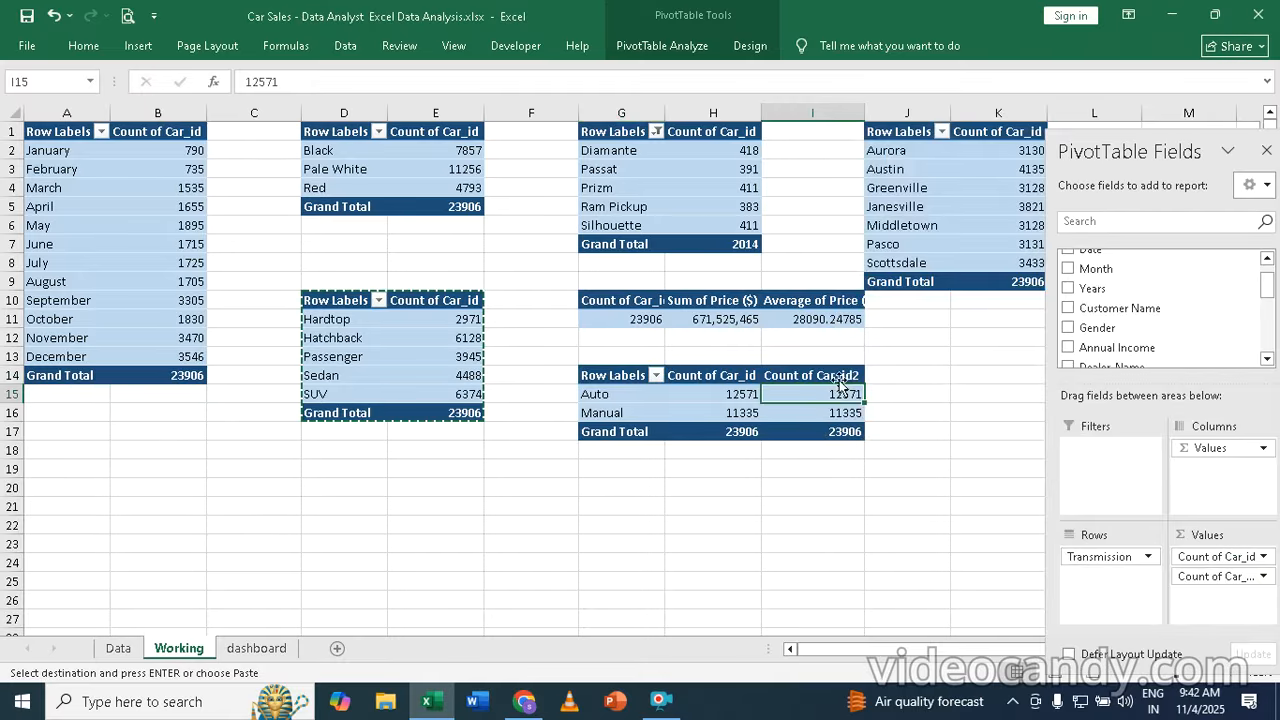
right_click(848, 398)
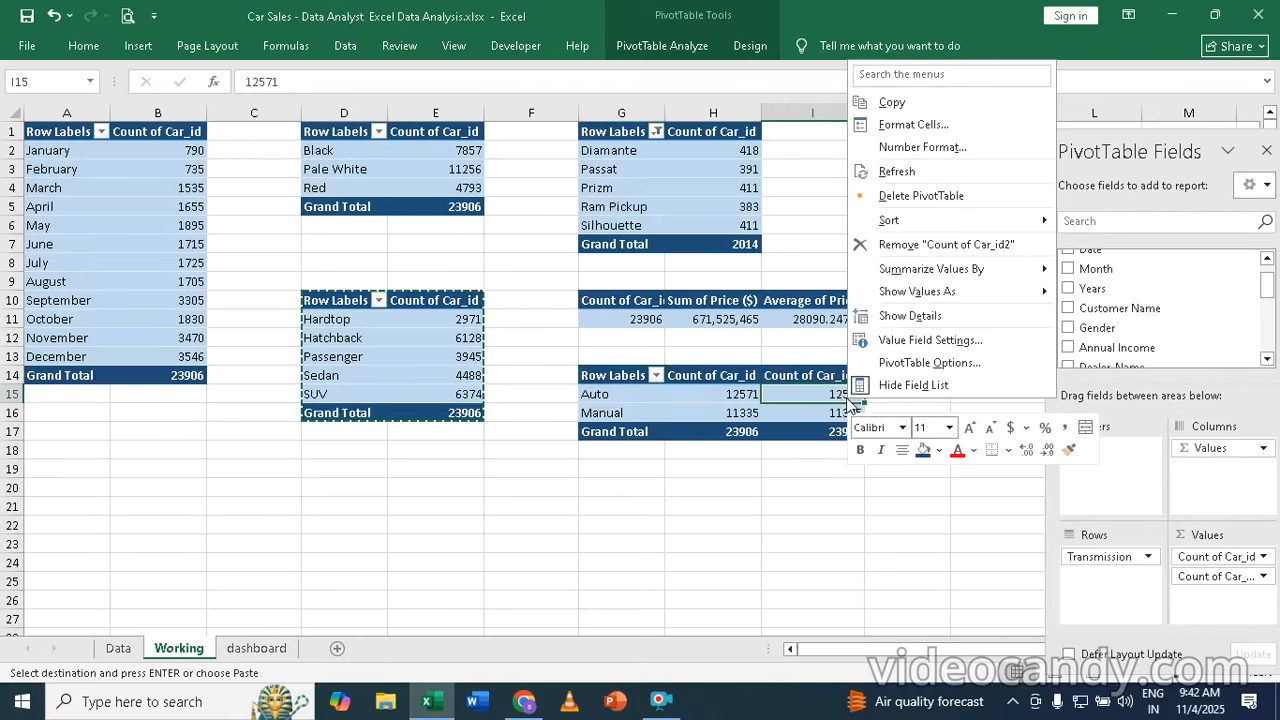
mouse_move(918, 291)
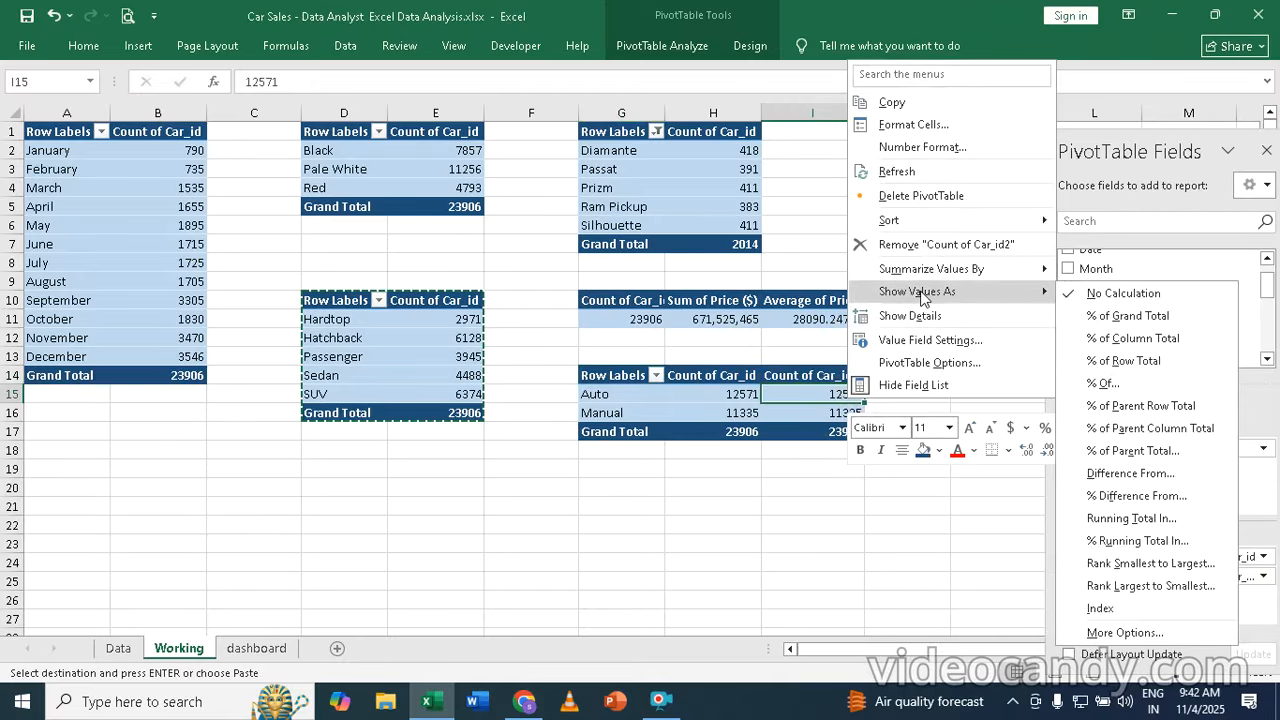
left_click(1128, 316)
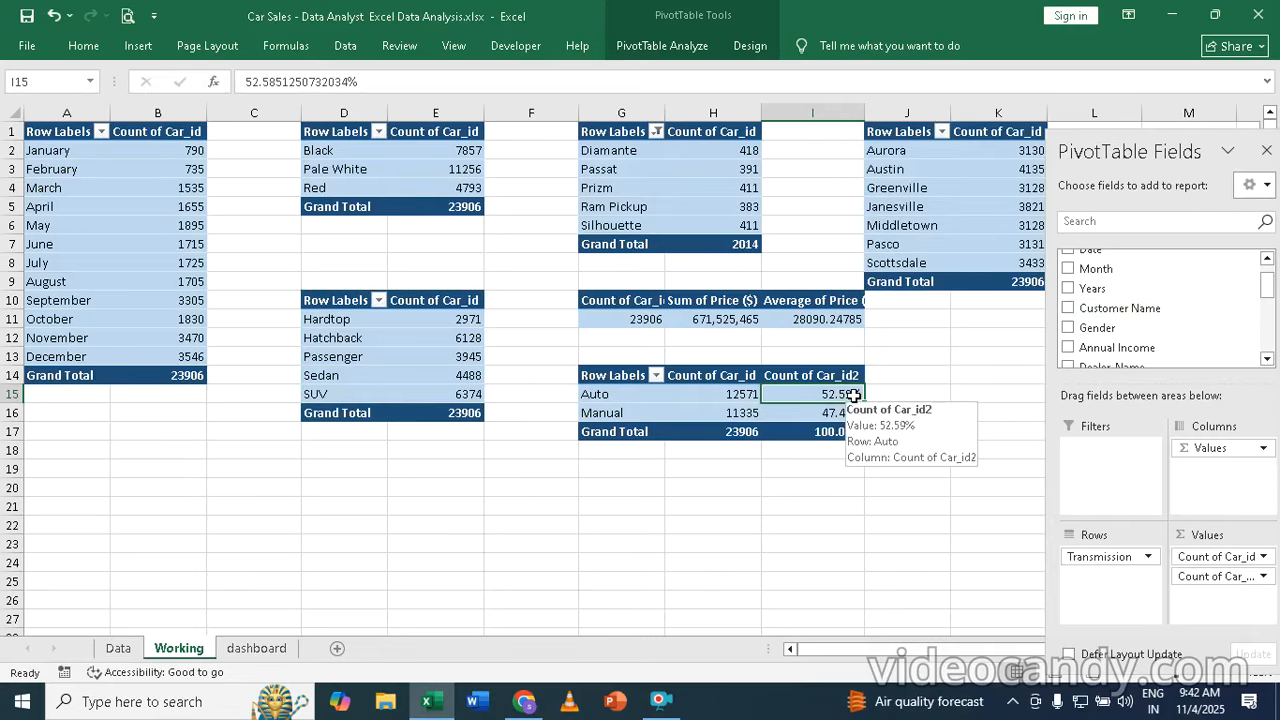
left_click(516, 524)
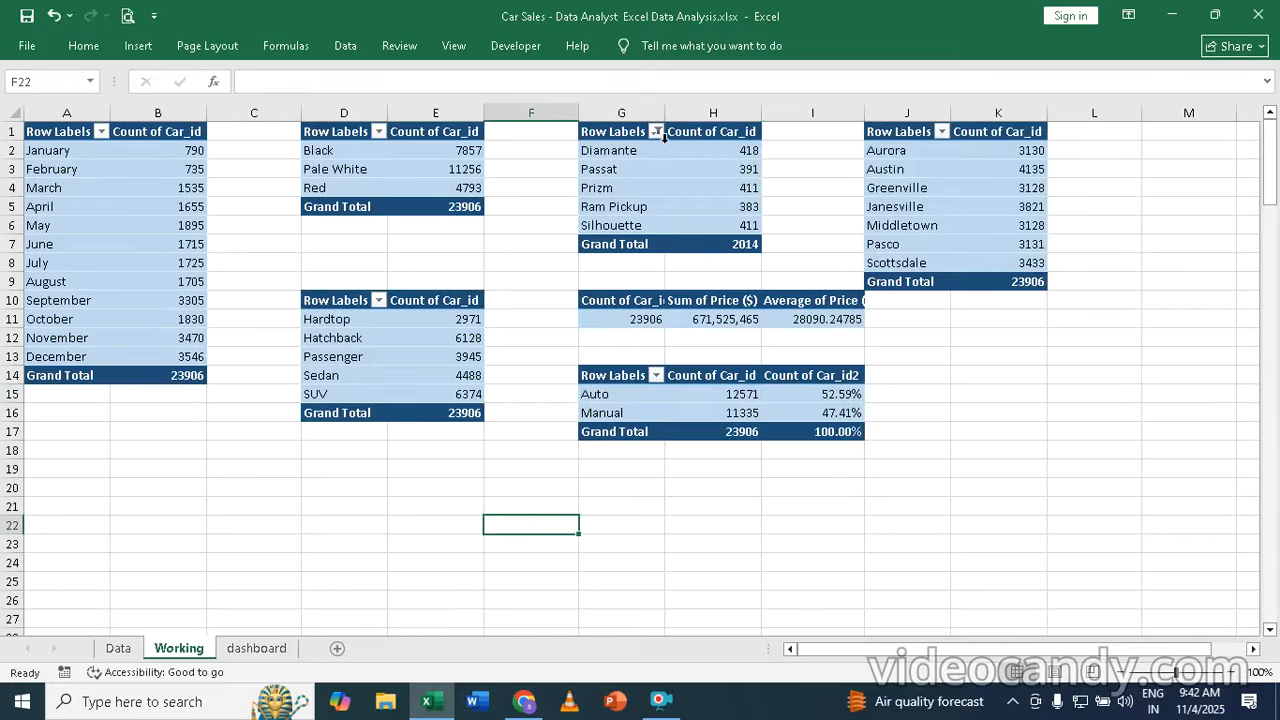
- Hide the gridlines on the dashboard sheet
left_click(262, 649)
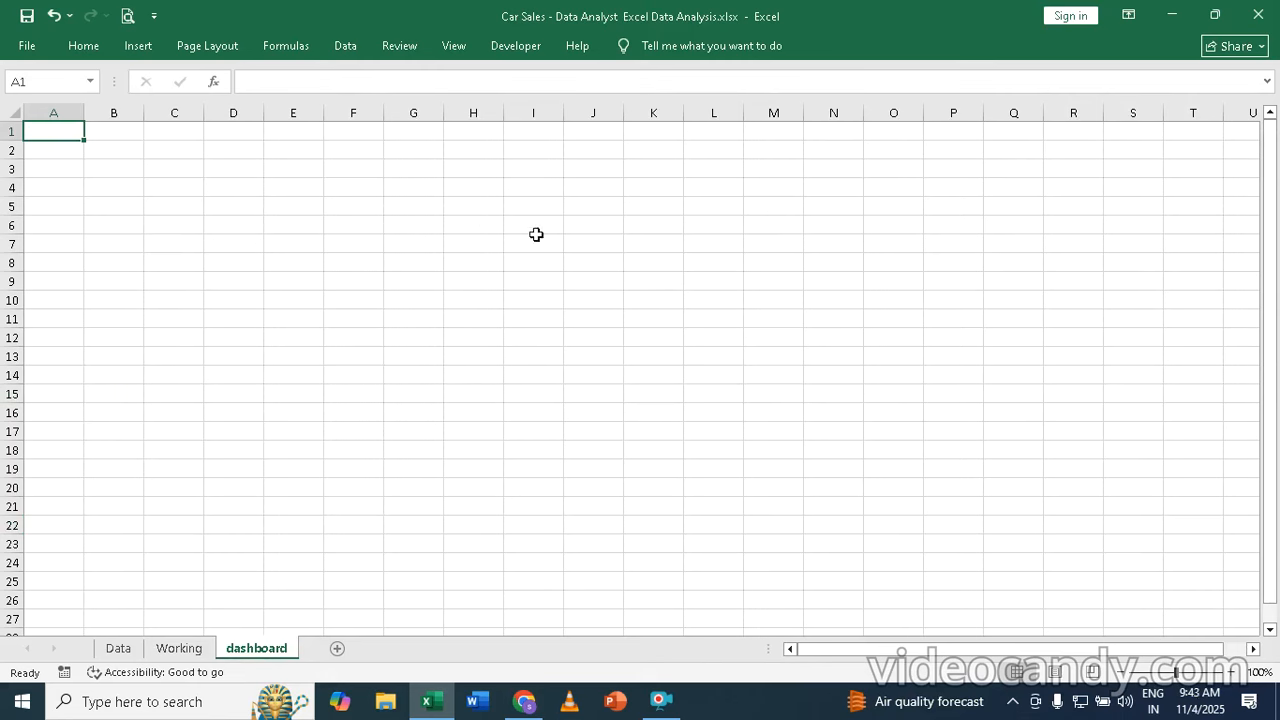
left_click(450, 46)
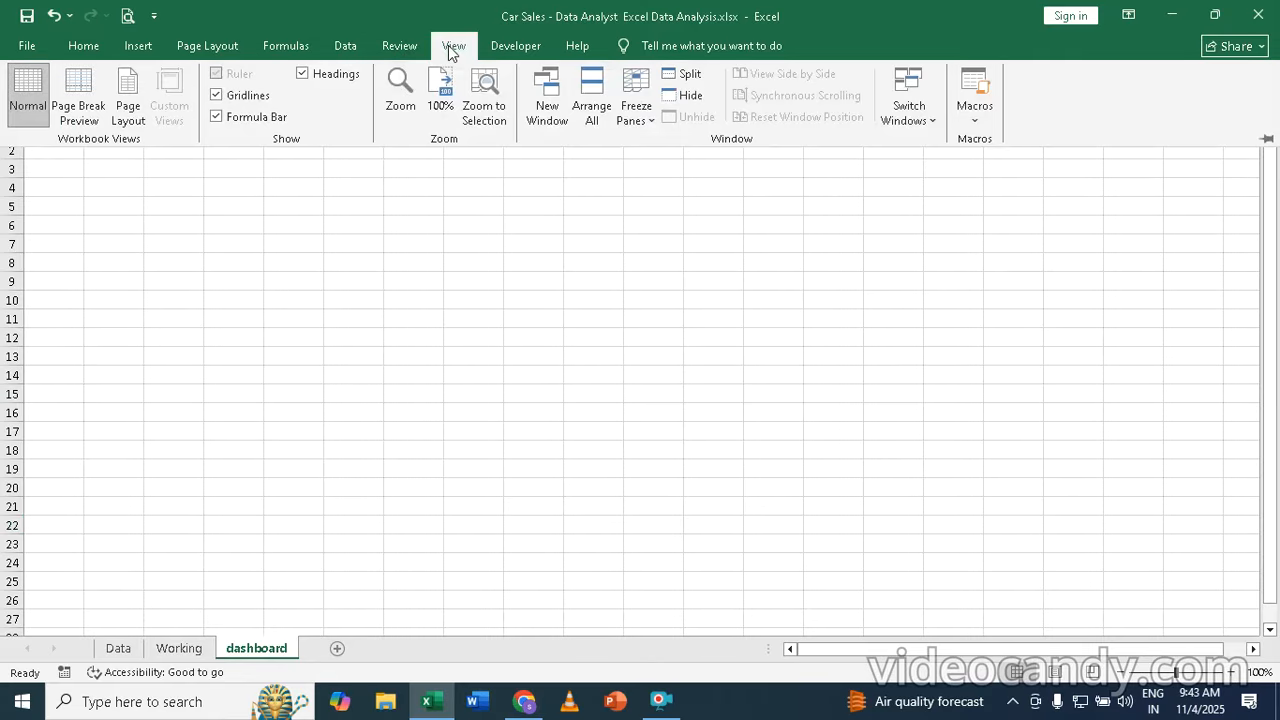
left_click(217, 95)
left_click(251, 253)
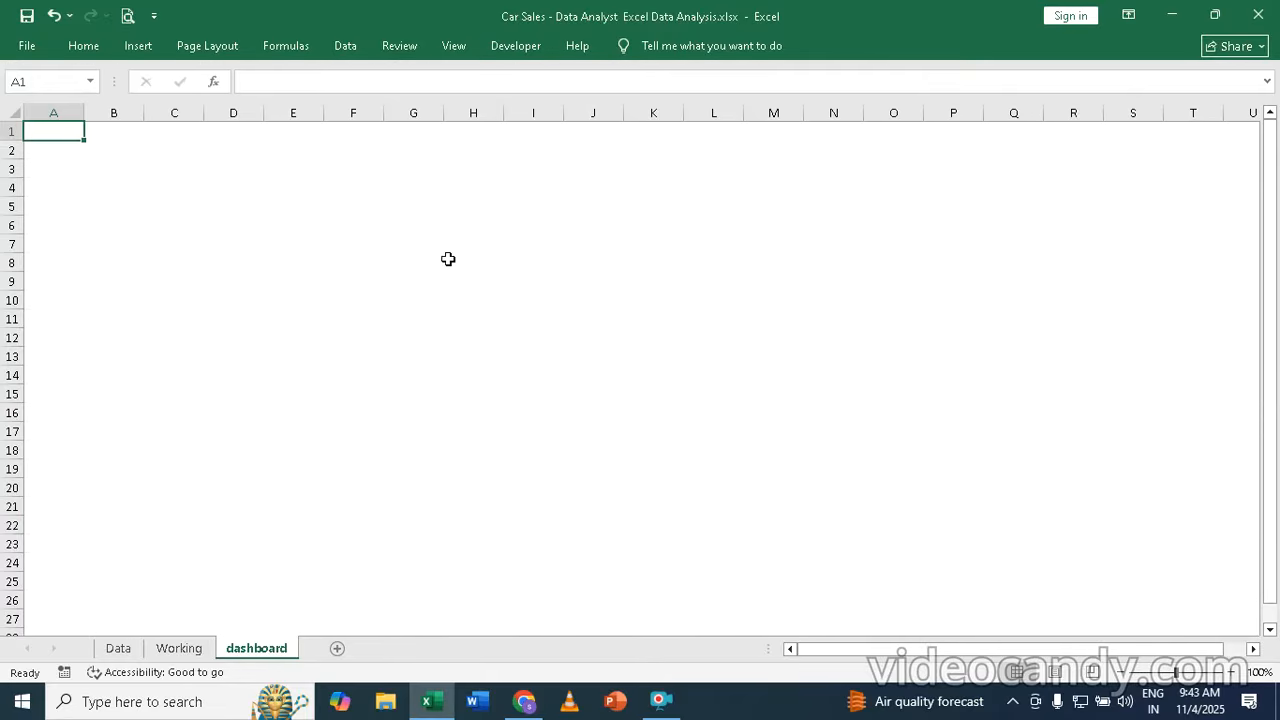
- Fill every cell of the dashboard sheet with the darkest shade of the light blue theme color
key("ctrl+a")
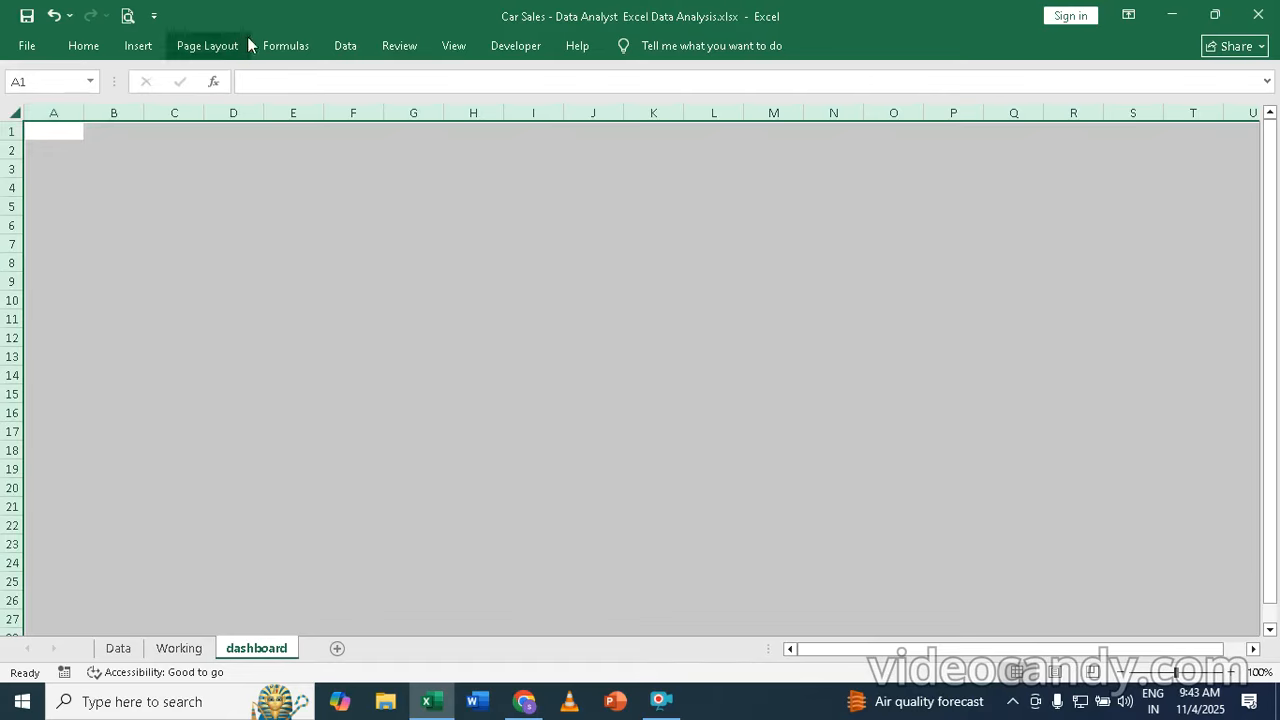
left_click(84, 46)
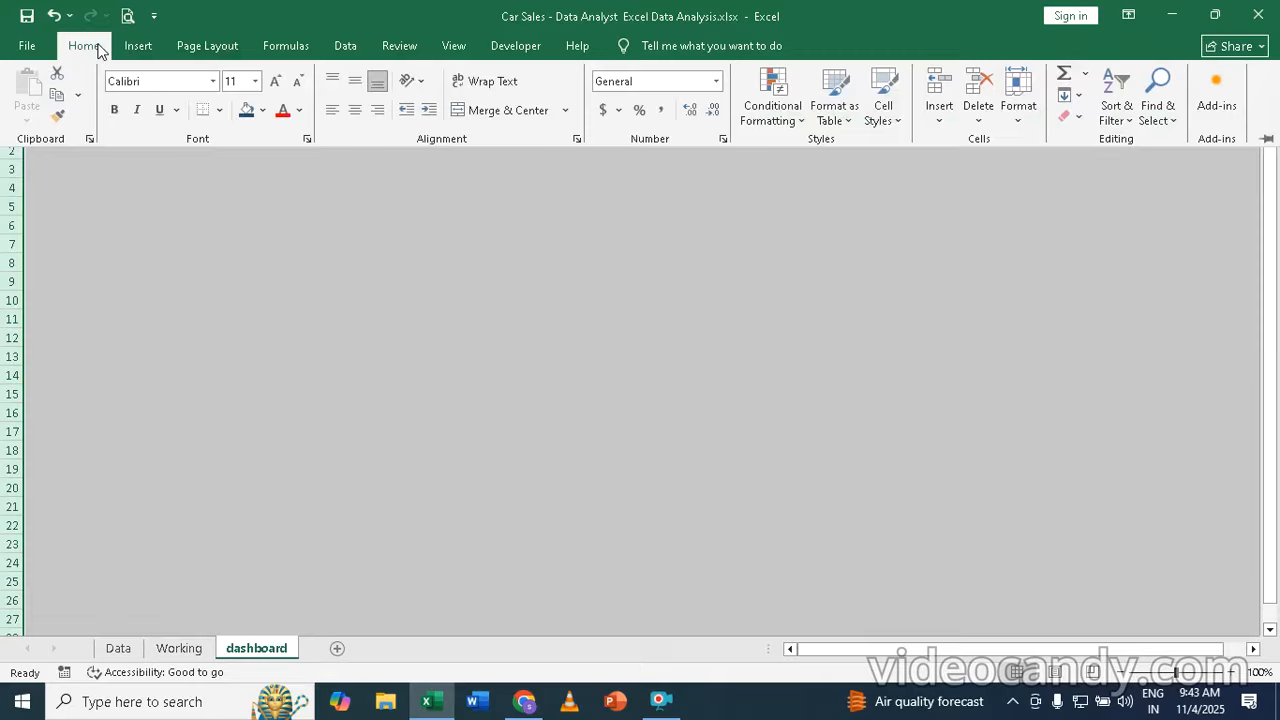
left_click(264, 112)
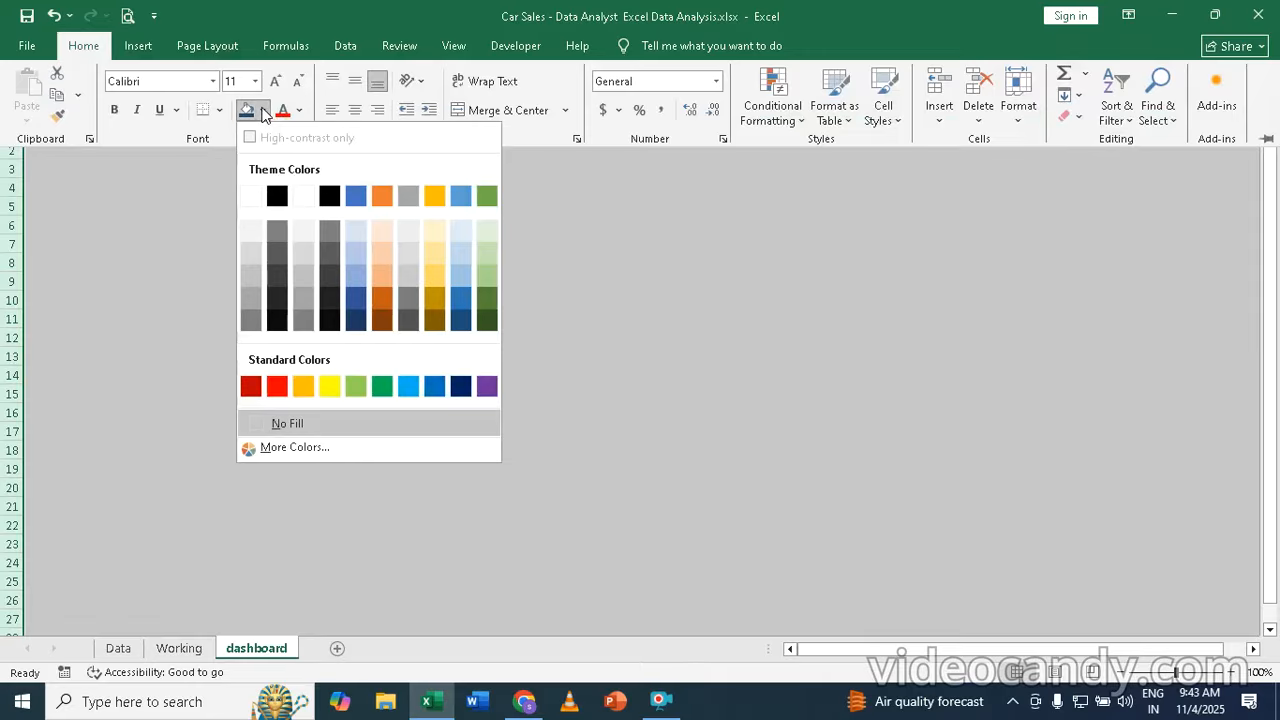
left_click(459, 318)
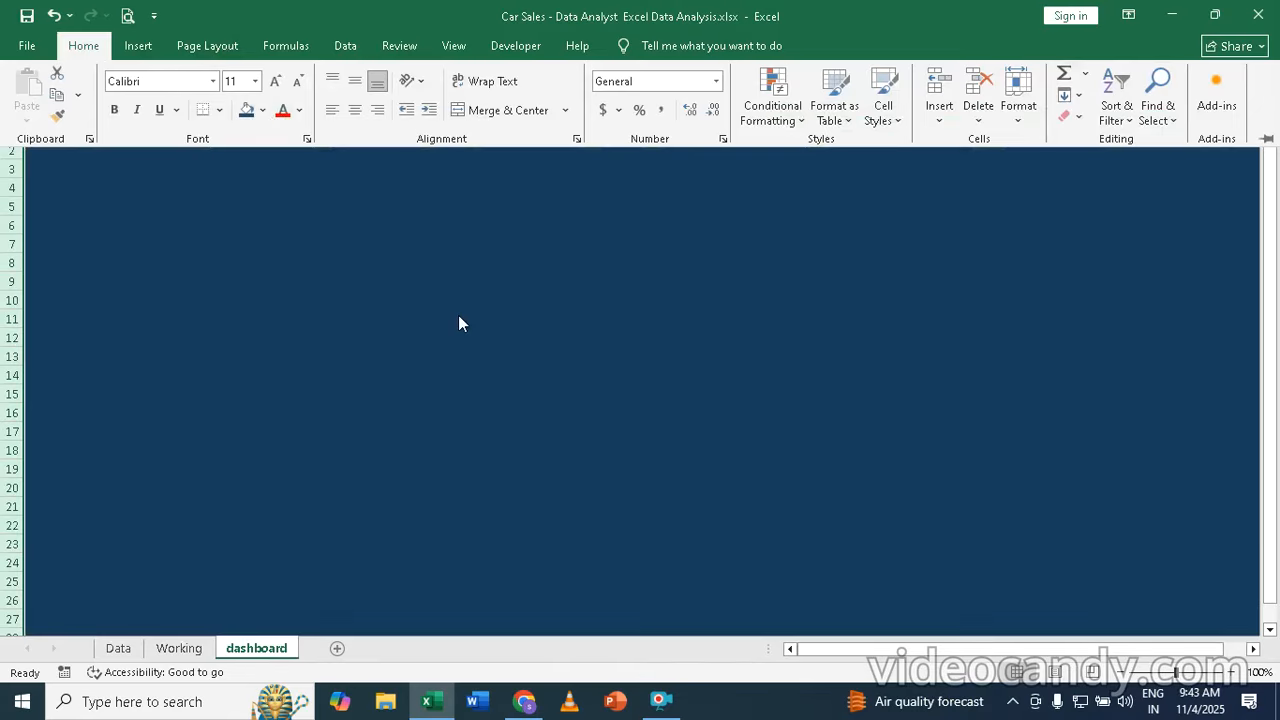
left_click(555, 258)
left_click(671, 252)
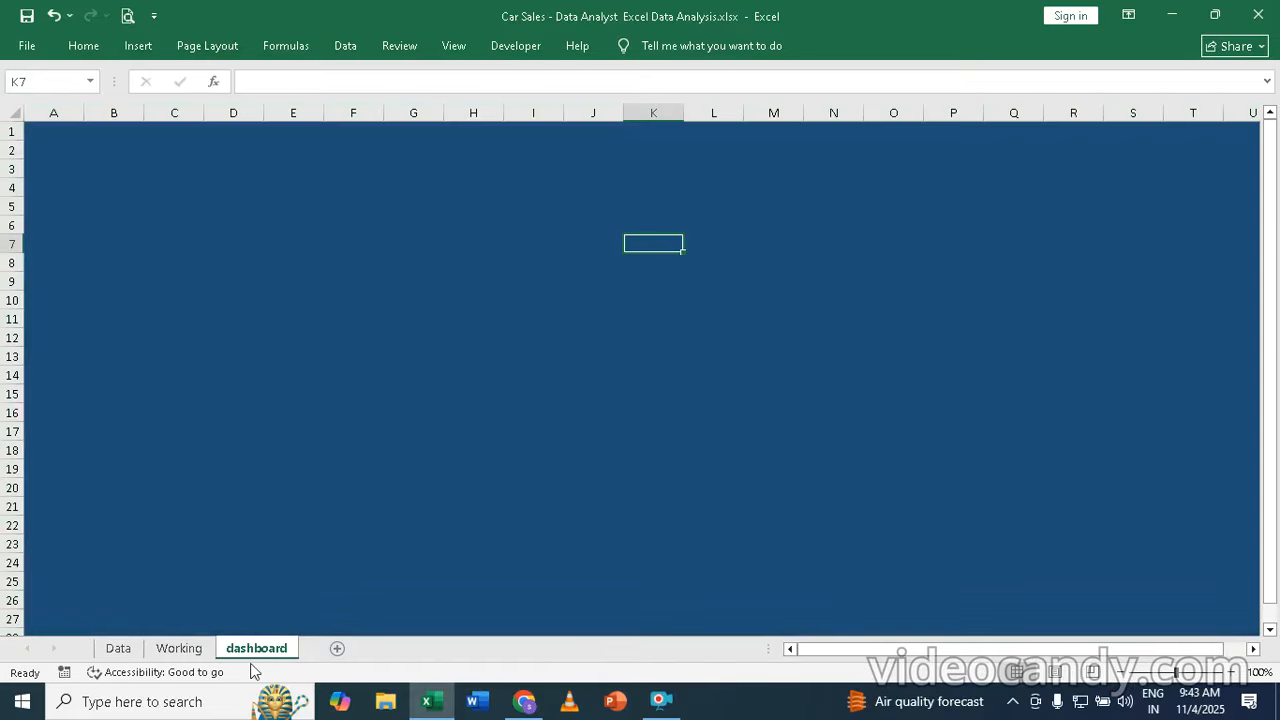
- Insert a Clustered Column PivotChart from the Month PivotTable on the Working sheet
left_click(192, 650)
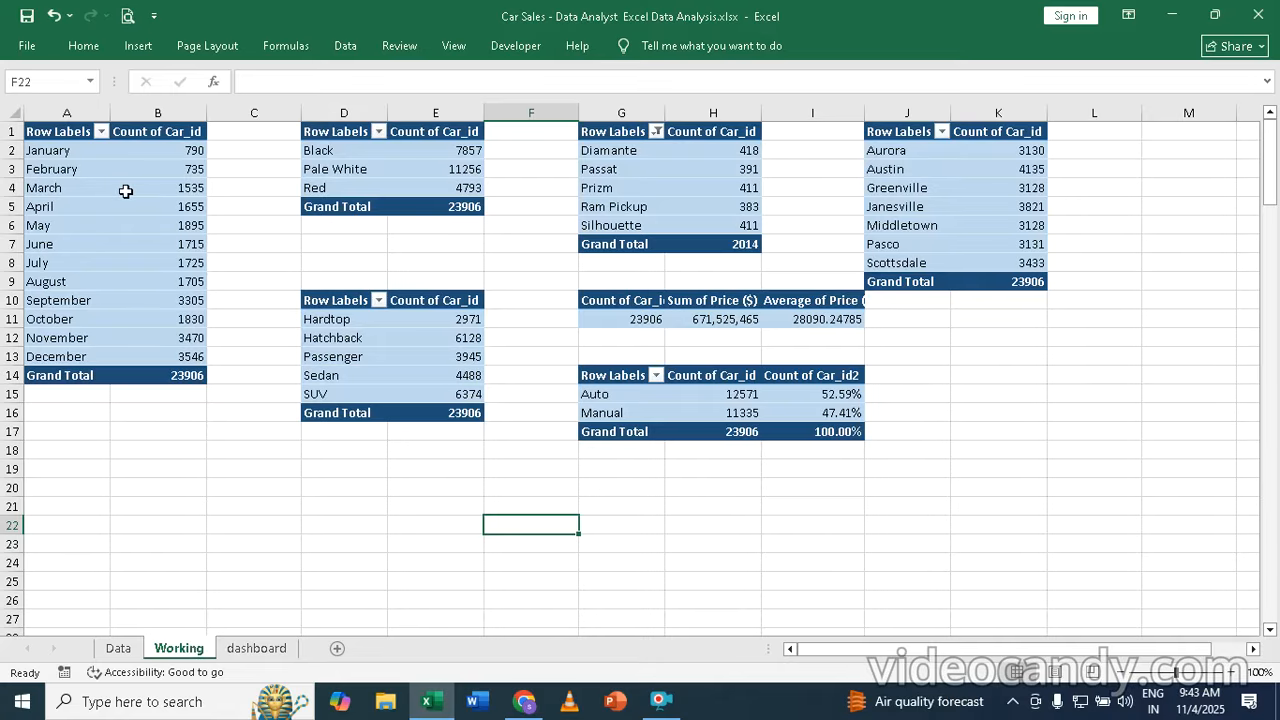
mouse_move(125, 191)
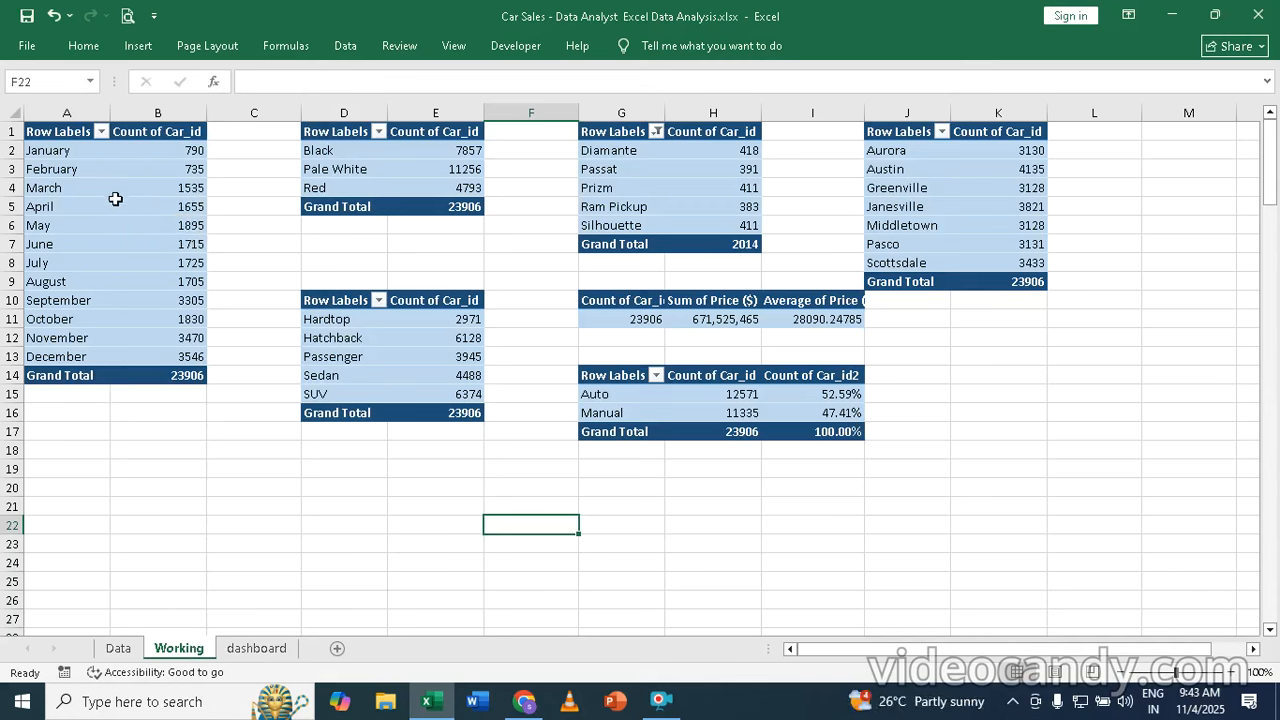
left_click(115, 203)
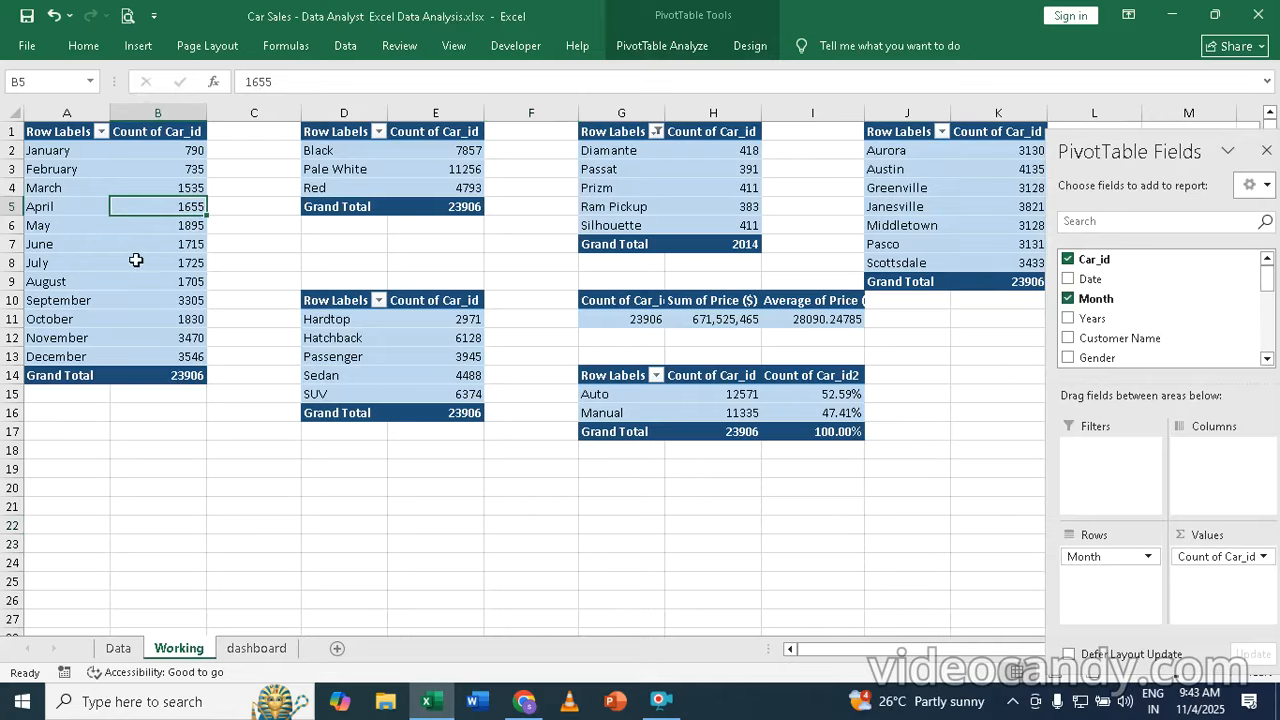
mouse_move(136, 260)
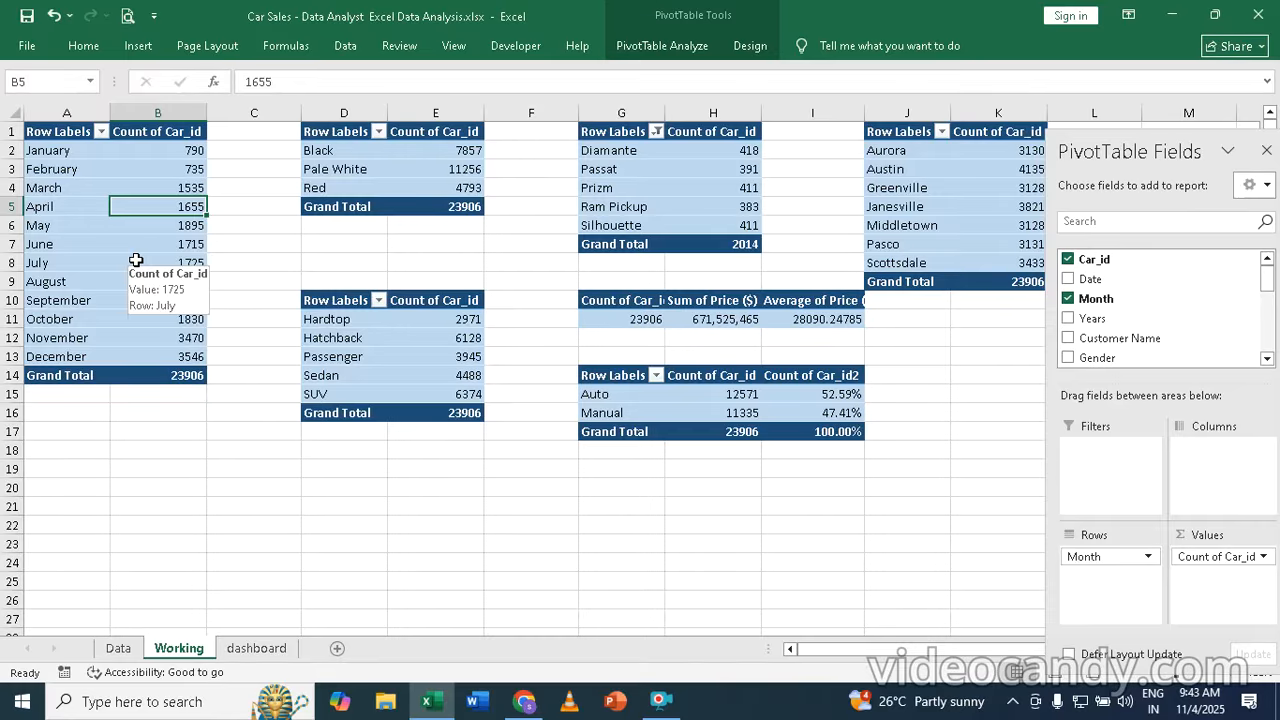
left_click(138, 46)
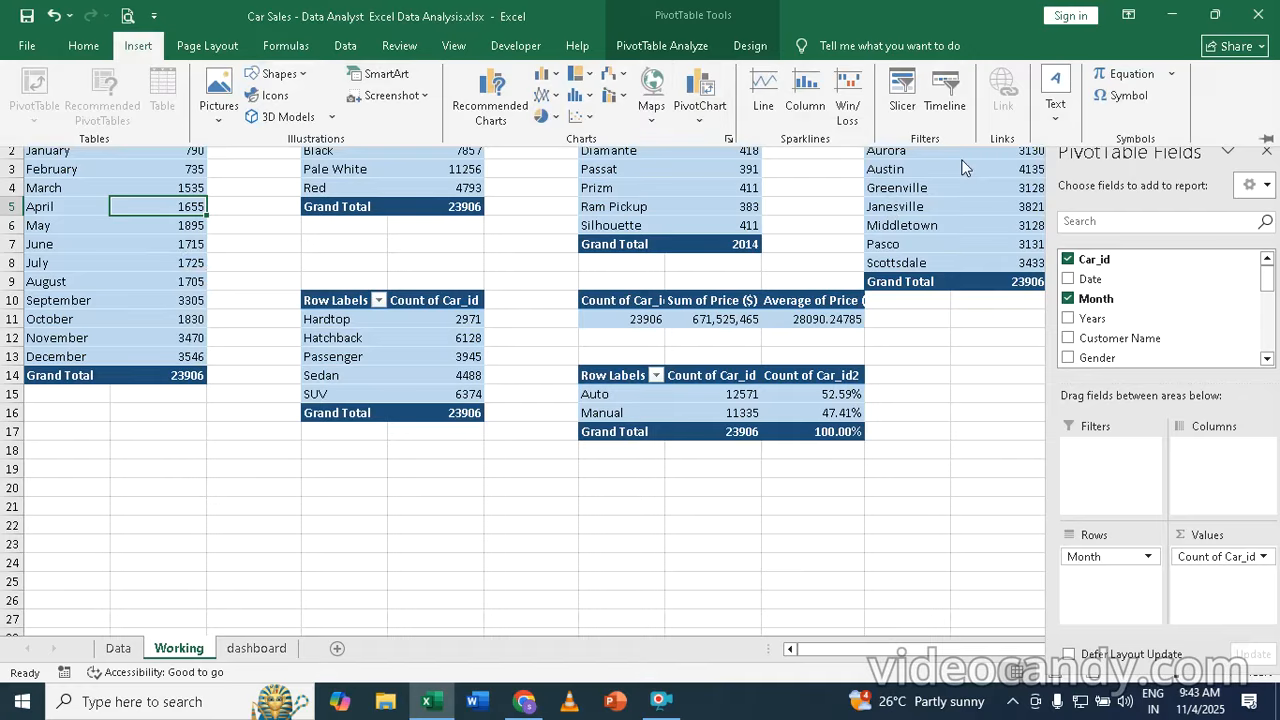
left_click(729, 139)
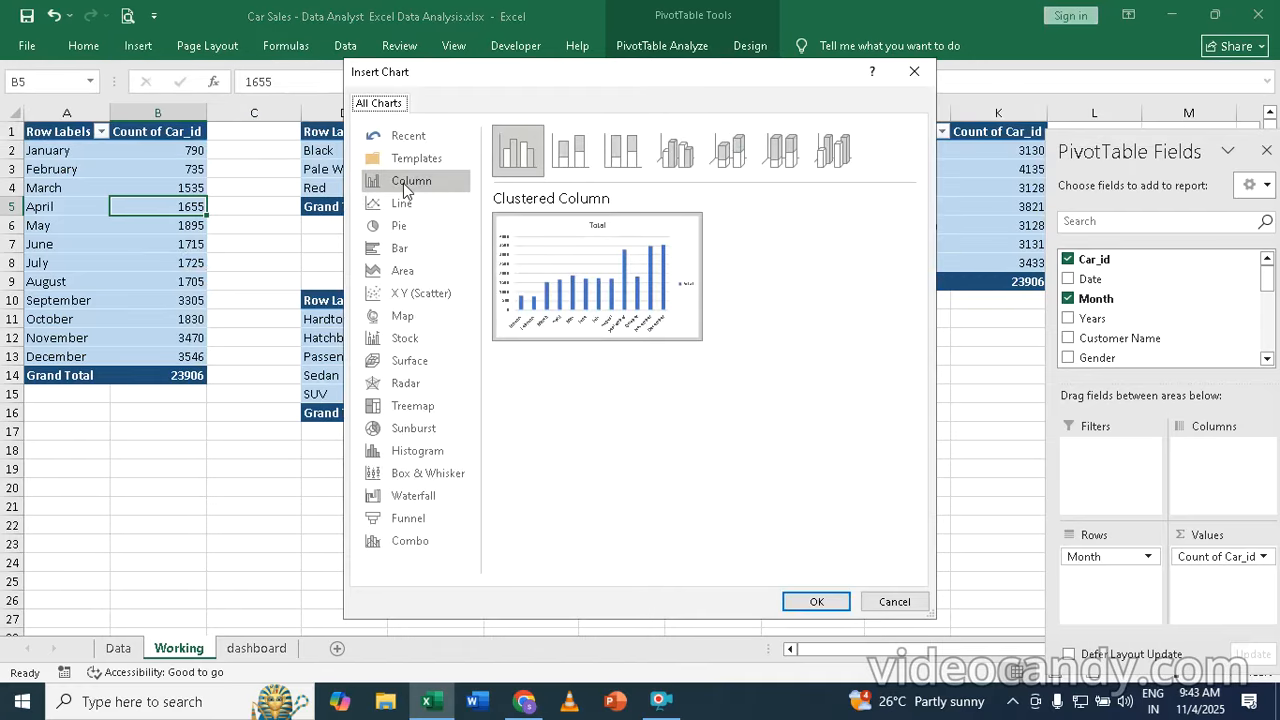
left_click(530, 161)
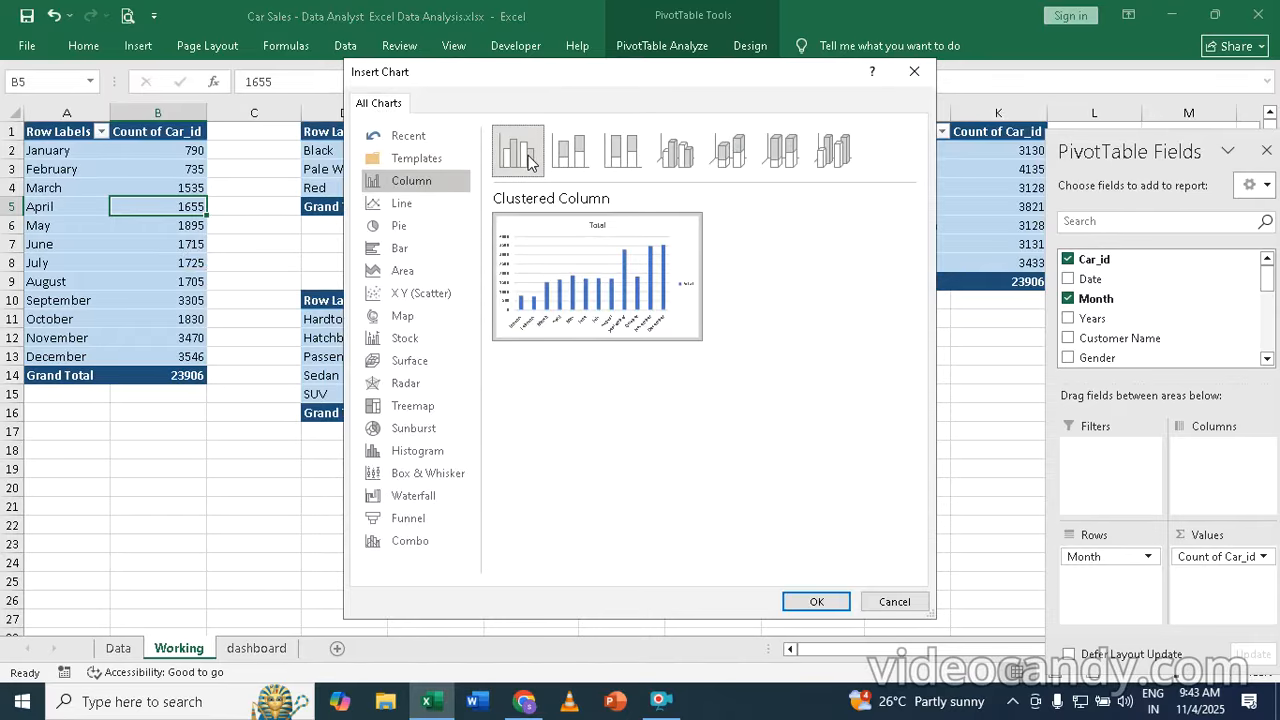
left_click(817, 601)
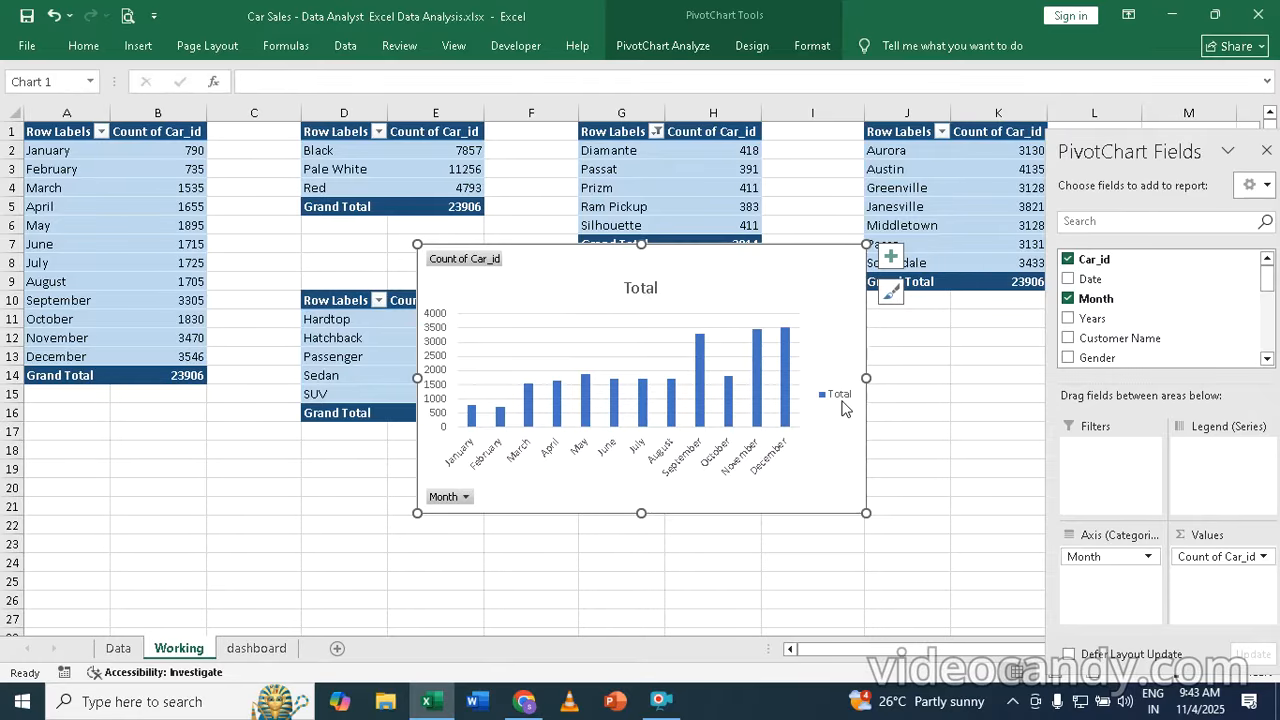
- Delete the legend from the monthly column chart and hide all its field buttons
left_click(841, 404)
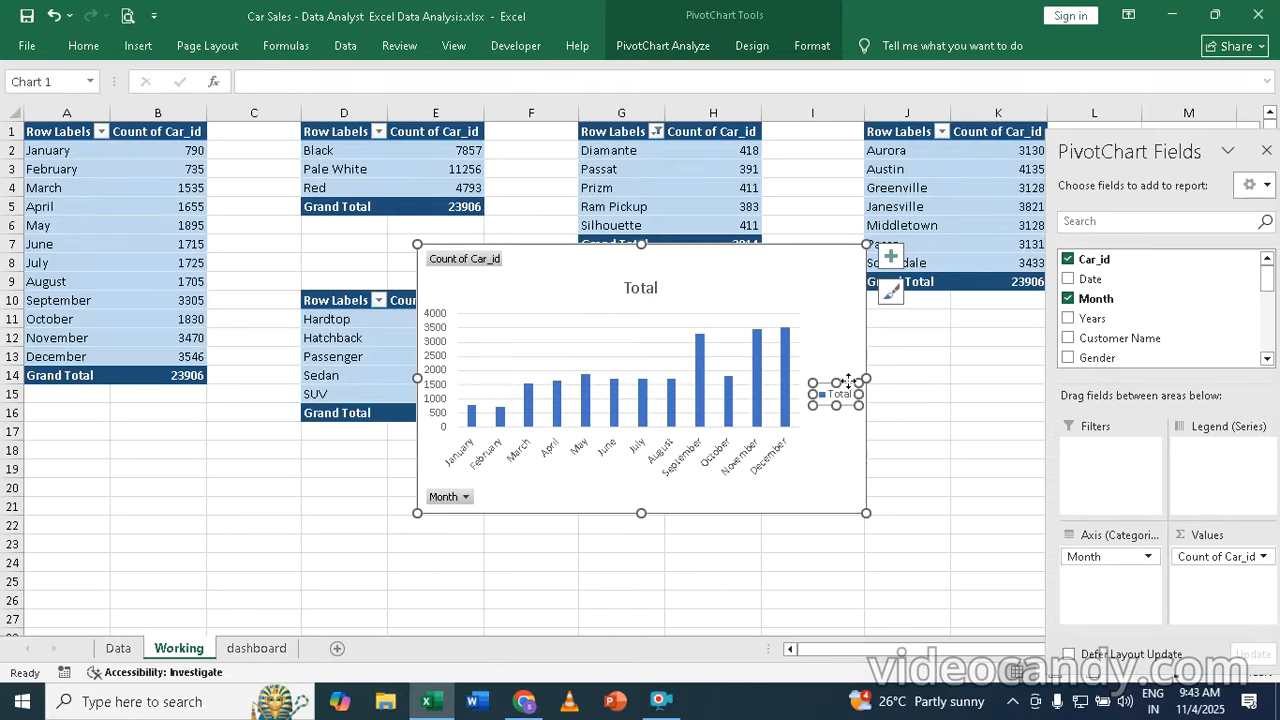
key("Delete")
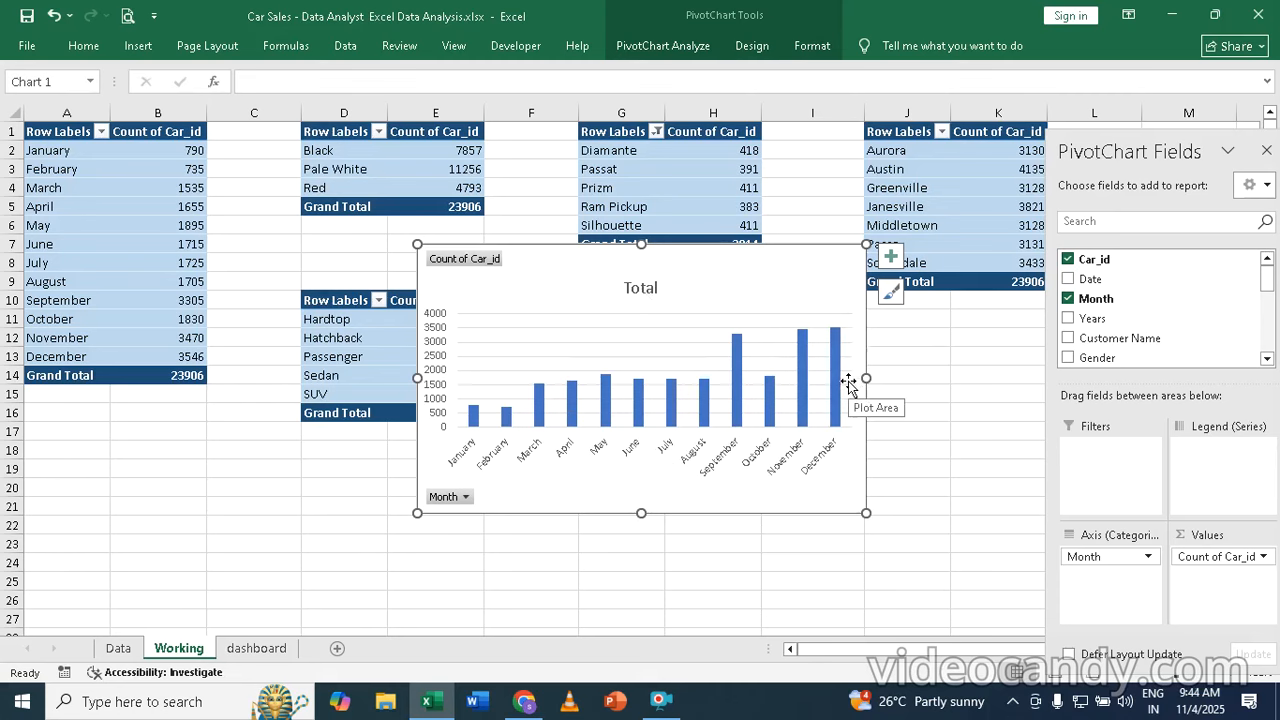
right_click(470, 263)
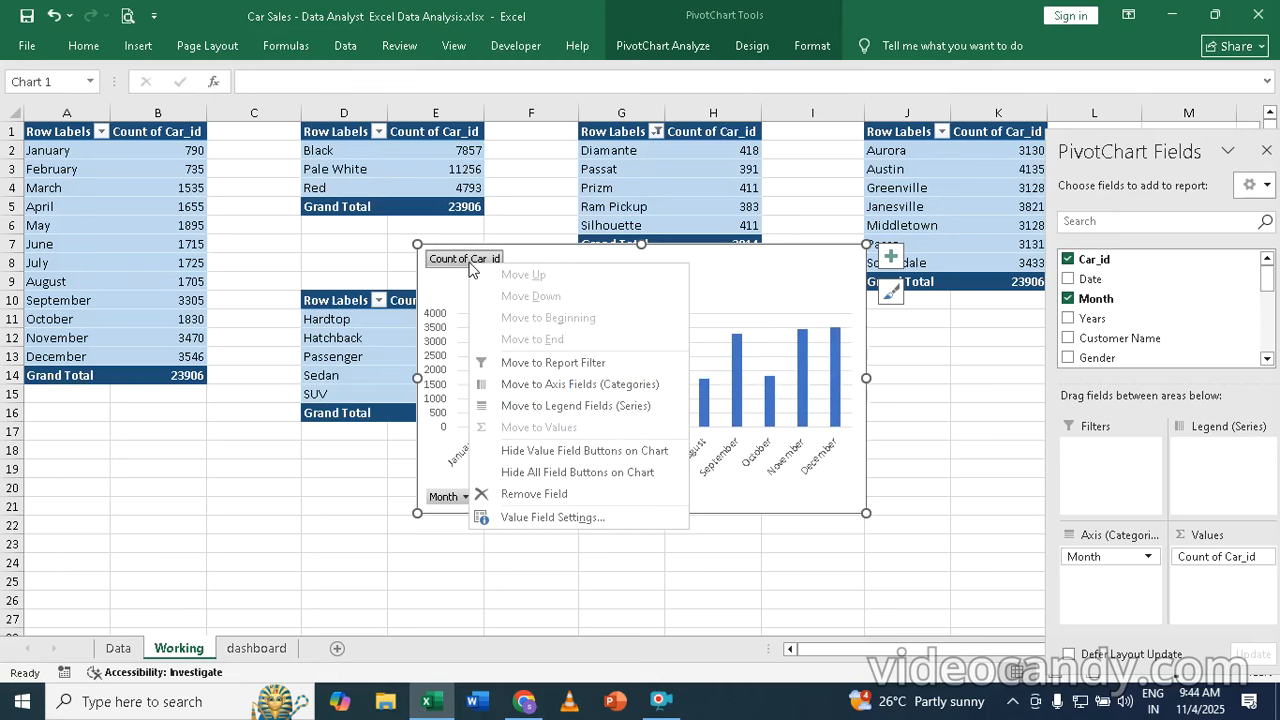
left_click(617, 475)
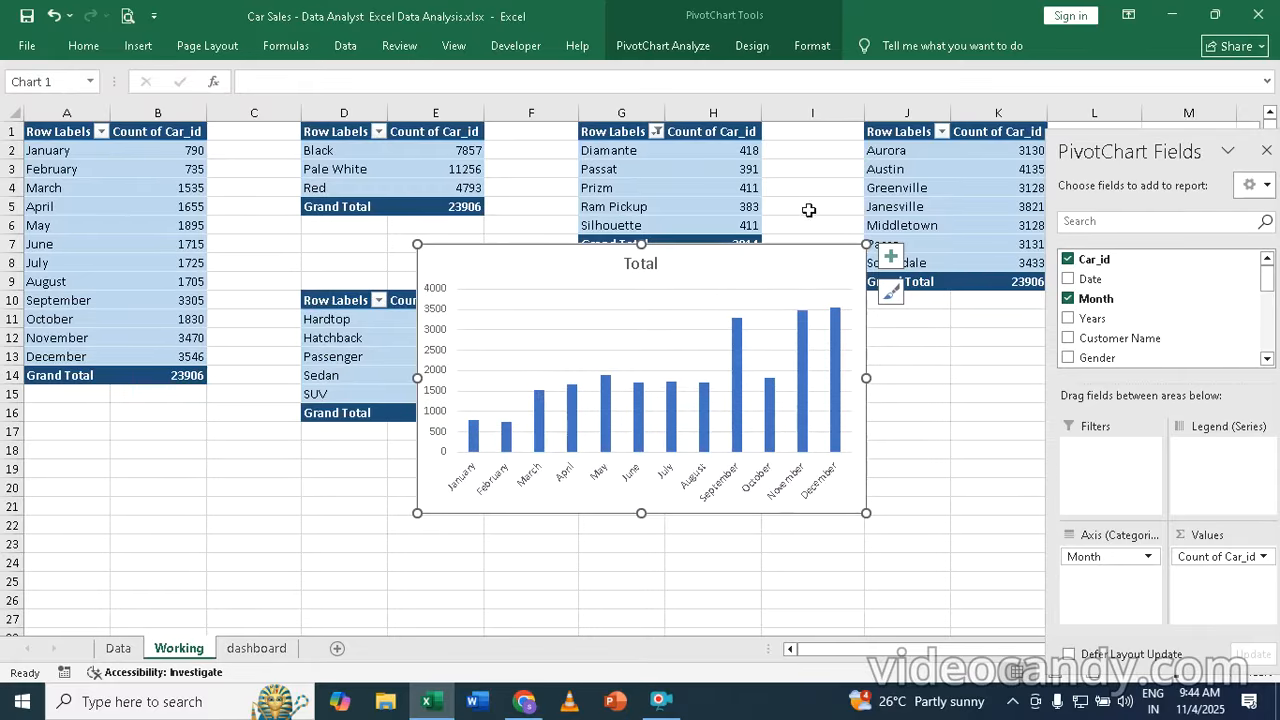
- Move the monthly column chart below the PivotTables and change its title to "Monthly Sales"
left_click_drag(531, 249, 194, 423)
left_click(336, 444)
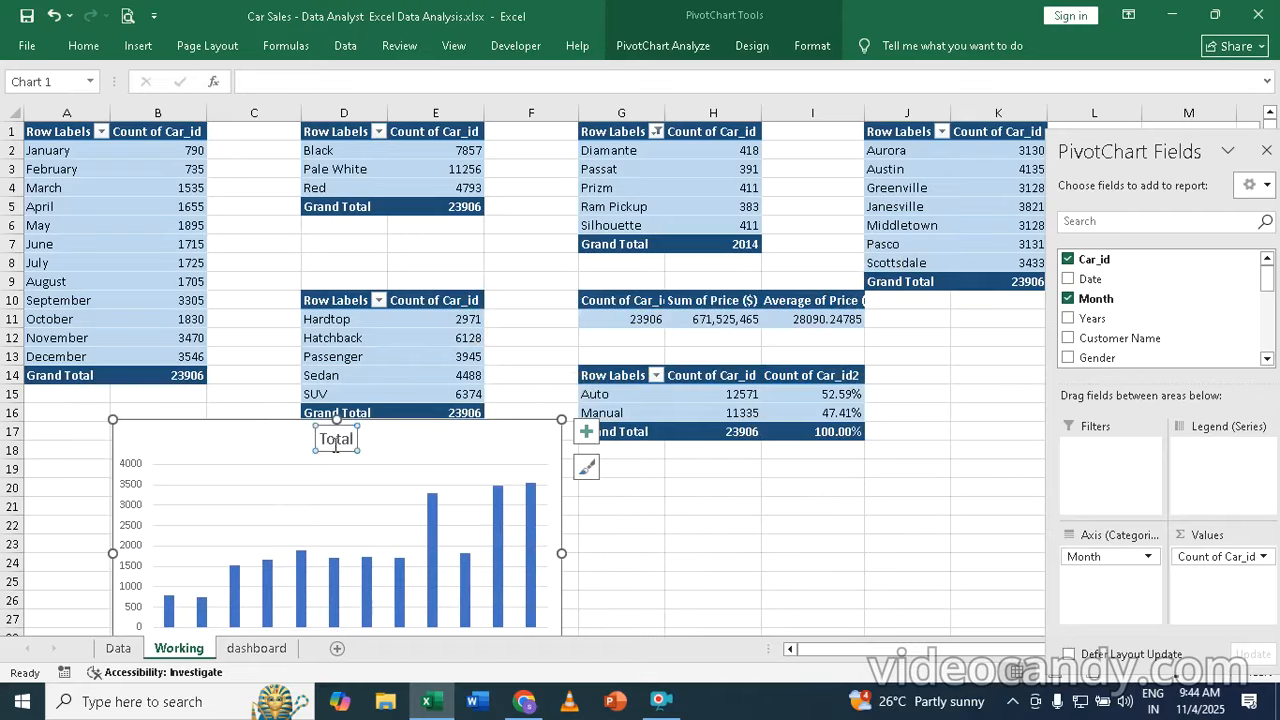
double_click(337, 438)
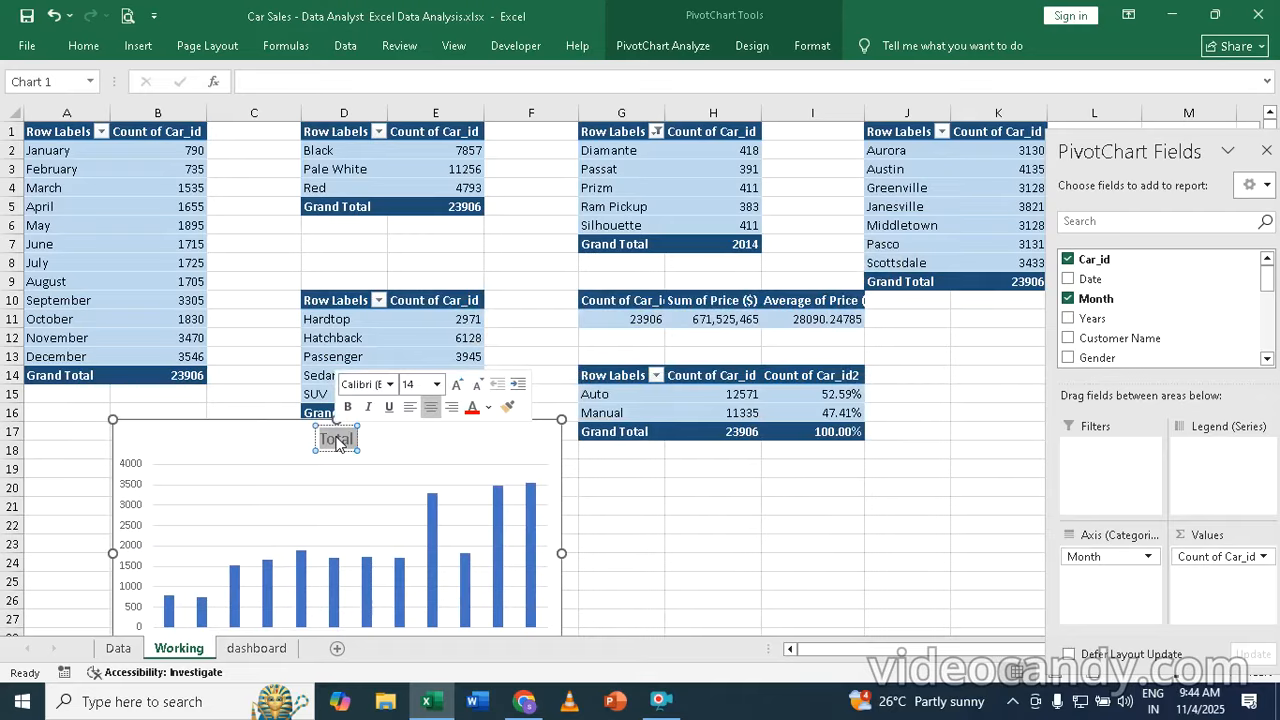
type("Month")
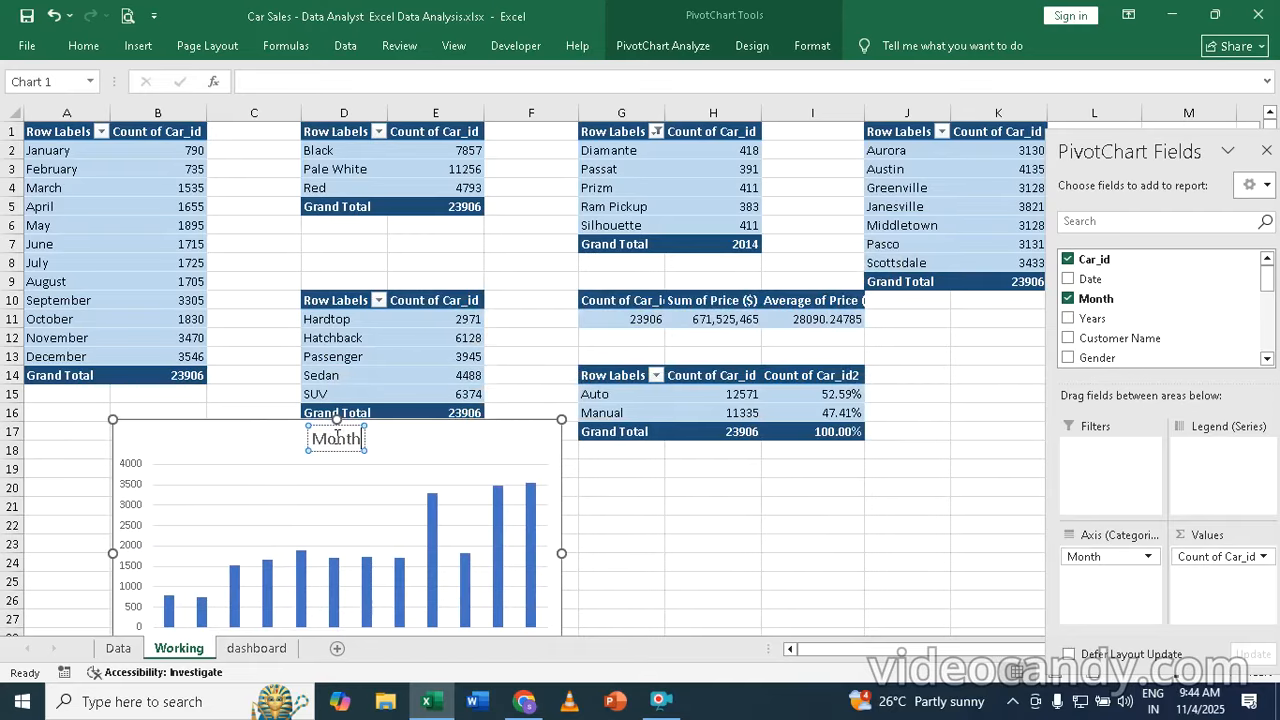
type("ly Sales")
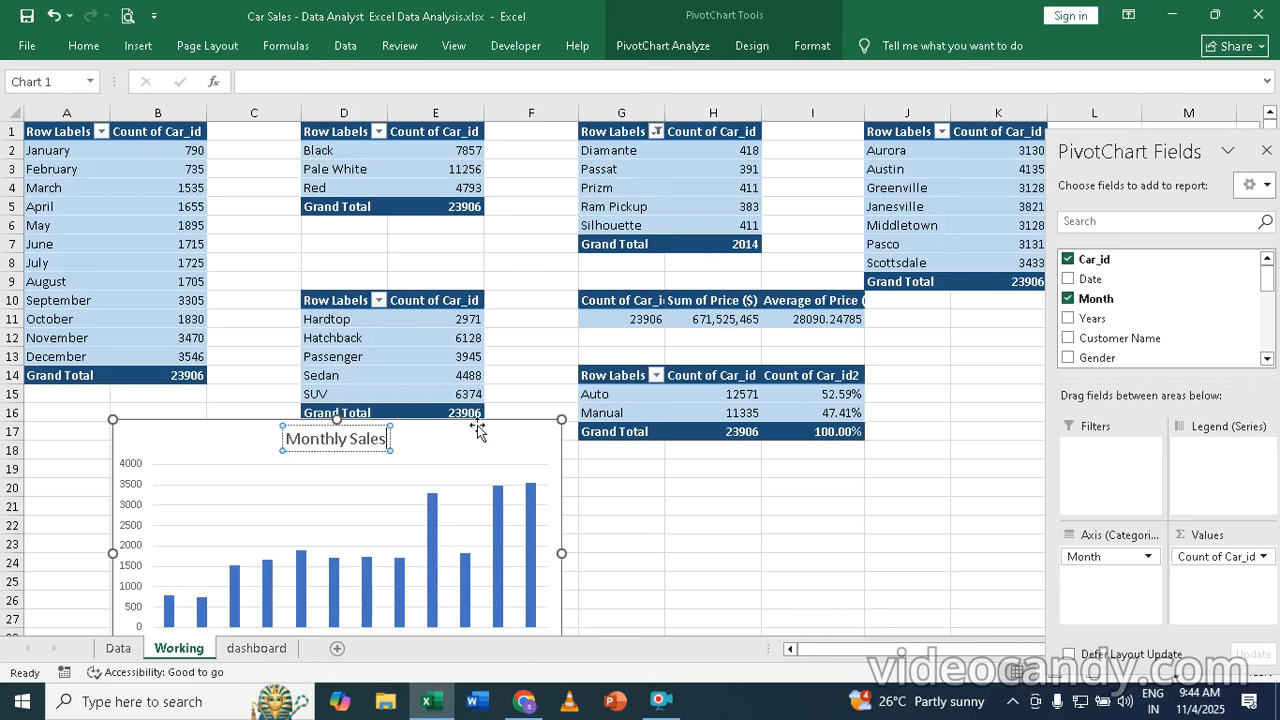
left_click(508, 420)
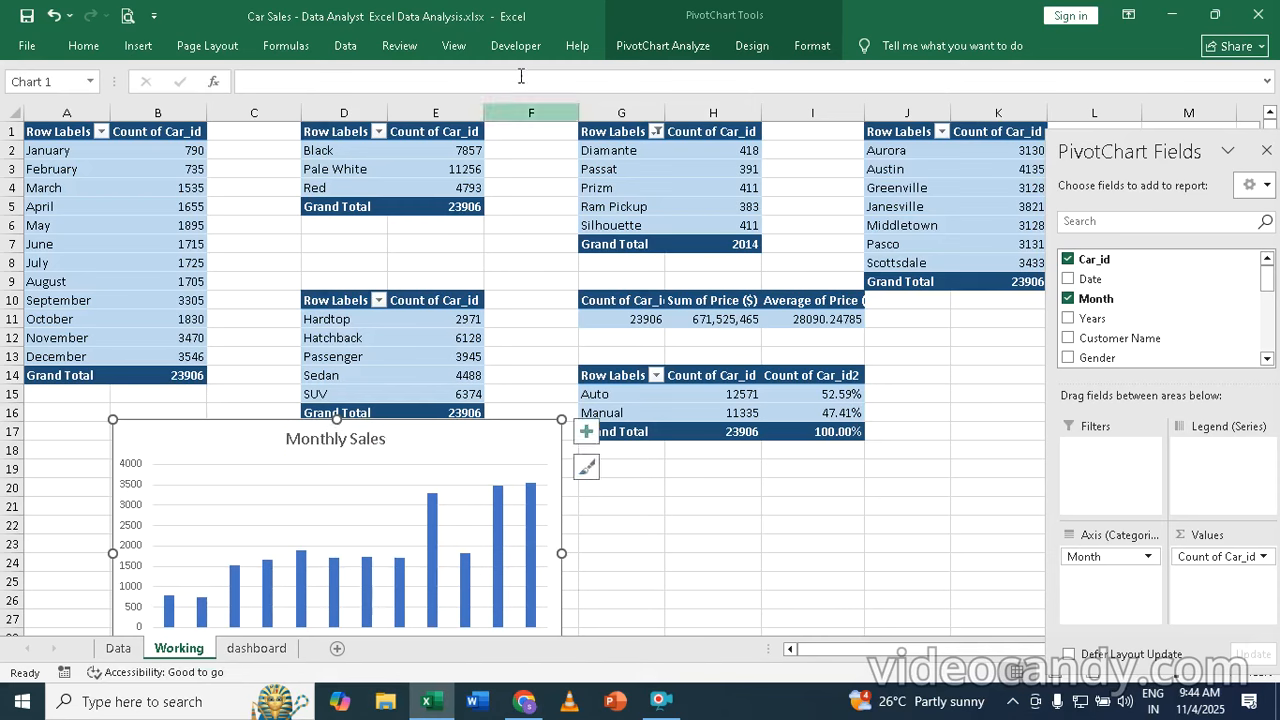
- Apply the dark gray chart style to the Monthly Sales chart, then shrink it and place it below the Month PivotTable
left_click(753, 47)
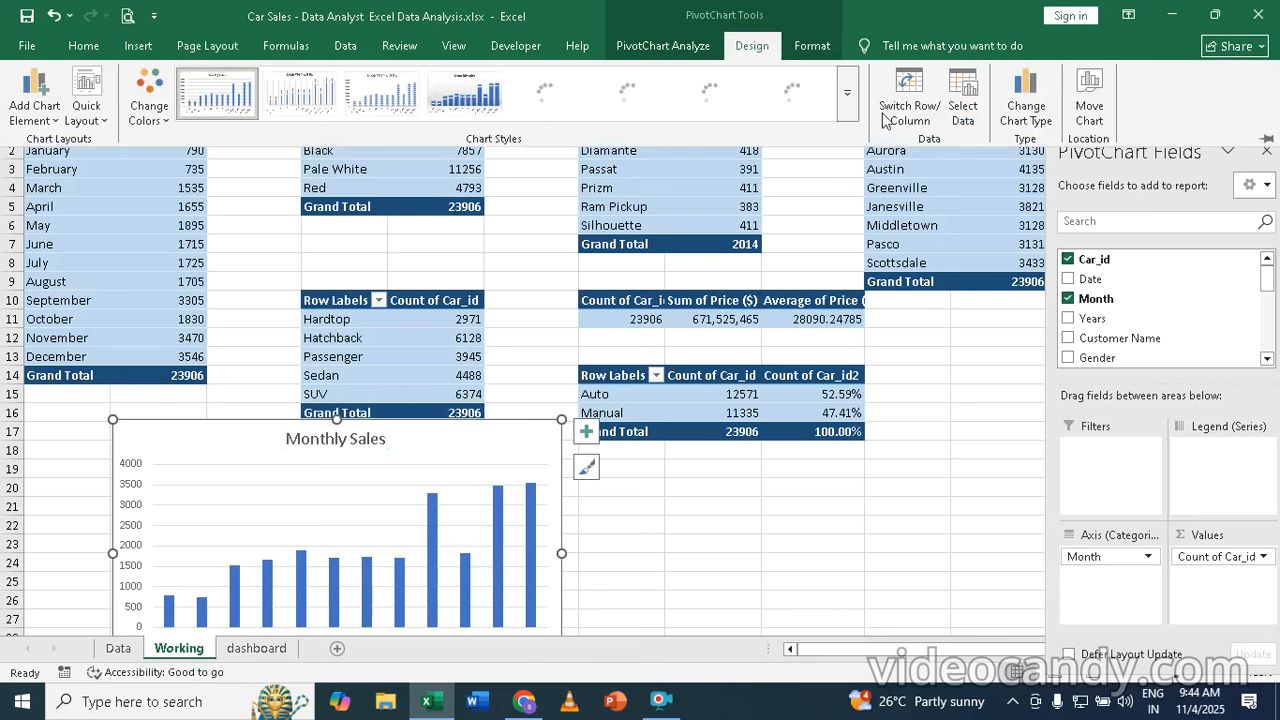
left_click(847, 97)
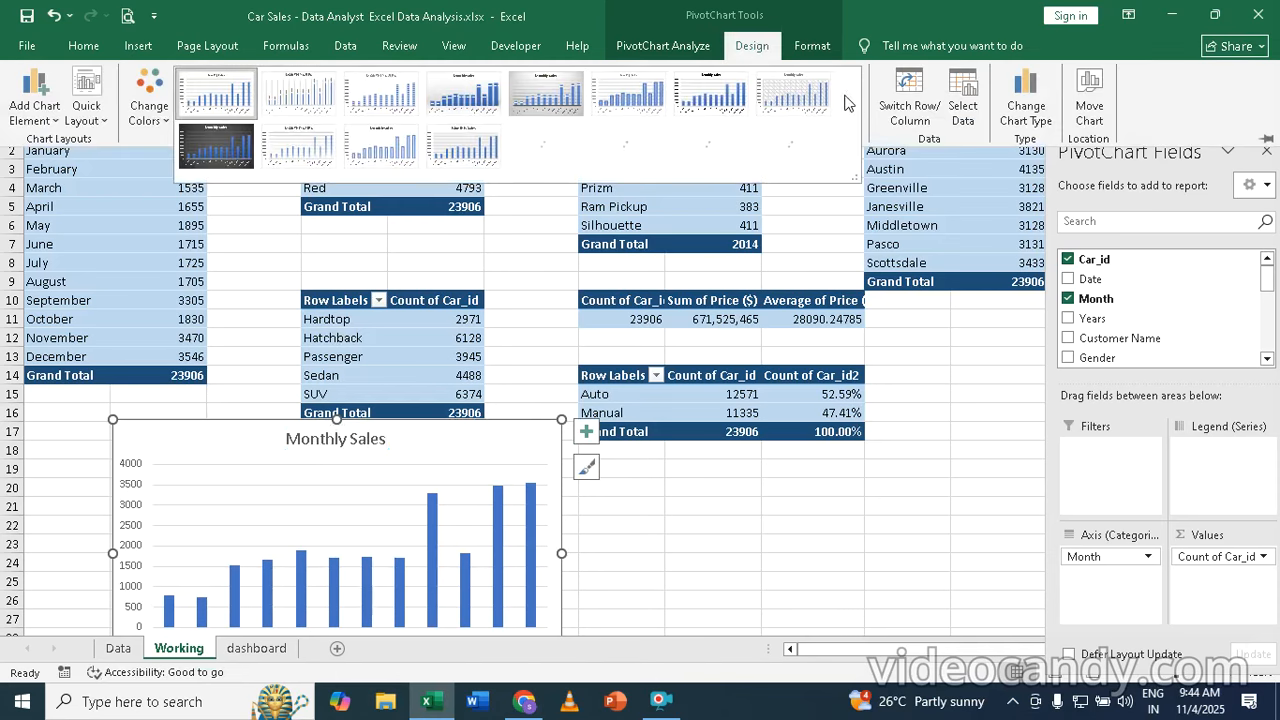
left_click(216, 148)
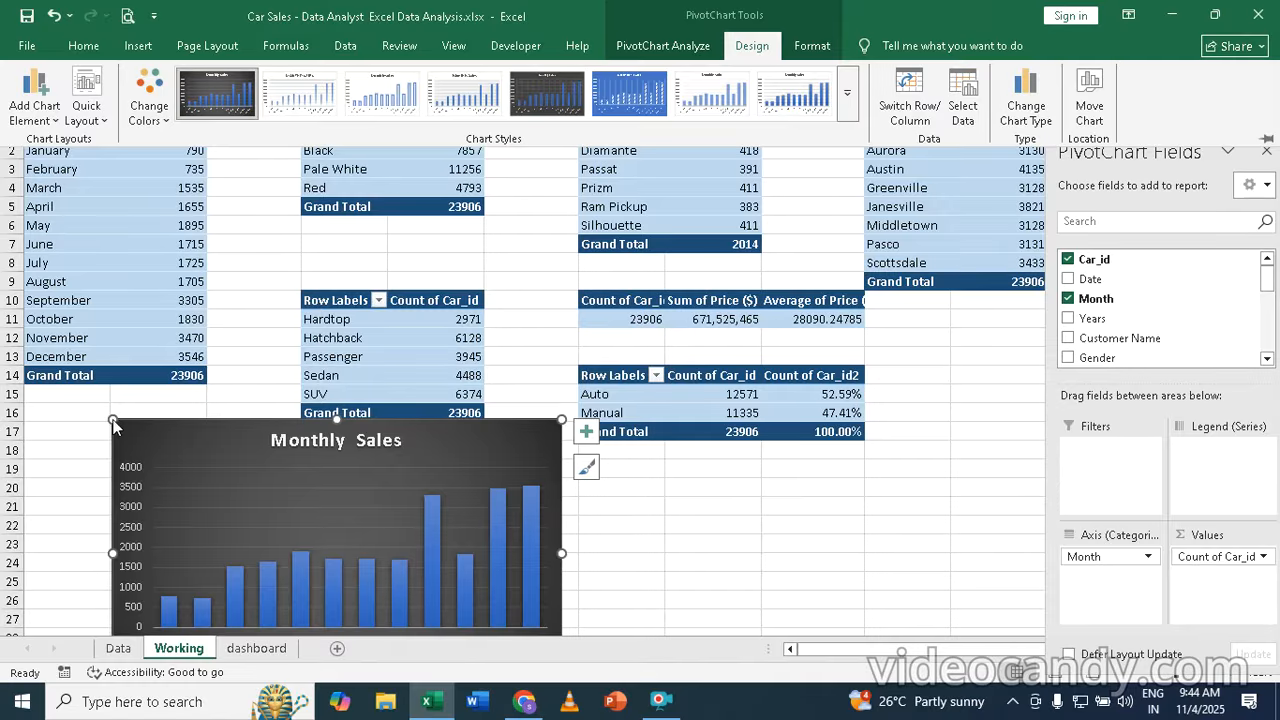
left_click_drag(115, 427, 150, 452)
left_click_drag(203, 486, 99, 447)
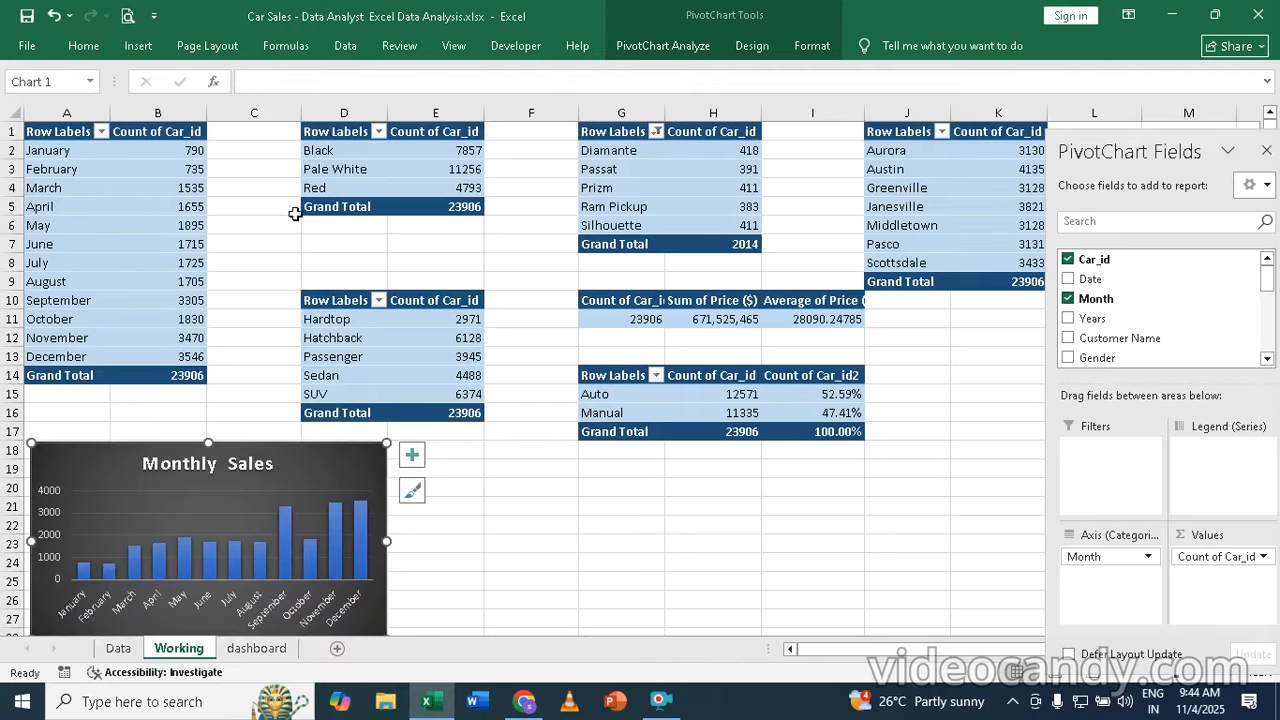
- Insert a 3-D Pie PivotChart from the Color PivotTable
left_click(446, 163)
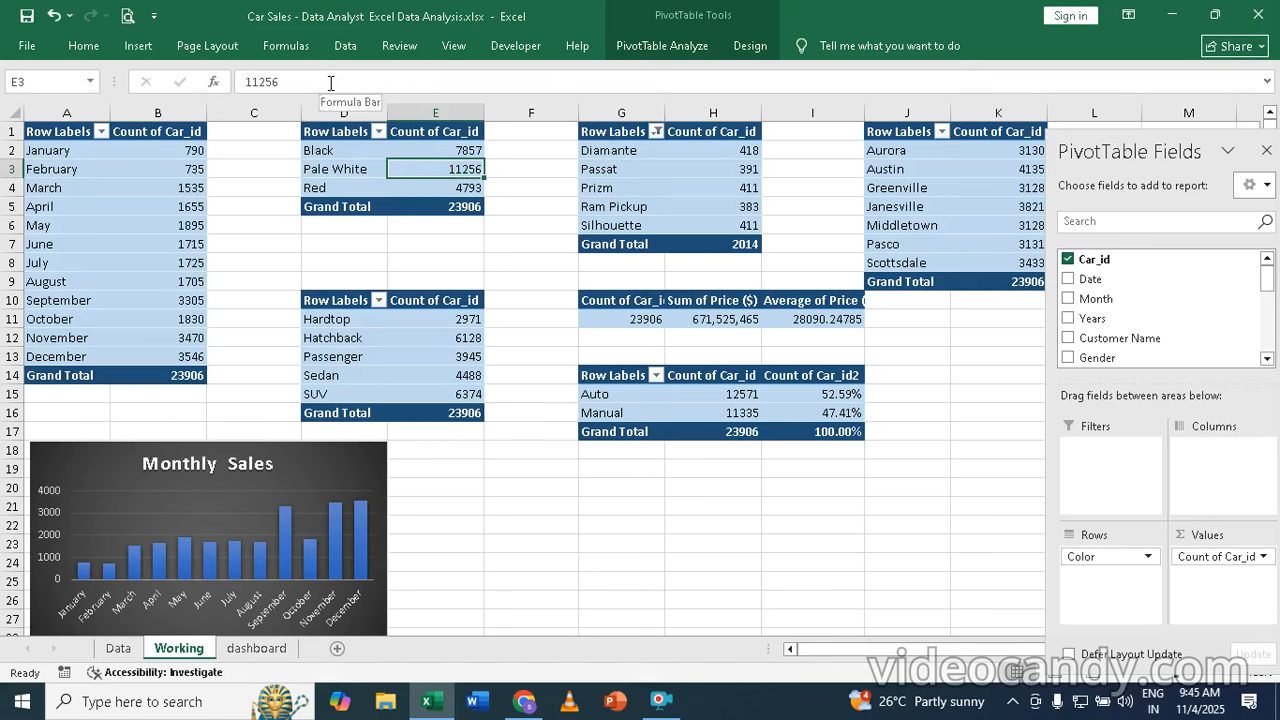
left_click(131, 44)
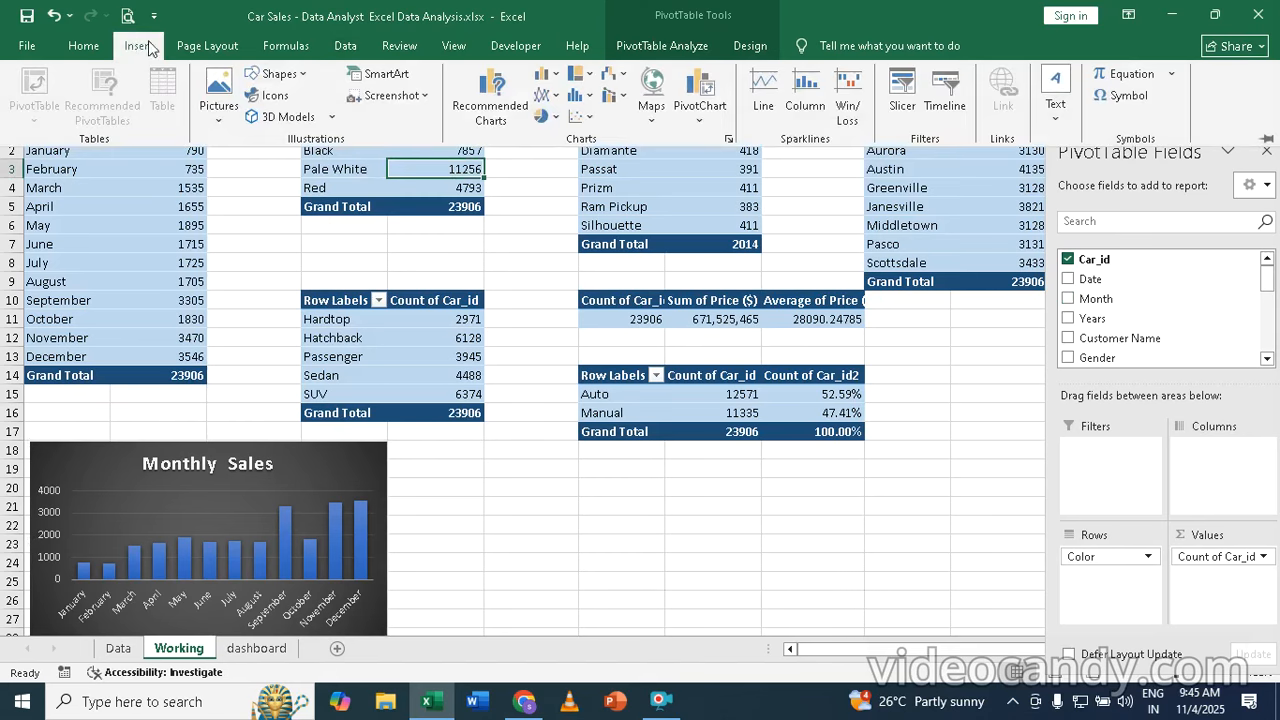
left_click(729, 143)
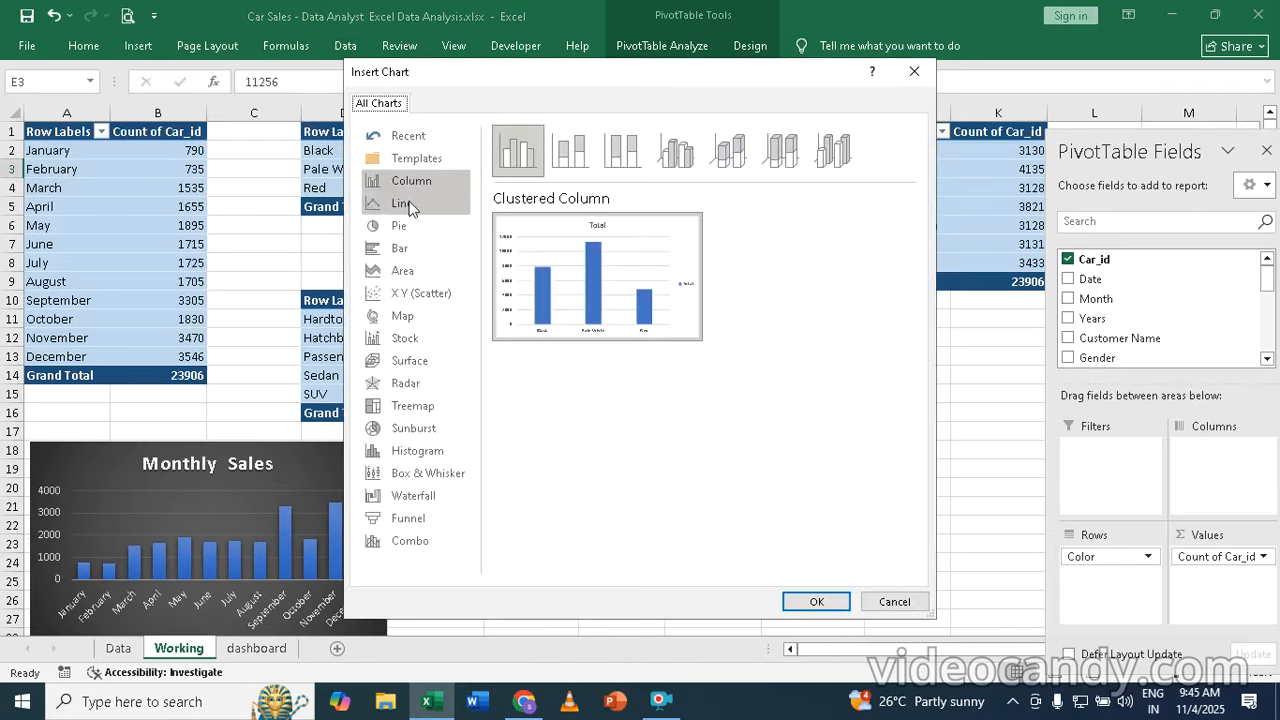
left_click(399, 225)
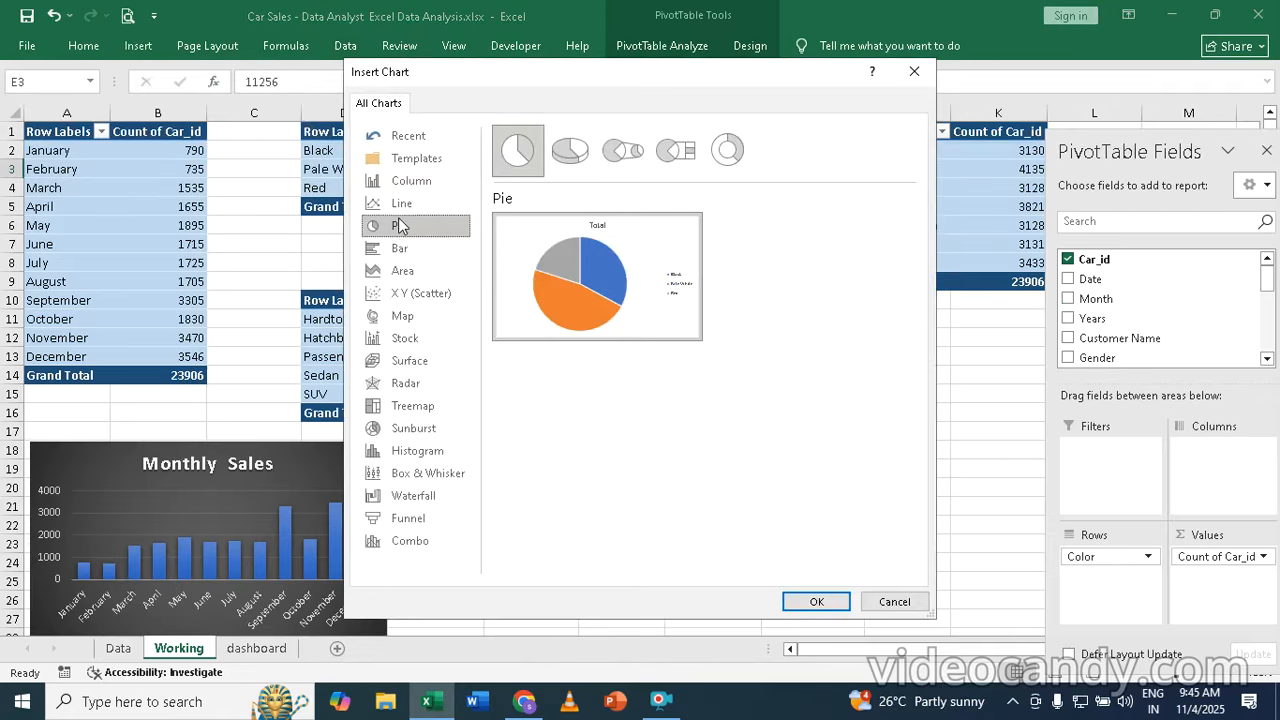
left_click(572, 150)
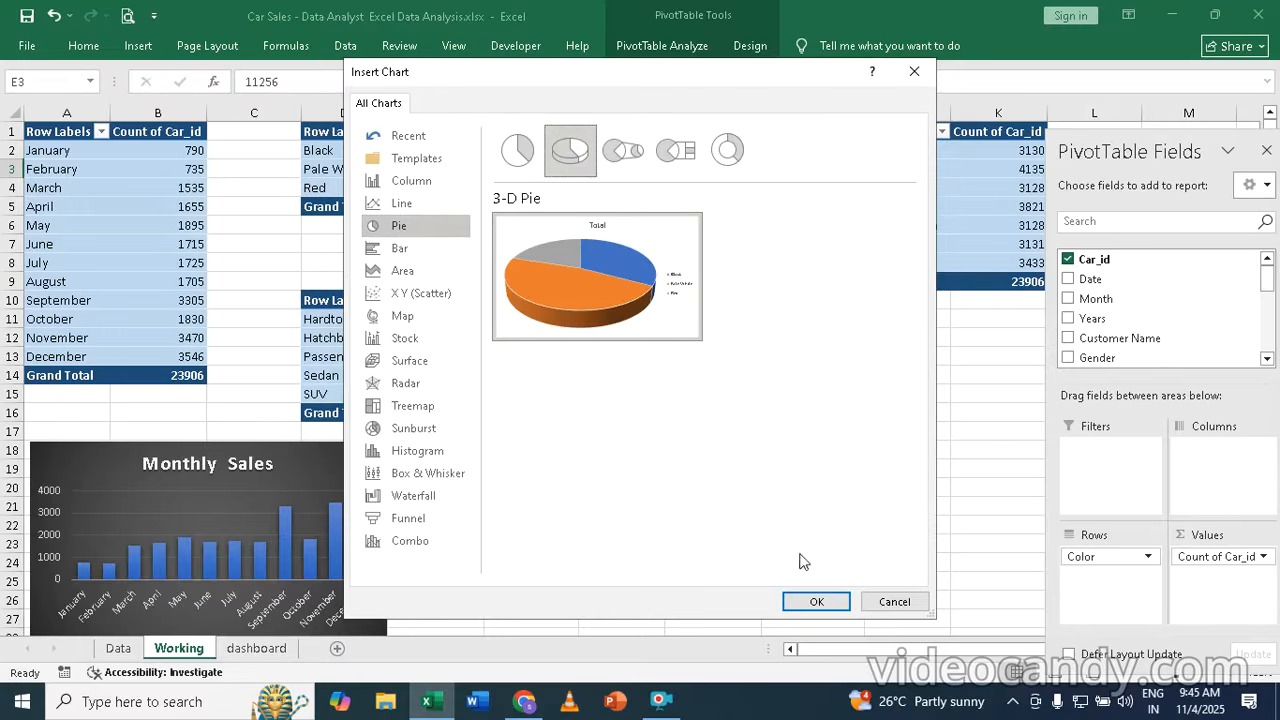
left_click(816, 601)
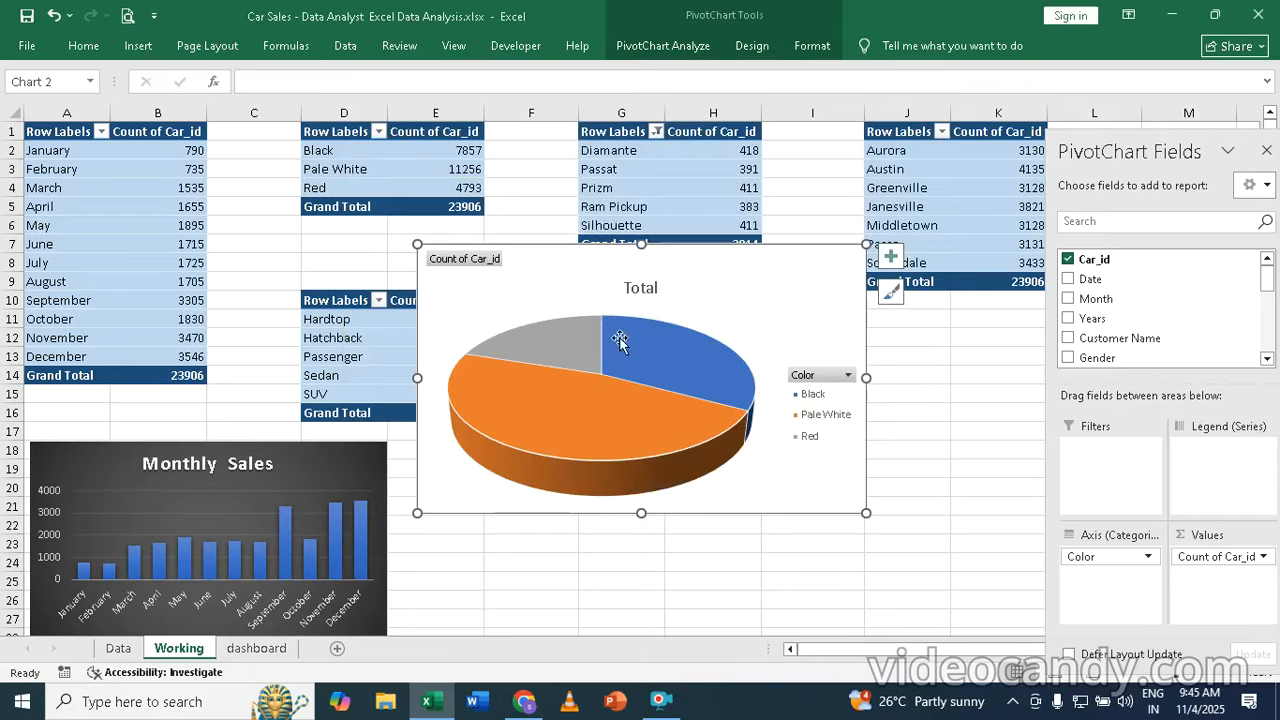
- Hide all field buttons on the color pie chart and select the Monthly Sales chart
right_click(457, 266)
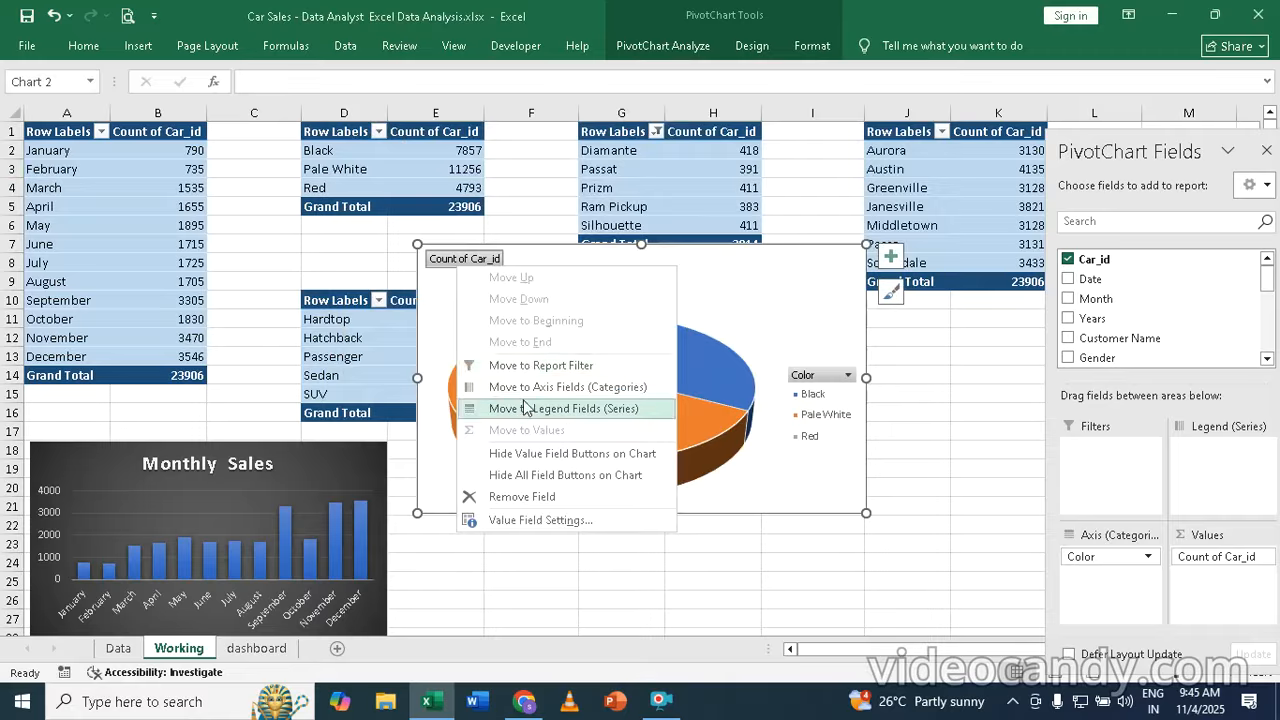
left_click(545, 476)
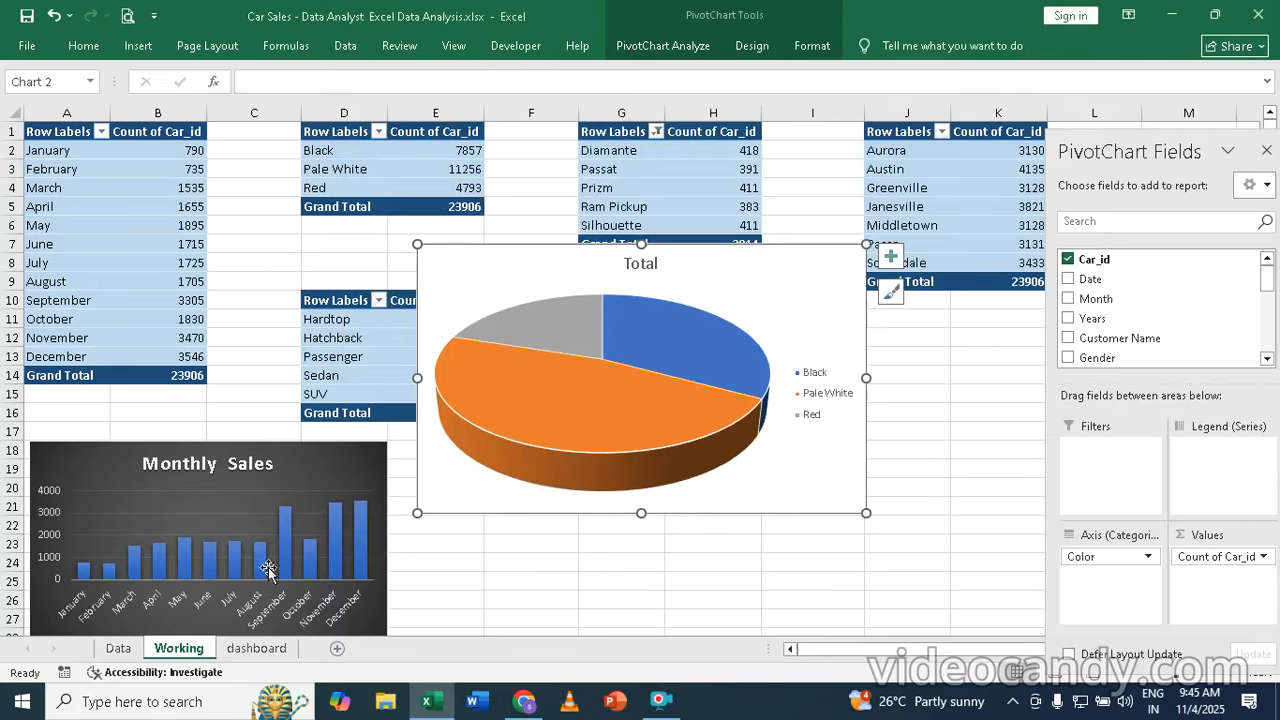
left_click(260, 446)
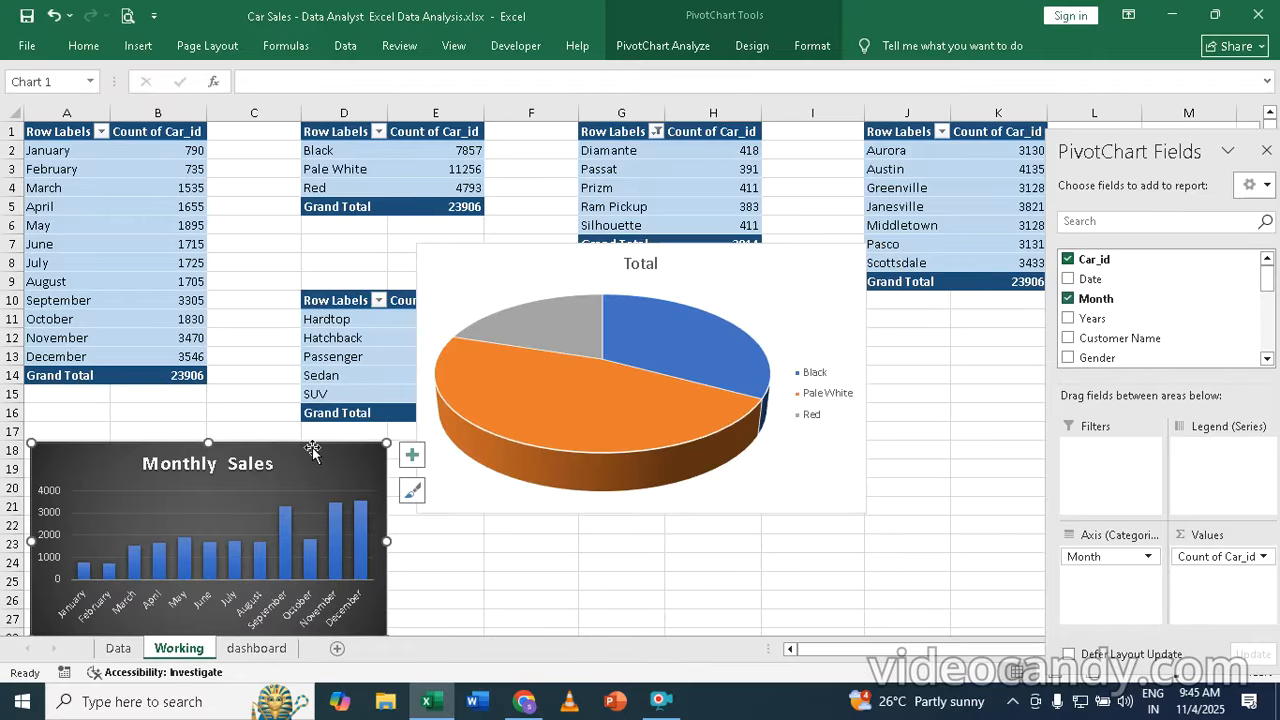
- Add data labels to the Monthly Sales chart and to the color pie chart
left_click(413, 455)
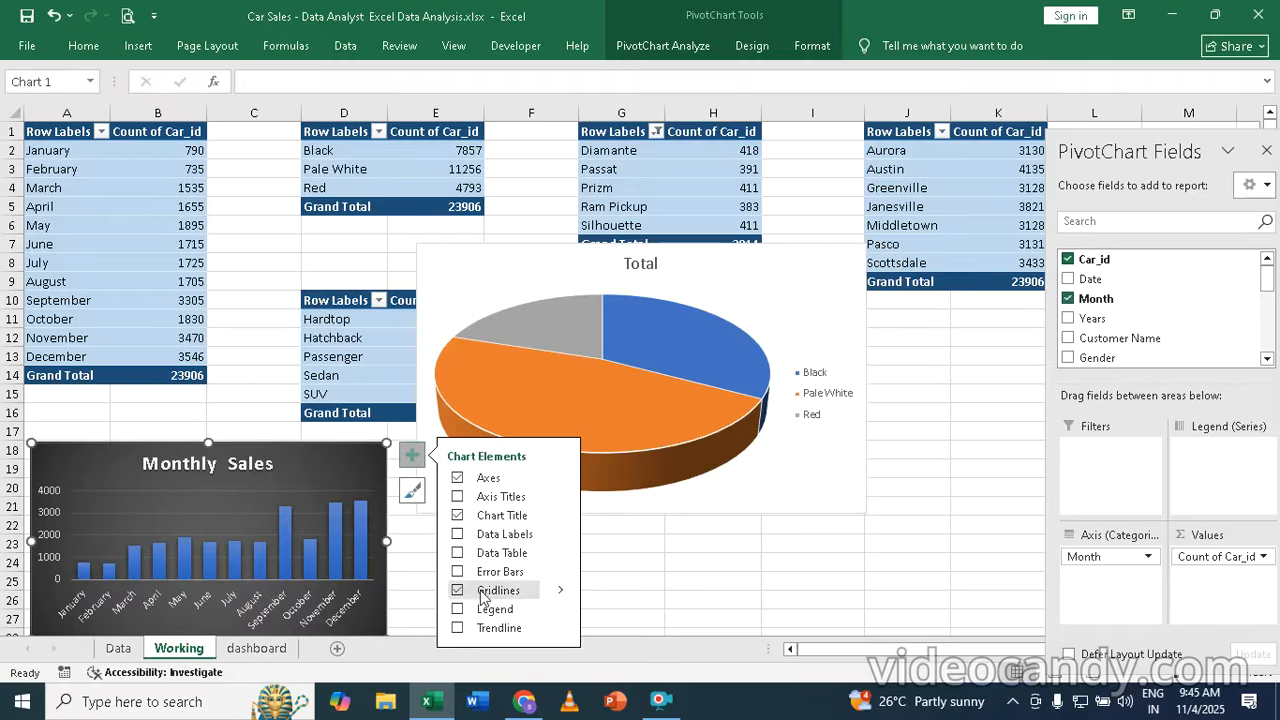
left_click(459, 536)
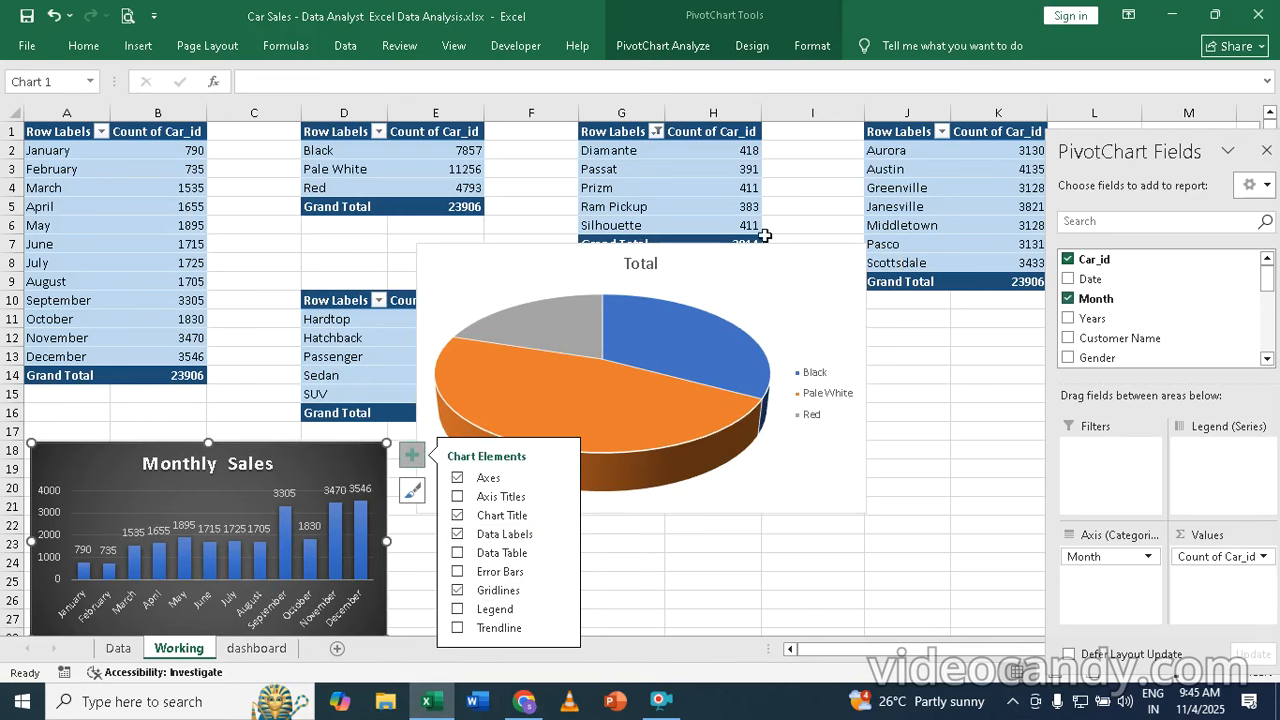
left_click(803, 250)
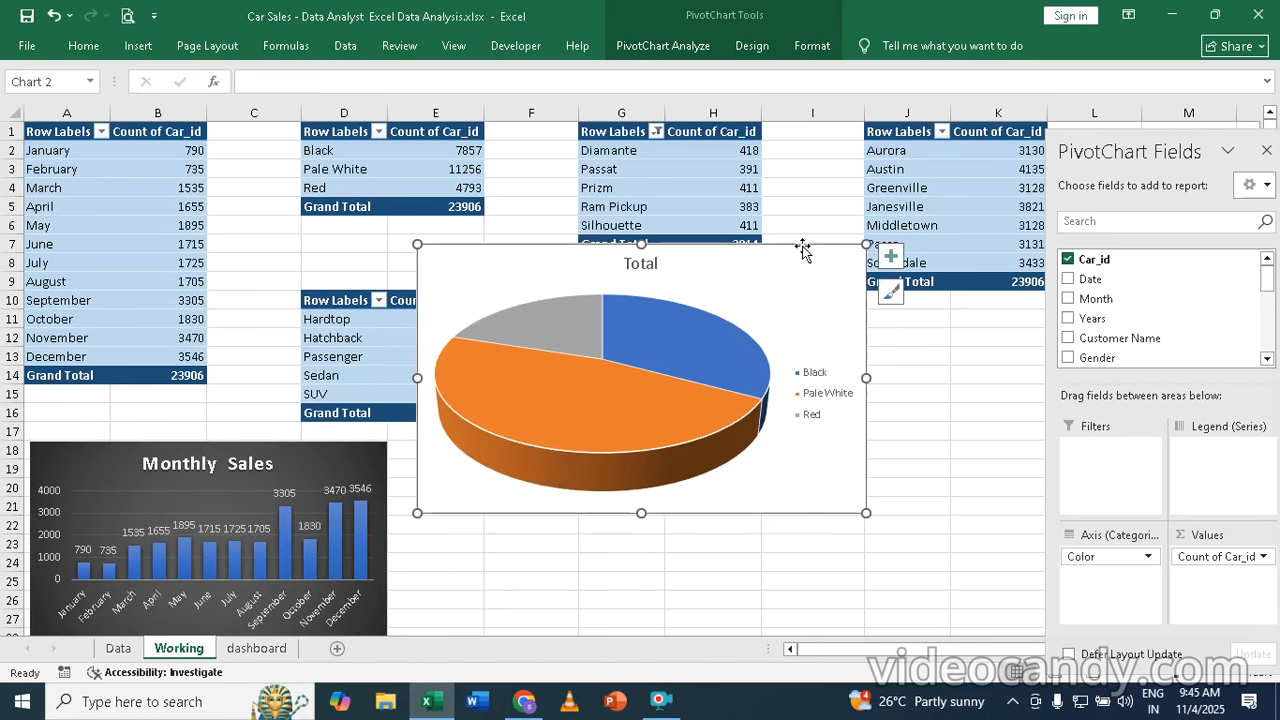
left_click(891, 257)
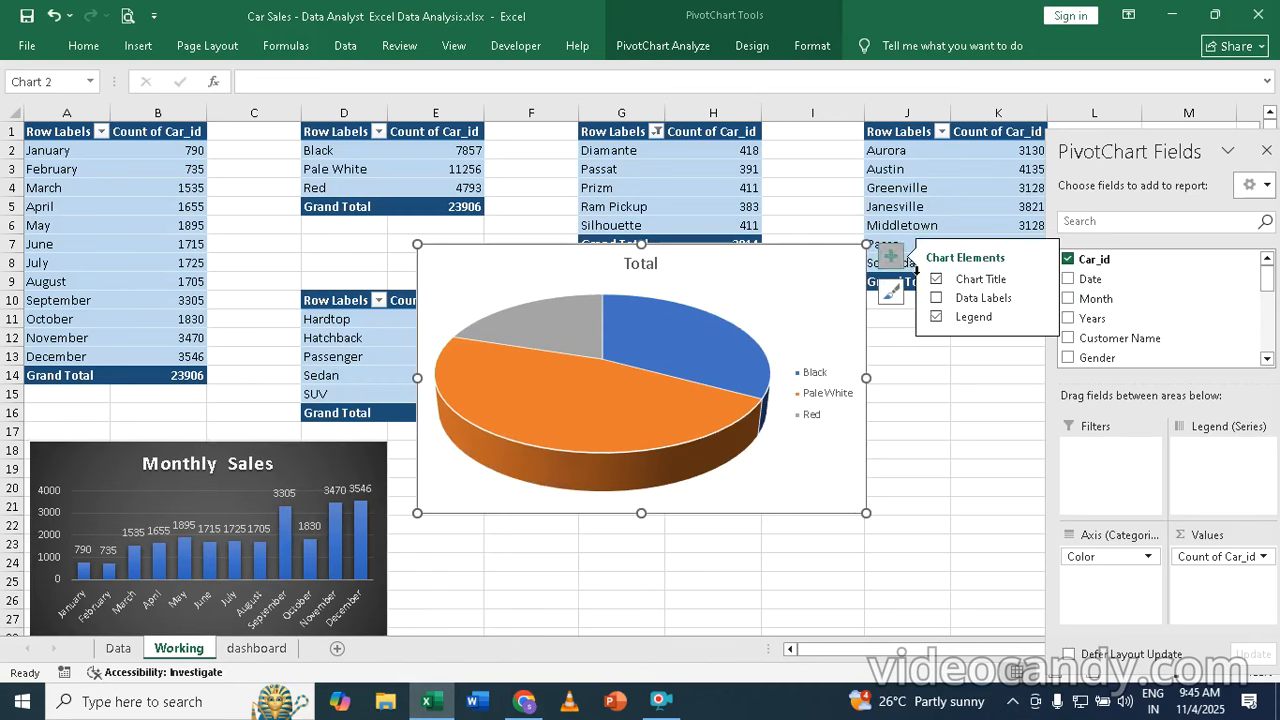
left_click(936, 298)
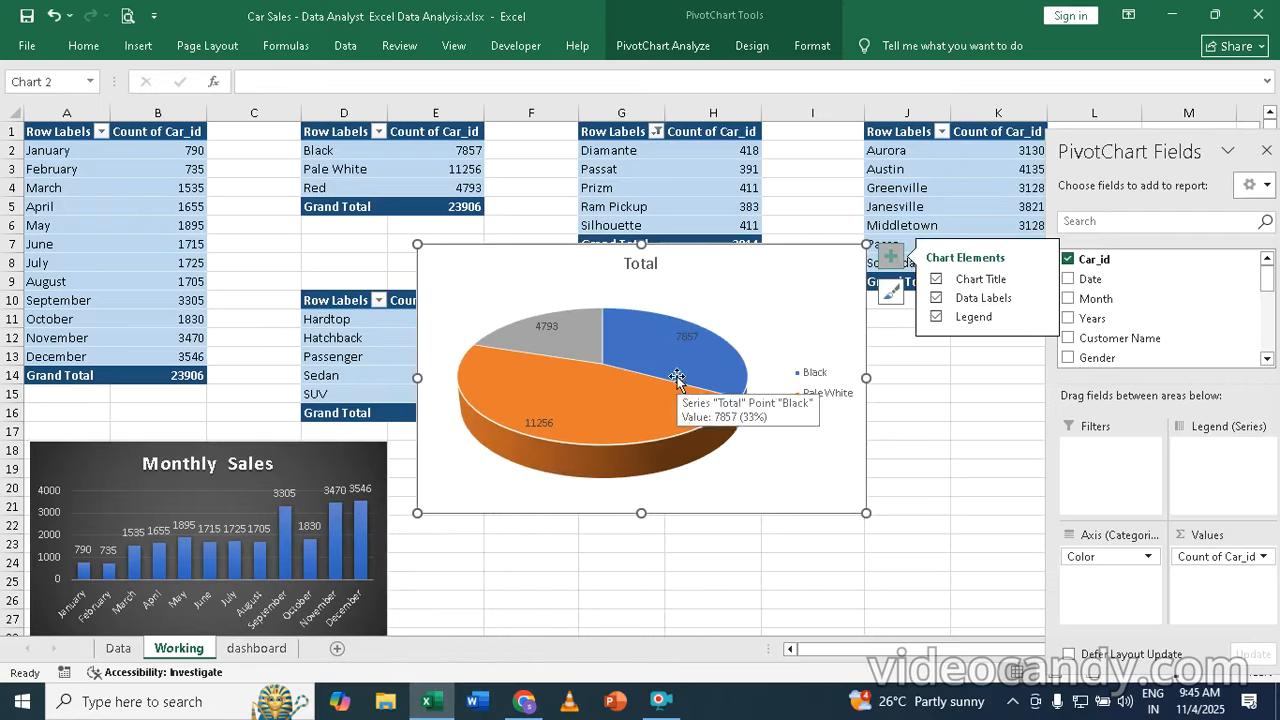
- Change the color pie chart's title to "Sales Analysis By Color" and apply the dark gray chart style to it
left_click(641, 263)
left_click(644, 264)
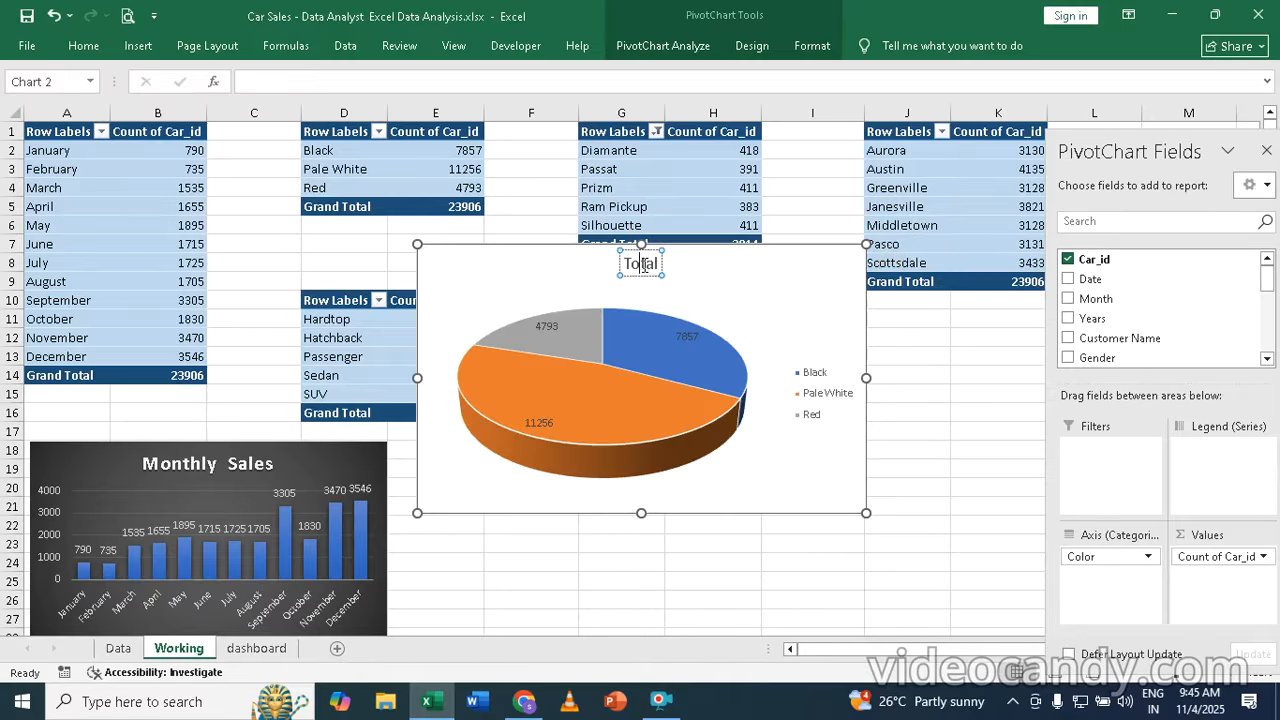
double_click(643, 264)
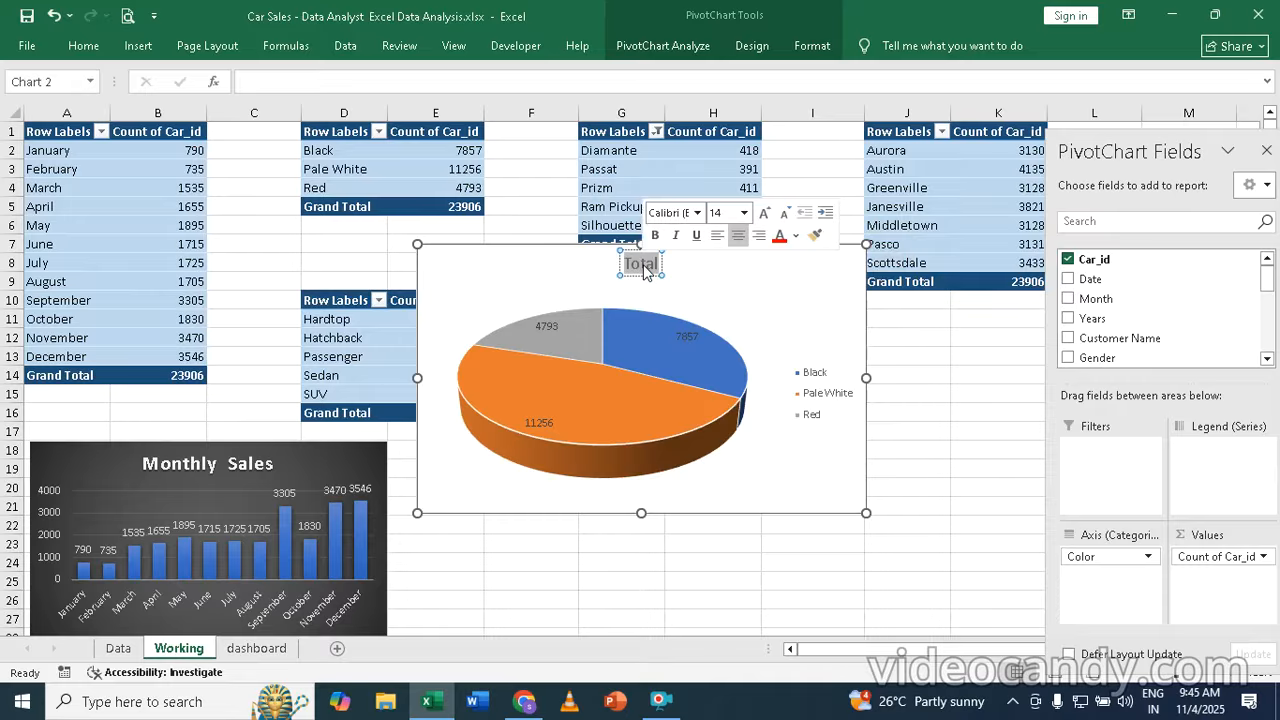
type("Sale")
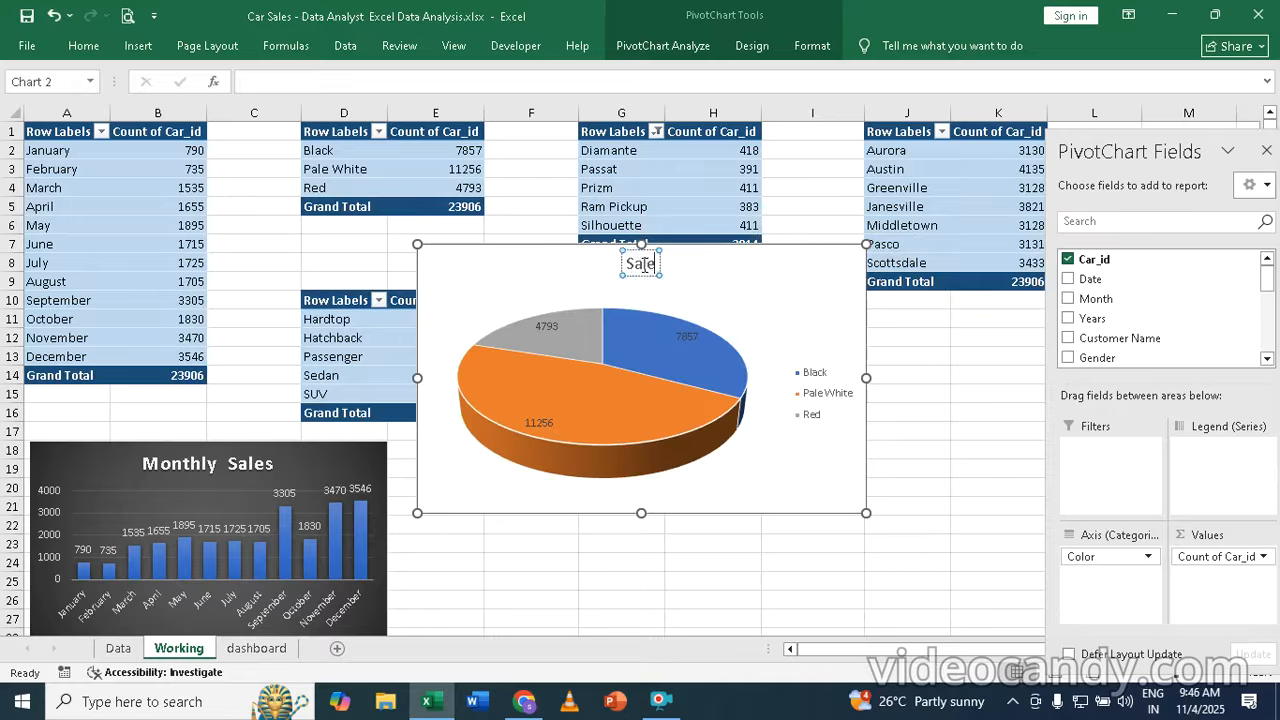
type("s A")
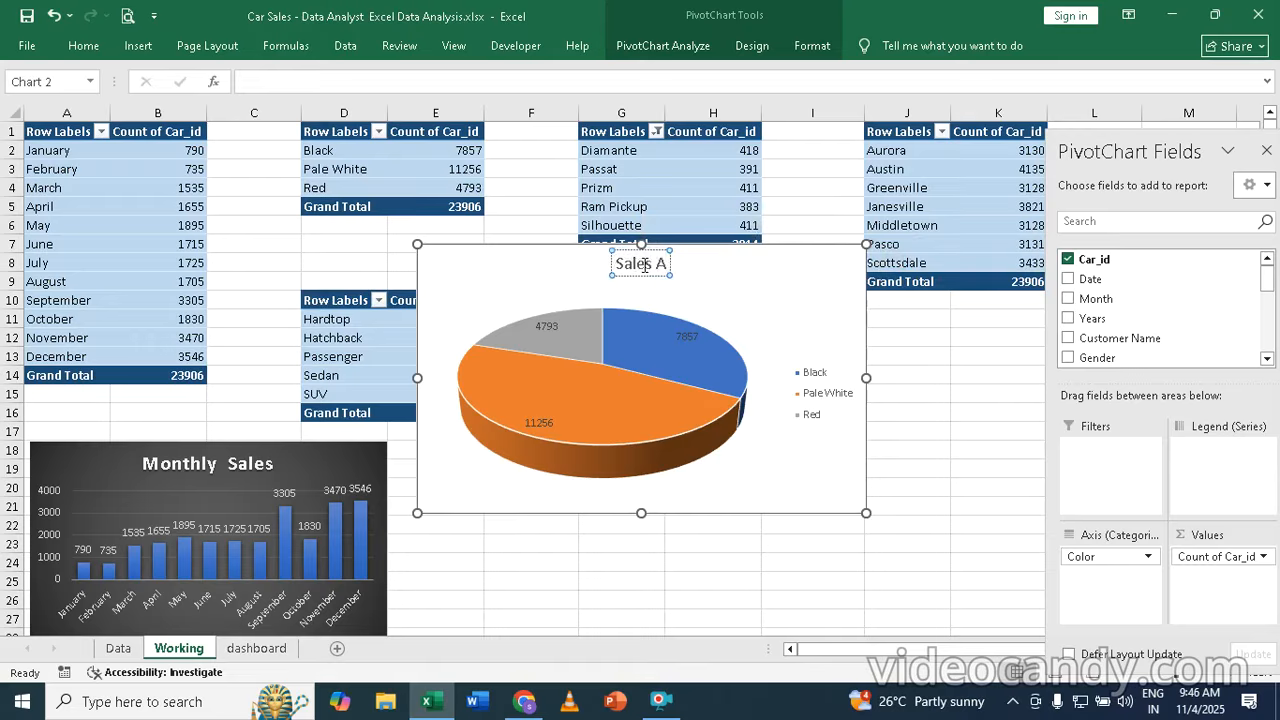
type("nal")
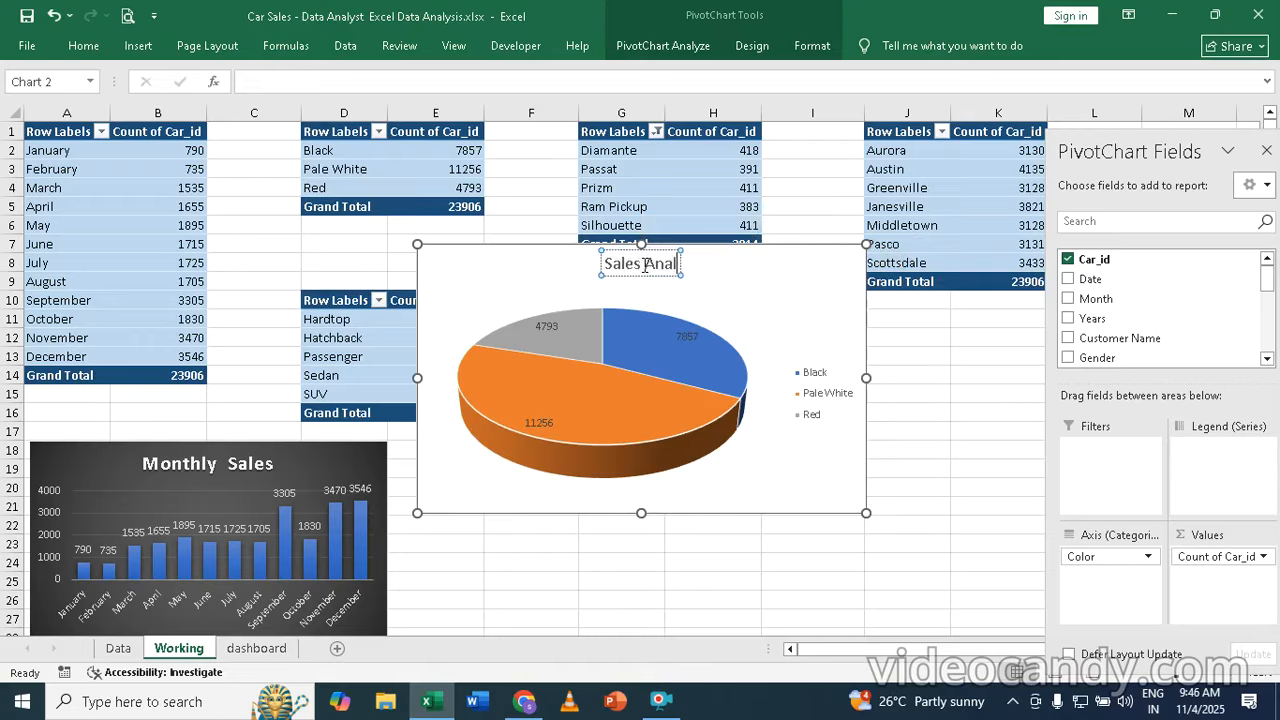
type("ysis By Color")
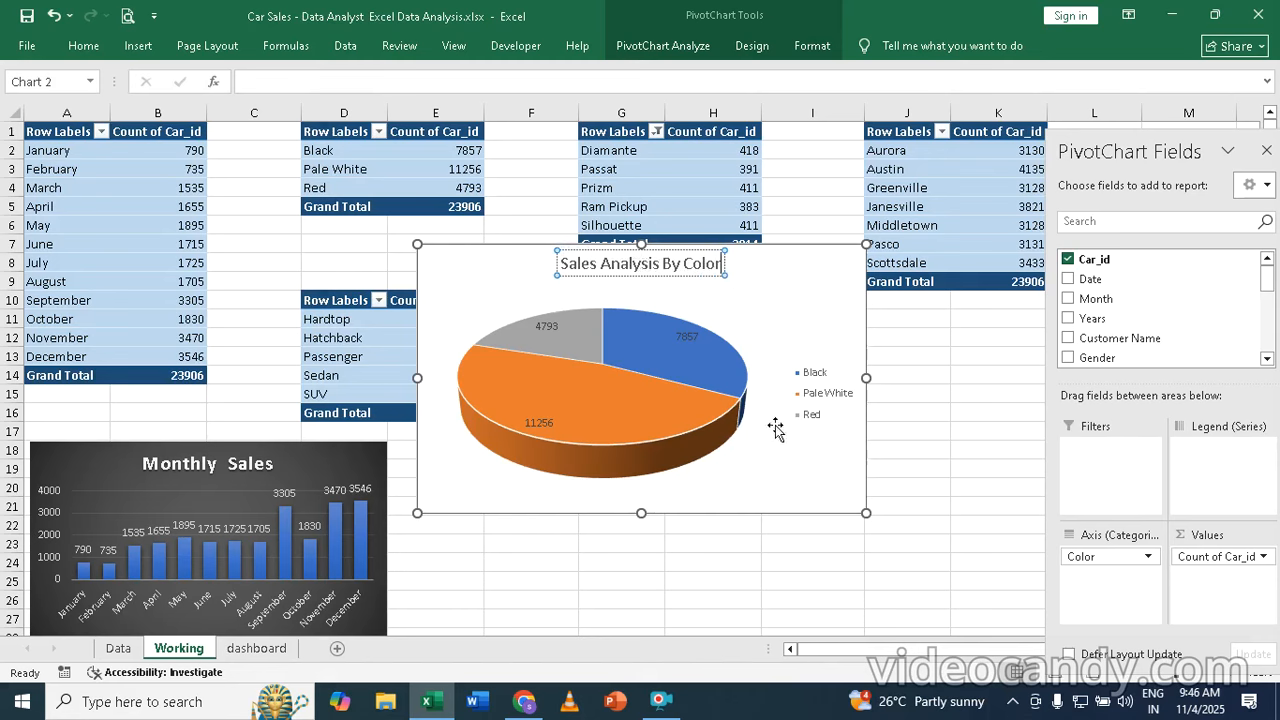
left_click(806, 508)
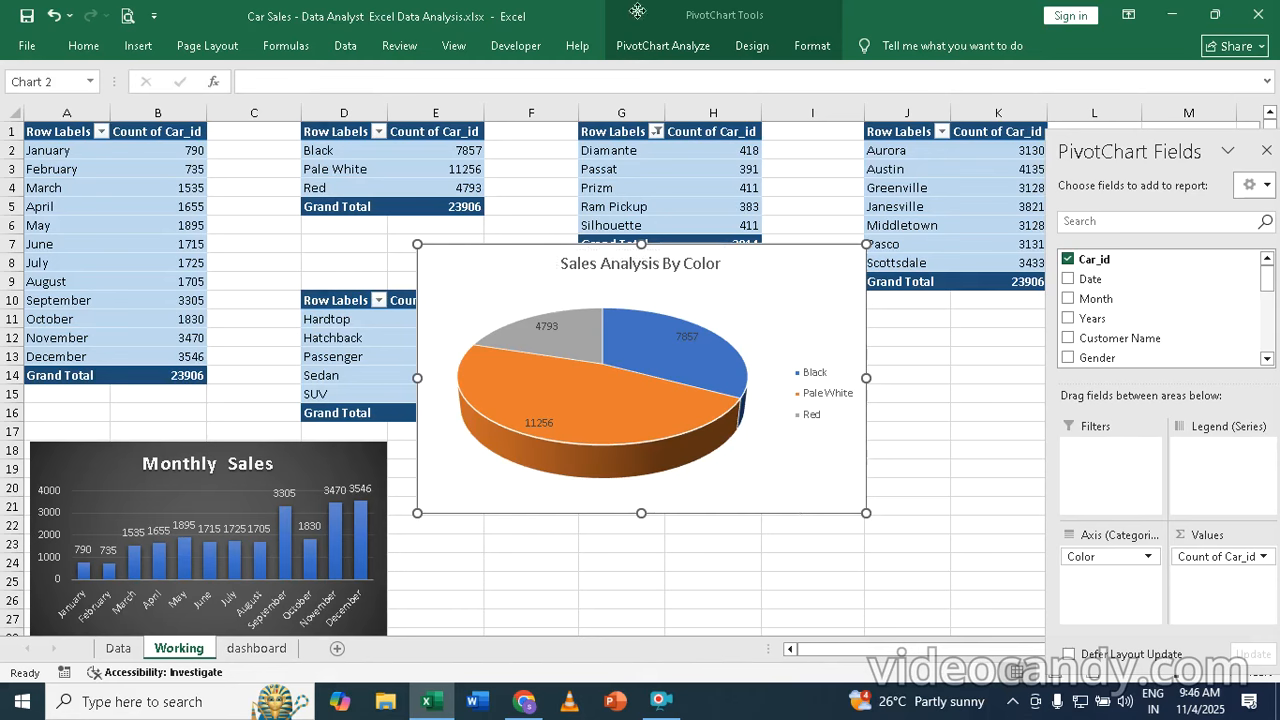
left_click(756, 54)
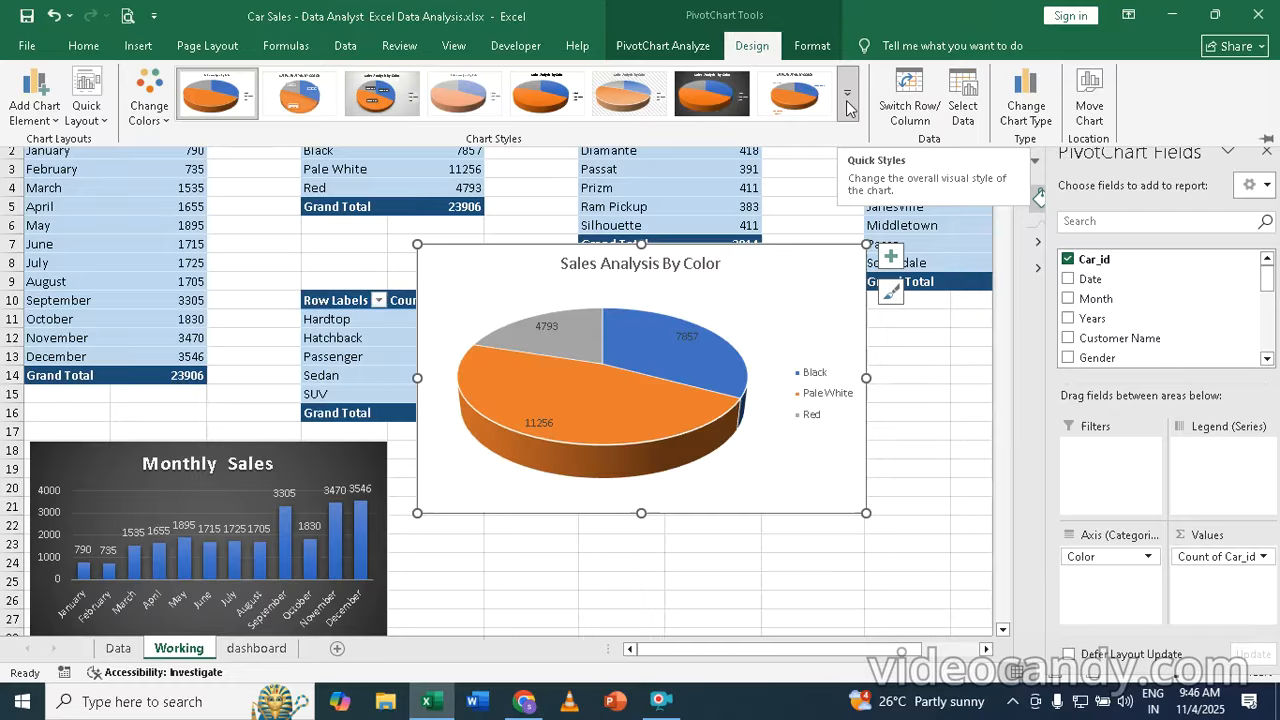
left_click(728, 97)
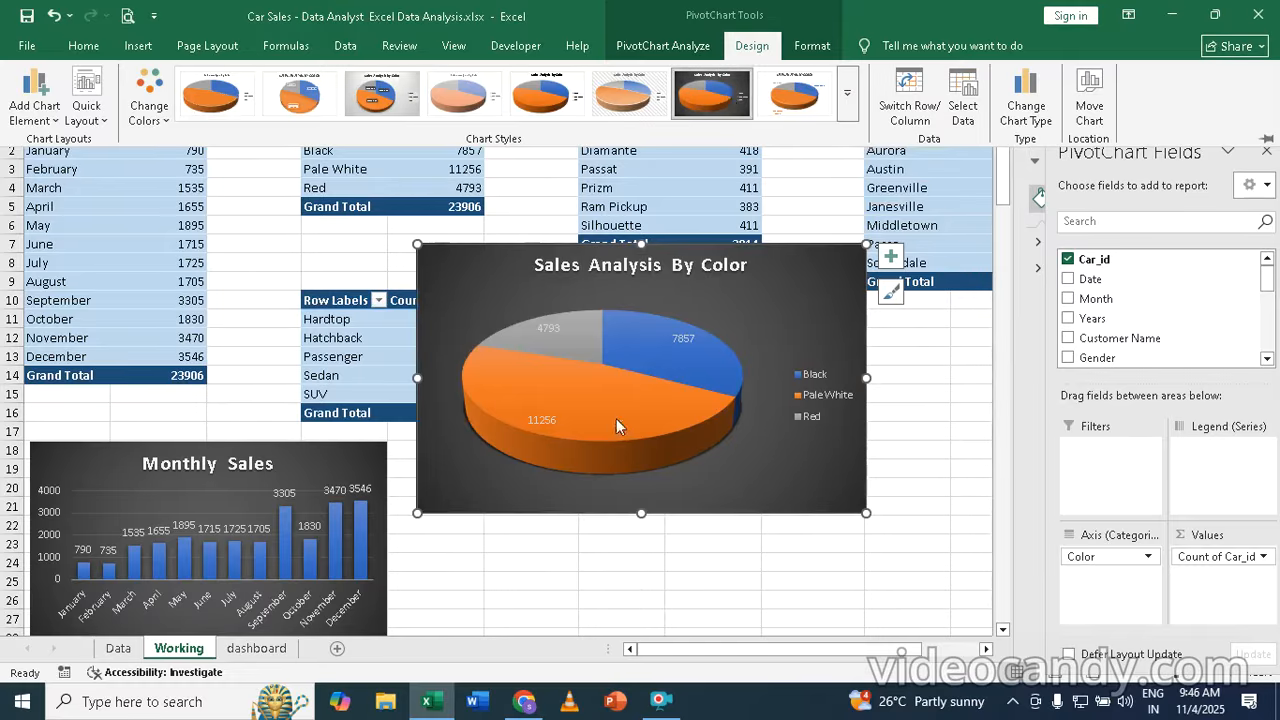
- Shrink the Sales Analysis By Color chart and place it beside the Monthly Sales chart, below the PivotTables
left_click(415, 243)
left_click_drag(434, 248, 528, 368)
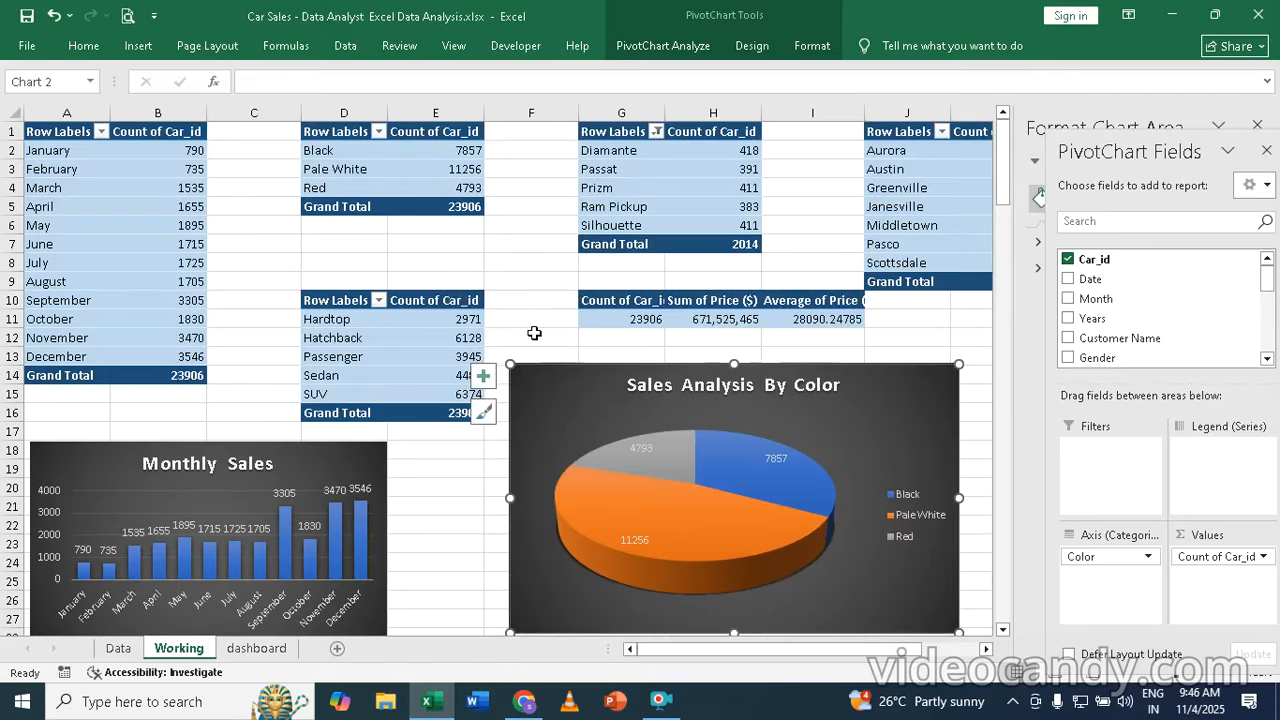
left_click(534, 336)
left_click(512, 367)
left_click_drag(510, 365, 522, 375)
left_click(508, 337)
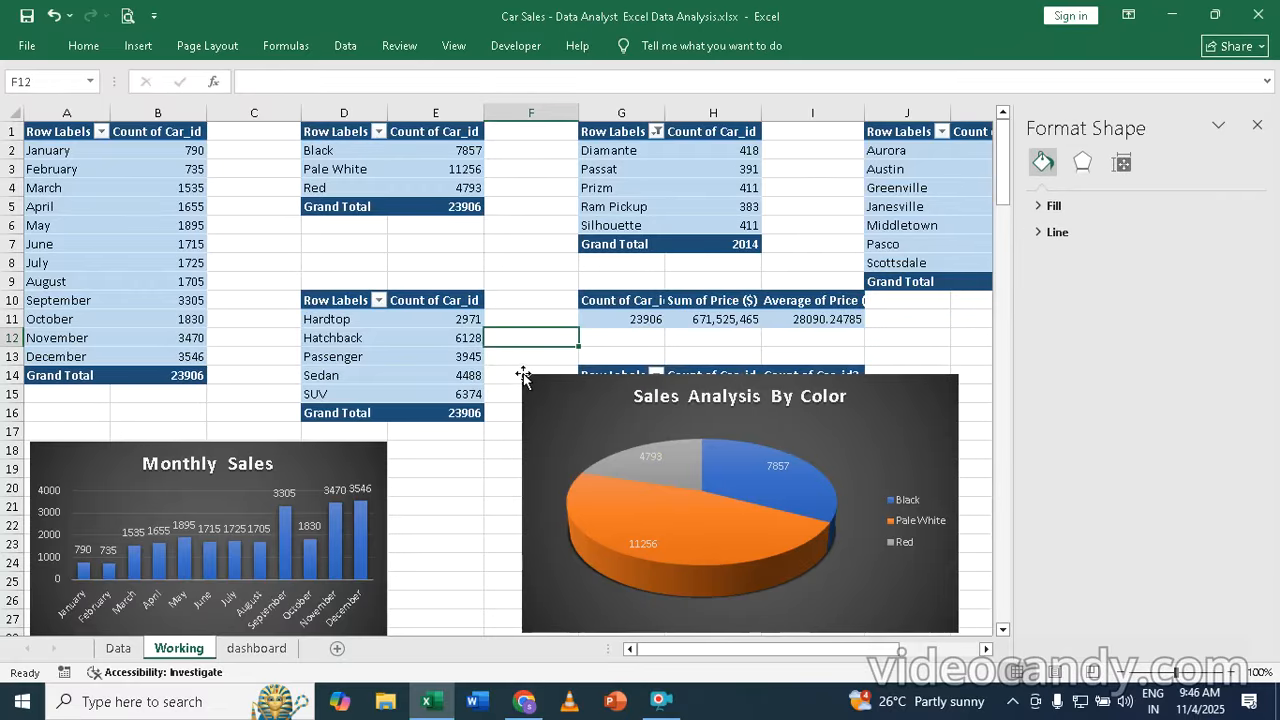
left_click(534, 388)
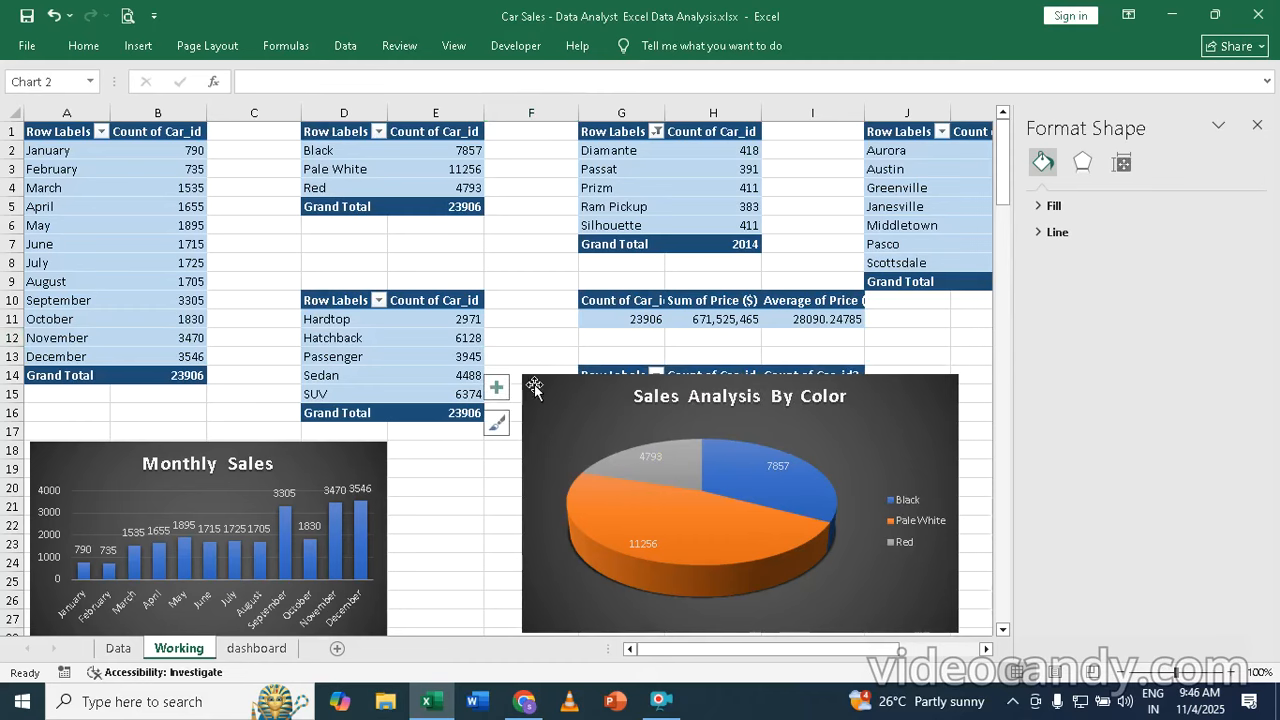
left_click_drag(524, 372, 612, 458)
left_click_drag(925, 480, 721, 462)
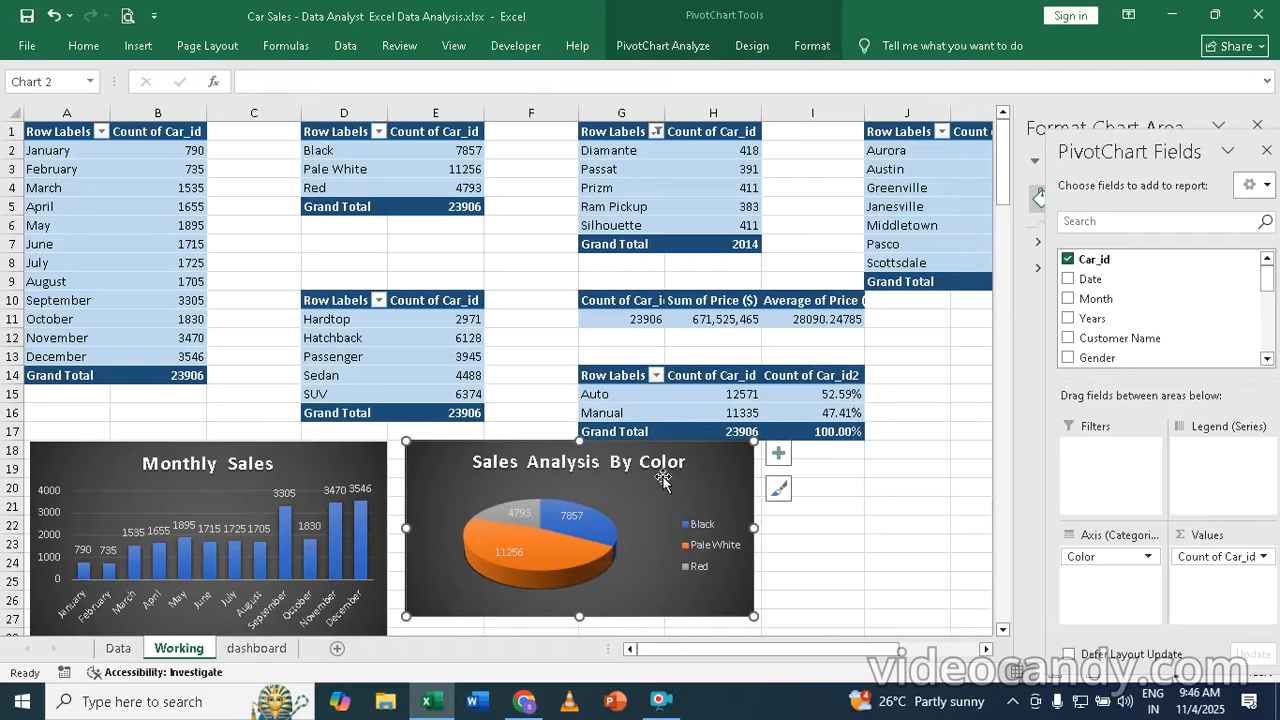
left_click_drag(714, 463, 718, 471)
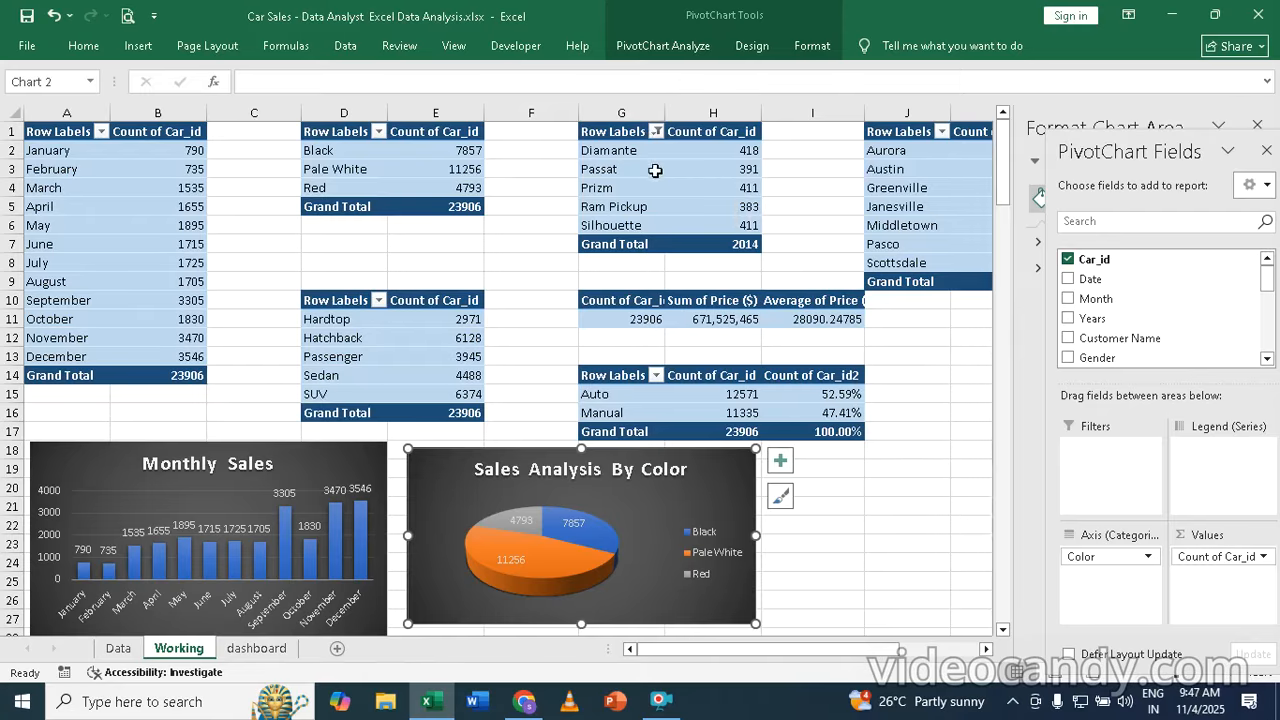
- Insert a Clustered Bar PivotChart from the Model PivotTable
left_click(655, 171)
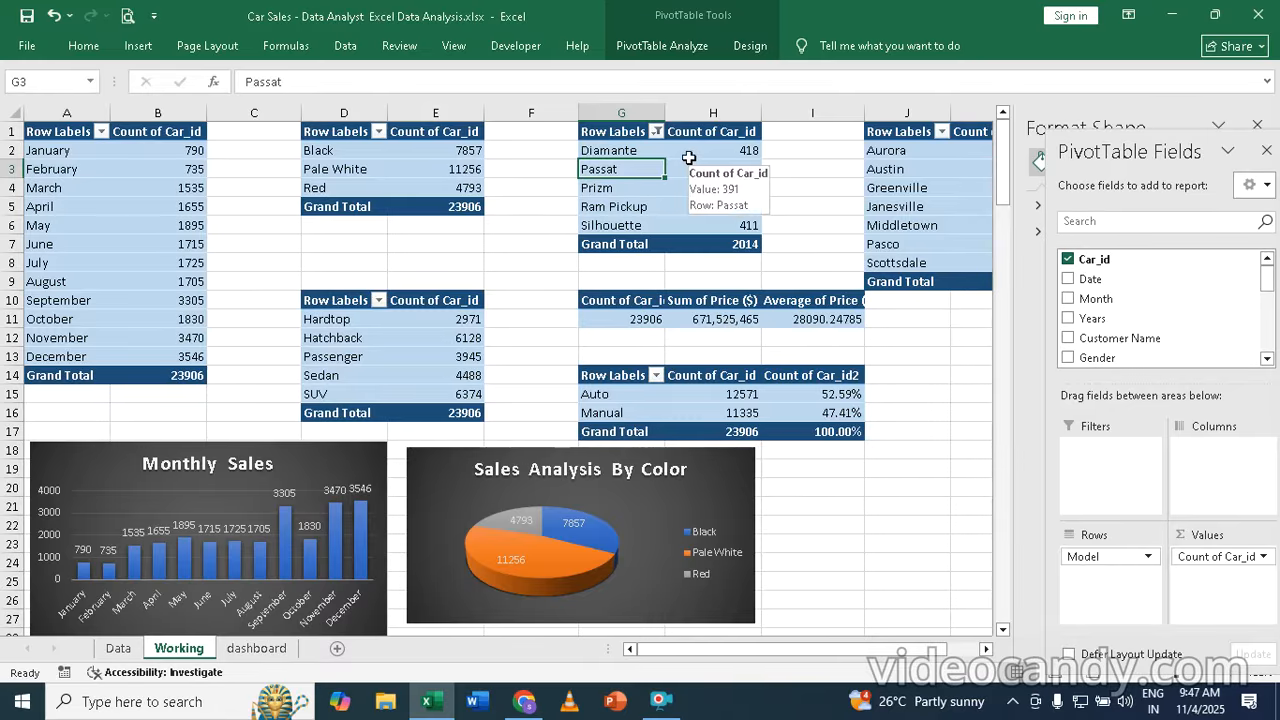
left_click(140, 46)
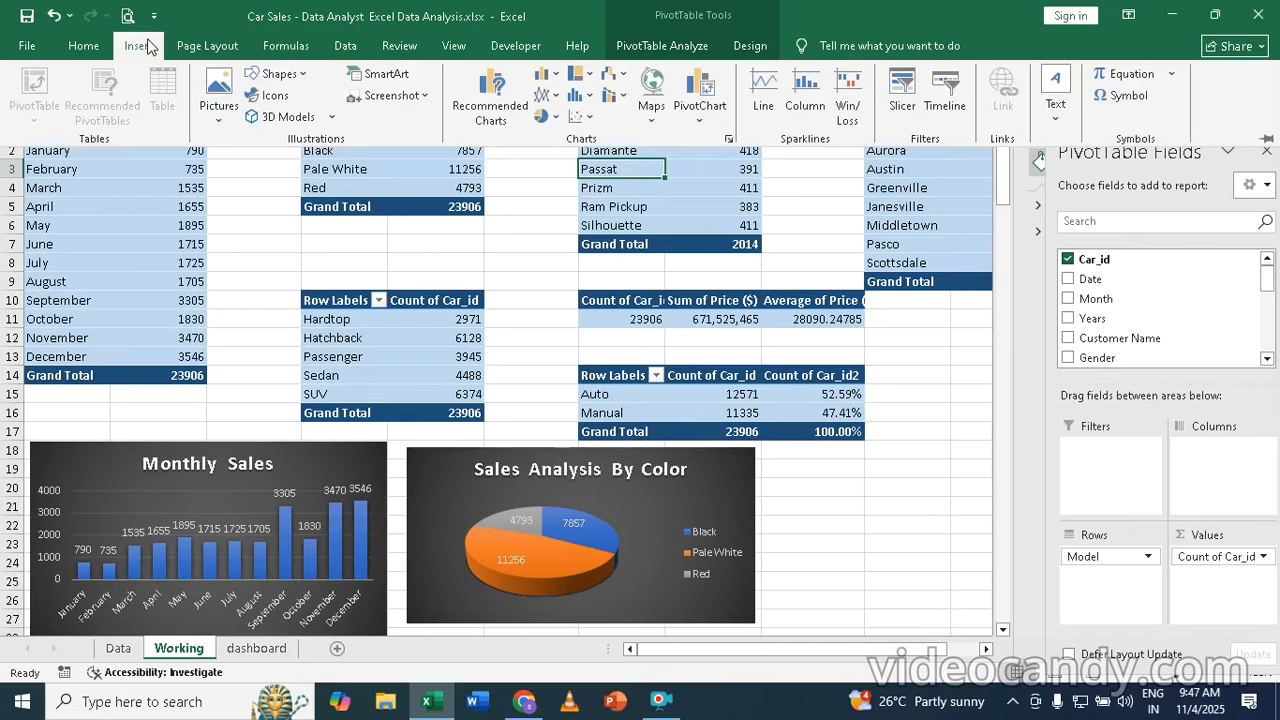
left_click(735, 142)
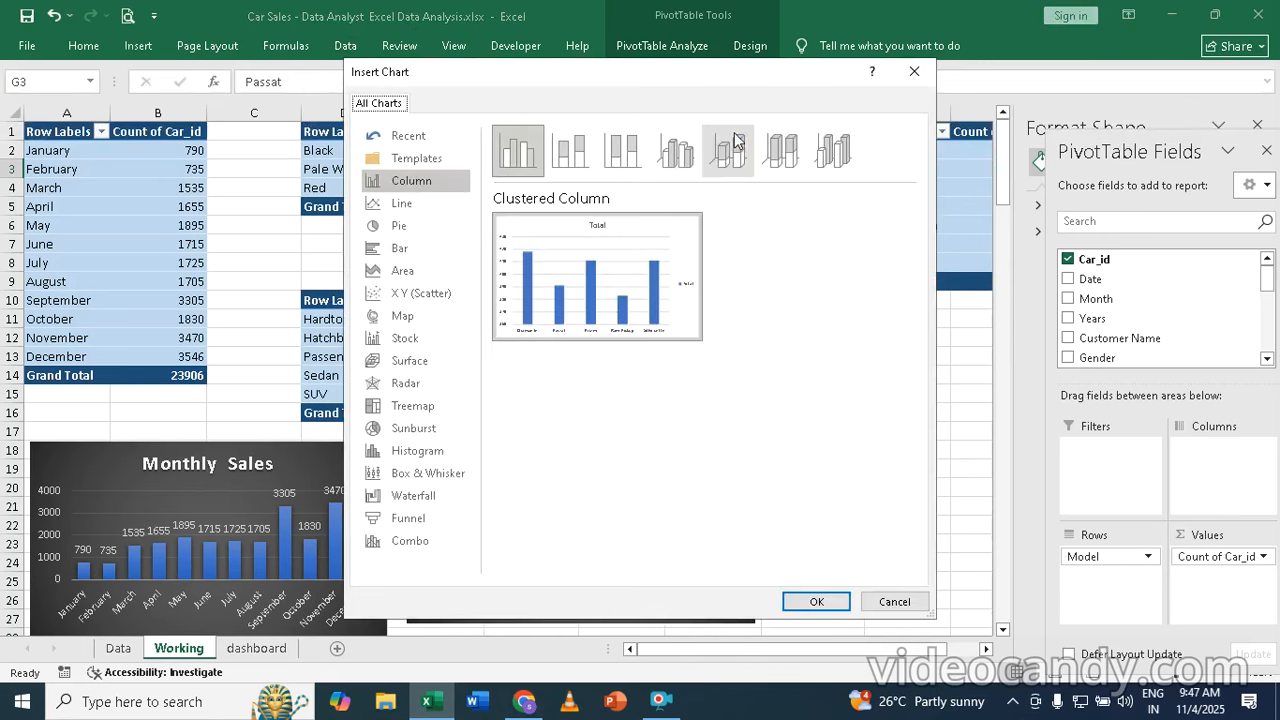
left_click(399, 250)
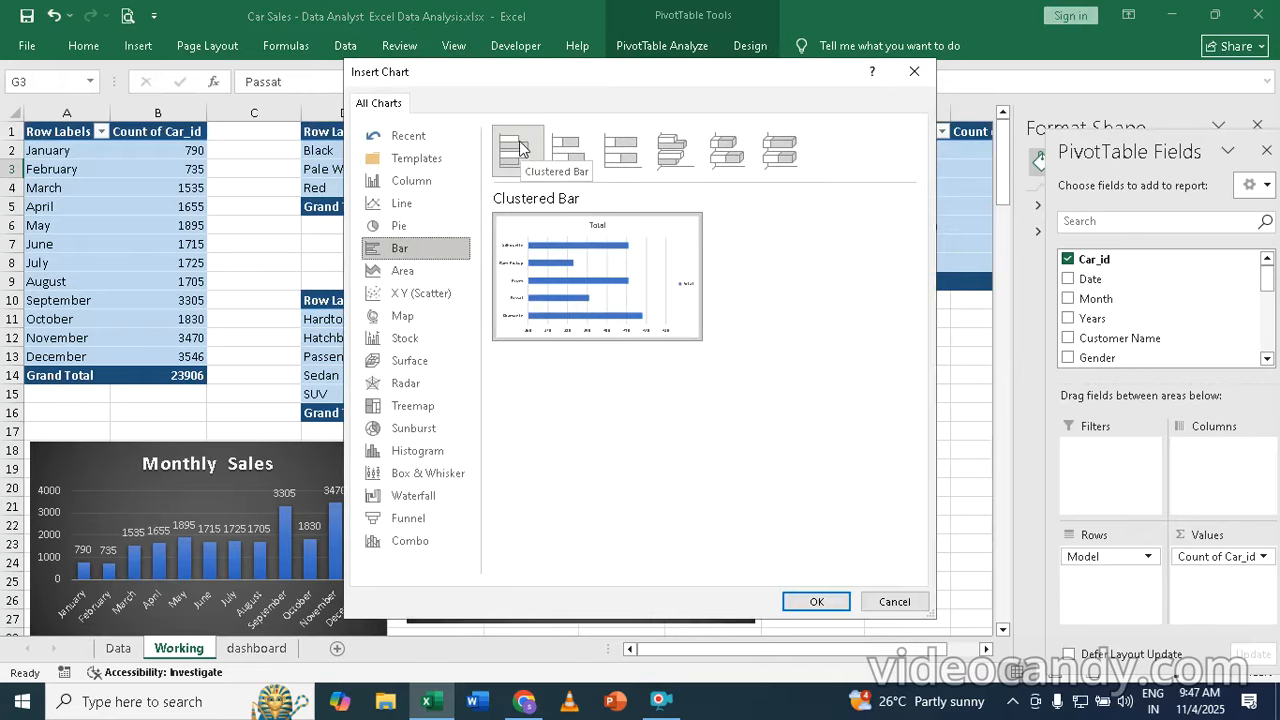
left_click(829, 599)
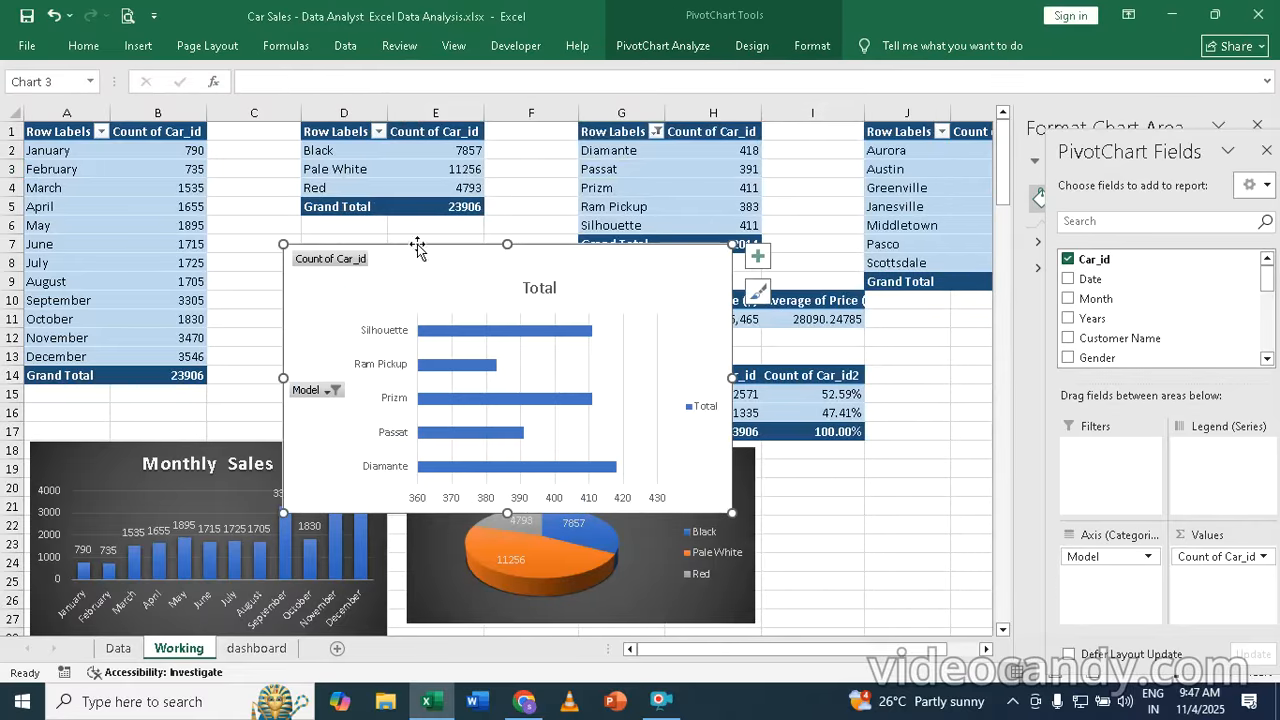
left_click(699, 413)
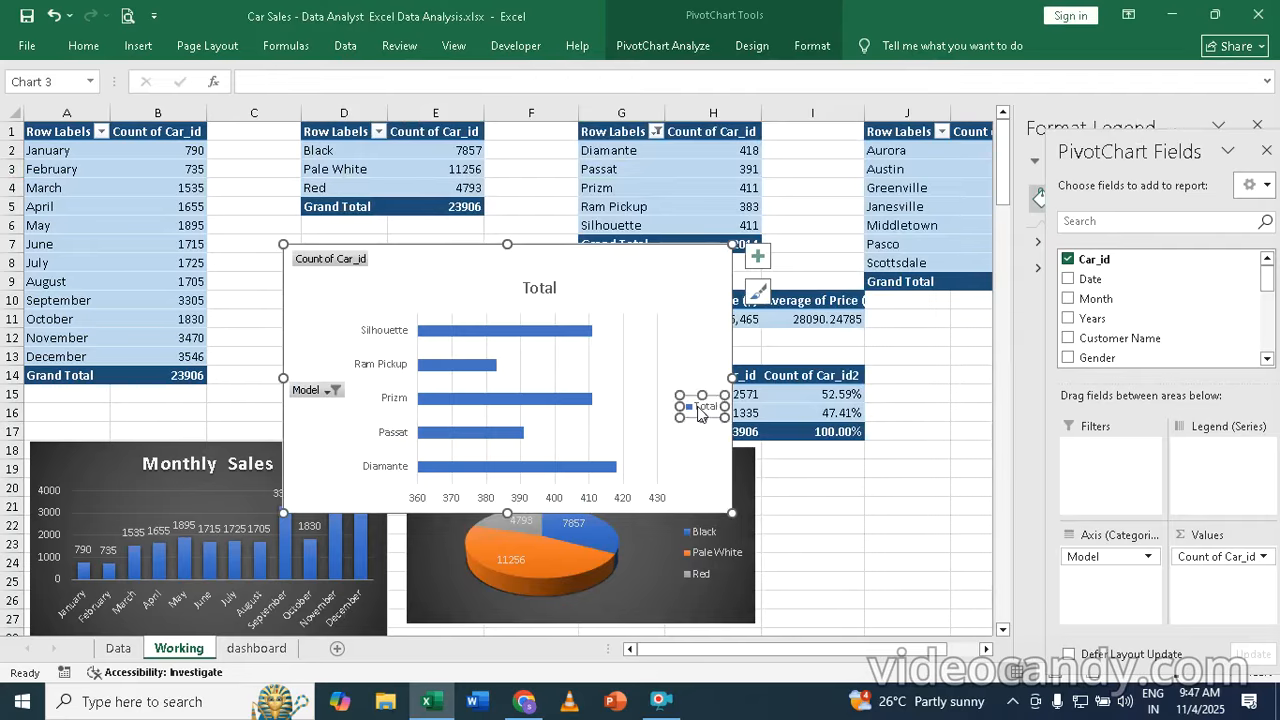
left_click(716, 393)
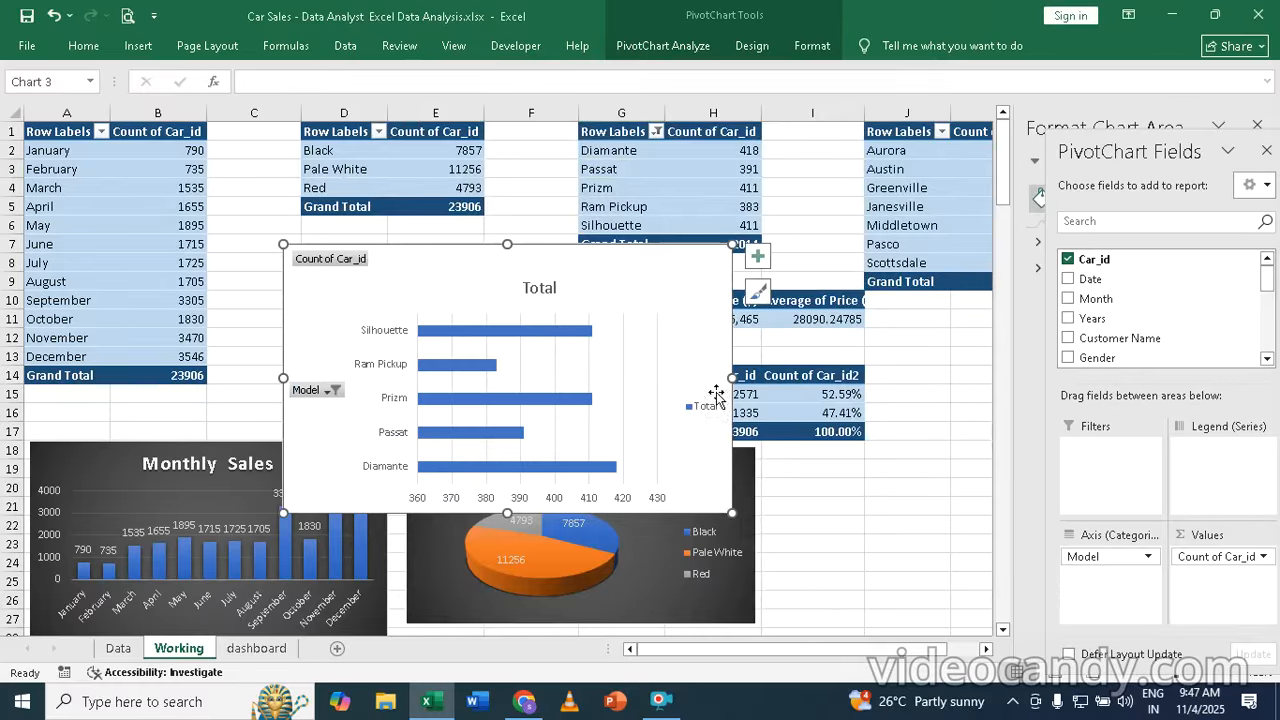
key("Delete")
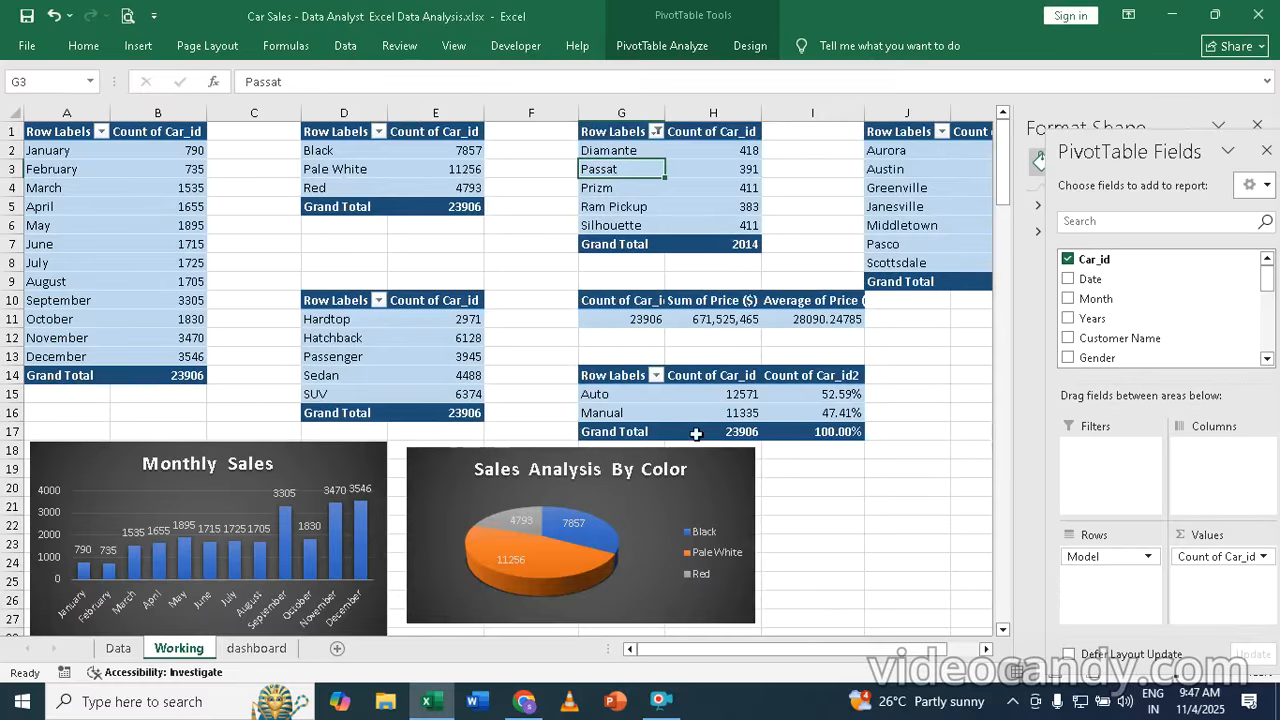
key("ctrl+z")
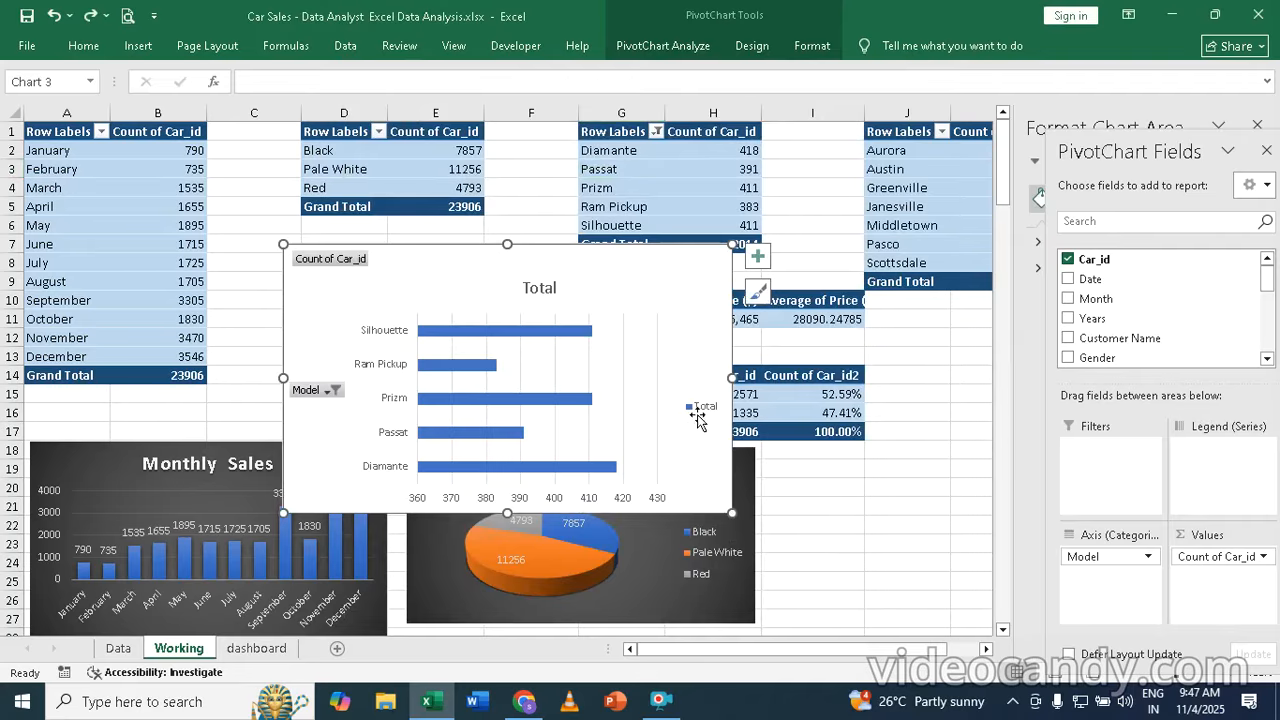
- Delete the legend of the model bar chart and hide all its field buttons
left_click(697, 412)
key("Delete")
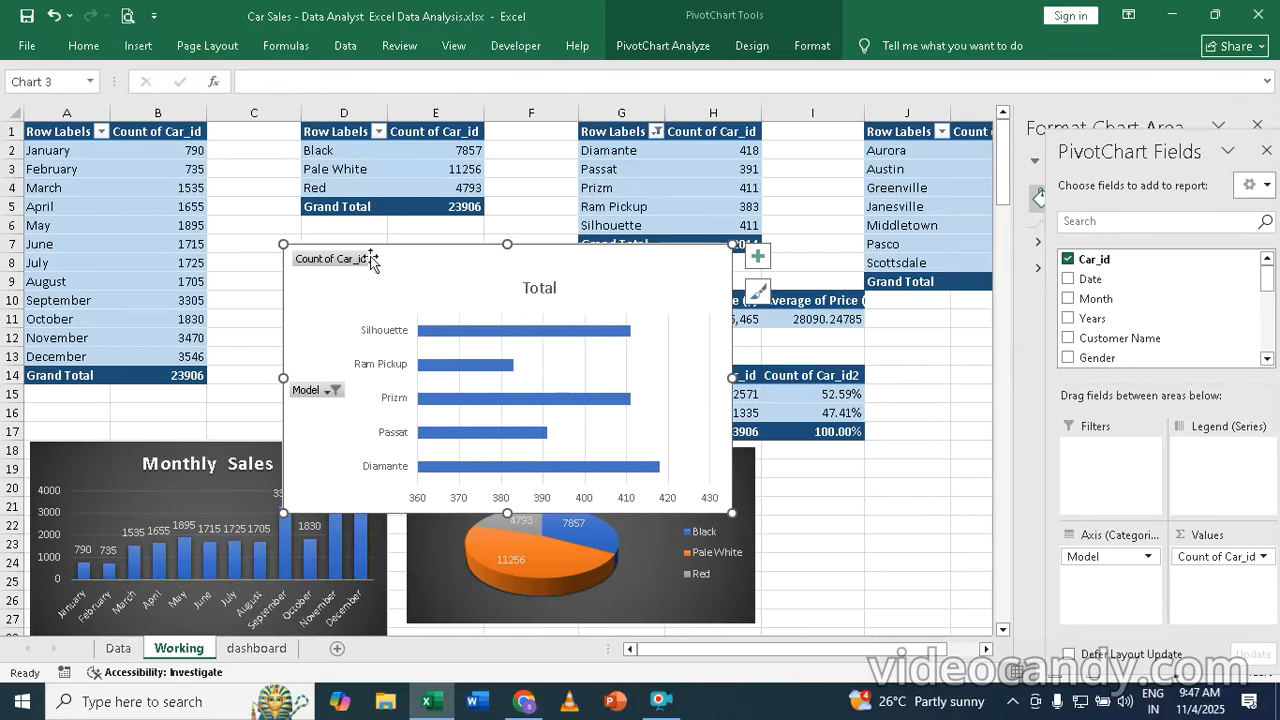
right_click(344, 266)
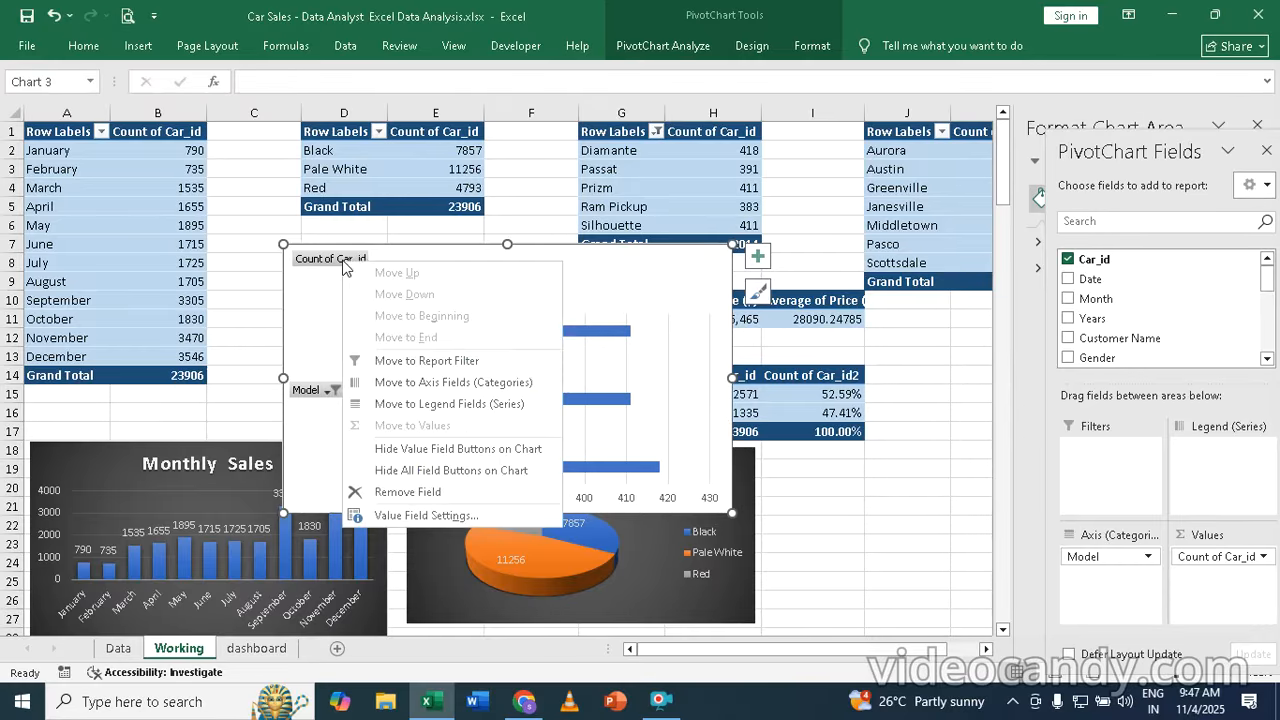
left_click(422, 473)
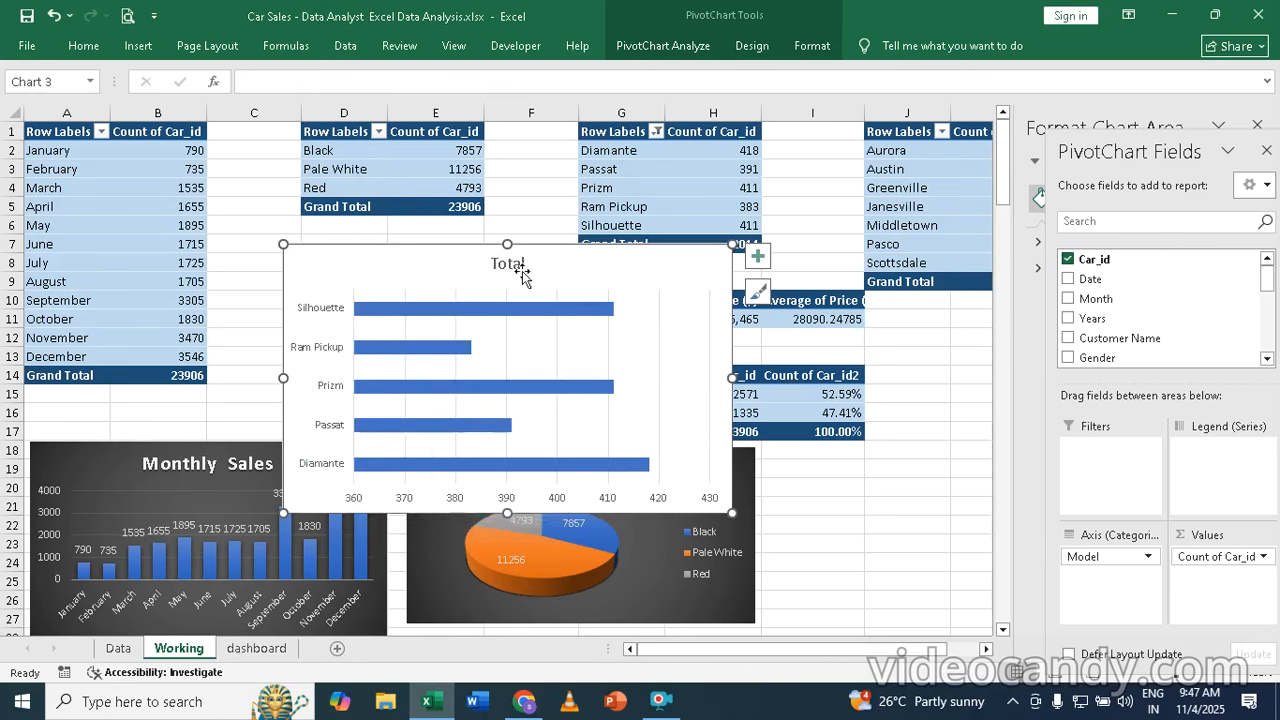
- Change the model bar chart's title to "Top 5 Model"
left_click(510, 263)
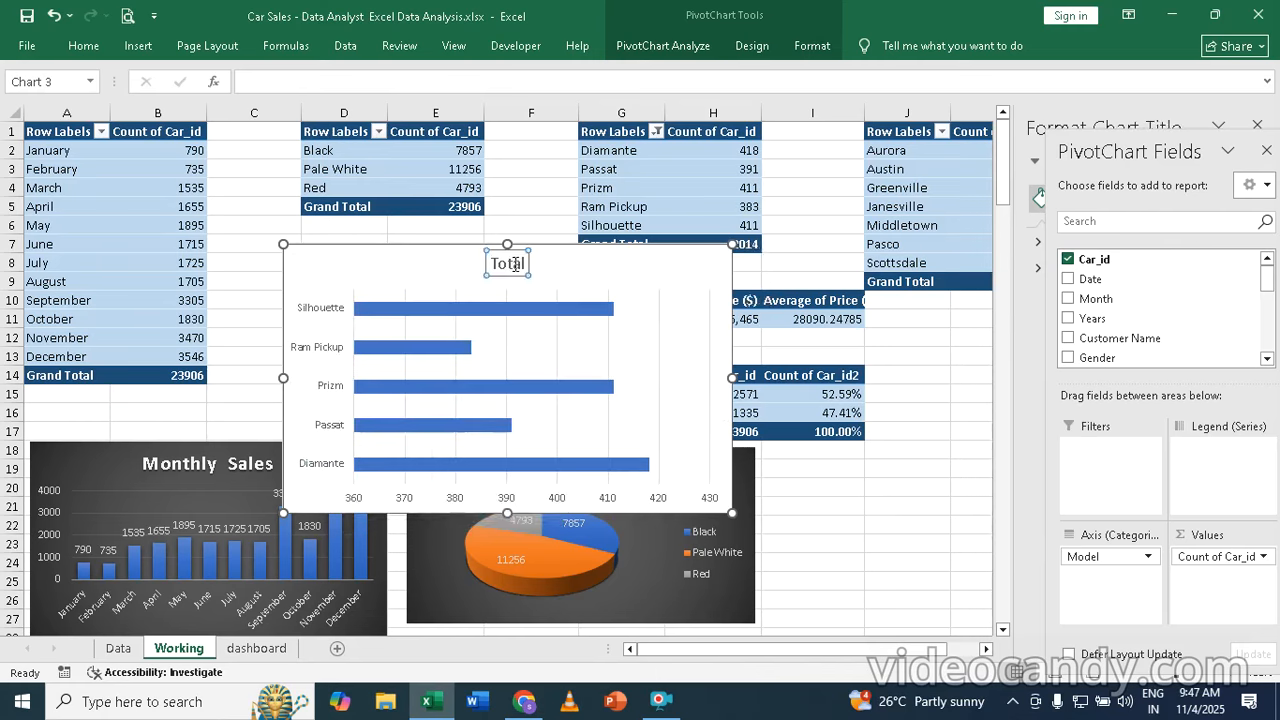
double_click(510, 263)
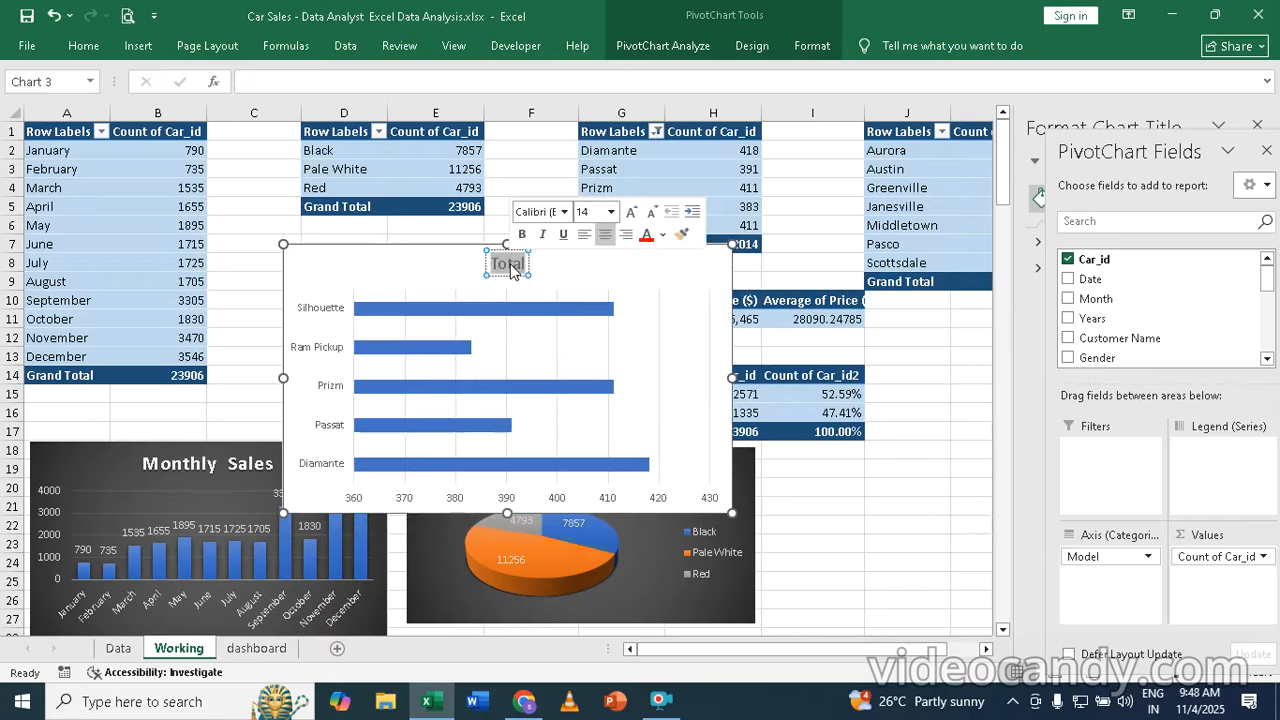
type("Top")
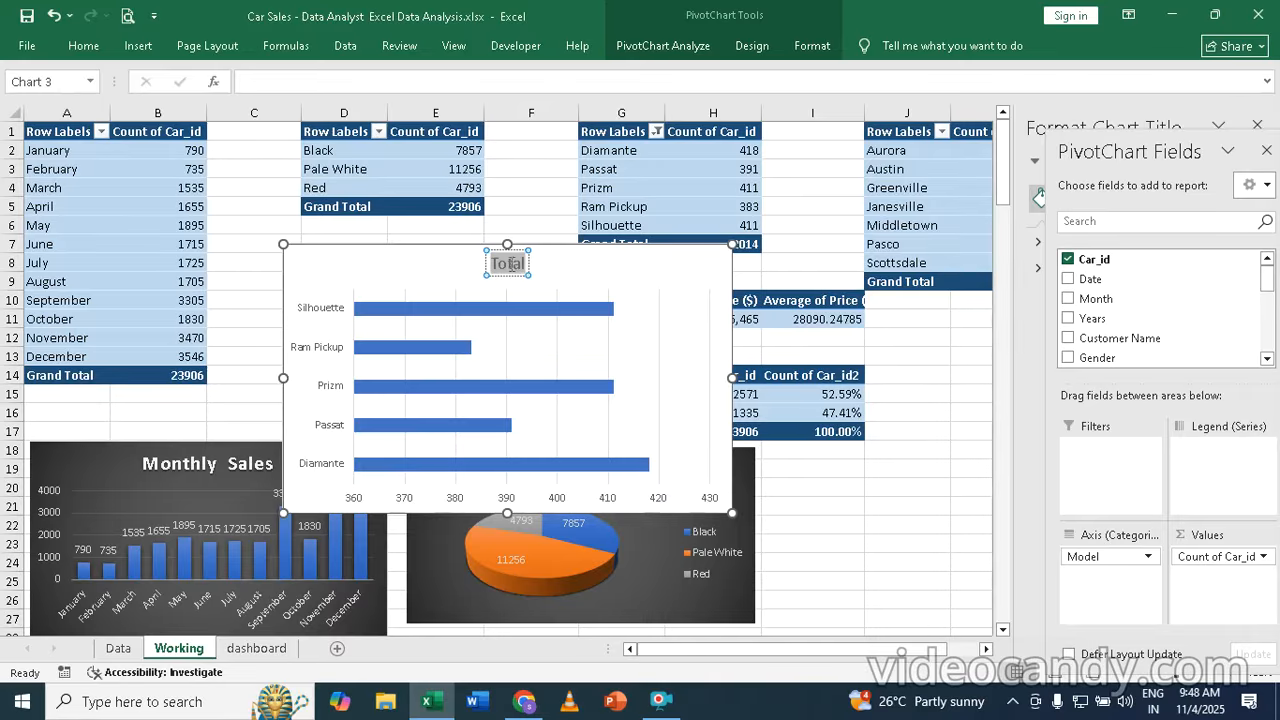
type(" 5 Model")
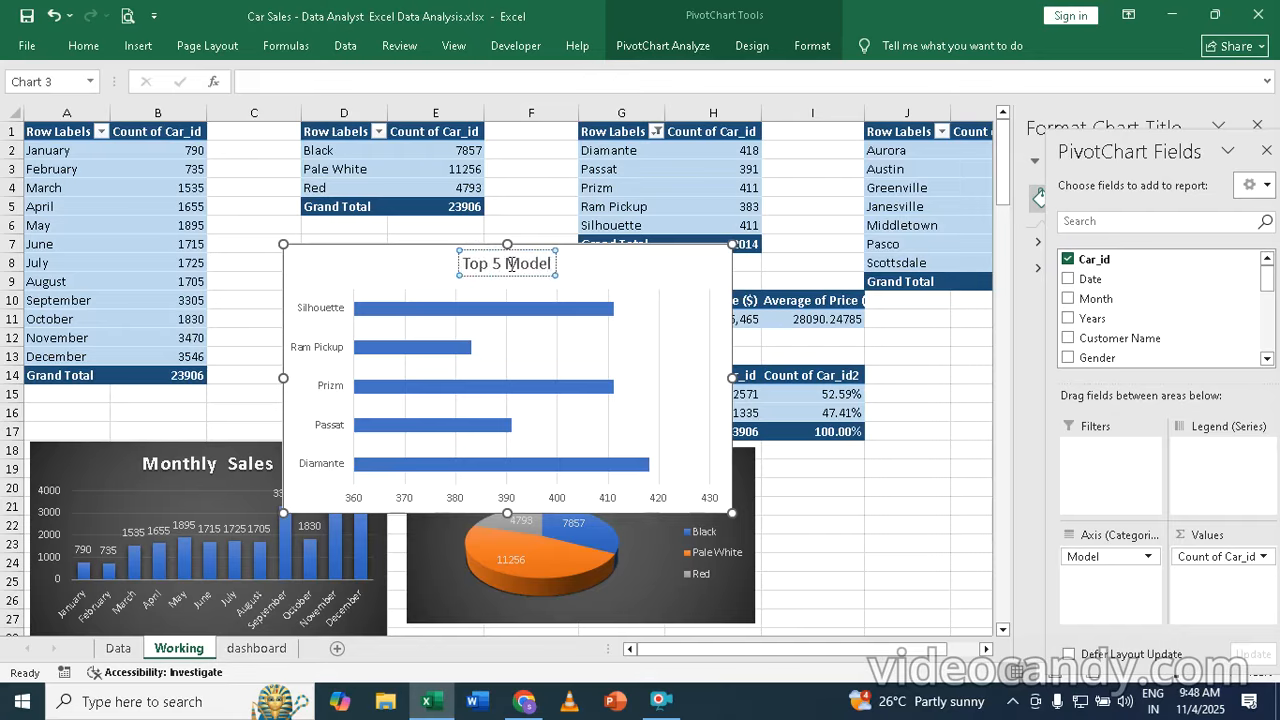
- Complete the model bar chart's title as "Top 5 Model ise Sales" and apply the dark gray chart style
type(" ise S")
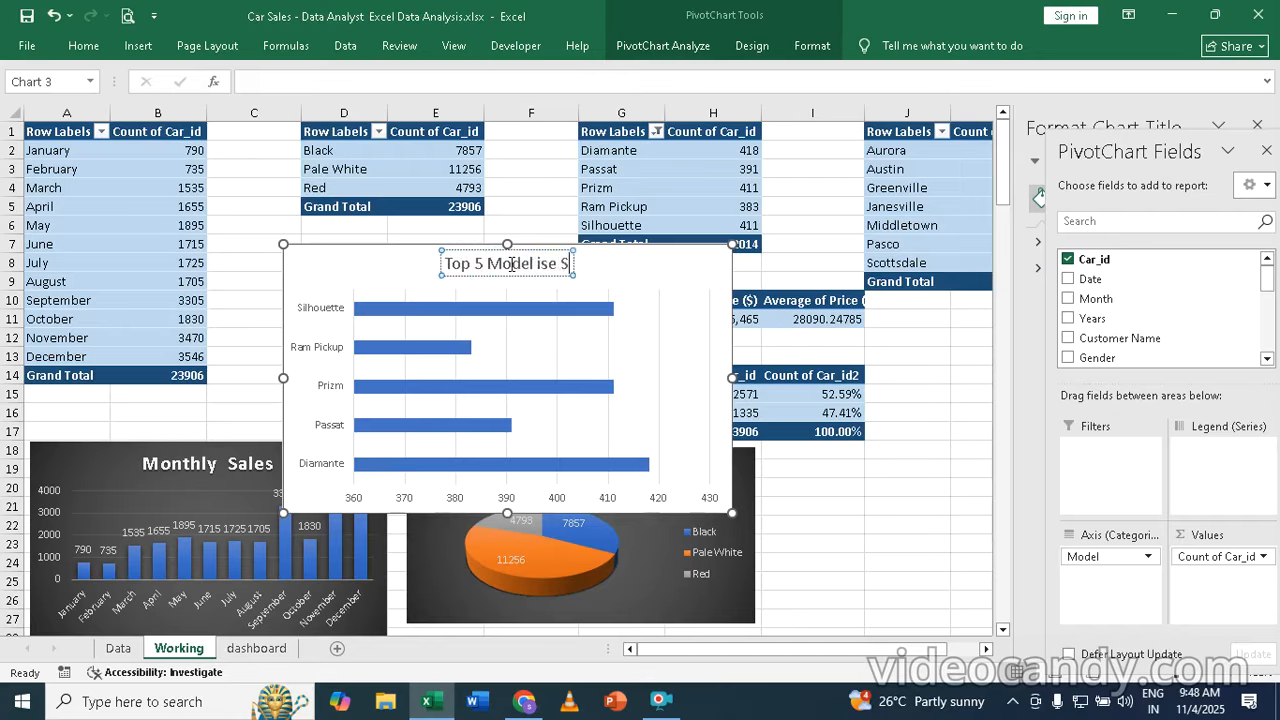
type("ales")
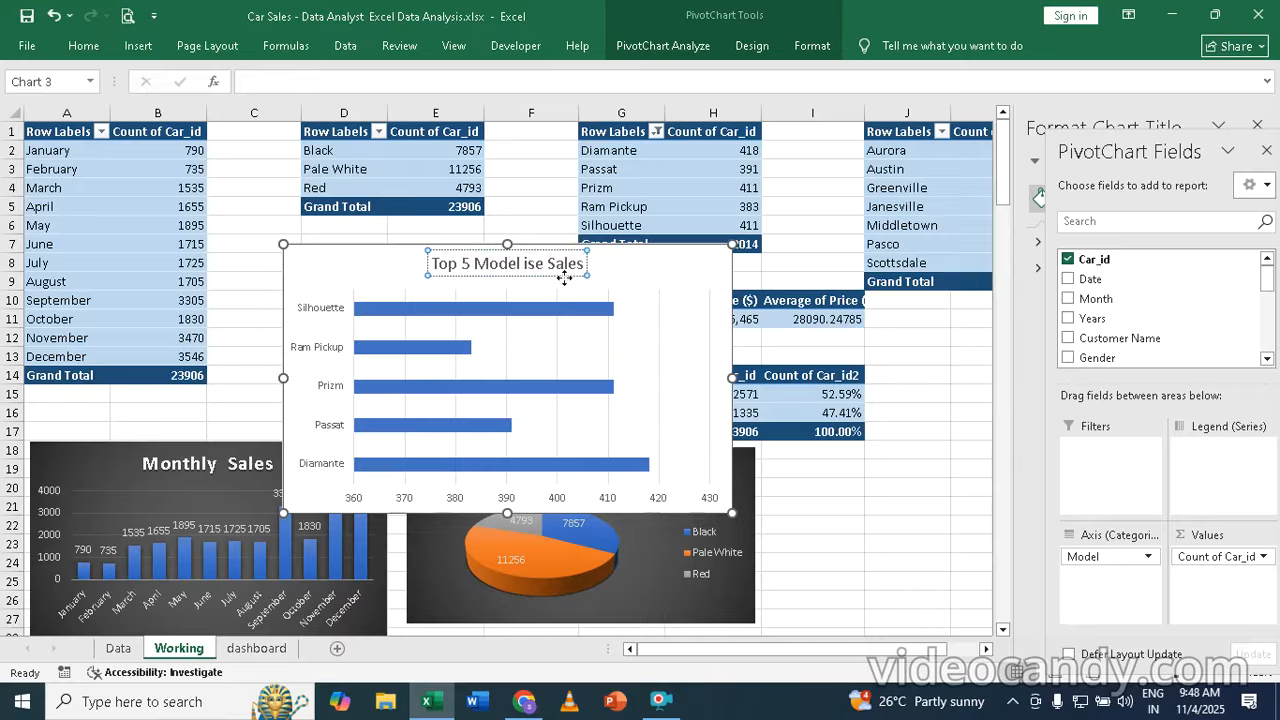
left_click(355, 243)
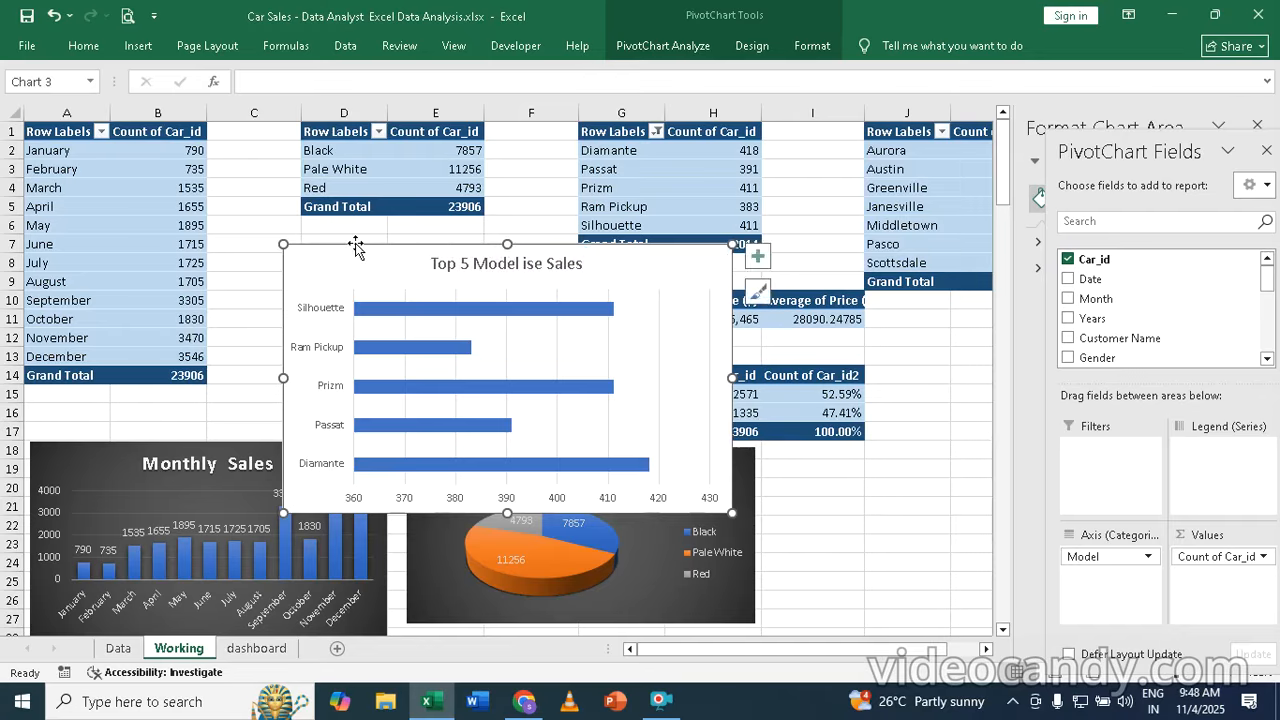
left_click(752, 46)
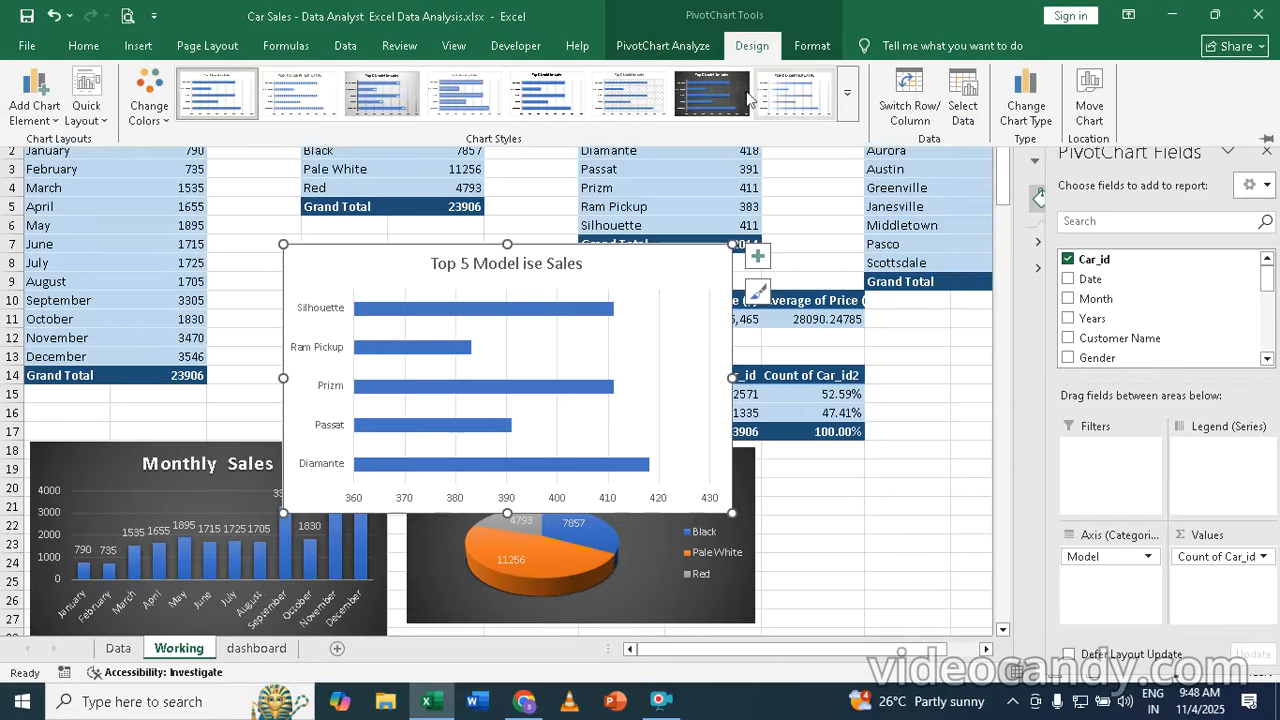
left_click(708, 97)
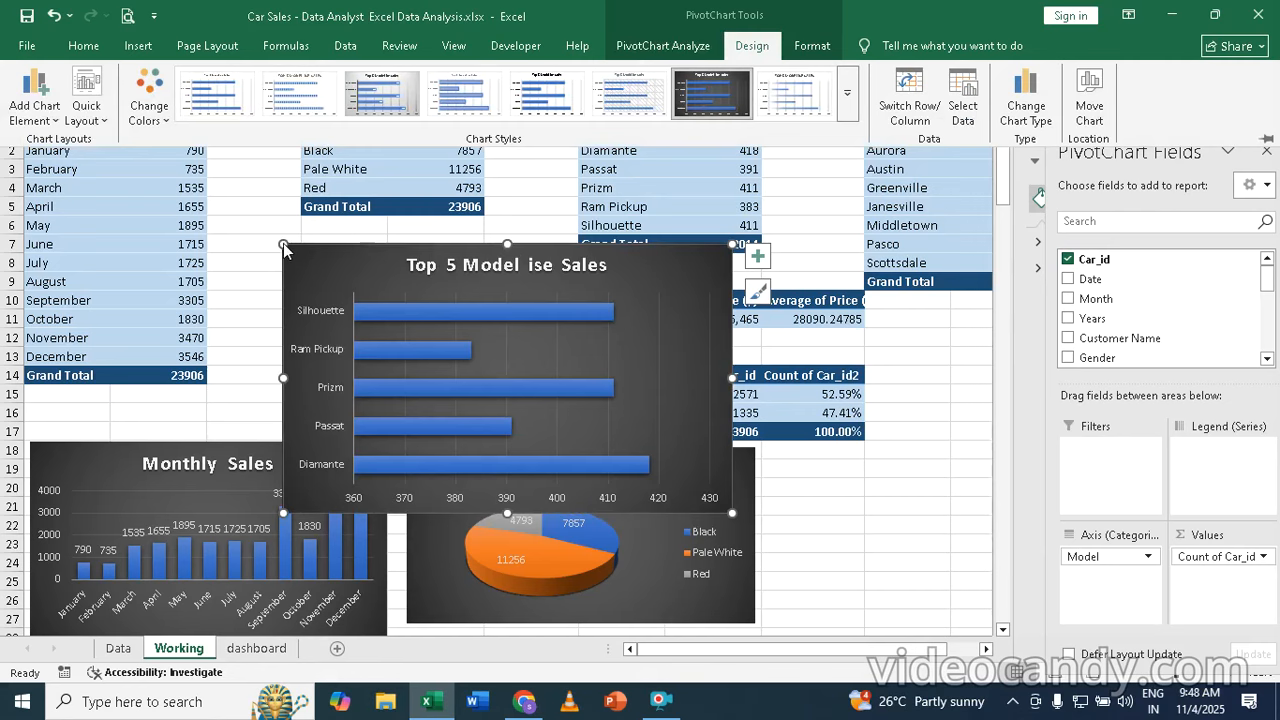
- Shrink the Top 5 Model ise Sales chart, place it beside the Sales Analysis By Color chart, and close the chart formatting pane
left_click_drag(283, 243, 399, 331)
mouse_move(497, 337)
left_mouse_down()
mouse_move(754, 451)
mouse_move(872, 457)
left_mouse_up()
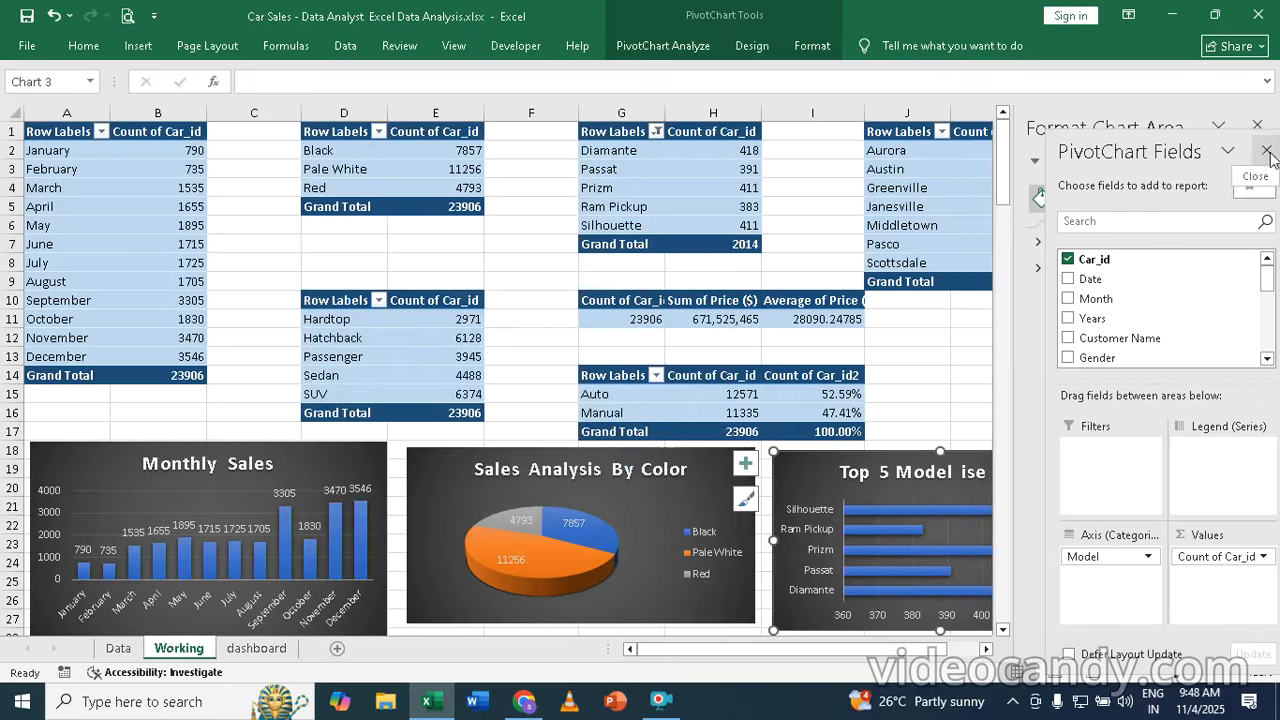
left_click_drag(1146, 151, 1210, 158)
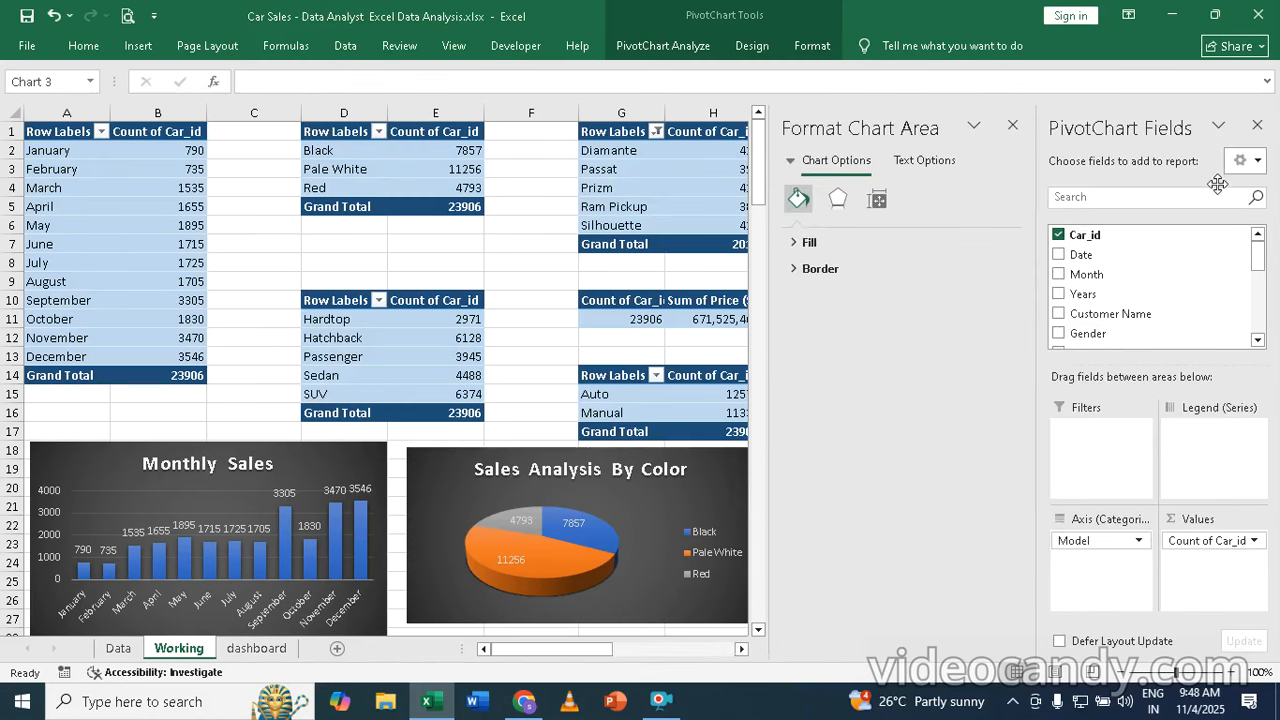
left_click(1013, 126)
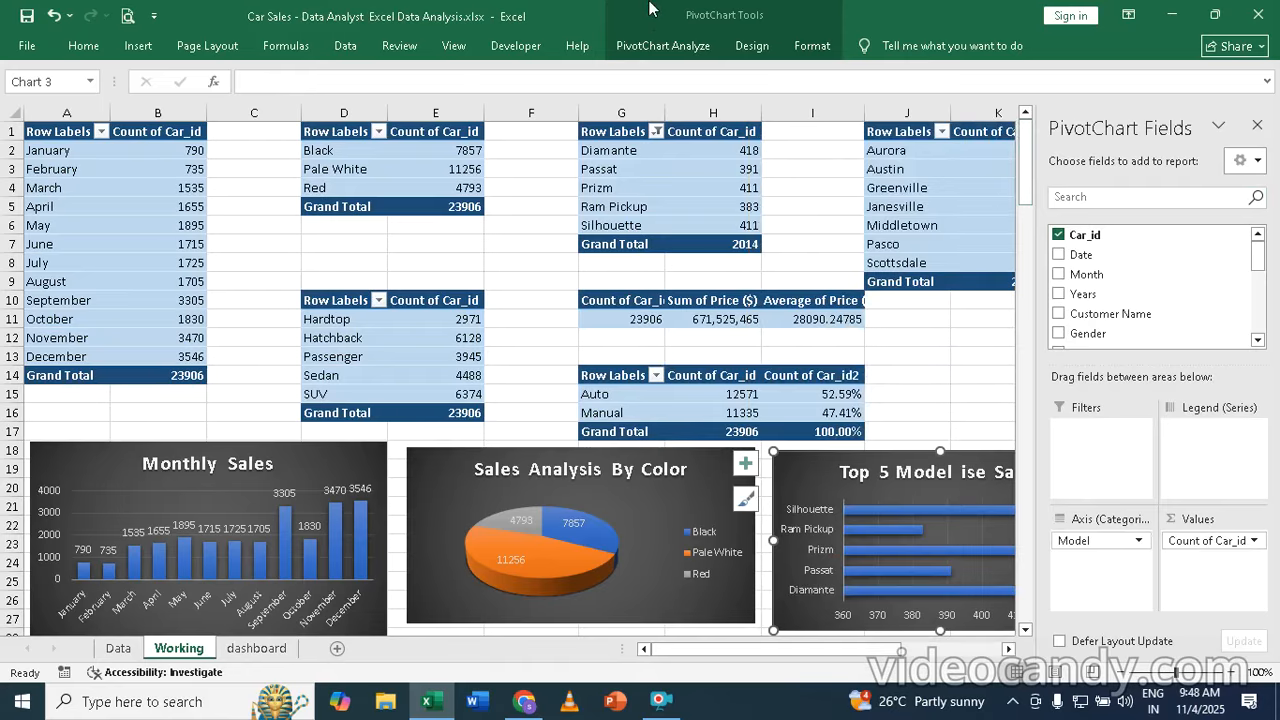
- Insert an Area PivotChart from the Dealer_Region PivotTable
left_click(918, 168)
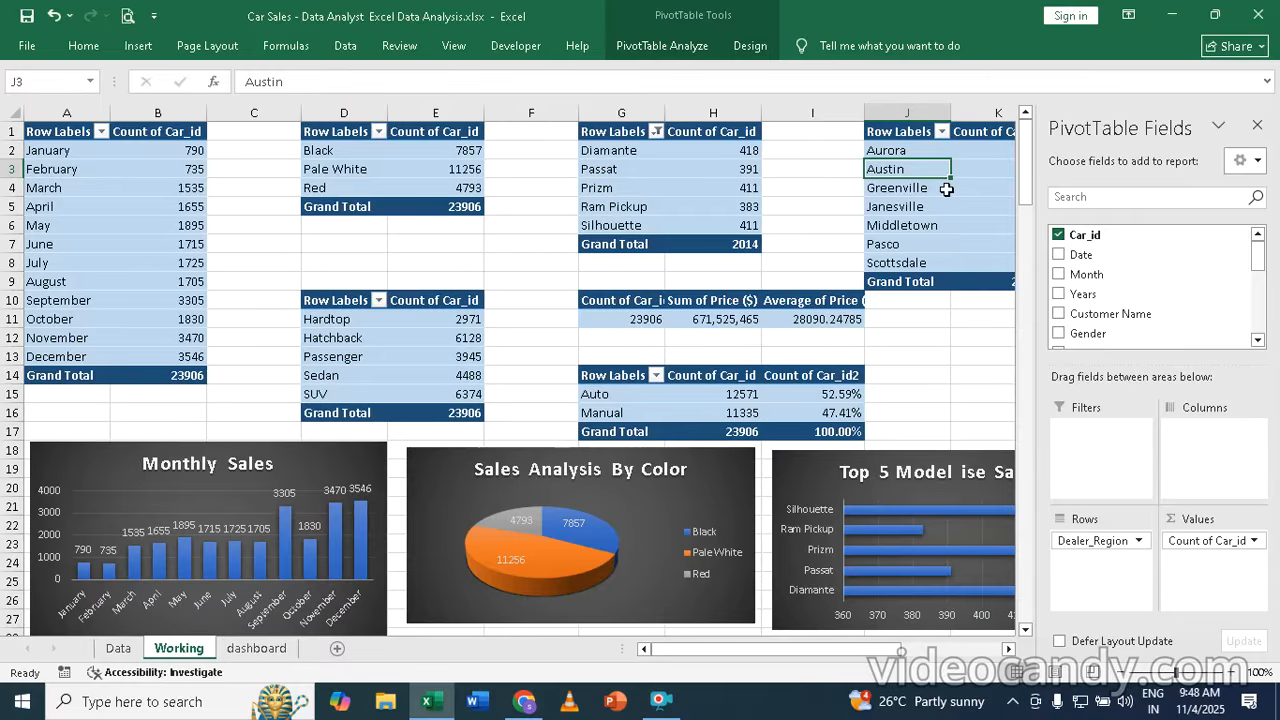
left_click(138, 46)
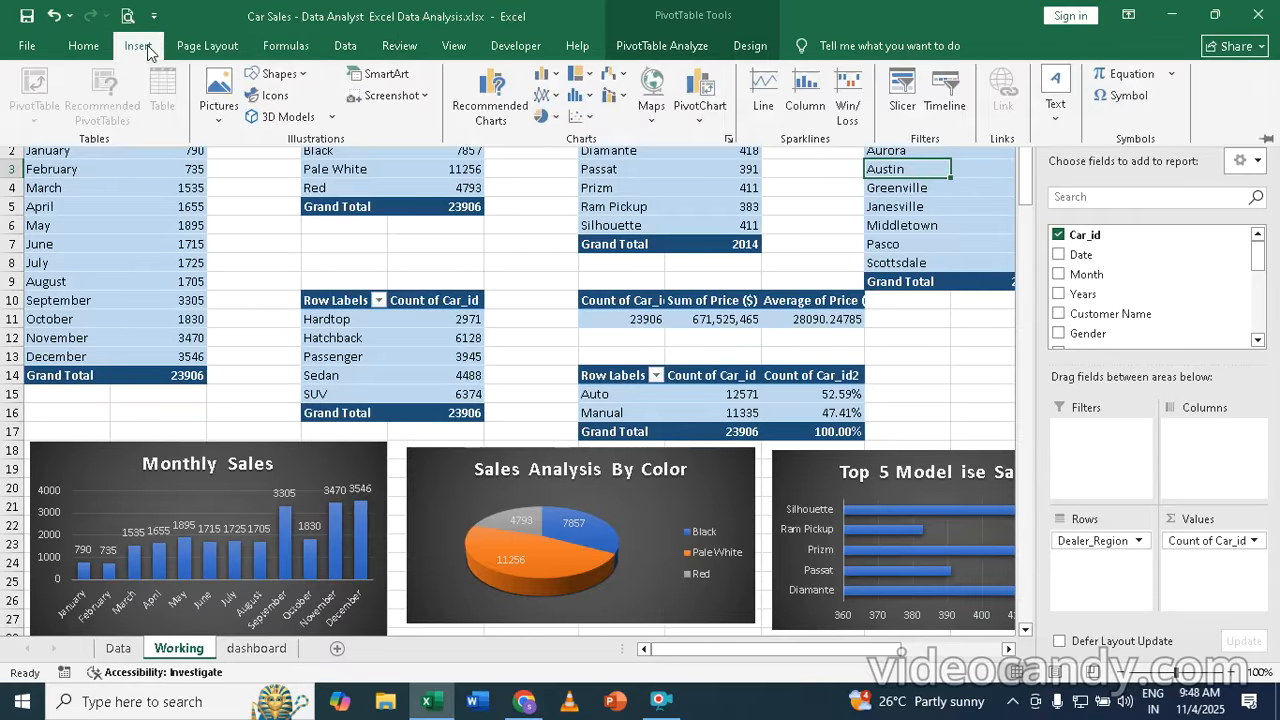
left_click(728, 138)
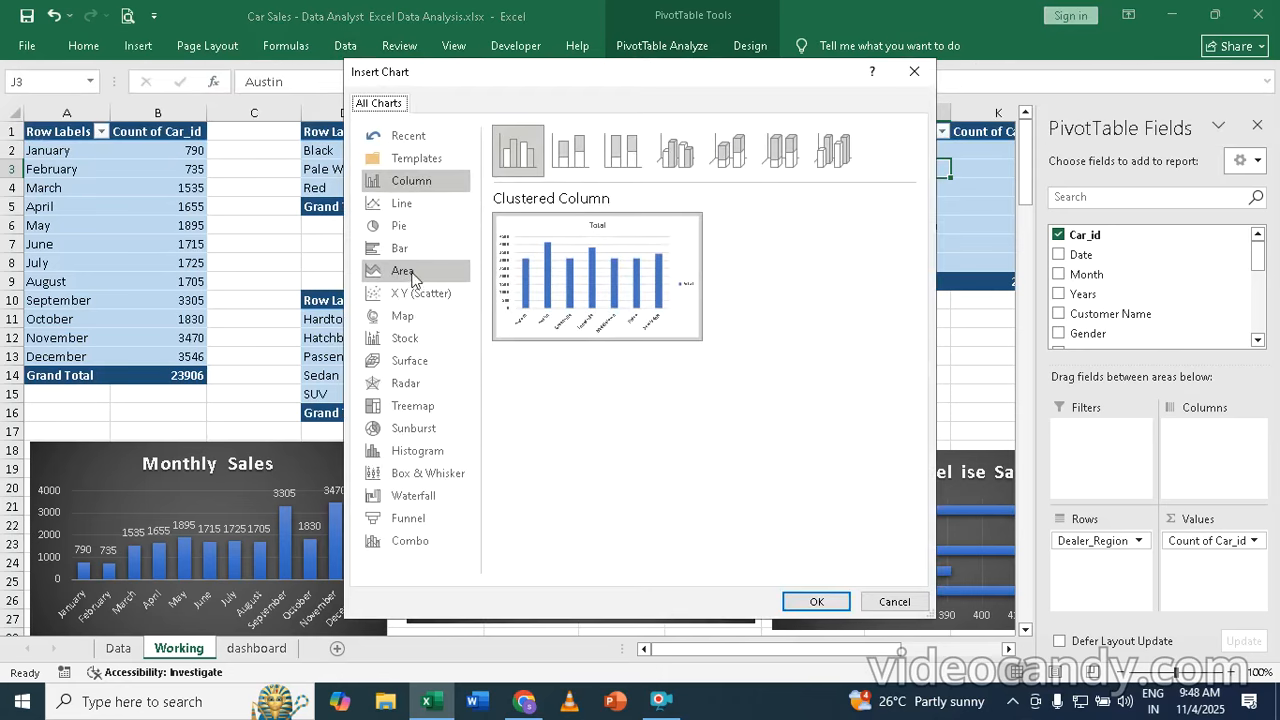
left_click(403, 270)
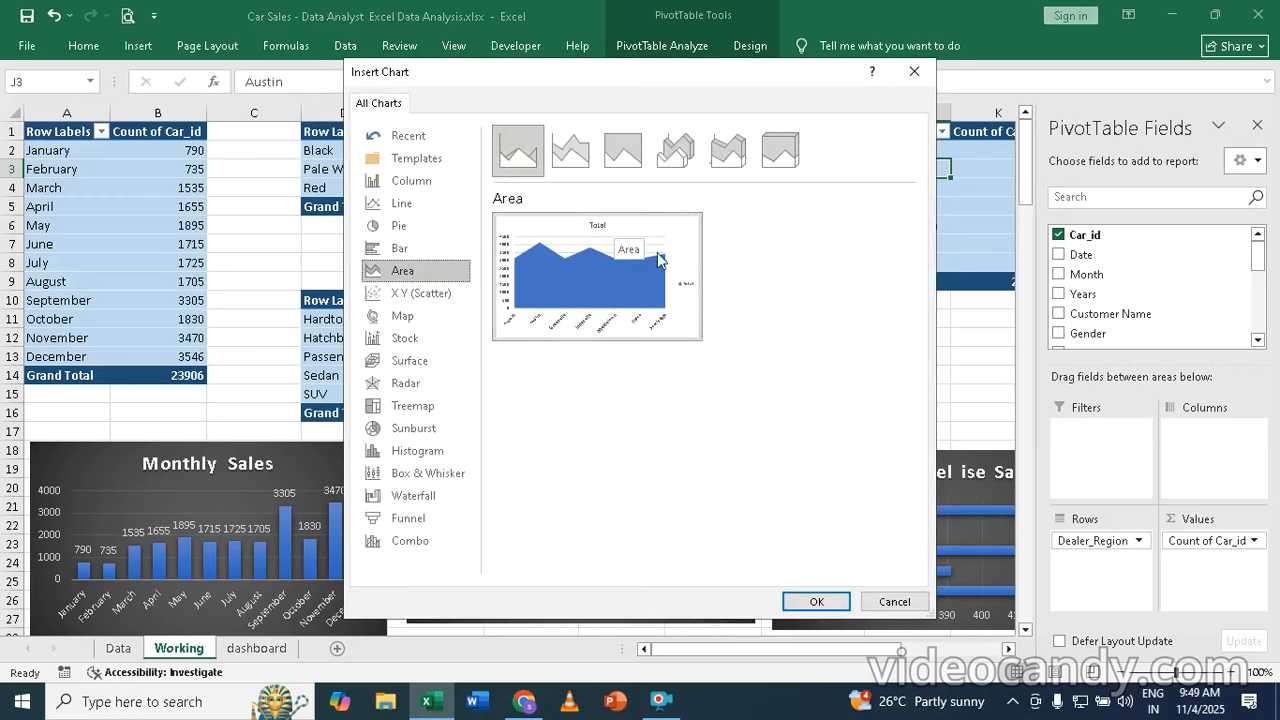
left_click(815, 601)
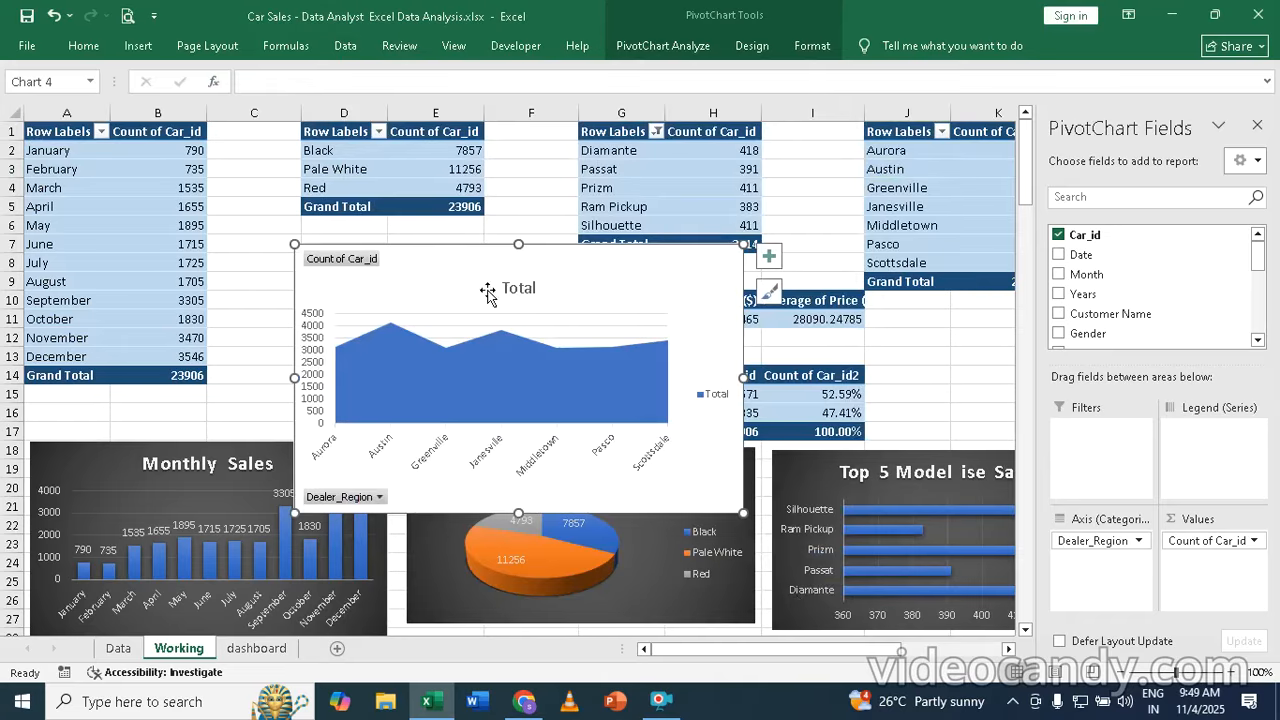
- Delete the legend of the dealer region area chart and hide all its field buttons
left_click(718, 394)
double_click(726, 404)
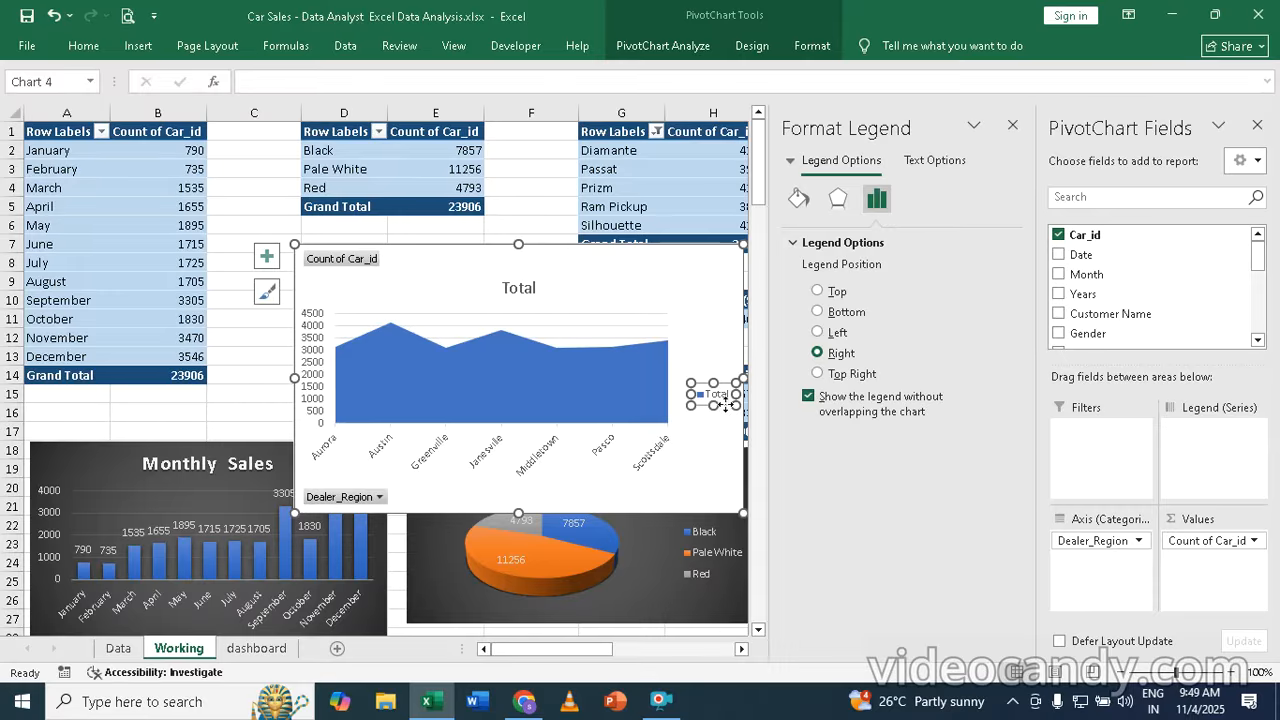
key("Delete")
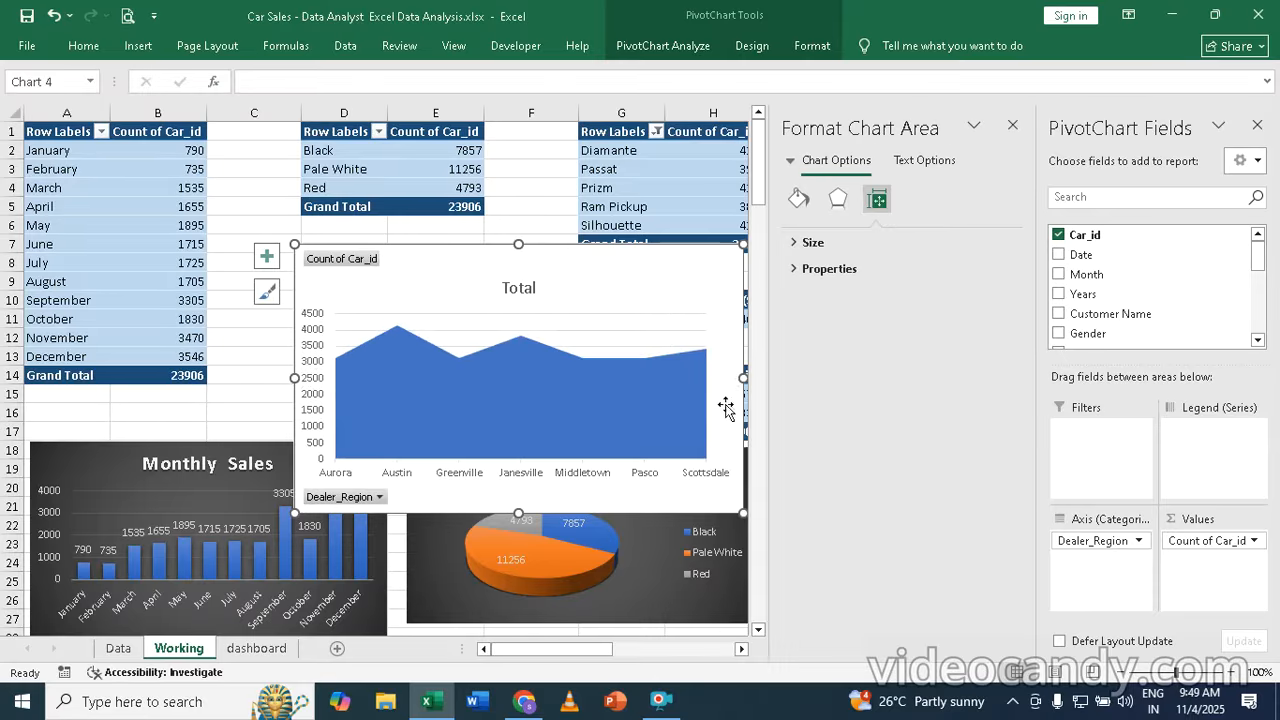
left_click(1013, 126)
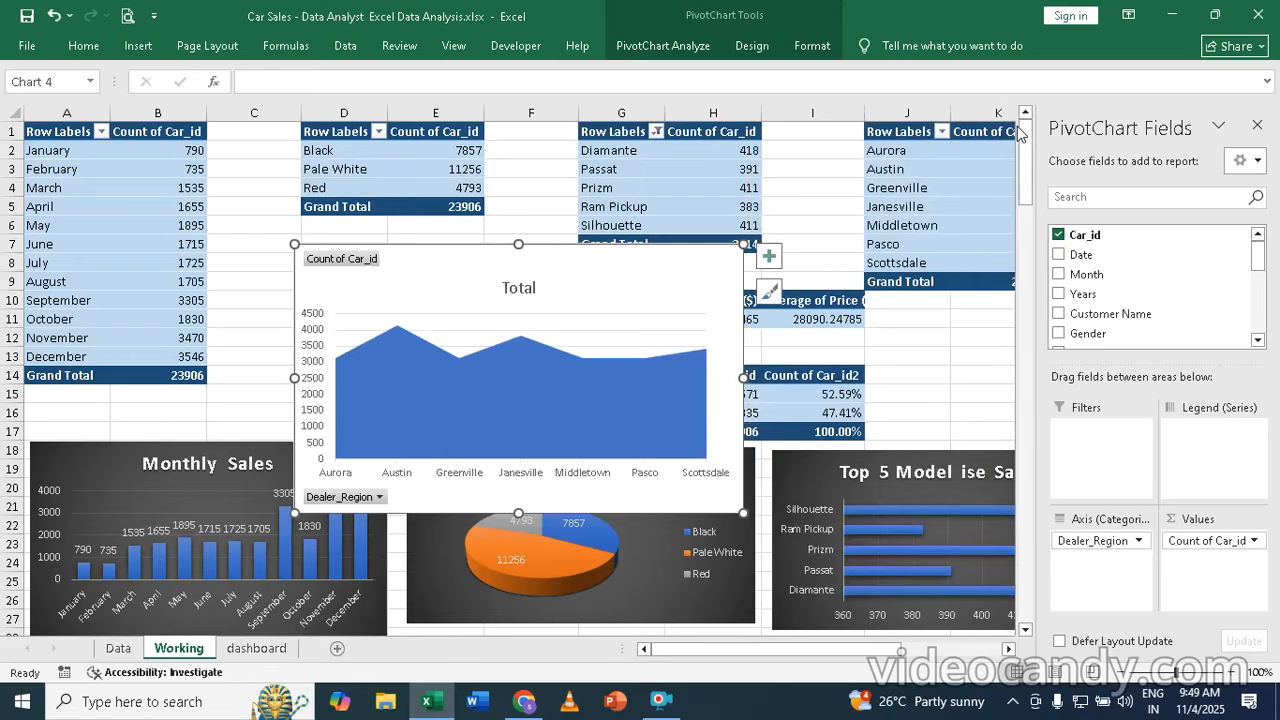
right_click(342, 257)
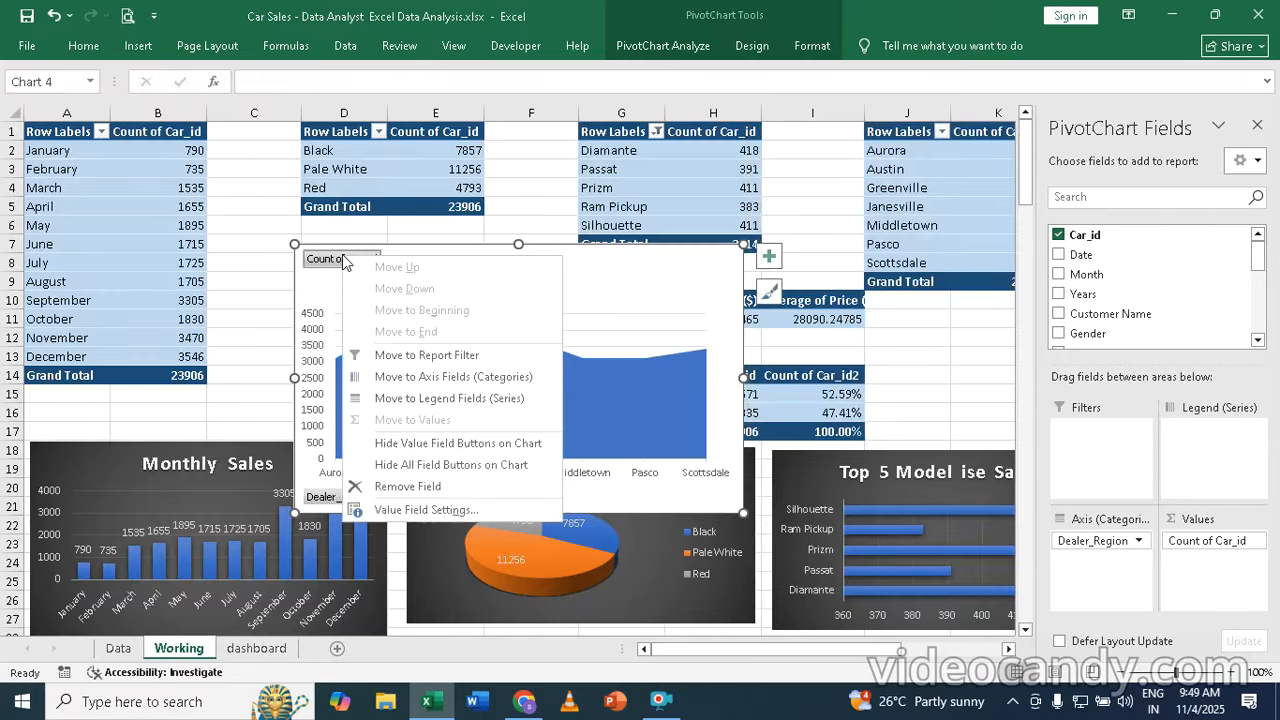
left_click(407, 472)
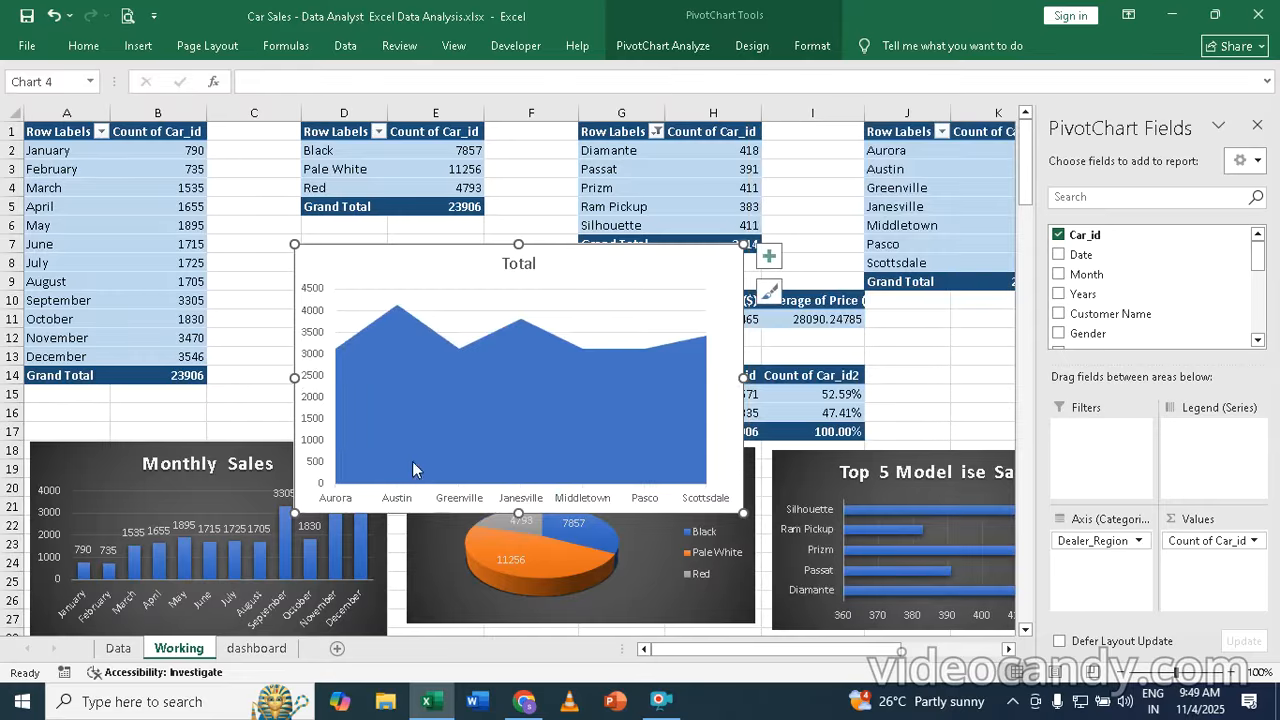
- Change the dealer region area chart's title to "Regional Sales"
double_click(519, 262)
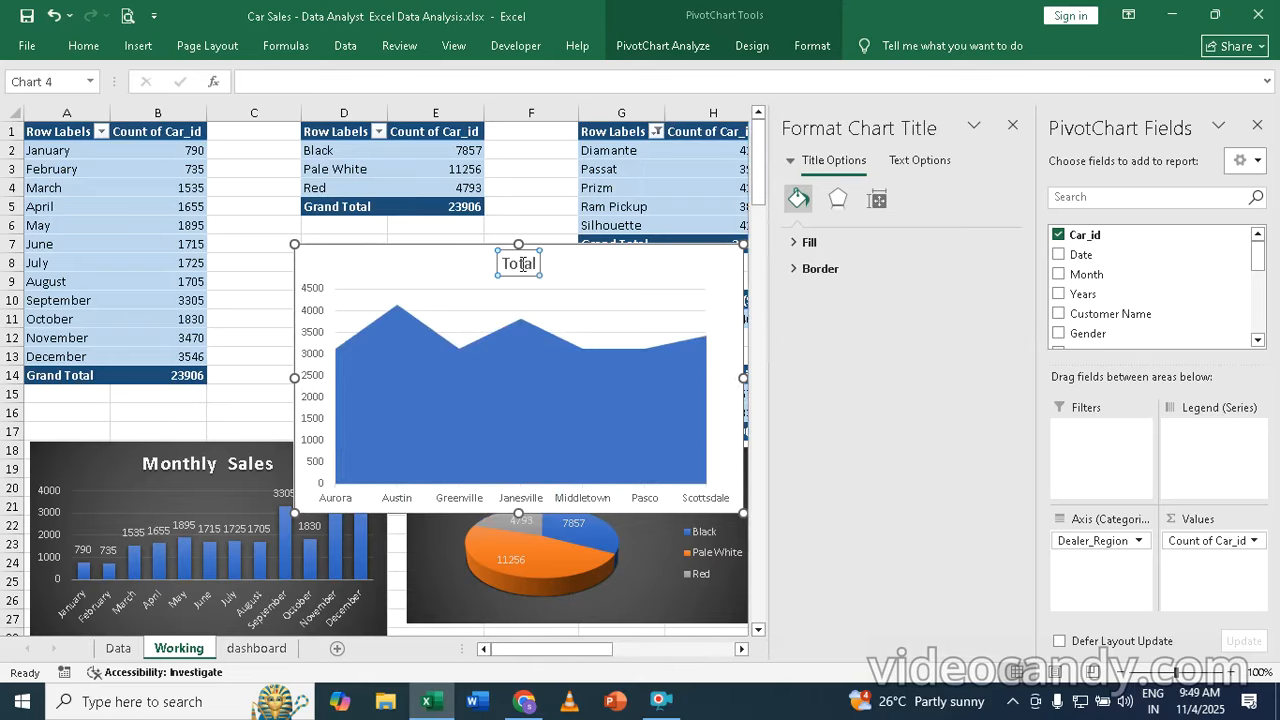
double_click(522, 263)
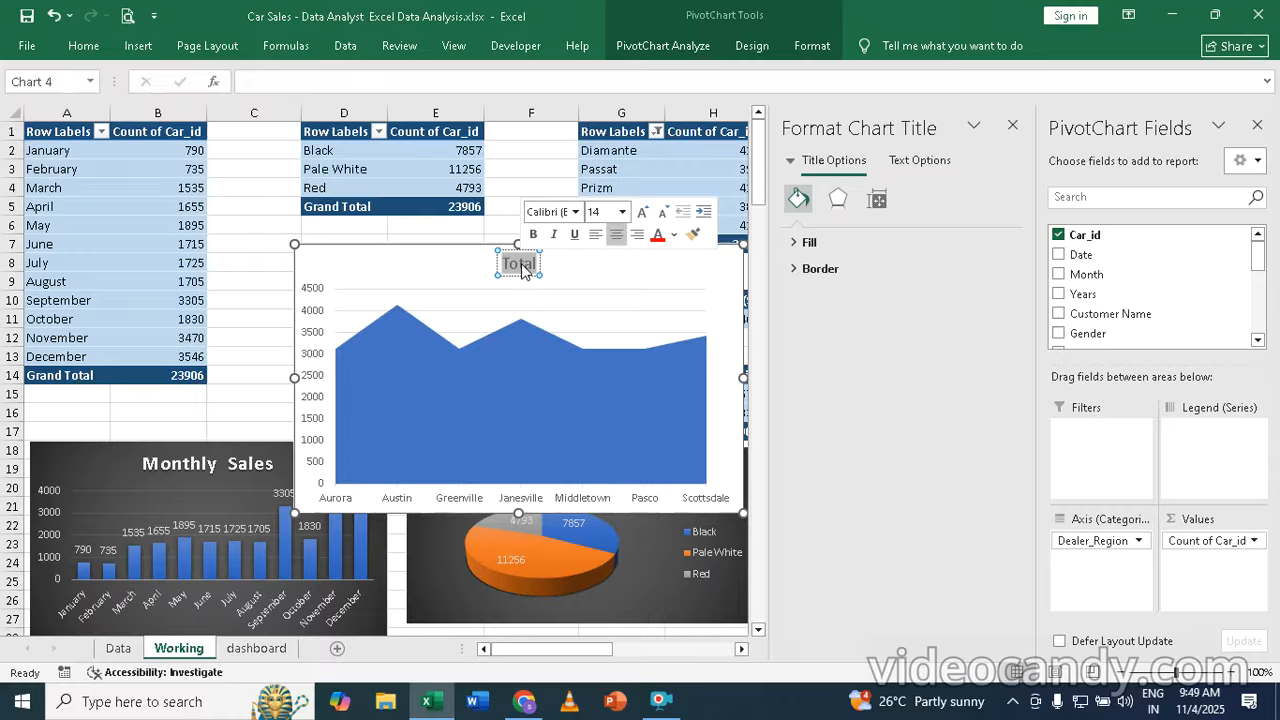
type("Re")
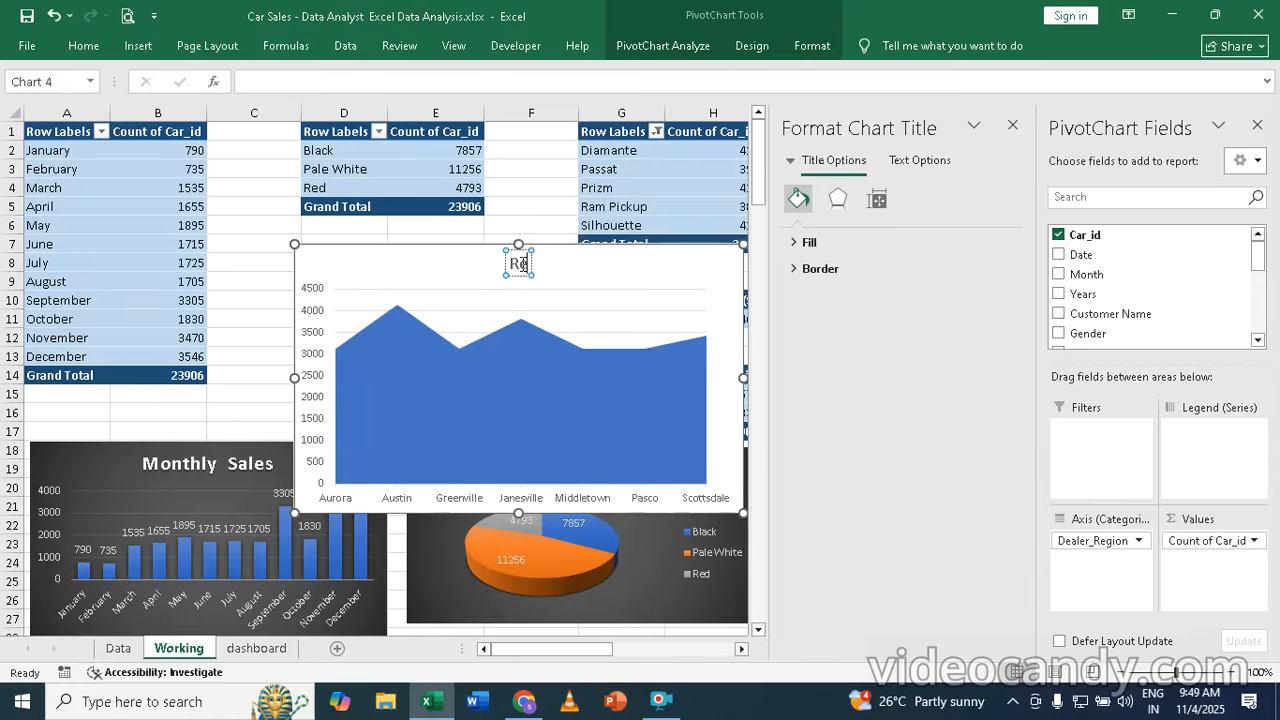
type("gional Sales")
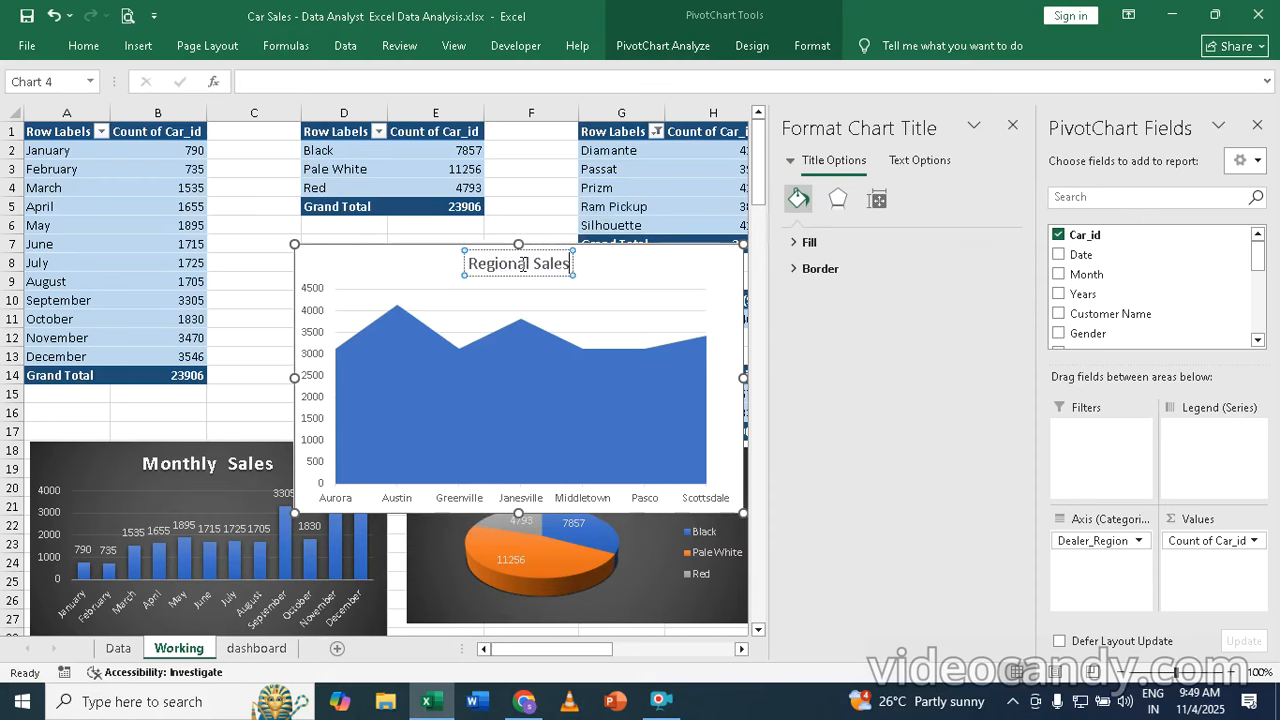
- Apply the dark gray chart style with the blue gradient area to the Regional Sales chart and close its formatting pane
left_click(391, 245)
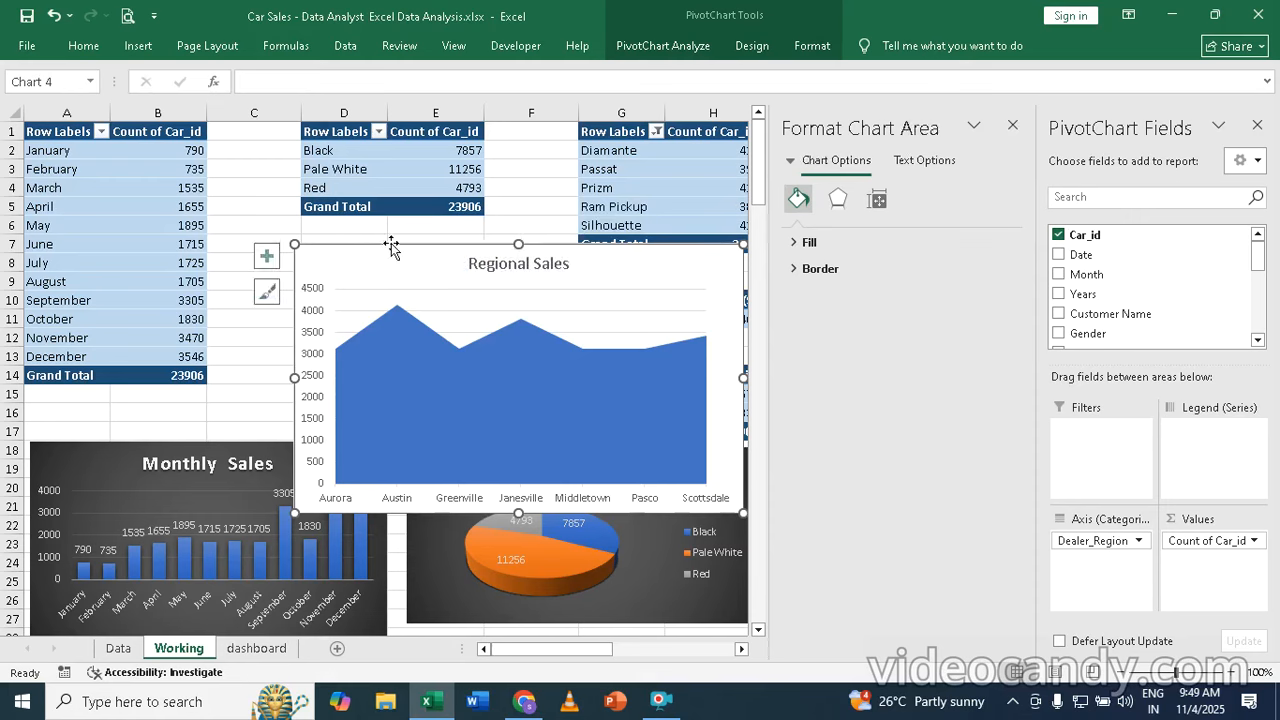
left_click(753, 45)
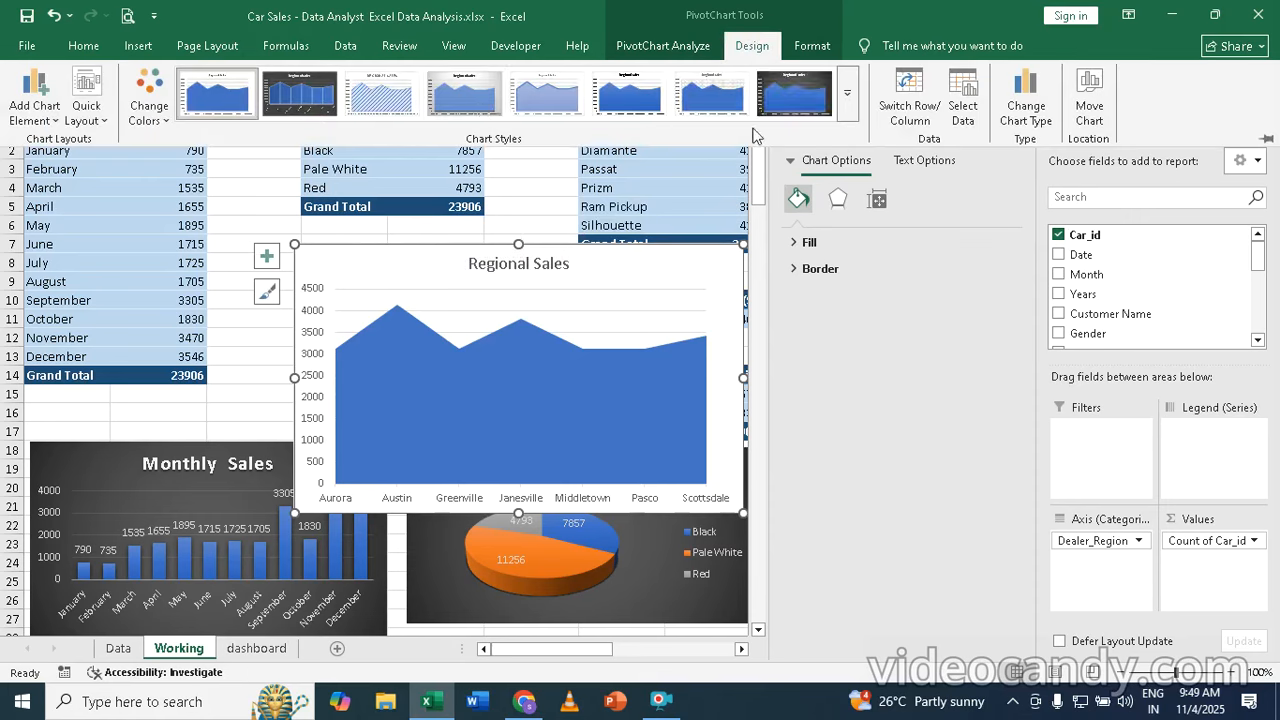
left_click(783, 103)
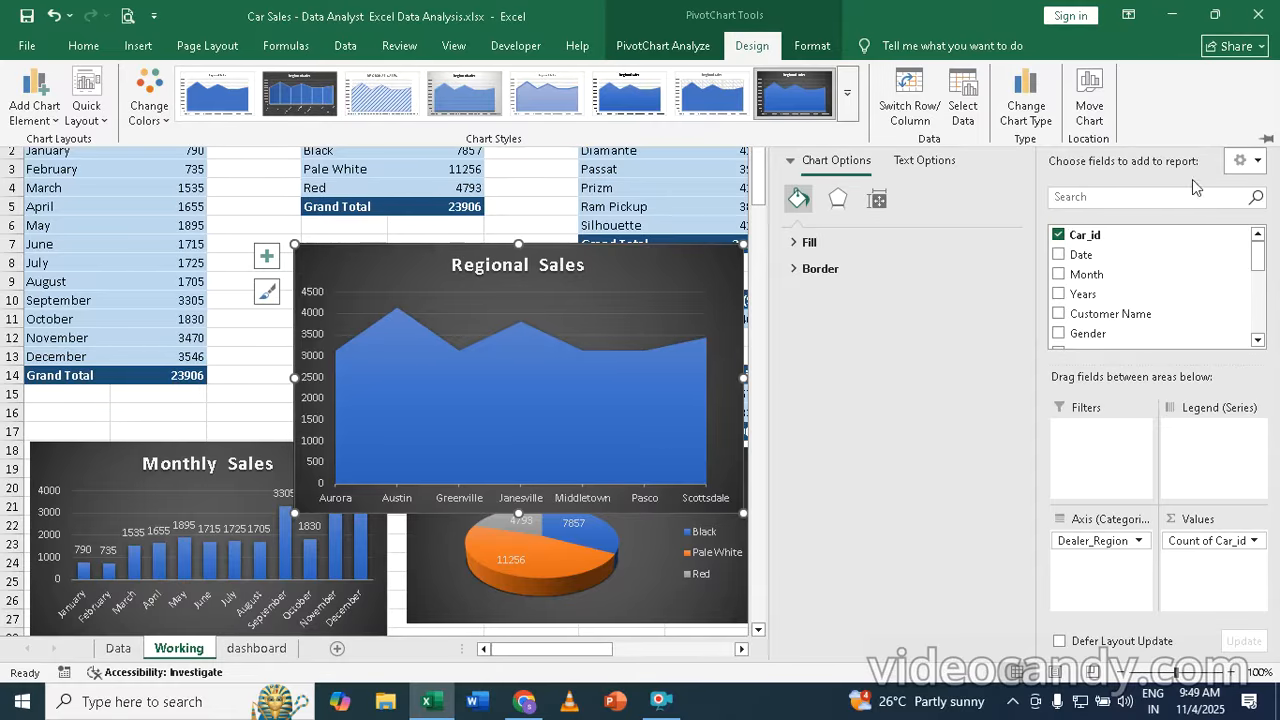
left_click(979, 178)
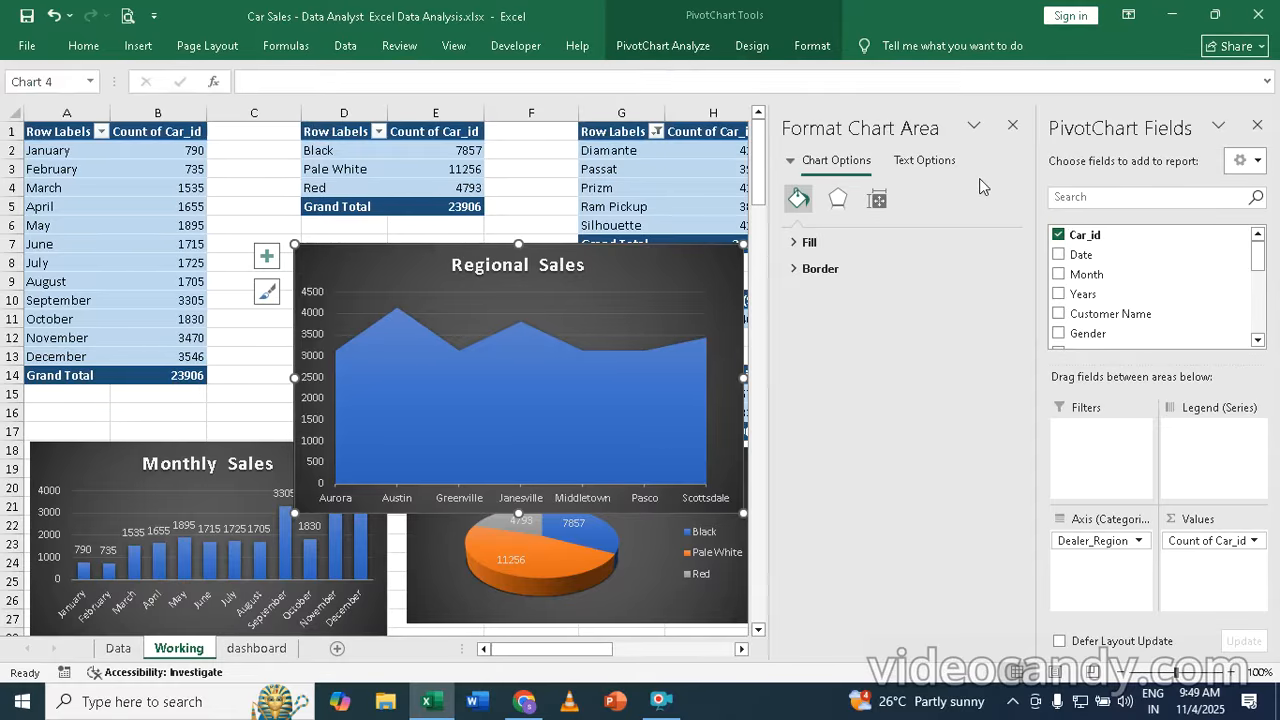
left_click(1003, 128)
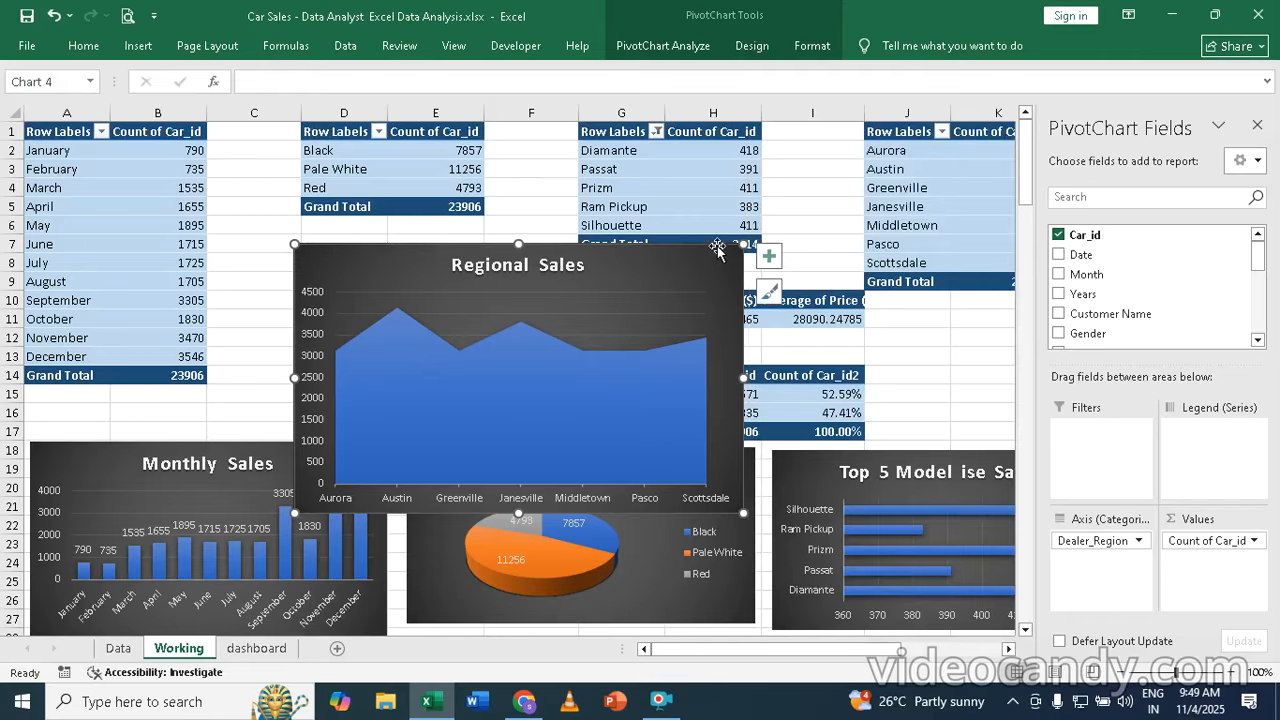
- Shrink the Regional Sales chart, place it directly below the Monthly Sales chart, and close the open side panes
double_click(291, 243)
left_click_drag(296, 246, 390, 324)
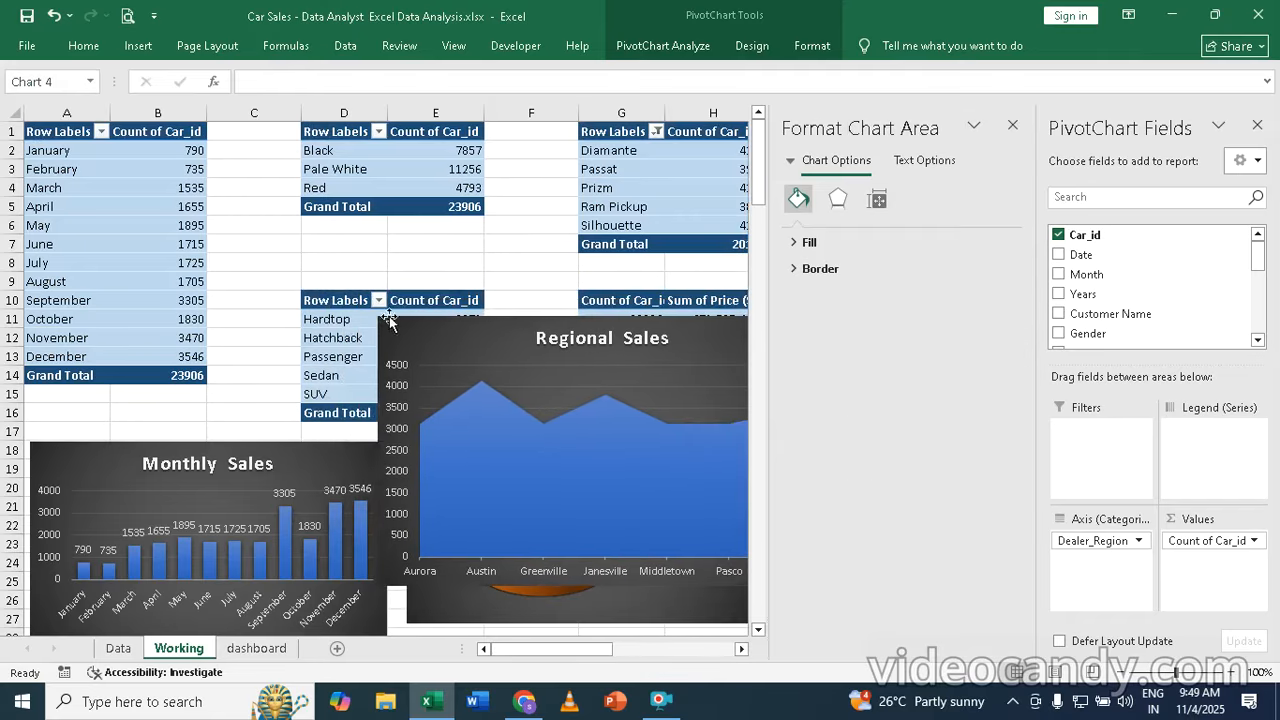
left_click(1013, 127)
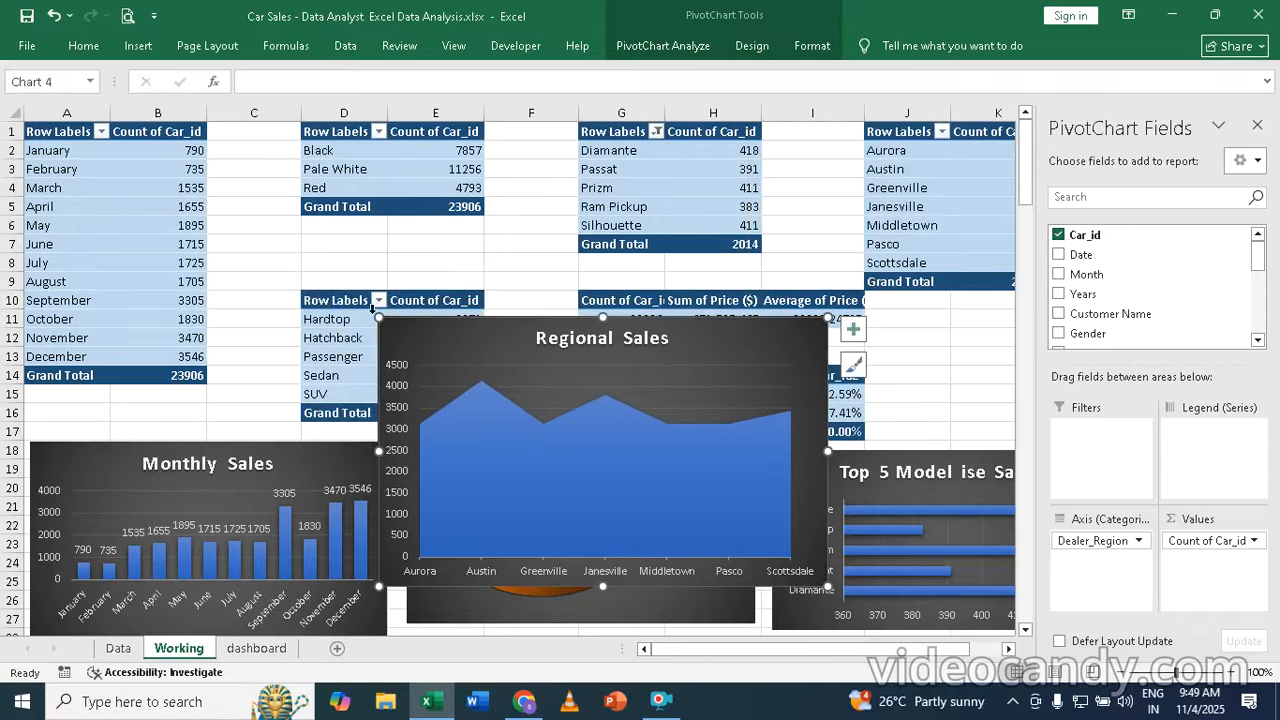
left_click_drag(377, 316, 566, 433)
scroll(797, 553, "down", 2)
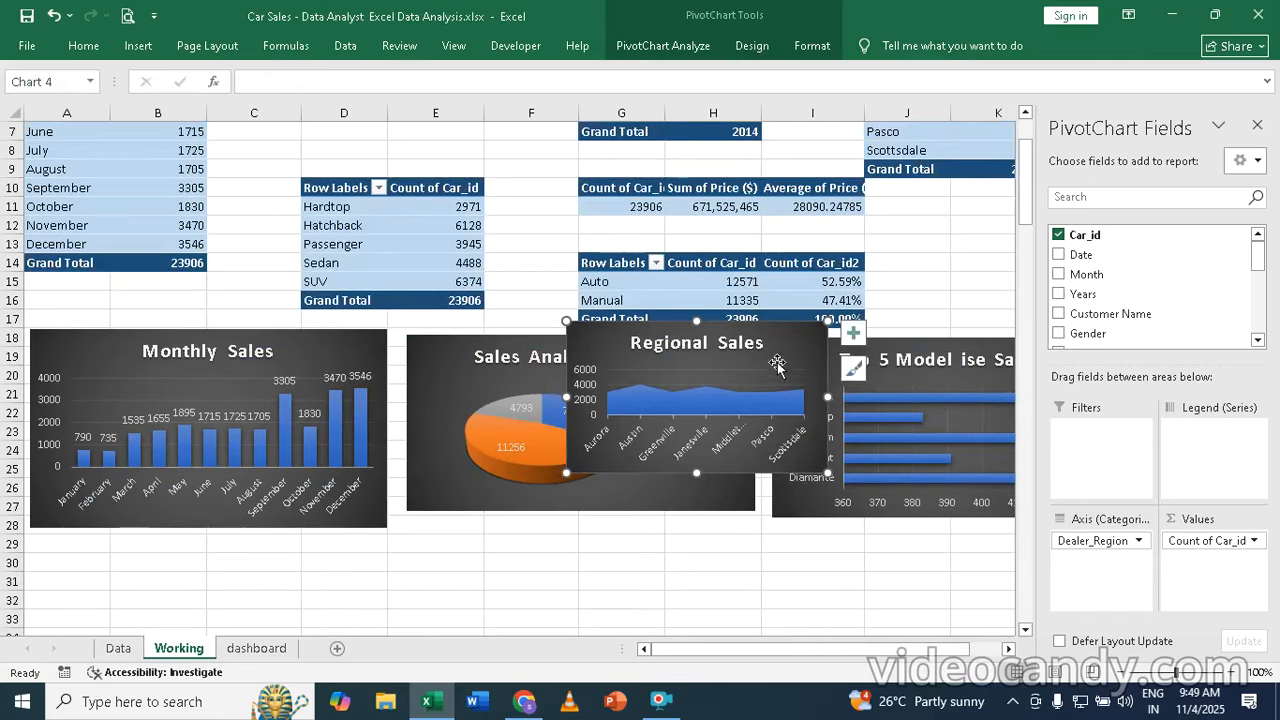
left_click_drag(783, 338, 250, 559)
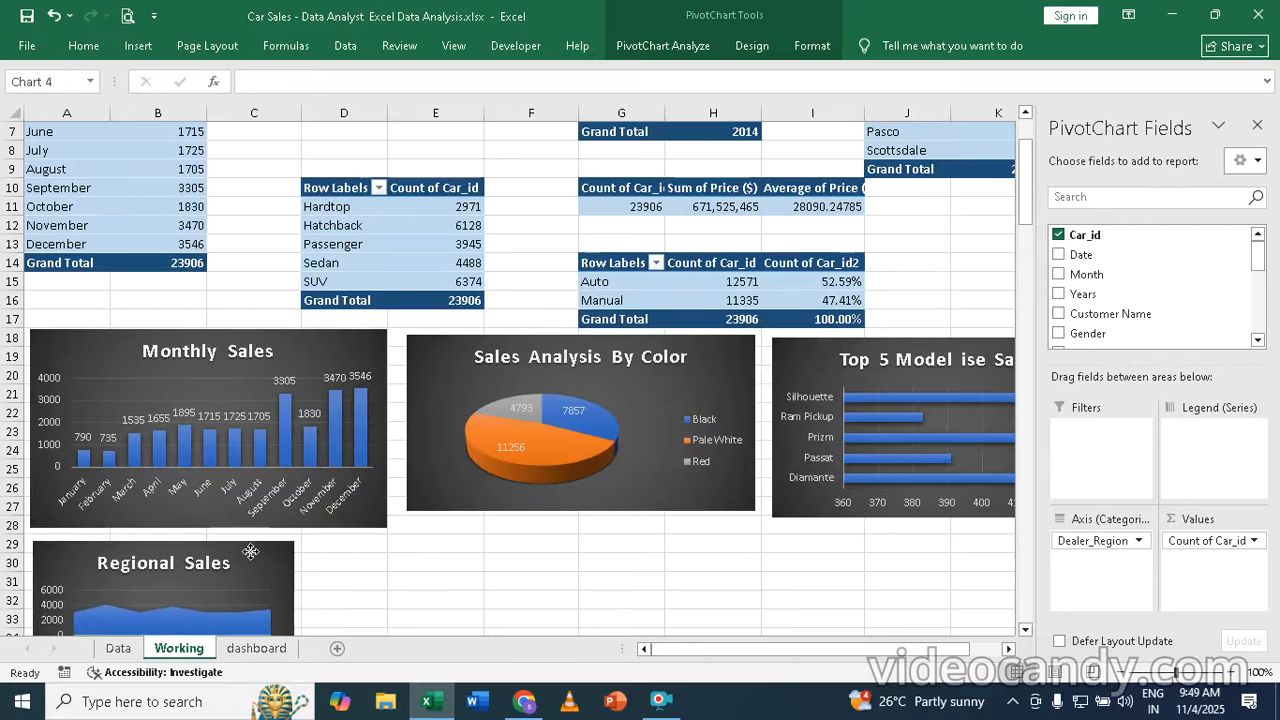
left_click(1258, 126)
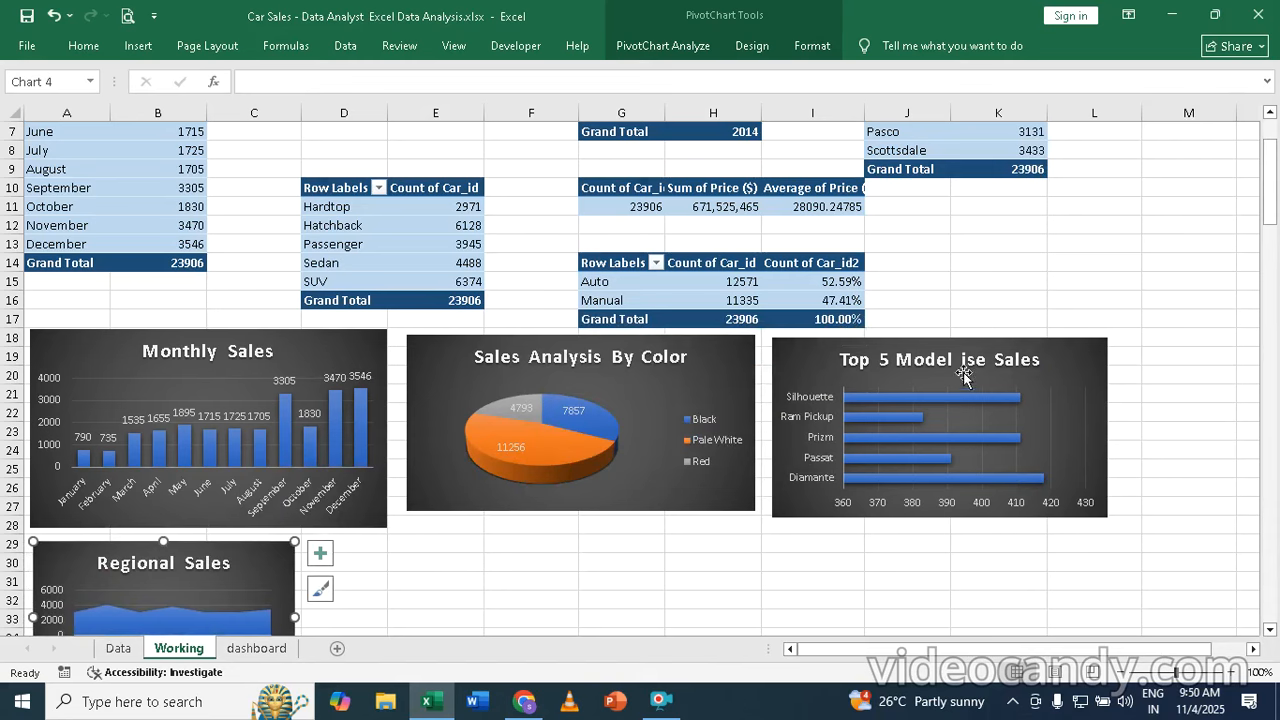
- Add data labels to the bars of the Top 5 Model ise Sales chart
left_click(876, 396)
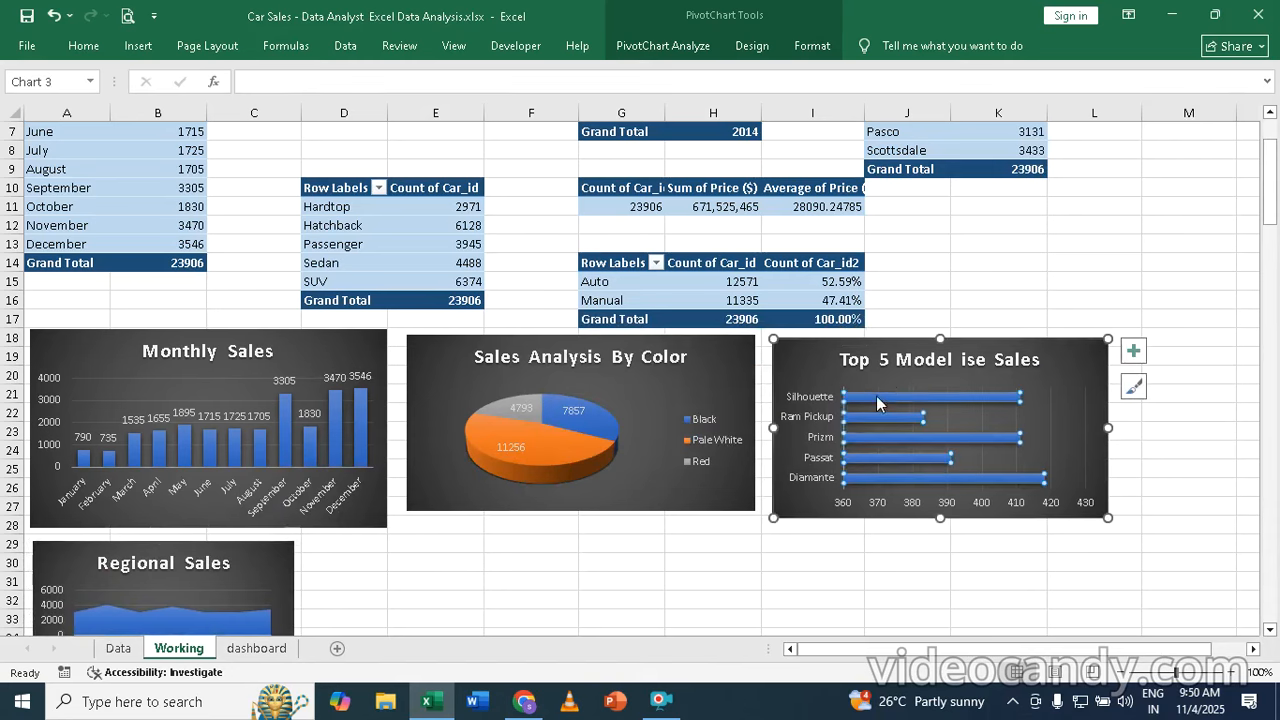
left_click(1136, 355)
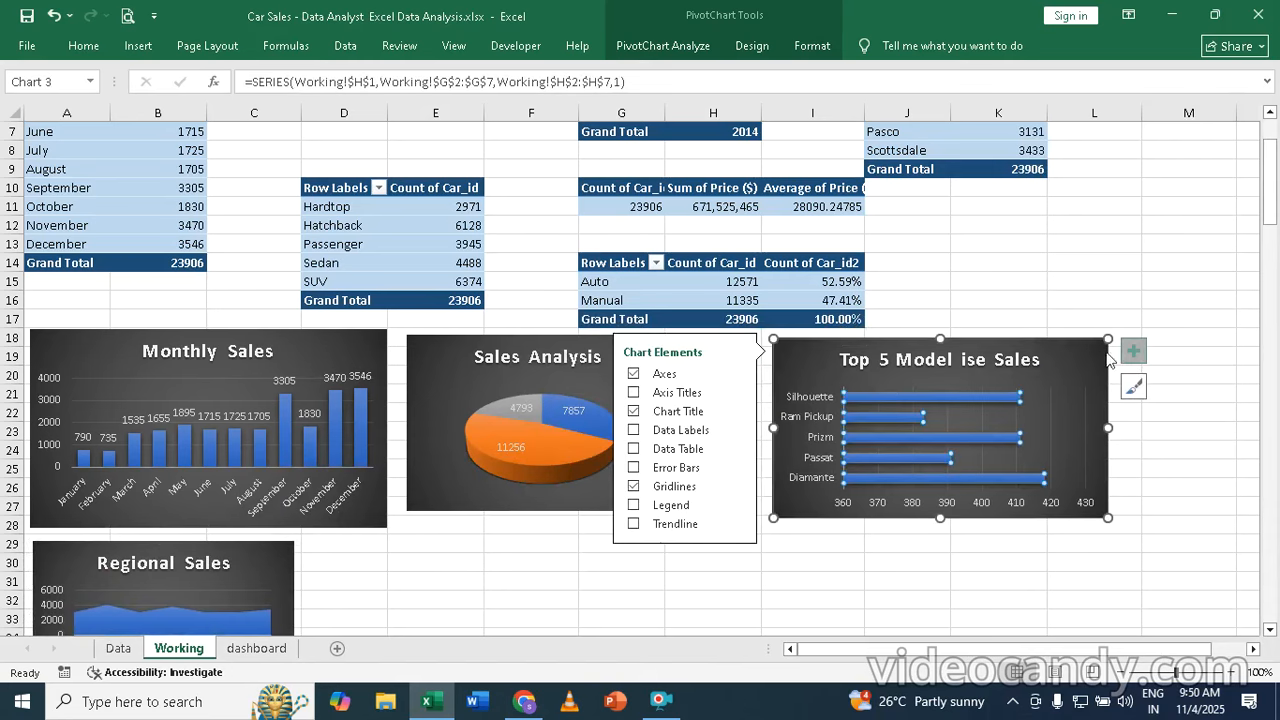
left_click(632, 431)
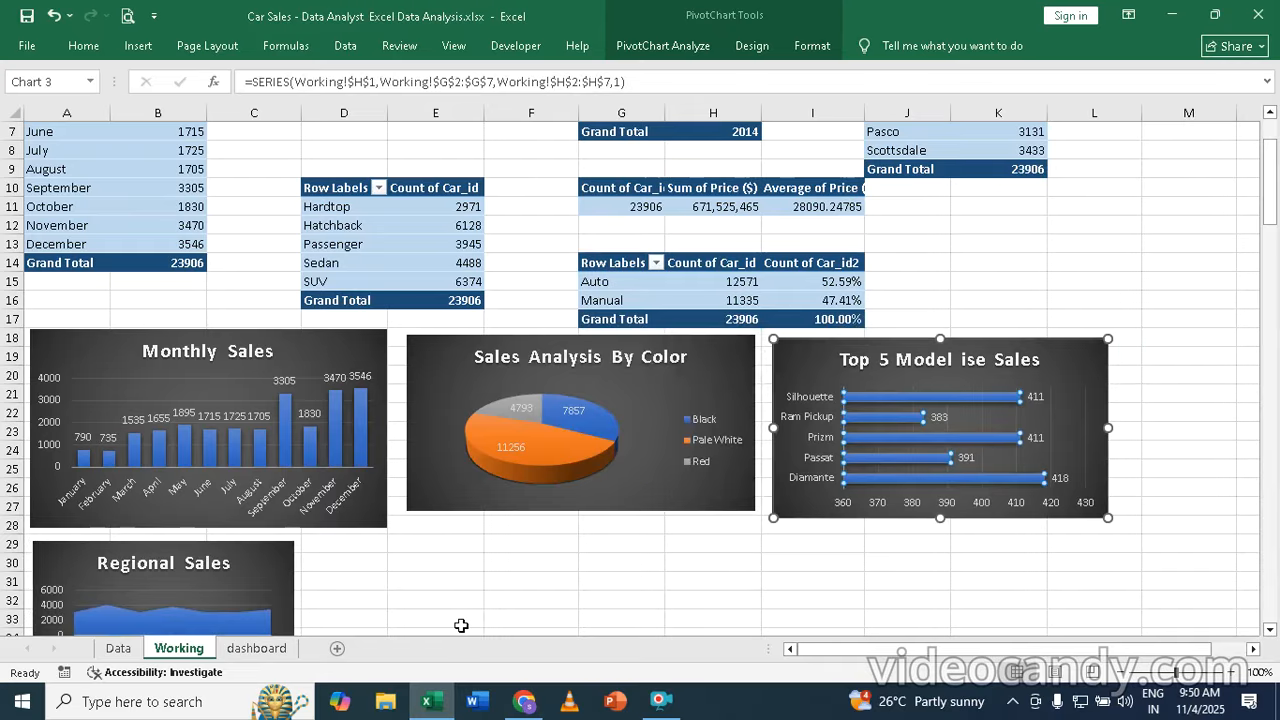
- Add data labels to the Regional Sales area chart and enlarge the chart slightly in width and height
scroll(691, 560, "down", 2)
left_click(250, 430)
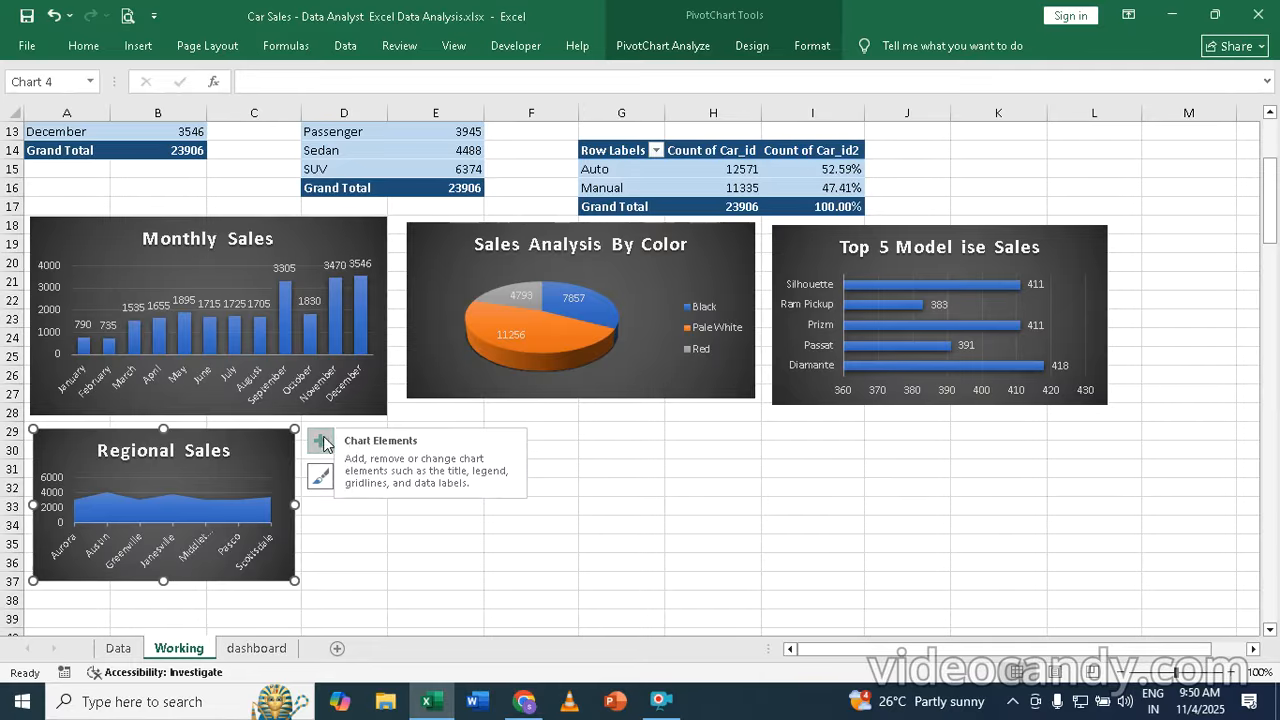
left_click(321, 443)
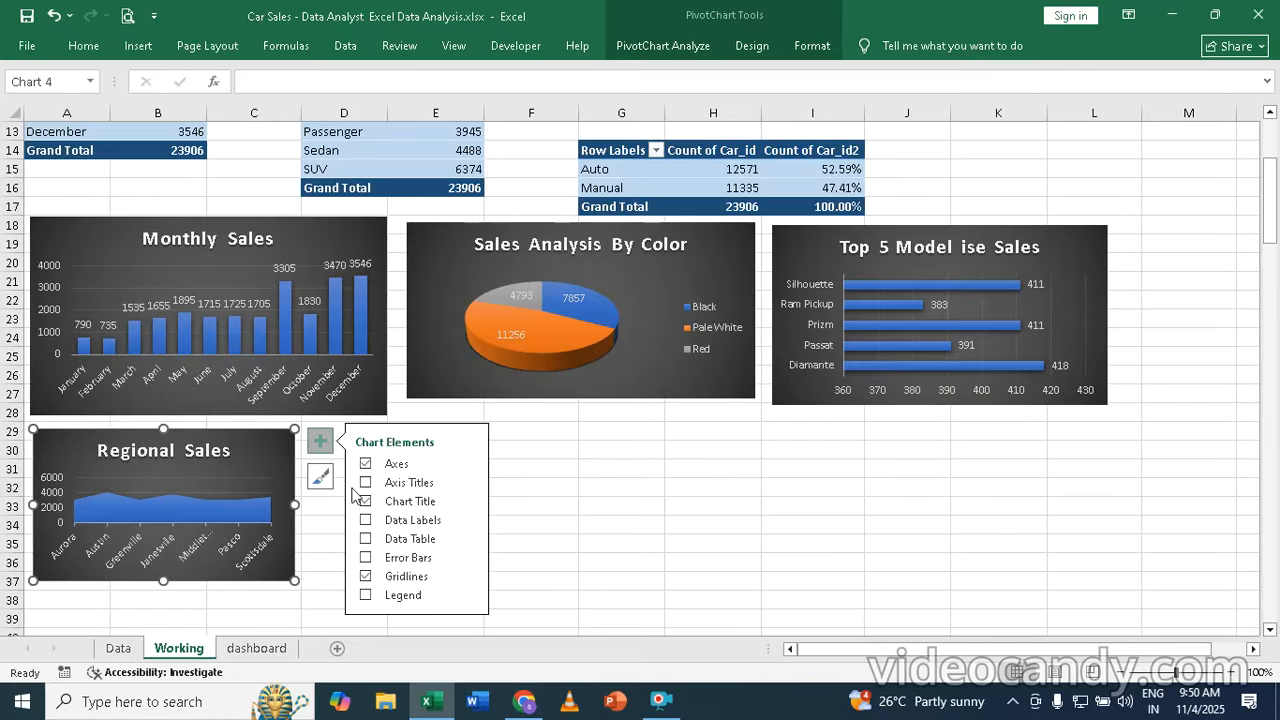
left_click(366, 520)
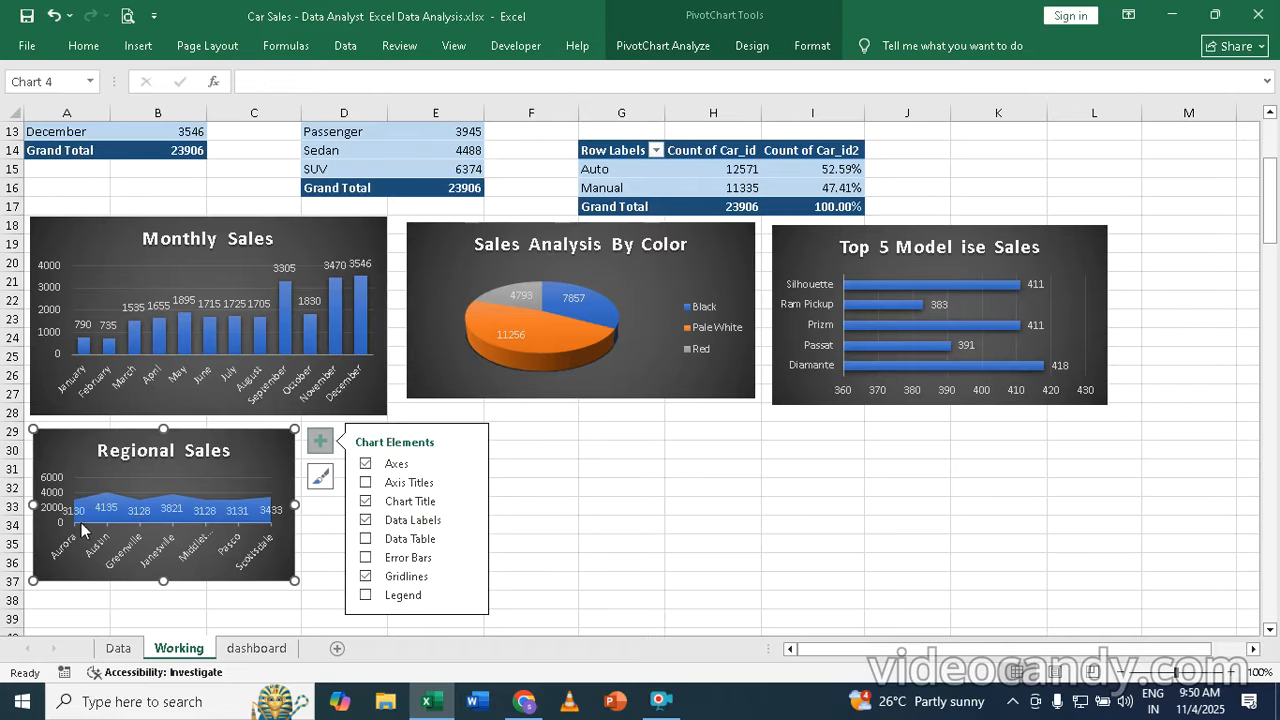
left_click(571, 543)
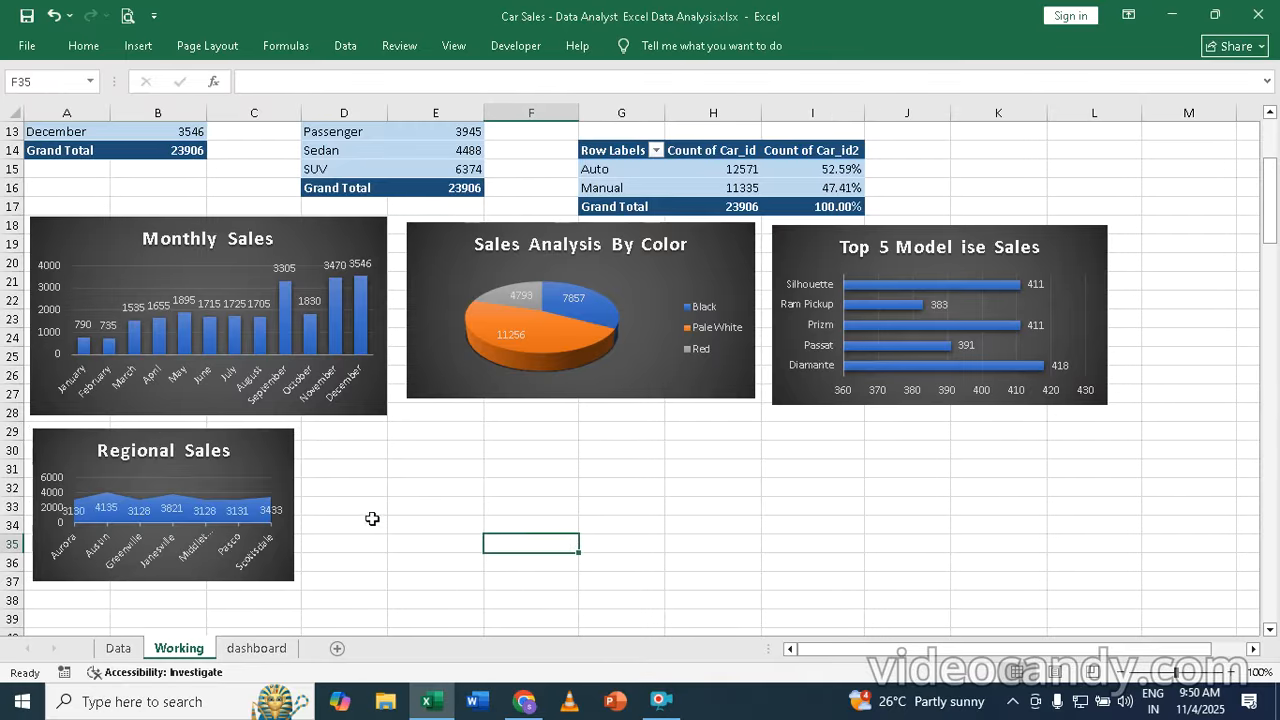
left_click(286, 442)
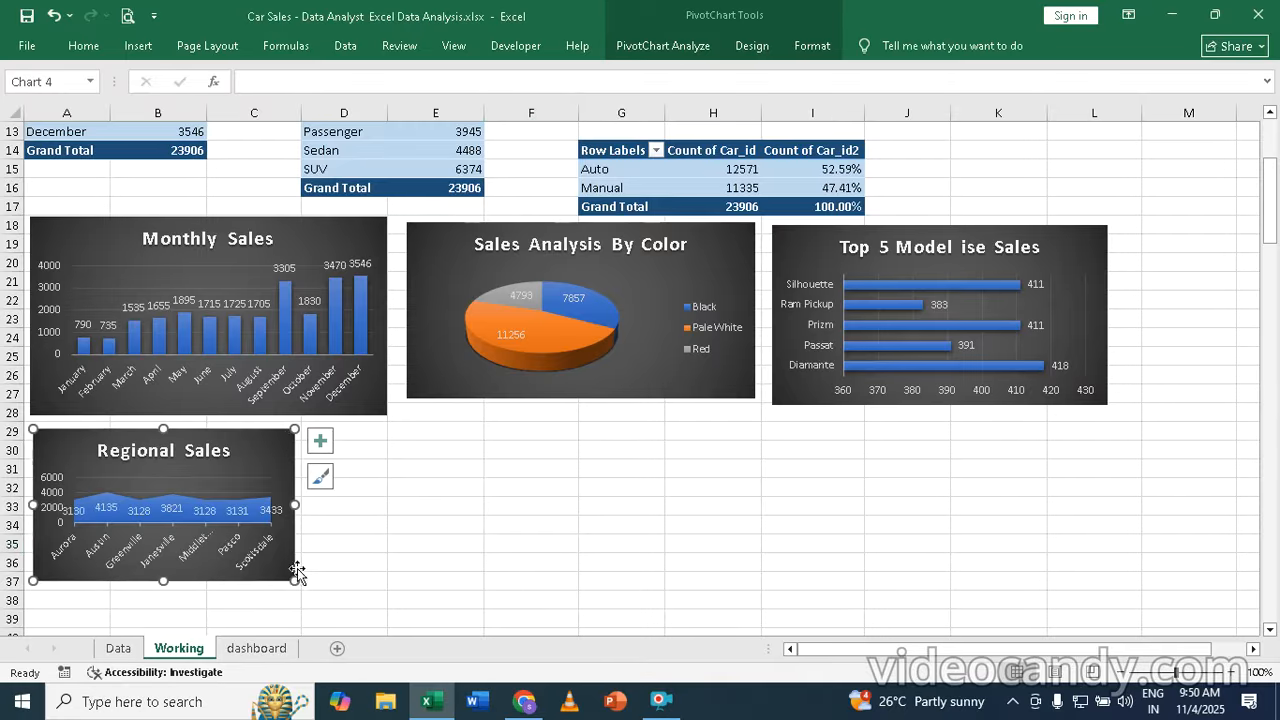
left_click_drag(294, 580, 329, 624)
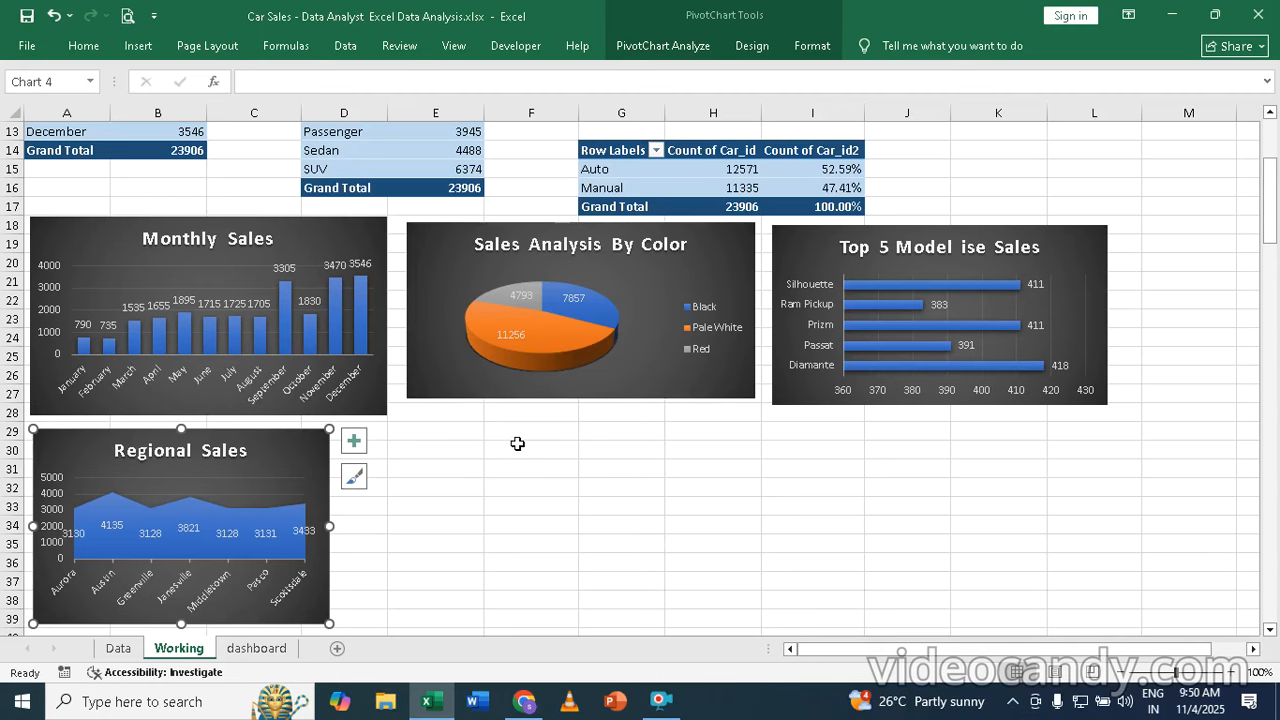
- Insert a Line with Markers PivotChart from the body style PivotTable on the Working sheet
scroll(517, 445, "up", 2)
scroll(517, 445, "up", 1)
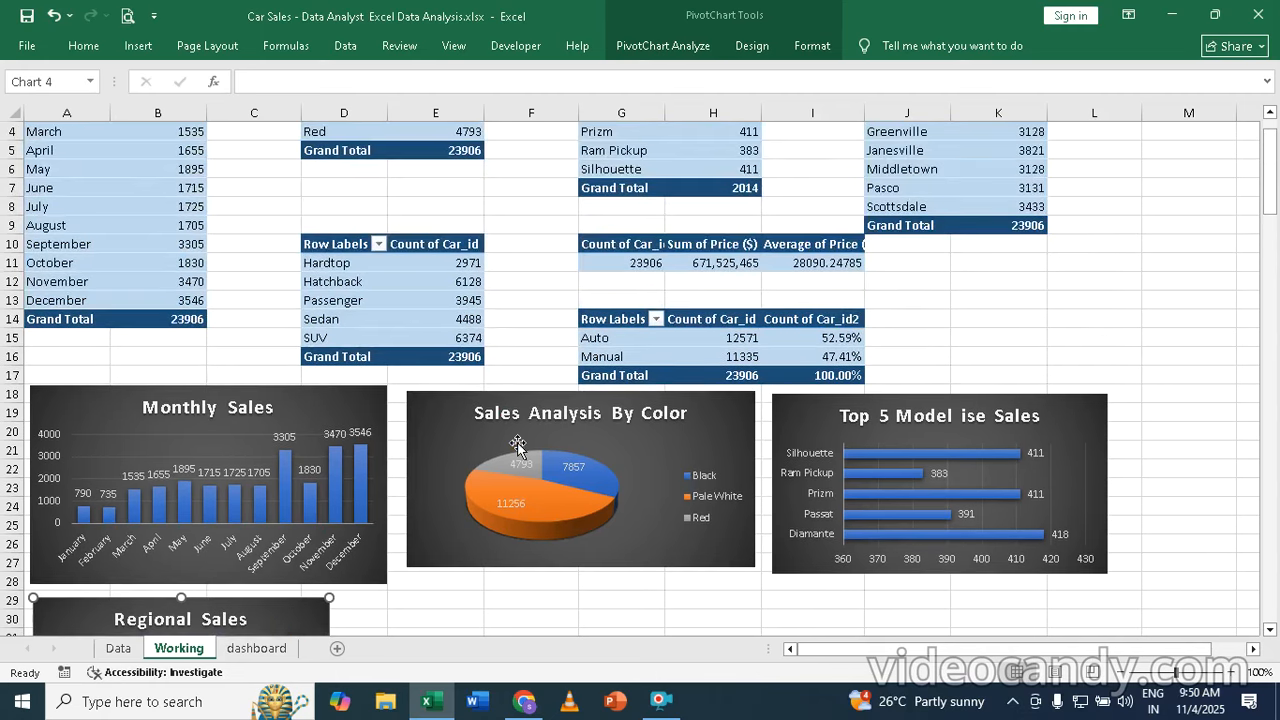
left_click(437, 281)
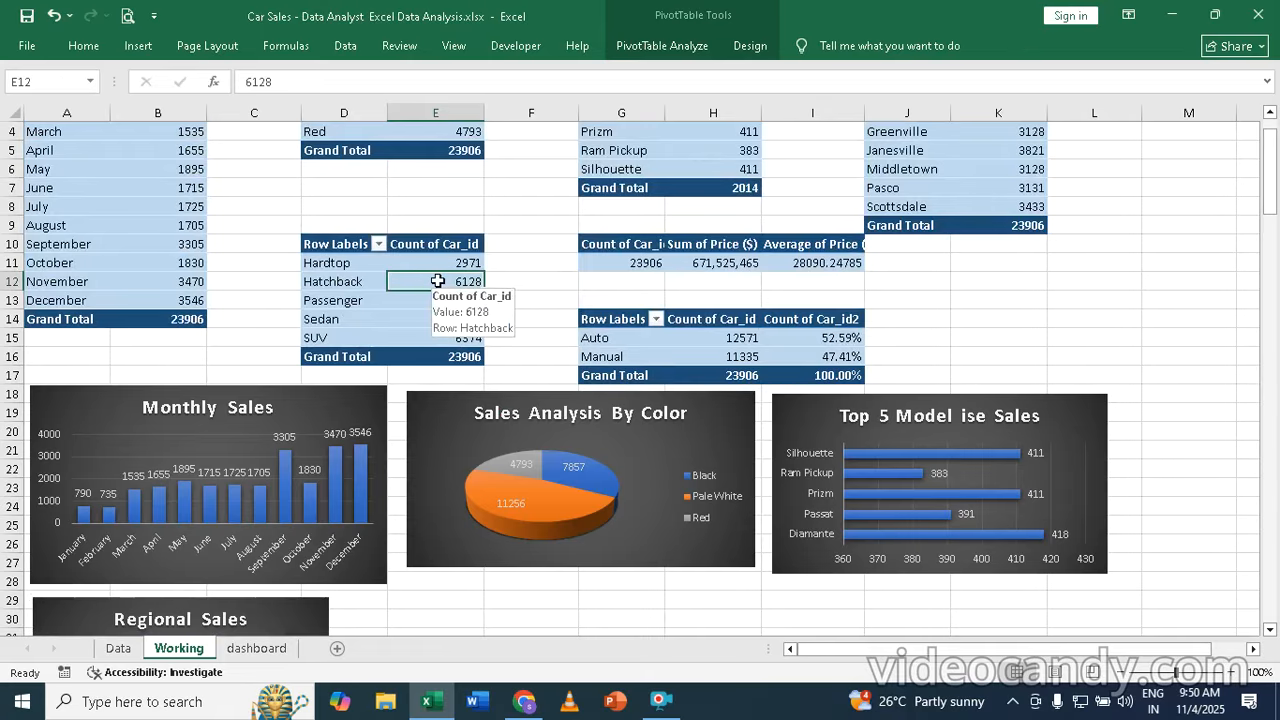
left_click(137, 47)
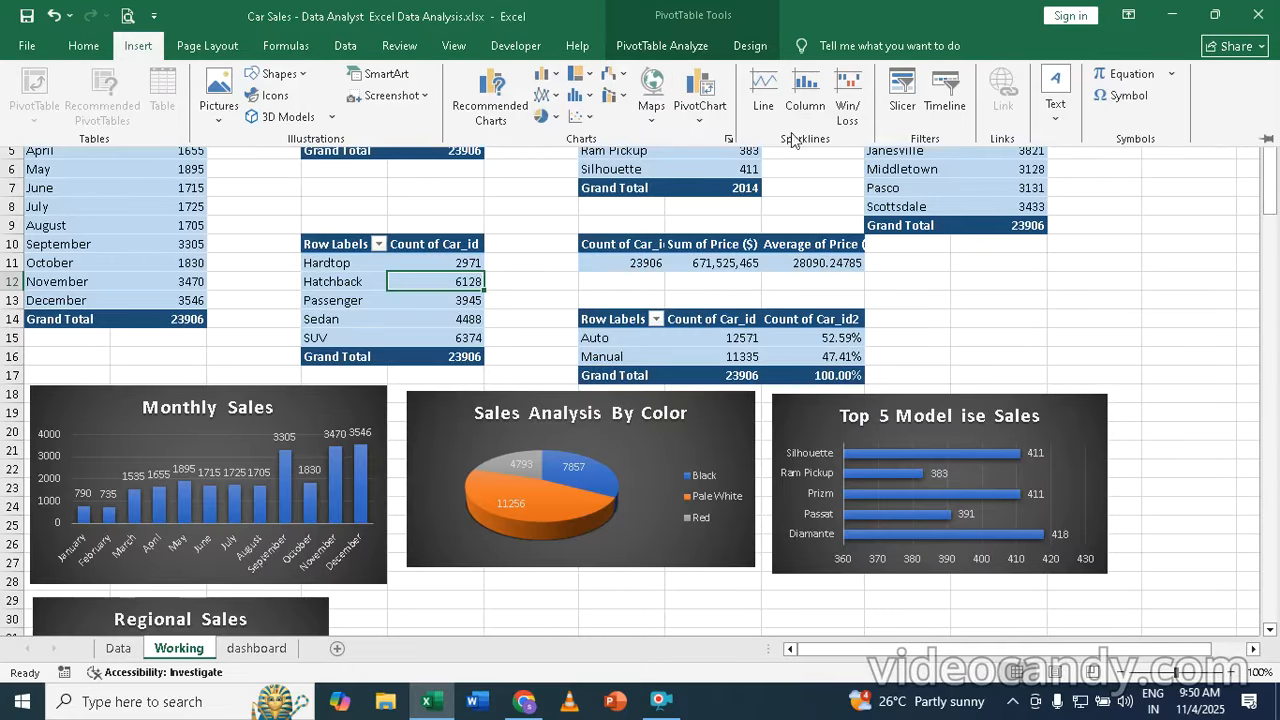
left_click(729, 139)
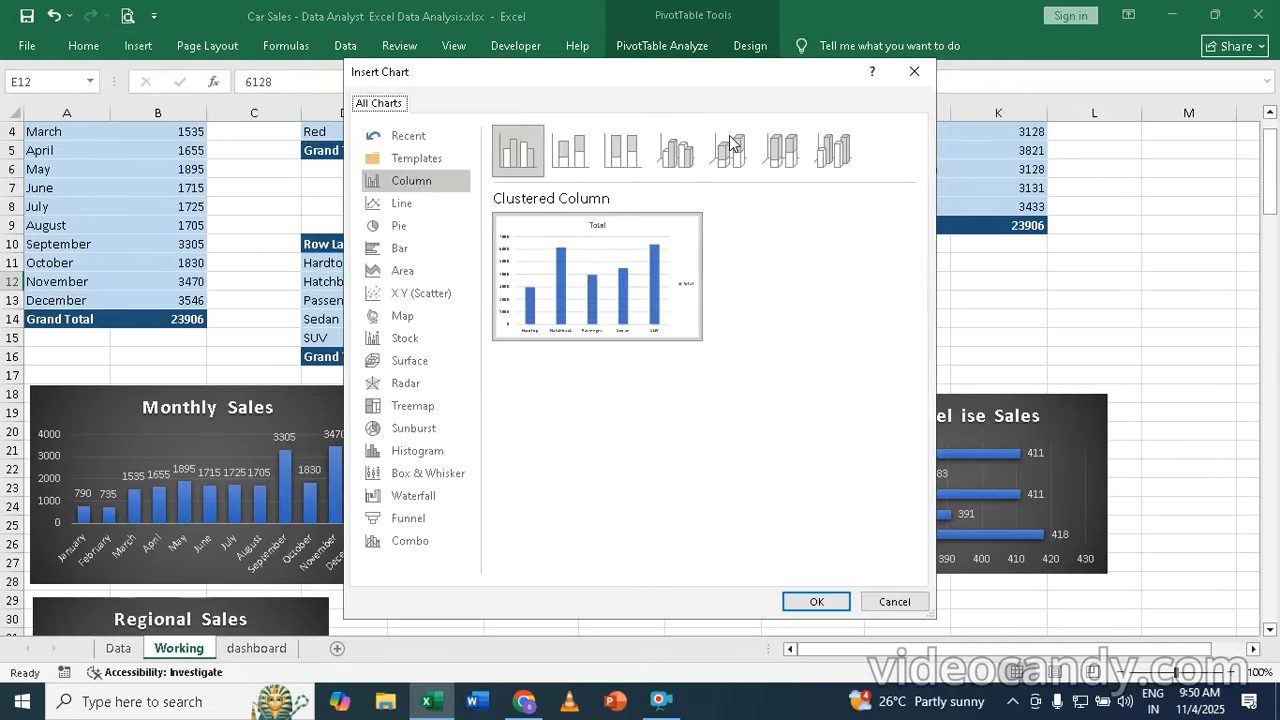
left_click(403, 205)
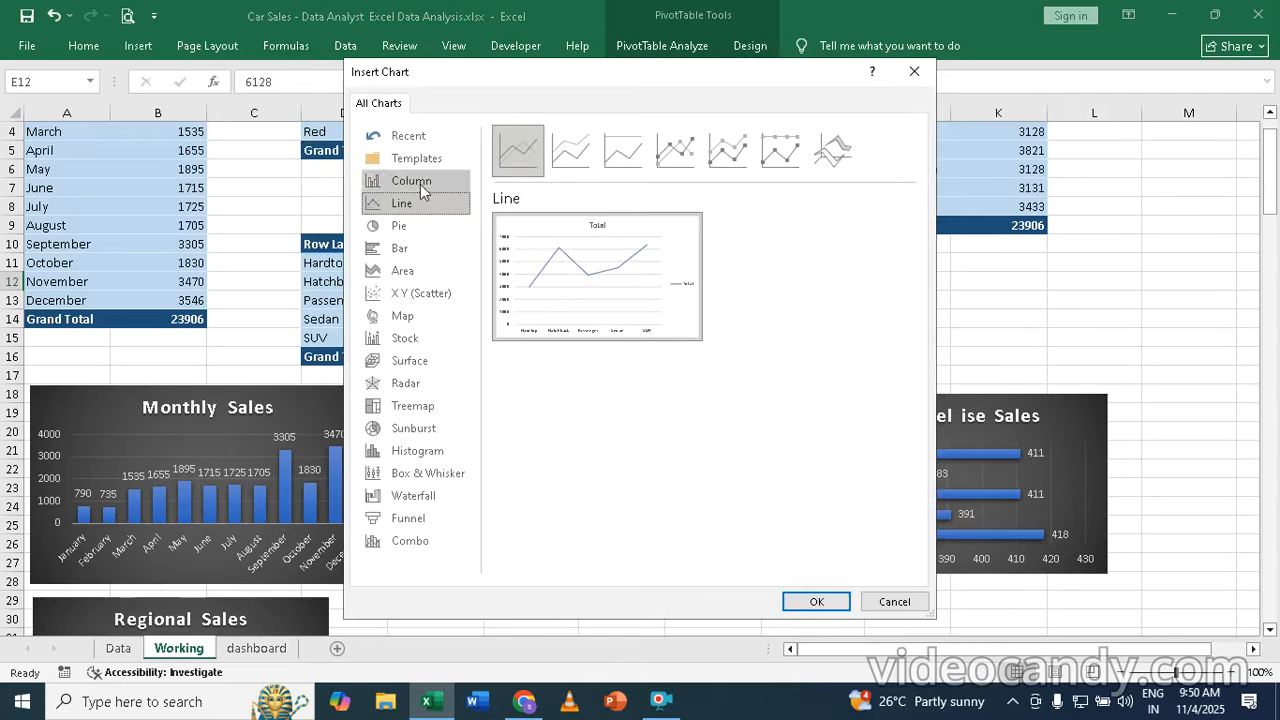
double_click(676, 153)
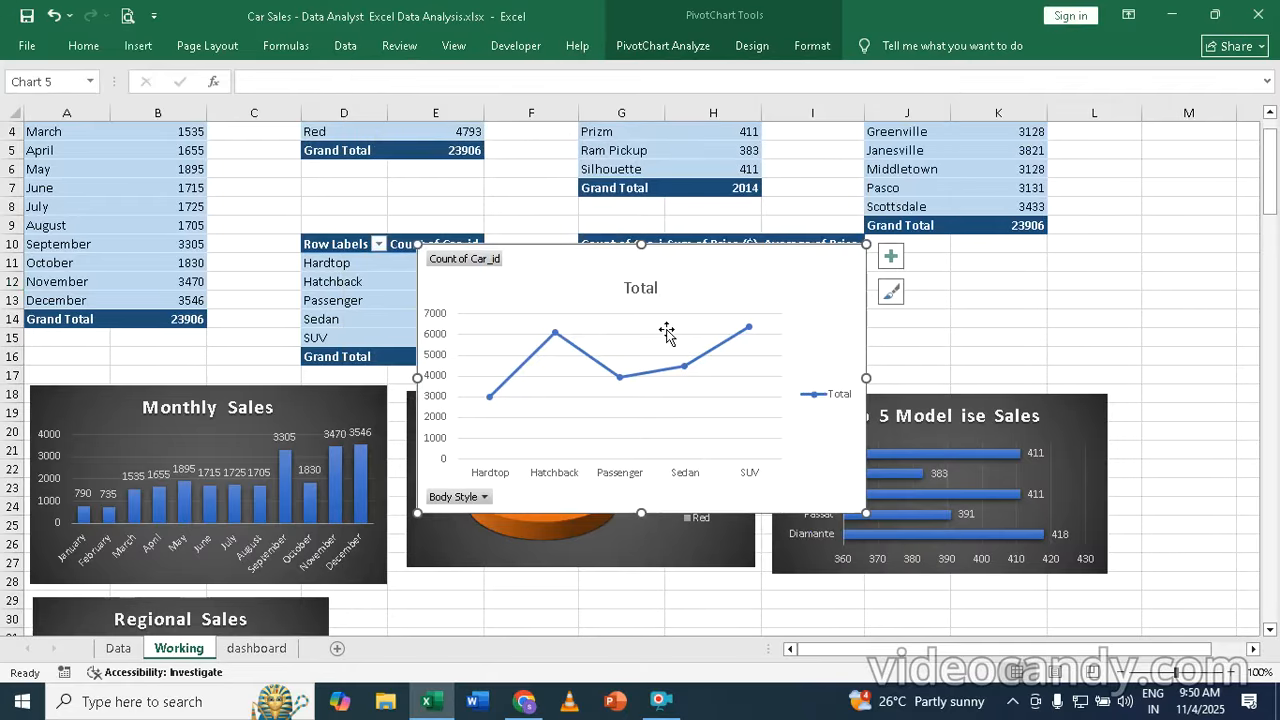
- Move the new body style line chart below the Sales Analysis By Color chart and shrink it to fit beside Regional Sales
scroll(664, 338, "down", 3)
left_click_drag(752, 340, 736, 623)
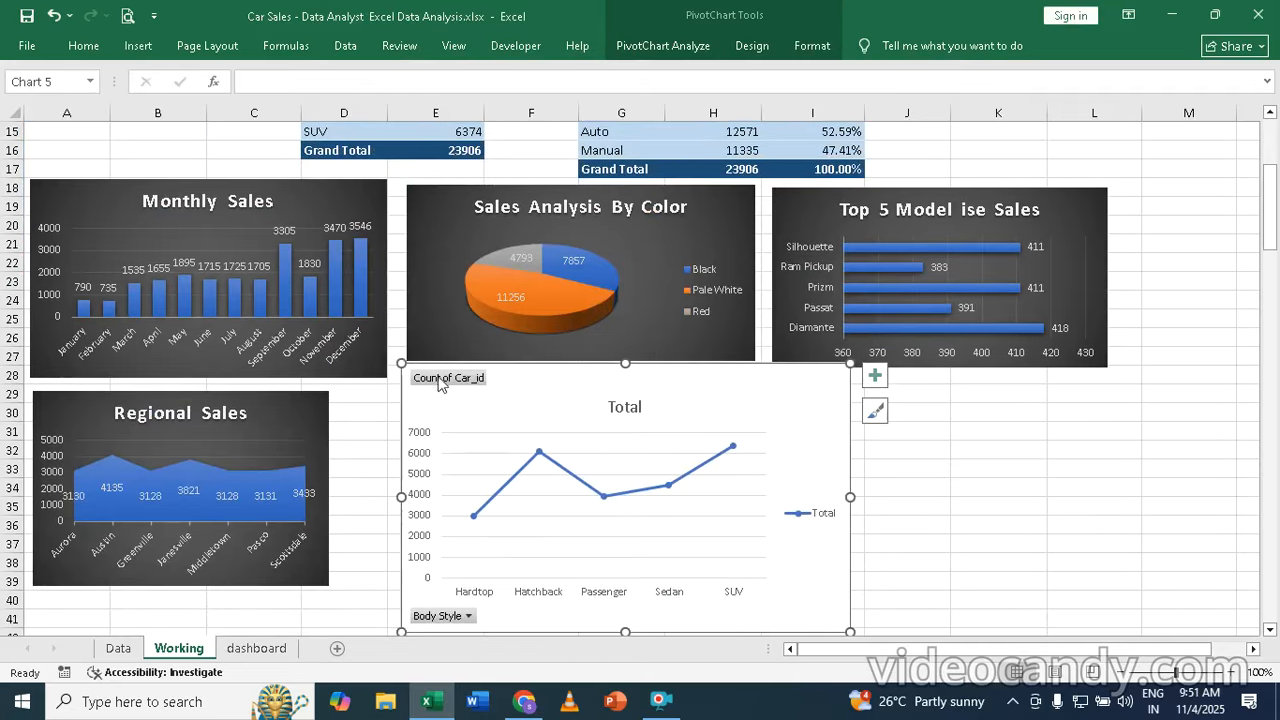
left_click_drag(427, 391, 457, 430)
left_click_drag(568, 430, 502, 386)
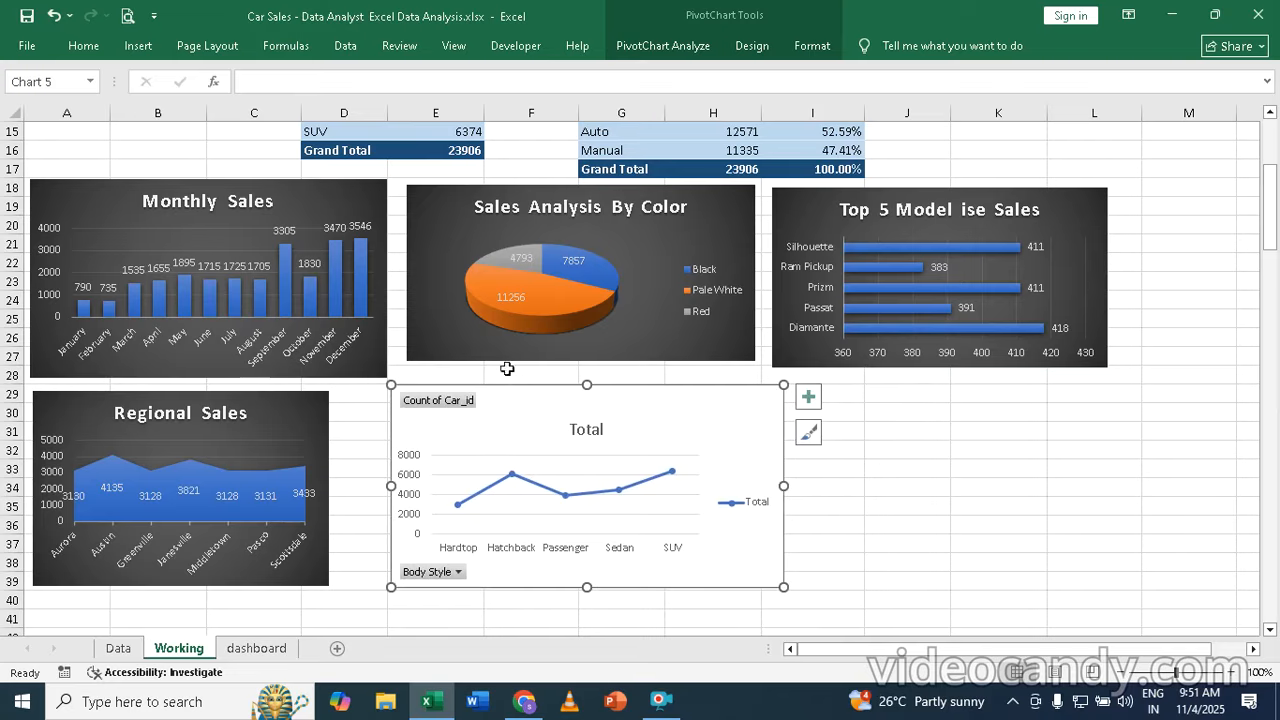
- Hide all field buttons on the body style line chart and delete its legend
right_click(447, 403)
left_click(511, 612)
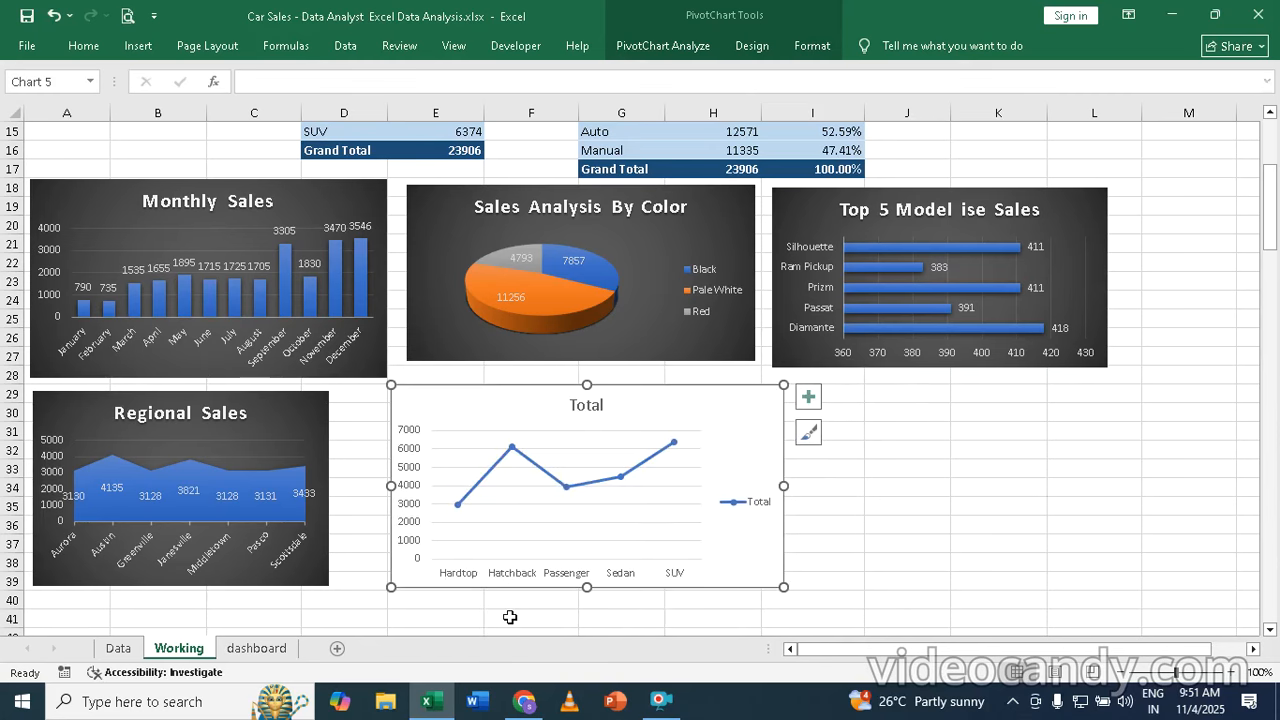
left_click(766, 506)
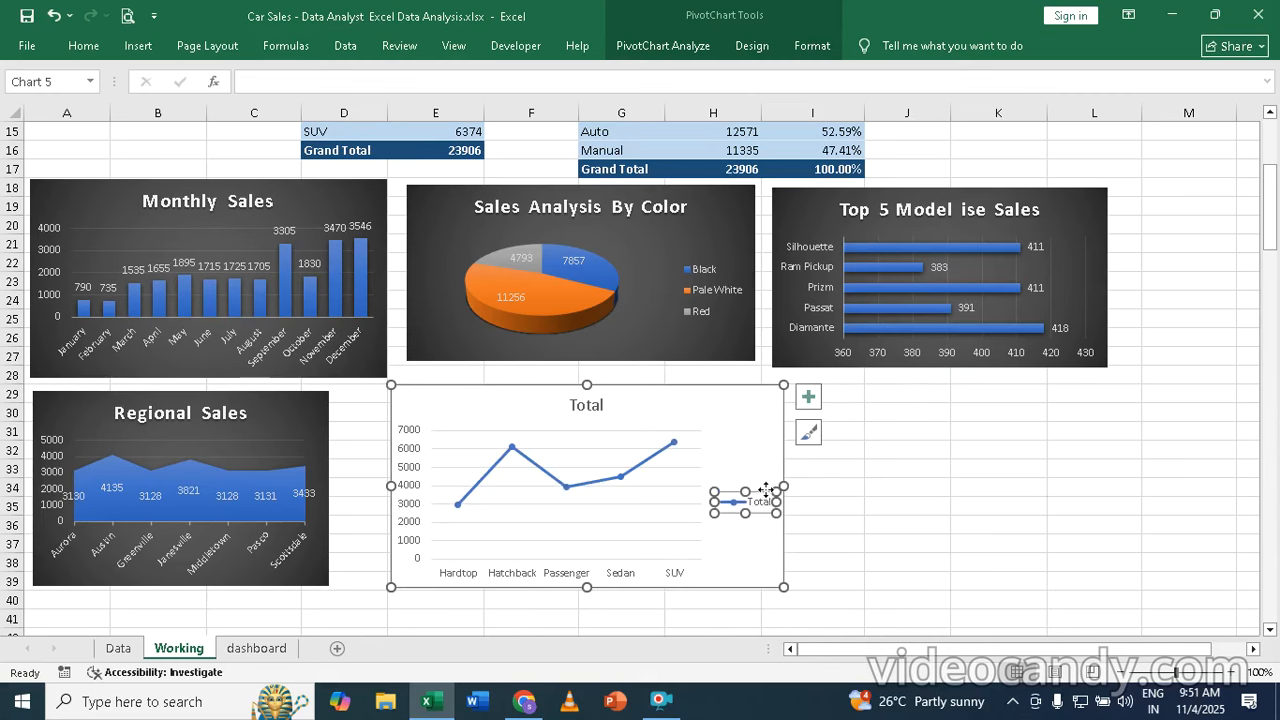
key("Delete")
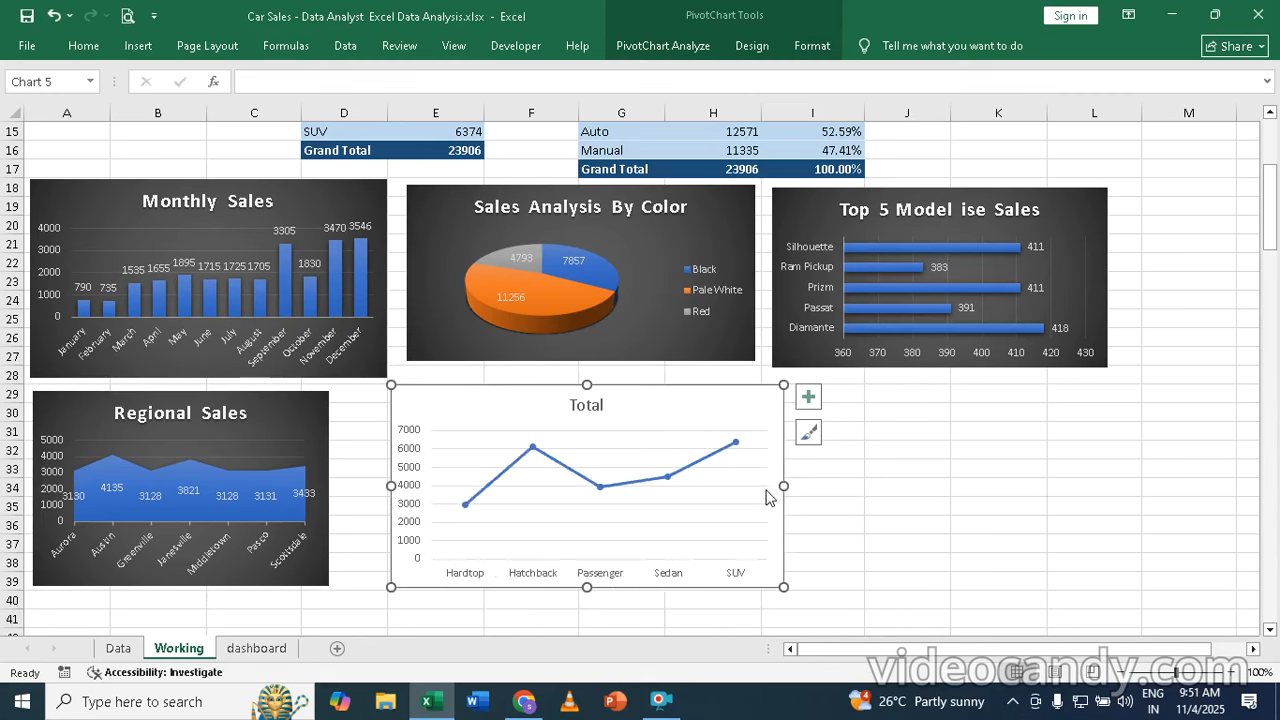
- Change the body style line chart's title to "Sales Qty By Body Style"
left_click(586, 406)
double_click(587, 407)
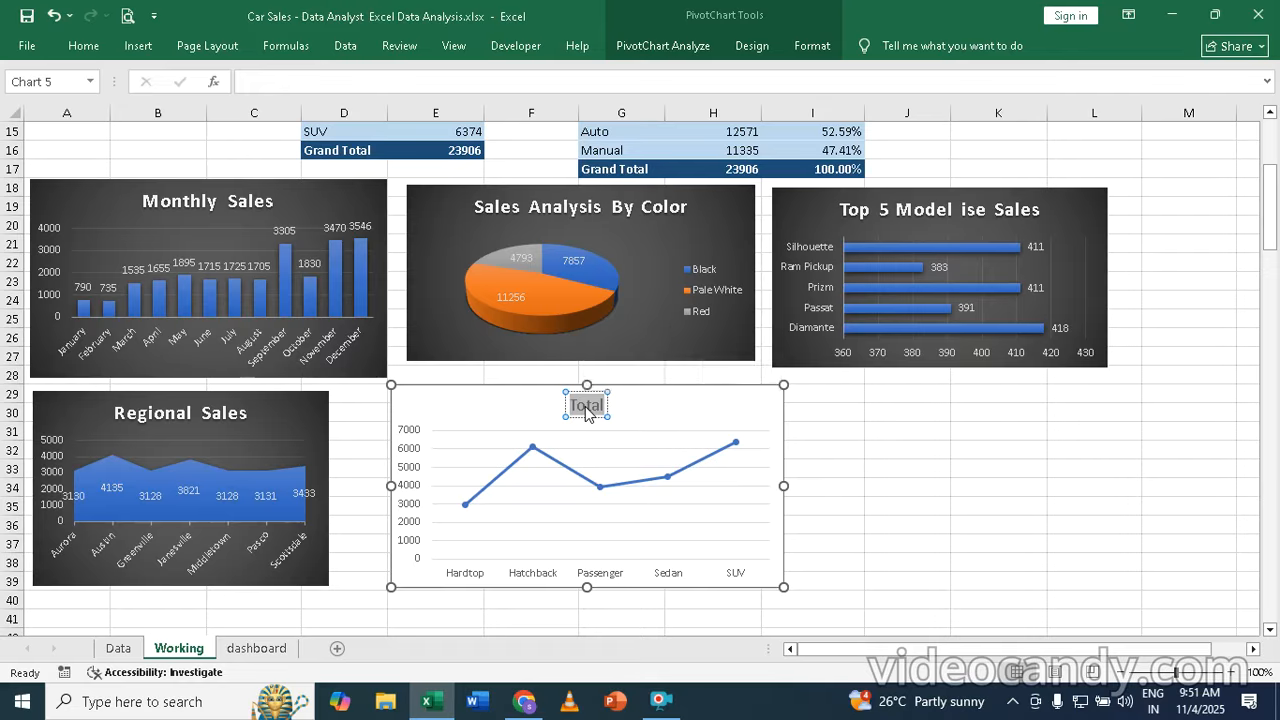
type("Sales")
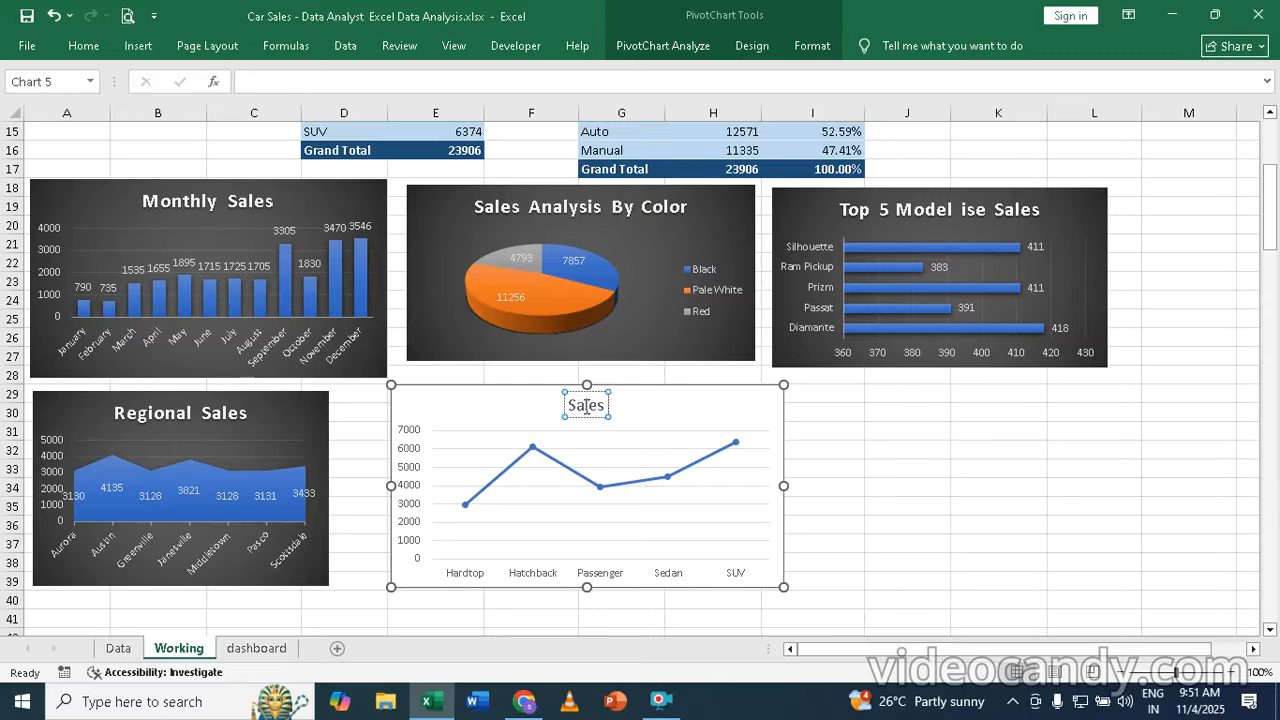
type(" Qty")
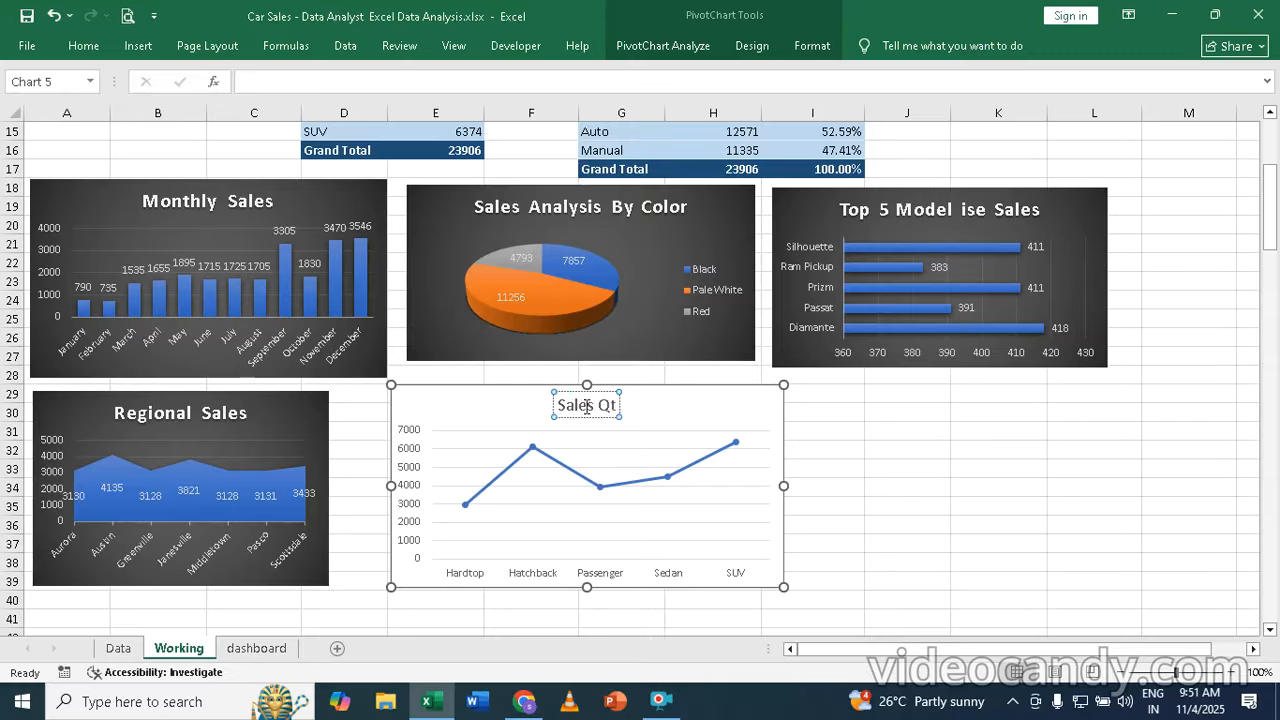
type(" By")
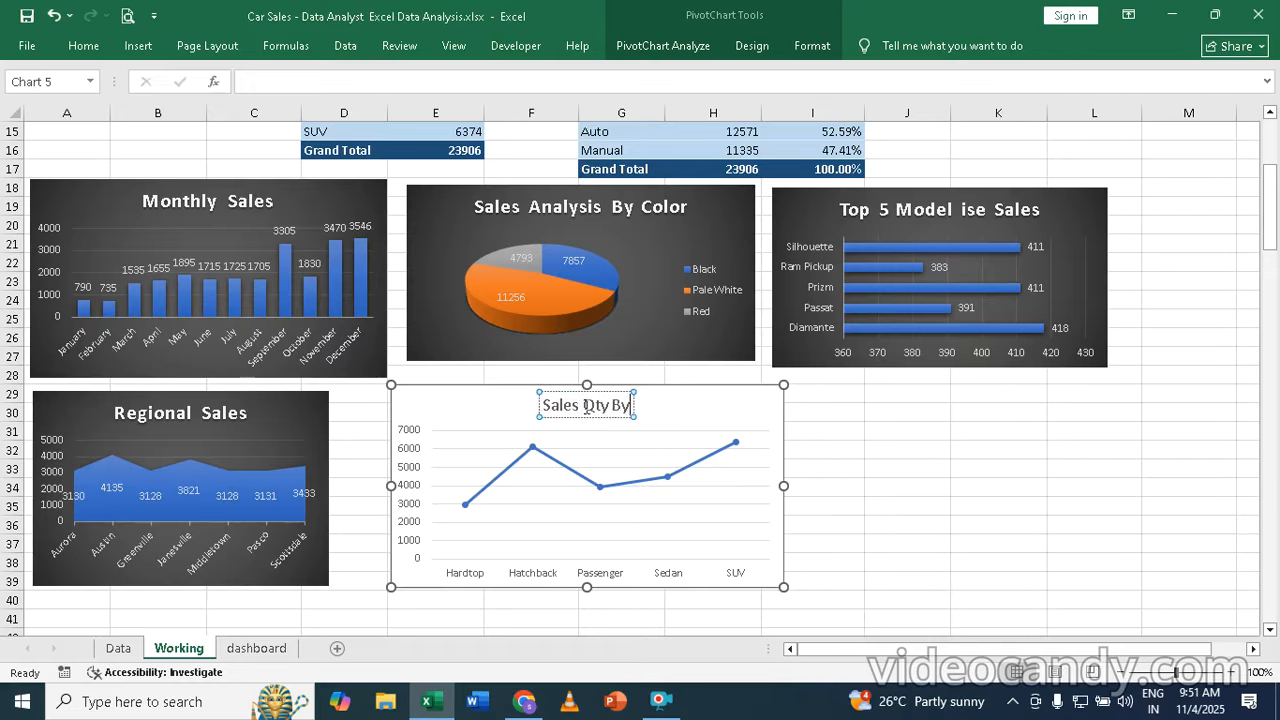
type(" Bod")
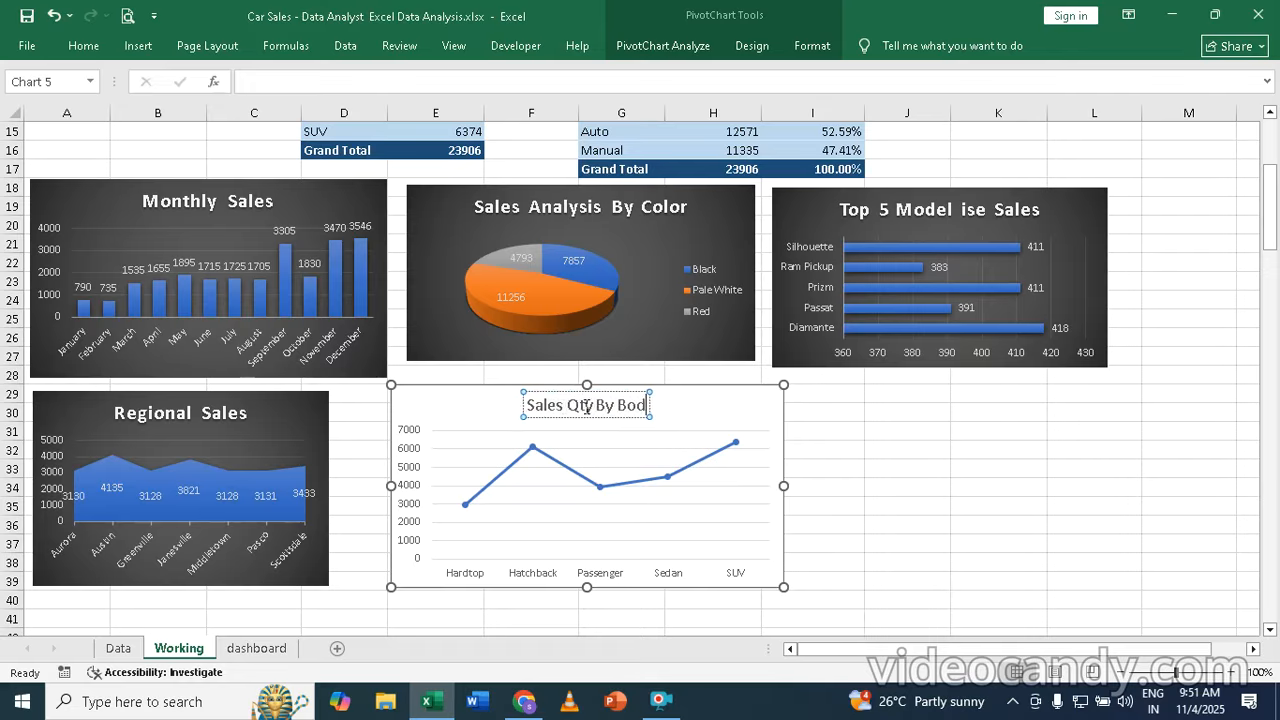
type("y Style")
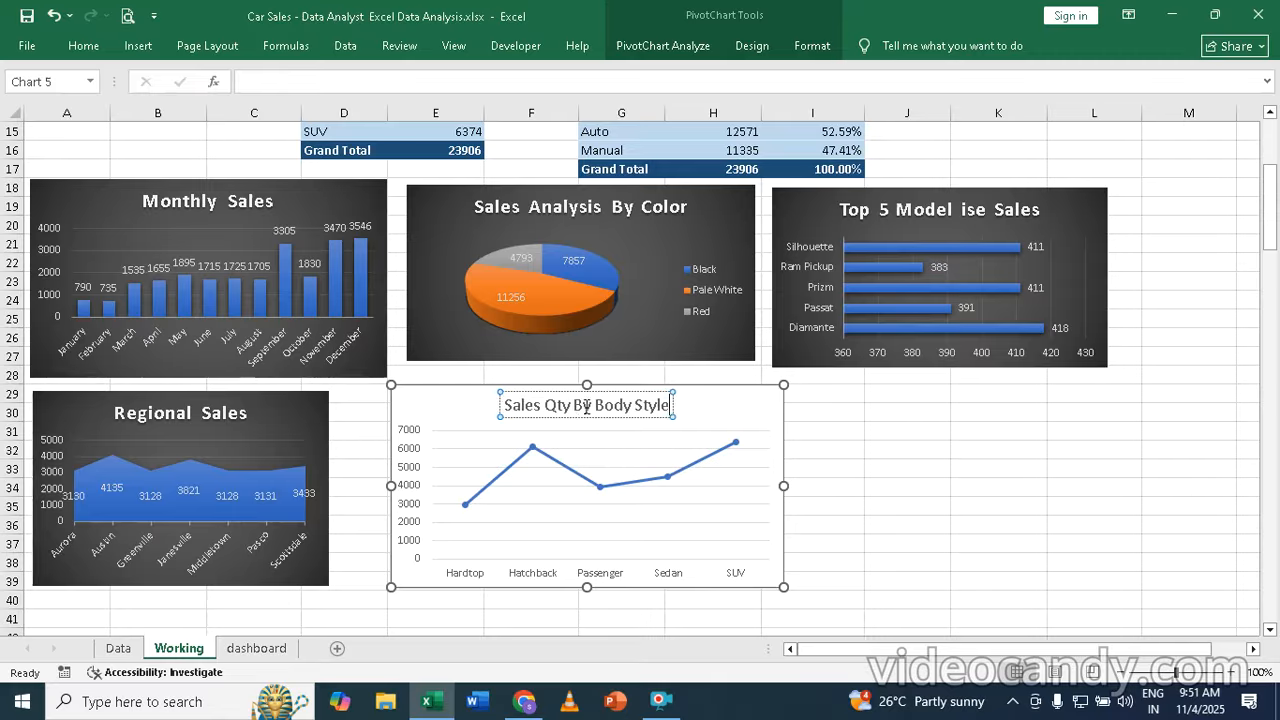
left_click(731, 388)
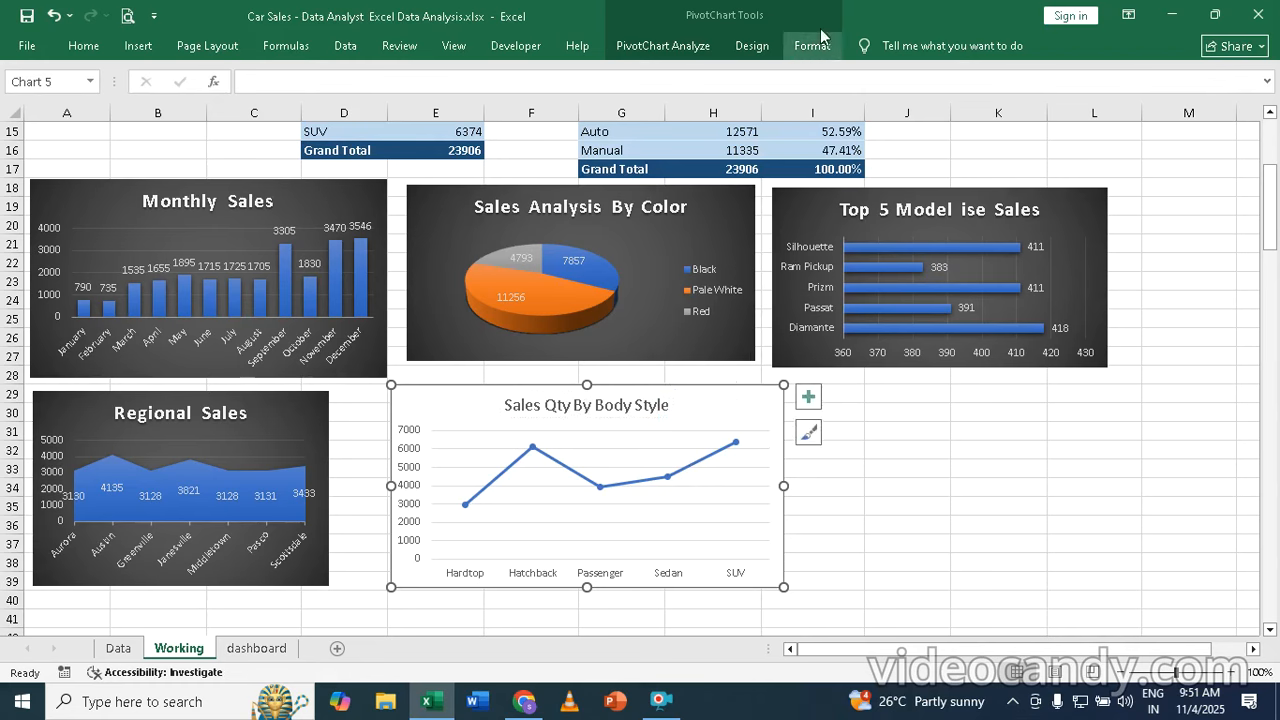
- Apply the dark gray chart style with the glowing blue line to the Sales Qty By Body Style chart and add data labels
left_click(750, 46)
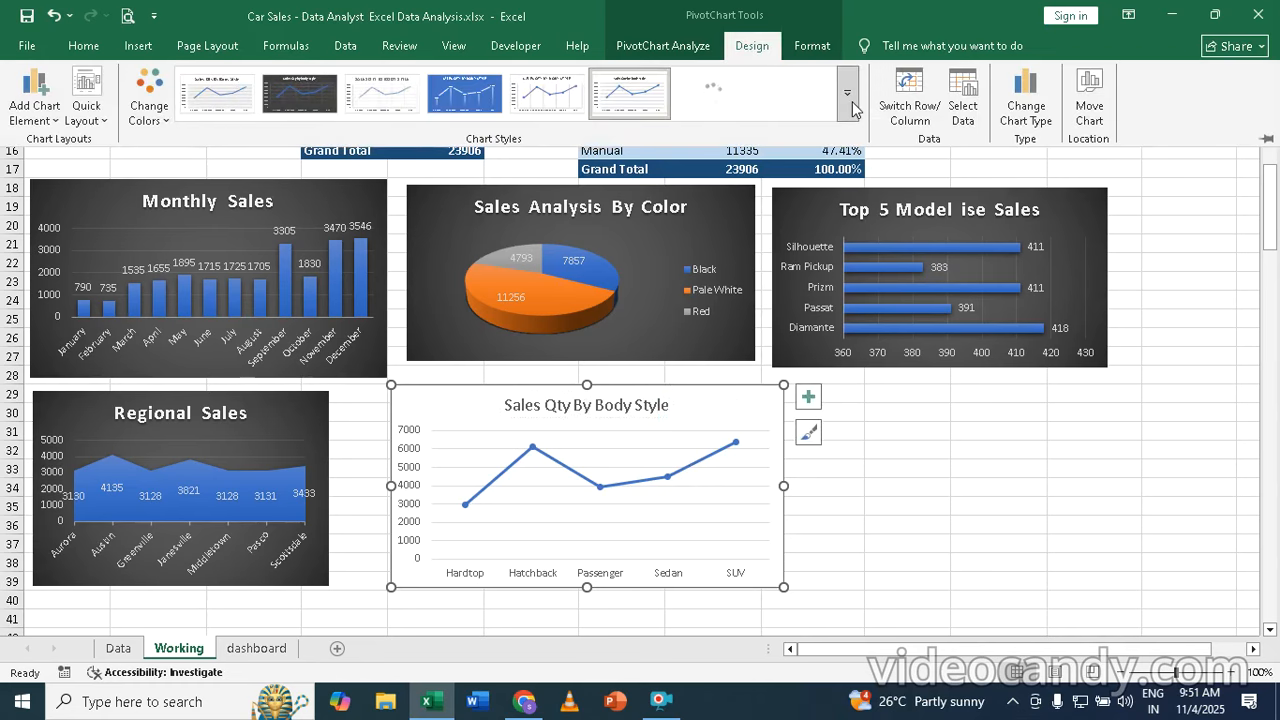
left_click(303, 100)
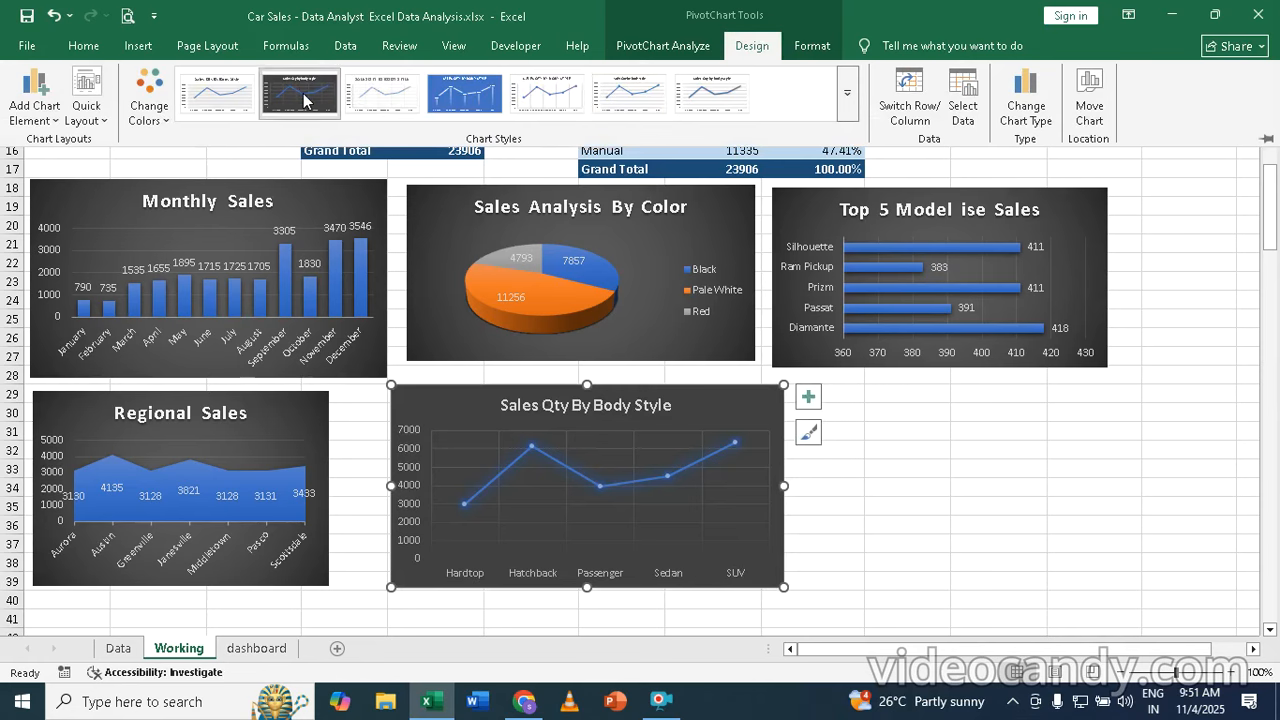
left_click(808, 398)
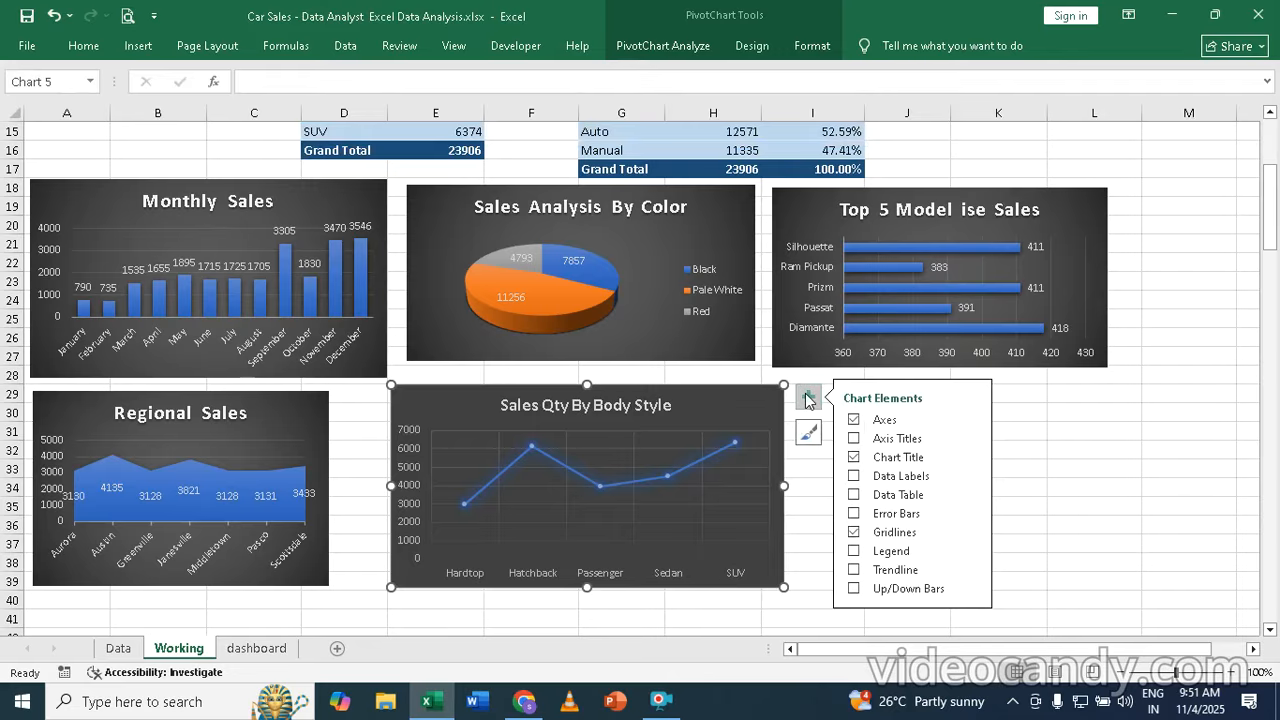
left_click(854, 477)
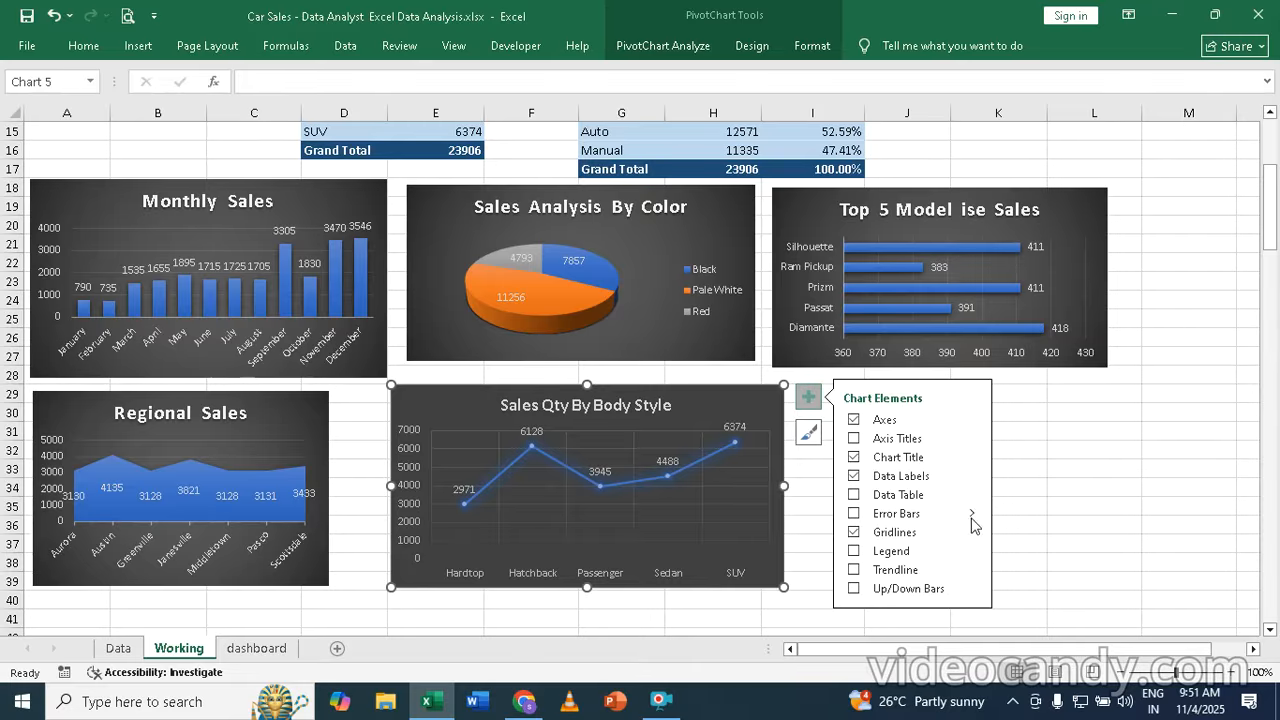
left_click(1043, 476)
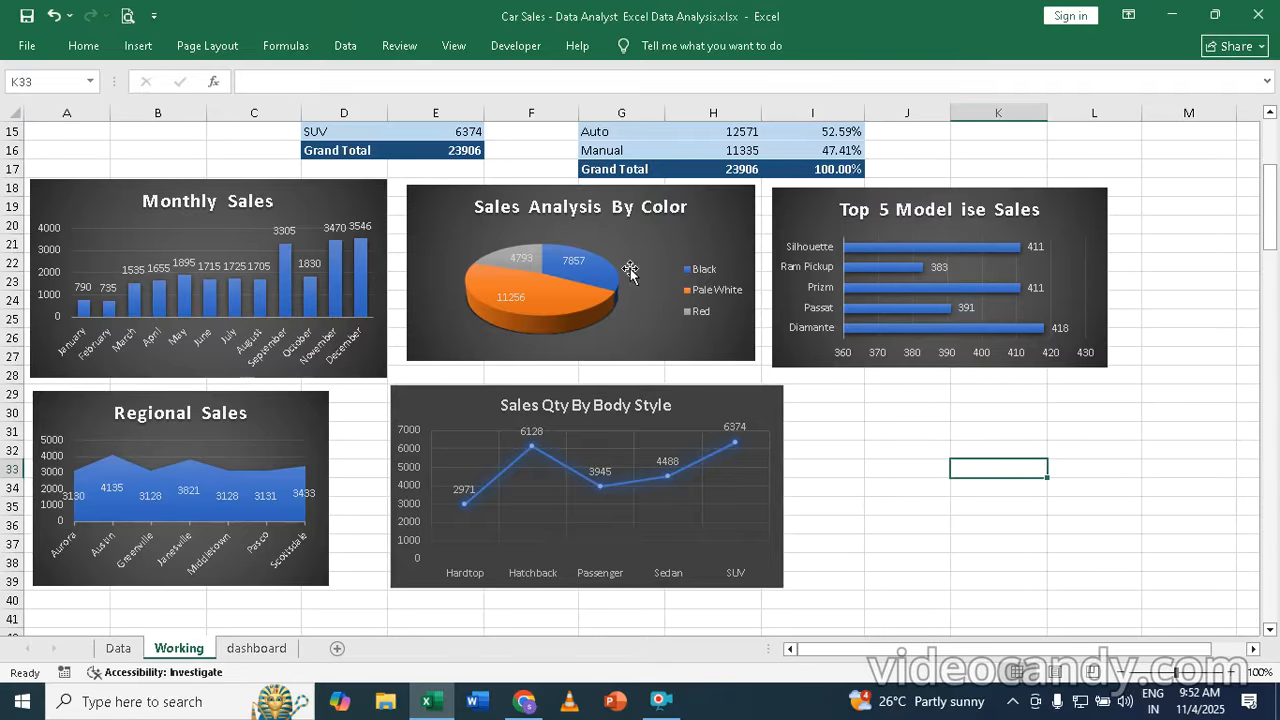
left_click(262, 649)
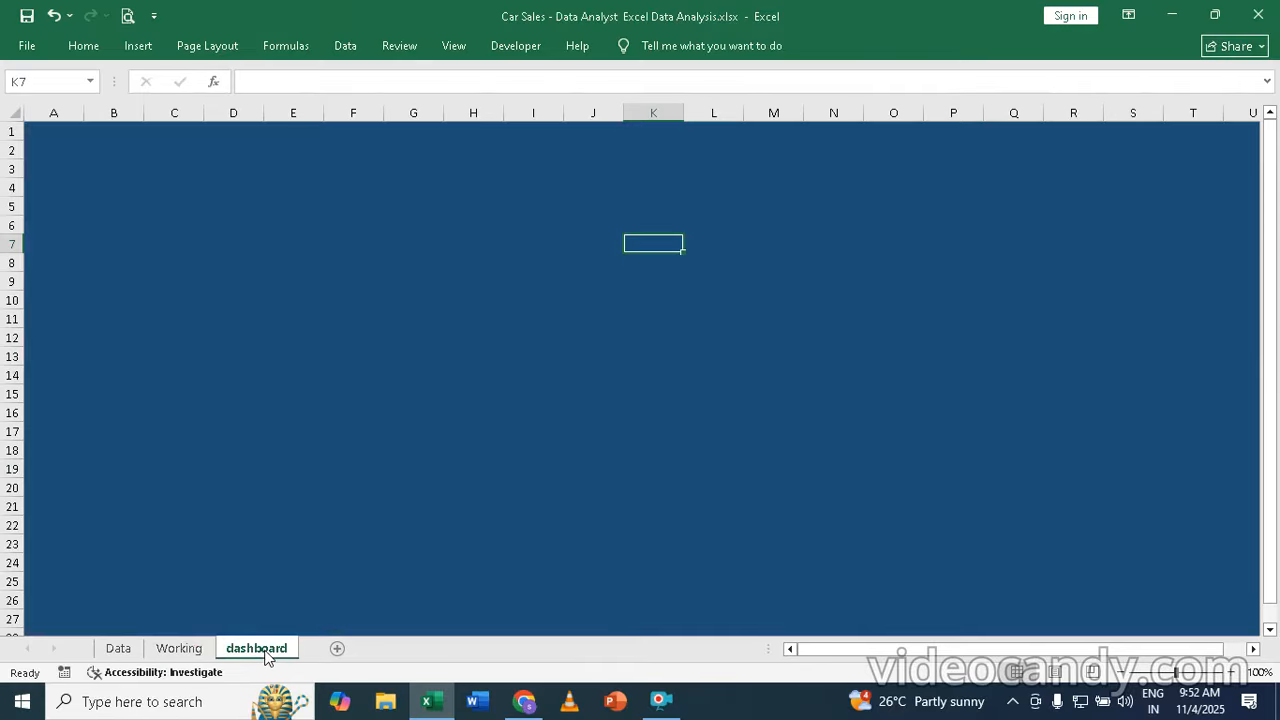
left_click(180, 648)
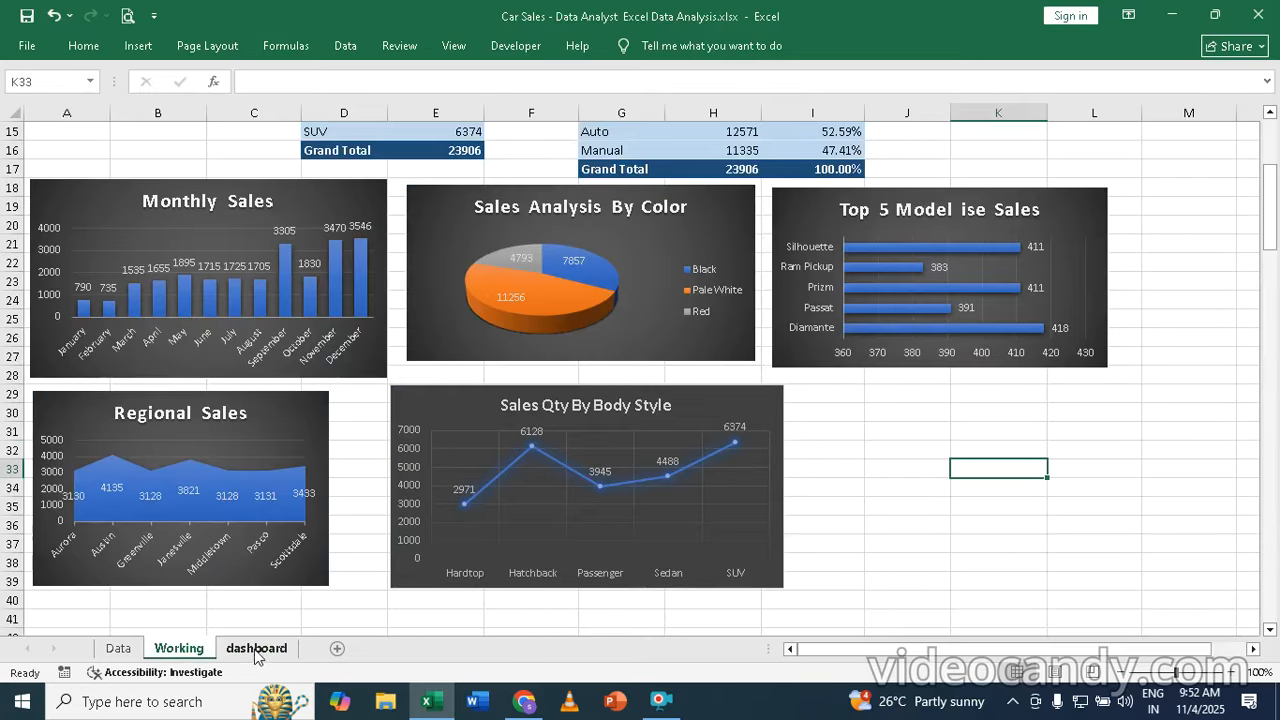
left_click(258, 651)
left_click(180, 650)
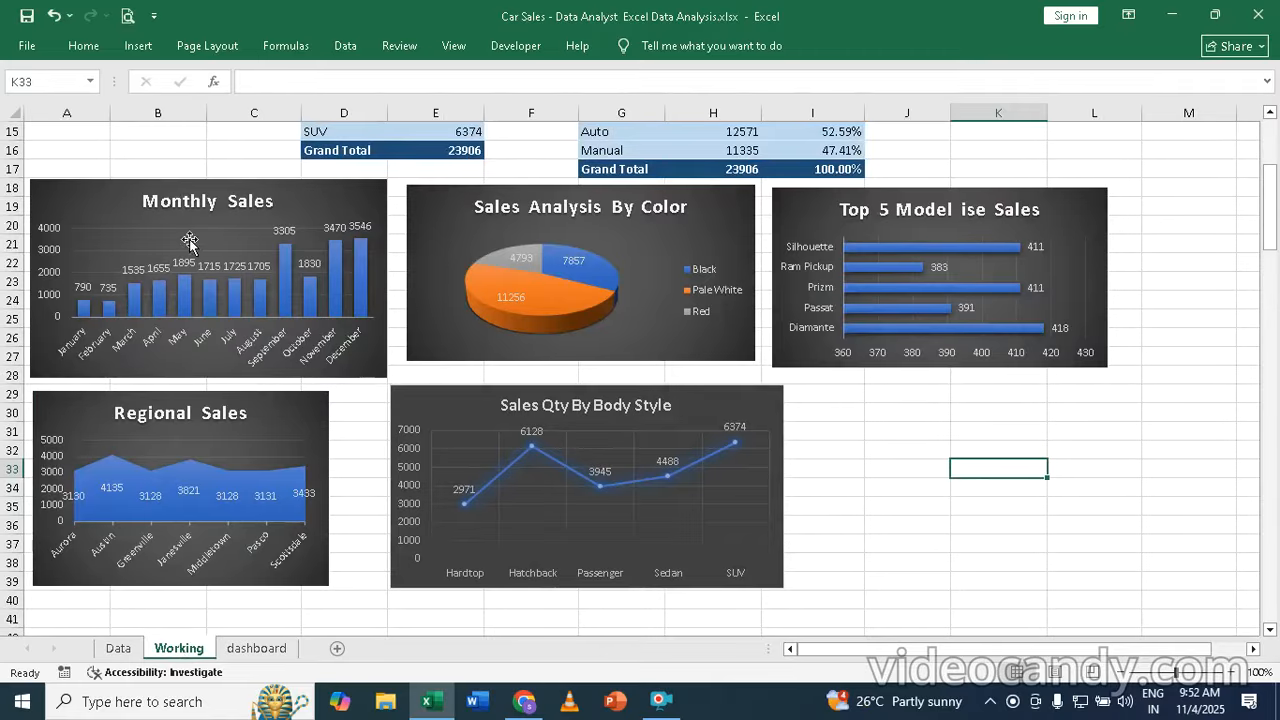
- Cut the Monthly Sales chart from the Working sheet and paste it onto the dashboard sheet
left_click(262, 193)
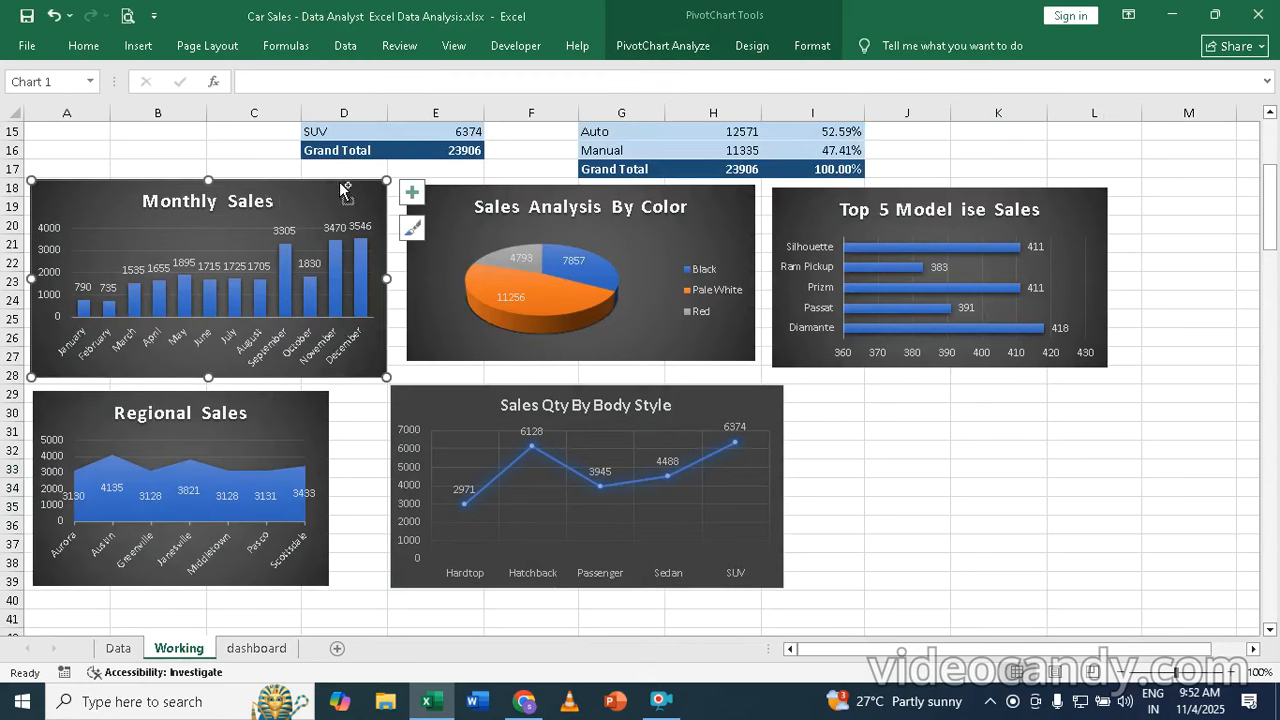
key("Delete")
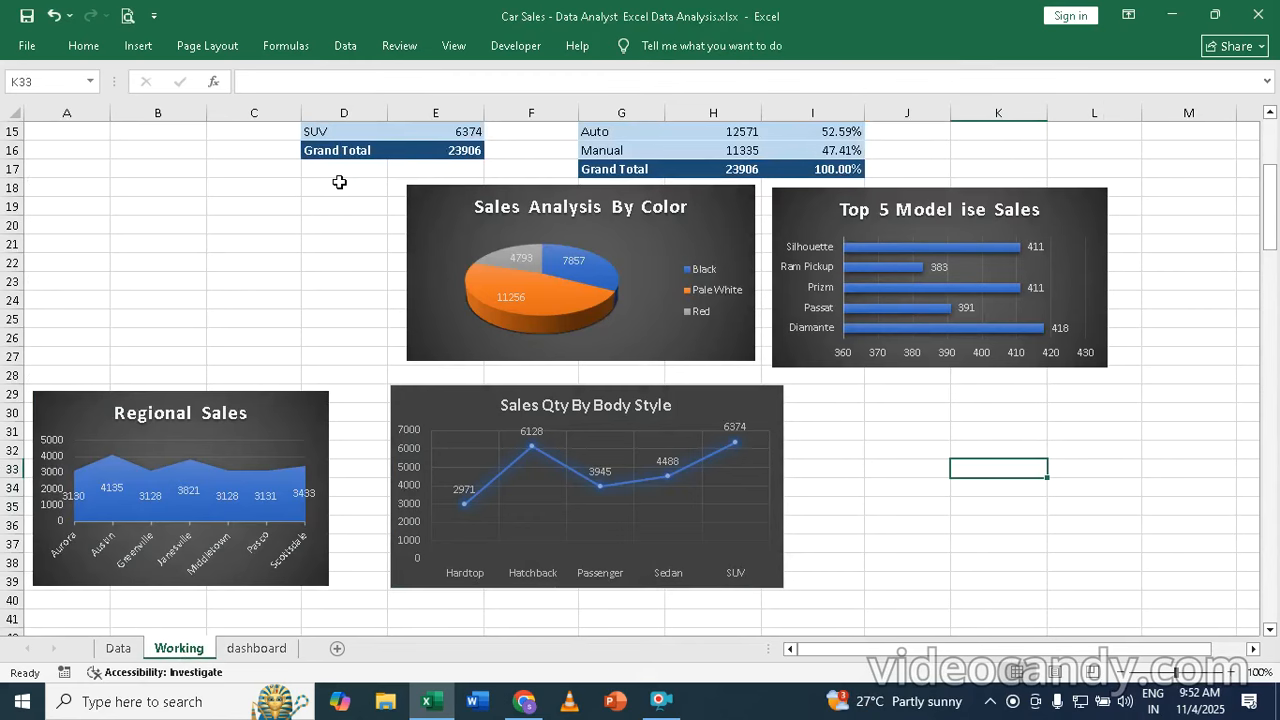
left_click(265, 650)
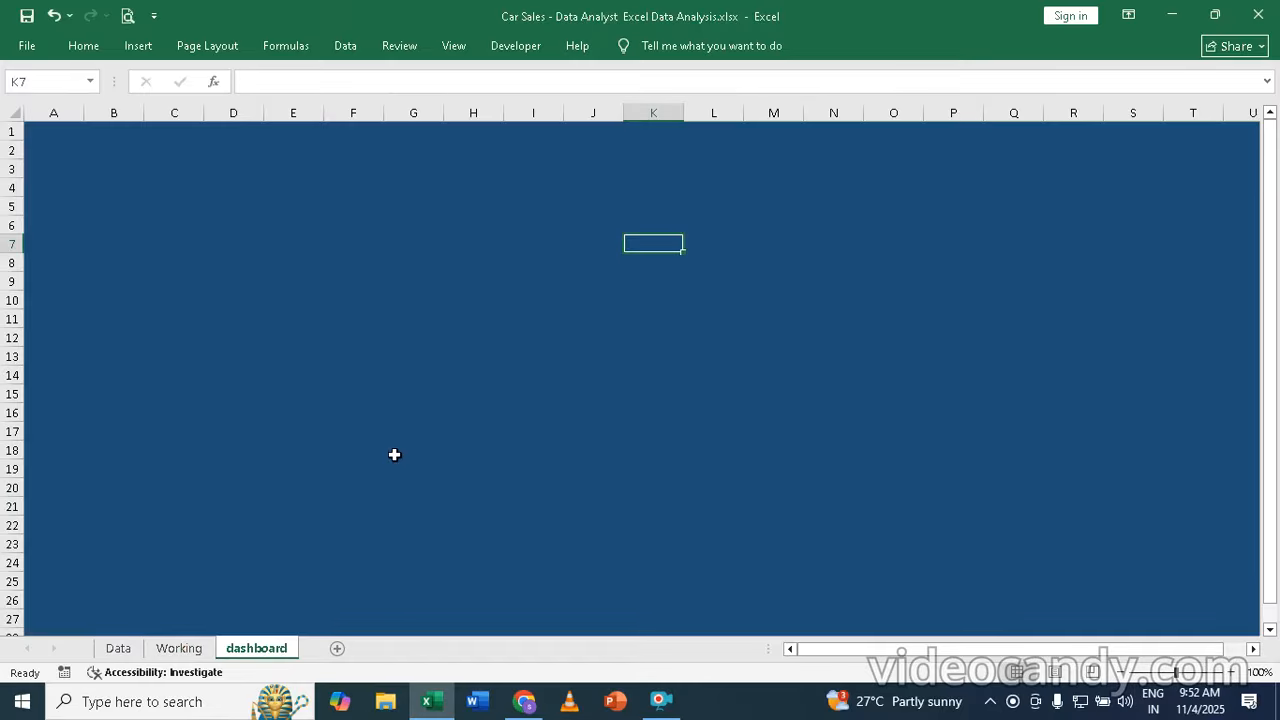
key("ctrl+v")
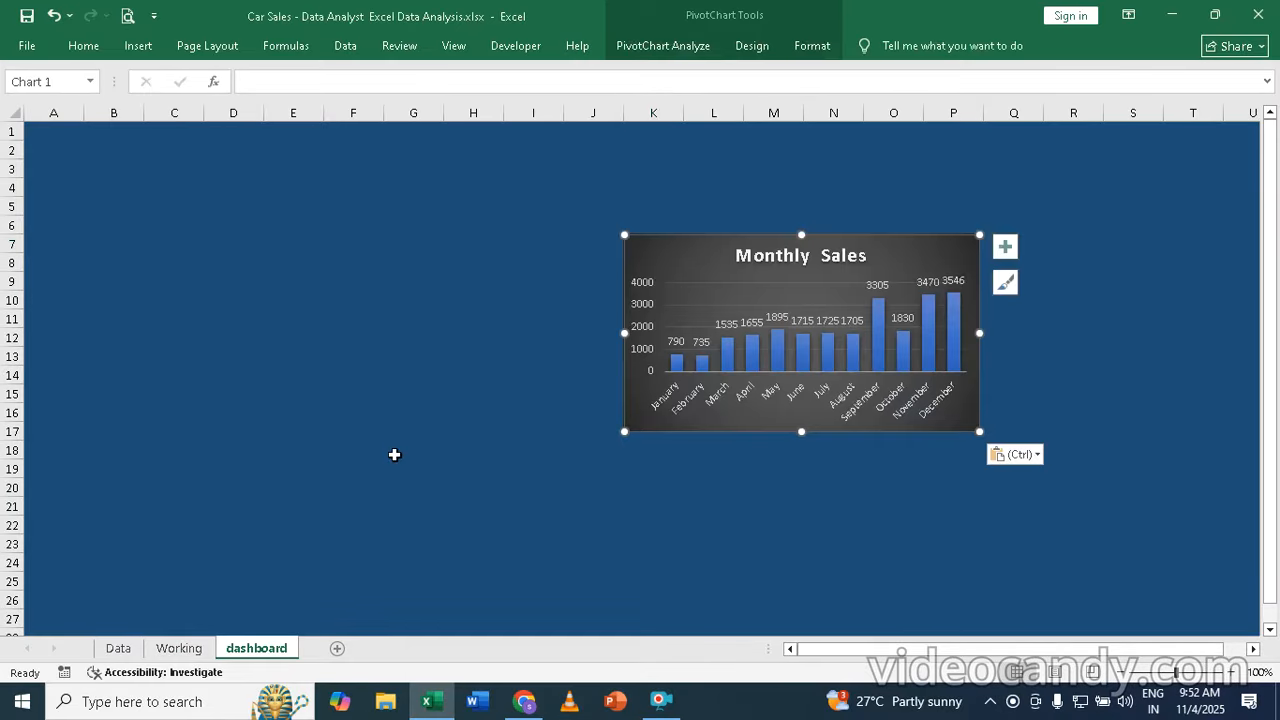
left_click_drag(672, 226, 626, 171)
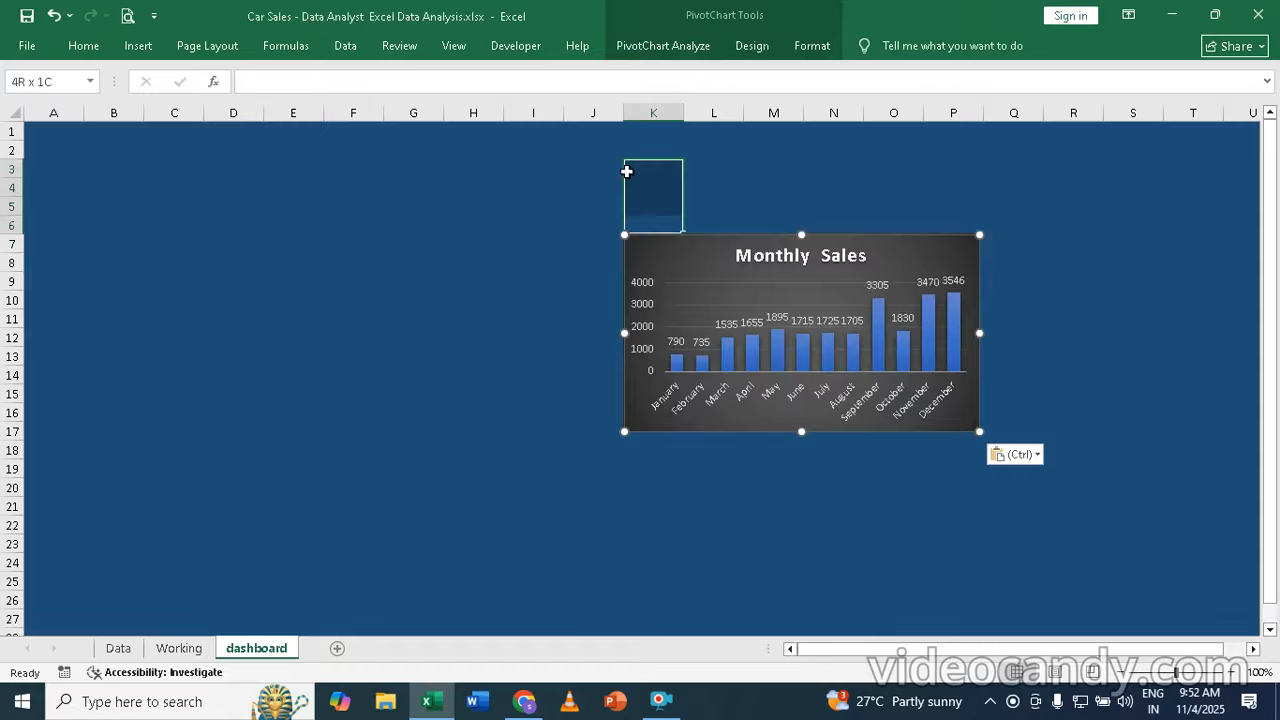
left_click(1046, 278)
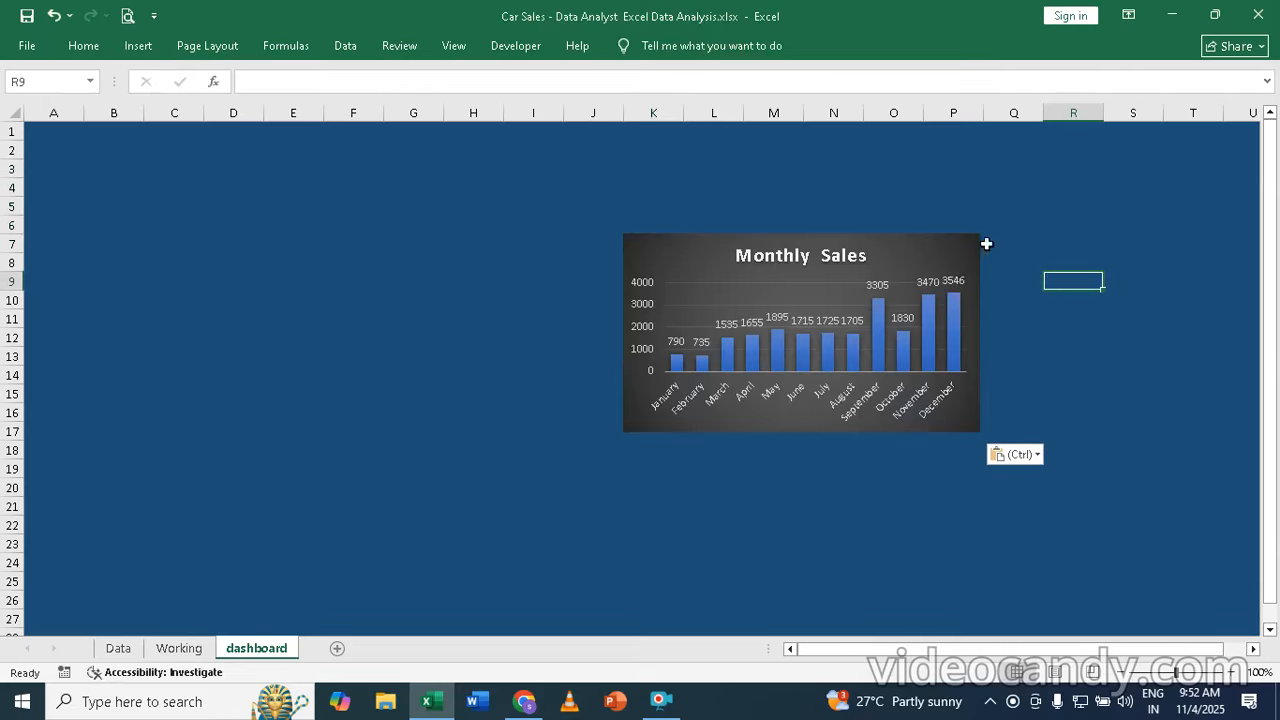
- Draw a rounded-corner rectangle about 2.13" high and 3.52" wide beside the Monthly Sales chart, over columns E to J
left_click(139, 46)
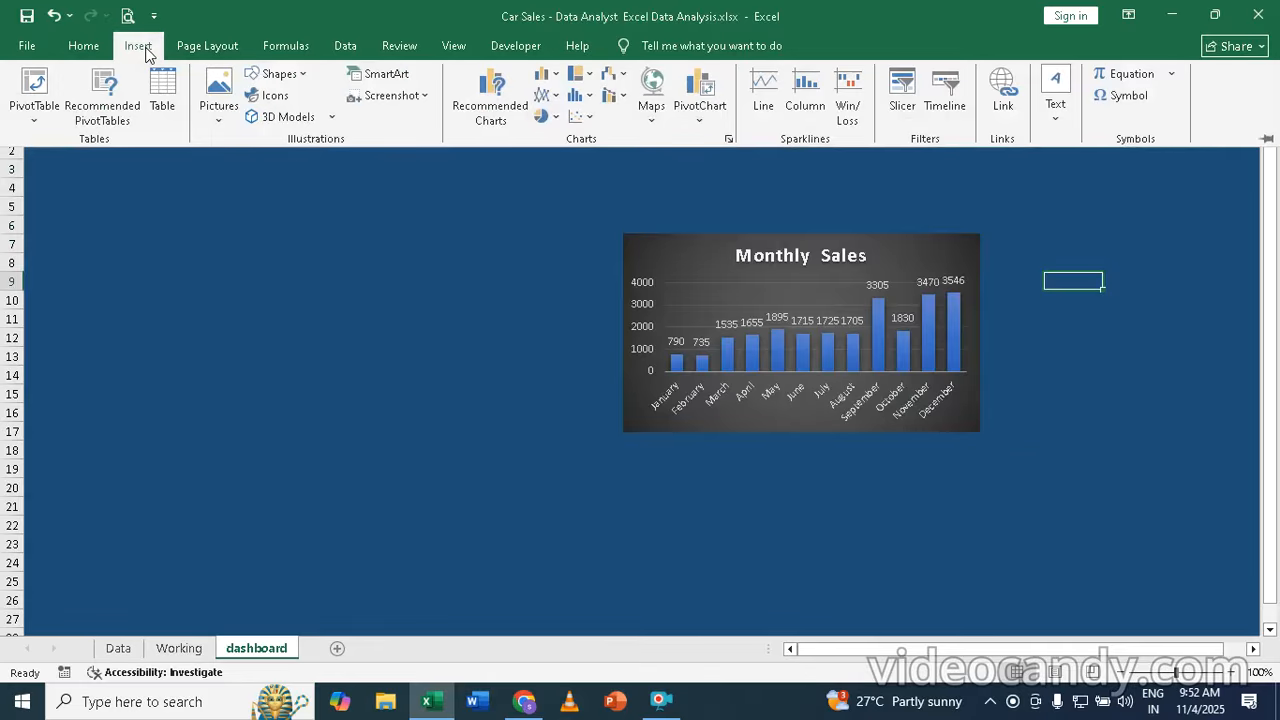
left_click(306, 74)
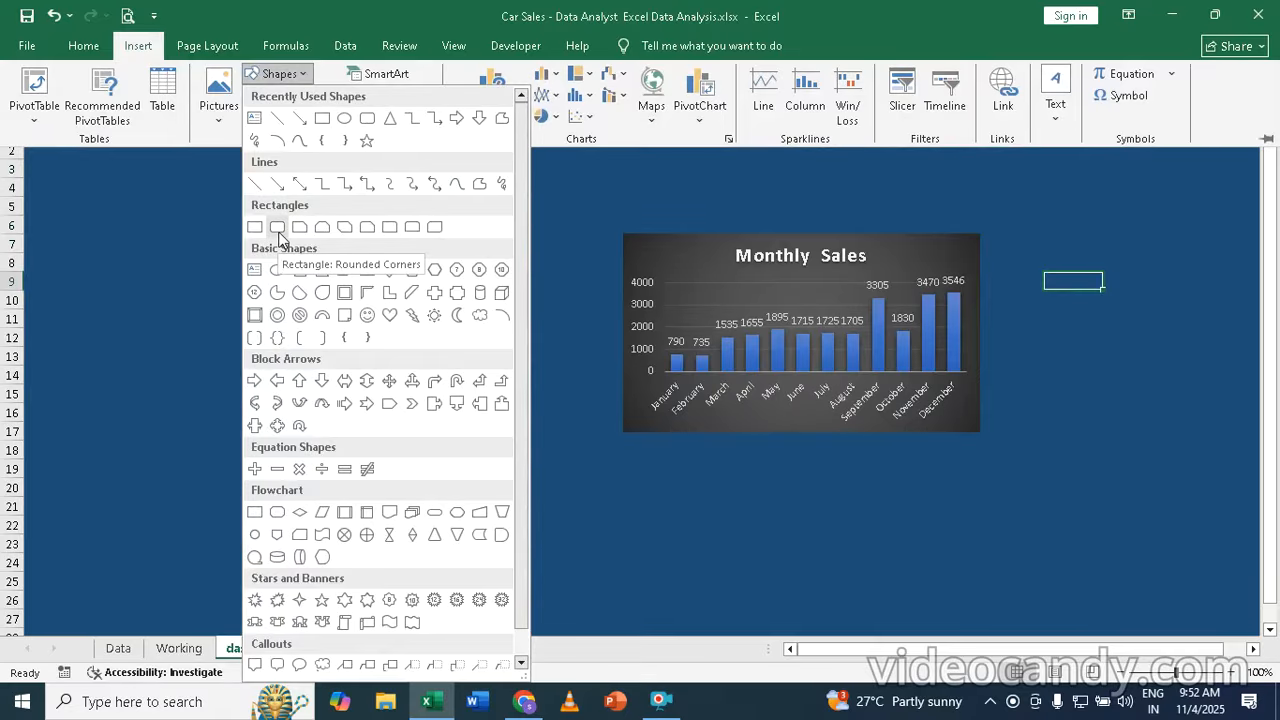
left_click(277, 228)
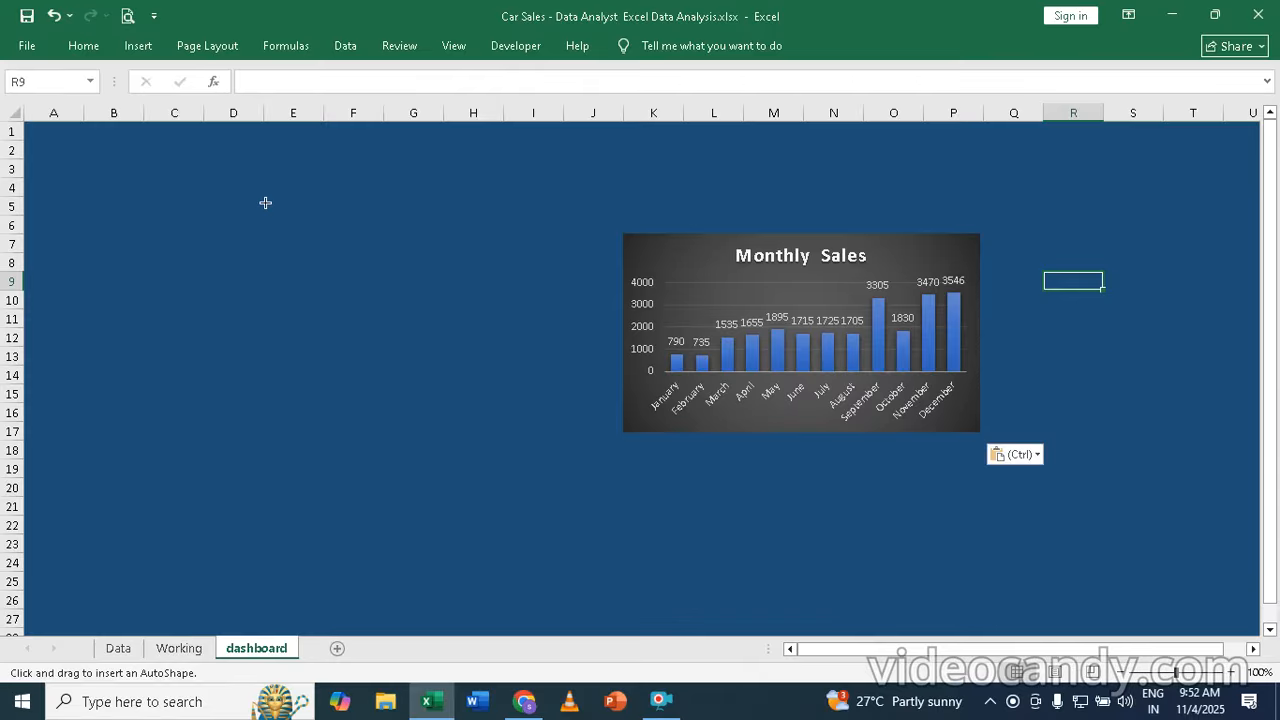
mouse_move(265, 203)
left_mouse_down()
mouse_move(500, 282)
mouse_move(558, 338)
mouse_move(582, 394)
left_mouse_up()
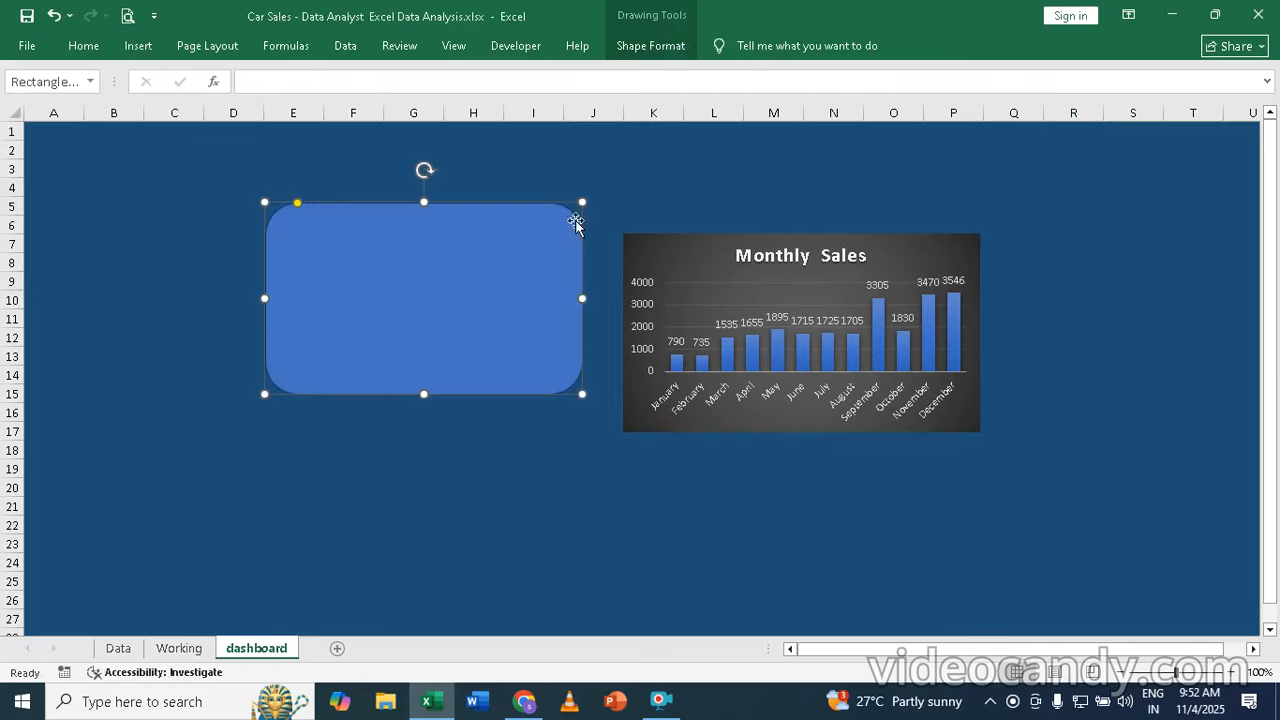
- Fill the rounded rectangle with a pink shade from the standard color palette under more fill colors
left_click(670, 48)
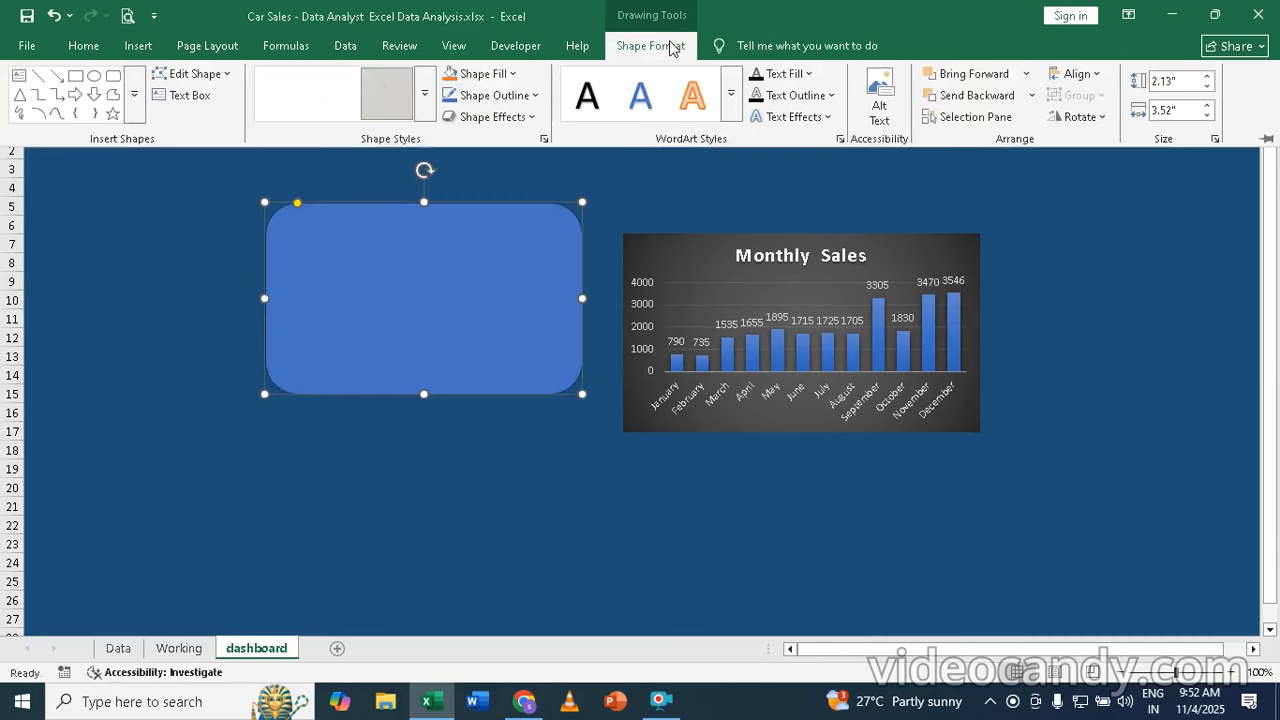
left_click(513, 76)
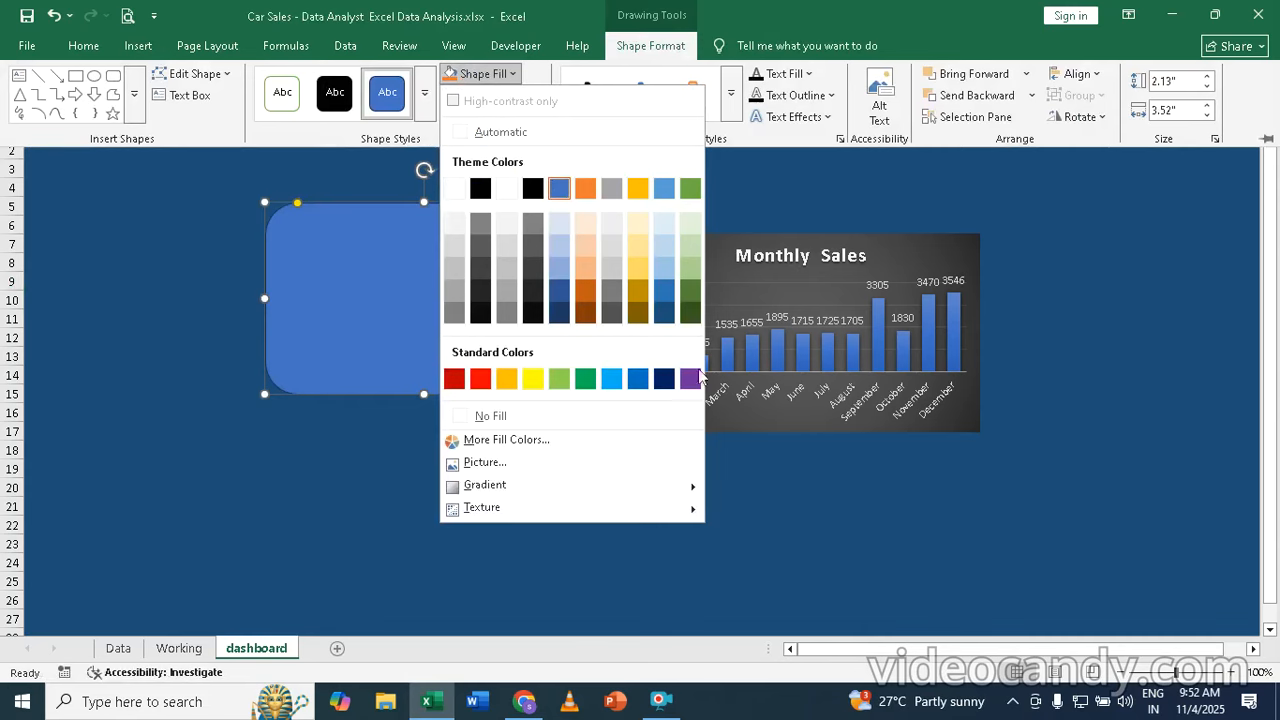
left_click(492, 446)
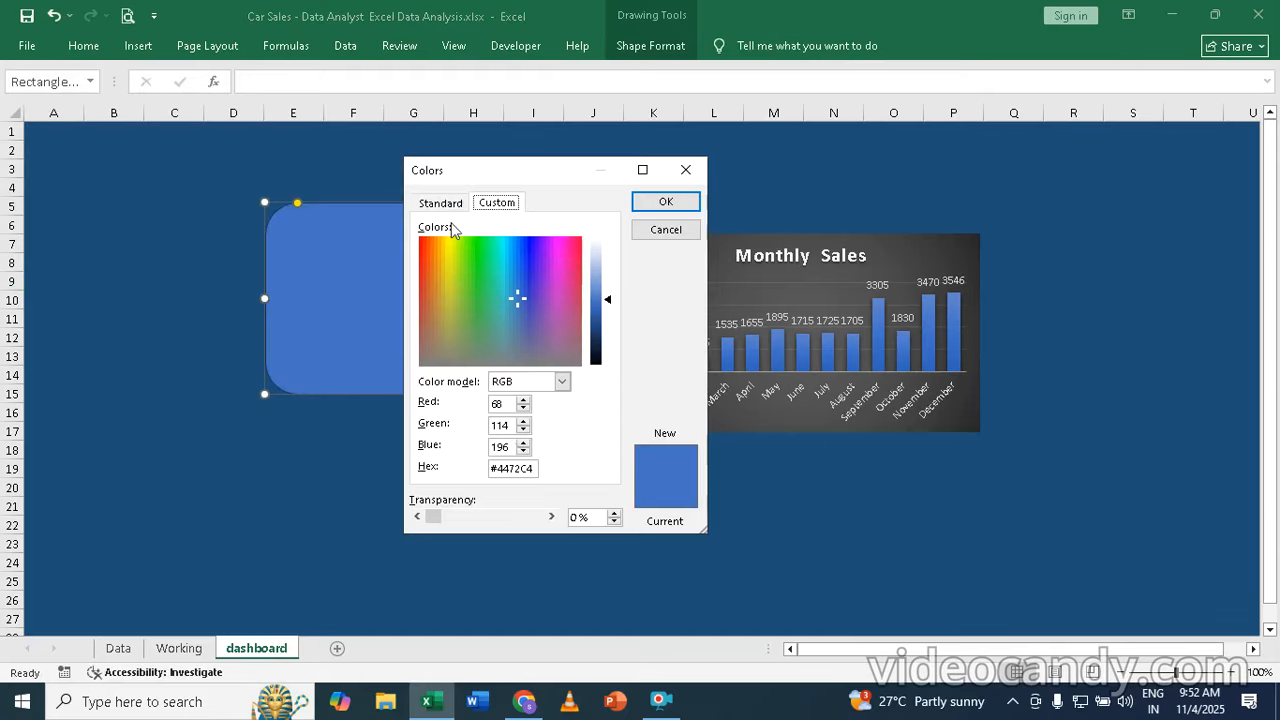
left_click(441, 204)
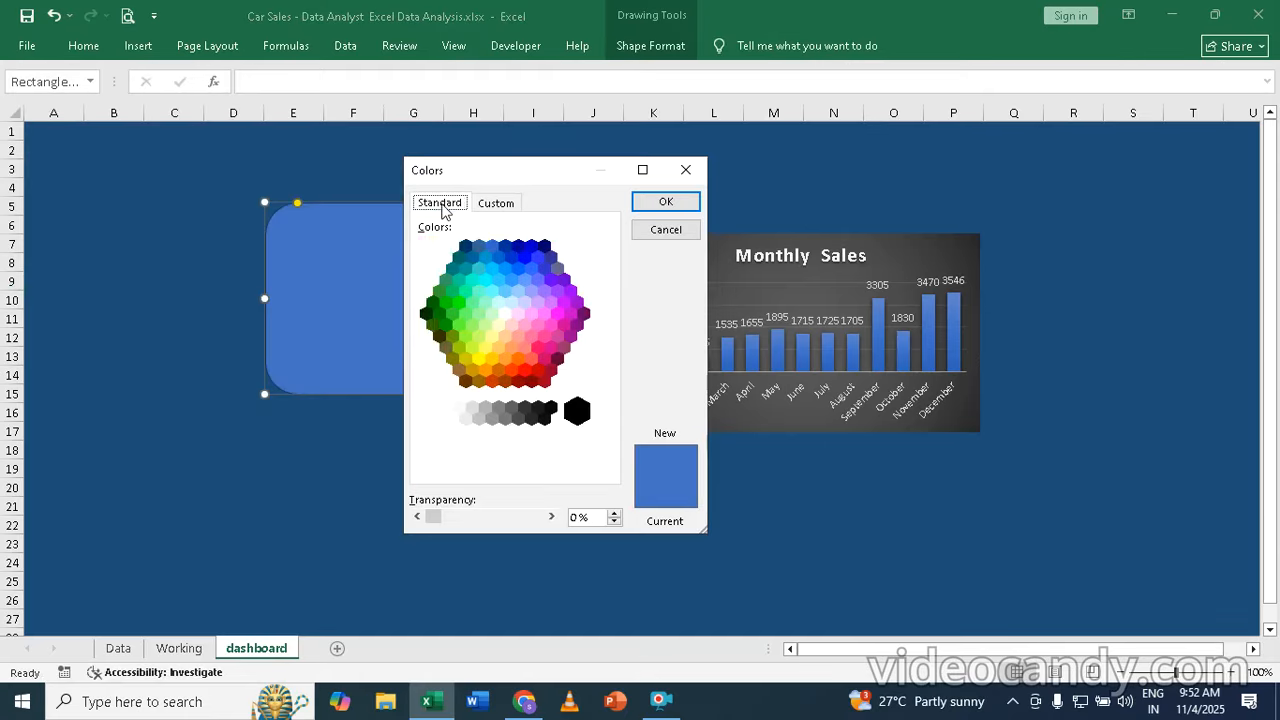
double_click(531, 338)
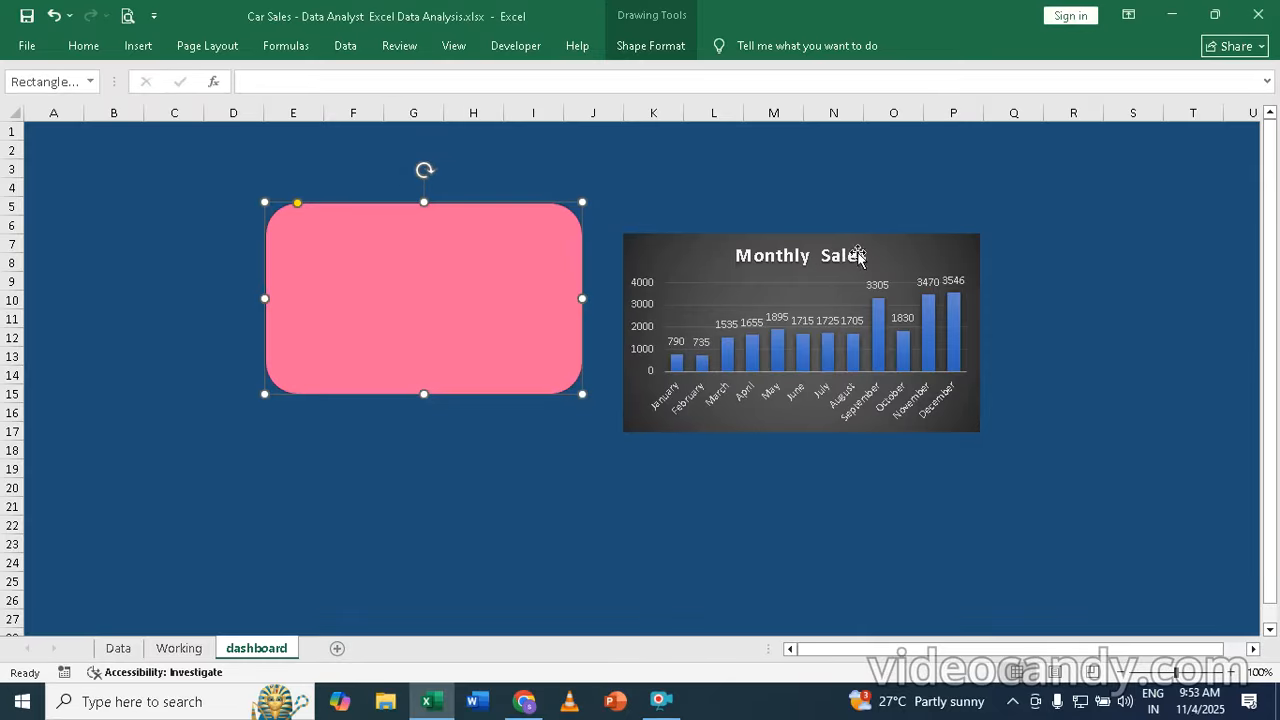
- Shrink the Monthly Sales chart so that it is slightly smaller than the pink rounded rectangle
left_click(935, 247)
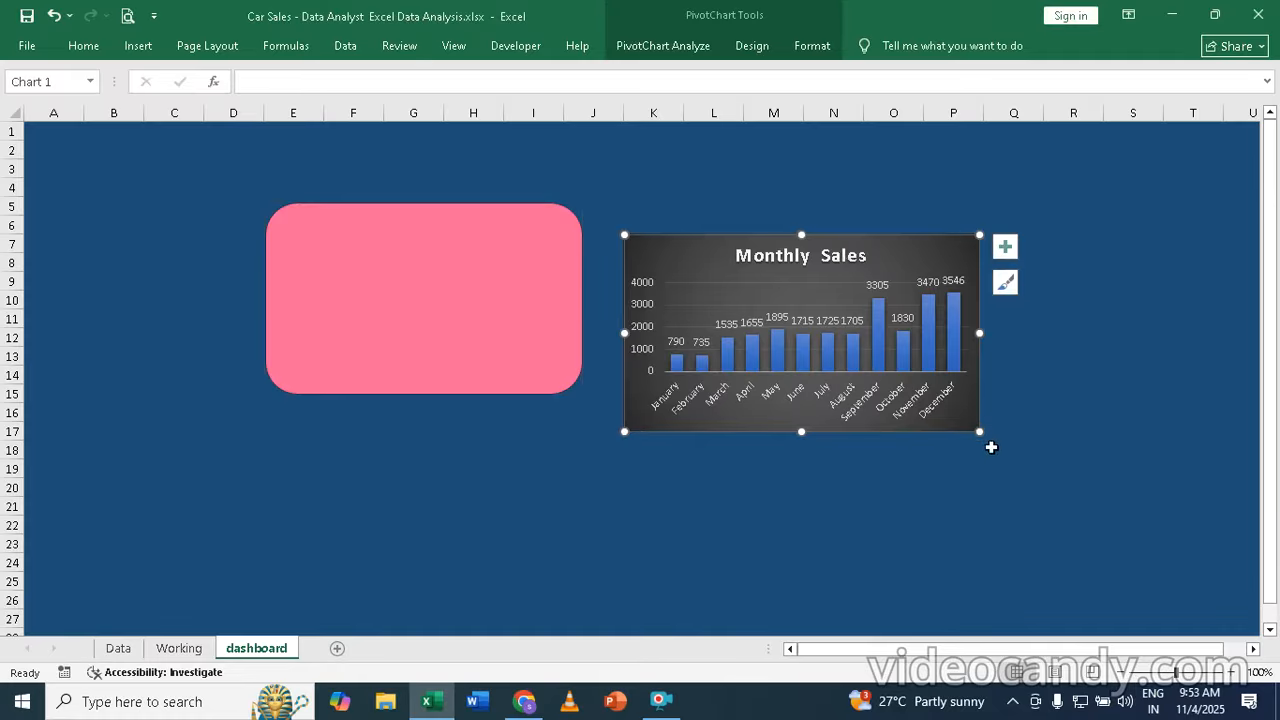
left_click_drag(980, 430, 917, 377)
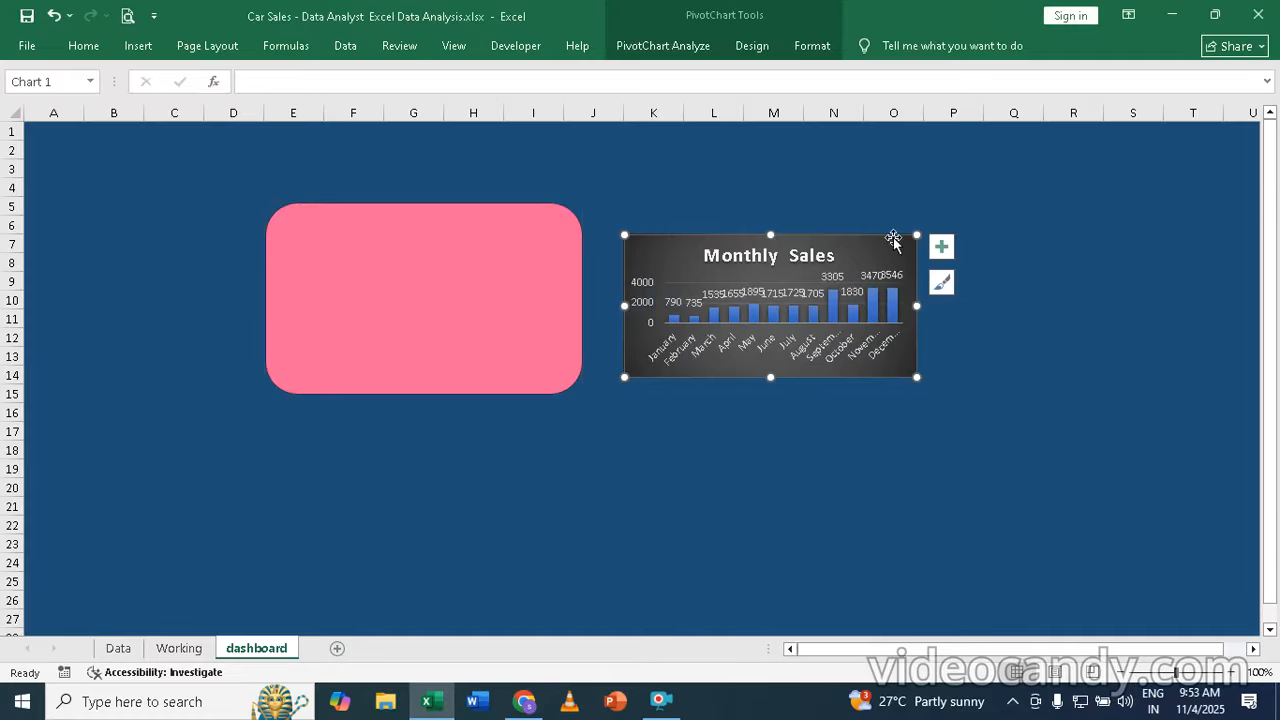
mouse_move(880, 243)
left_mouse_down()
mouse_move(609, 260)
mouse_move(806, 266)
mouse_move(574, 260)
mouse_move(875, 260)
left_mouse_up()
- Bring the Monthly Sales chart to the front and fit it inside the pink rounded rectangle, extending its lower edge
right_click(876, 260)
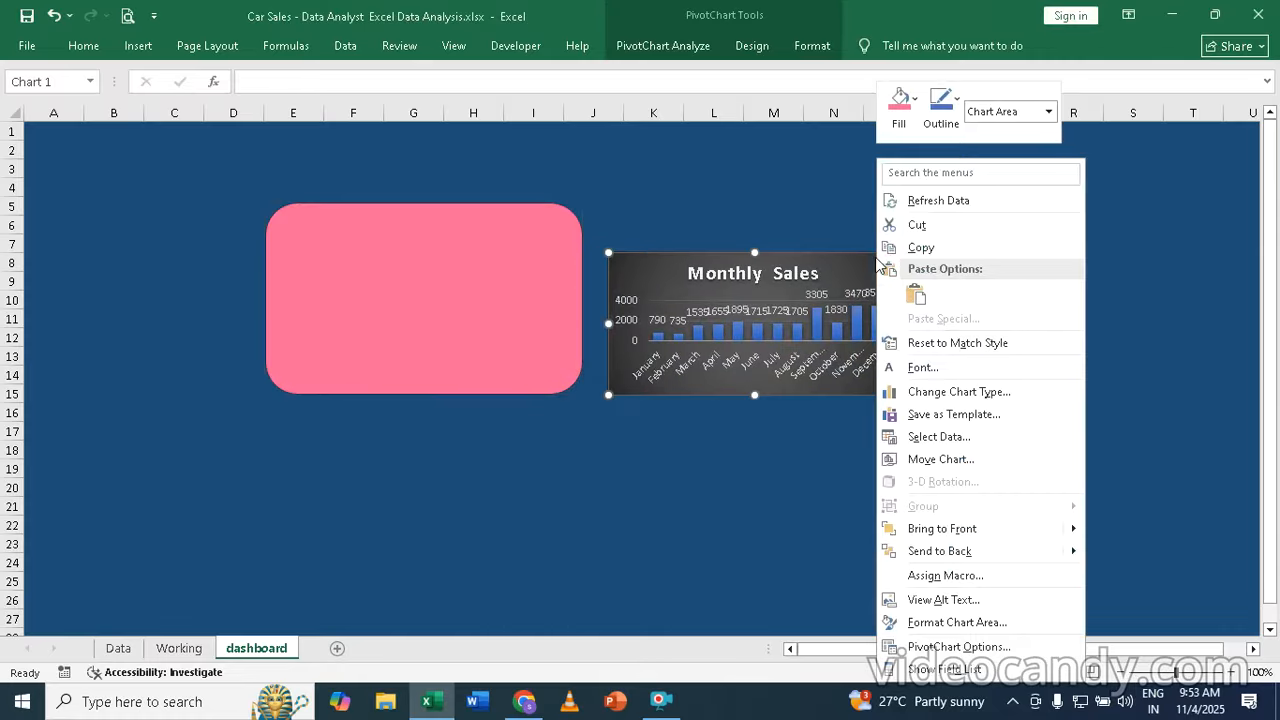
left_click(962, 528)
mouse_move(871, 257)
left_mouse_down()
mouse_move(754, 257)
mouse_move(541, 221)
left_mouse_up()
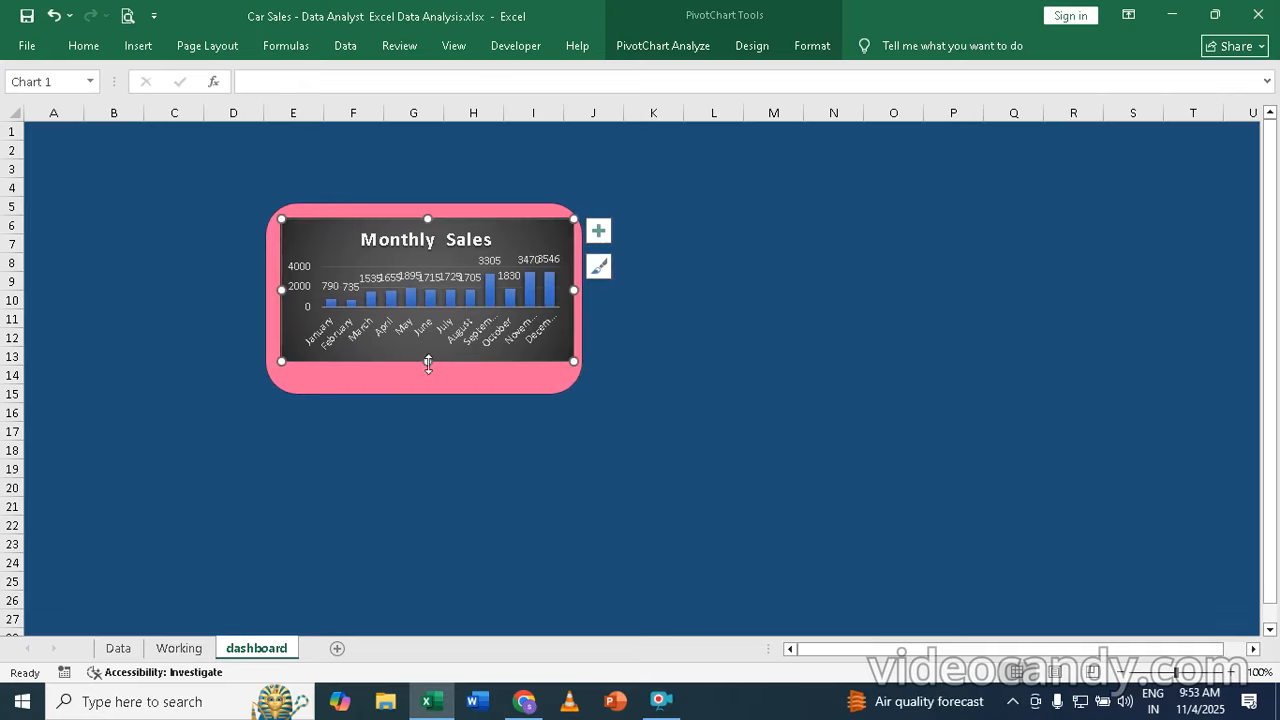
left_click_drag(428, 364, 420, 380)
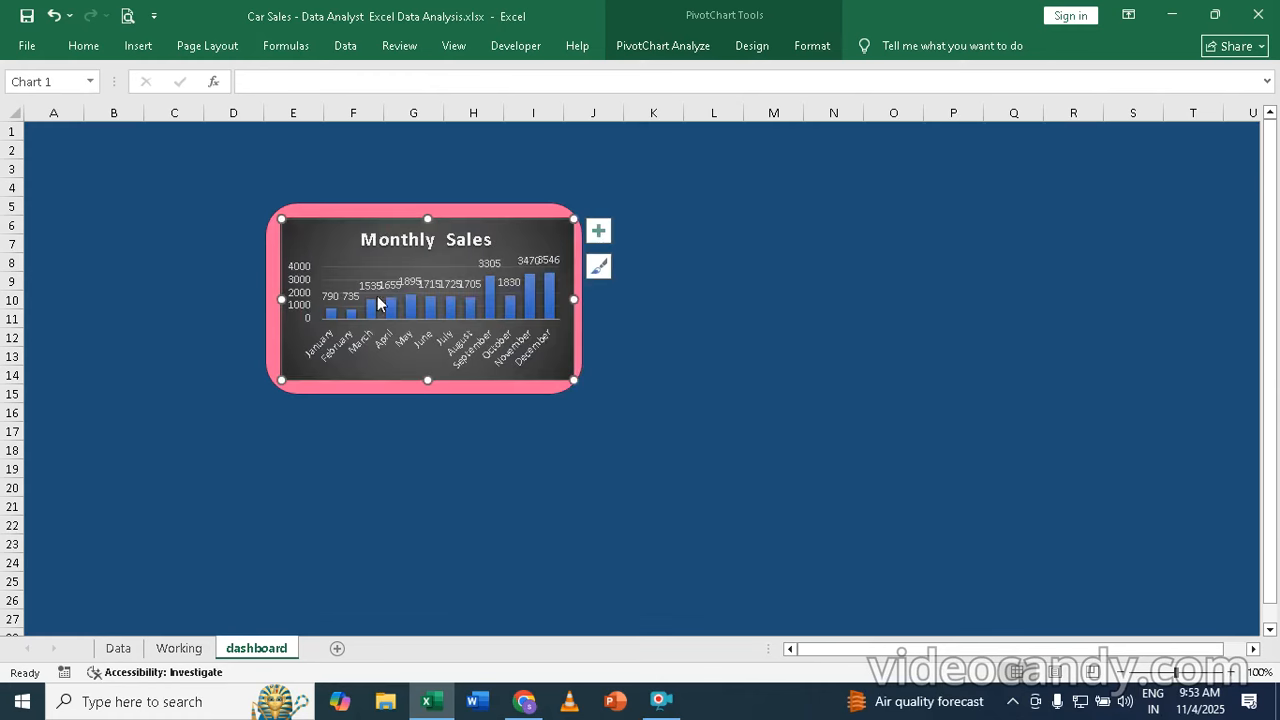
- Widen the pink rounded rectangle on both sides of the Monthly Sales chart to about 3.9"
left_click(266, 278)
left_click_drag(265, 298, 252, 301)
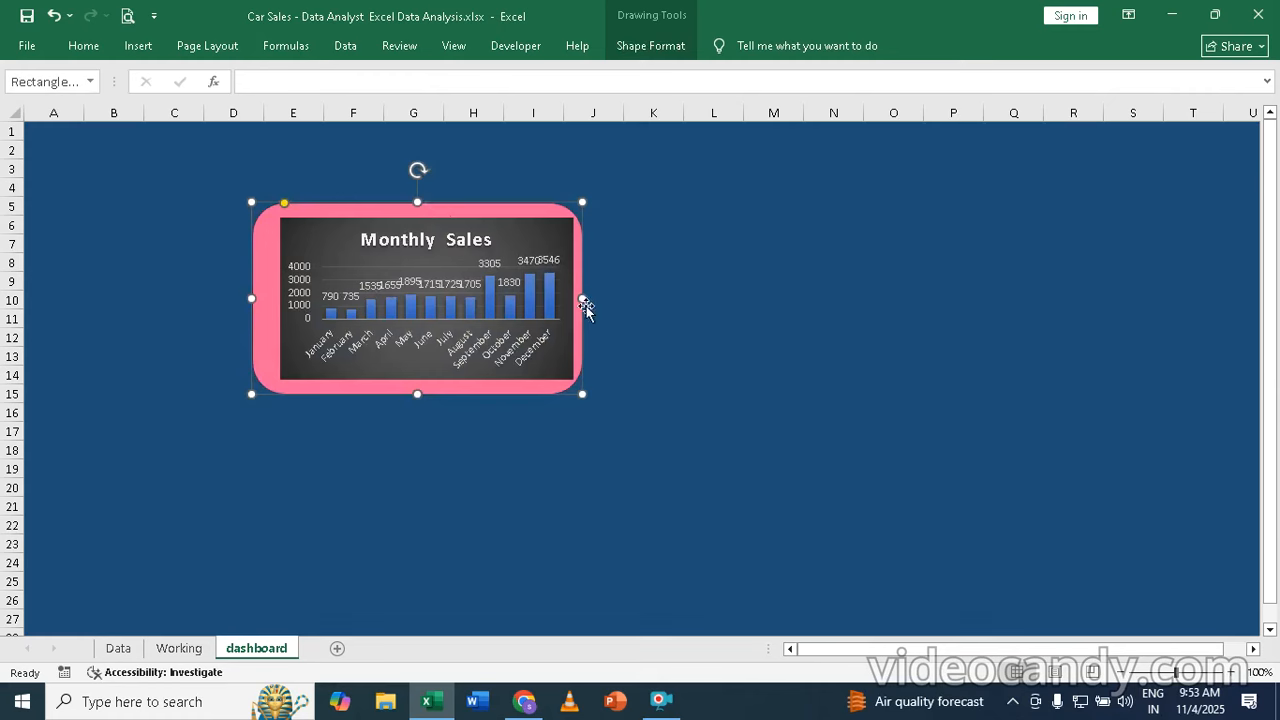
left_click_drag(582, 300, 603, 298)
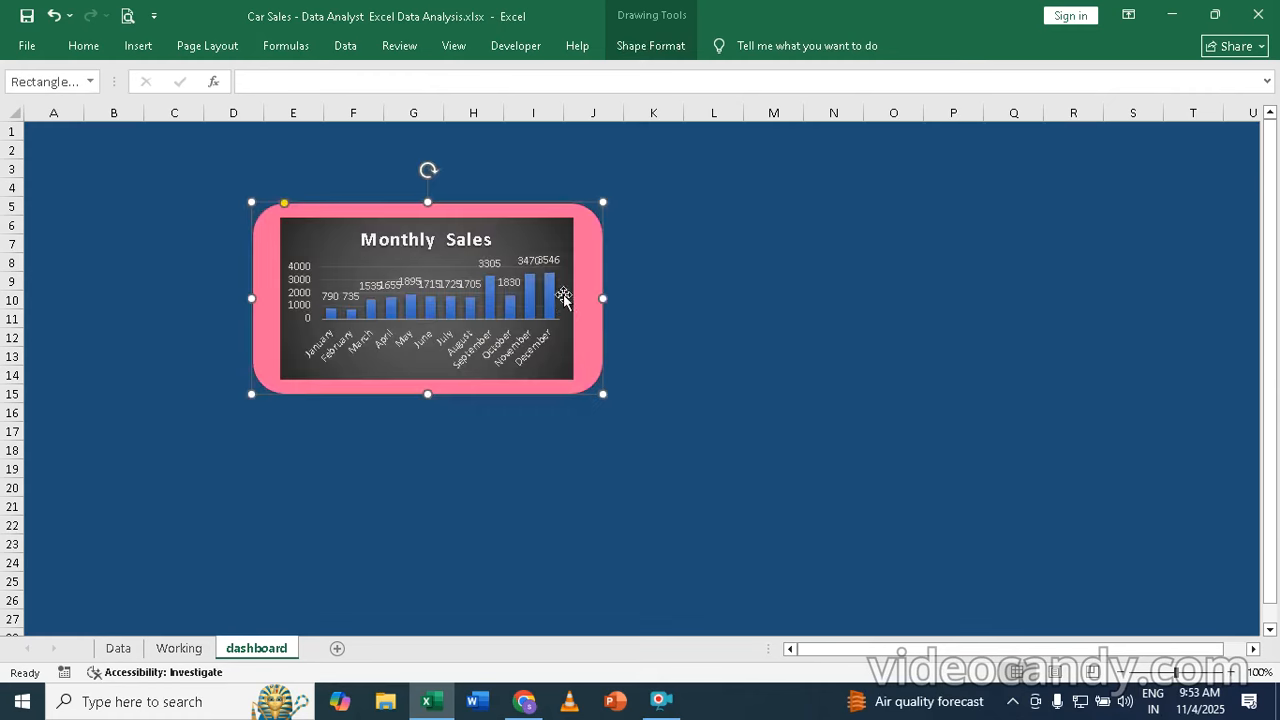
- Enlarge the Monthly Sales chart and trim the rectangle's height to about 2.06", leaving a thin pink border around the chart
left_click(566, 232)
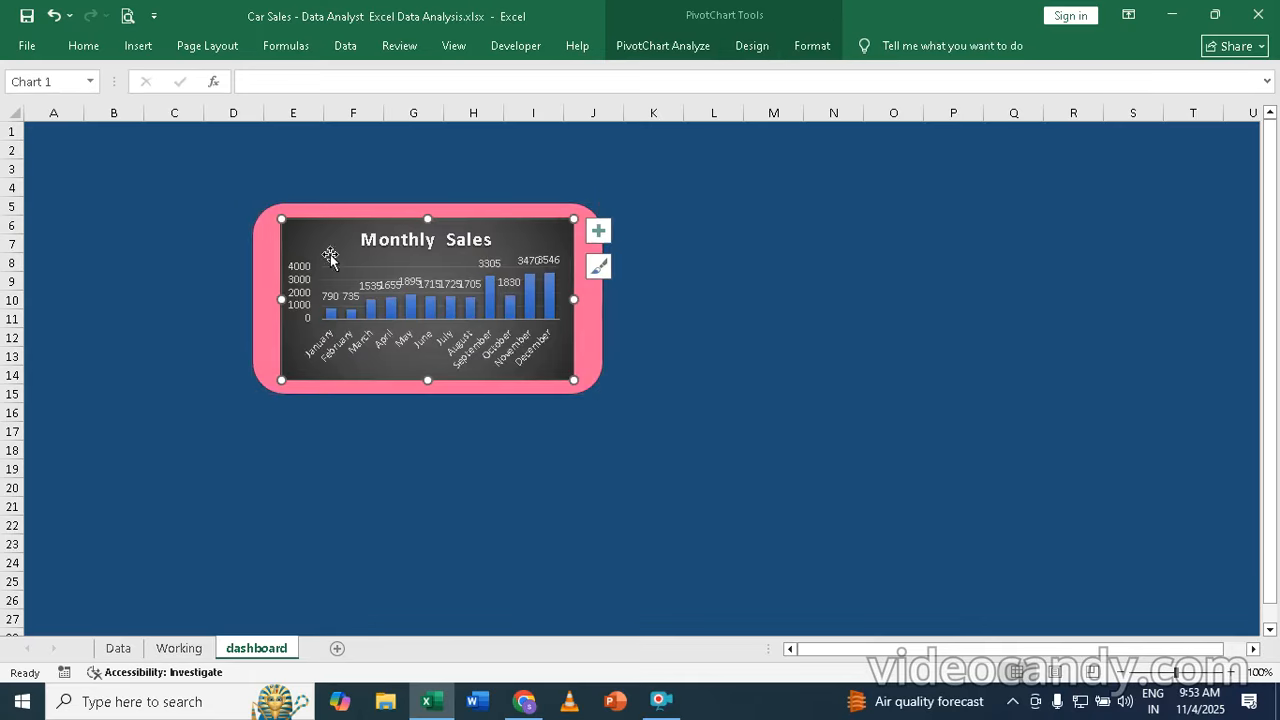
left_click_drag(272, 298, 264, 300)
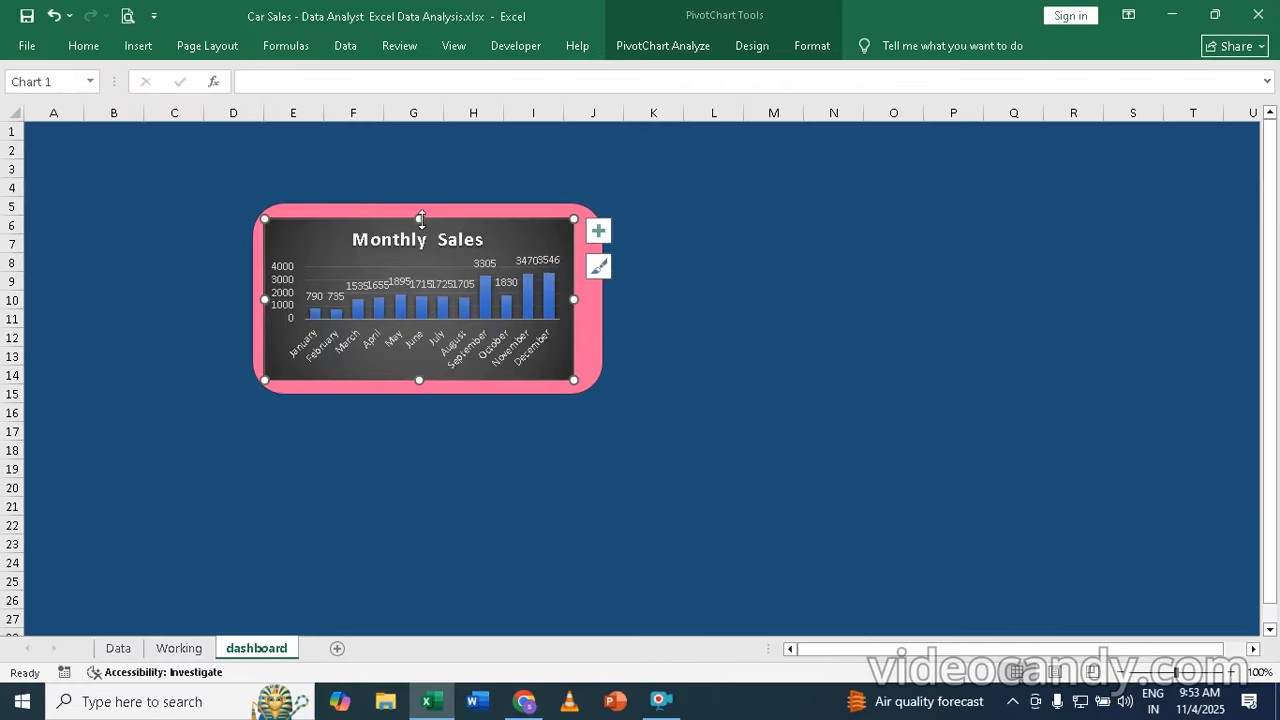
left_click_drag(421, 218, 420, 210)
left_click_drag(574, 294, 594, 294)
left_click(697, 294)
left_click(487, 395)
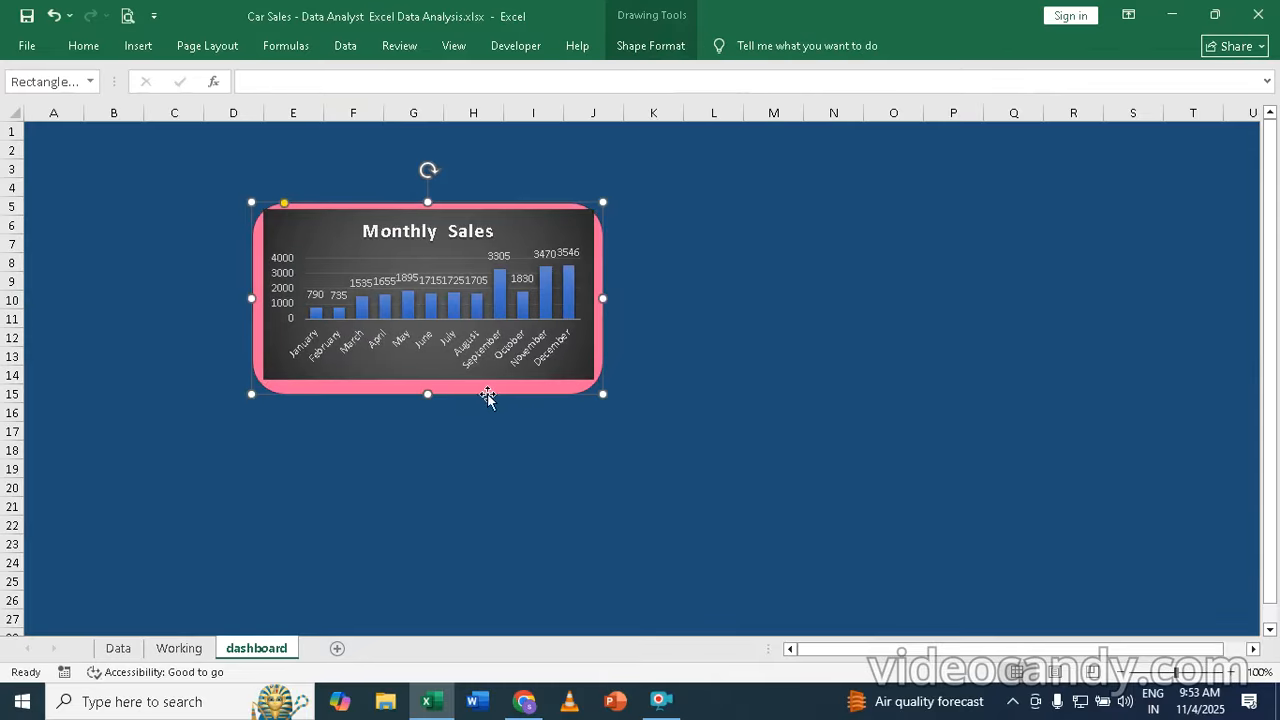
left_click_drag(429, 394, 426, 389)
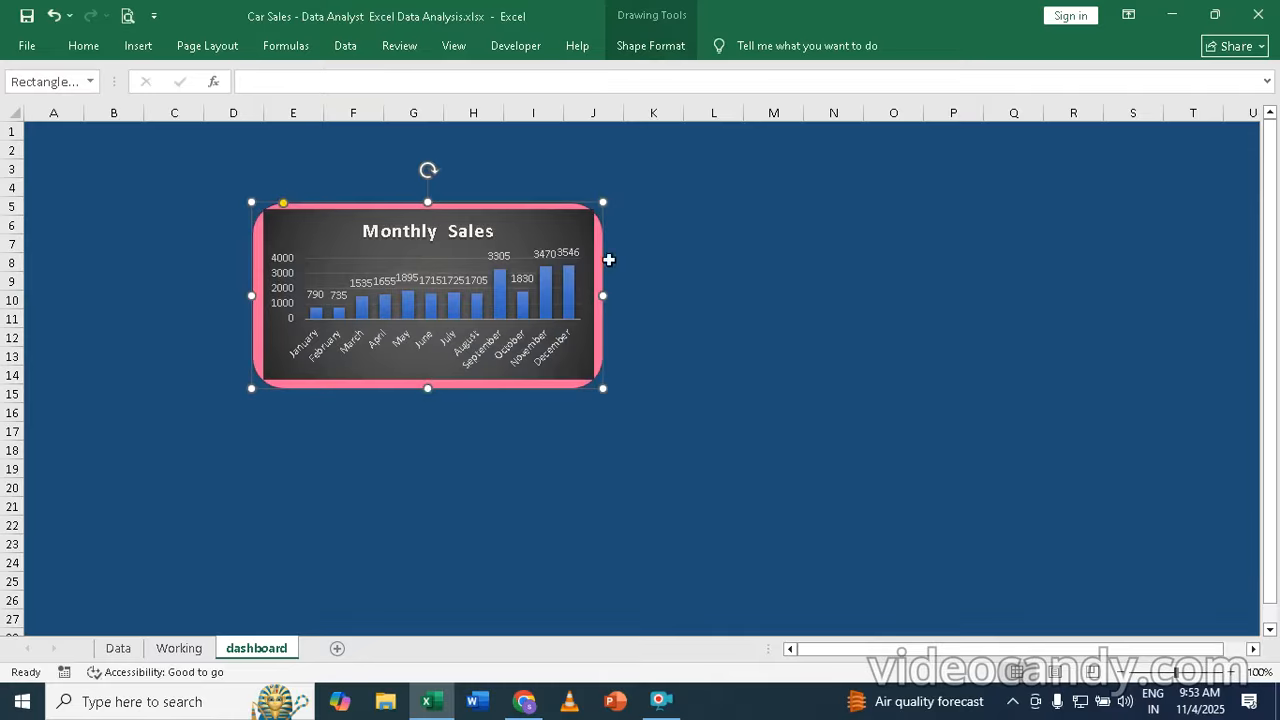
- Apply the Inside: Center shadow effect to the pink rounded rectangle behind the Monthly Sales chart
left_click(671, 46)
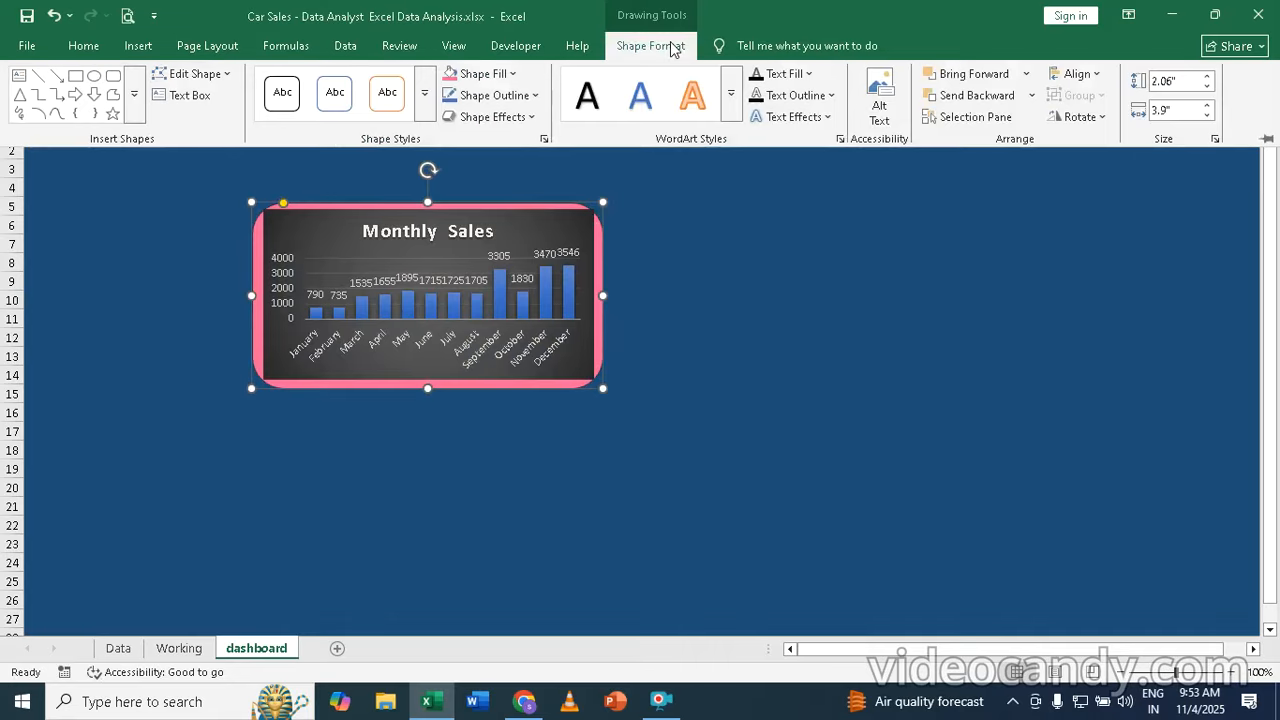
left_click(535, 117)
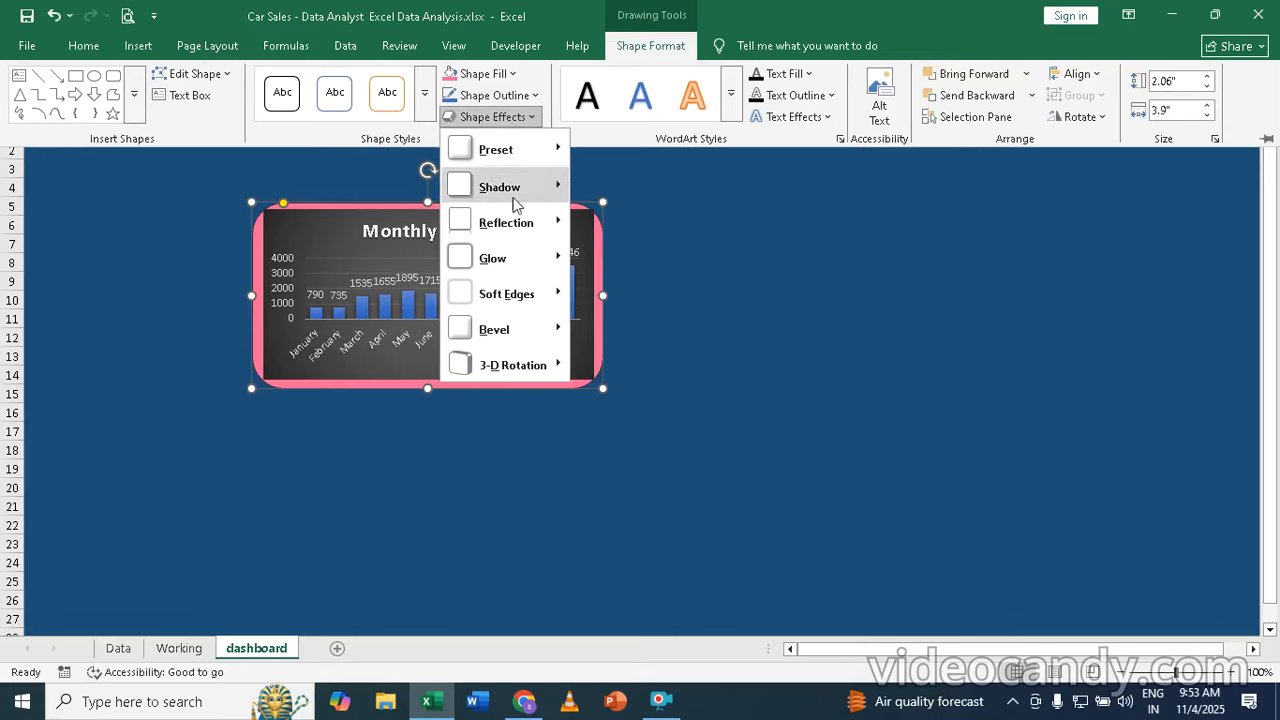
mouse_move(495, 190)
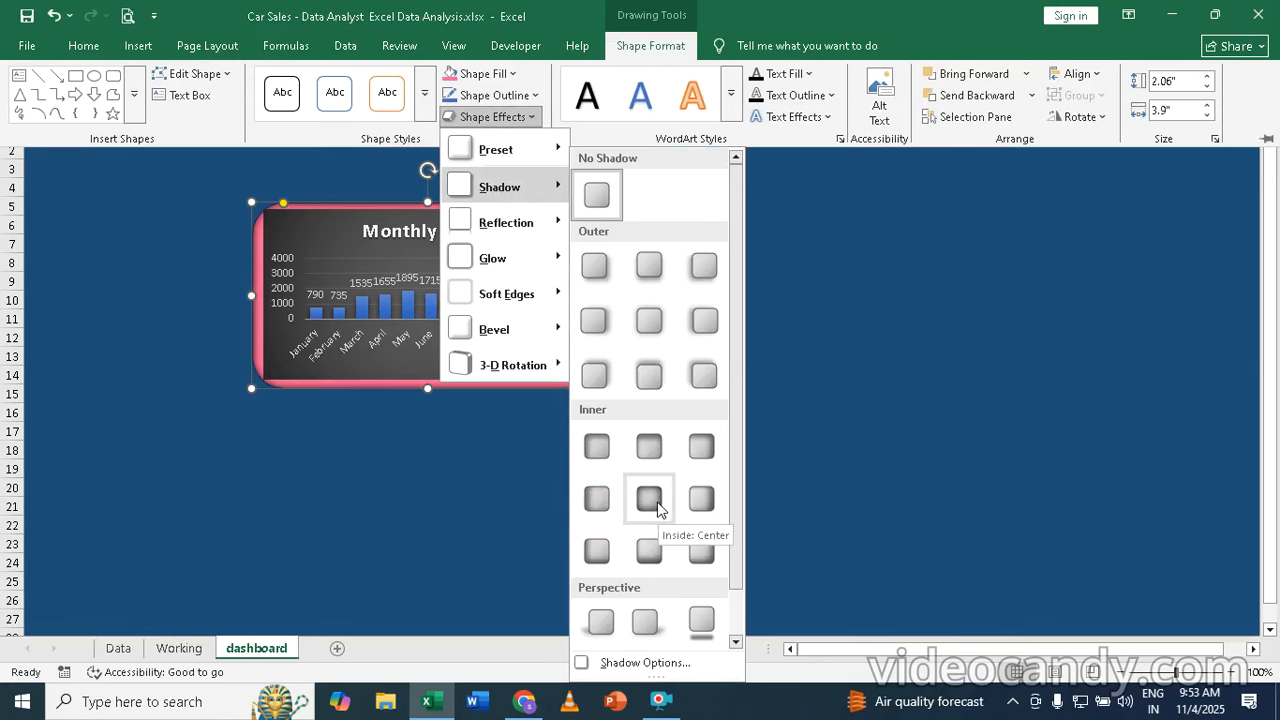
left_click(655, 505)
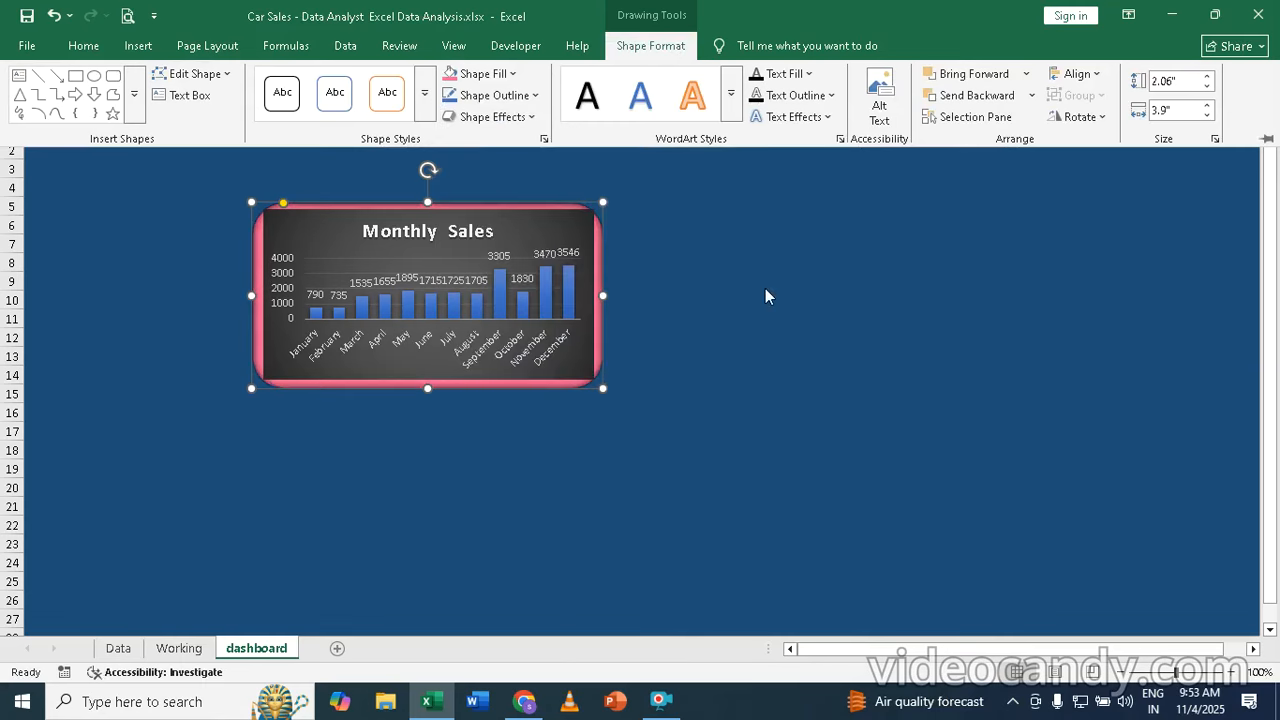
left_click(743, 352)
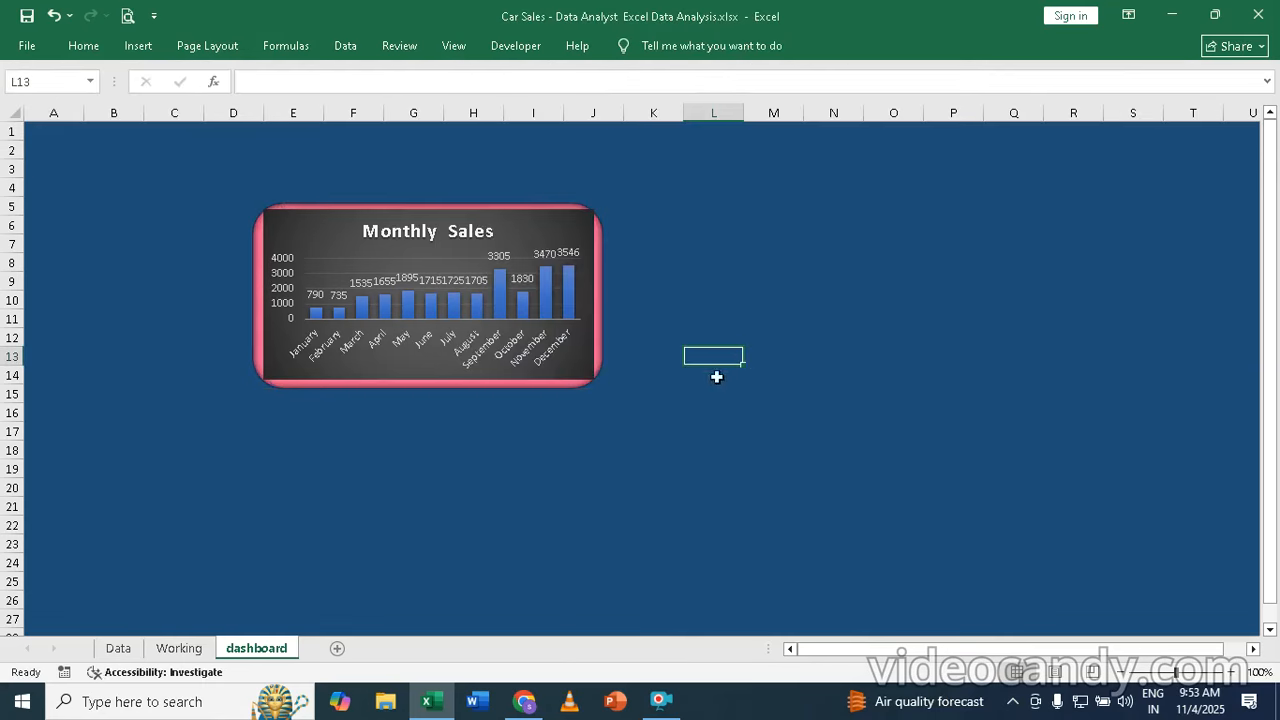
- Set the pink rounded rectangle's outline to the automatic black color
left_click(535, 390)
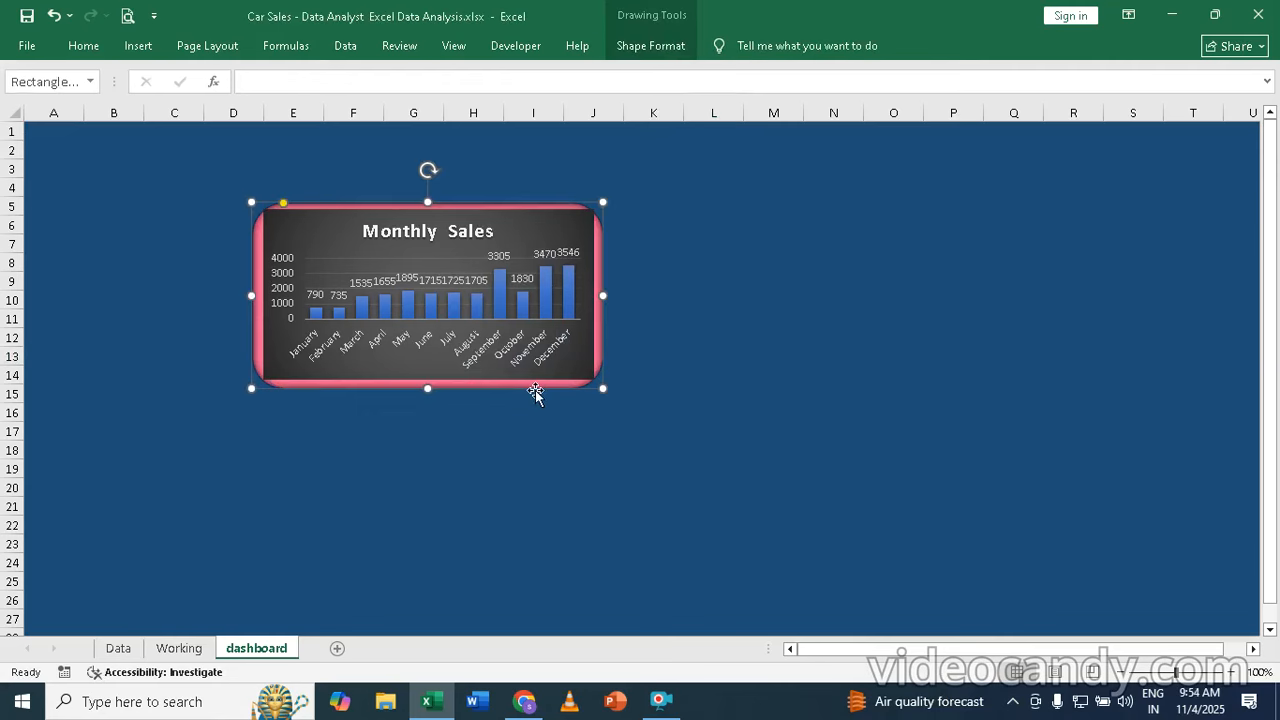
left_click(652, 48)
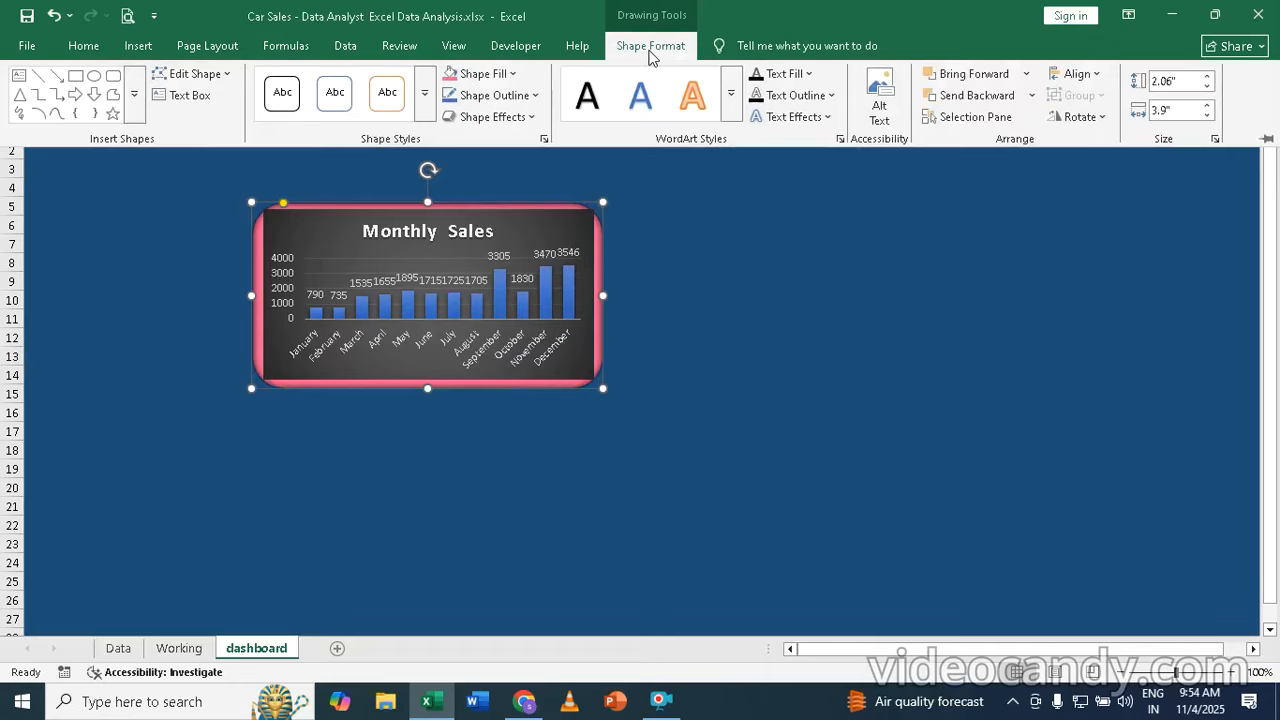
left_click(536, 97)
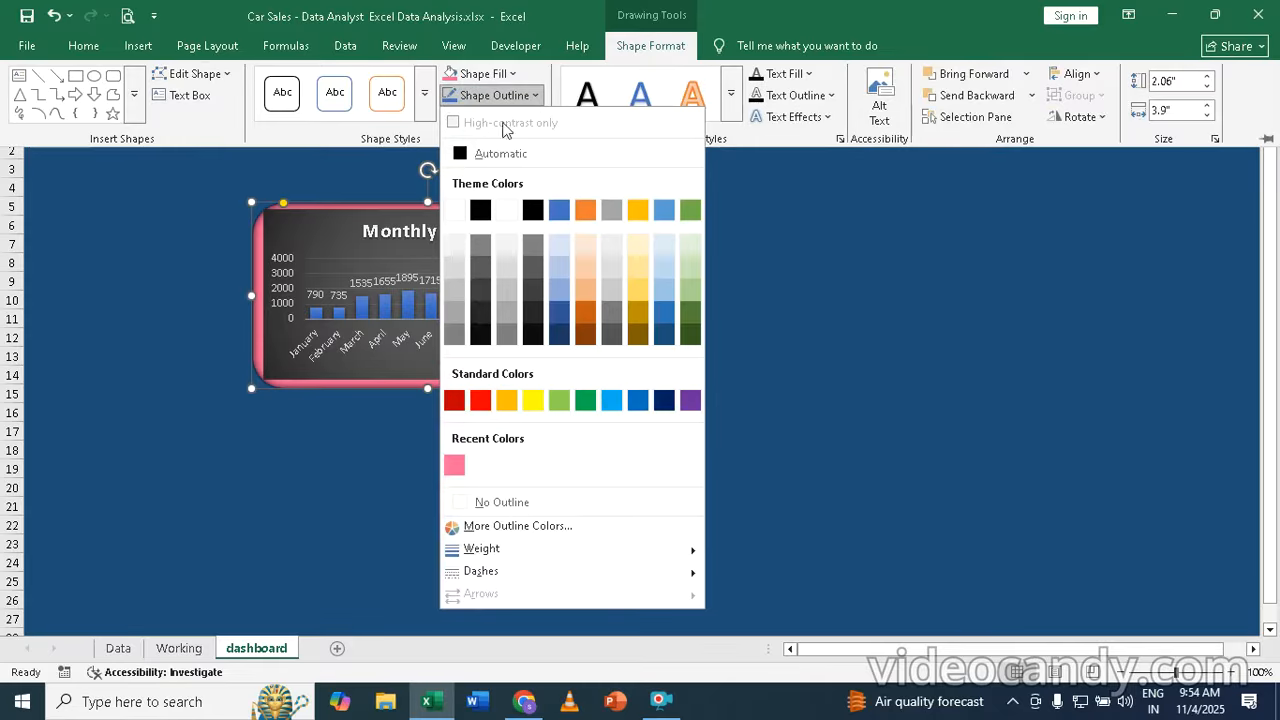
left_click(460, 157)
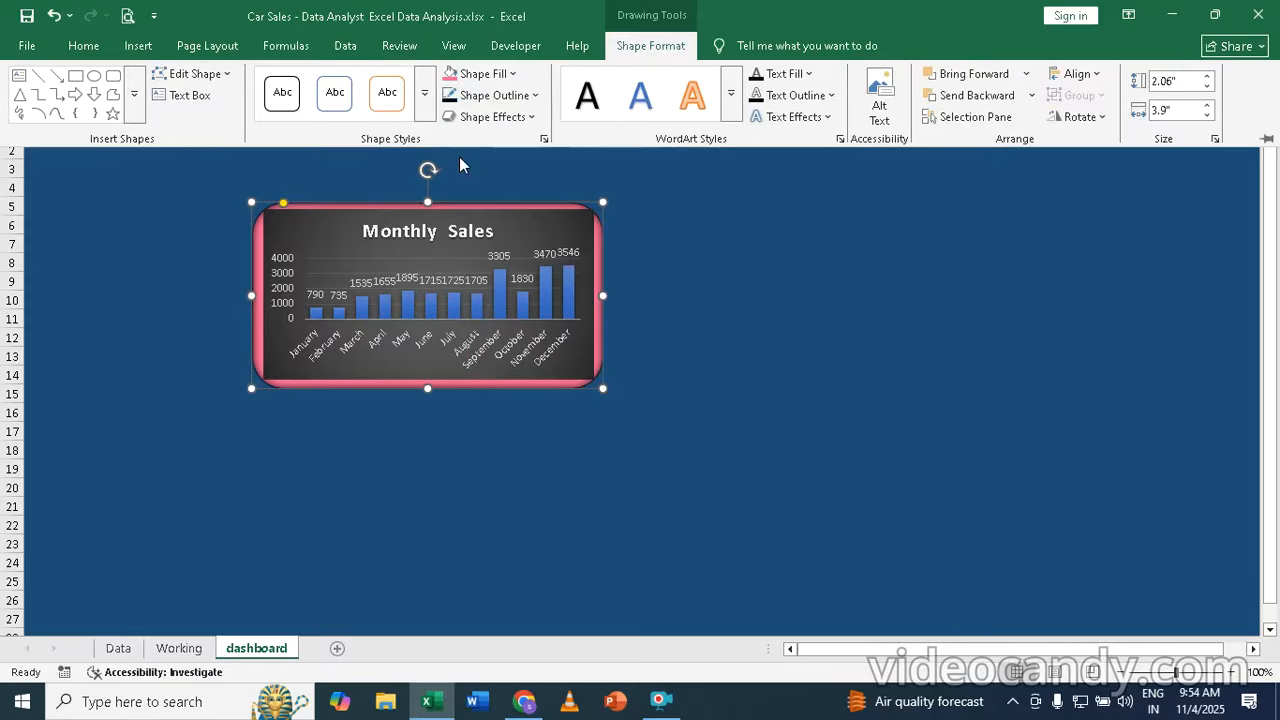
- Set the pink rounded rectangle's outline weight to 2¼ pt and collapse the ribbon to enlarge the sheet view
left_click(528, 97)
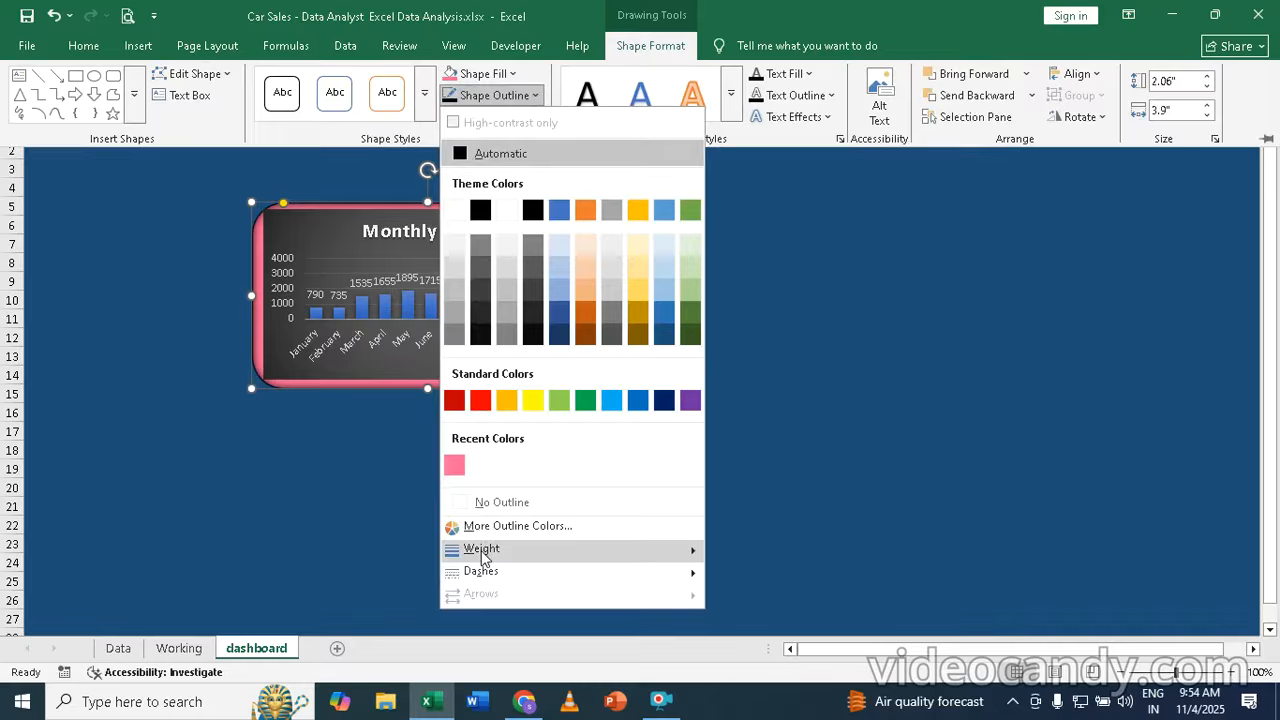
mouse_move(455, 549)
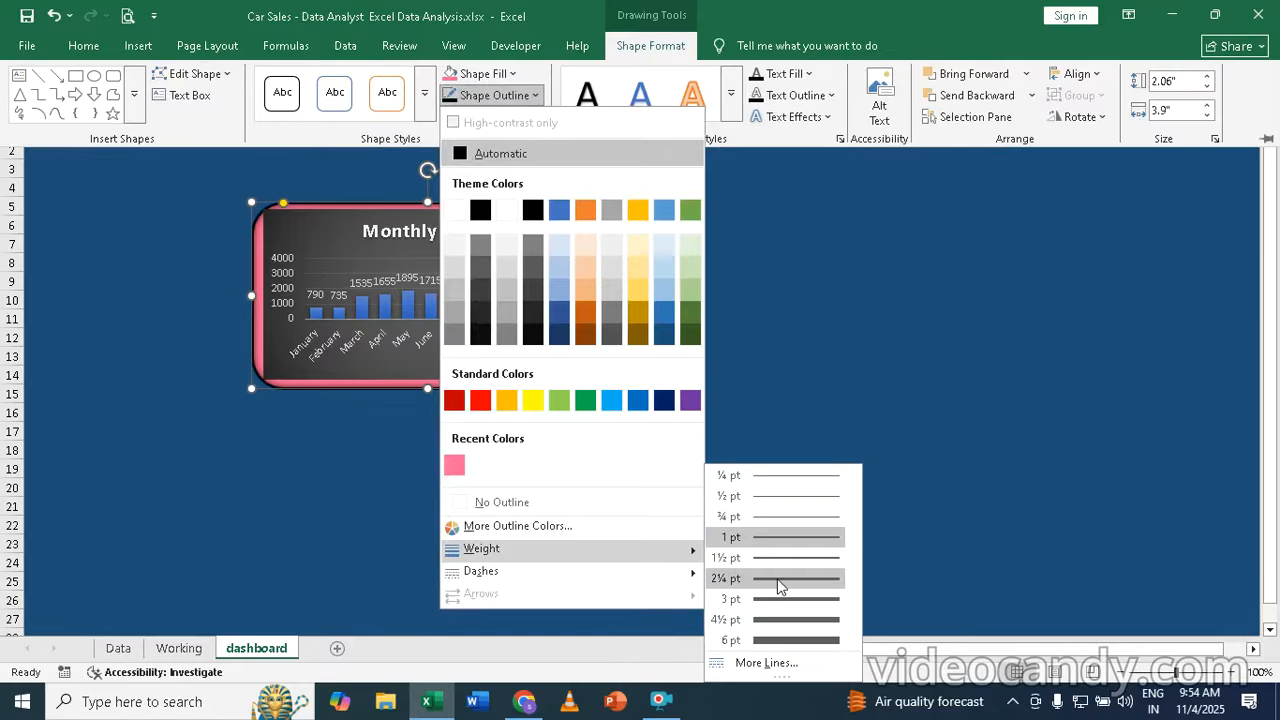
left_click(779, 579)
key("ctrl+F1")
left_click(878, 430)
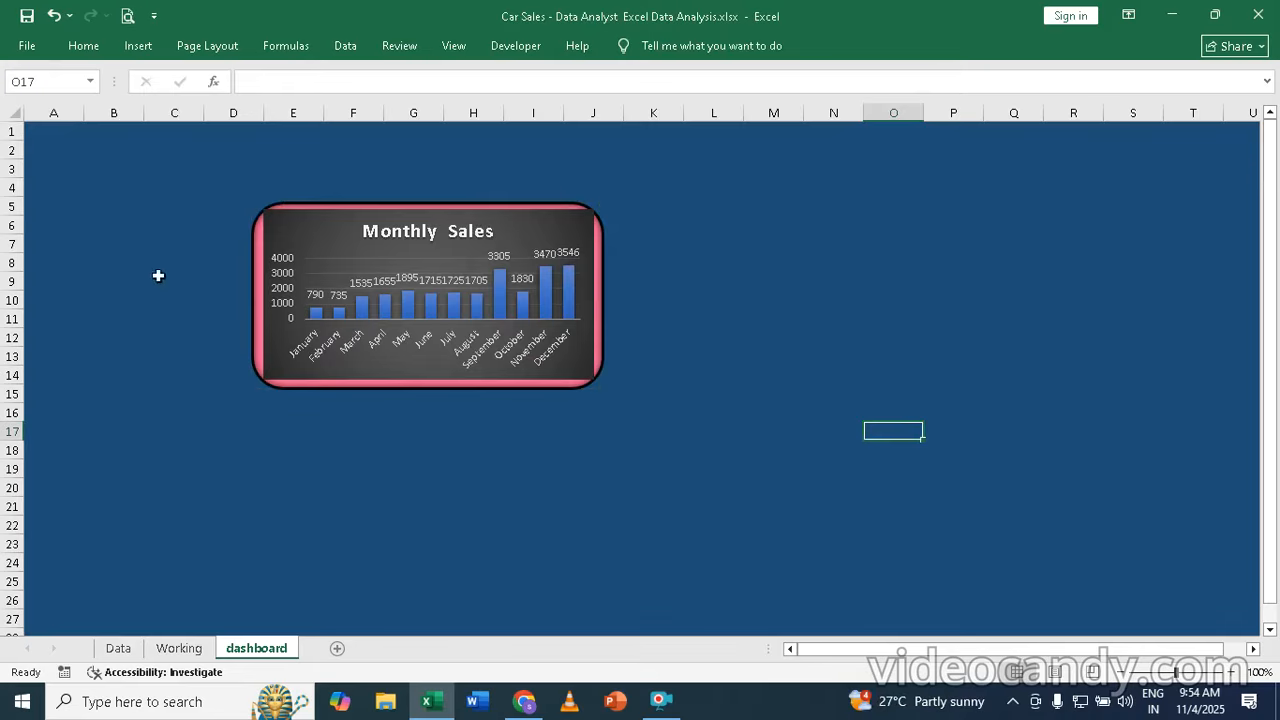
- Move the Sales Analysis By Color pie chart from the Working sheet to the dashboard sheet, placing it to the right of the Monthly Sales chart
left_click(180, 649)
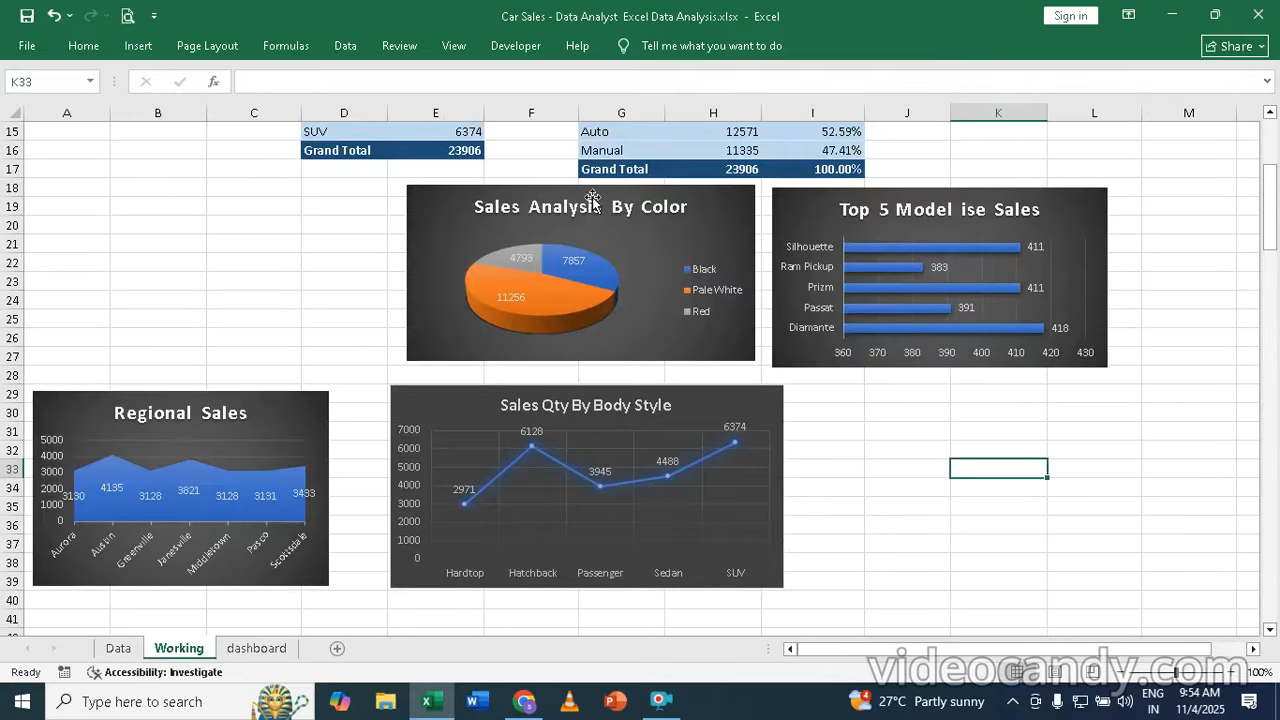
double_click(522, 190)
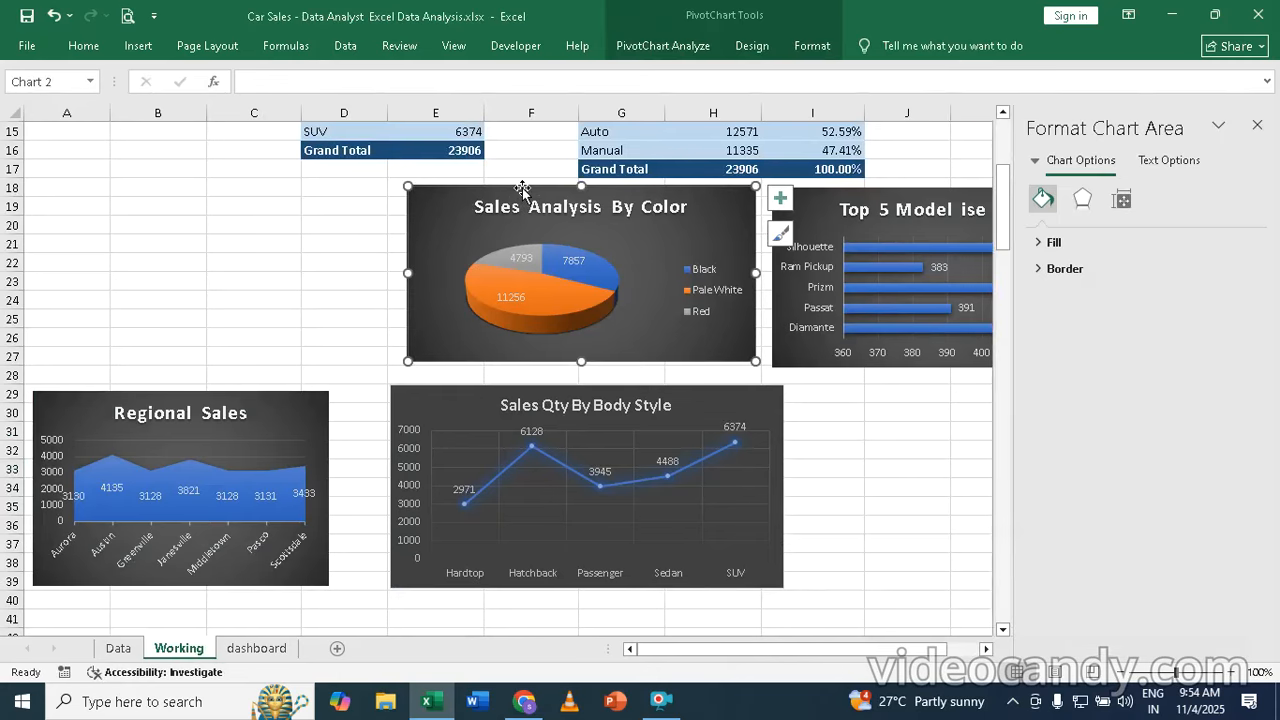
key("Delete")
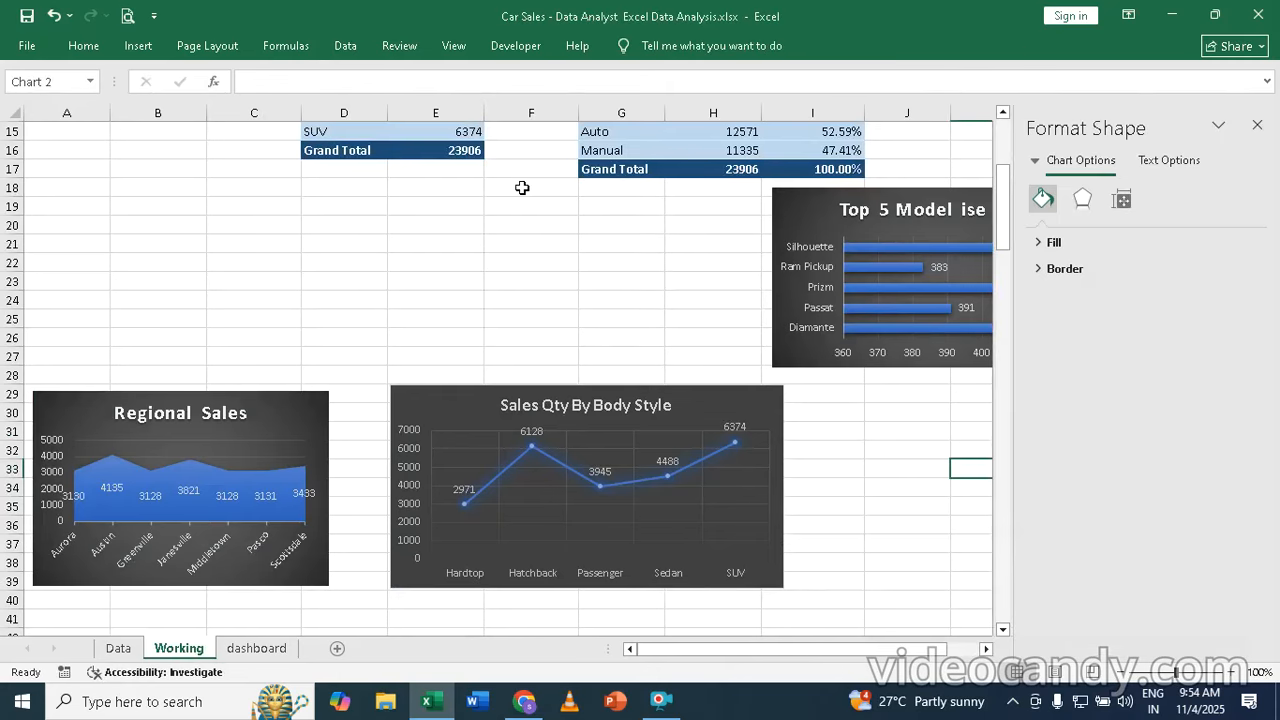
left_click(262, 652)
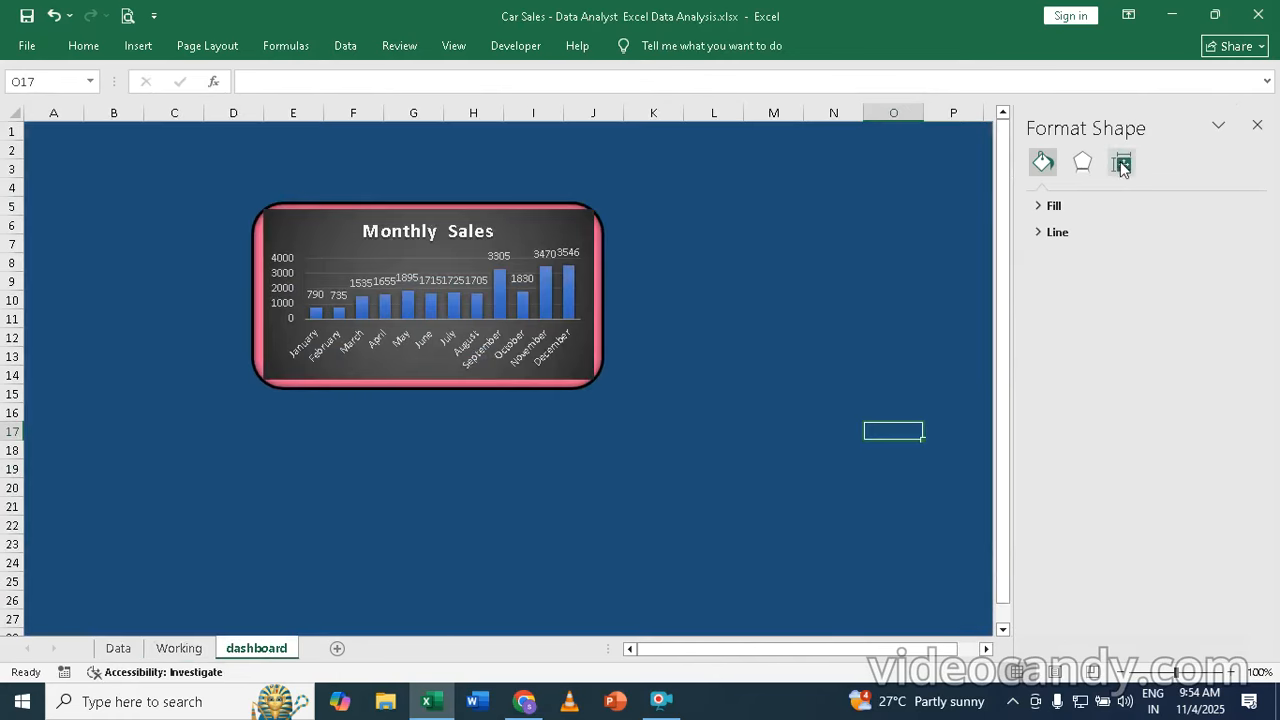
left_click(1256, 126)
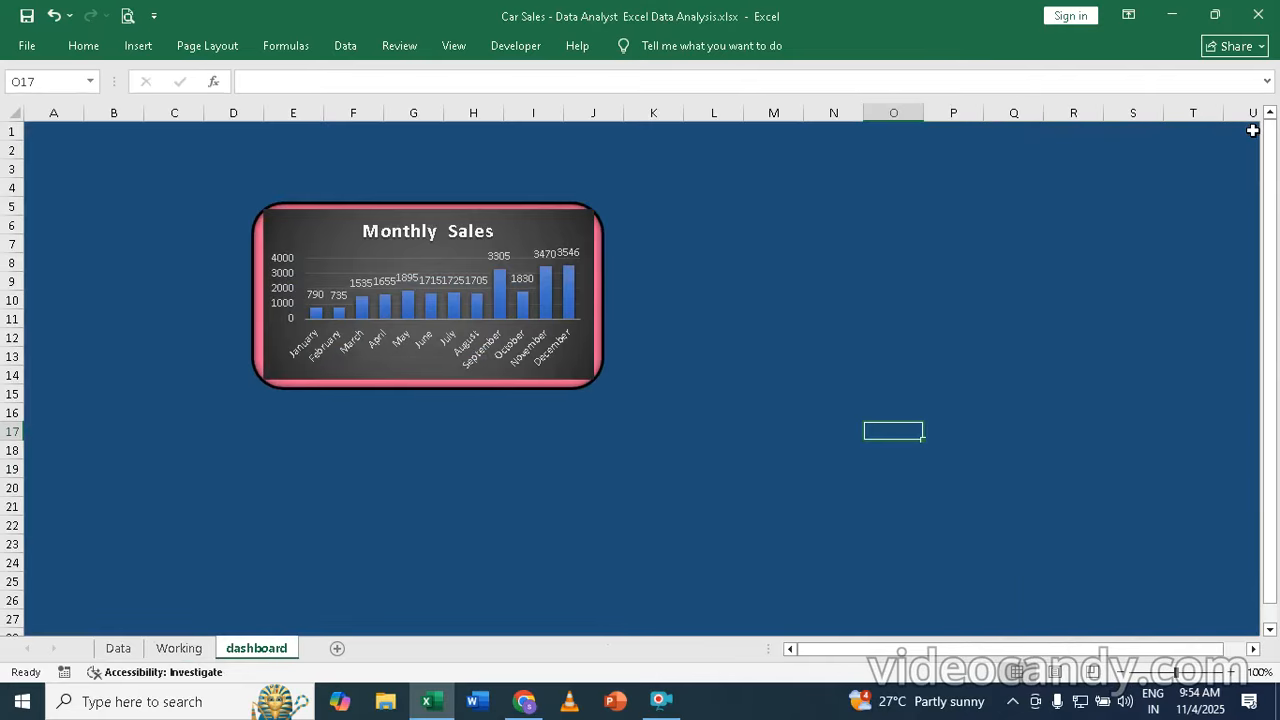
key("ctrl+v")
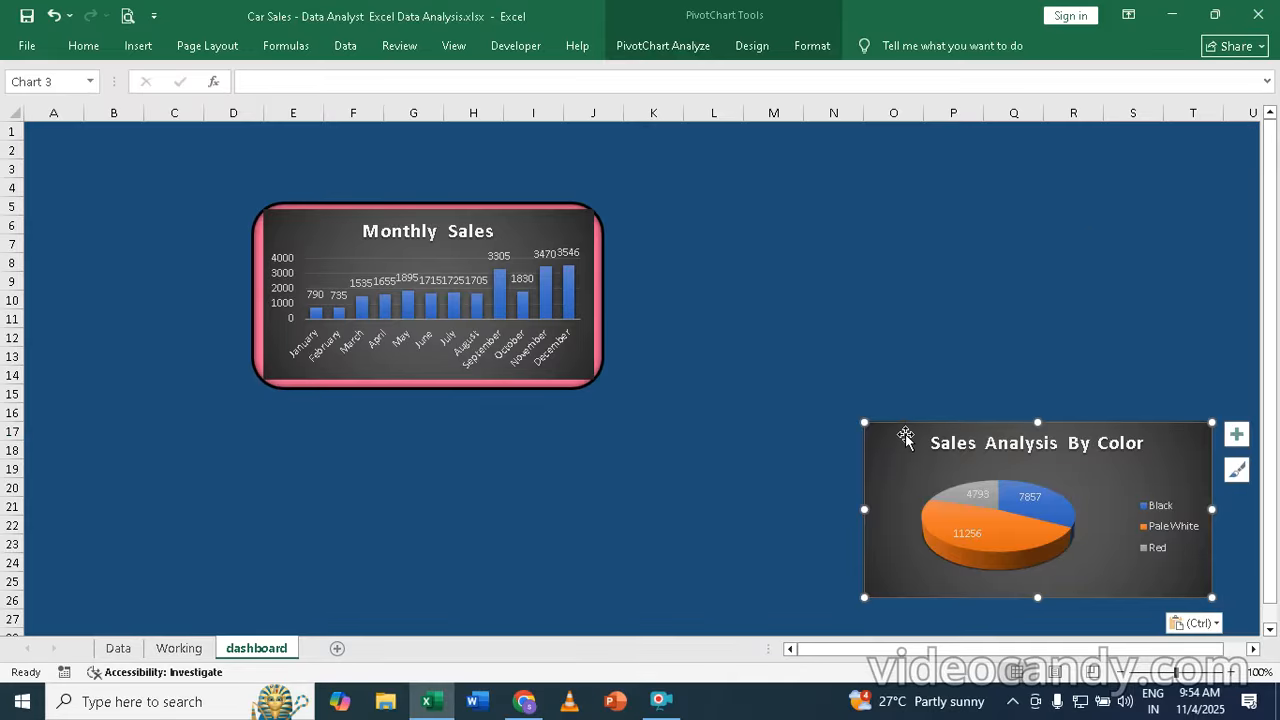
left_click_drag(903, 430, 827, 210)
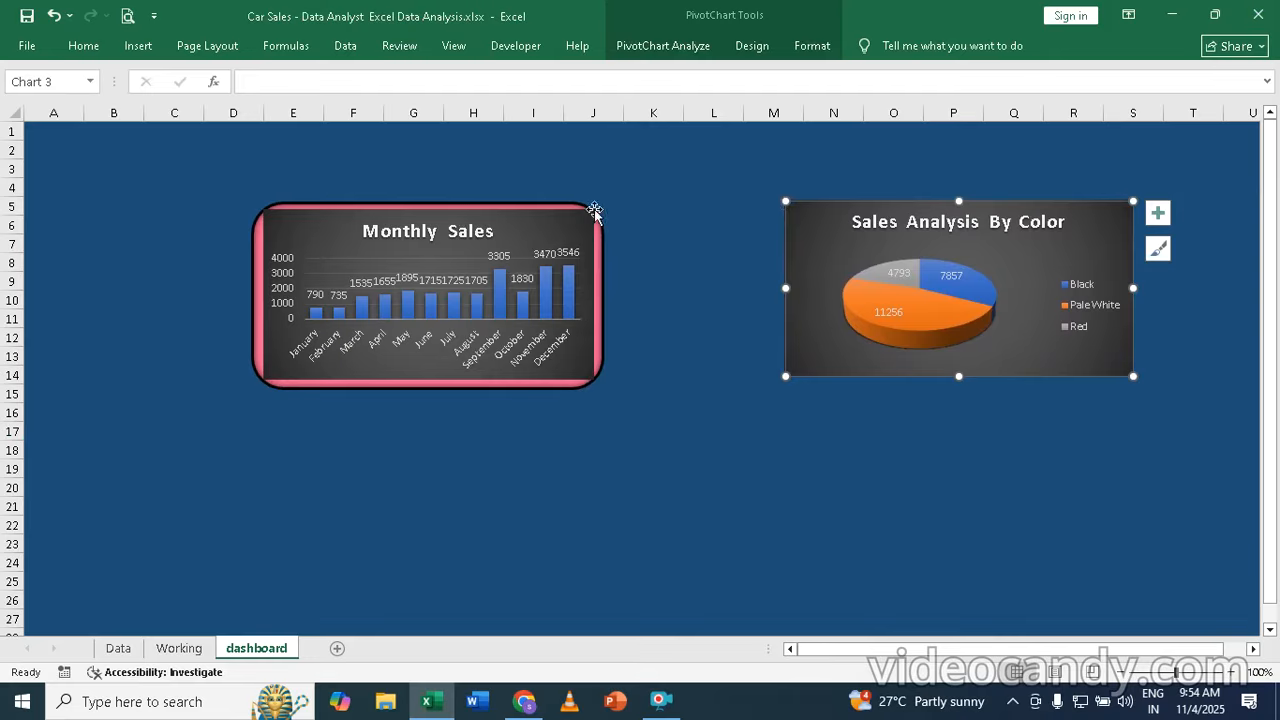
- Duplicate the pink rounded rectangle behind the Monthly Sales chart and place the copy below the Sales Analysis By Color chart
left_click(434, 390)
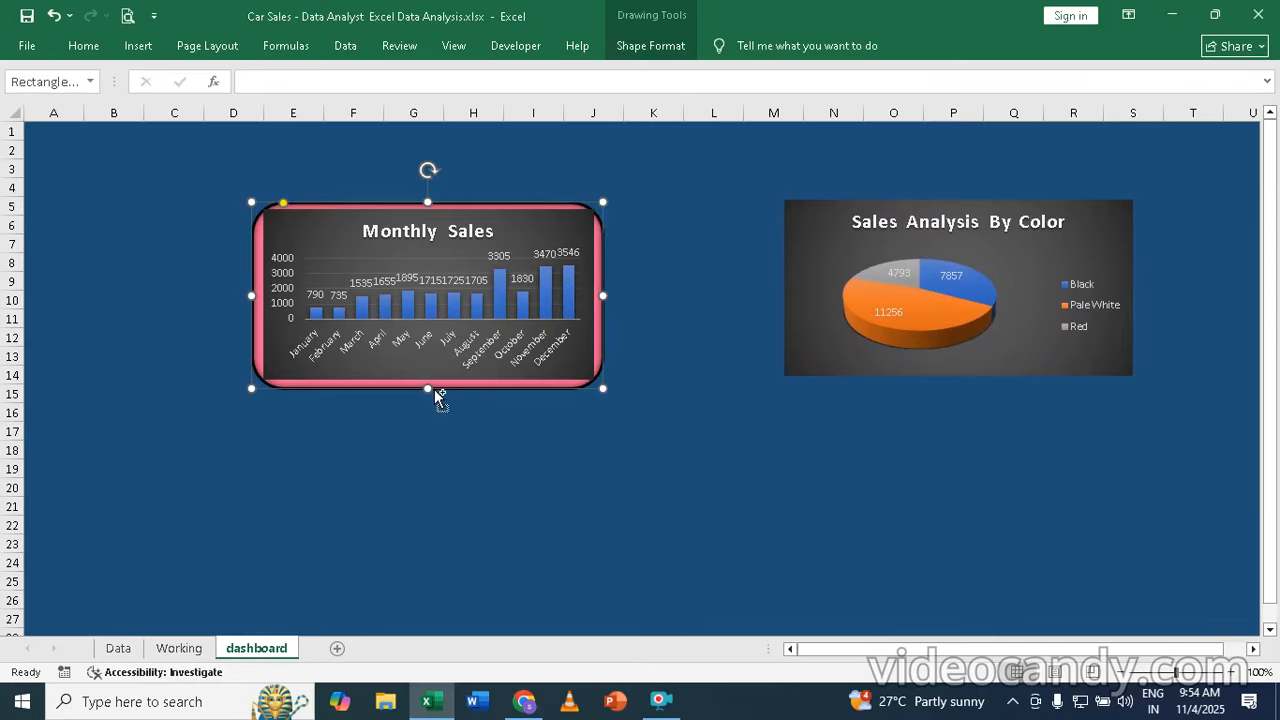
key("ctrl+d")
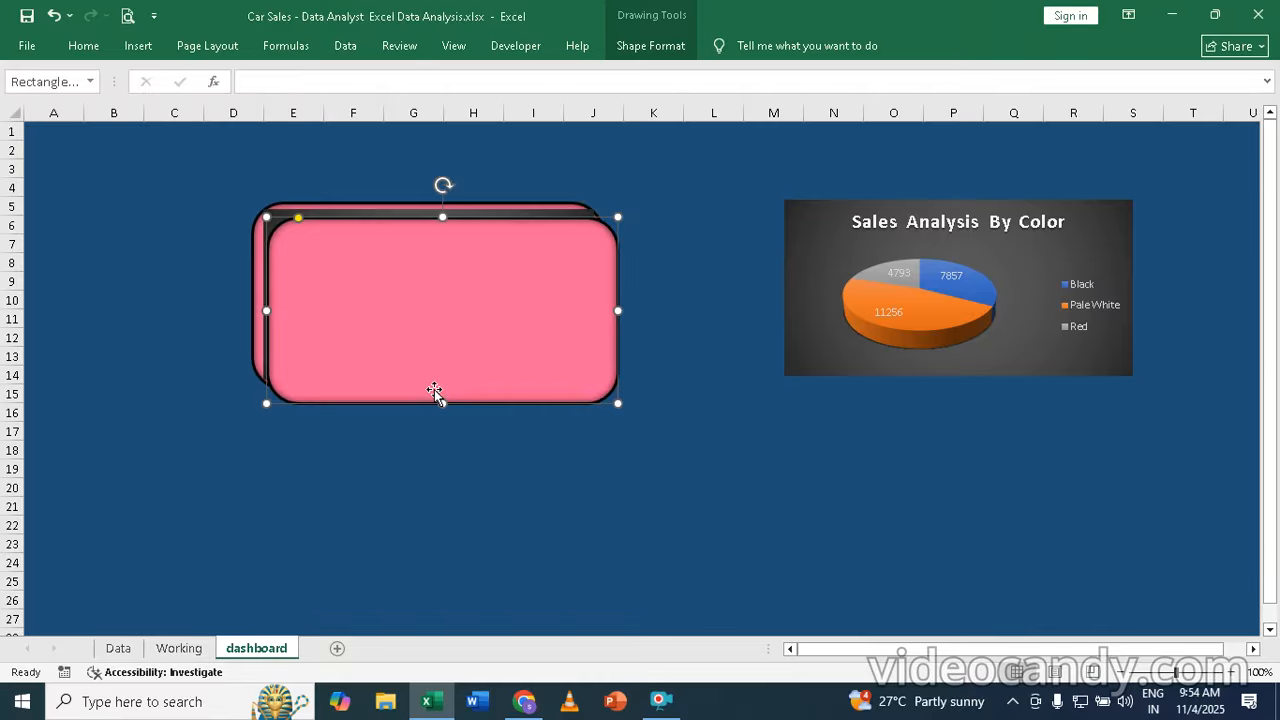
left_click_drag(437, 277, 921, 446)
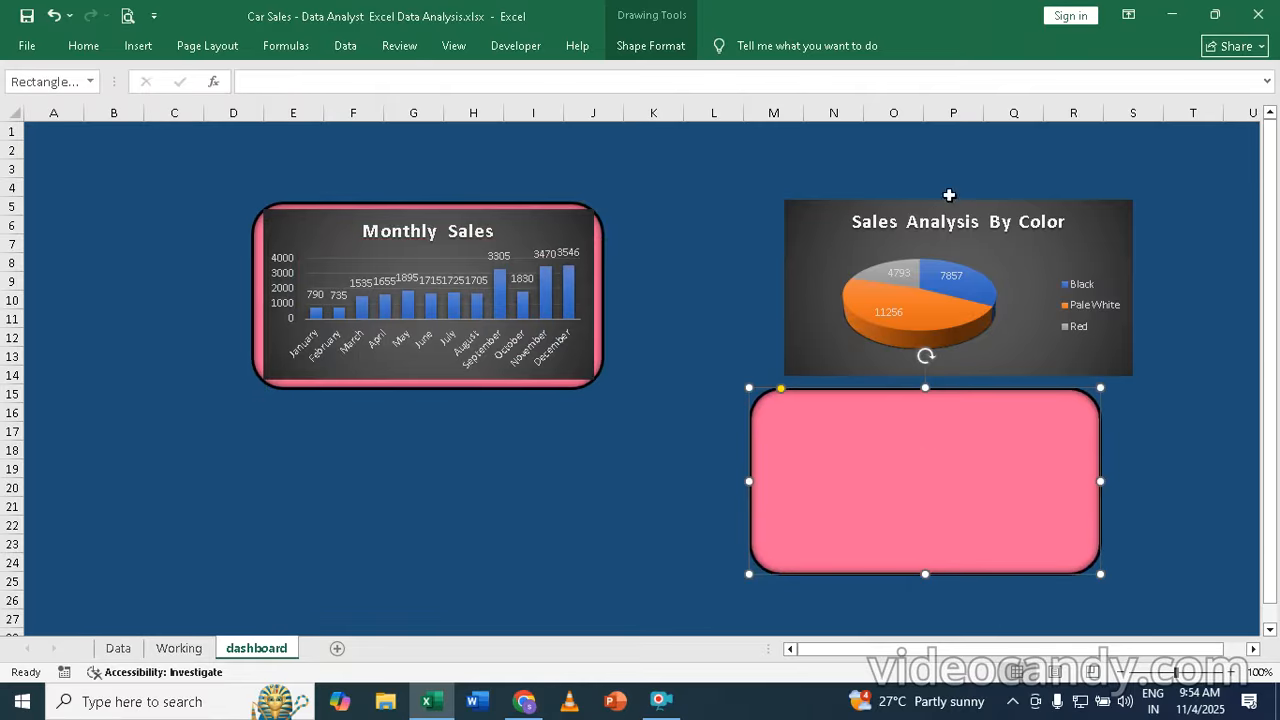
- Bring the Sales Analysis By Color chart to the front, move the duplicated rectangle behind it, and shrink the chart to fit inside the pink frame
mouse_move(1105, 208)
left_mouse_down()
mouse_move(1117, 323)
mouse_move(1084, 340)
mouse_move(1080, 210)
left_mouse_up()
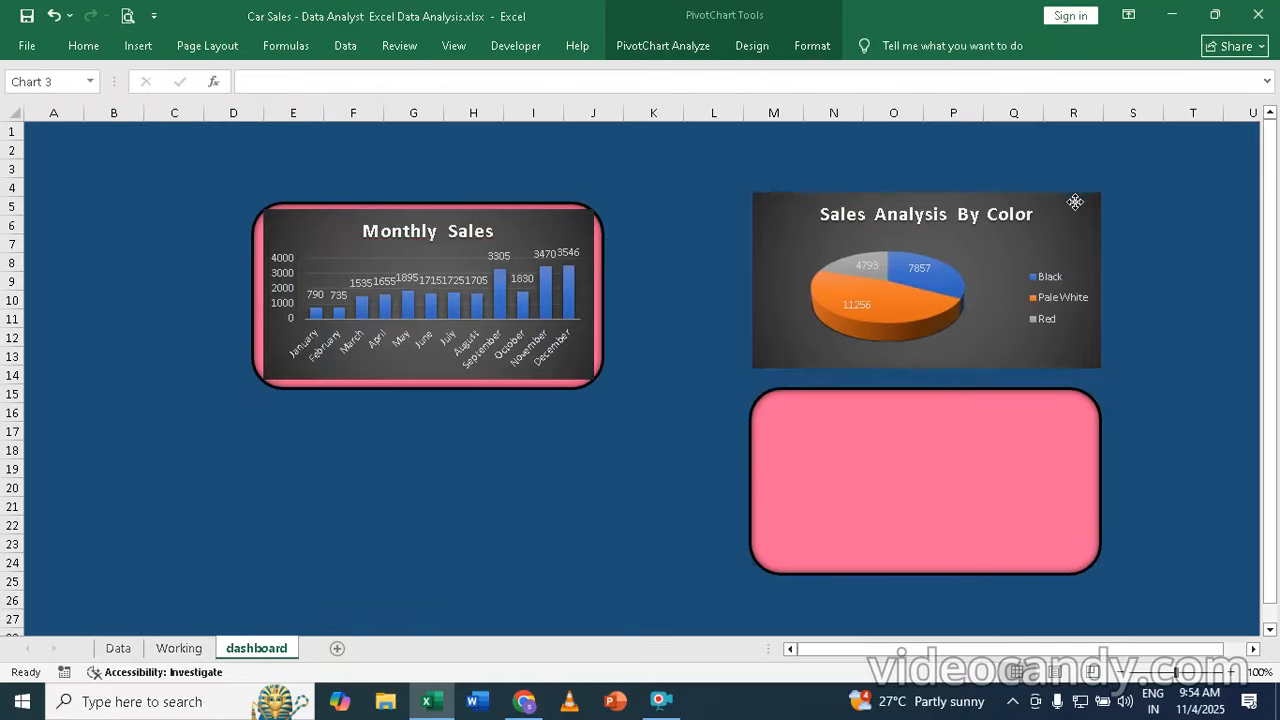
right_click(1079, 210)
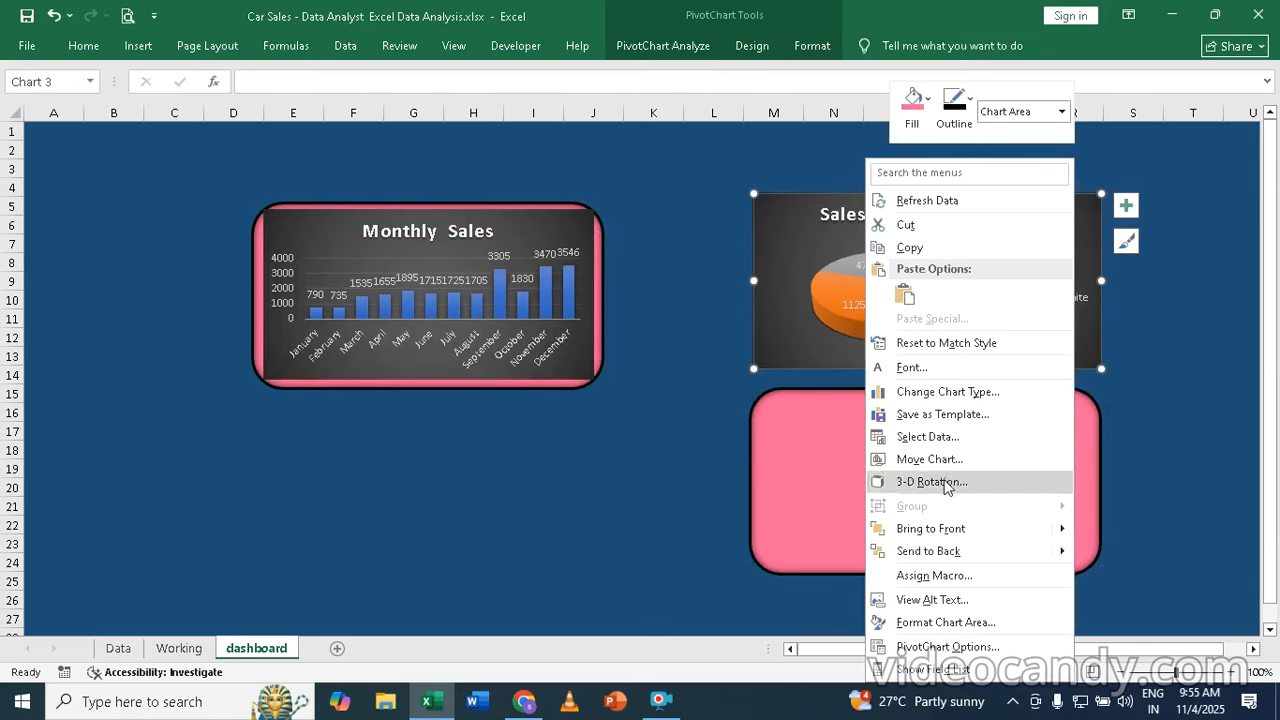
left_click(948, 540)
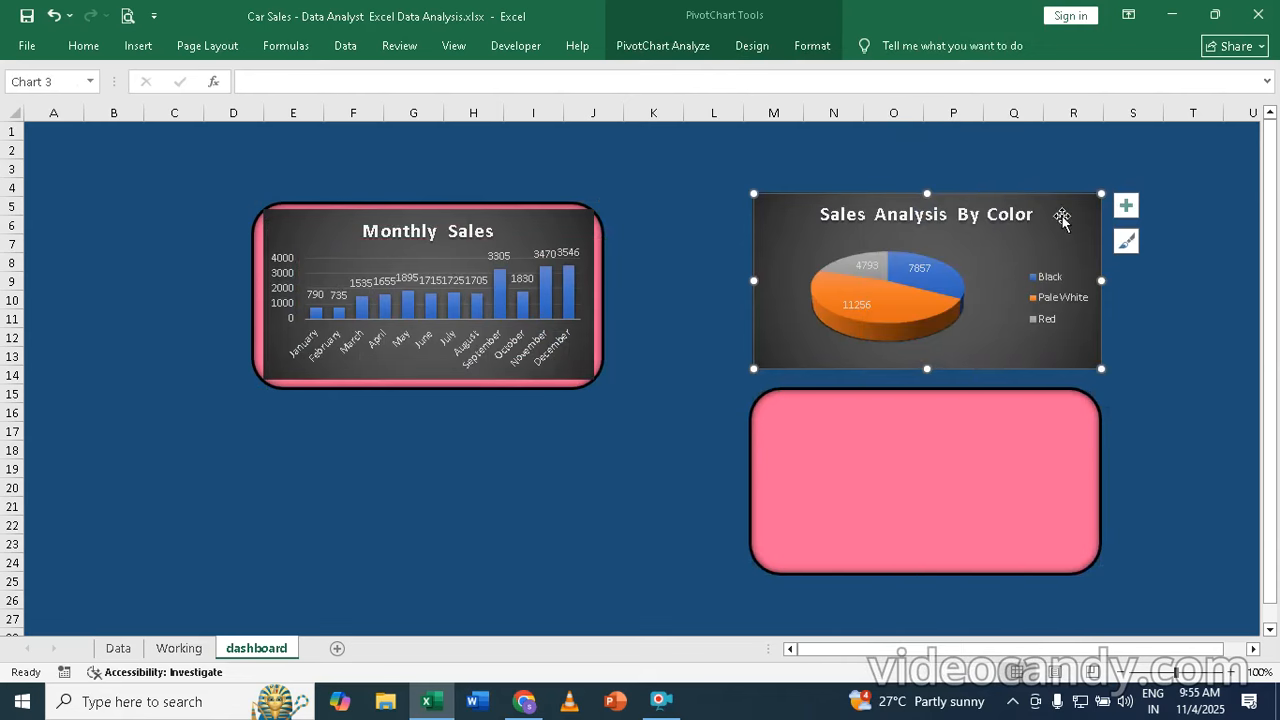
mouse_move(981, 429)
left_mouse_down()
mouse_move(970, 230)
mouse_move(952, 228)
mouse_move(971, 237)
left_mouse_up()
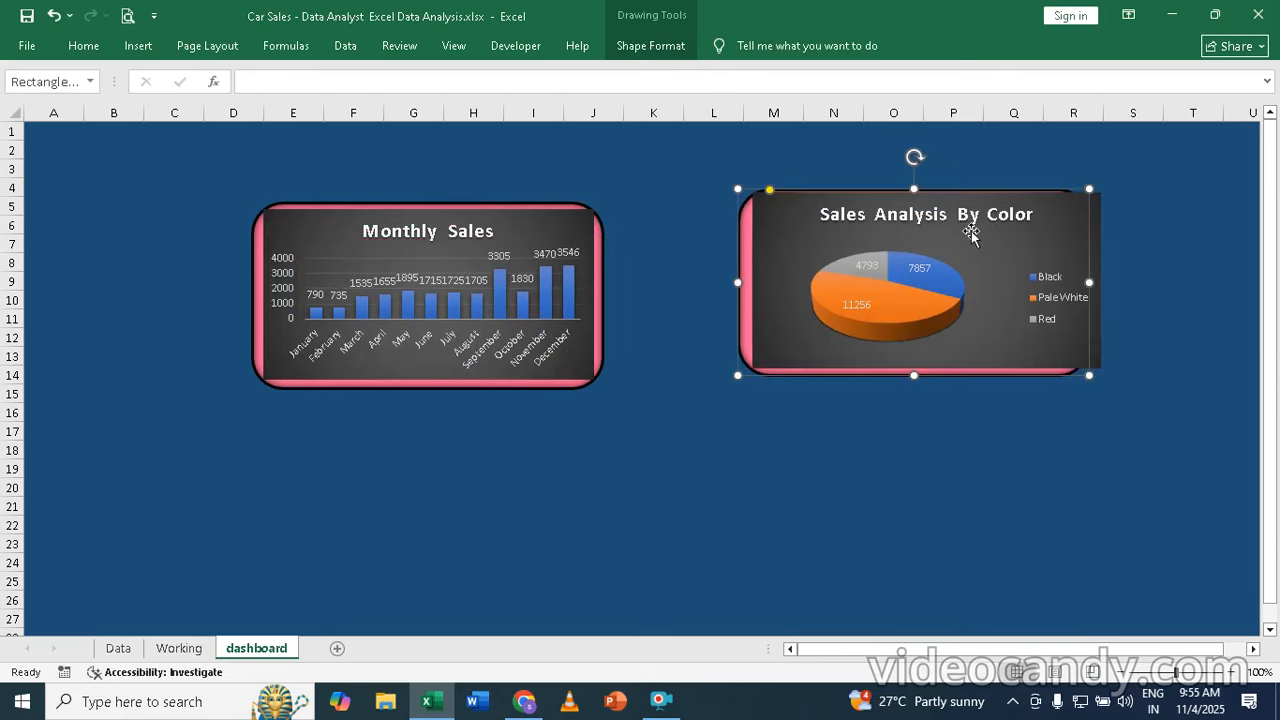
mouse_move(770, 238)
left_mouse_down()
mouse_move(686, 417)
mouse_move(671, 381)
mouse_move(709, 406)
mouse_move(833, 260)
mouse_move(791, 228)
left_mouse_up()
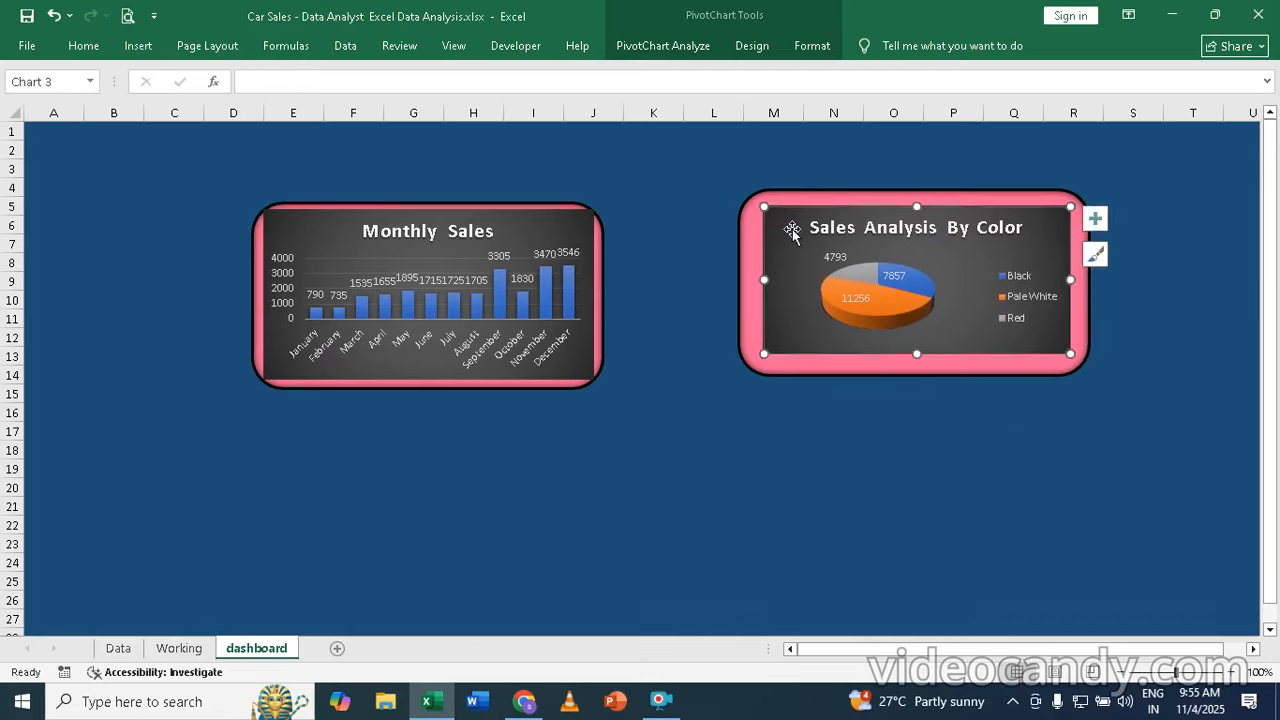
left_click(824, 458)
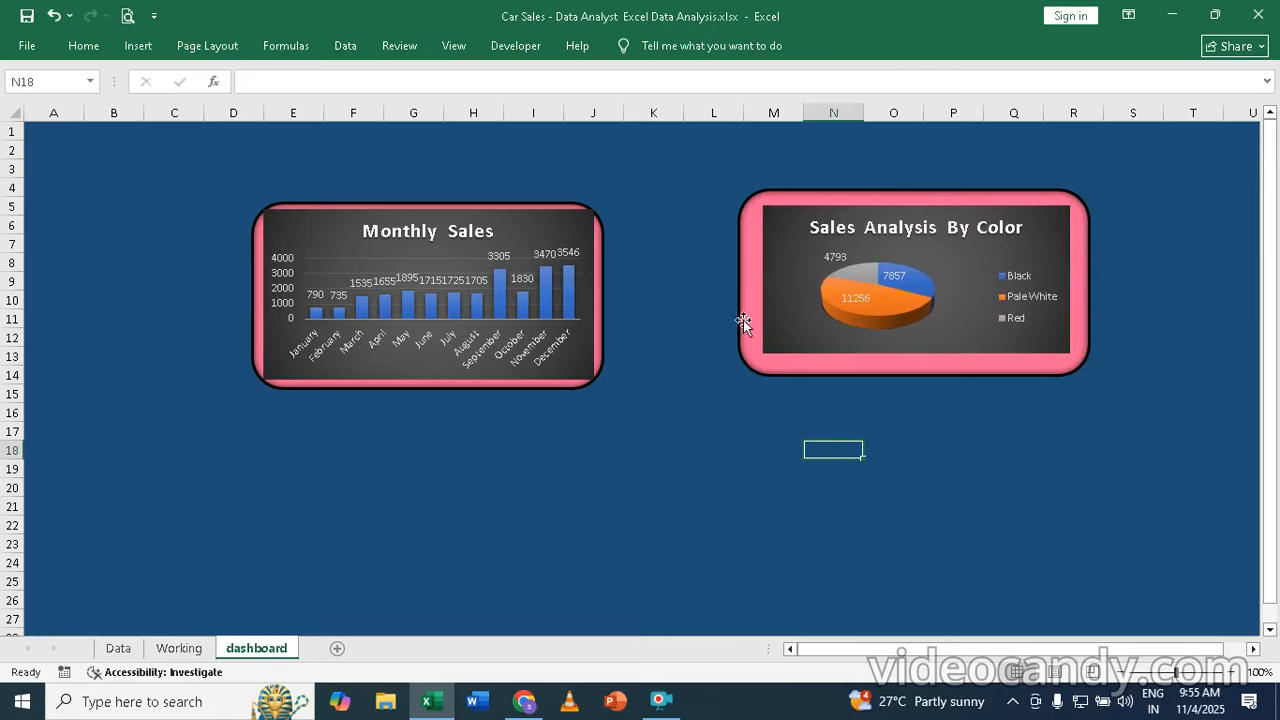
- Move the Monthly Sales frame and chart next to the color chart's frame, and shrink and center the chart inside its pink rectangle
left_click_drag(451, 389, 563, 367)
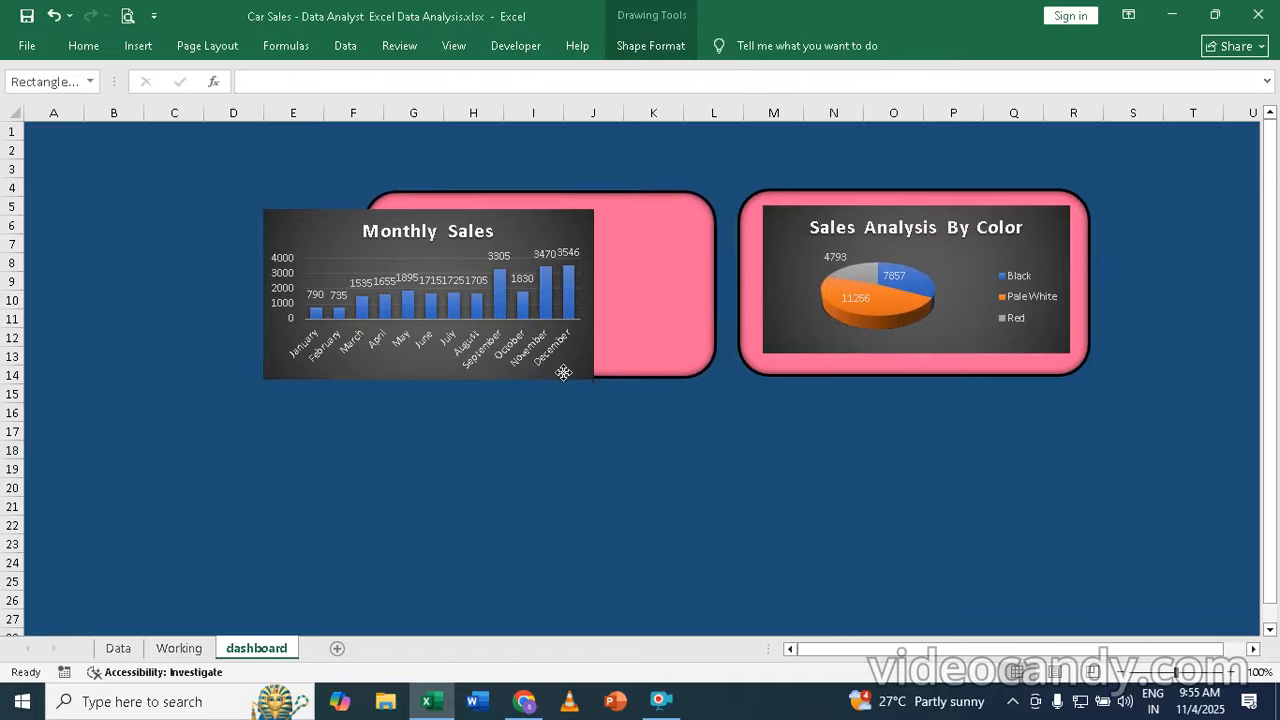
mouse_move(277, 237)
left_mouse_down()
mouse_move(402, 224)
mouse_move(391, 220)
left_mouse_up()
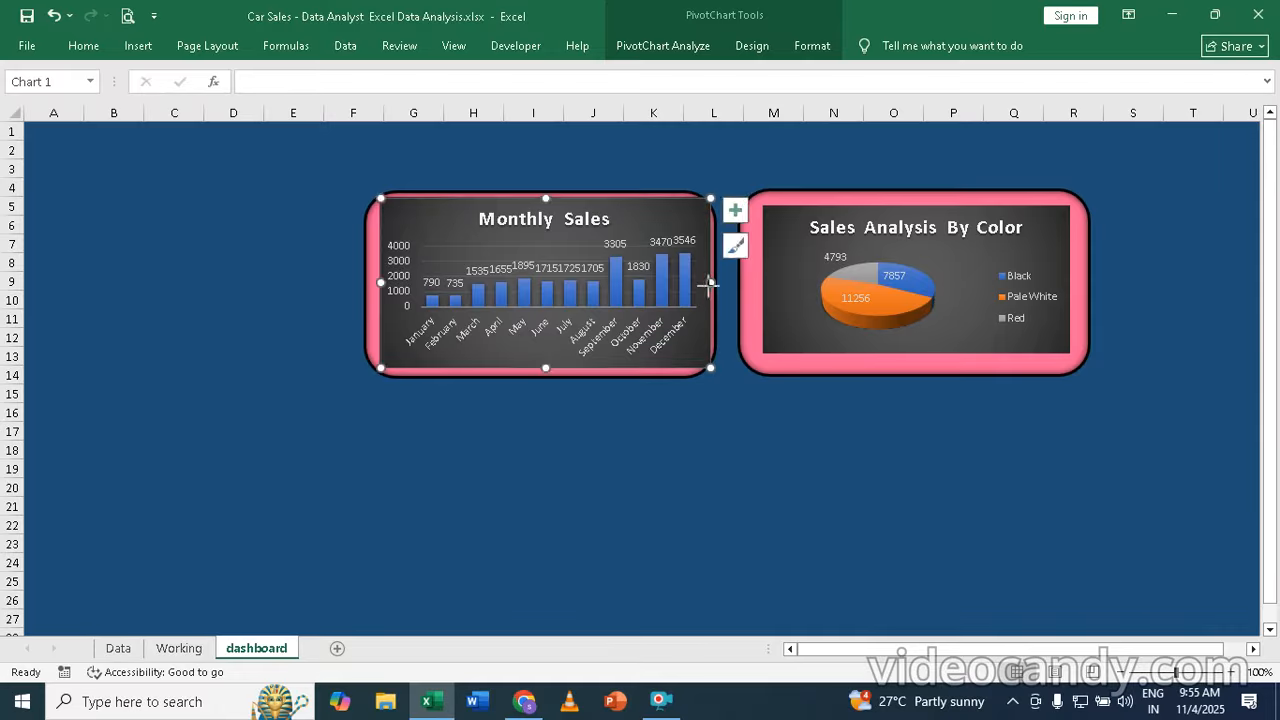
left_click_drag(709, 284, 697, 284)
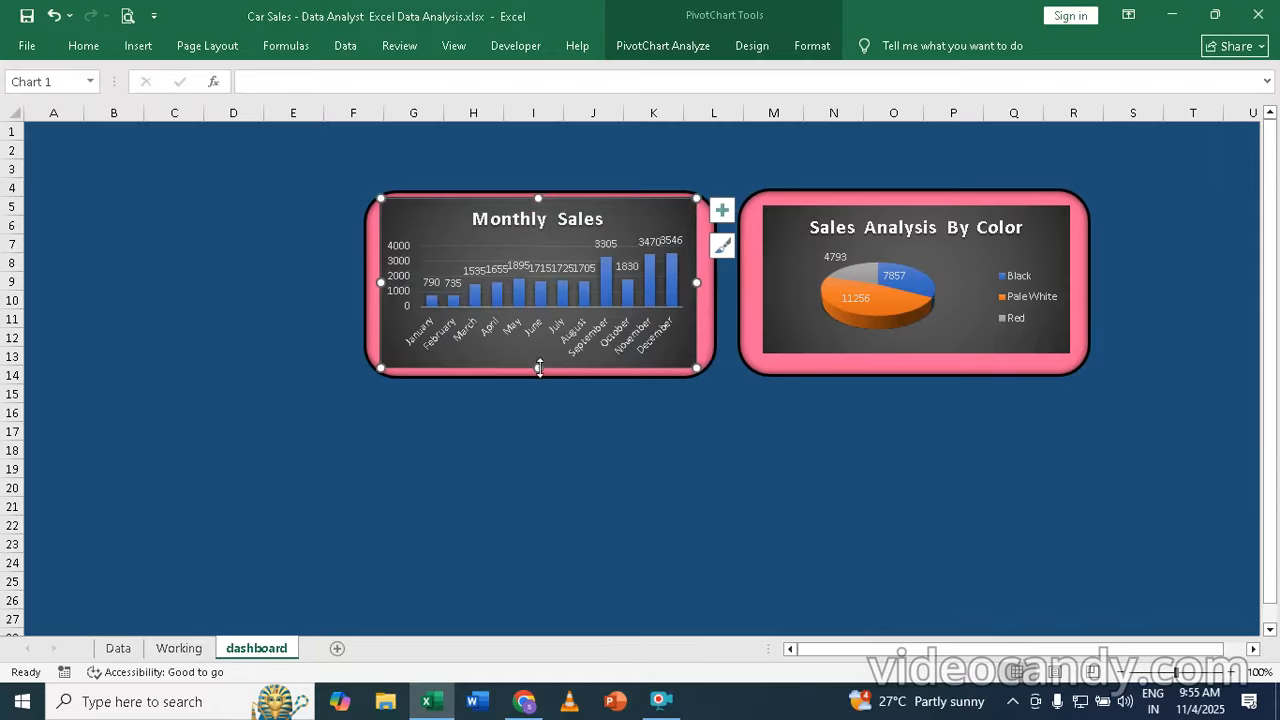
left_click_drag(539, 369, 539, 353)
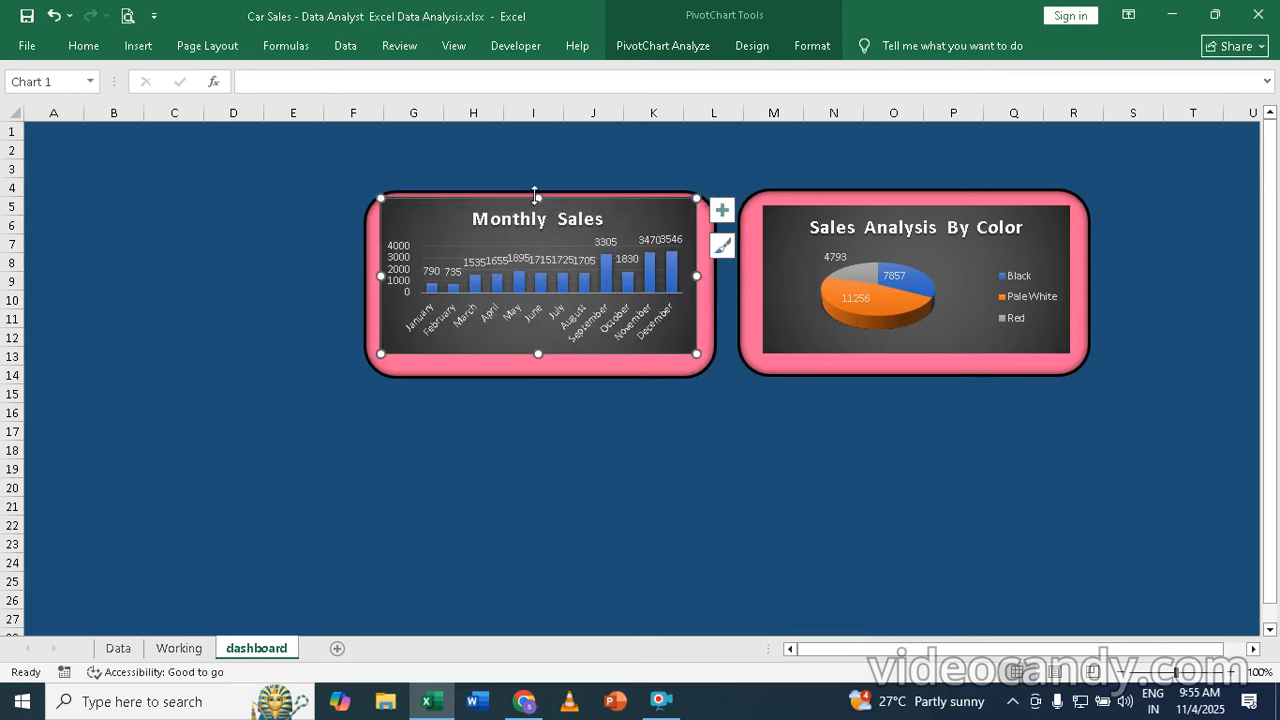
left_click_drag(640, 209, 642, 220)
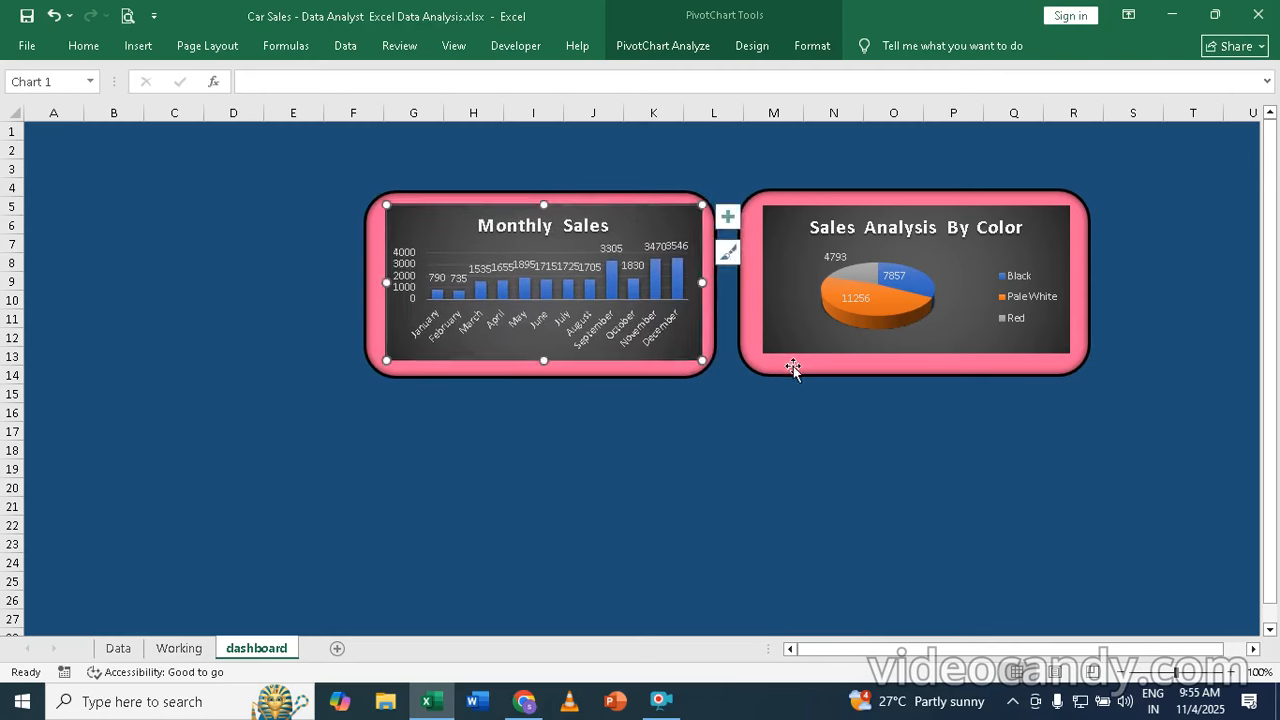
left_click(880, 450)
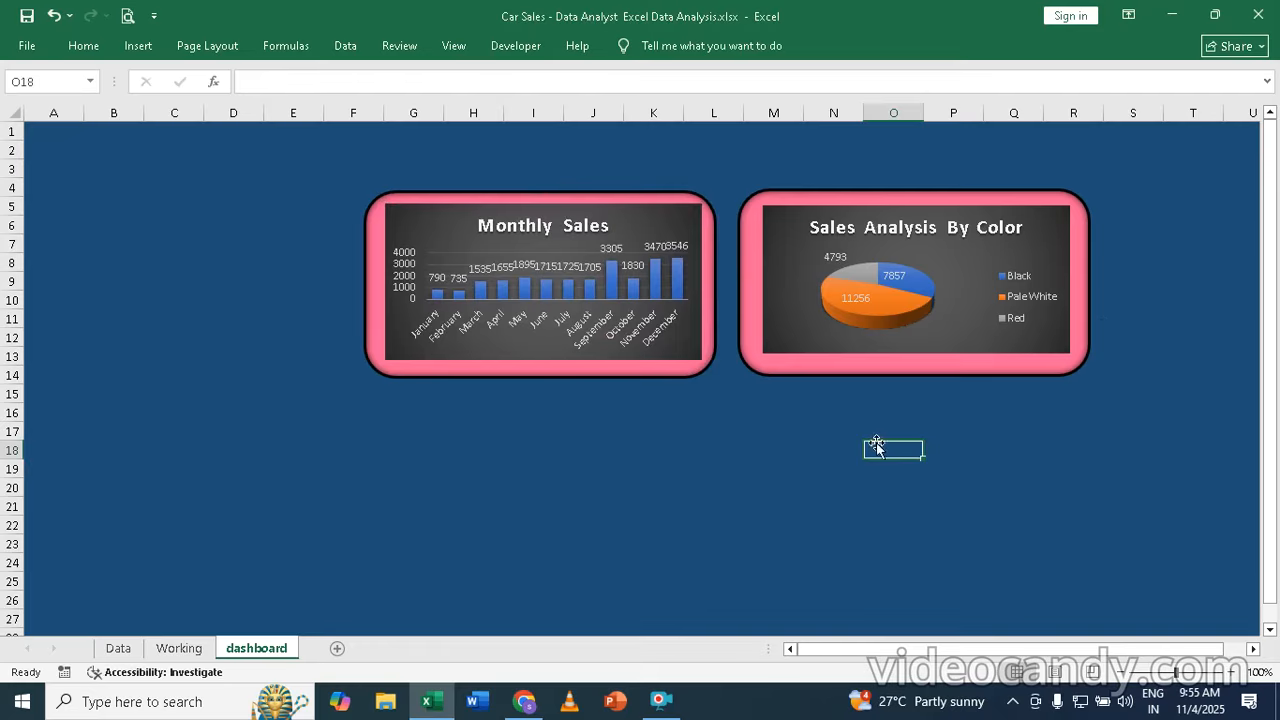
- Return to the Working sheet holding the remaining PivotCharts
left_click(194, 650)
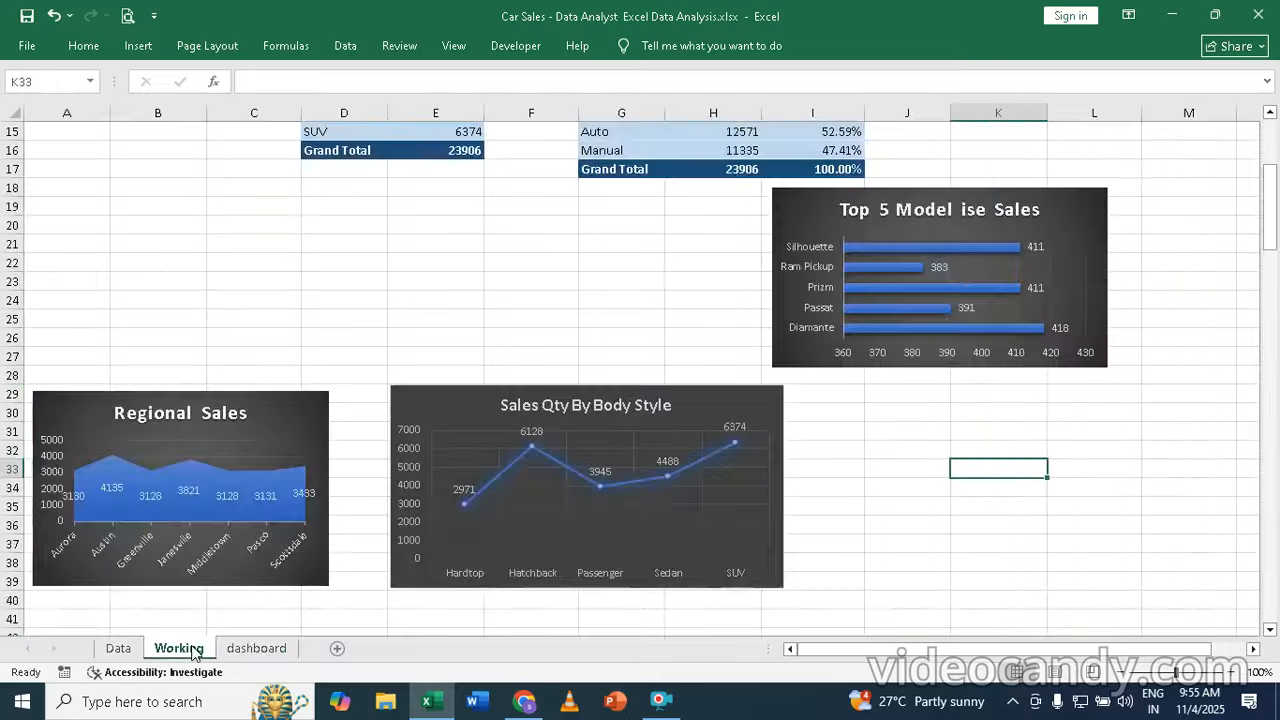
- Correct the bar chart's title on the Working sheet to "Top 5 Model Wise Sales"
left_click(1040, 196)
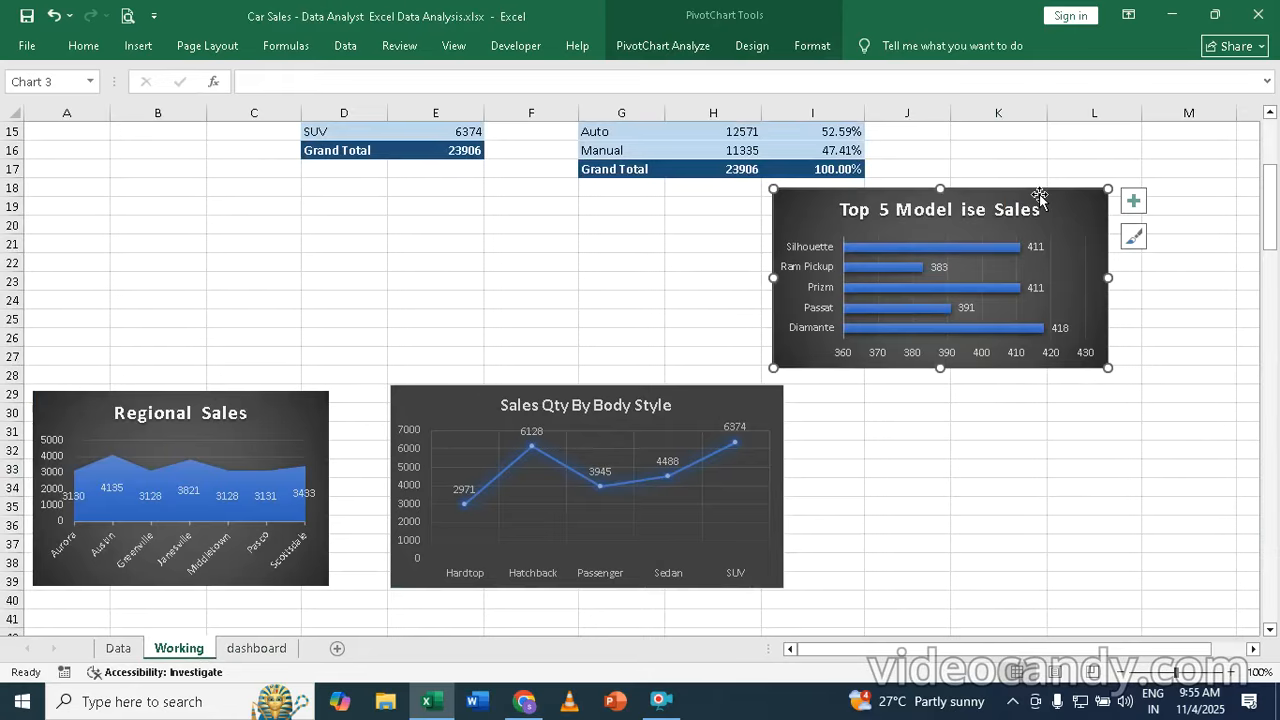
left_click(965, 210)
double_click(962, 209)
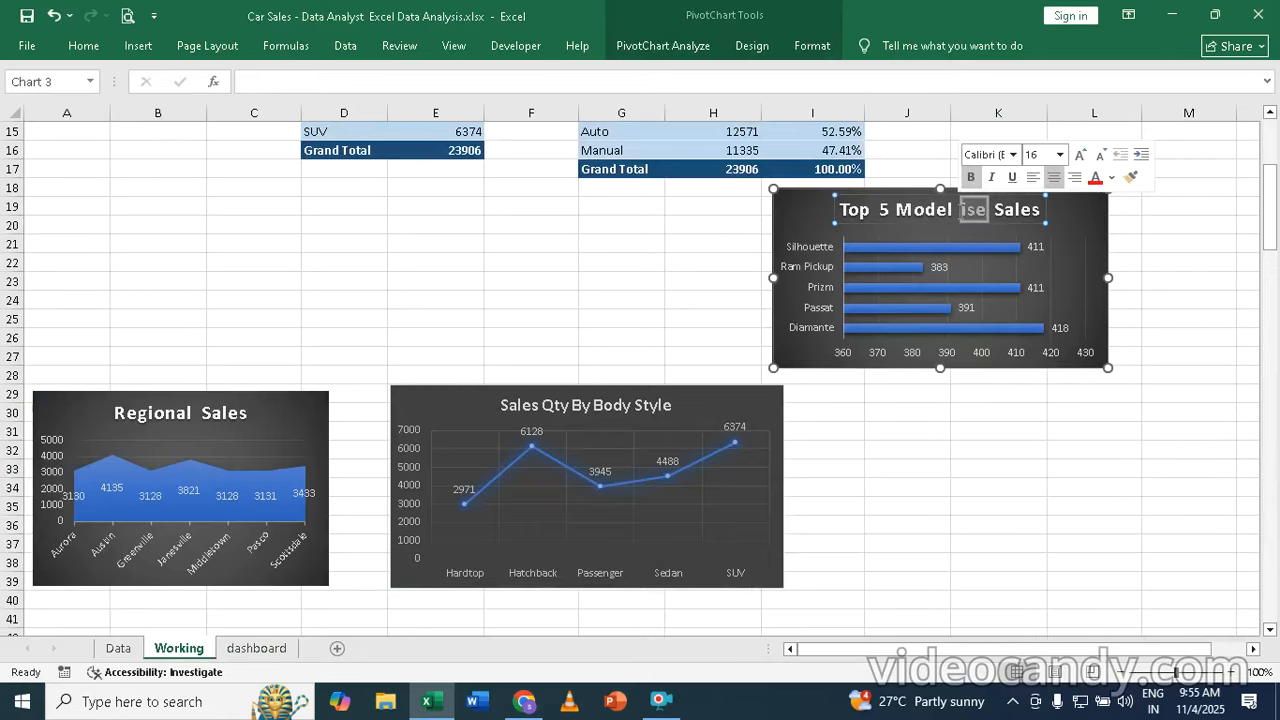
type("Wis")
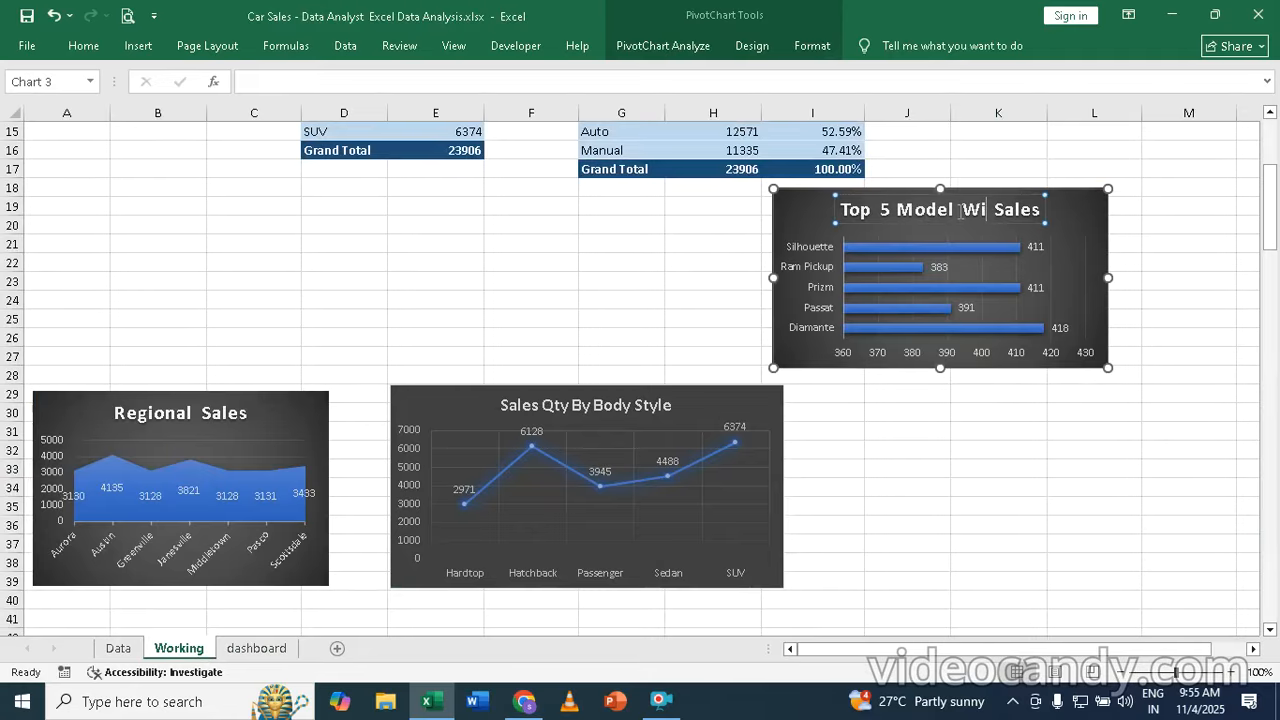
type("e")
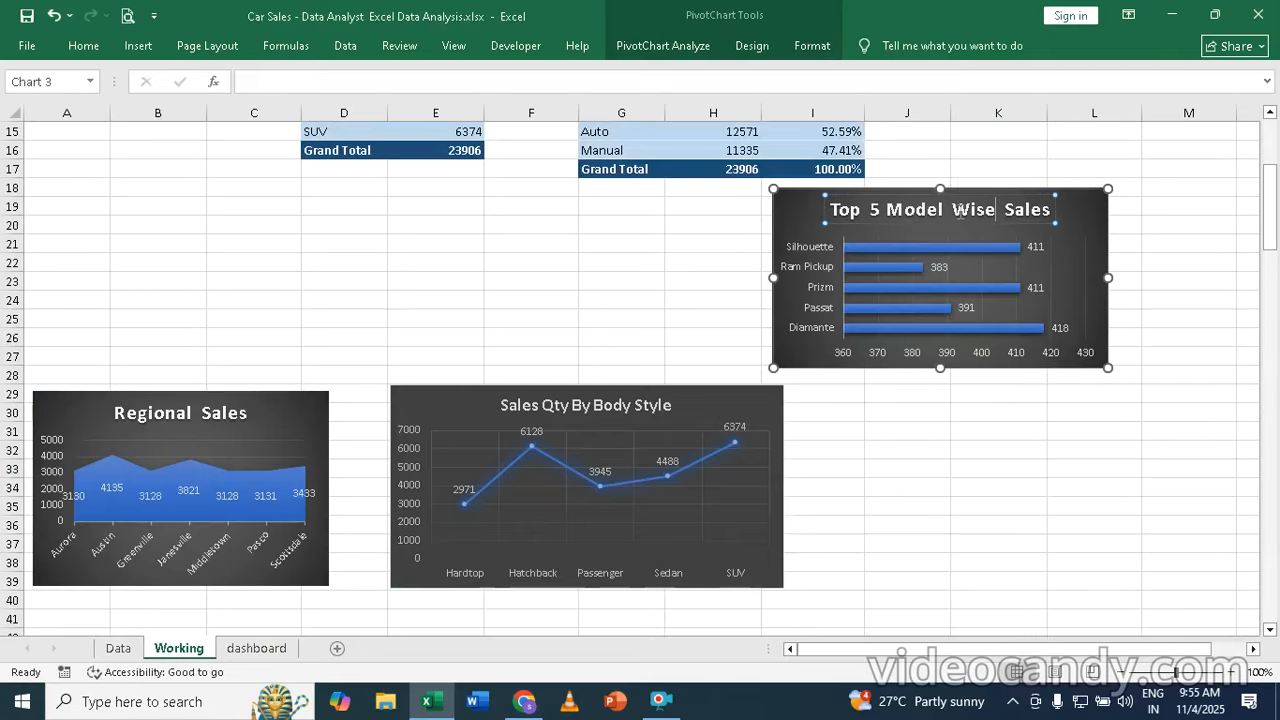
left_click(1059, 451)
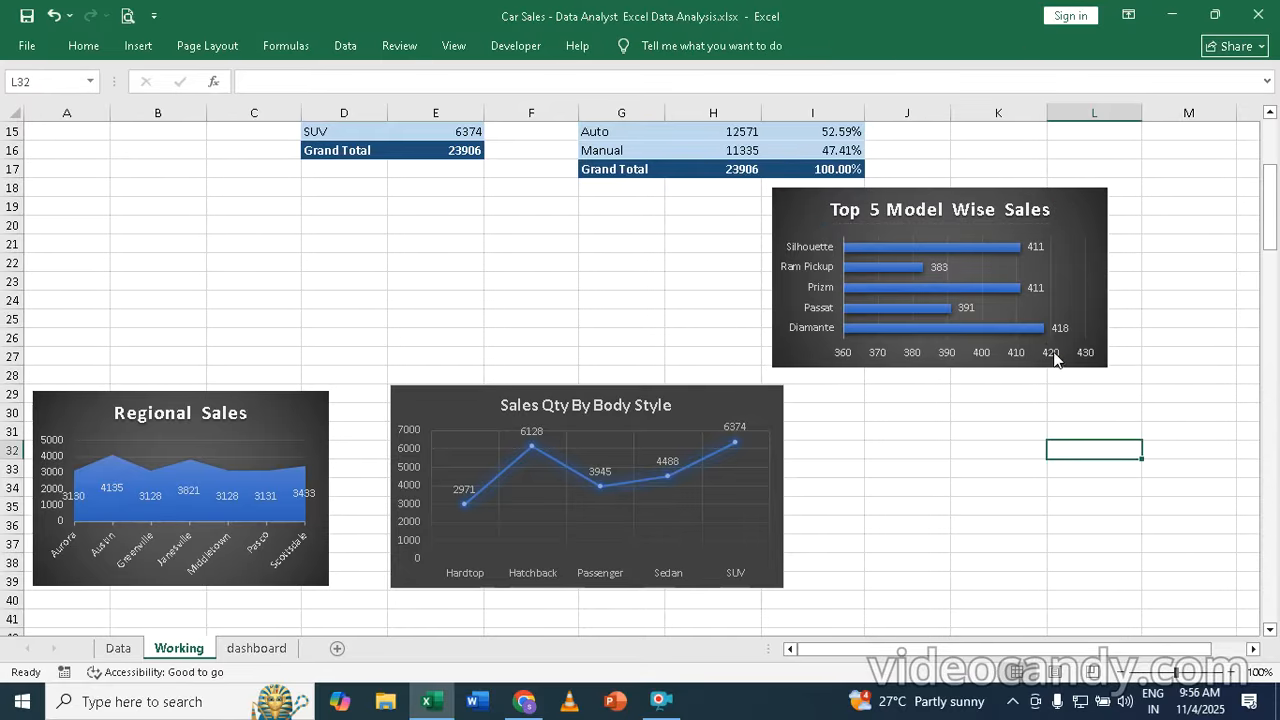
- Move the Top 5 Model Wise Sales chart from the Working sheet to the dashboard sheet
double_click(1066, 363)
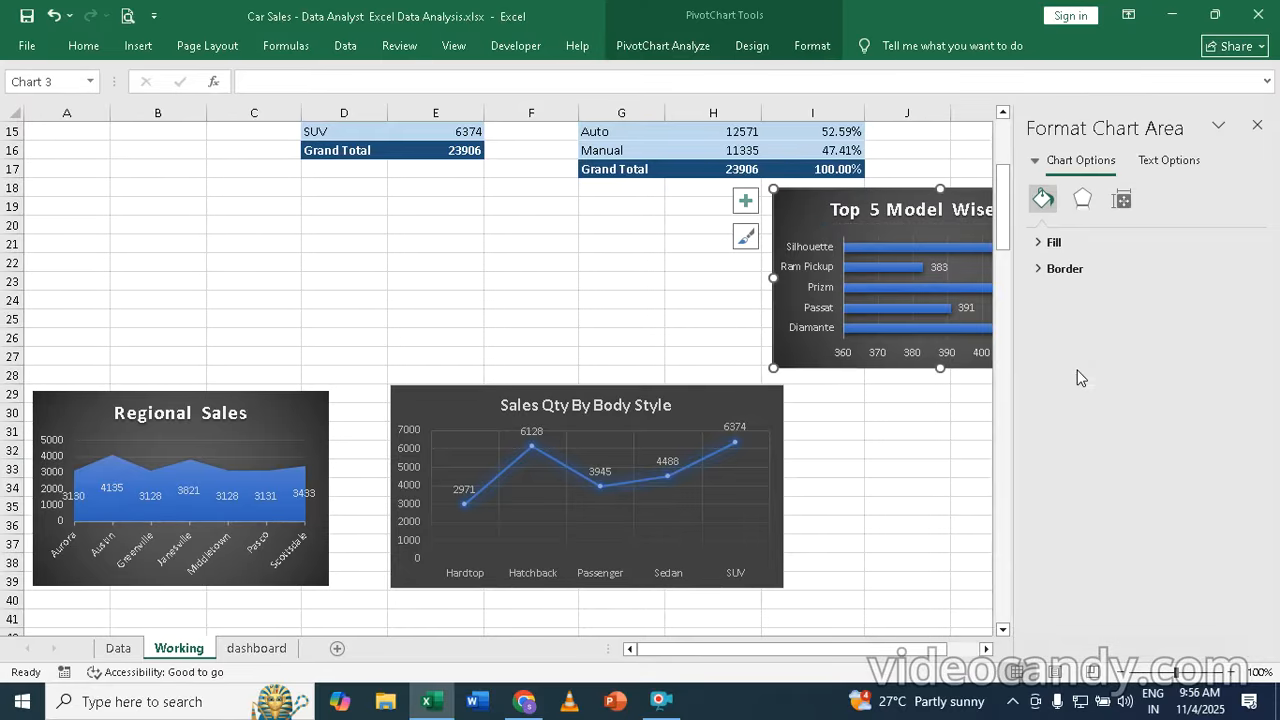
key("ctrl+x")
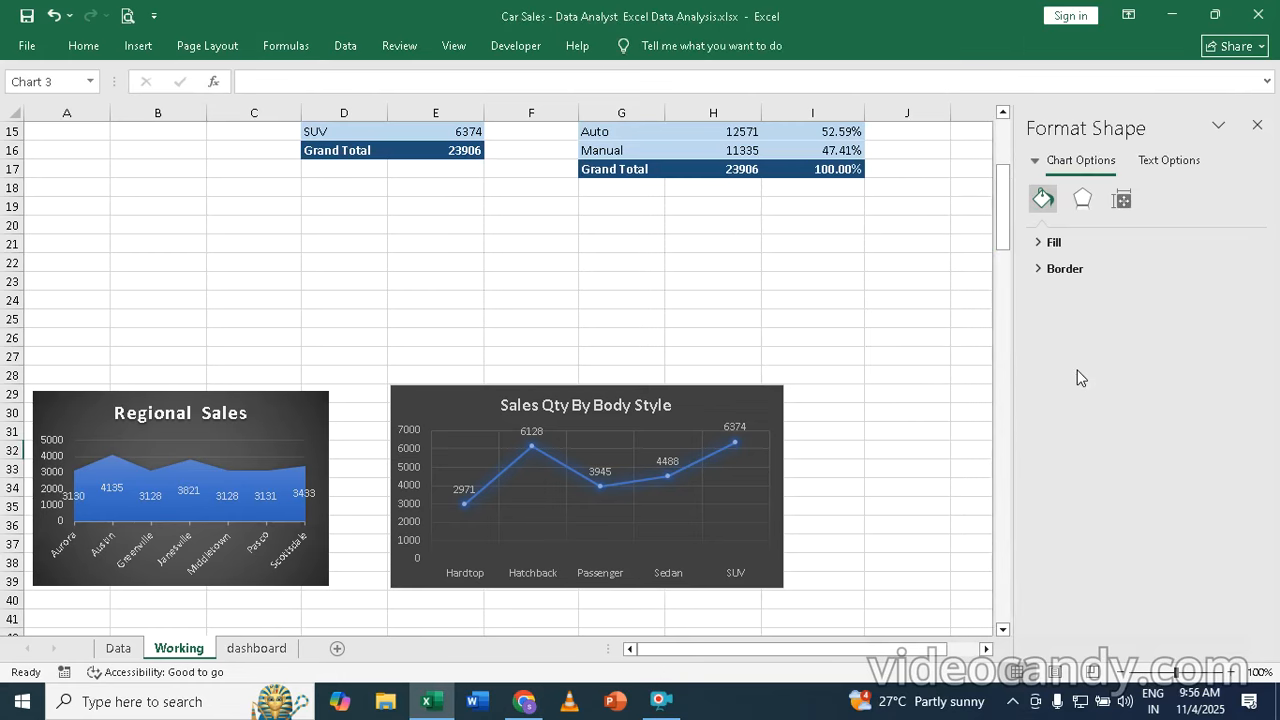
left_click(240, 649)
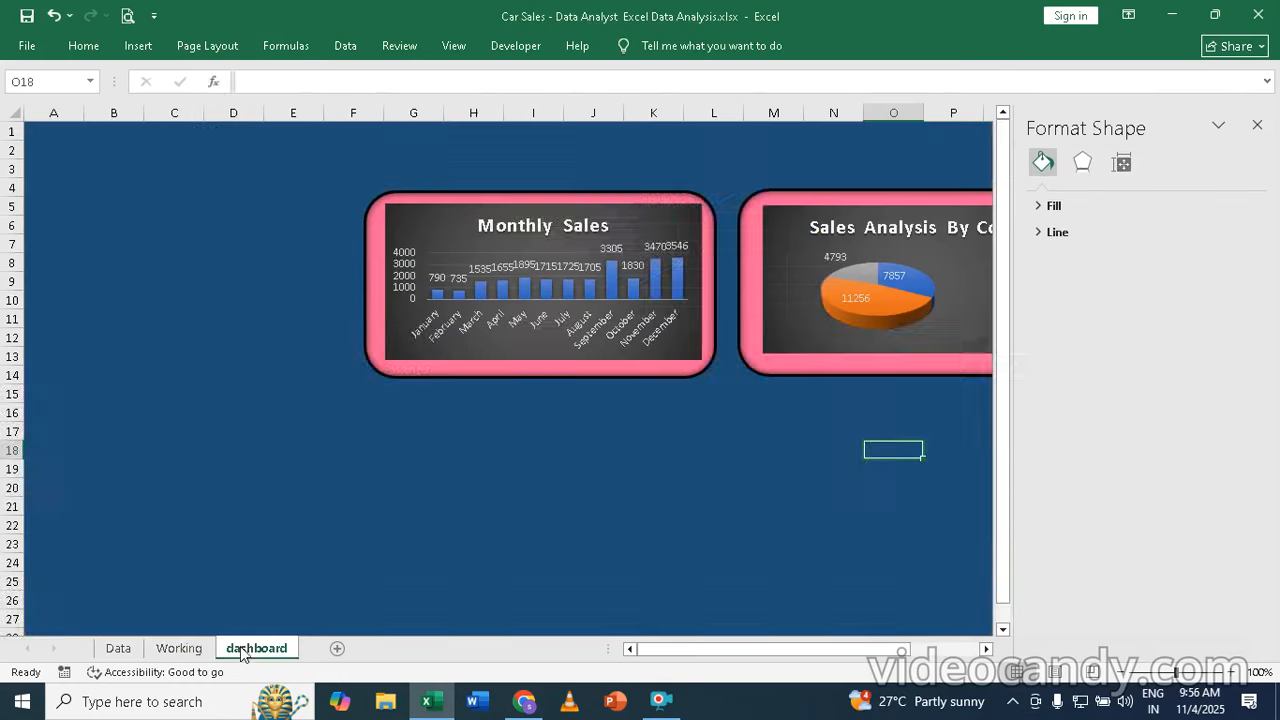
left_click(1257, 124)
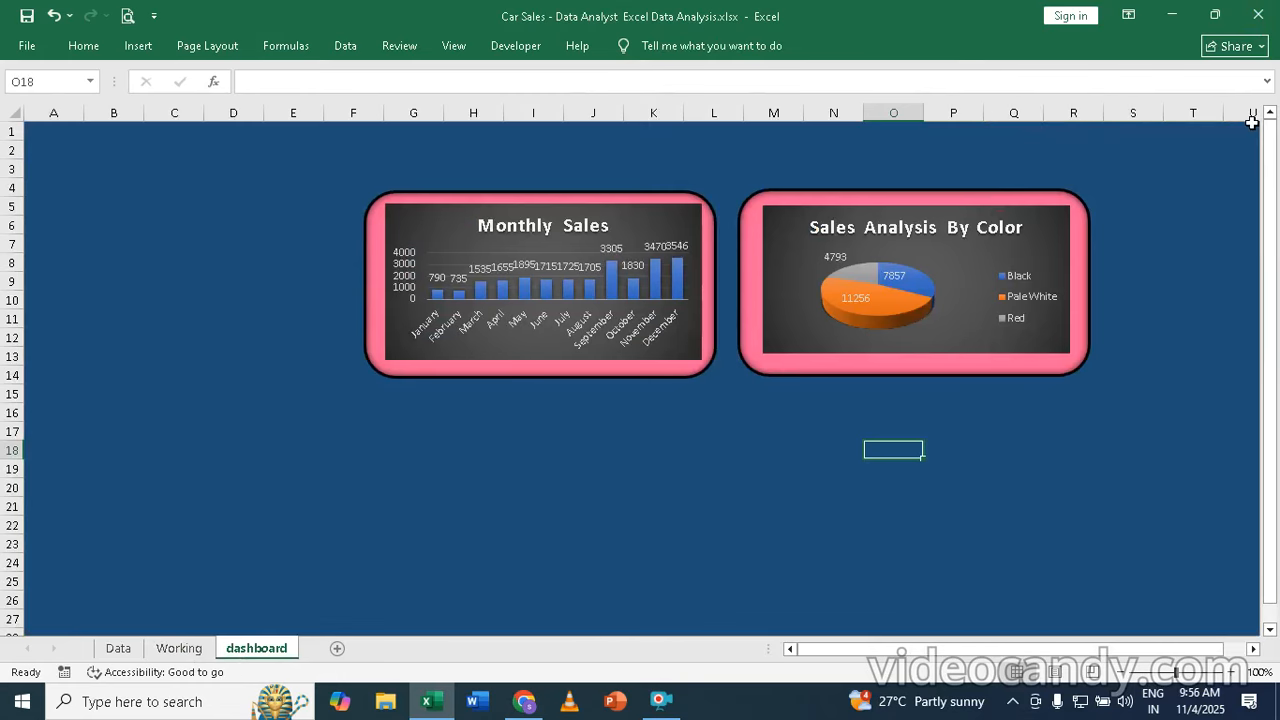
key("ctrl+v")
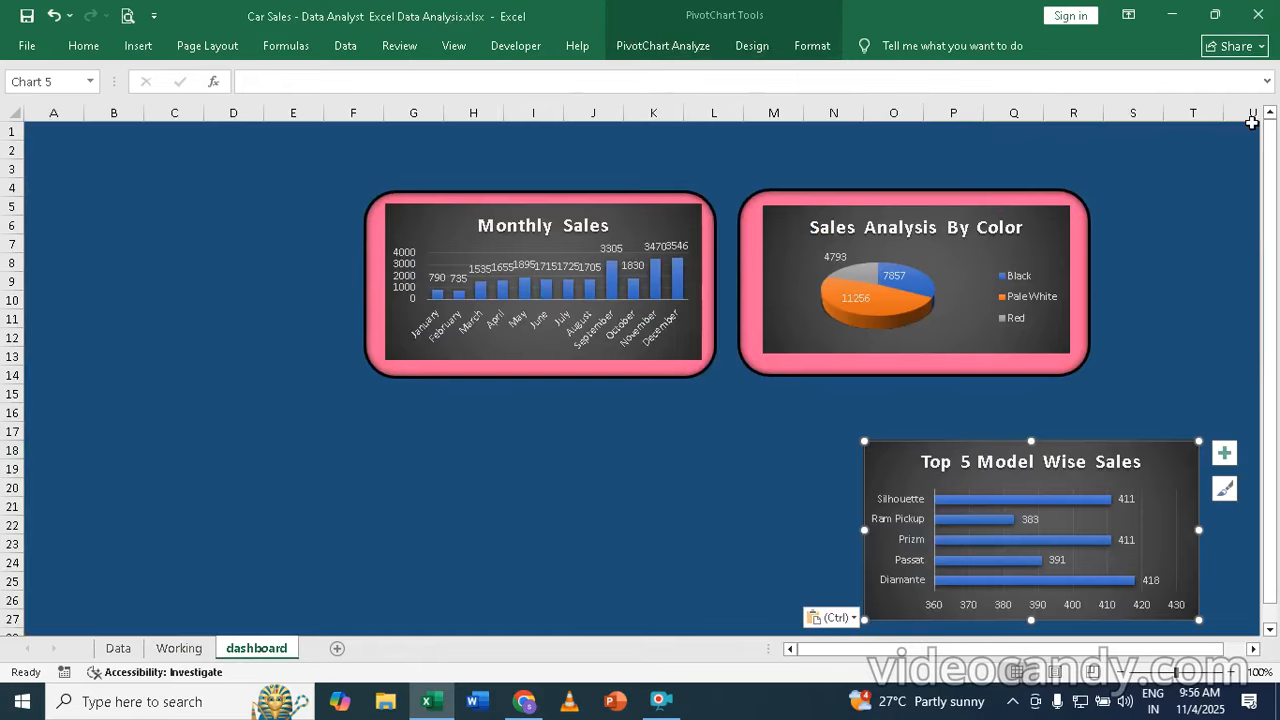
- Duplicate the pink rounded frame behind the Monthly Sales chart and place the copy below it
left_click(367, 233)
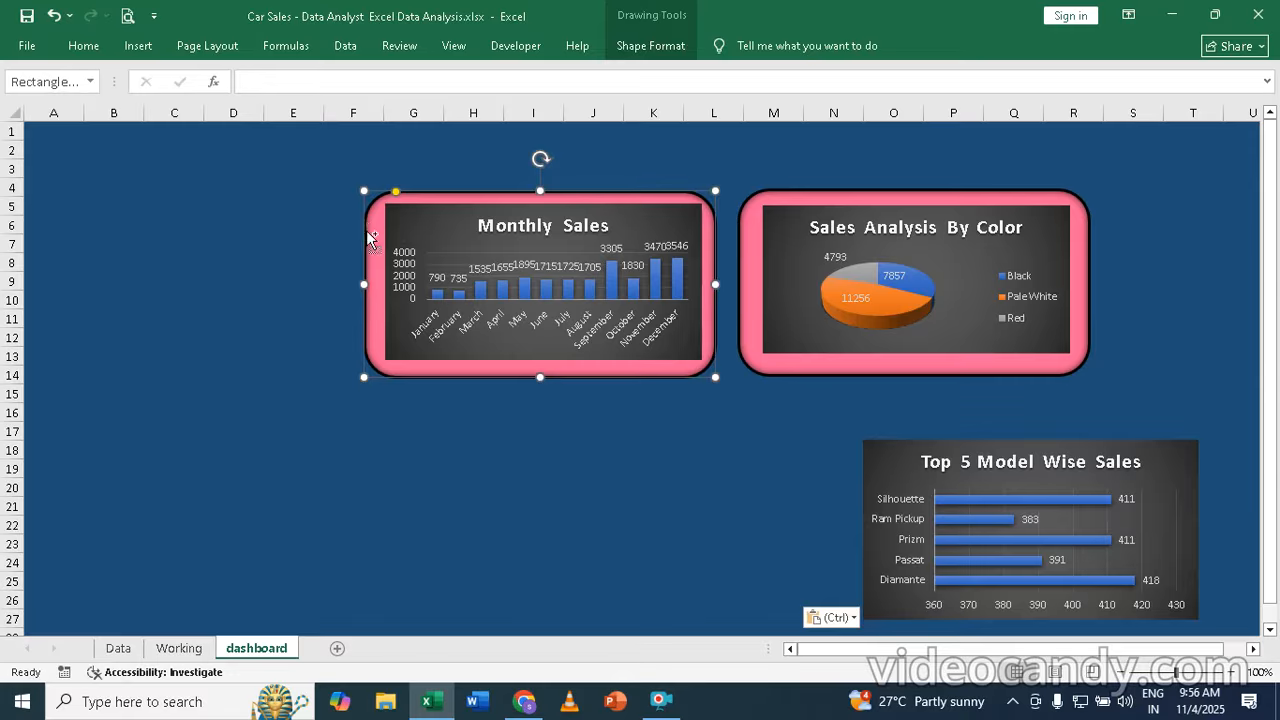
key("ctrl+d")
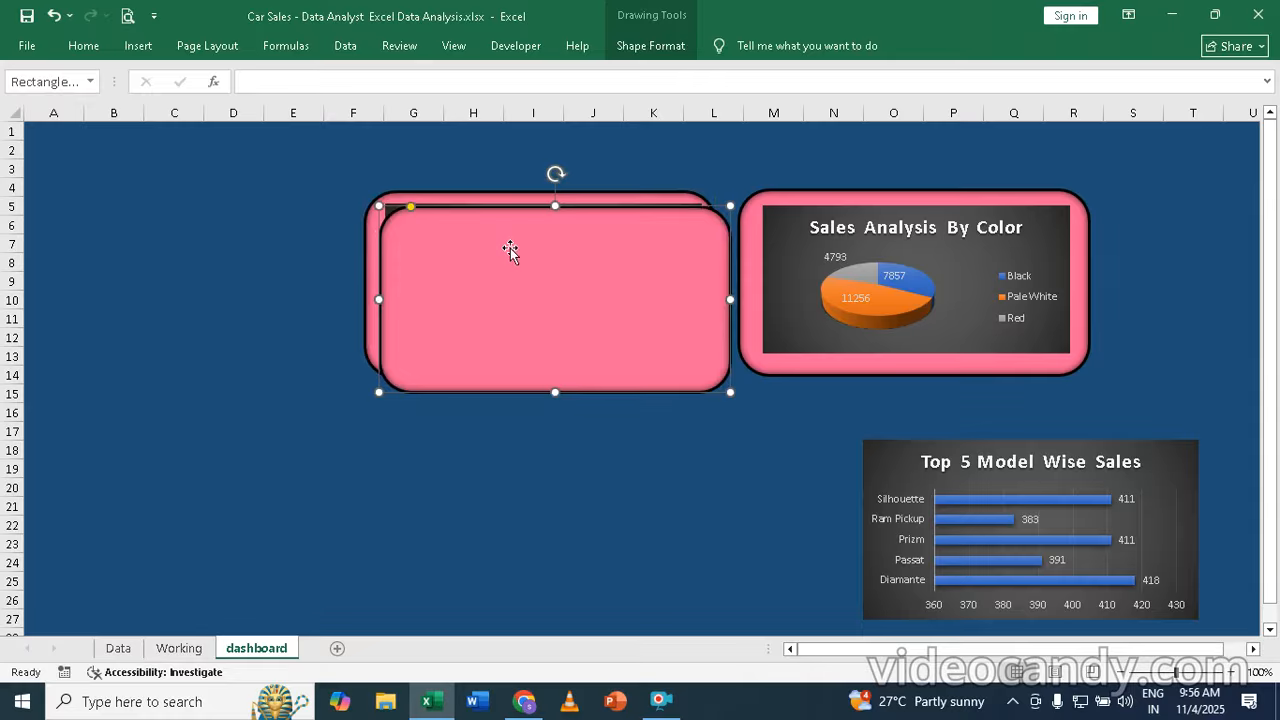
left_click_drag(511, 251, 488, 451)
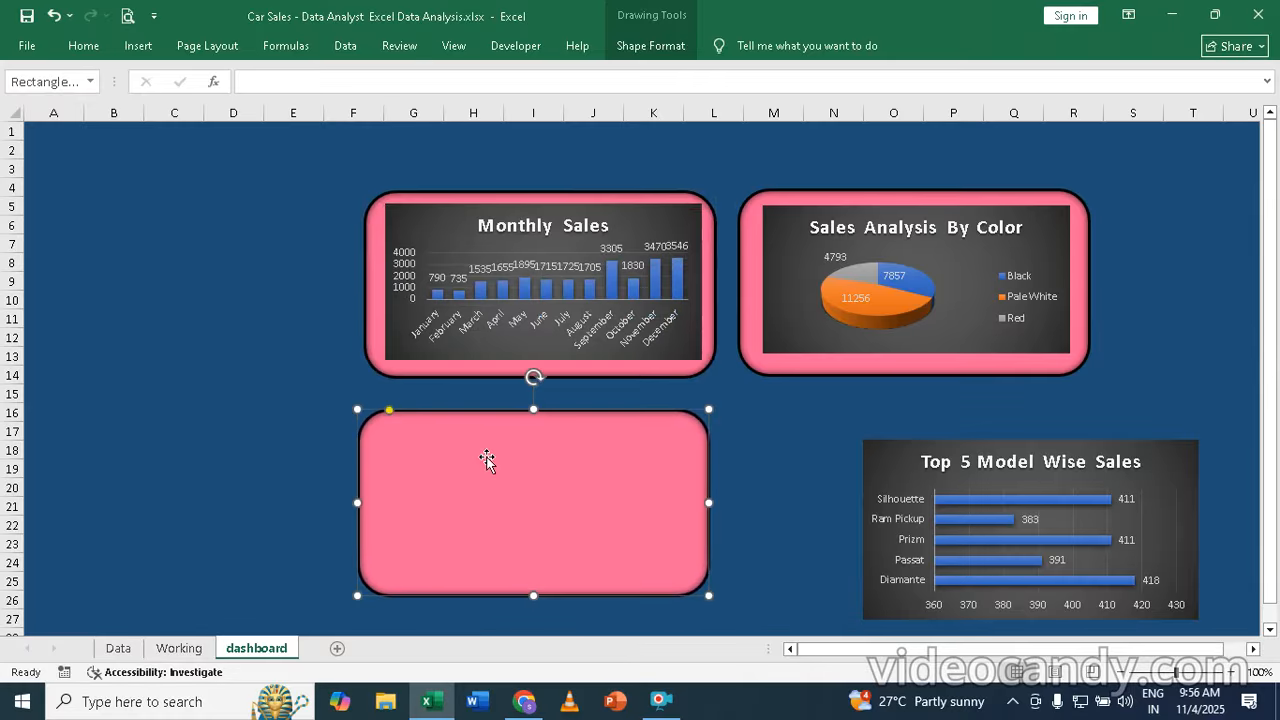
- Bring the Top 5 Model Wise Sales chart to the front and place it over the empty pink frame
left_click(1157, 451)
left_click_drag(1161, 451, 996, 441)
right_click(997, 443)
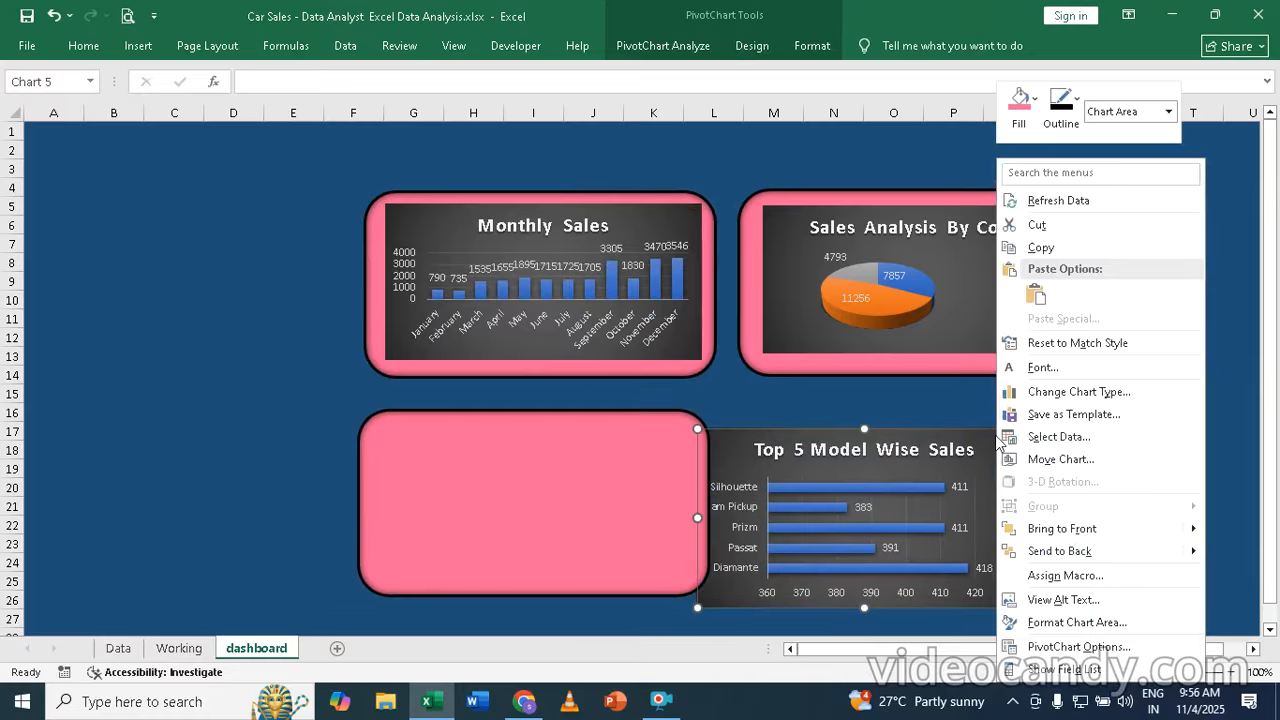
left_click(1080, 528)
left_click_drag(1002, 432, 666, 417)
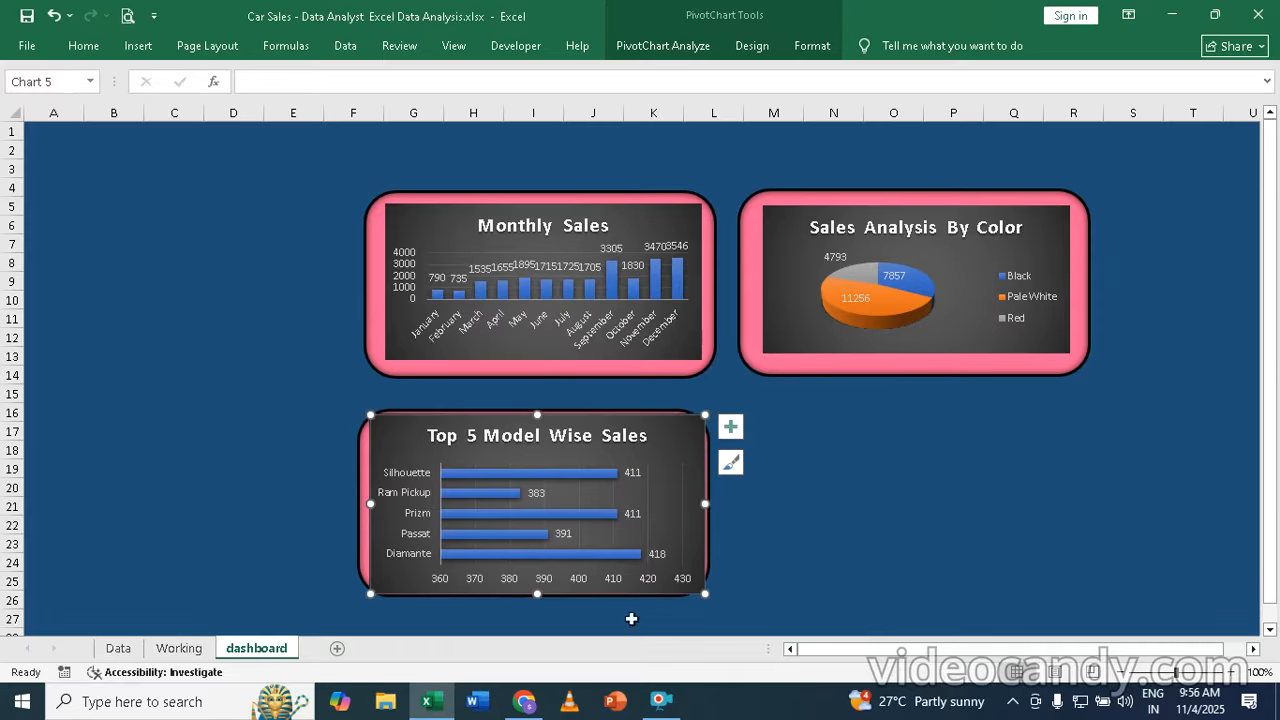
- Reduce the Top 5 Model Wise Sales chart's width and height to fit inside its pink frame with a margin
double_click(538, 595)
left_click(549, 547)
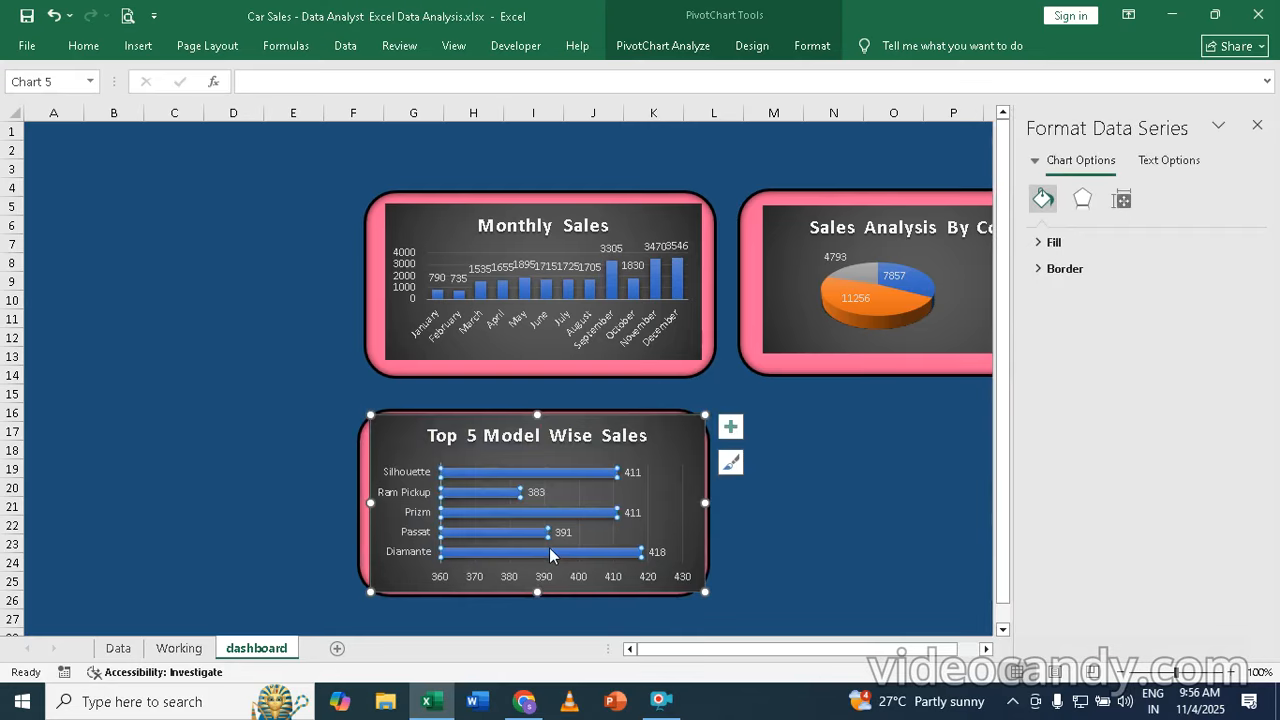
left_click(549, 549)
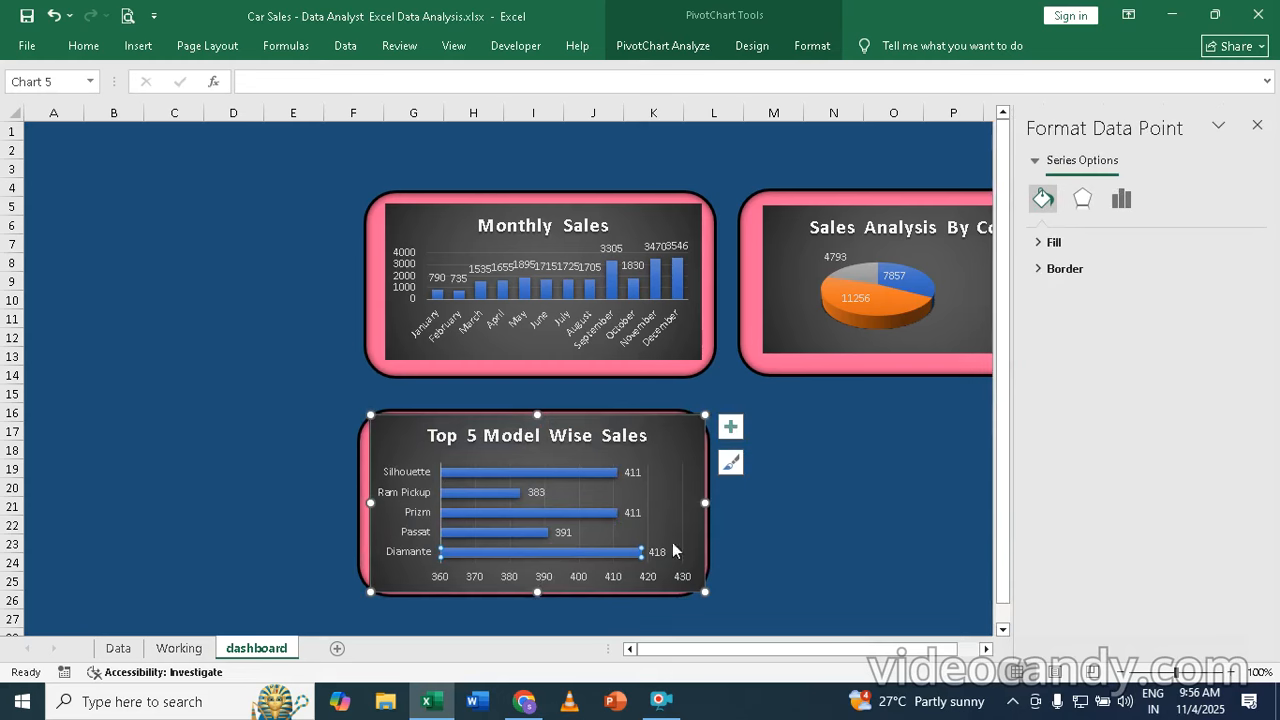
left_click(1257, 127)
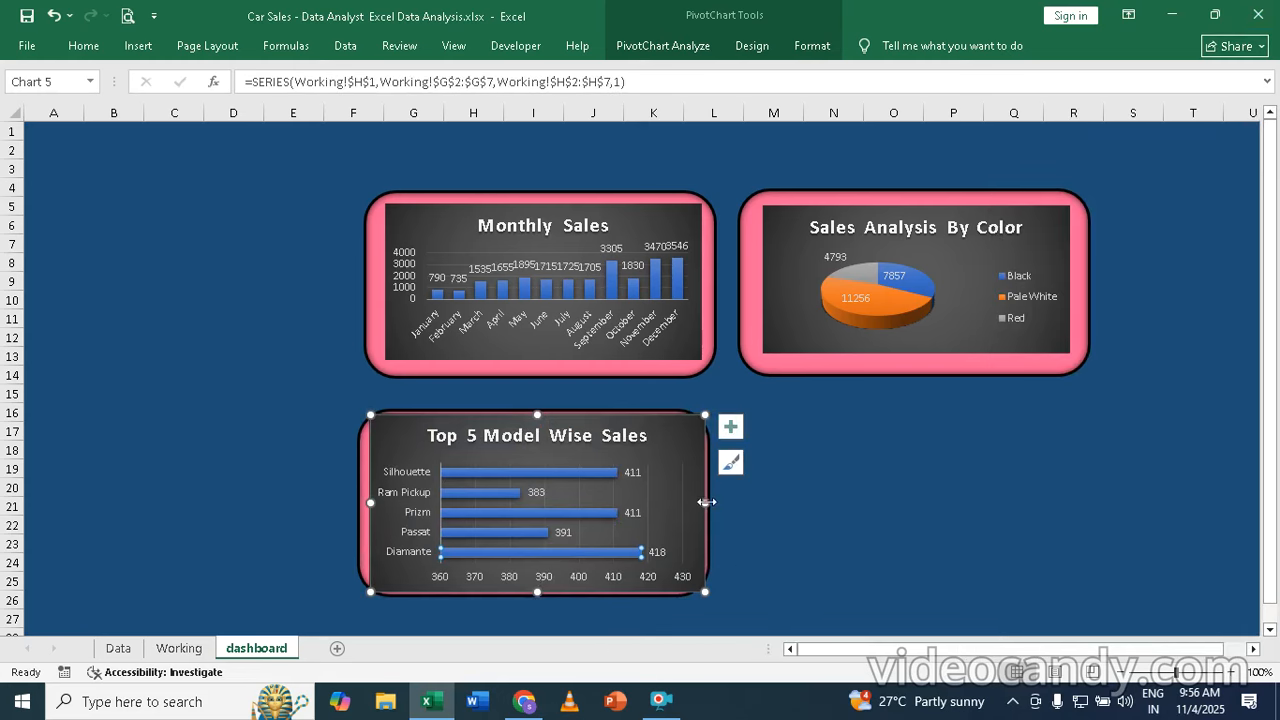
left_click(817, 506)
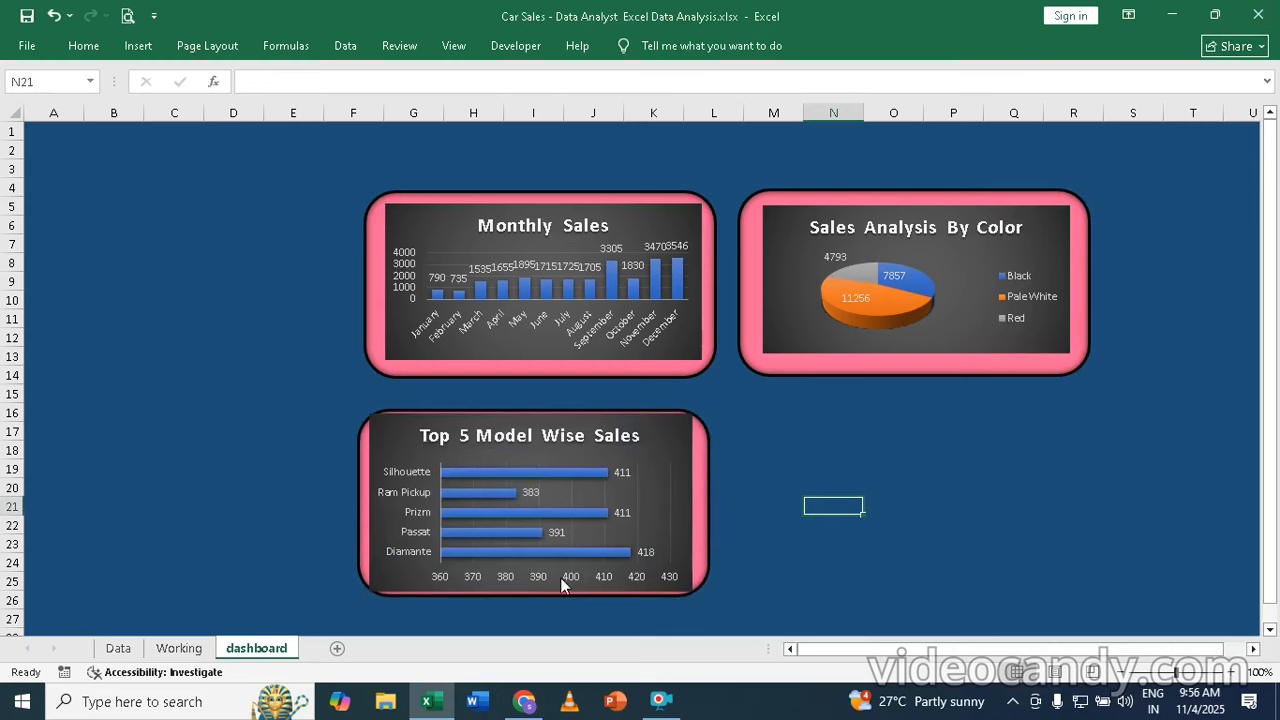
left_click(672, 503)
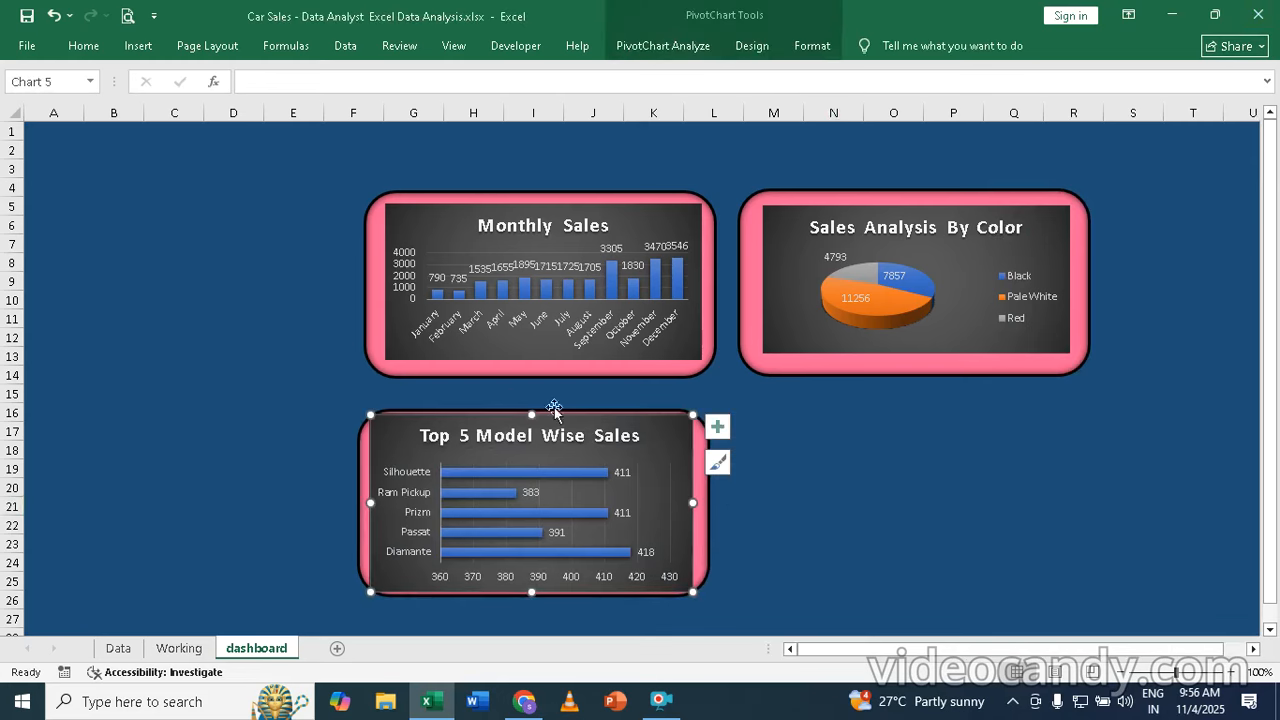
left_click_drag(531, 413, 529, 425)
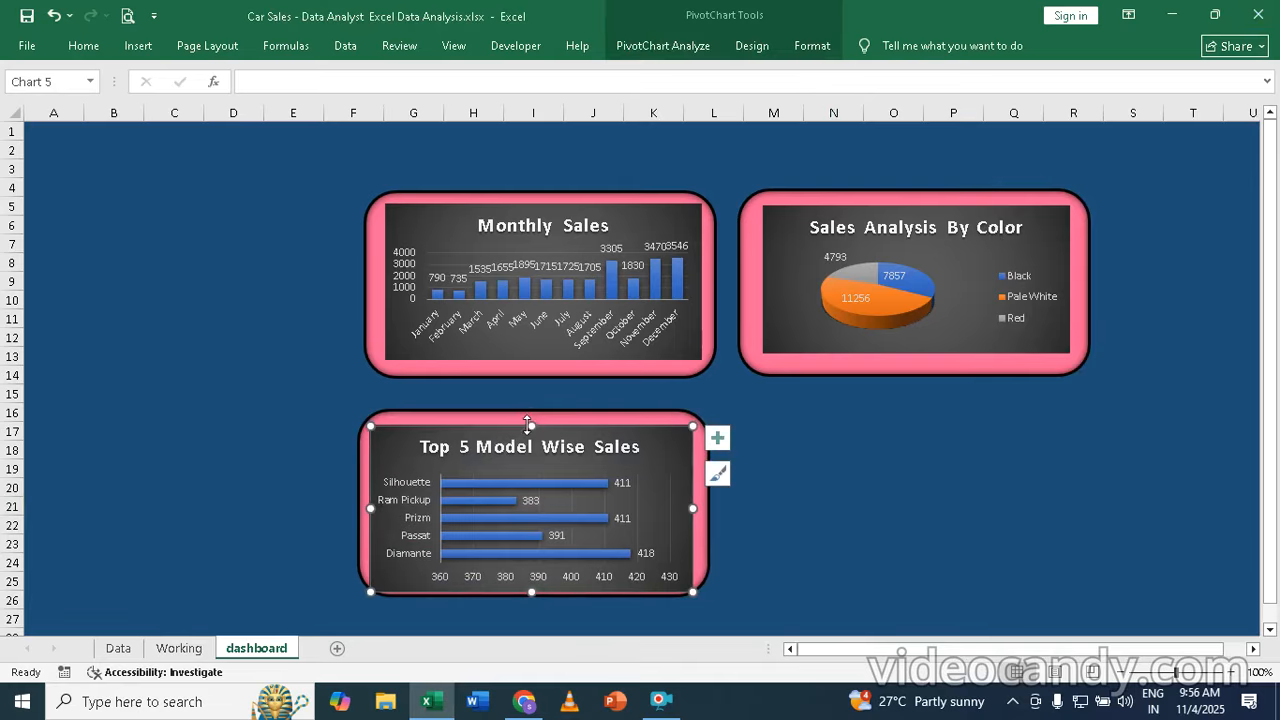
left_click_drag(531, 591, 531, 583)
left_click(829, 540)
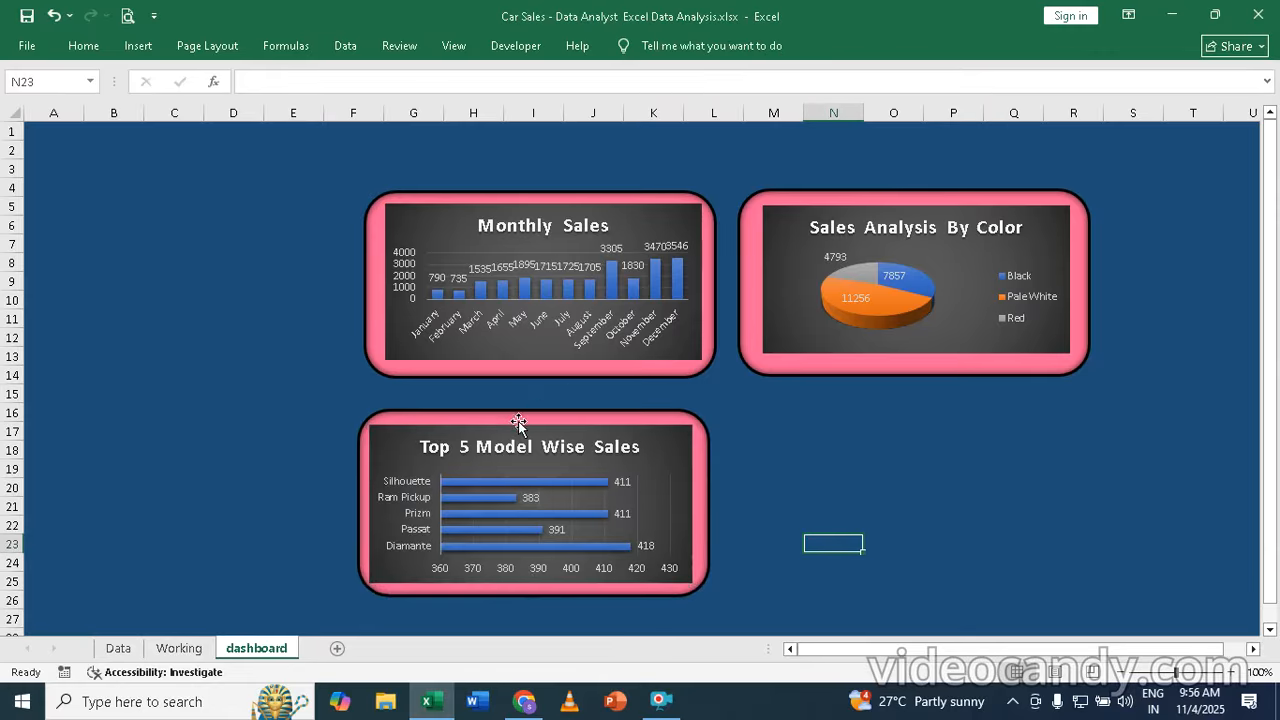
- Align the lower pink frame with the Monthly Sales frame and recentre the Top 5 Model Wise Sales chart inside it
left_click_drag(520, 417, 526, 403)
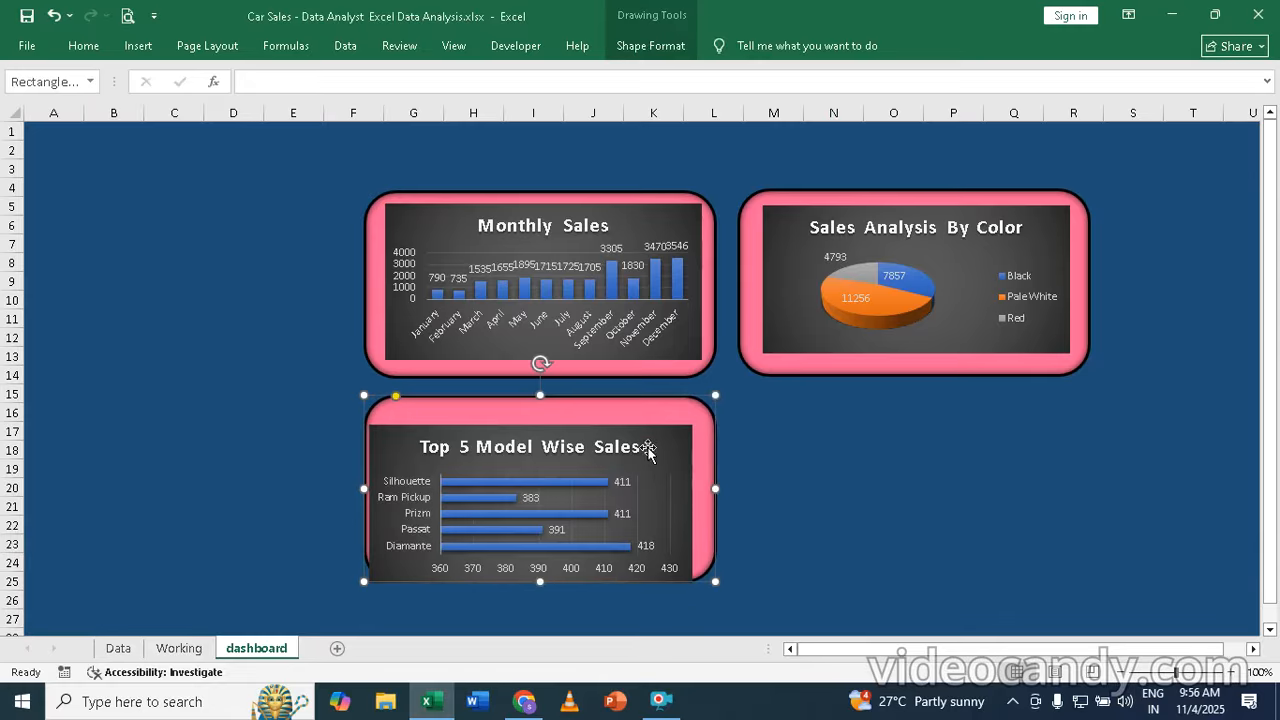
left_click_drag(663, 437, 679, 428)
left_click(920, 465)
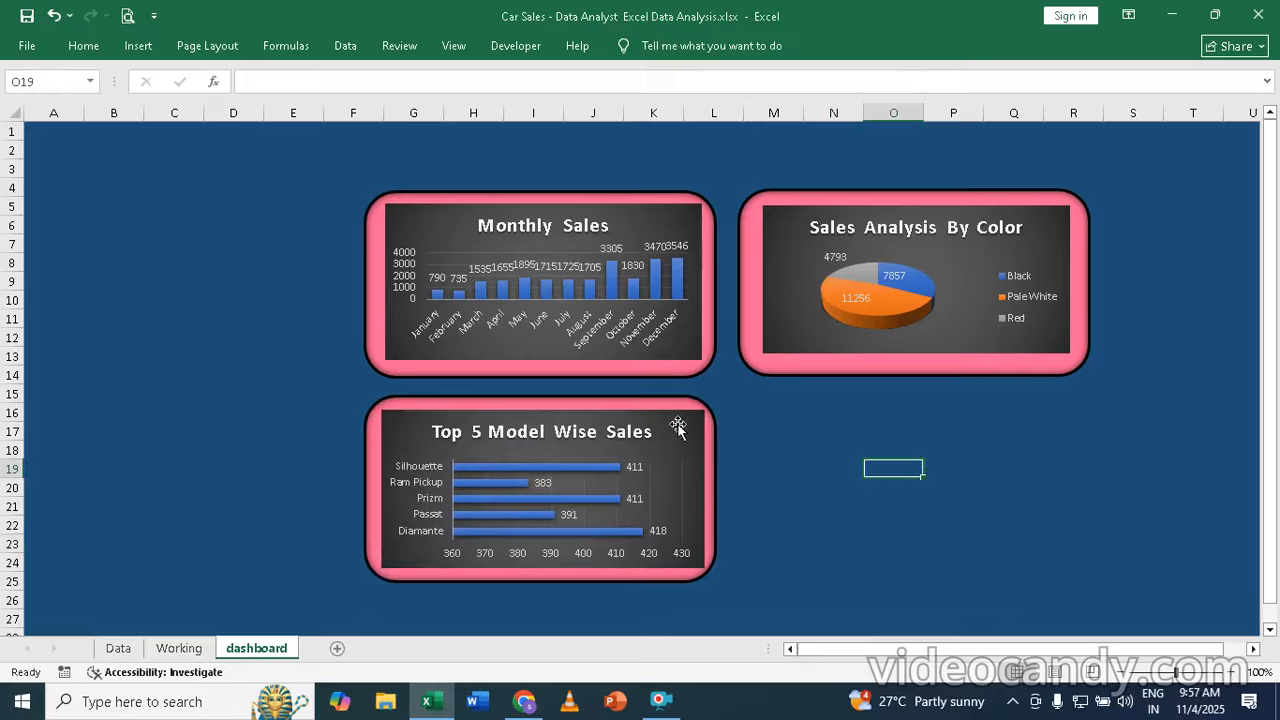
- Move the Regional Sales chart from the Working sheet to the dashboard sheet
left_click(176, 648)
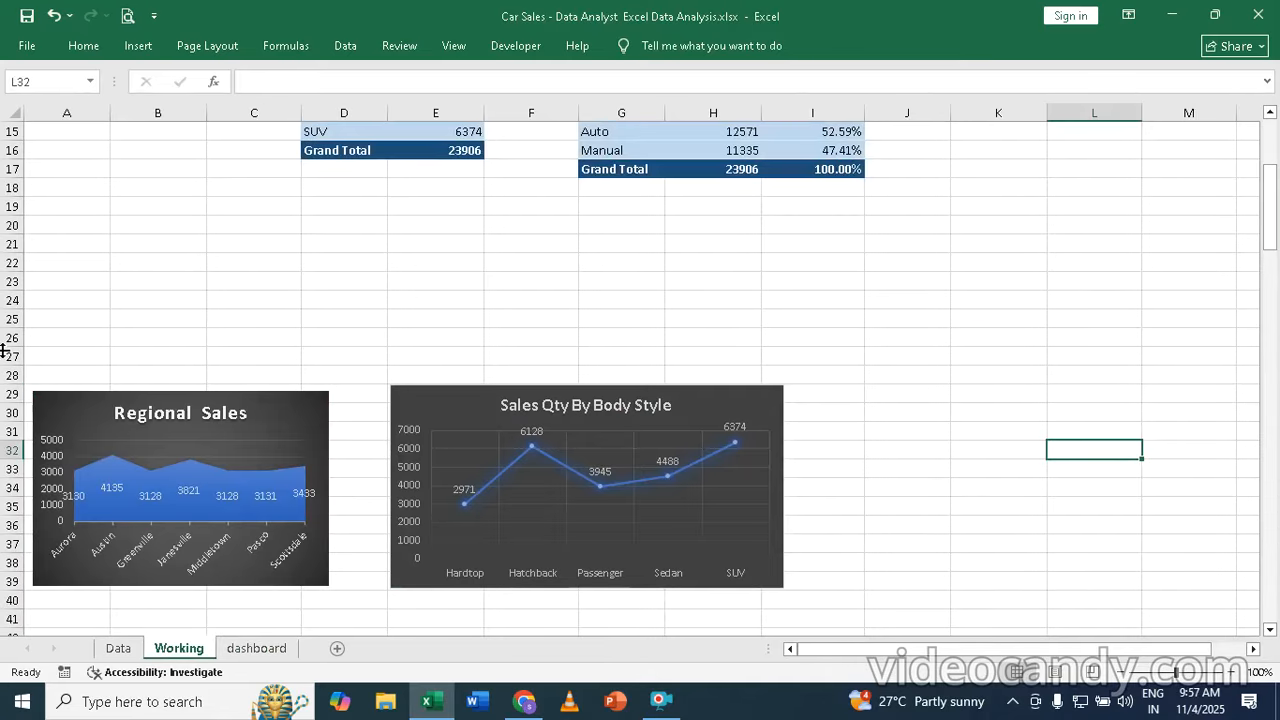
left_click(286, 392)
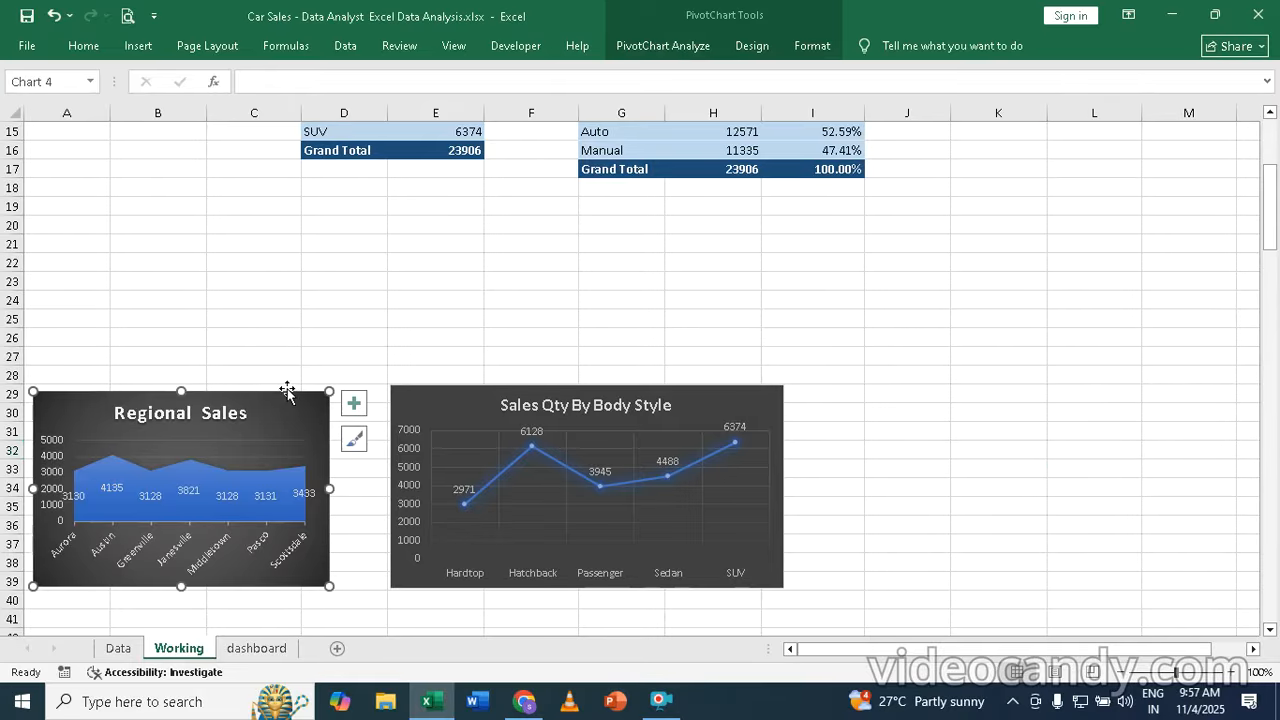
key("ctrl+x")
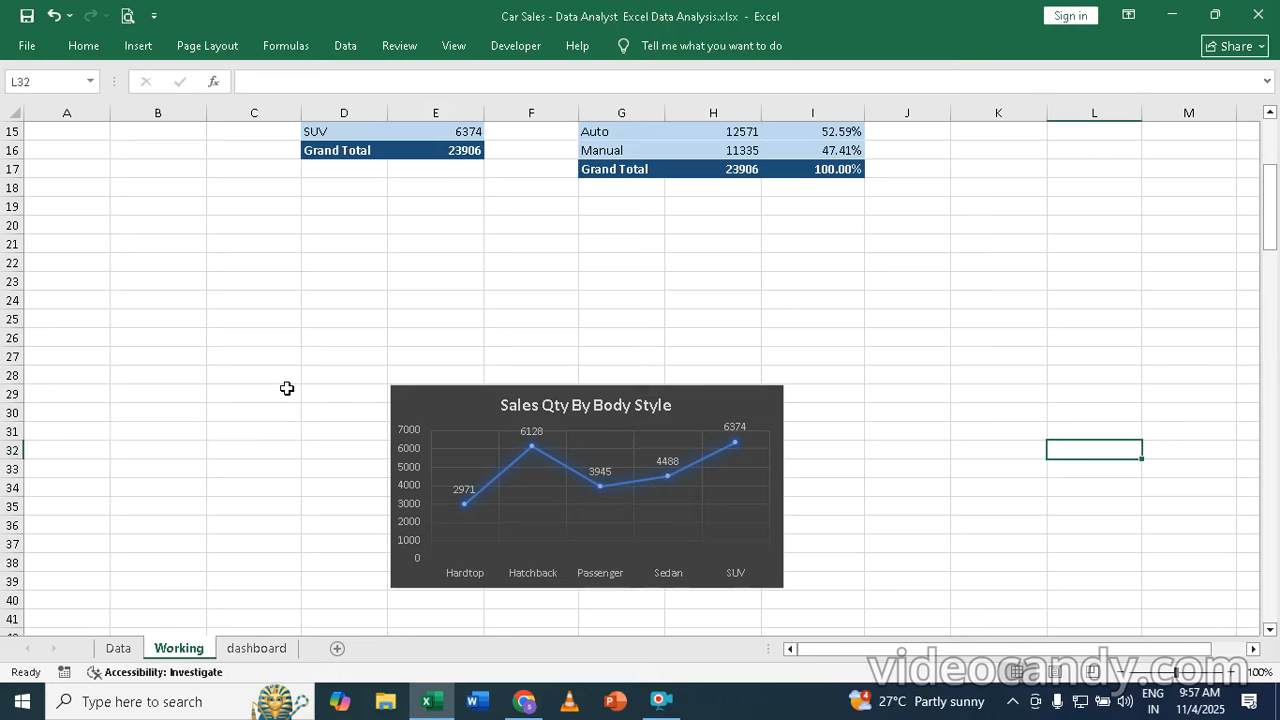
left_click(257, 650)
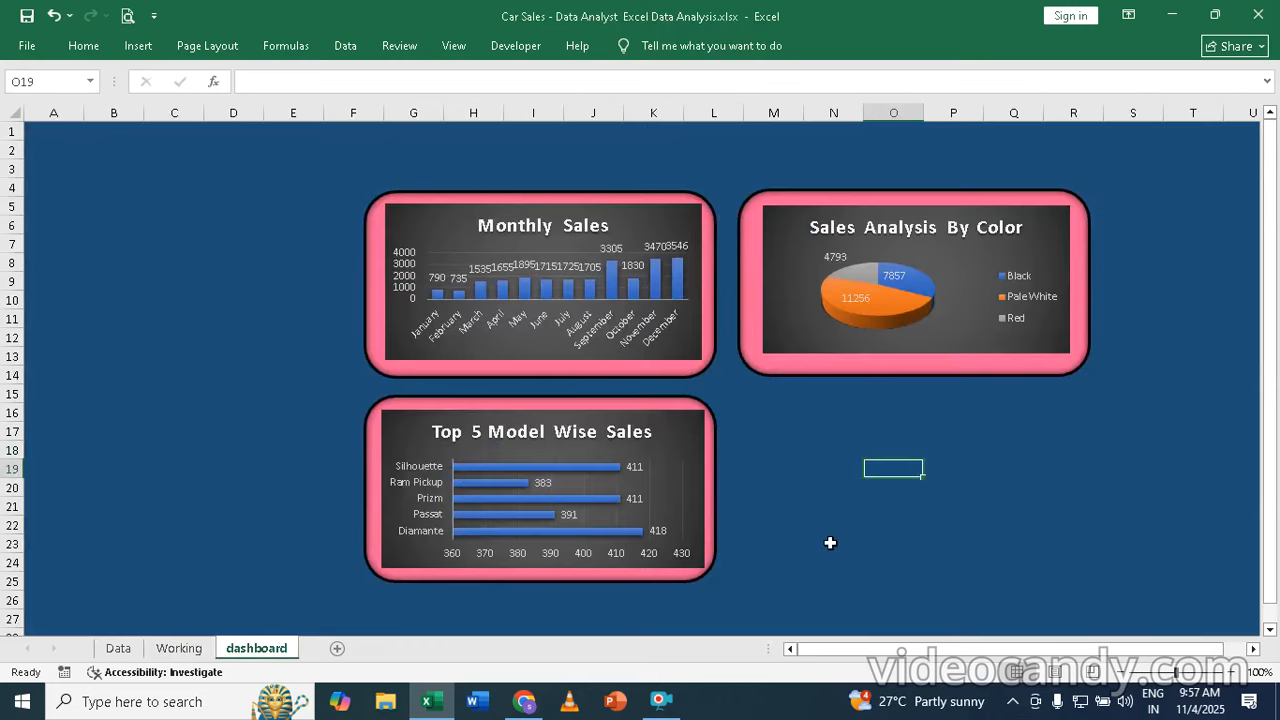
key("ctrl+v")
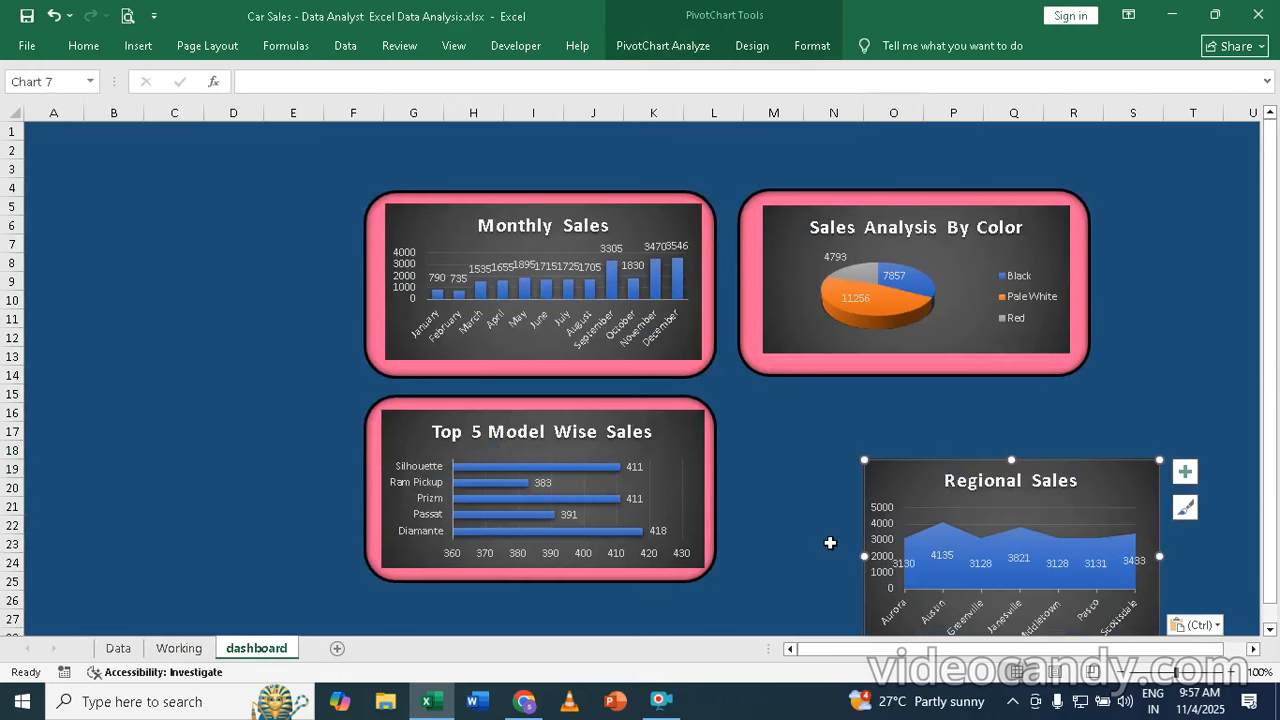
- Duplicate the pink frame behind the Top 5 Model Wise Sales chart and shift the copy toward the Regional Sales chart
left_click(370, 438)
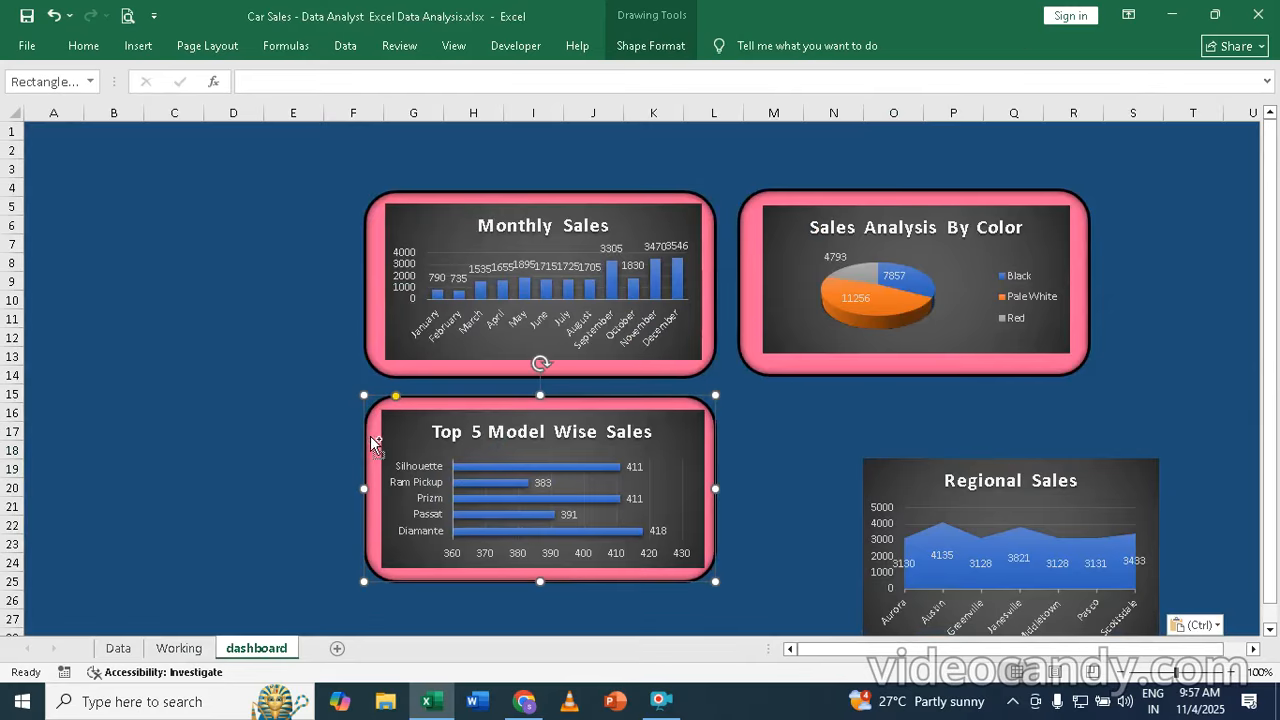
key("ctrl+d")
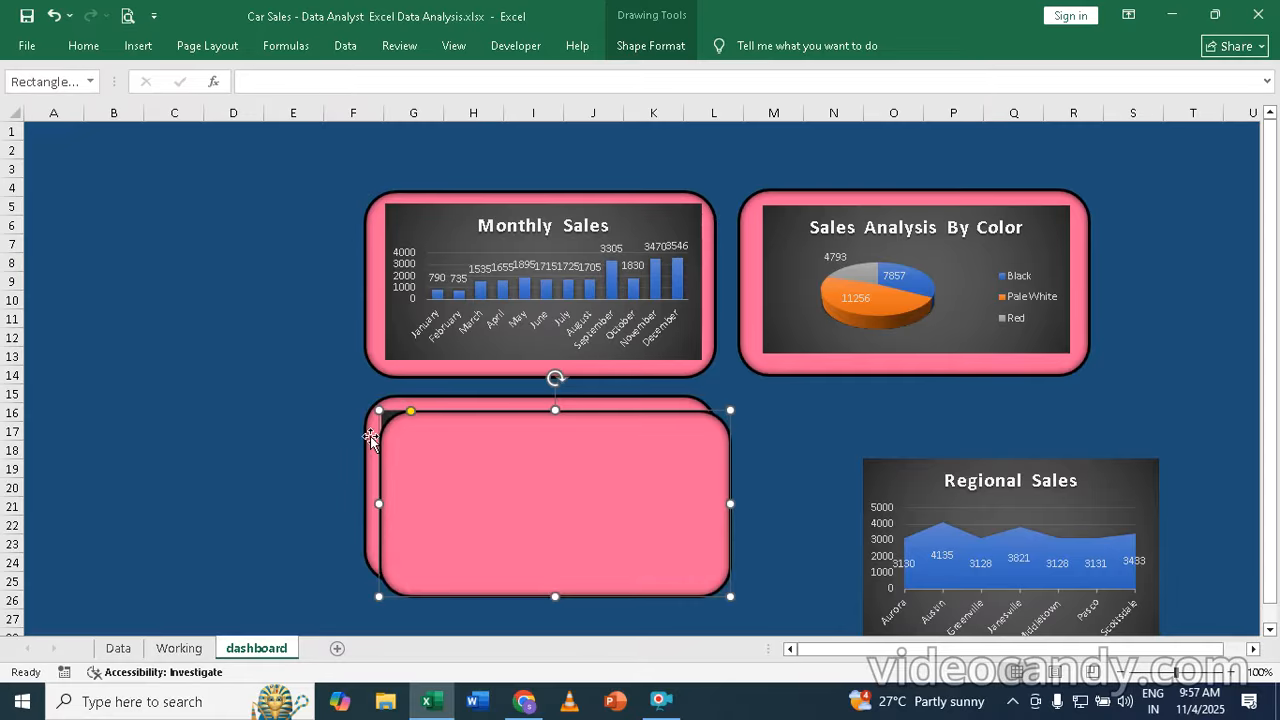
left_click_drag(563, 446, 843, 448)
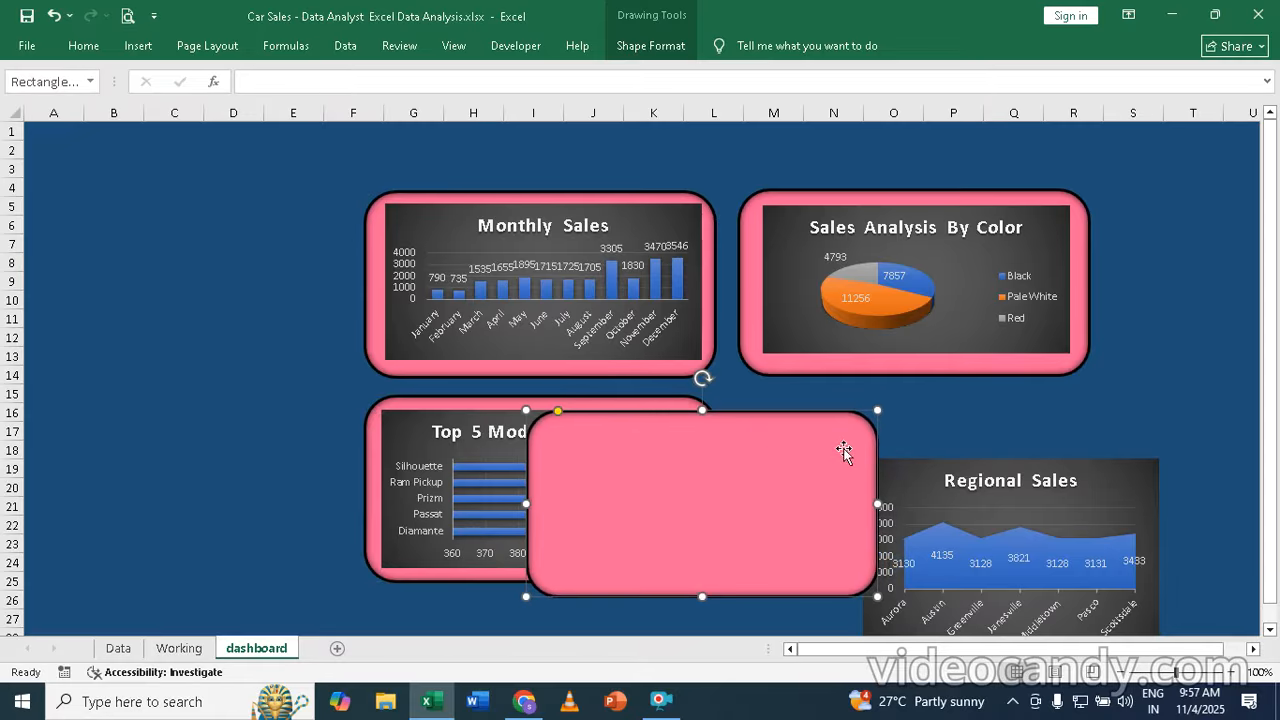
- Bring the Regional Sales chart to the front and align the duplicated frame directly below the Sales Analysis By Color frame
left_click(1149, 478)
right_click(1149, 478)
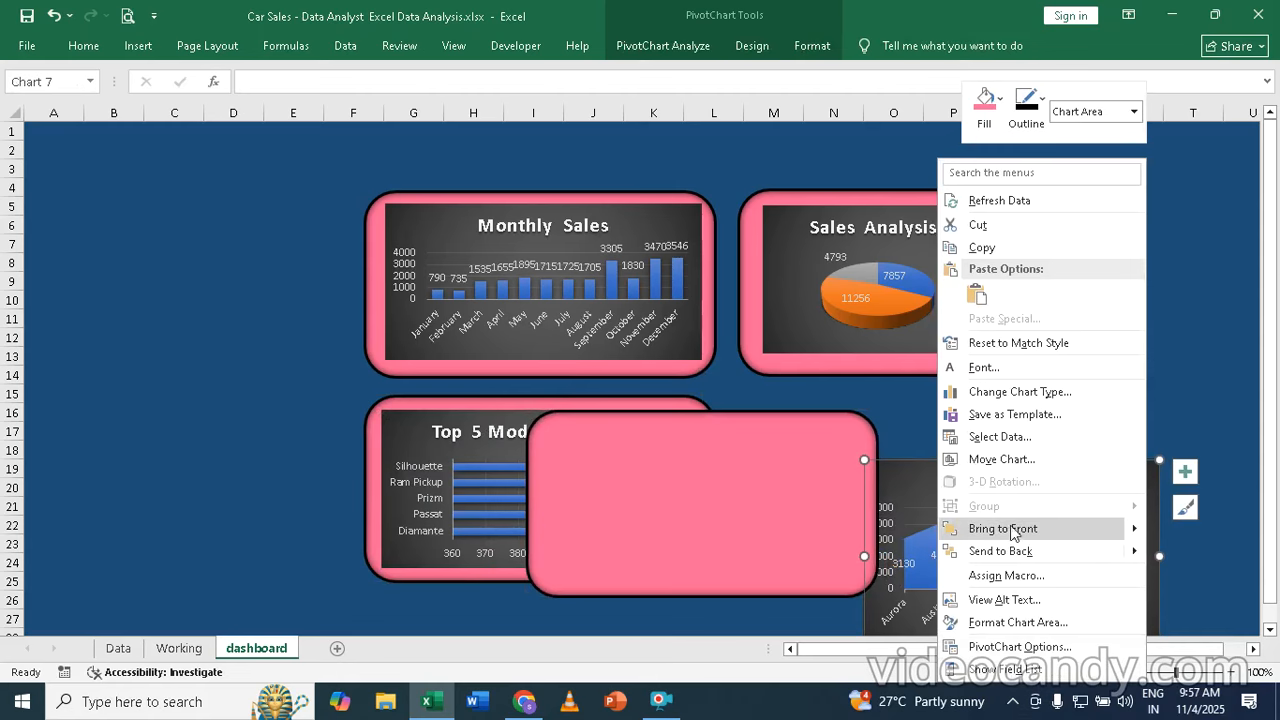
left_click(1010, 529)
left_click_drag(1128, 480, 1221, 553)
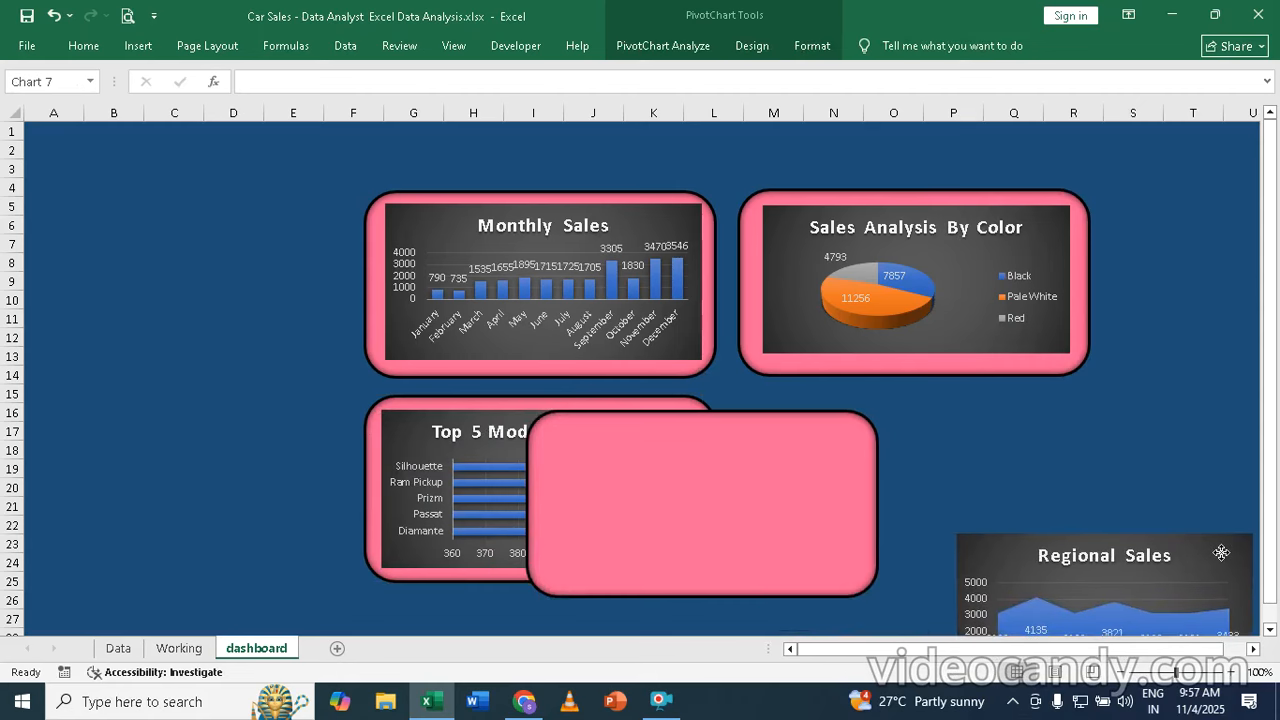
mouse_move(714, 457)
left_mouse_down()
mouse_move(946, 449)
mouse_move(925, 447)
left_mouse_up()
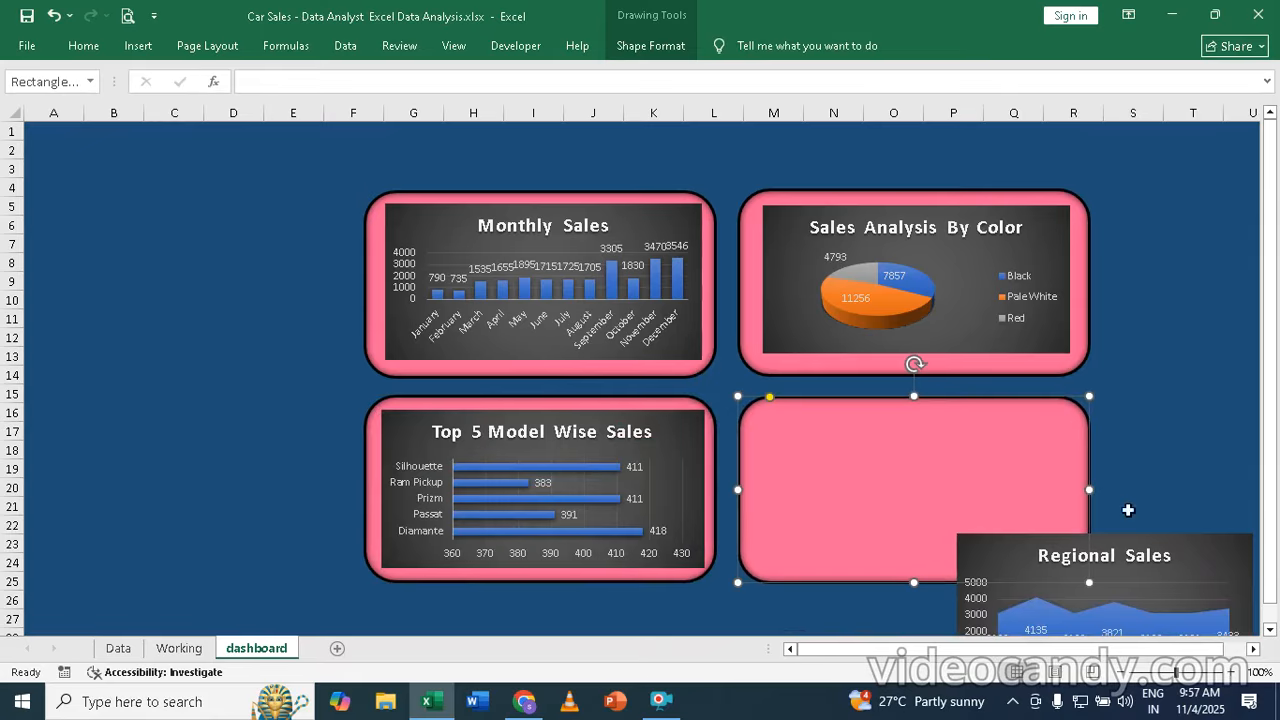
- Move the Regional Sales chart into the empty pink frame and widen it to fill the frame
left_click(1222, 550)
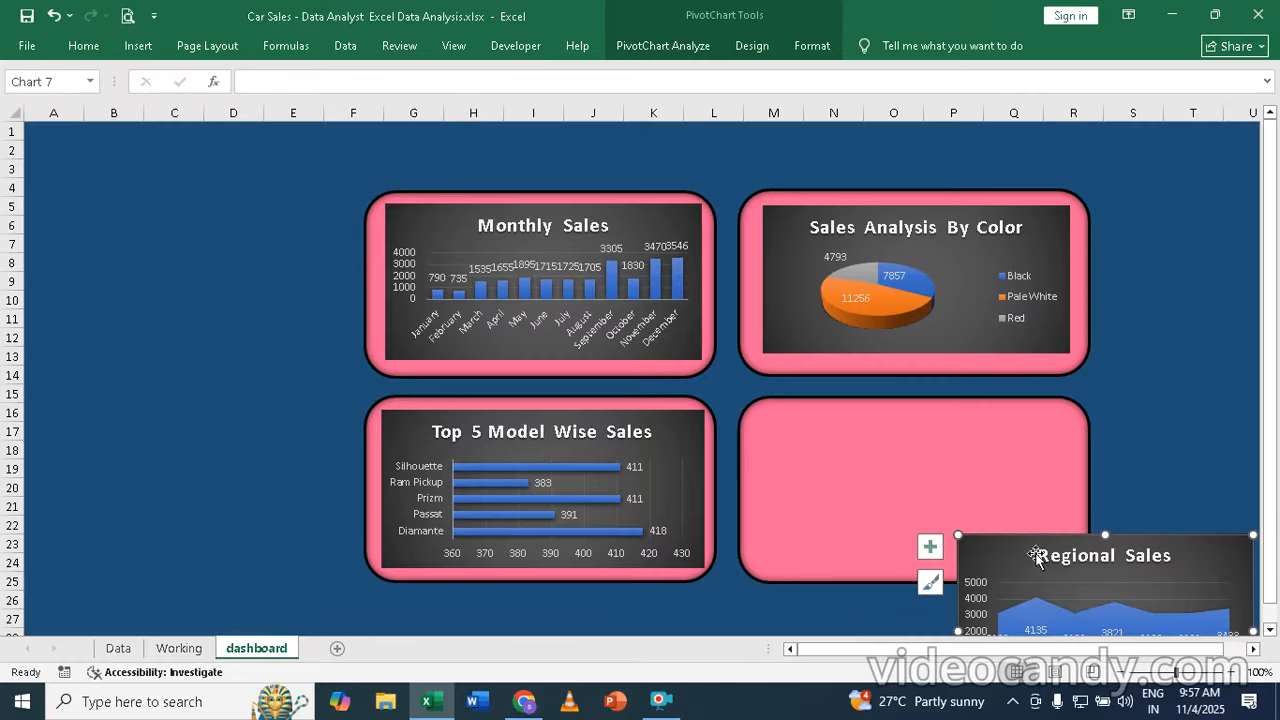
left_click_drag(1037, 557, 1076, 582)
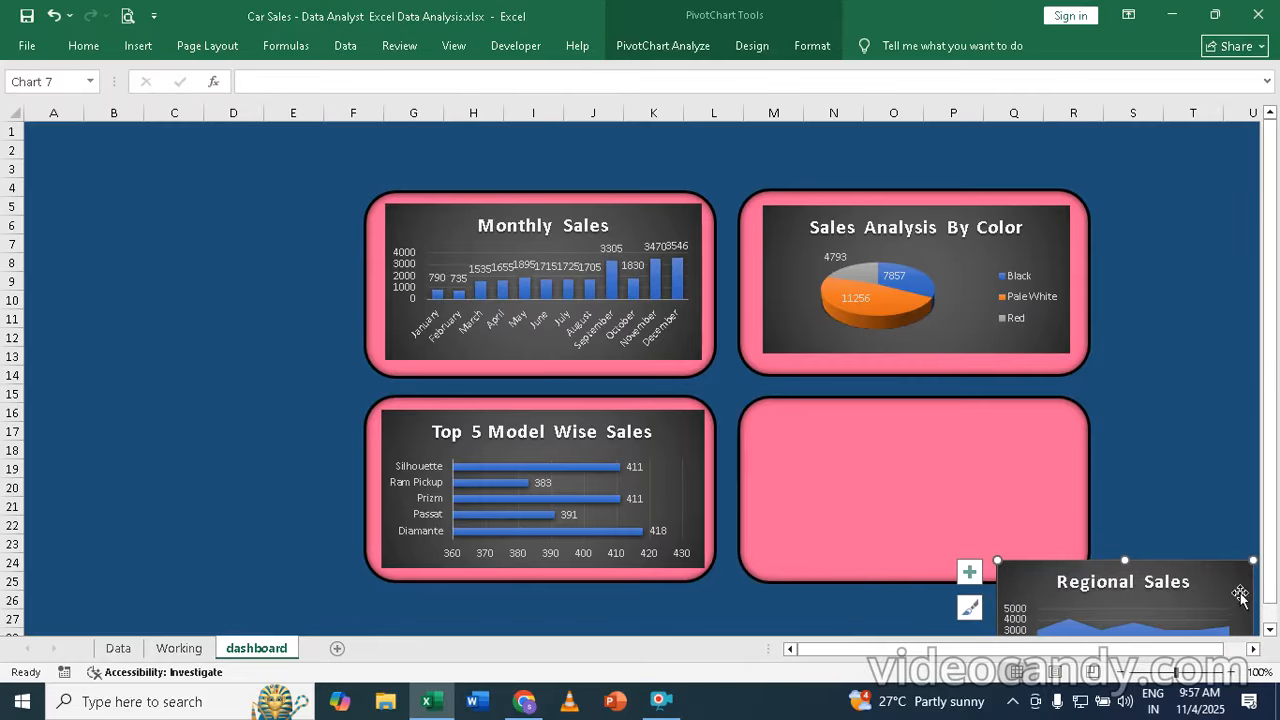
left_click_drag(1223, 580, 990, 435)
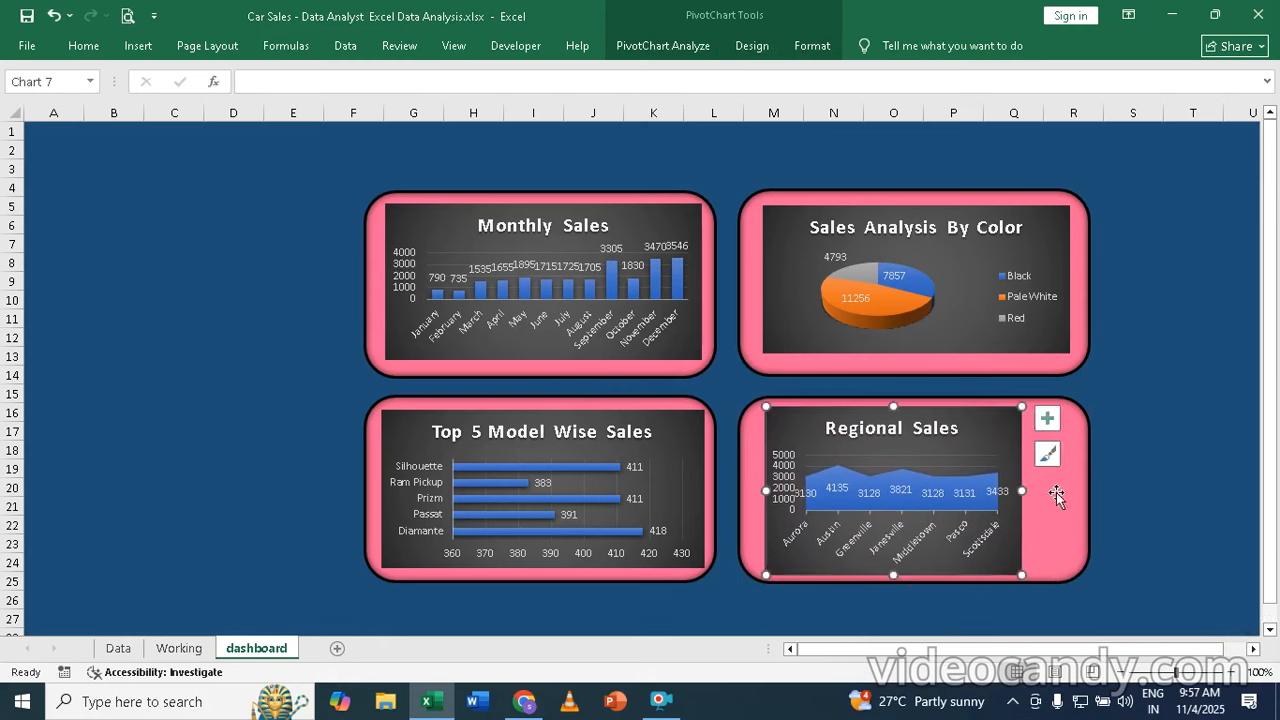
left_click_drag(1021, 490, 1071, 495)
left_click(1190, 489)
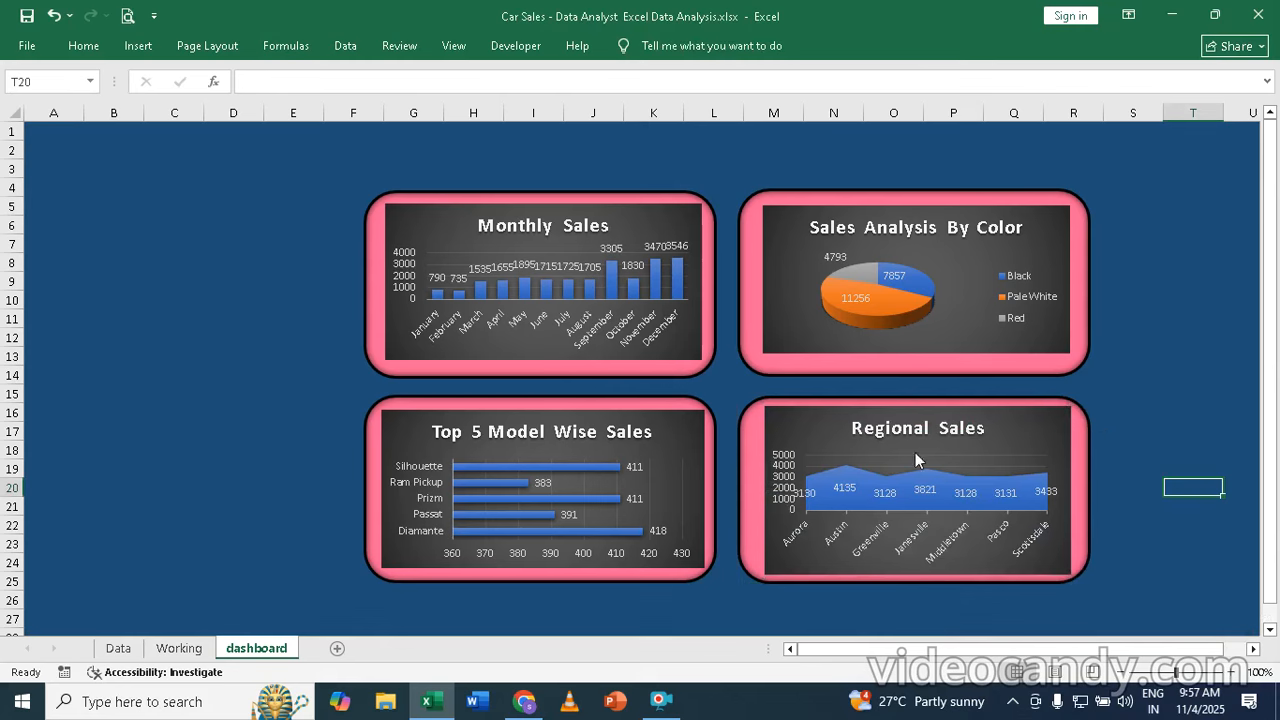
left_click(1253, 649)
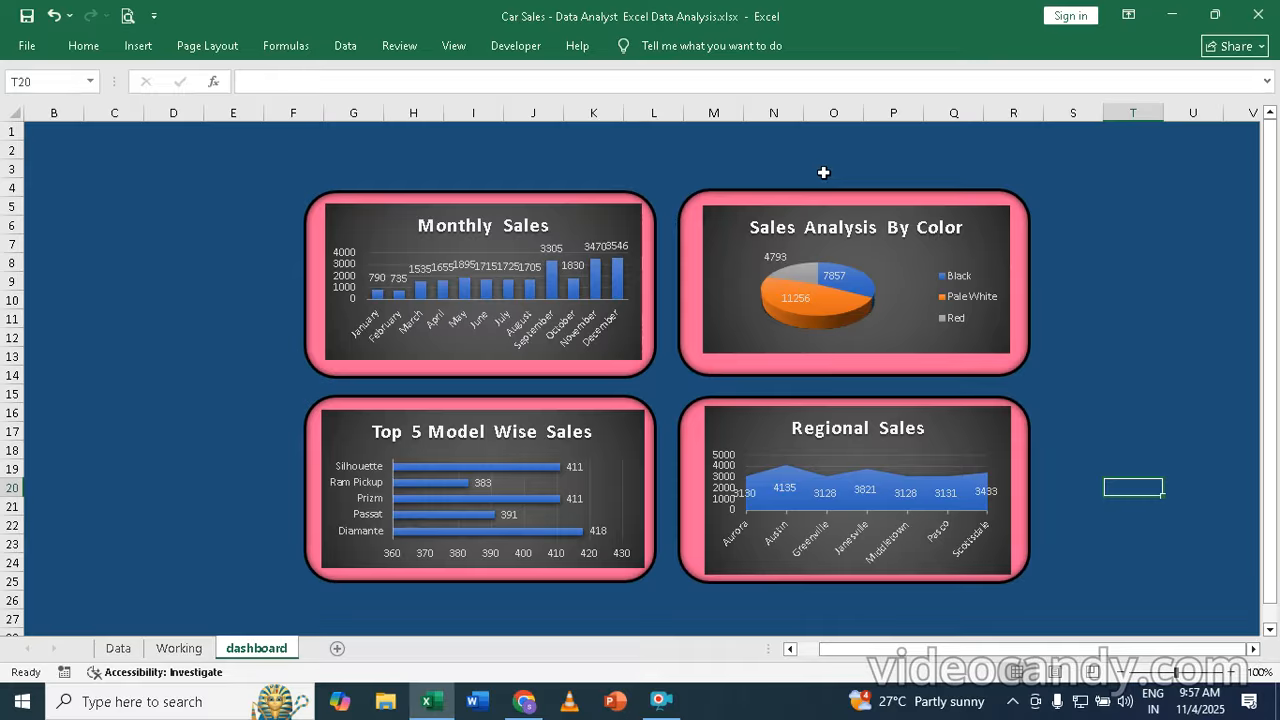
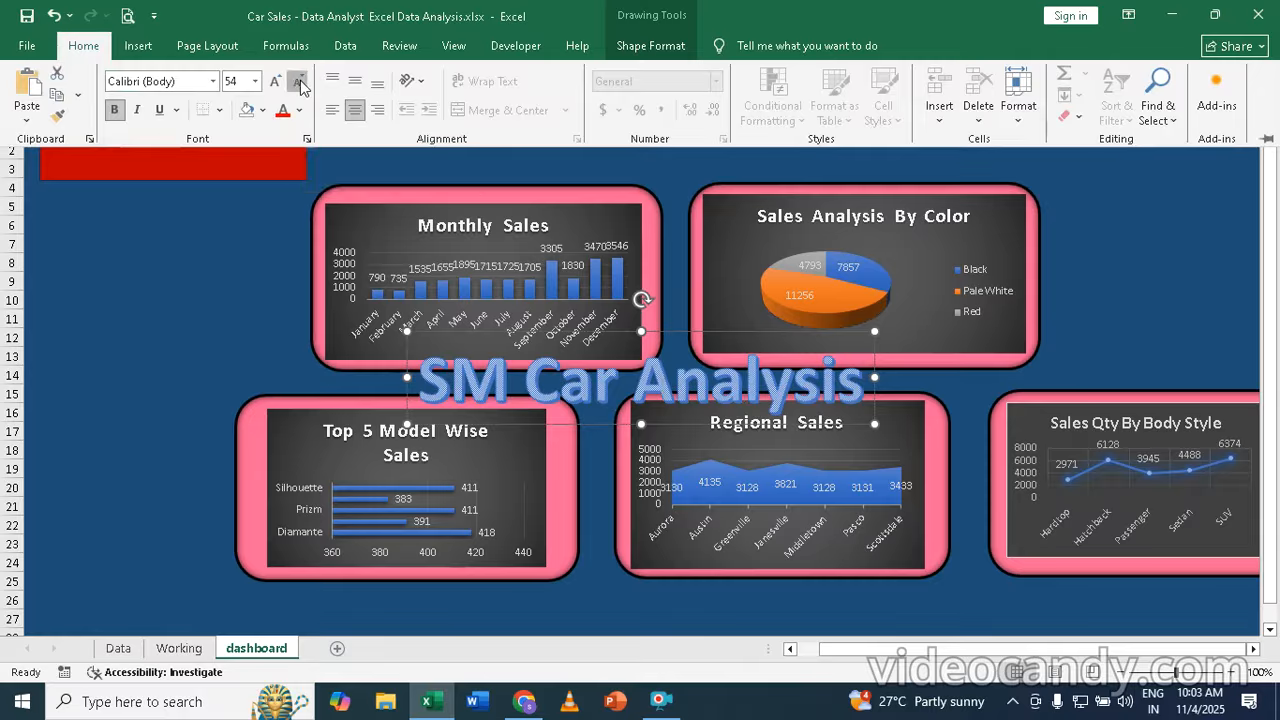
- Reduce the font size of the SM Car Analysis title to 28
left_click(300, 81)
left_click(300, 81)
left_click(300, 81)
left_click(300, 81)
left_click(300, 81)
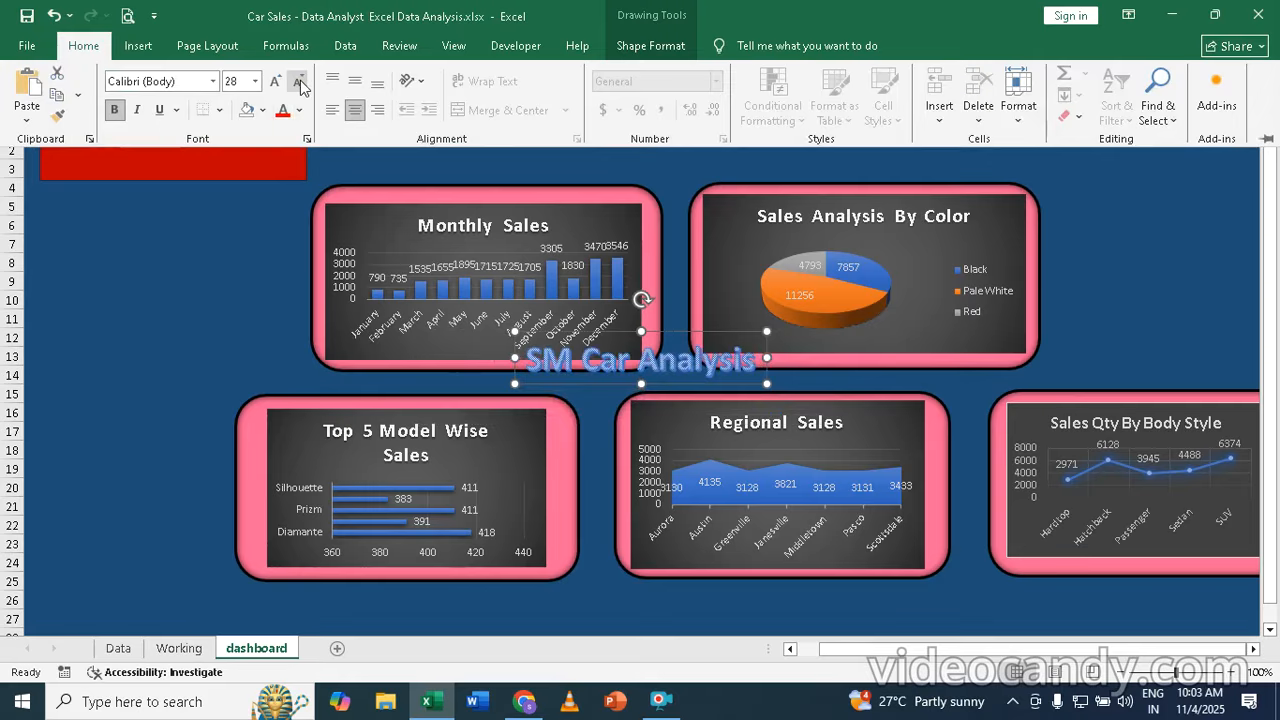
key("ctrl+F1")
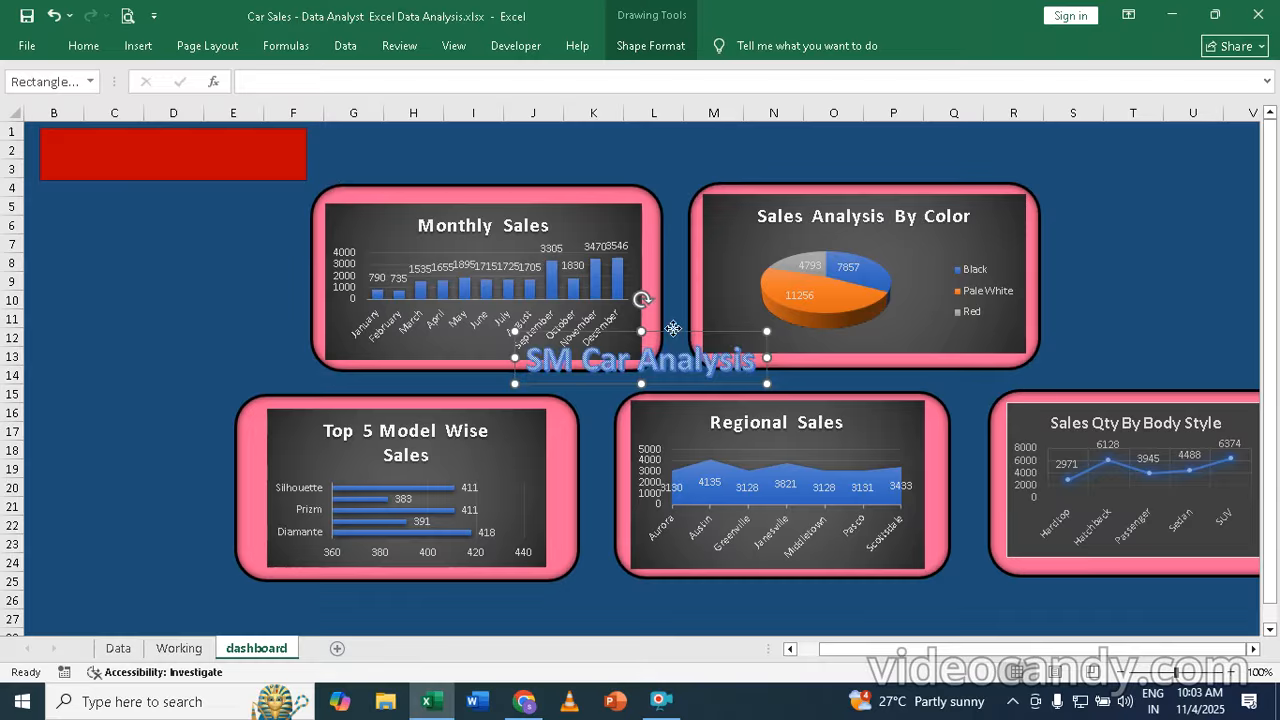
- Place the SM Car Analysis title on the red banner above the charts
left_click_drag(673, 328, 200, 122)
left_click_drag(689, 330, 266, 119)
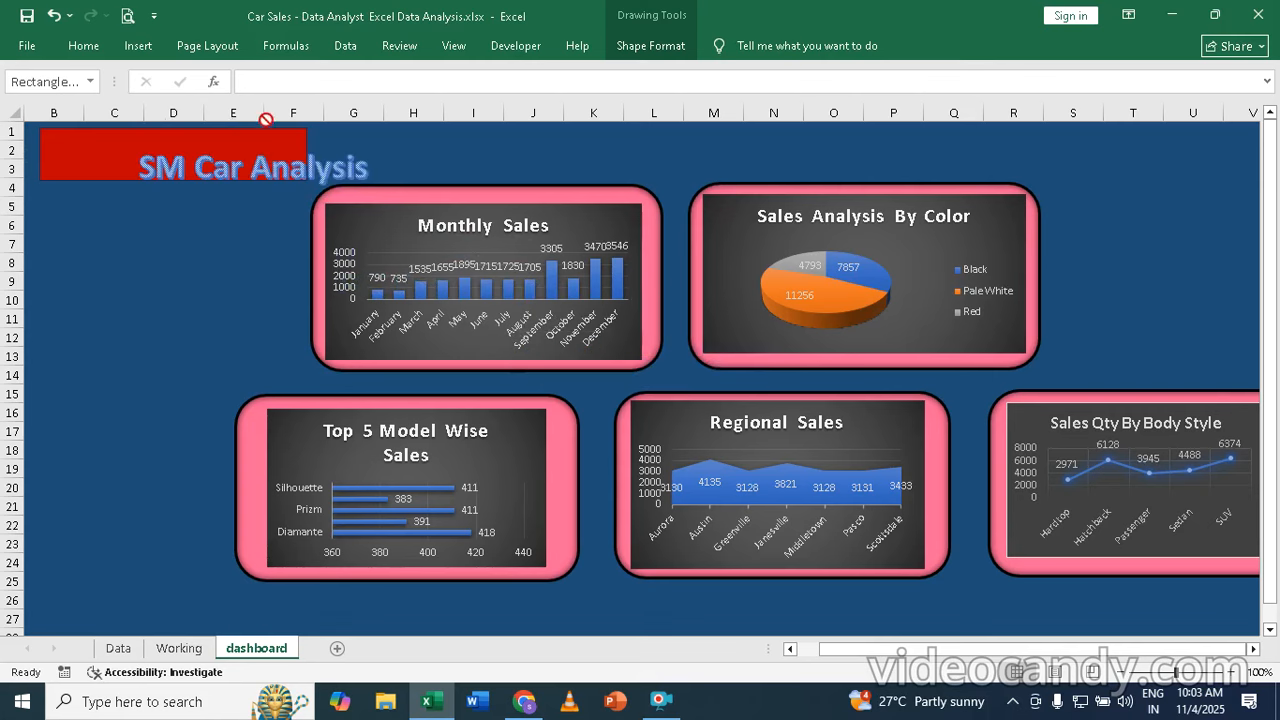
left_click_drag(185, 113, 215, 127)
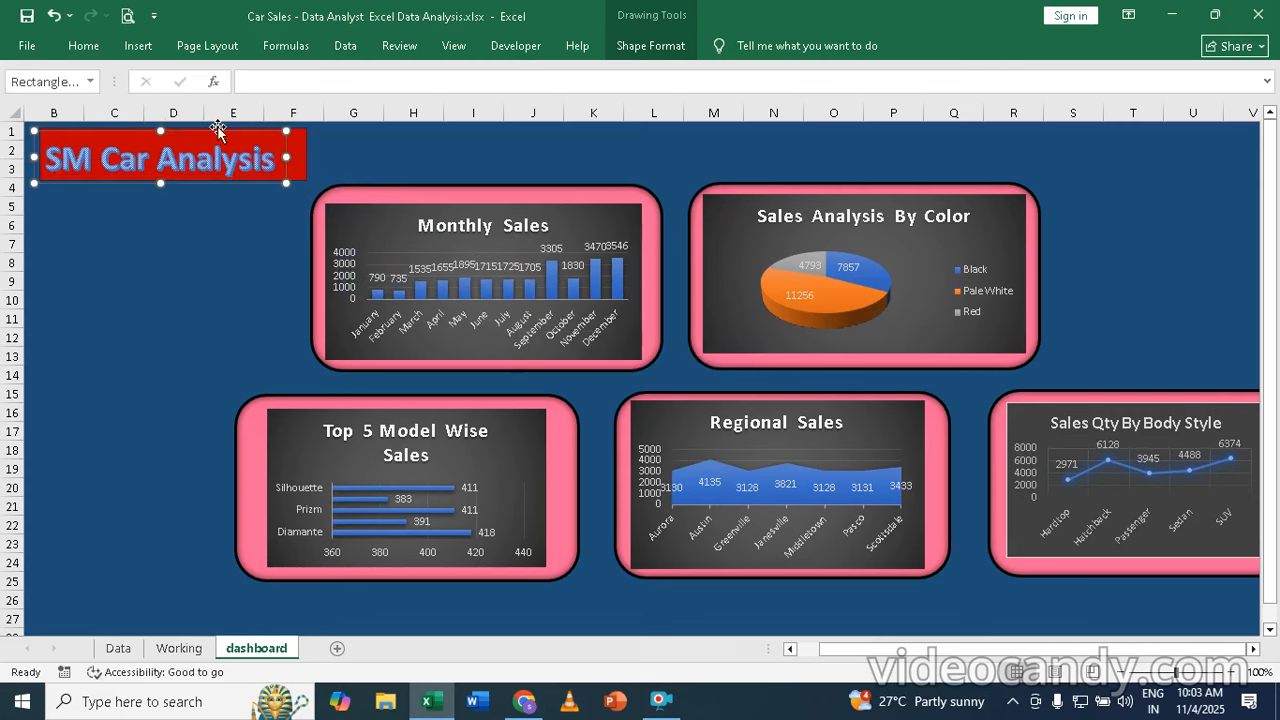
left_click(192, 261)
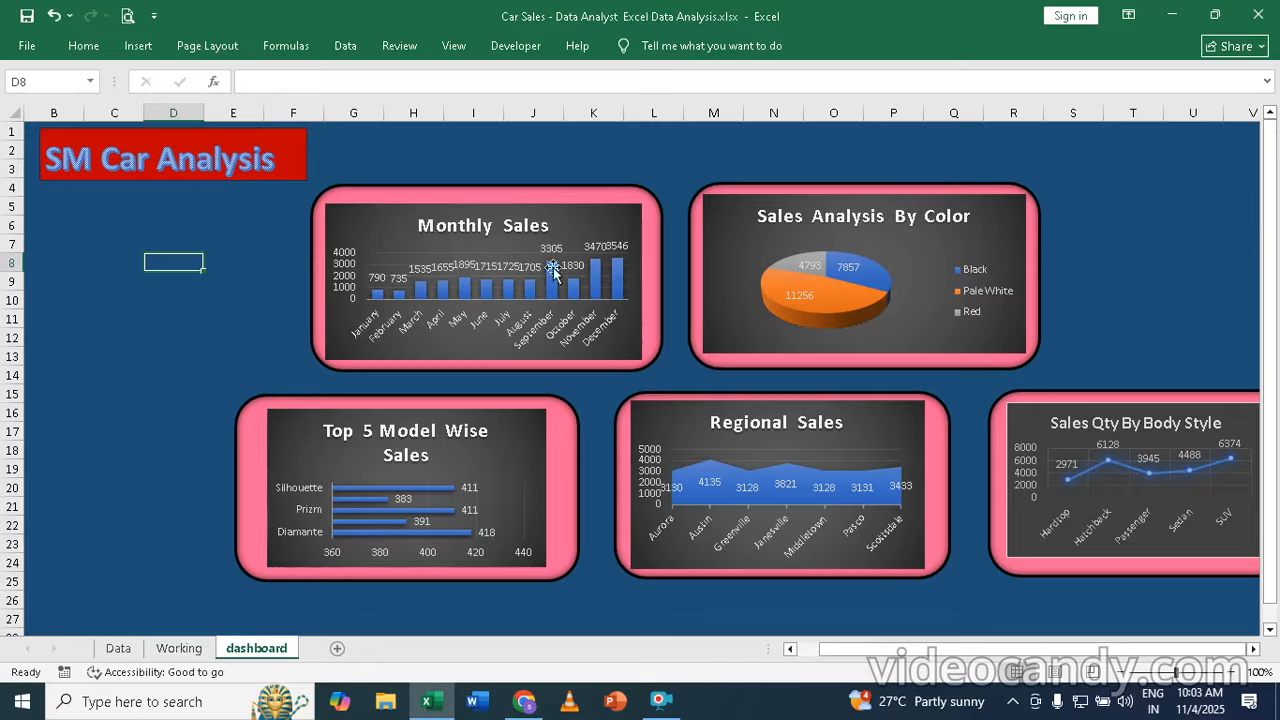
- Insert slicers for Years, Gender, Company, Engine and Transmission from the Monthly Sales chart
left_click(401, 209)
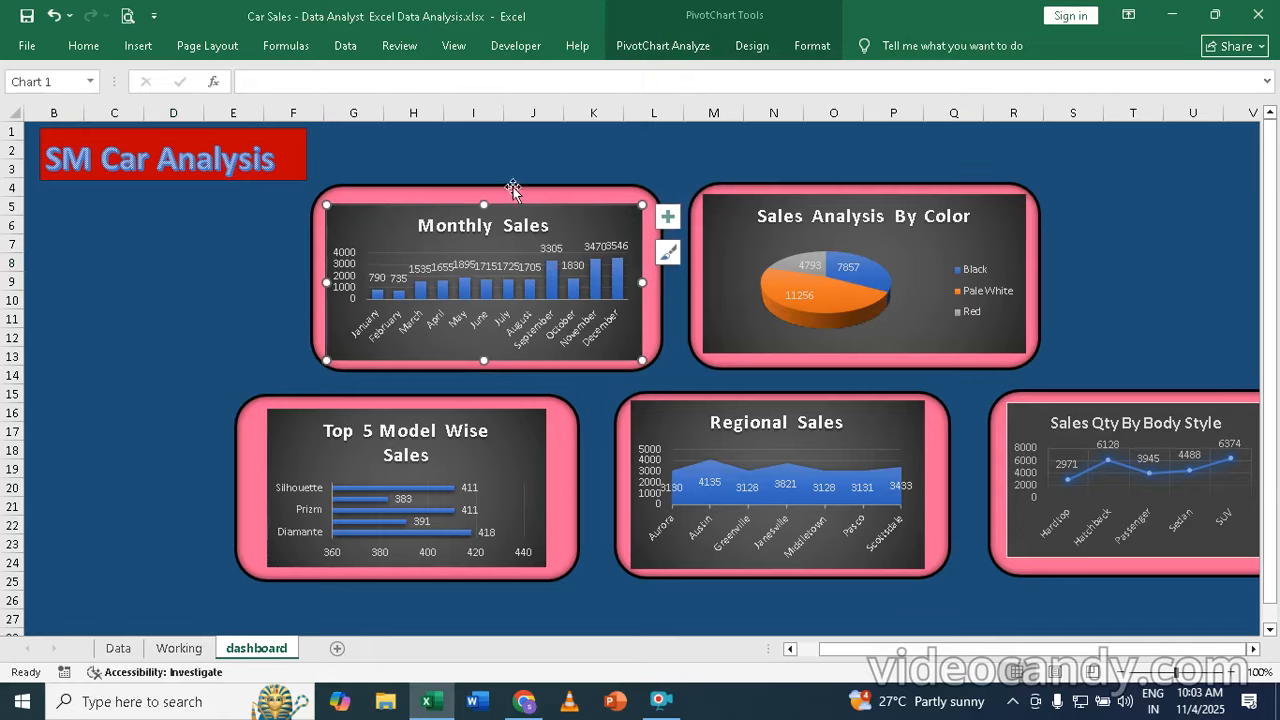
left_click(752, 46)
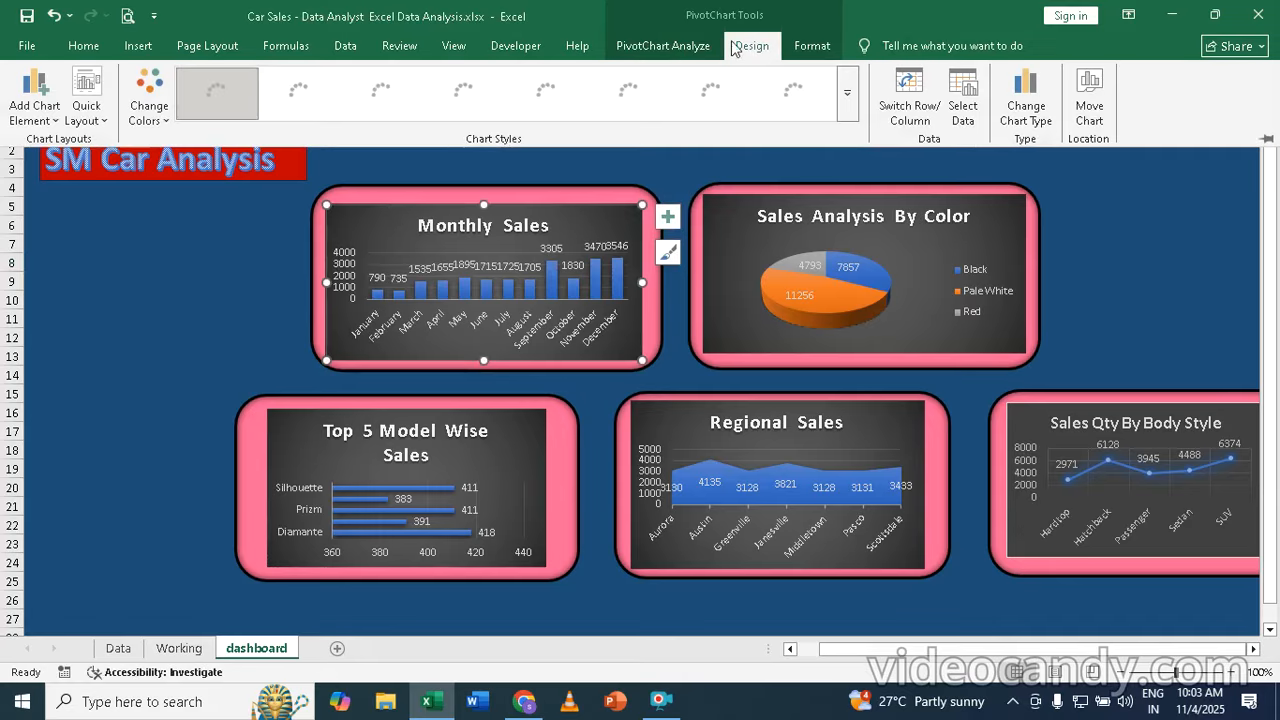
left_click(665, 47)
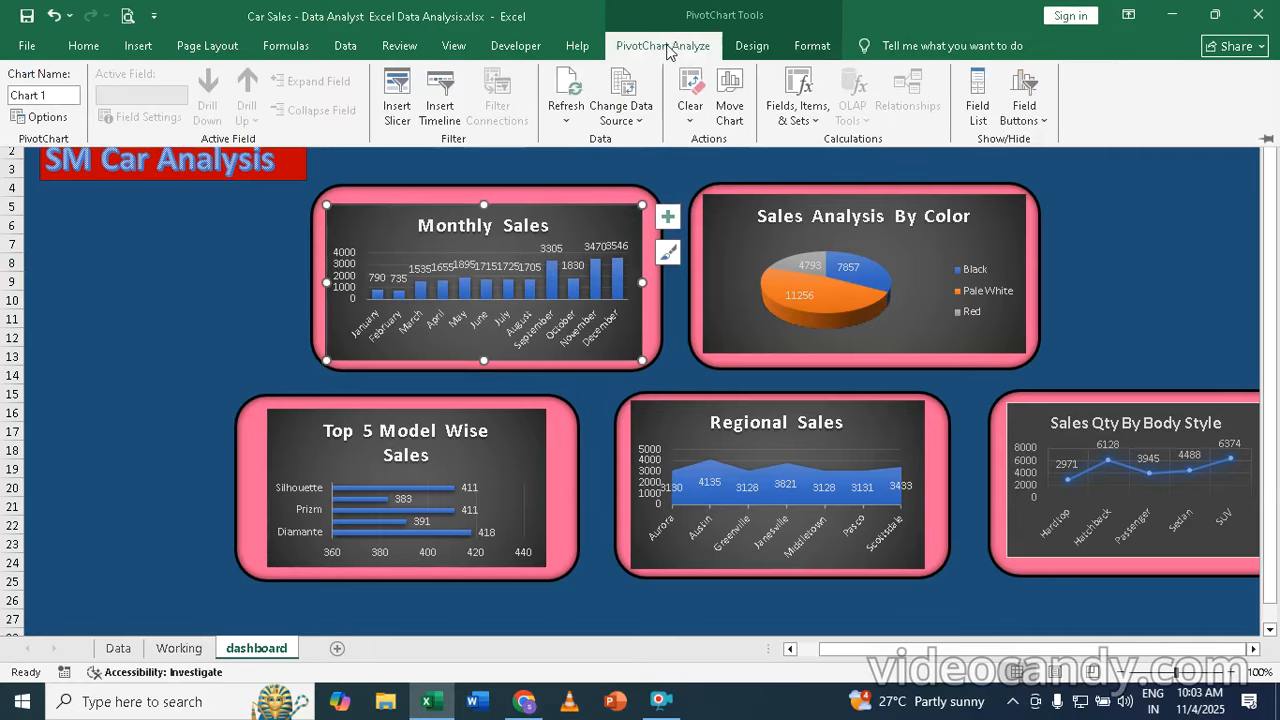
left_click(403, 112)
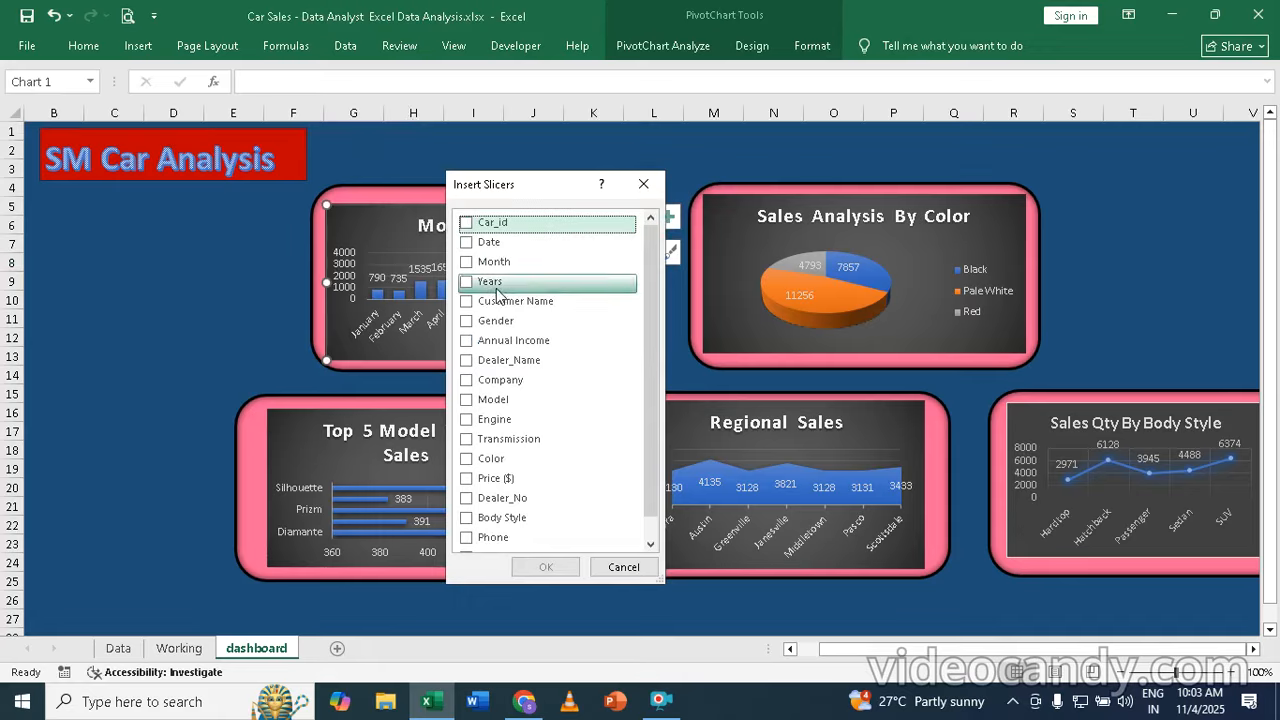
left_click(466, 421)
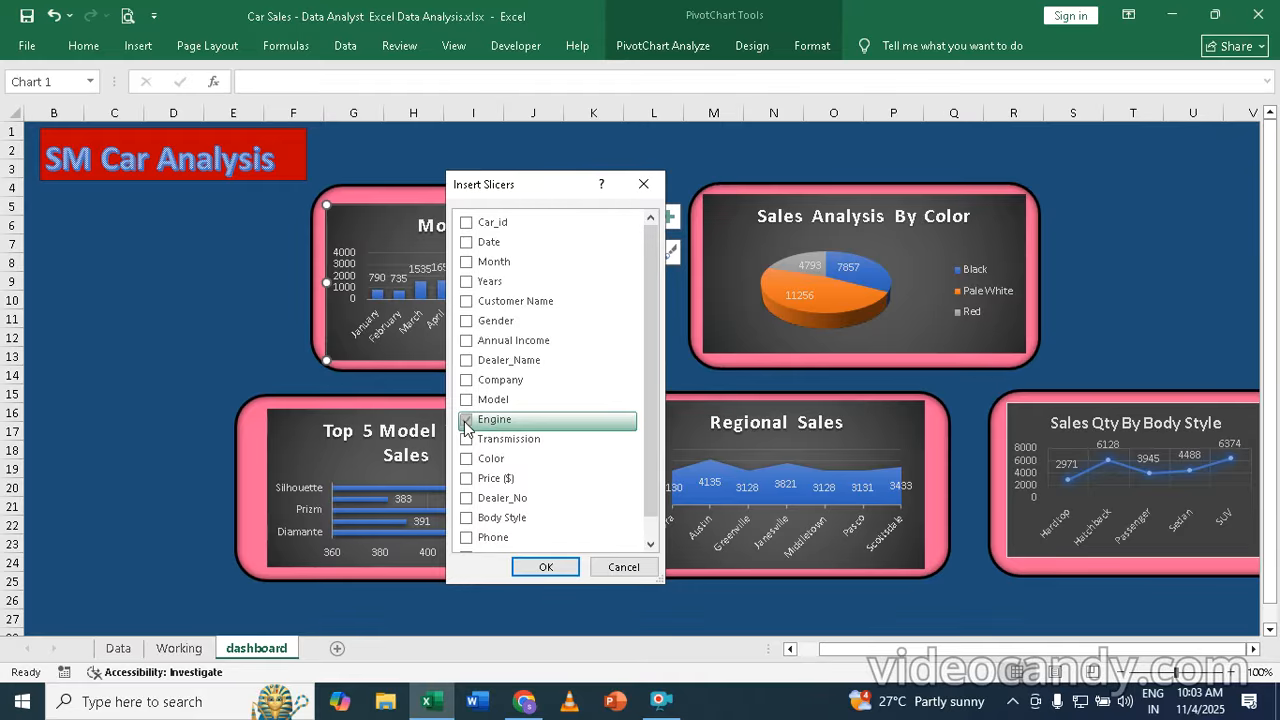
left_click(466, 441)
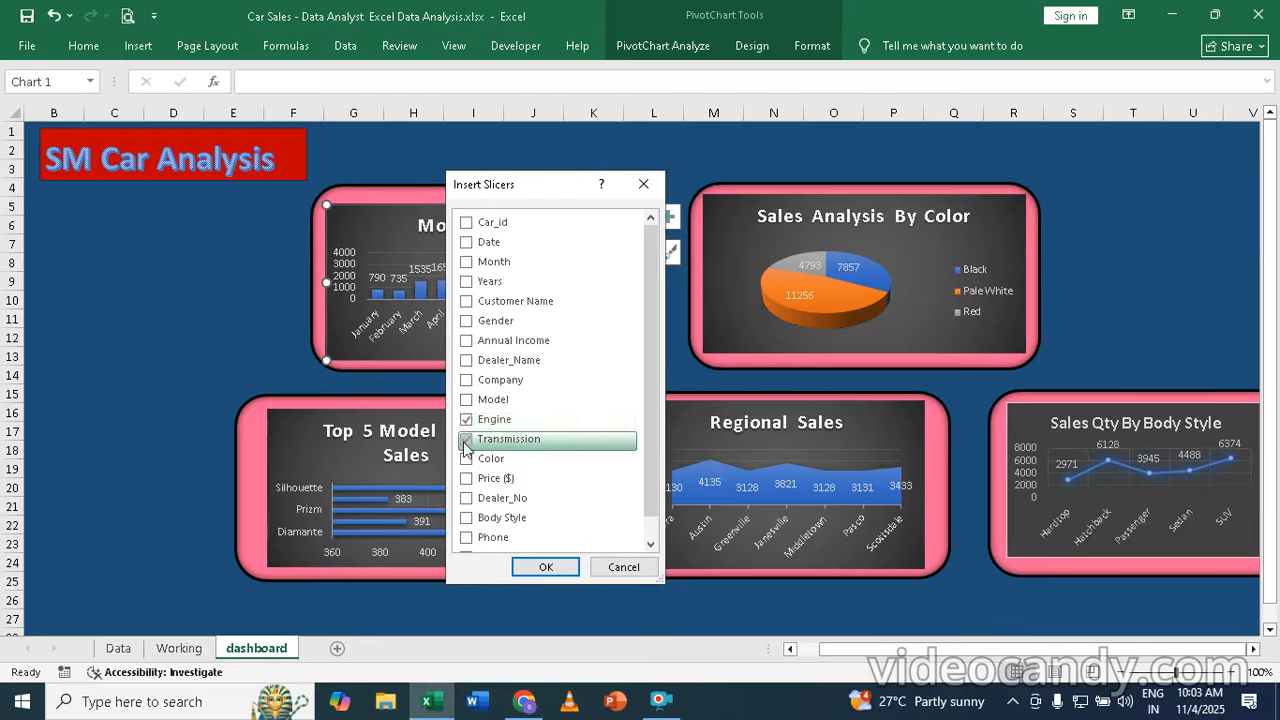
left_click(465, 284)
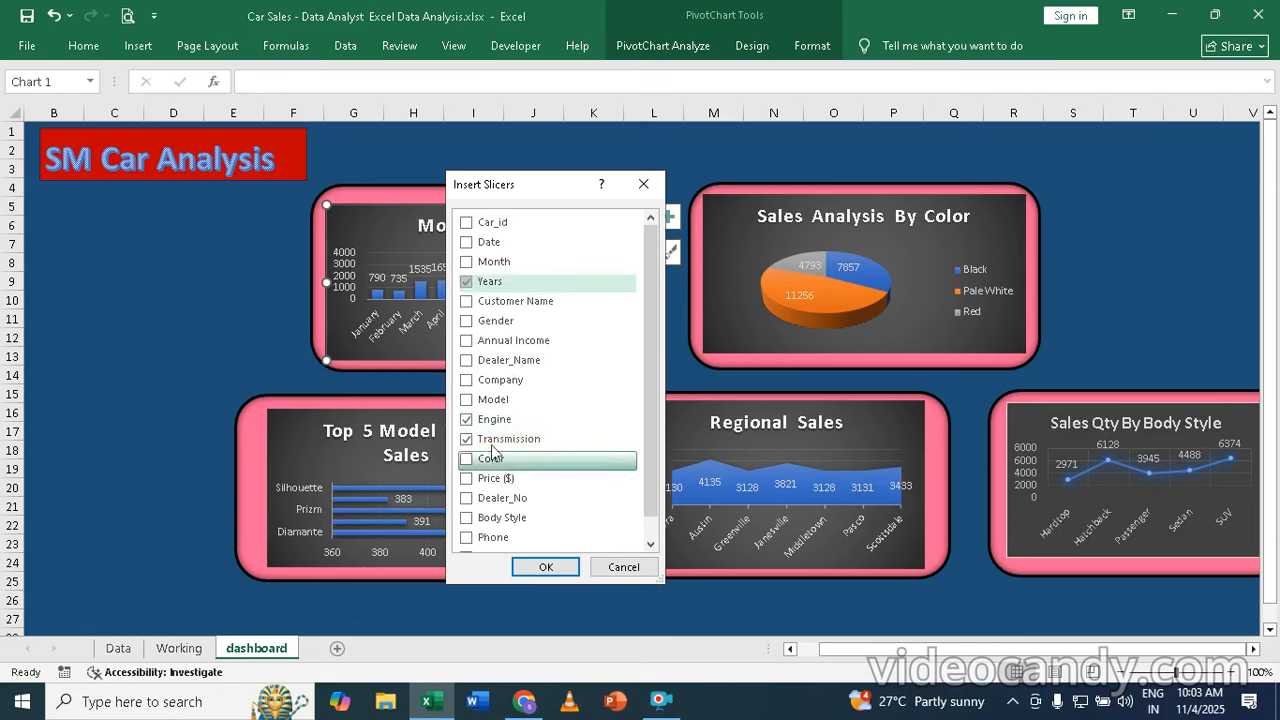
left_click(468, 322)
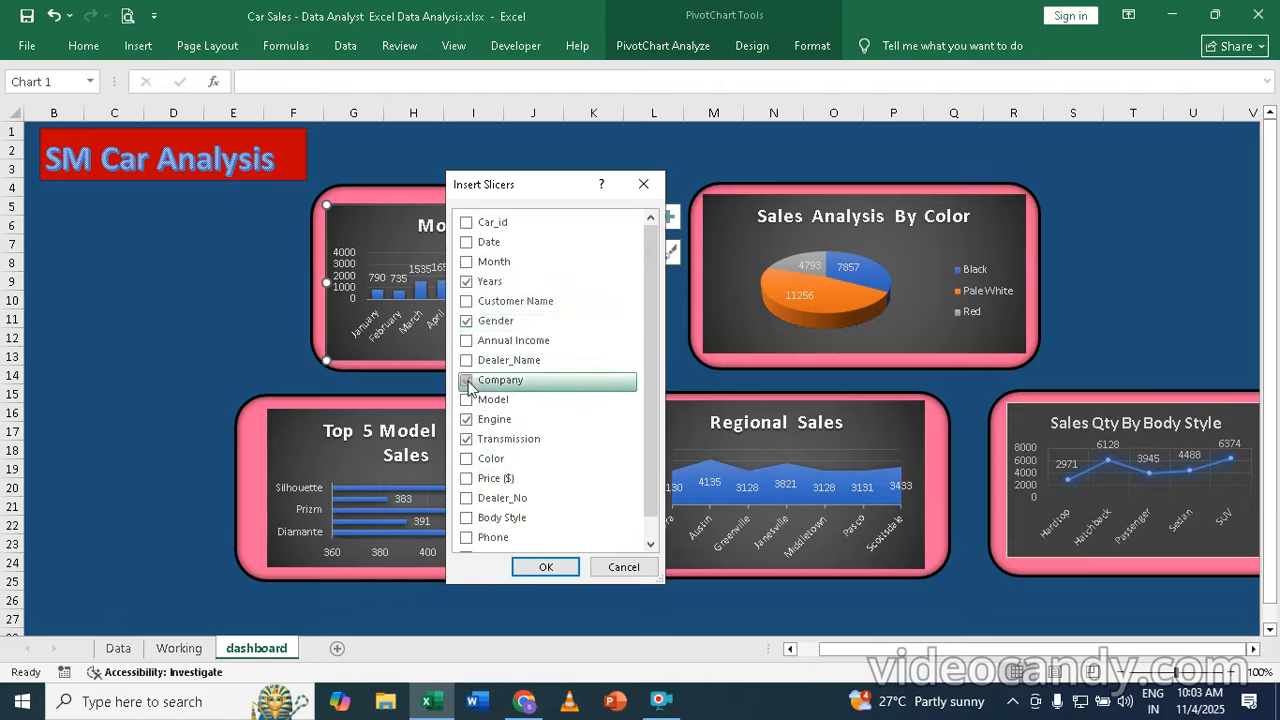
left_click(546, 567)
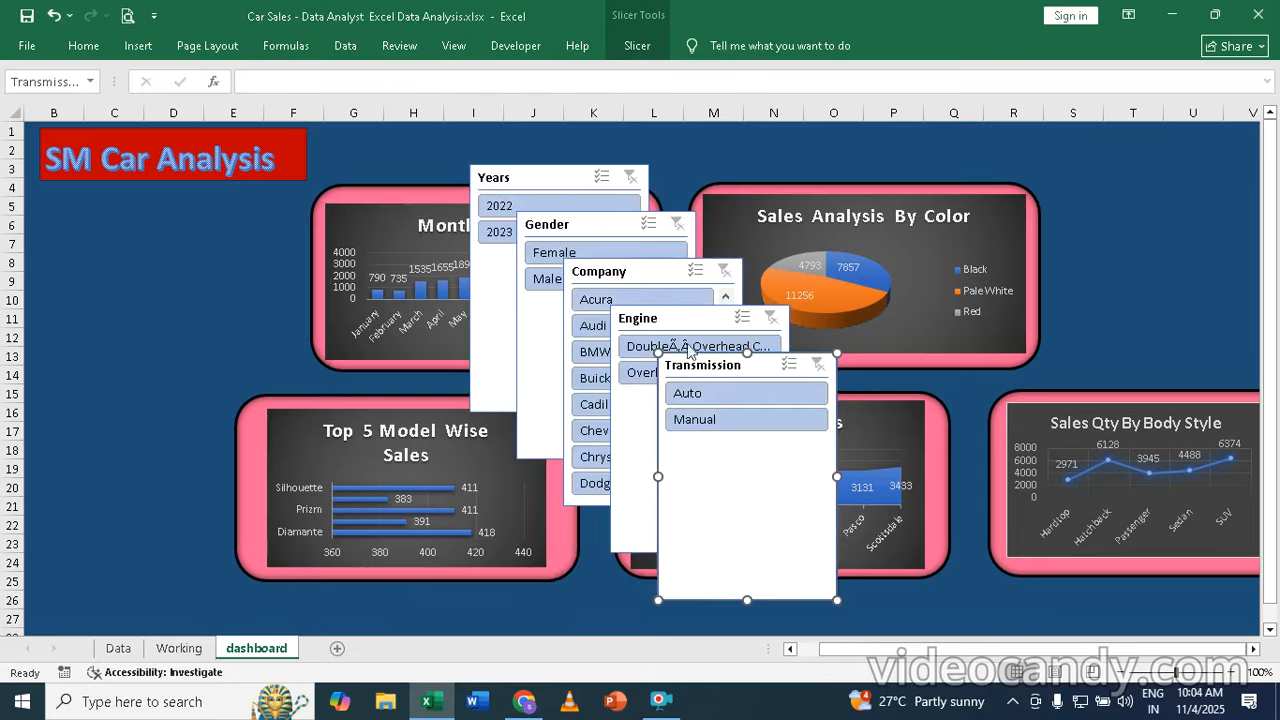
- Set the Transmission slicer aside beyond the color chart, and place the Engine slicer under the title banner, shortened to fit its items
left_click_drag(697, 365, 1078, 259)
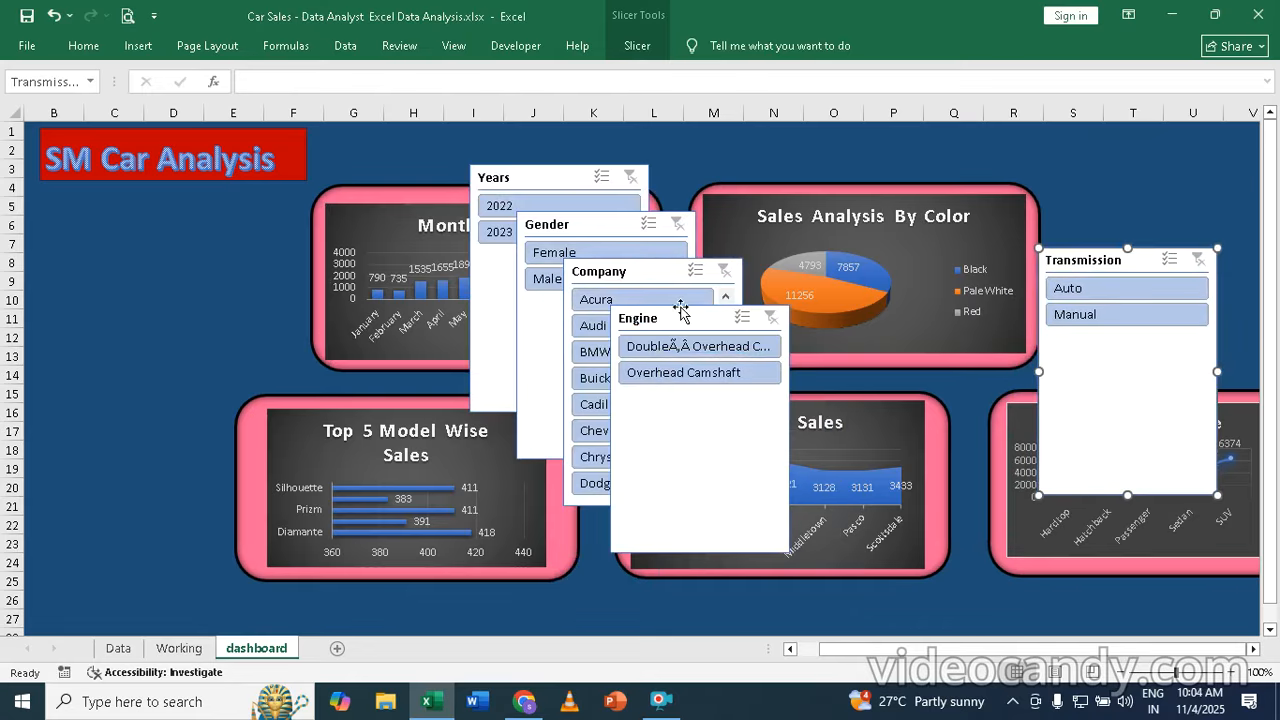
left_click_drag(657, 320, 99, 214)
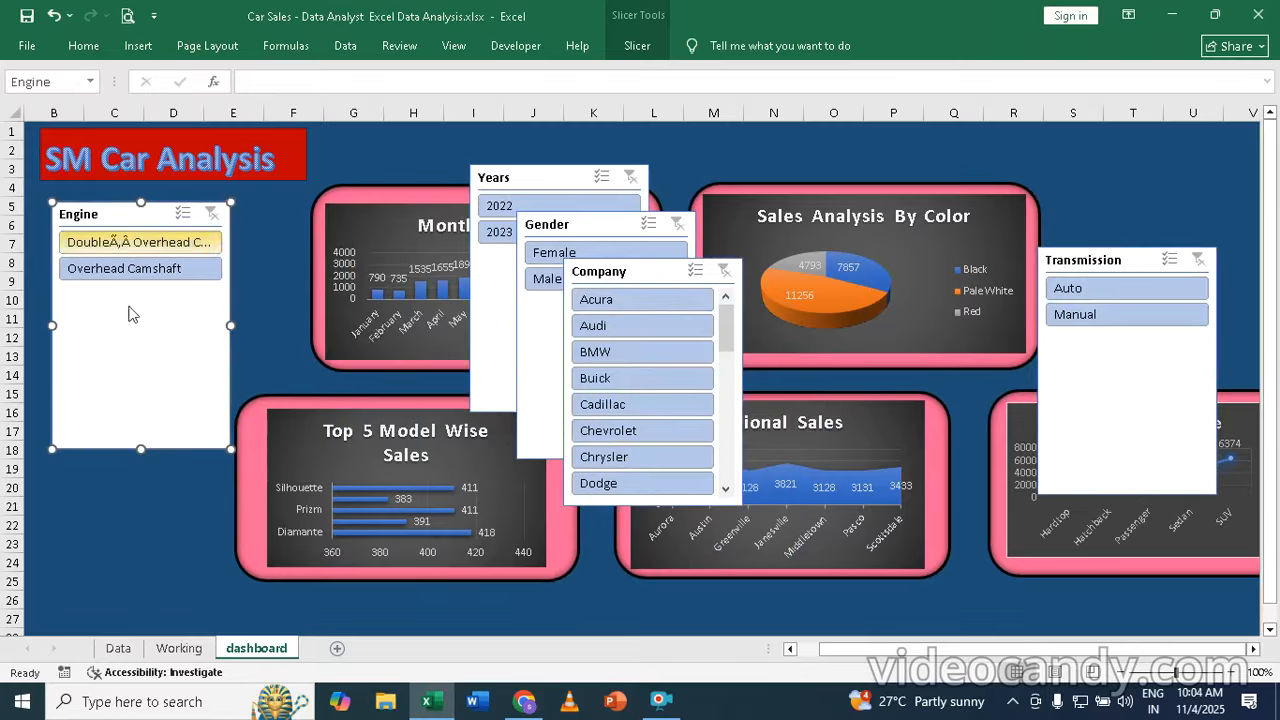
left_click_drag(141, 449, 129, 292)
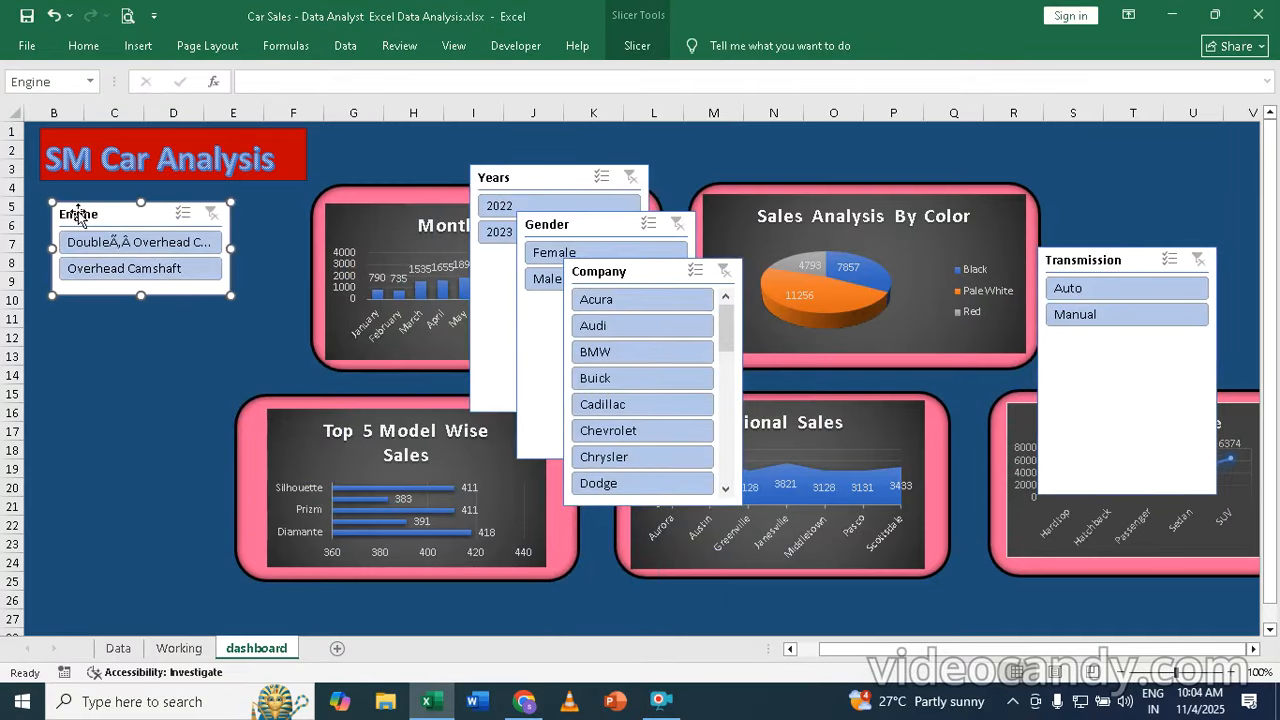
left_click_drag(79, 214, 74, 205)
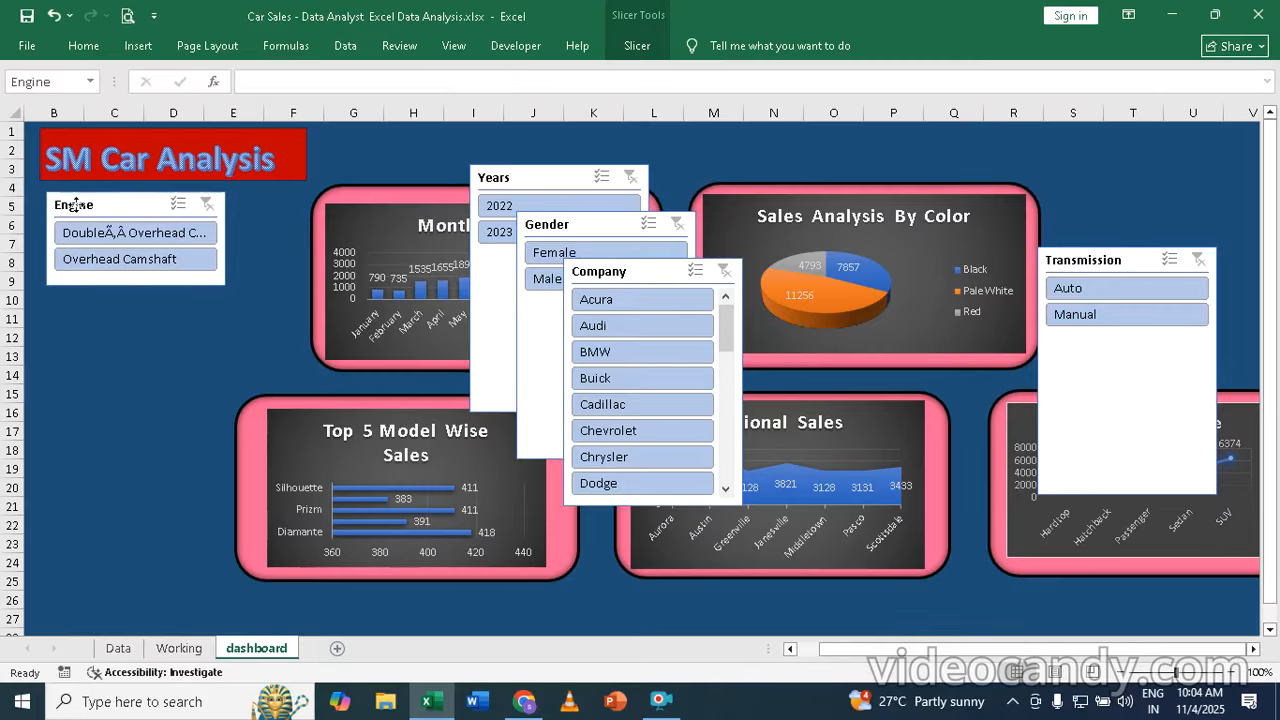
- Duplicate the pink frame behind the Top 5 Model Wise Sales chart and move the copy just below the Engine slicer
left_click(370, 197)
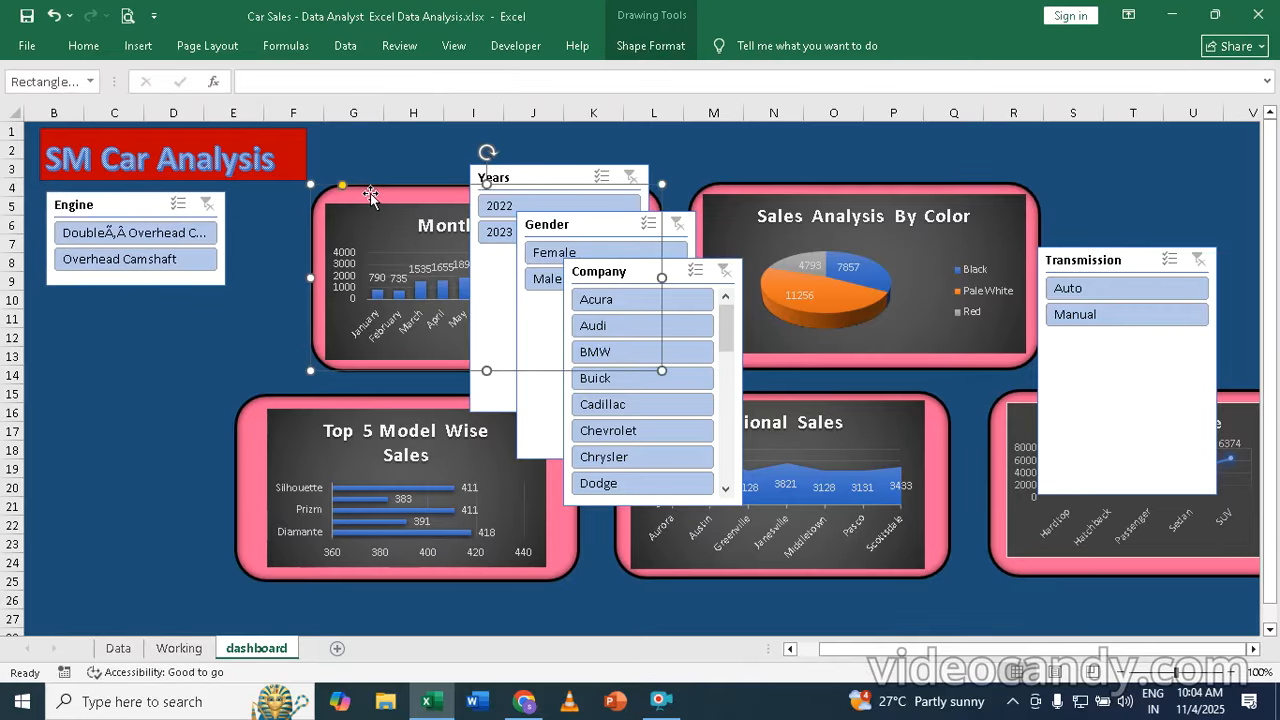
left_click(248, 432)
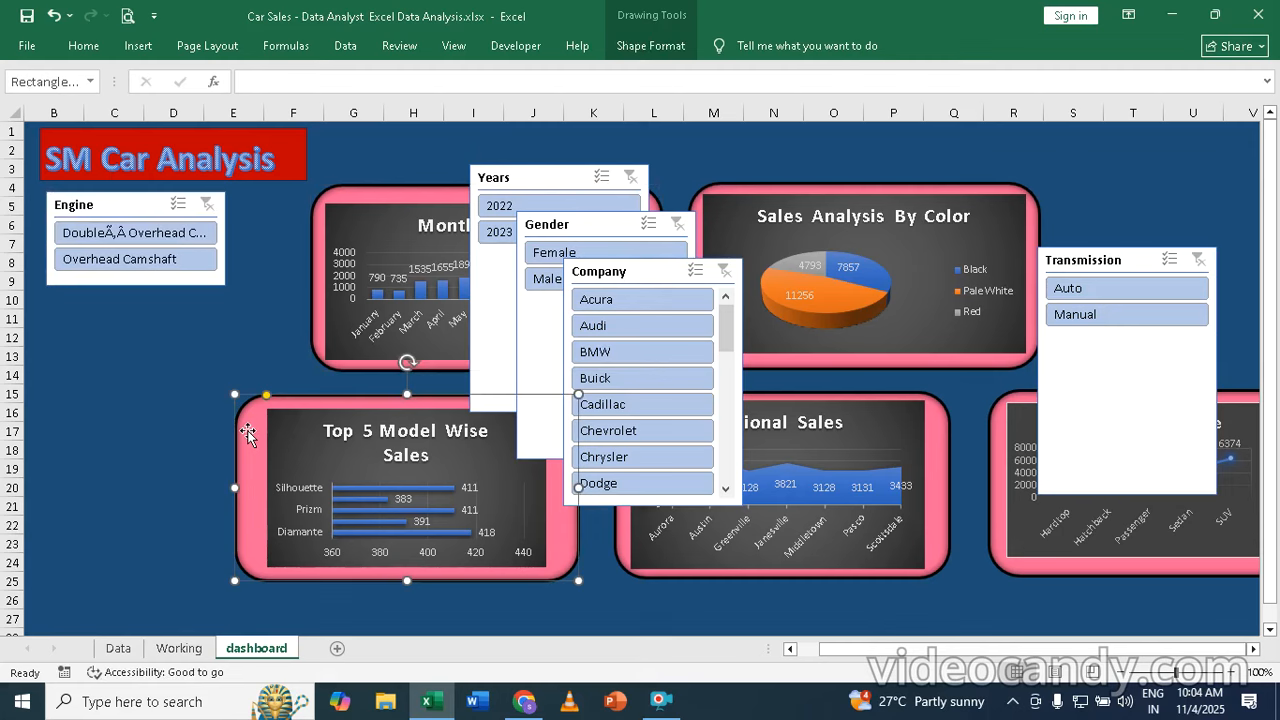
key("ctrl+d")
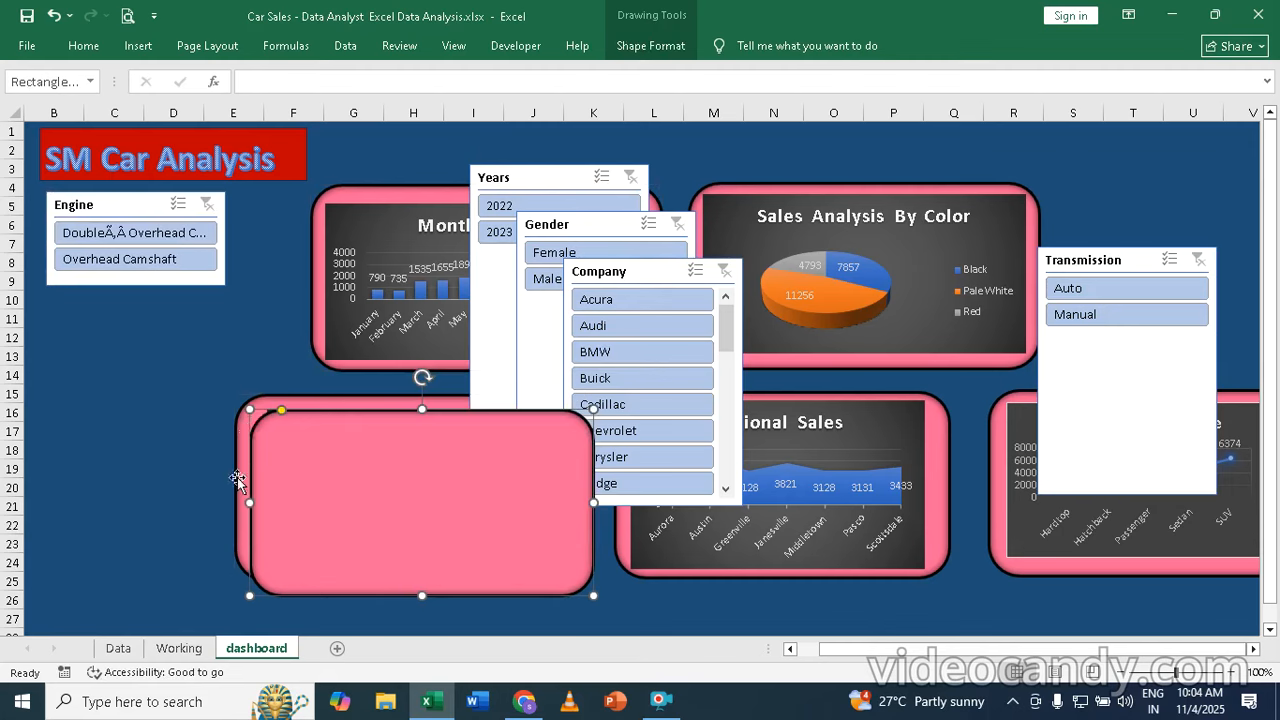
left_click(255, 362)
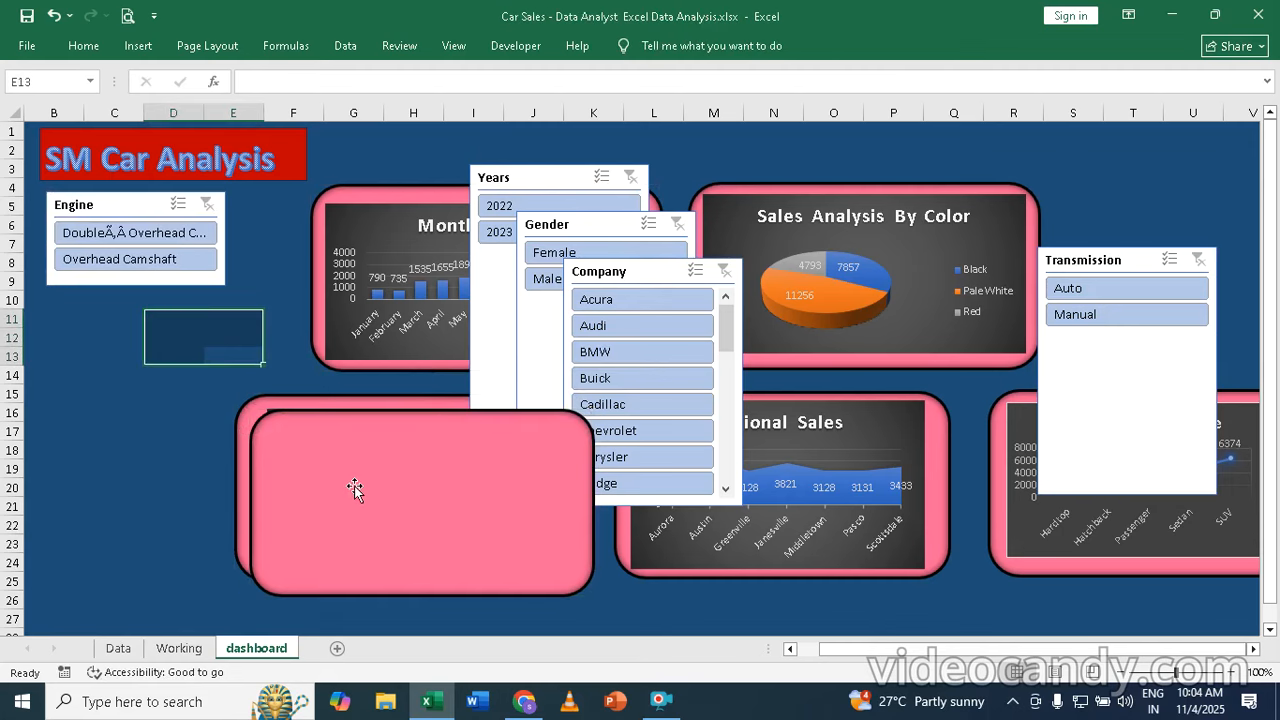
left_click(385, 490)
left_click_drag(385, 490, 160, 355)
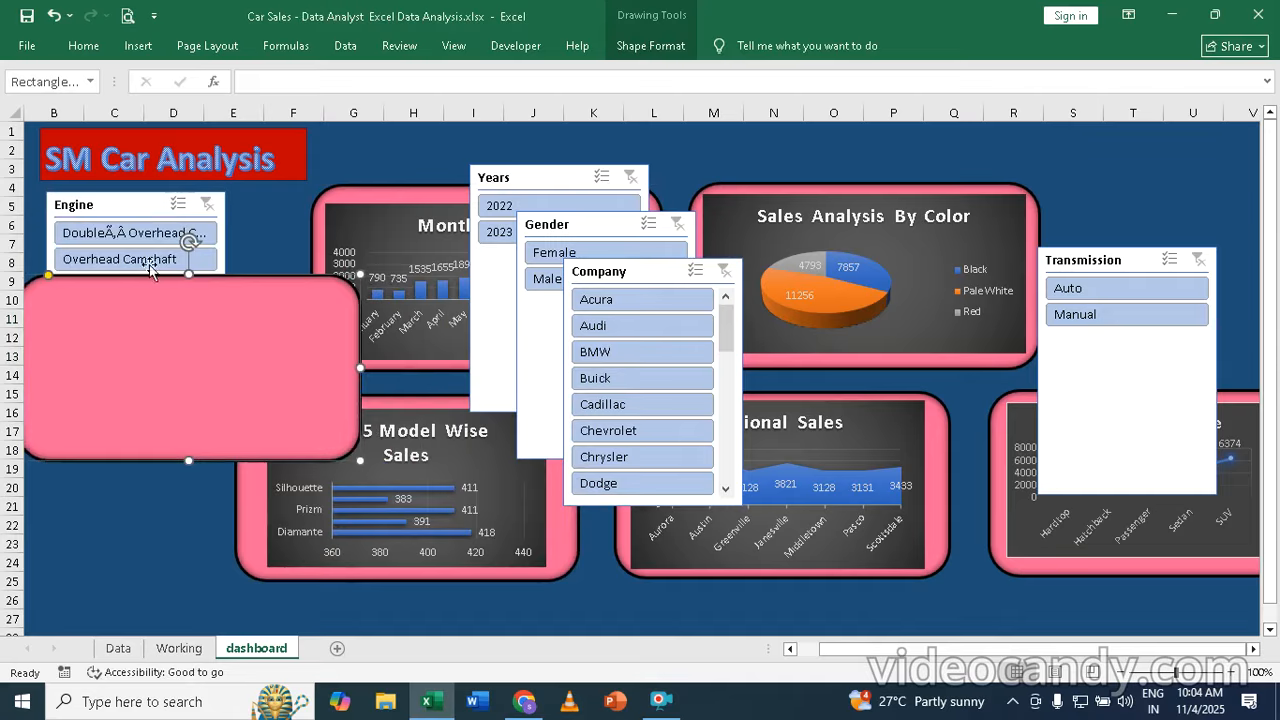
- Bring the Engine slicer in front of the duplicated pink frame
left_click(130, 206)
right_click(127, 200)
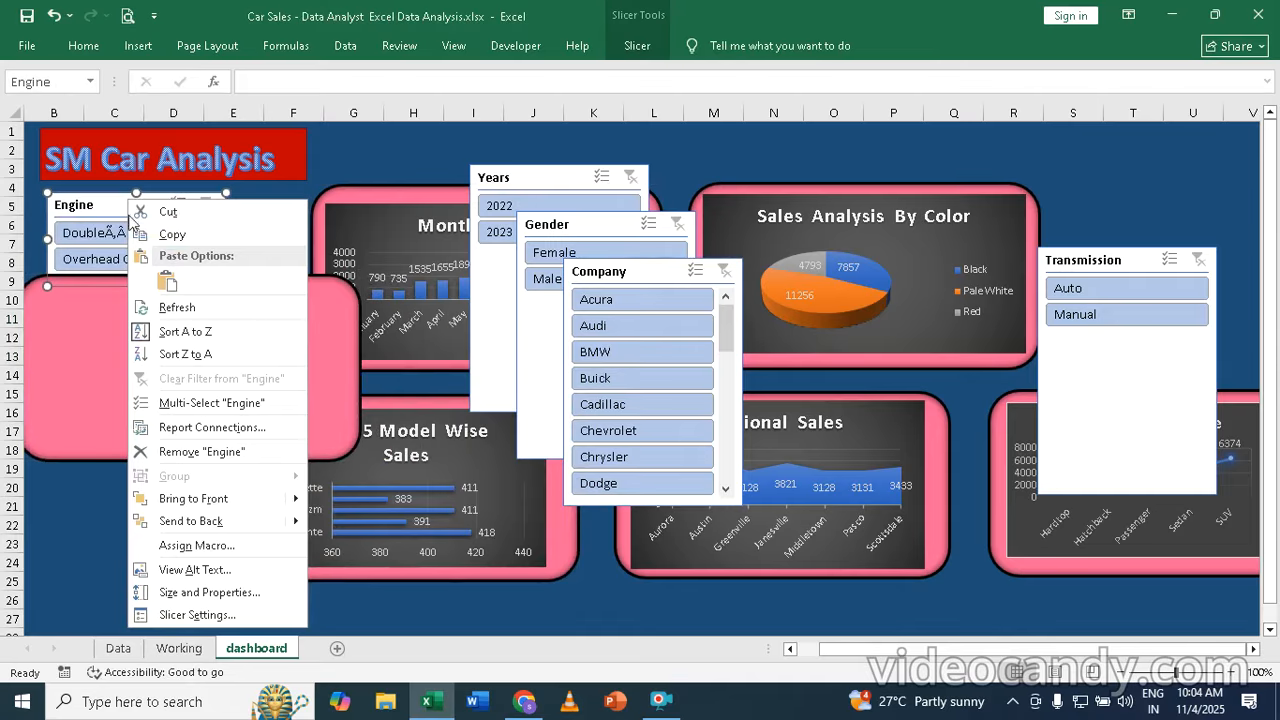
left_click(226, 504)
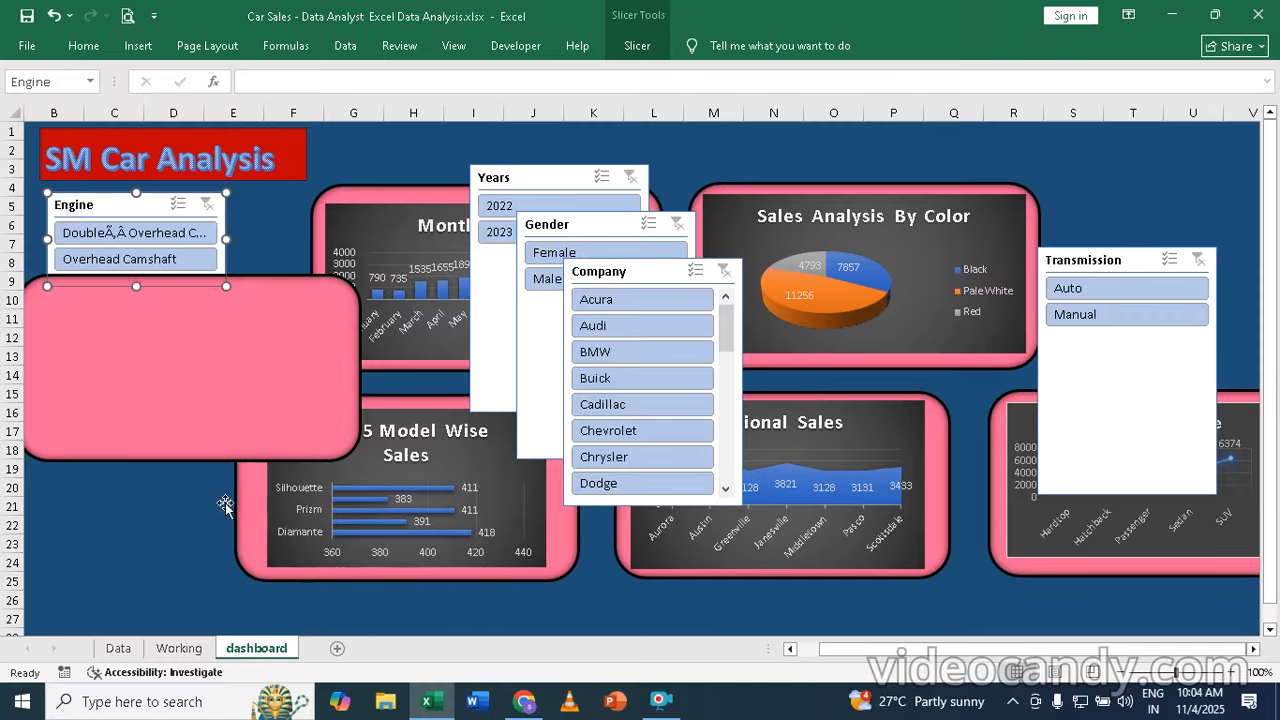
- Reshape the duplicated pink frame into a narrow vertical panel behind the Engine slicer, running from below the title banner to row 27
left_click(194, 354)
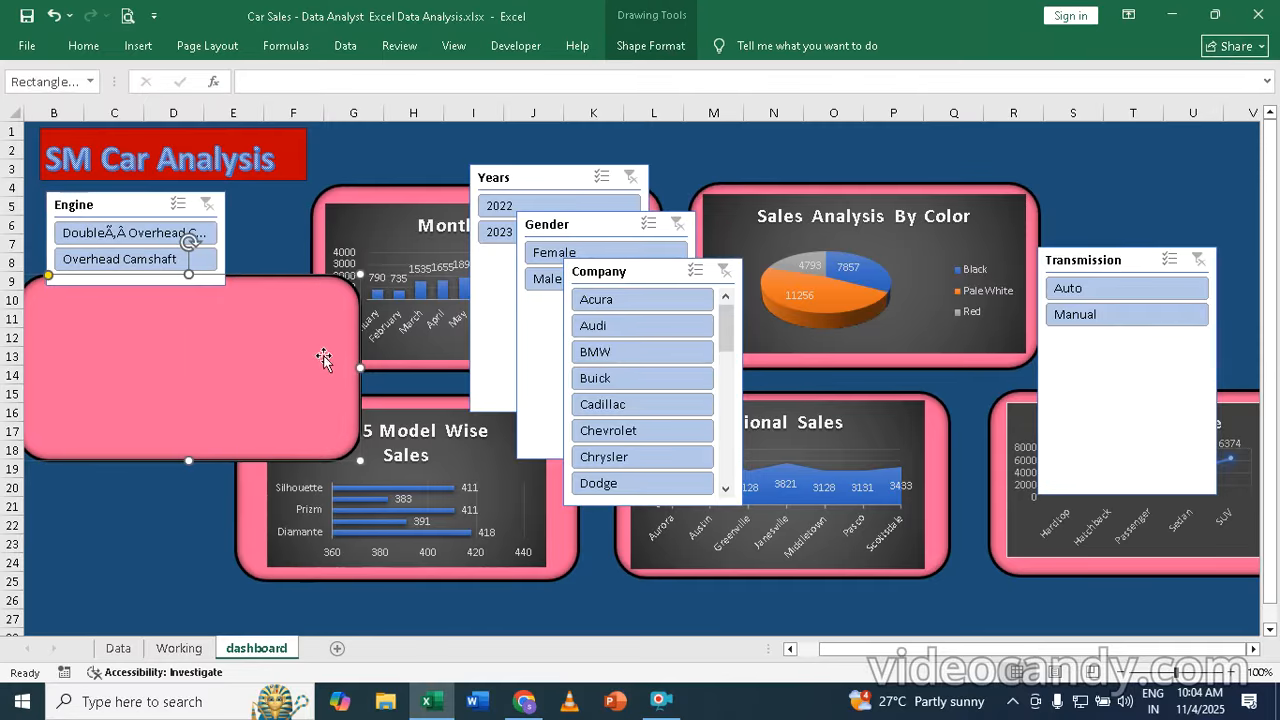
left_click_drag(357, 368, 218, 366)
left_click_drag(118, 327, 130, 278)
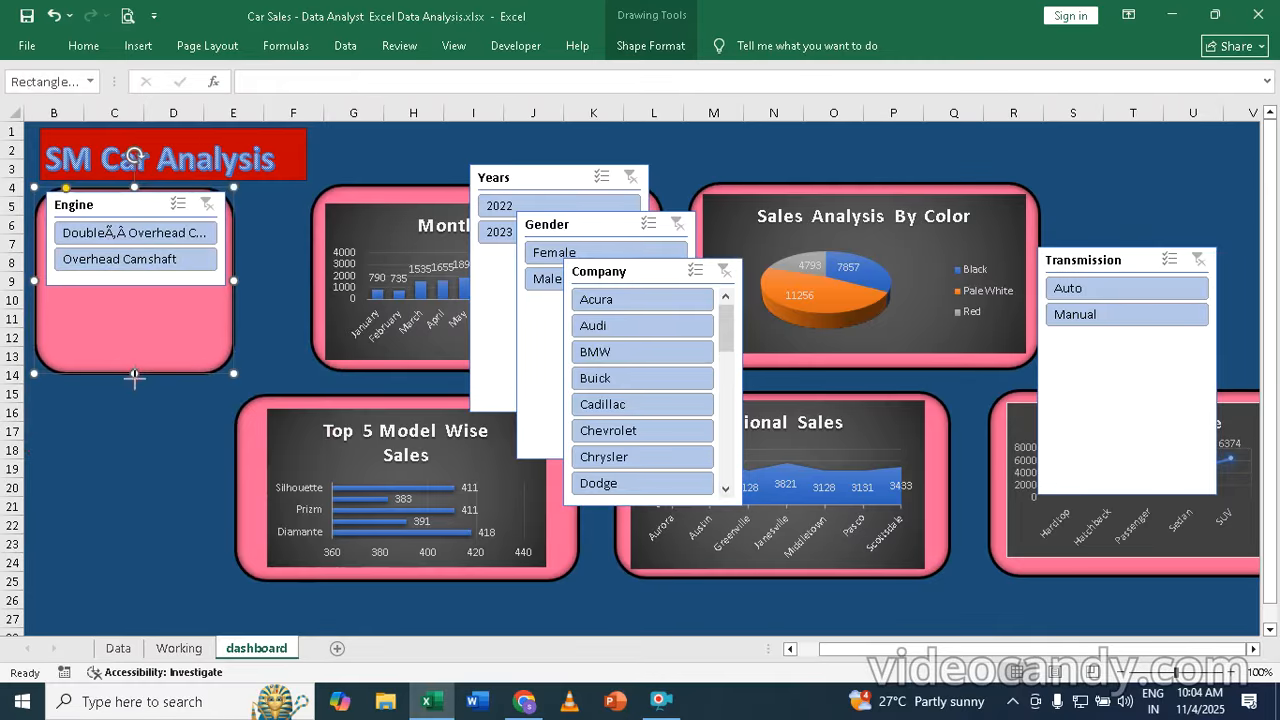
left_click_drag(134, 374, 134, 620)
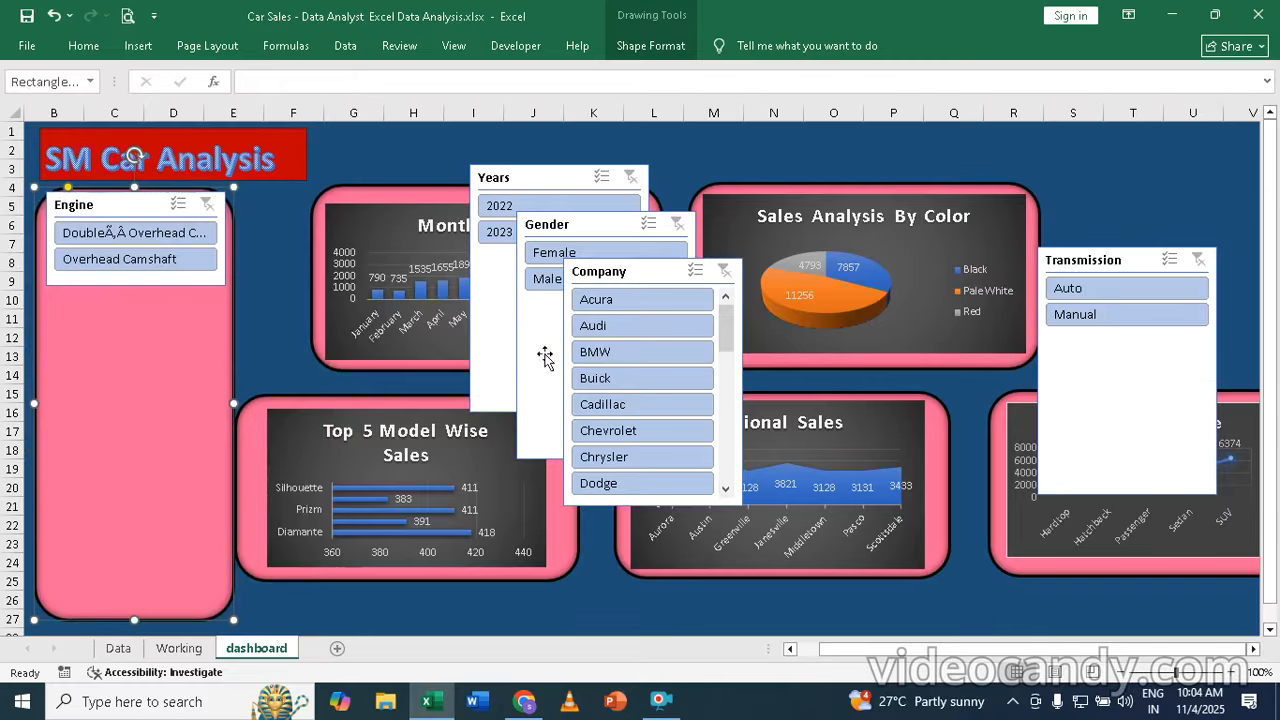
- Narrow the Engine slicer and centre it at the upper end of the vertical pink panel
mouse_move(134, 206)
left_mouse_down()
mouse_move(126, 226)
mouse_move(131, 211)
left_mouse_up()
left_click_drag(226, 250, 205, 251)
left_click_drag(99, 219, 110, 219)
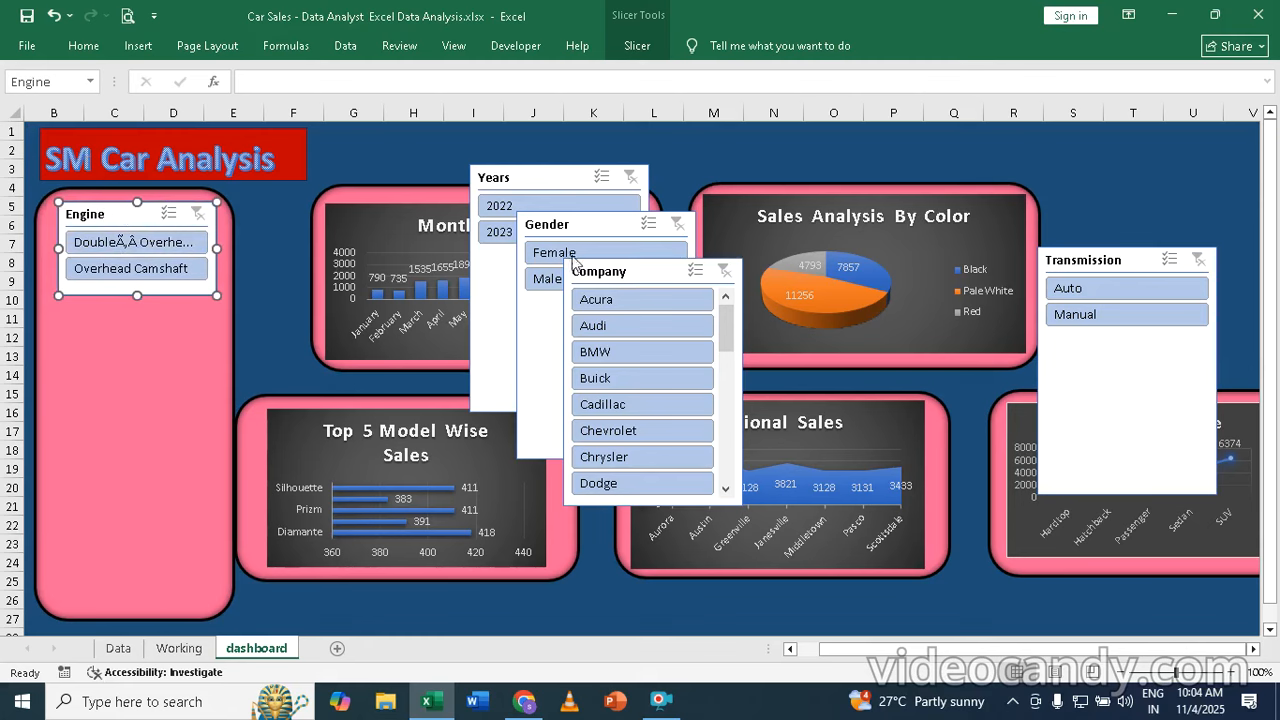
- Shorten and narrow the Transmission slicer, bring it to the front, and place it just below the Engine slicer in the pink panel
left_click(1135, 263)
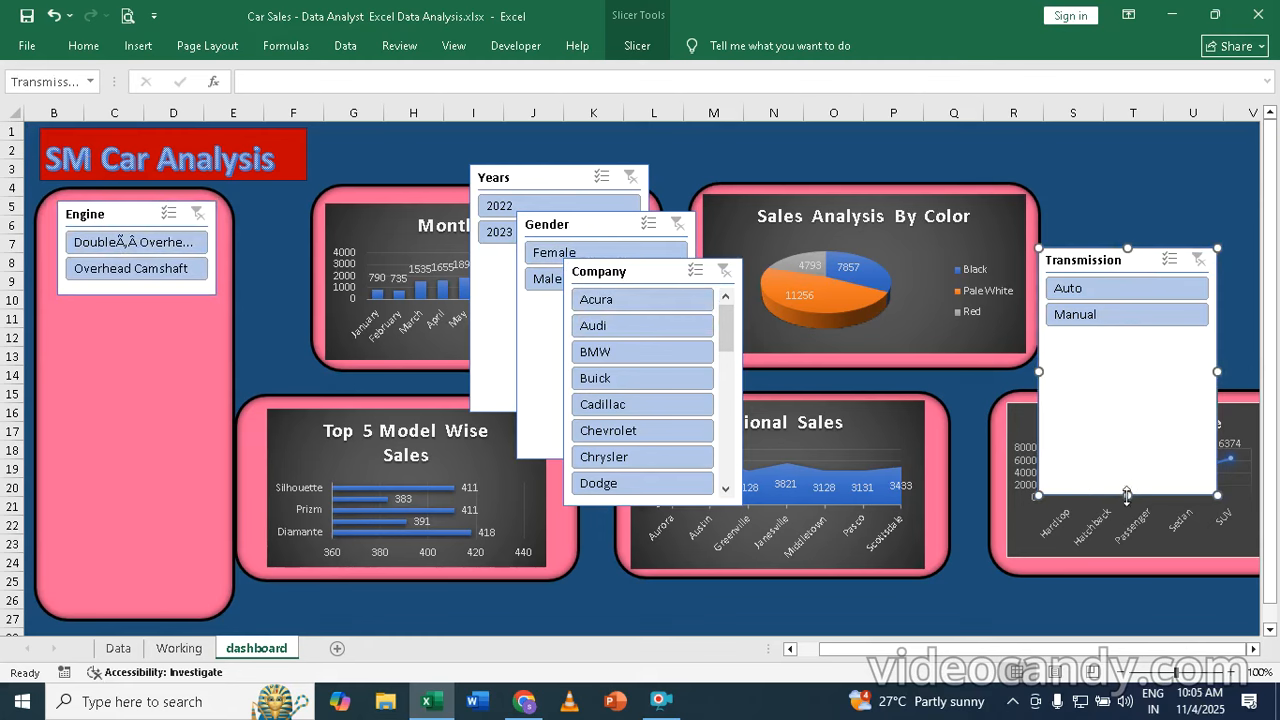
left_click_drag(1127, 494, 1120, 352)
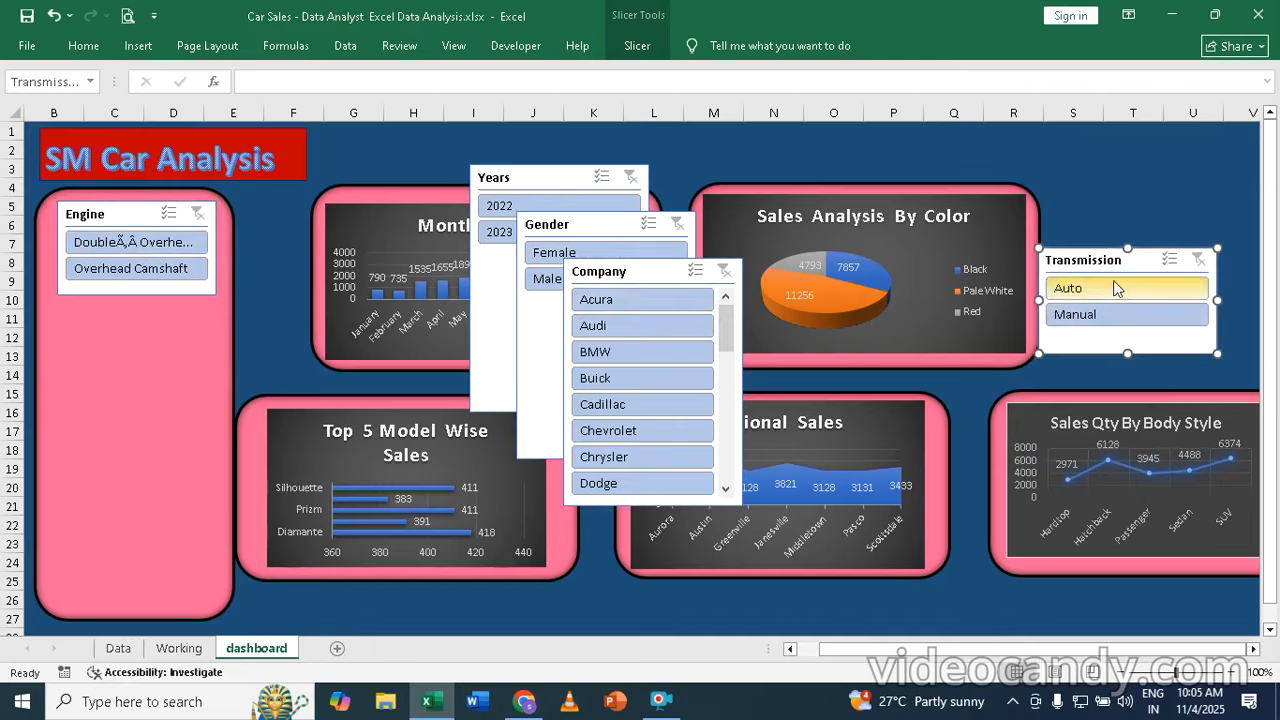
left_click_drag(1130, 260, 1018, 277)
right_click(990, 276)
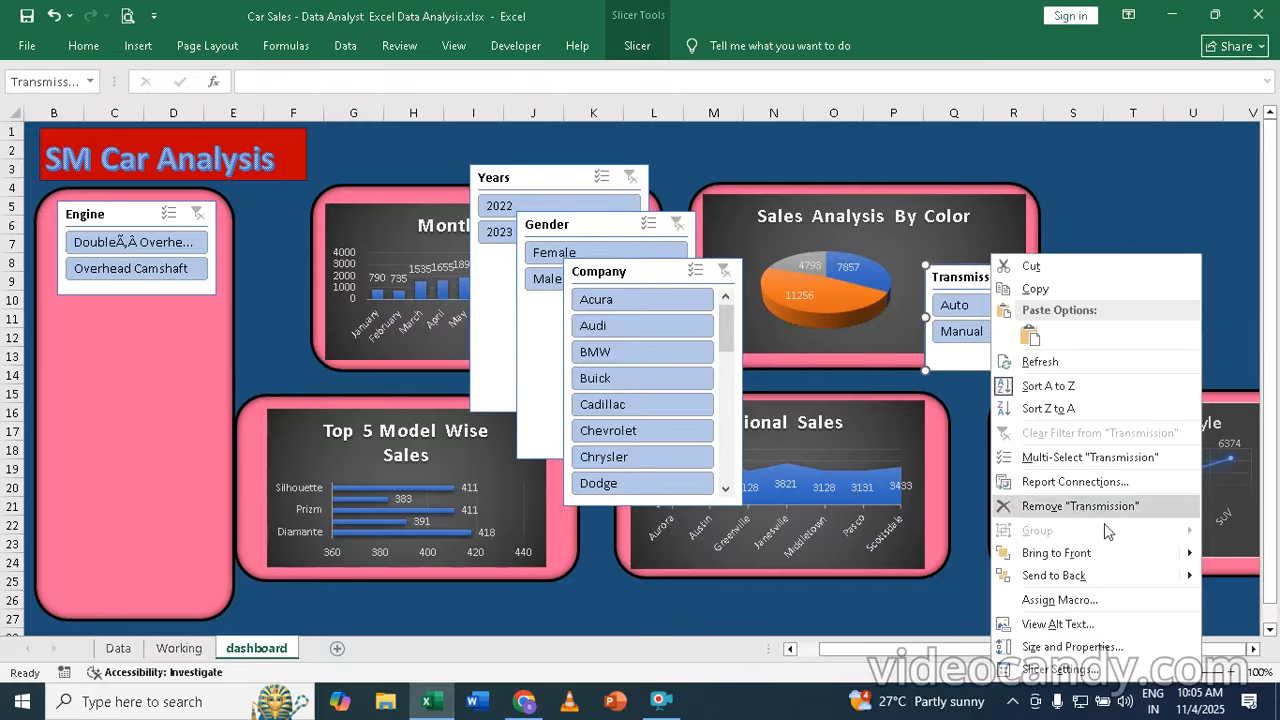
left_click(1038, 555)
left_click_drag(1002, 277, 110, 316)
left_click_drag(229, 361, 217, 361)
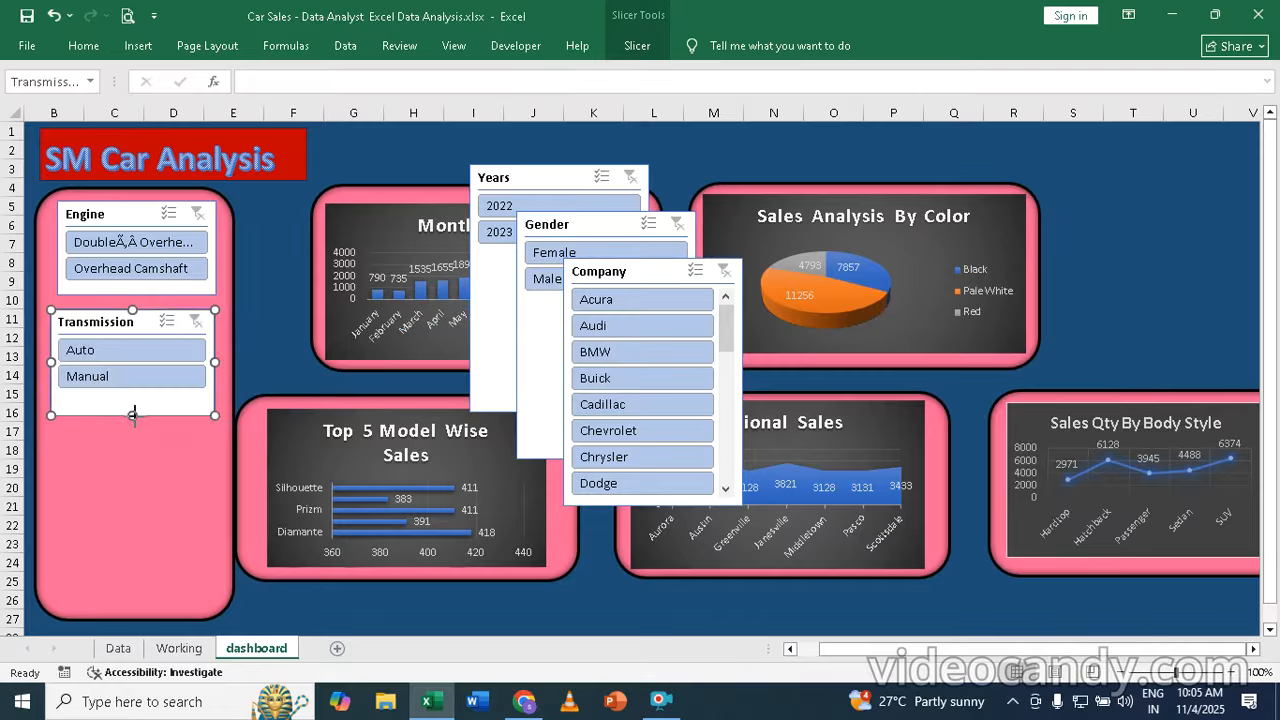
left_click_drag(133, 415, 133, 397)
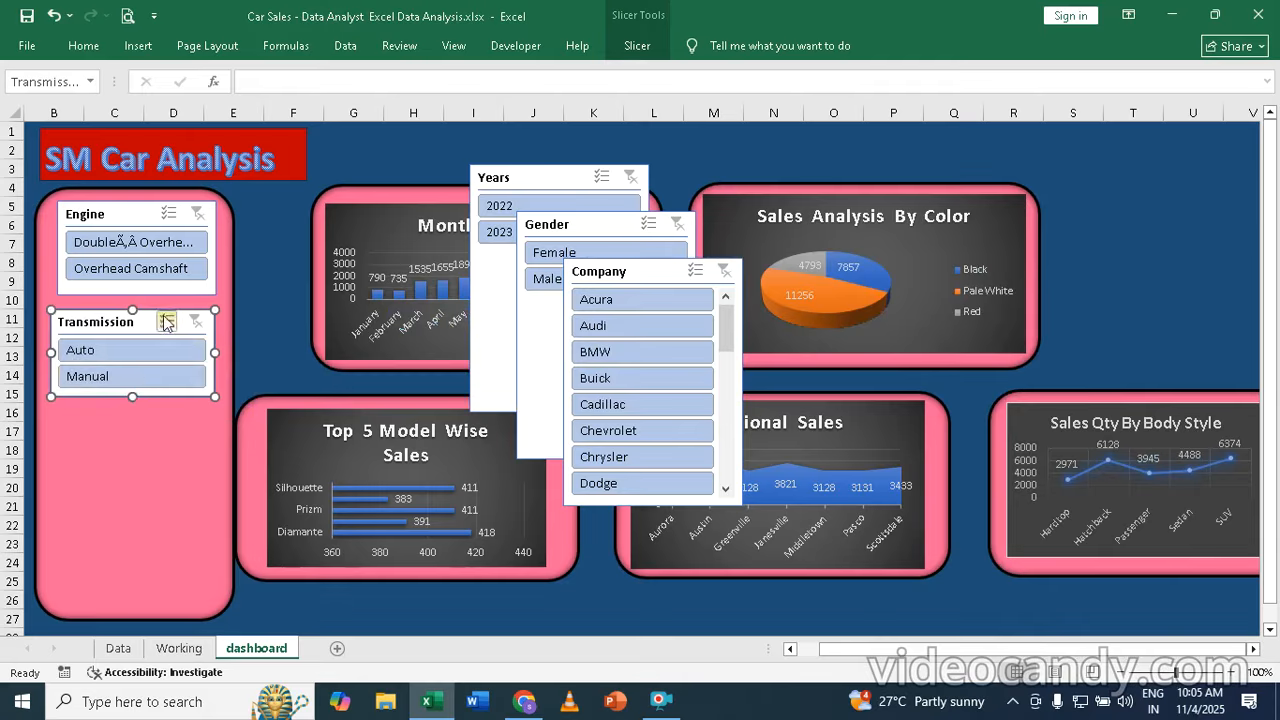
- Shorten and narrow the Years slicer, bring it to the front, and place it just below the Transmission slicer in the pink panel
left_click(548, 233)
left_click(505, 178)
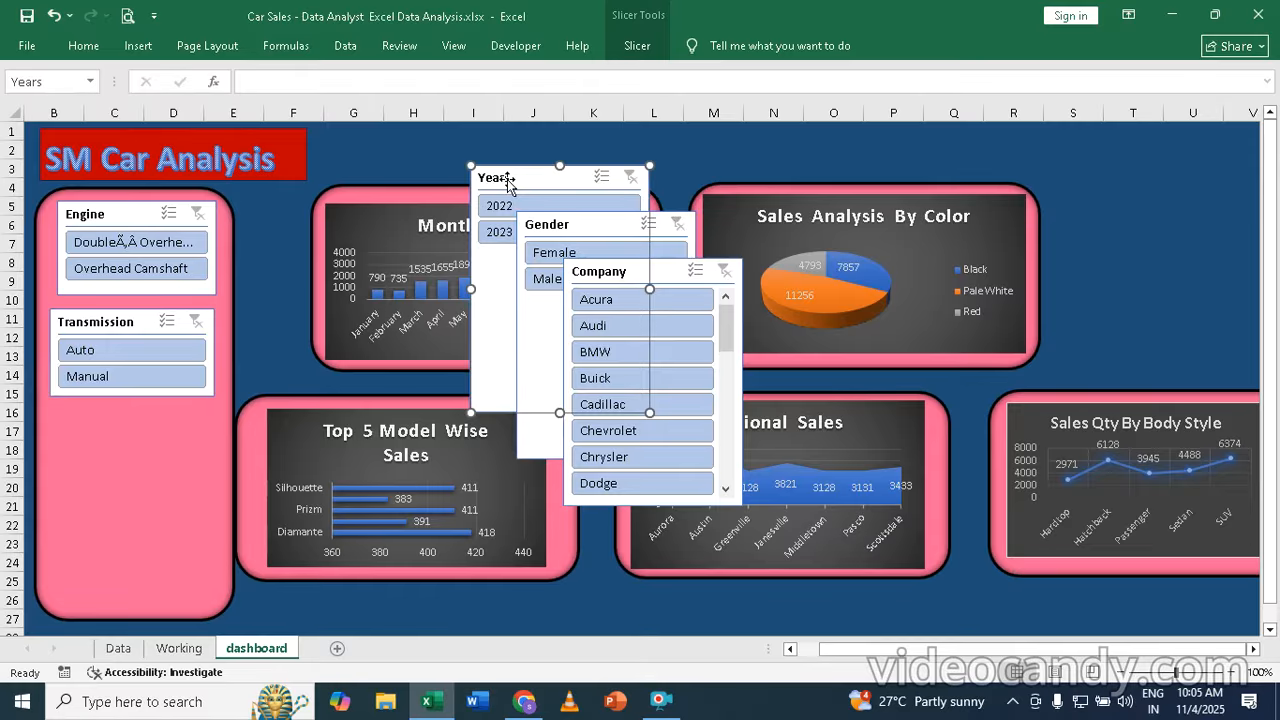
left_click_drag(562, 412, 560, 270)
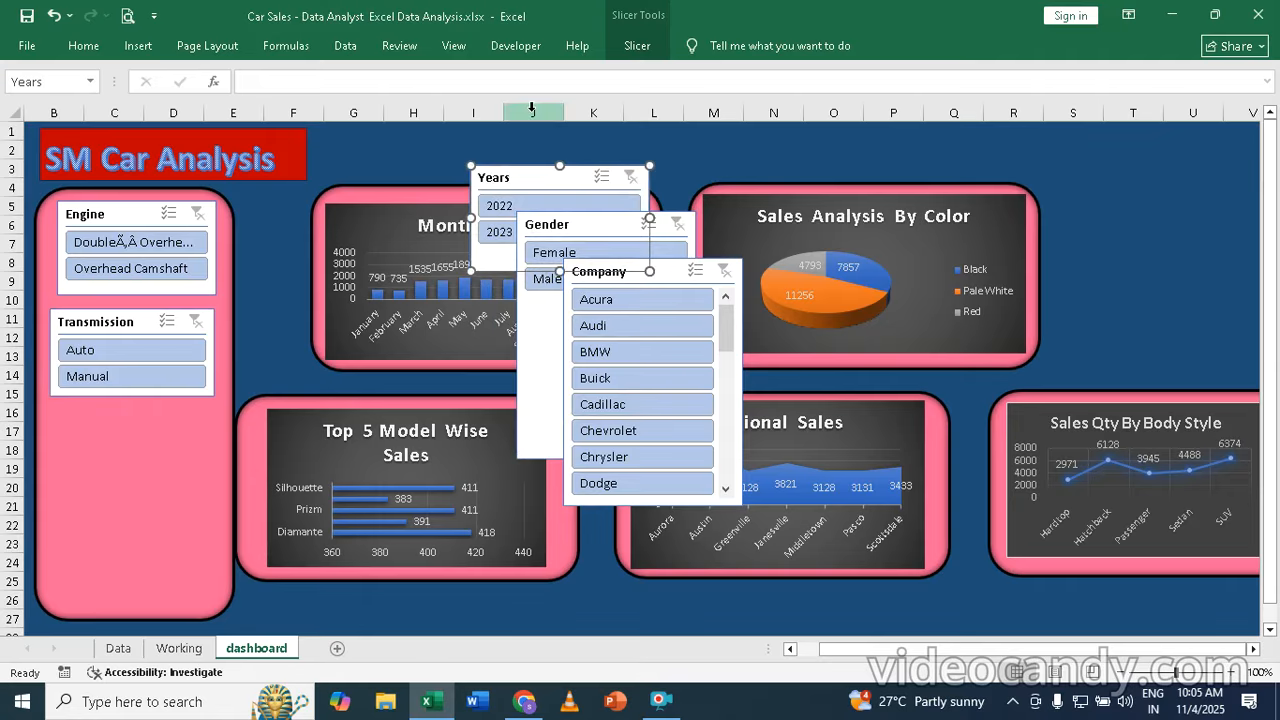
right_click(533, 174)
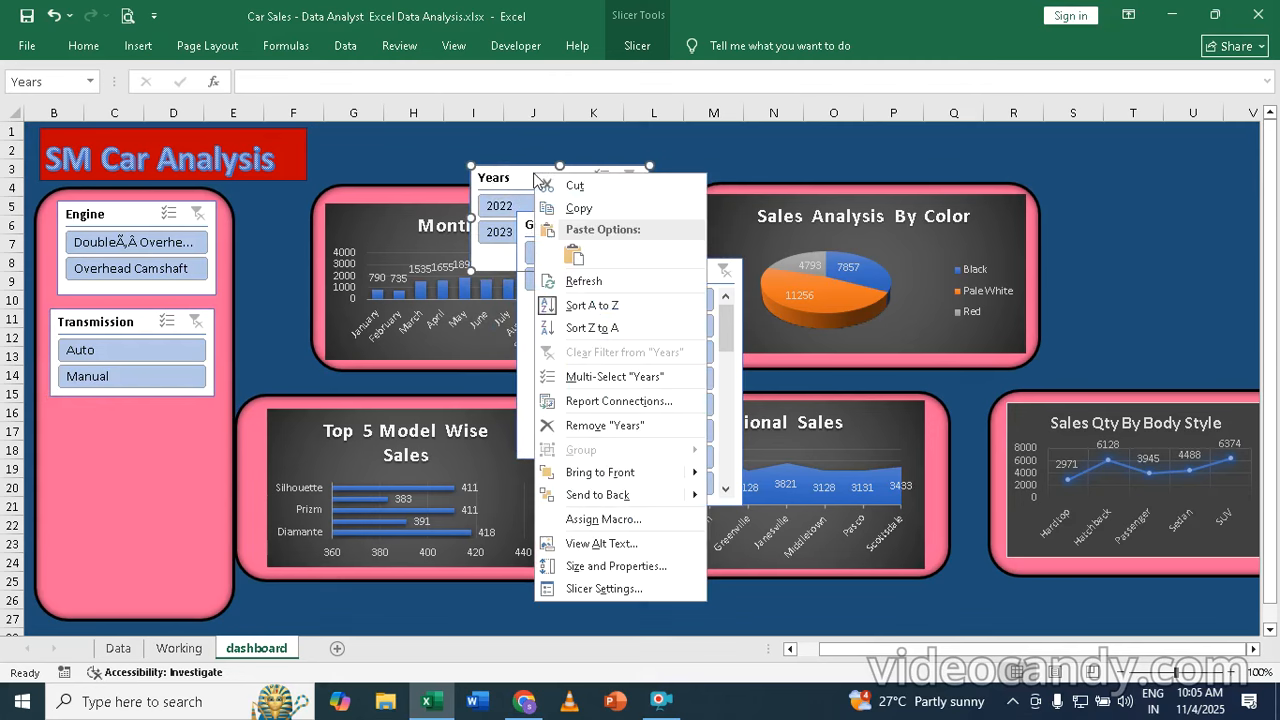
left_click(600, 472)
left_click_drag(515, 177, 89, 420)
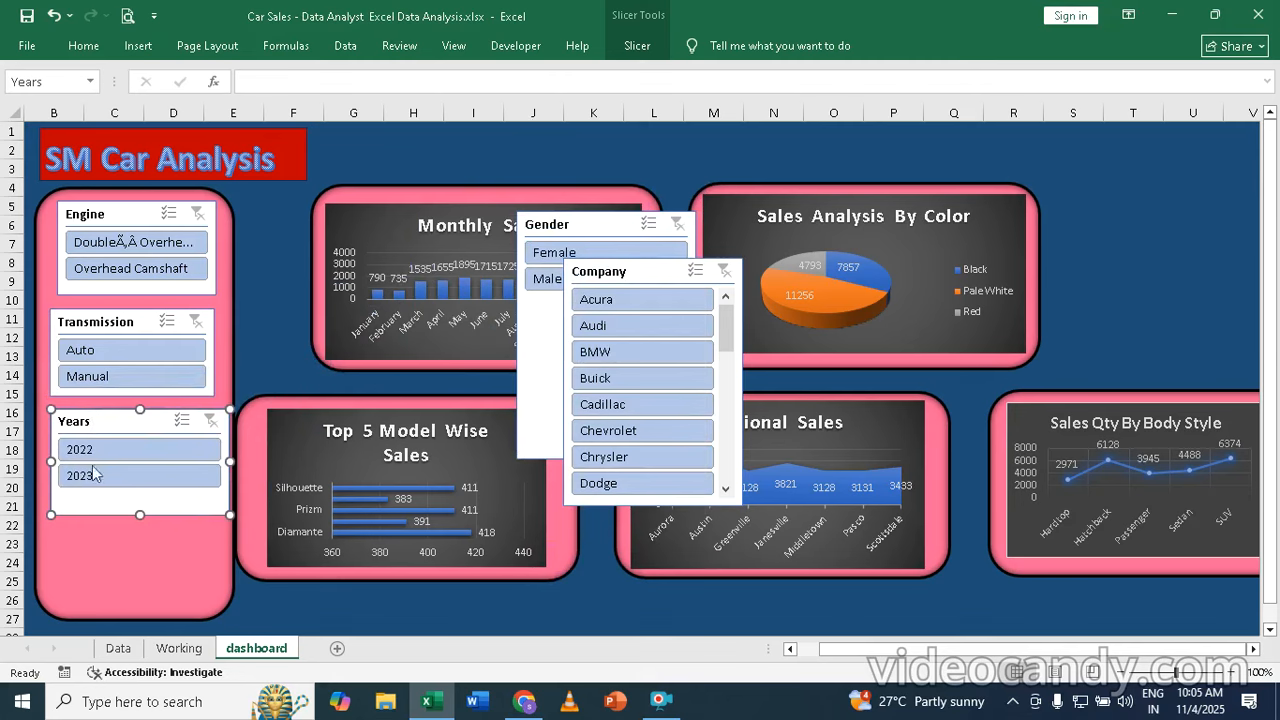
left_click_drag(140, 514, 140, 505)
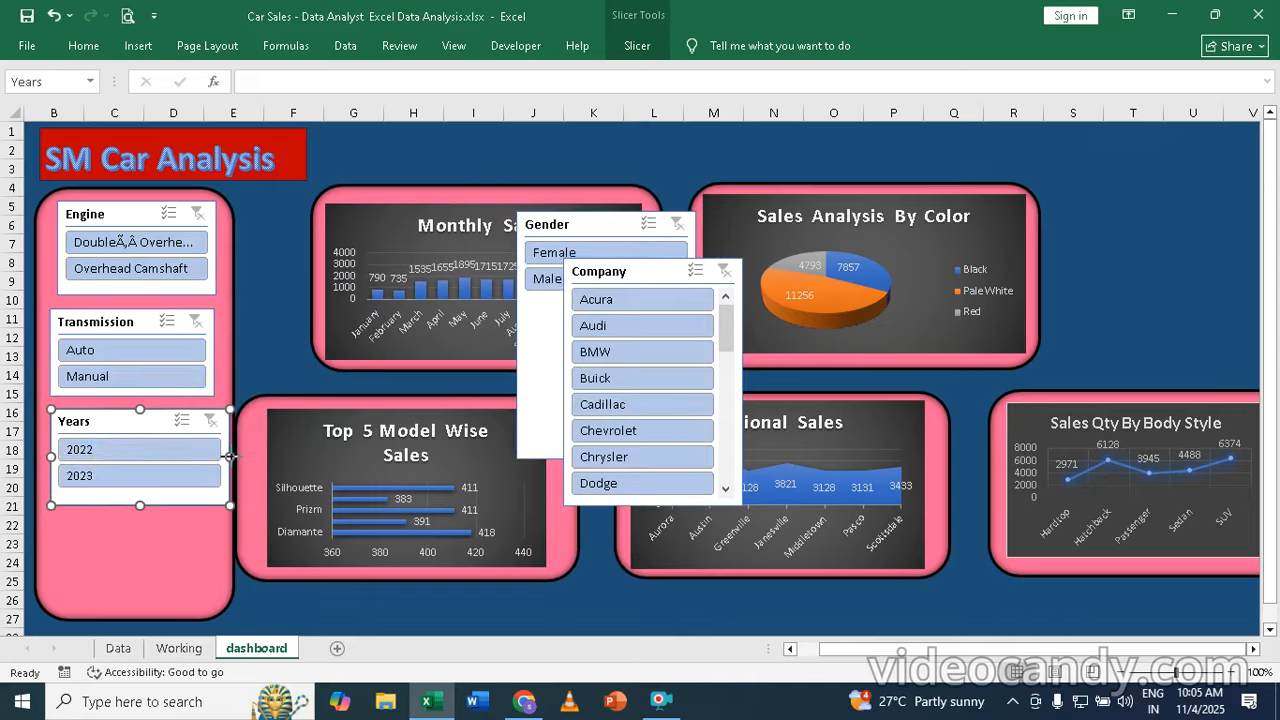
left_click_drag(229, 456, 215, 458)
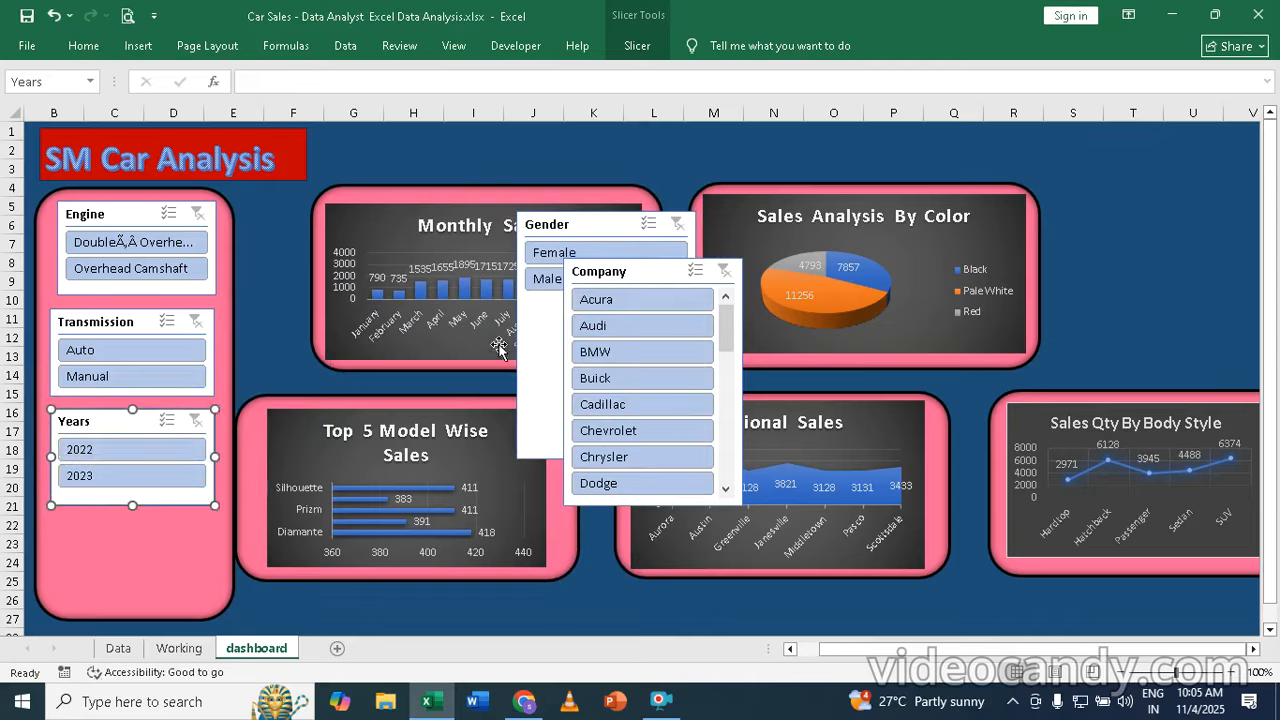
- Shorten and narrow the Gender slicer, bring it to the front, and place it just below the Years slicer in the pink panel
left_click(557, 229)
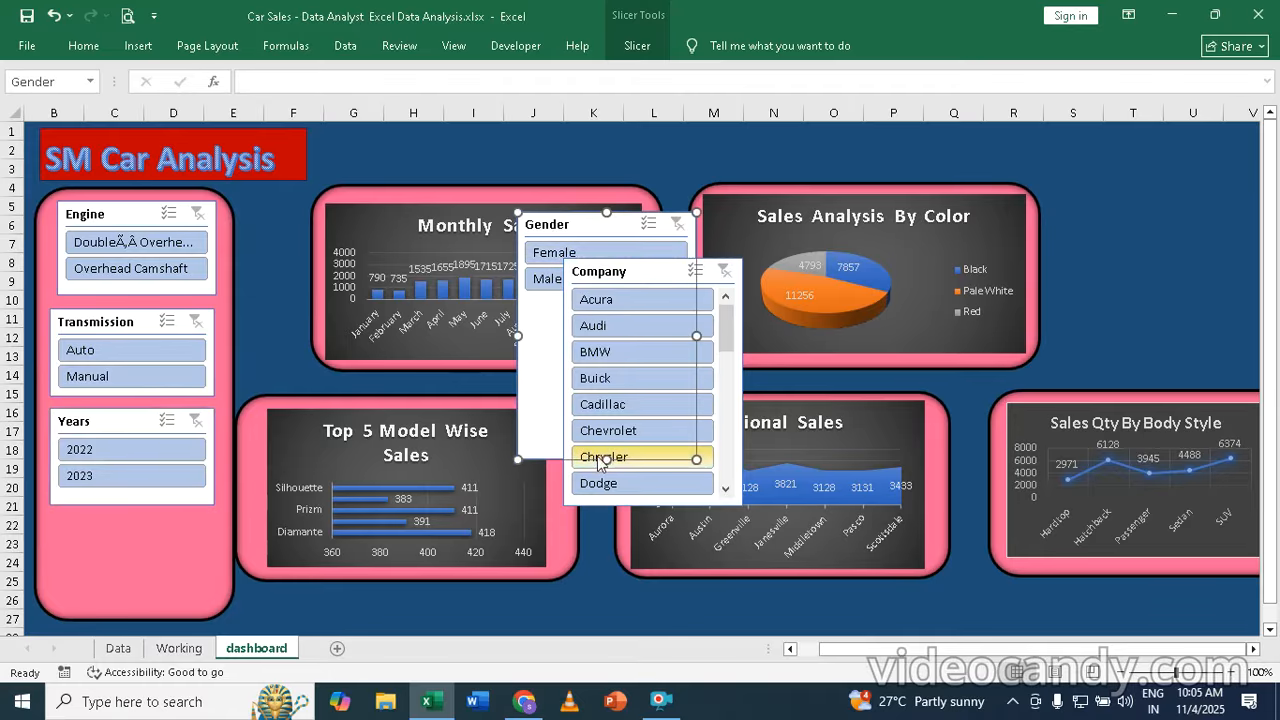
left_click_drag(606, 459, 593, 305)
right_click(565, 225)
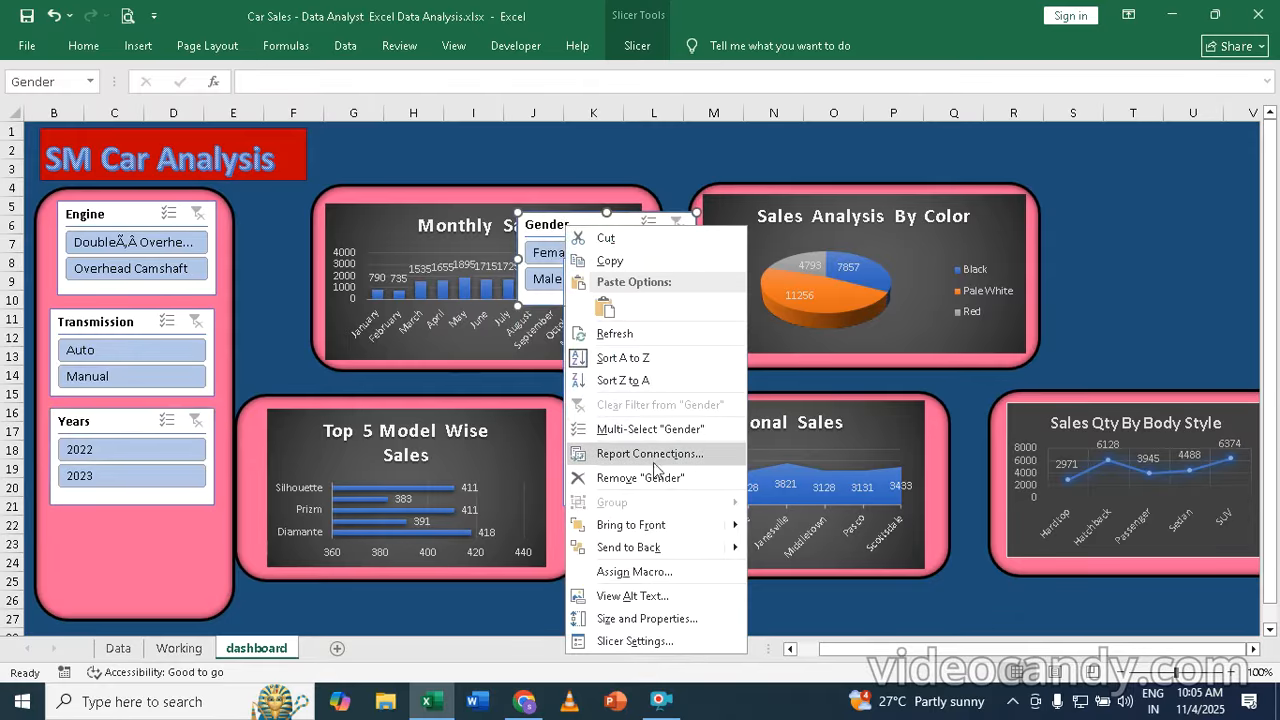
key("Escape")
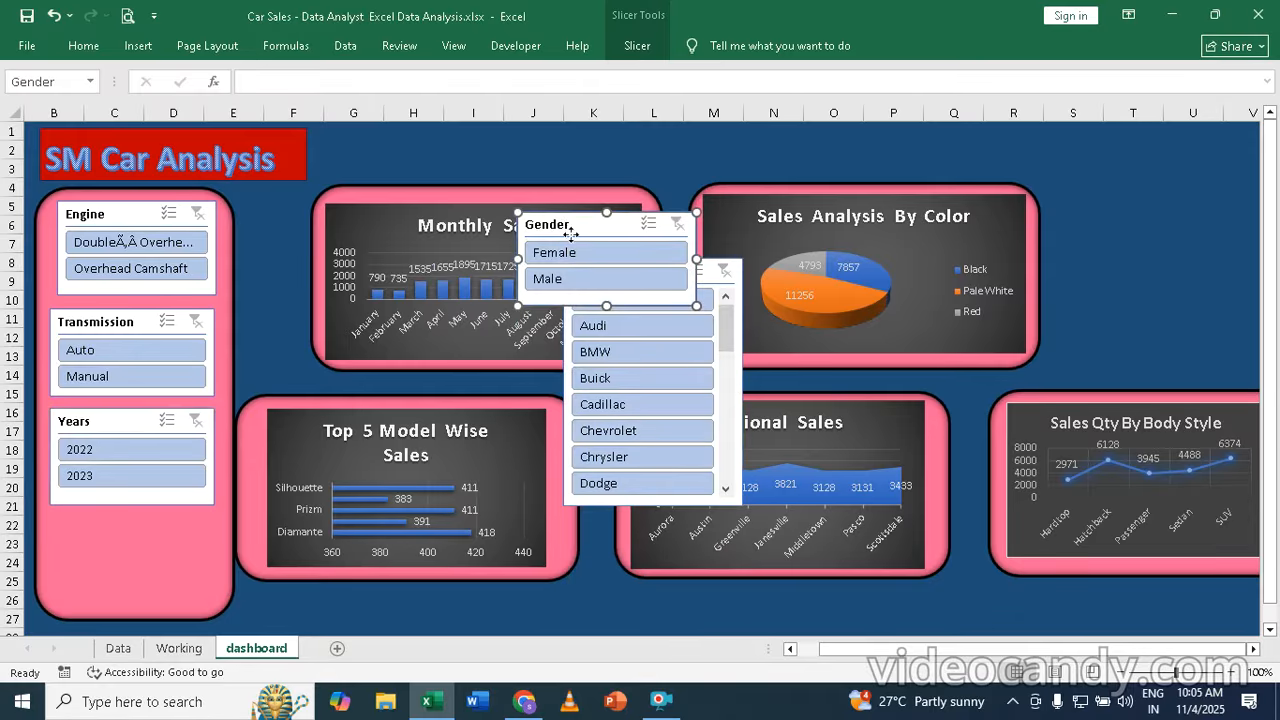
left_click_drag(570, 234, 142, 531)
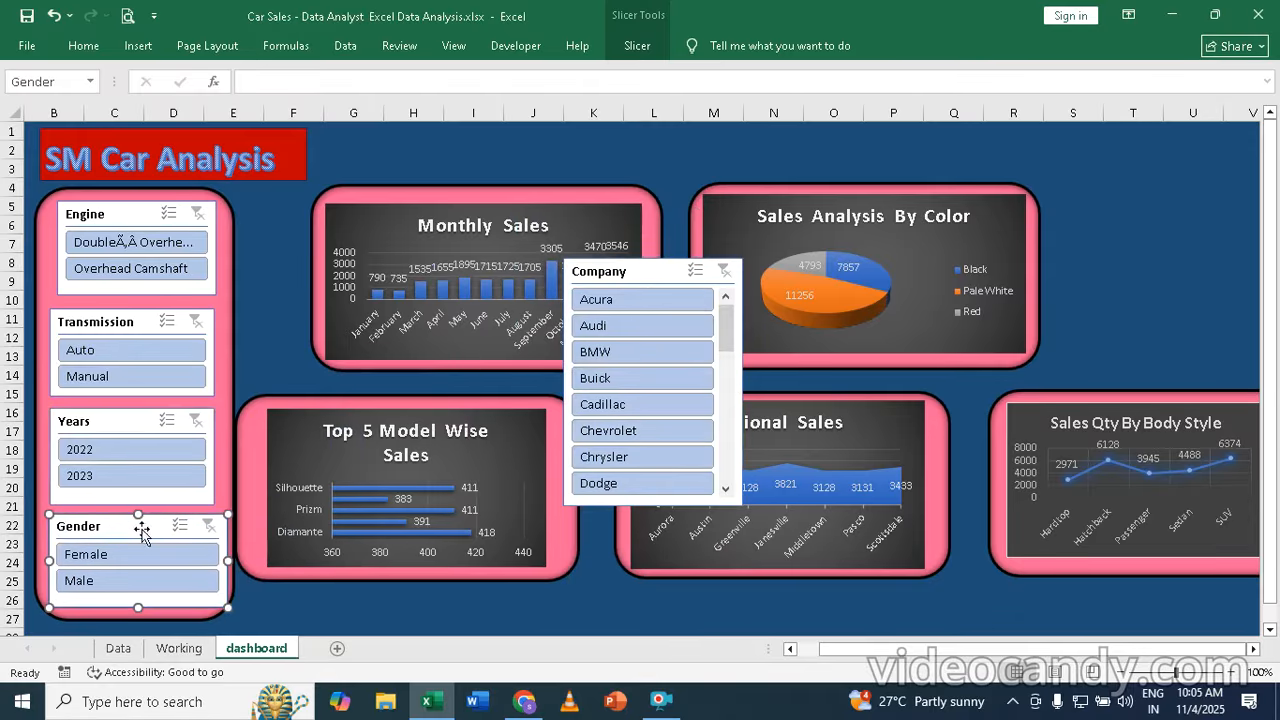
mouse_move(228, 561)
left_mouse_down()
mouse_move(203, 563)
mouse_move(214, 563)
left_mouse_up()
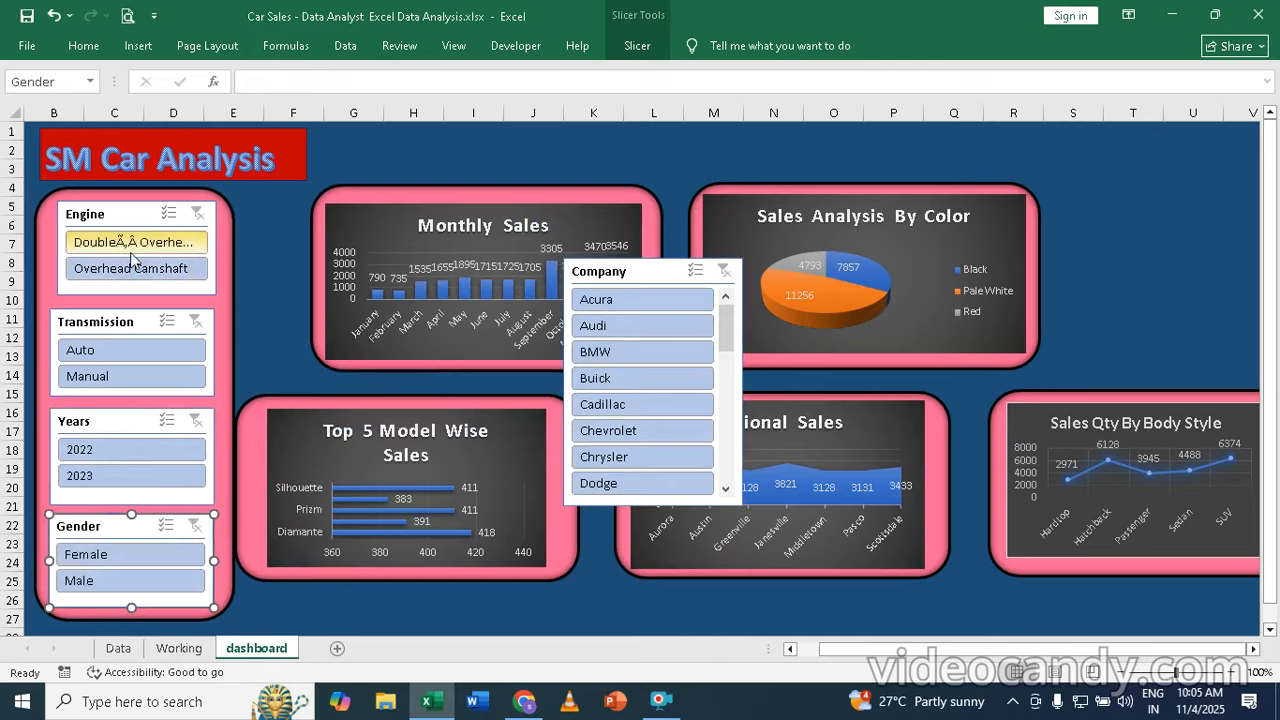
- Apply the orange Dark slicer style to the Engine slicer
left_click(114, 218)
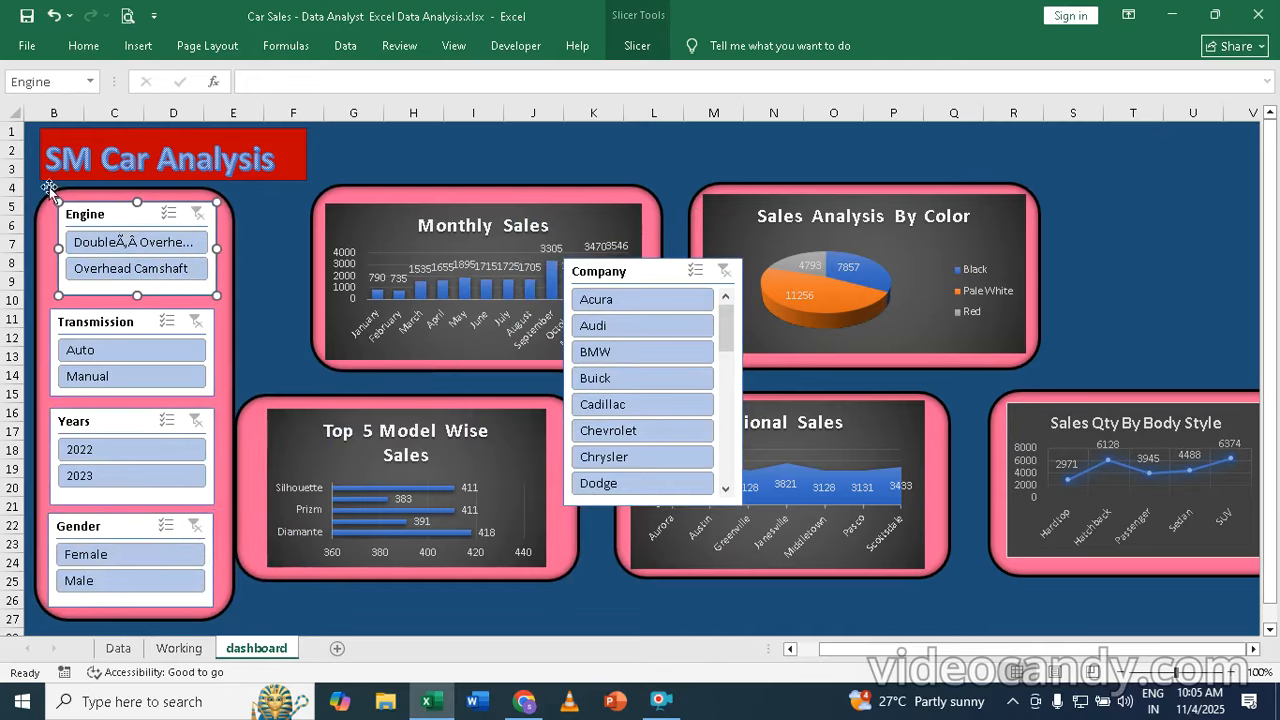
left_click(636, 46)
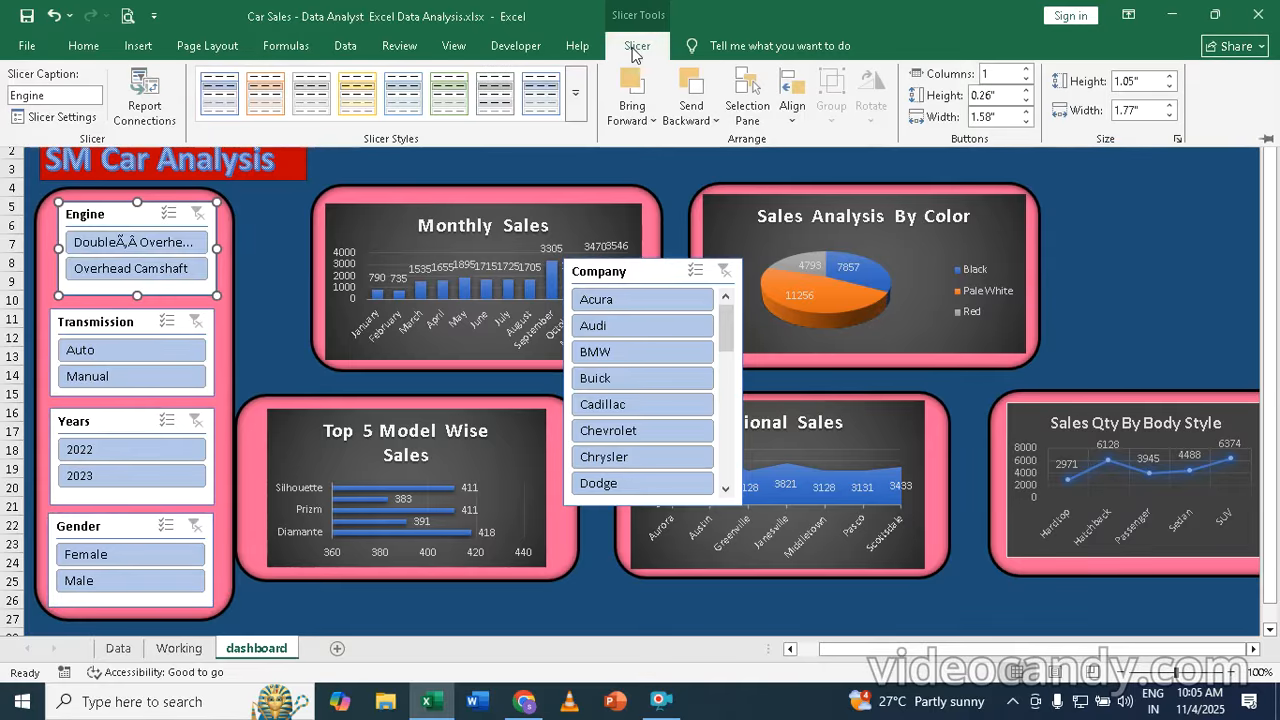
left_click(576, 113)
left_click(265, 184)
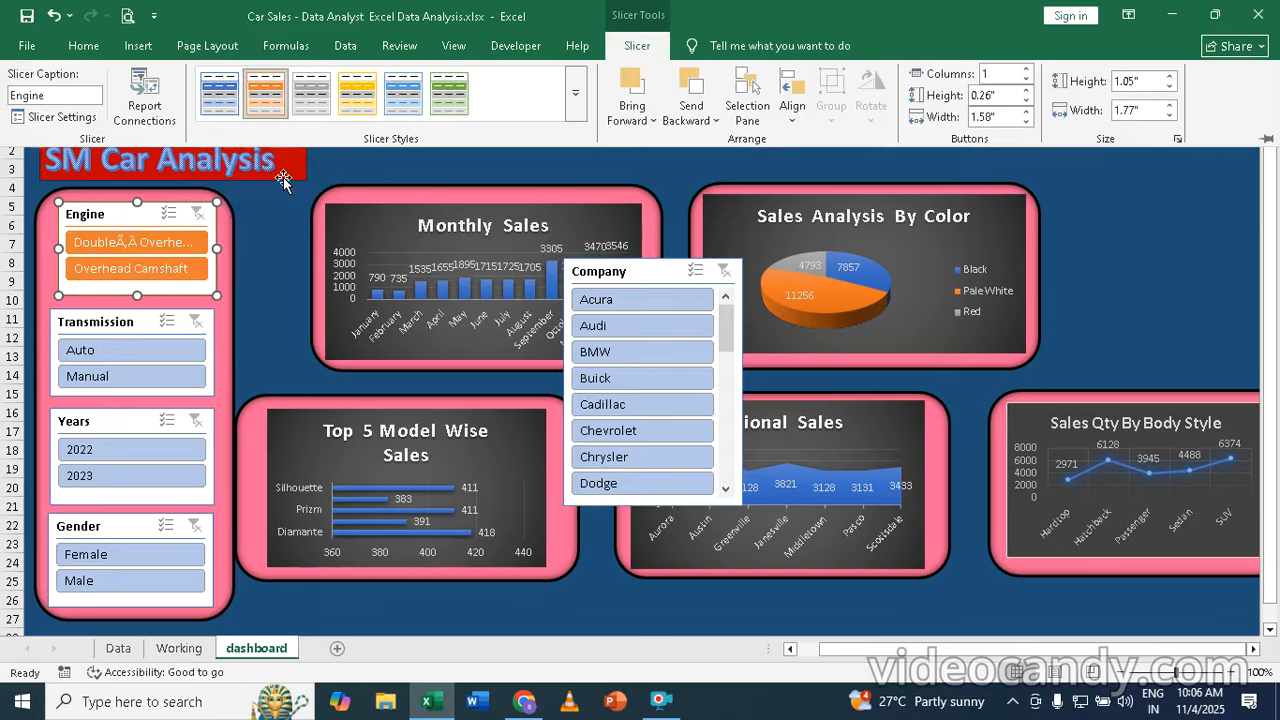
- Apply the green Dark slicer style to the Transmission slicer
left_click(107, 322)
left_click(96, 328)
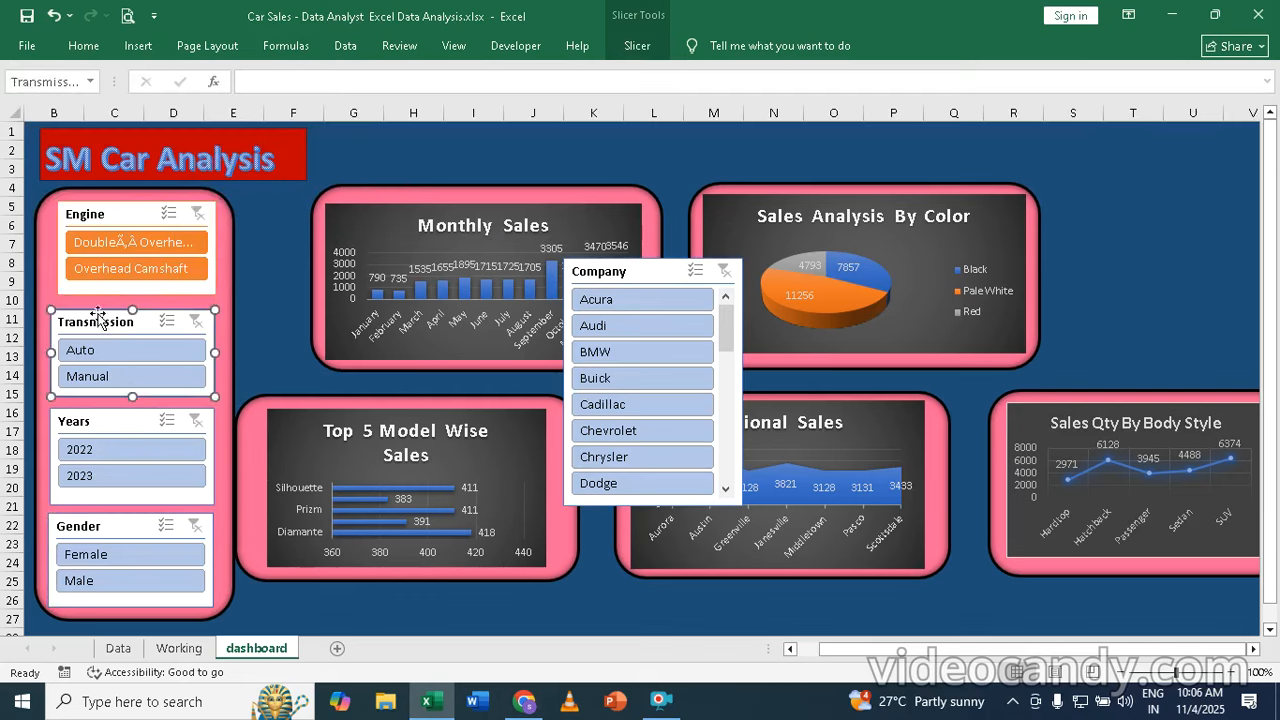
left_click(638, 47)
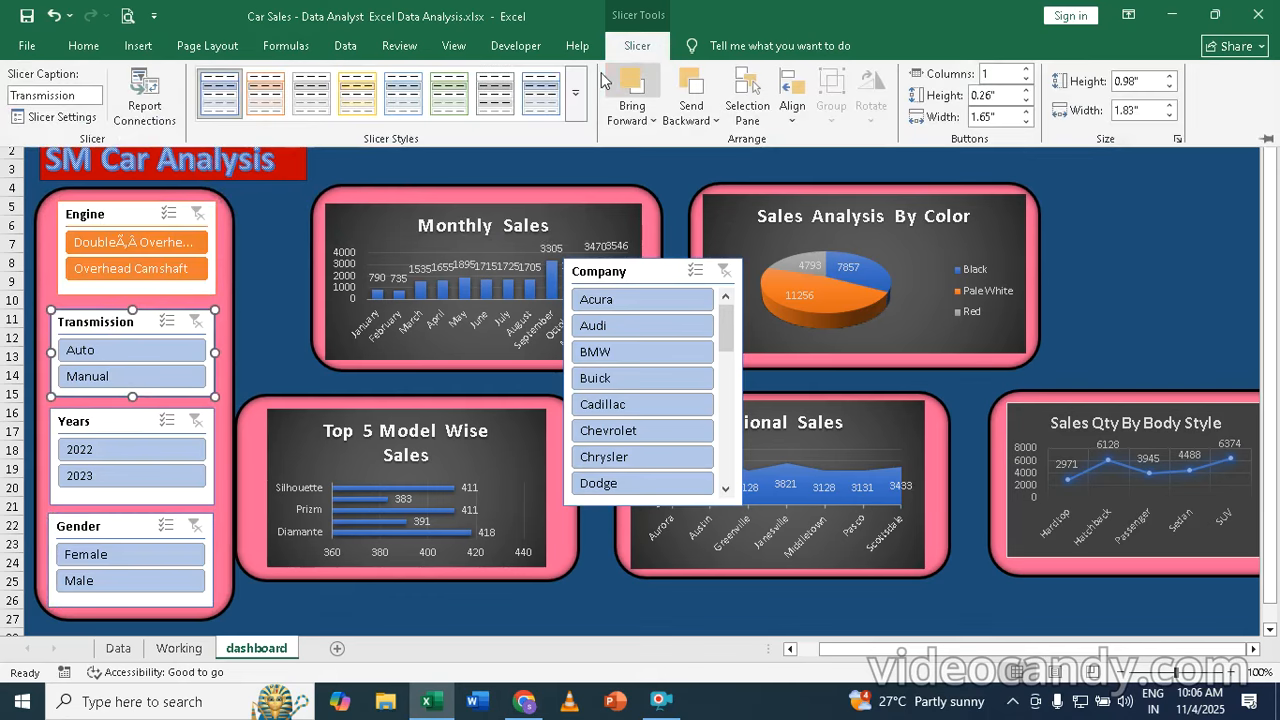
left_click(575, 92)
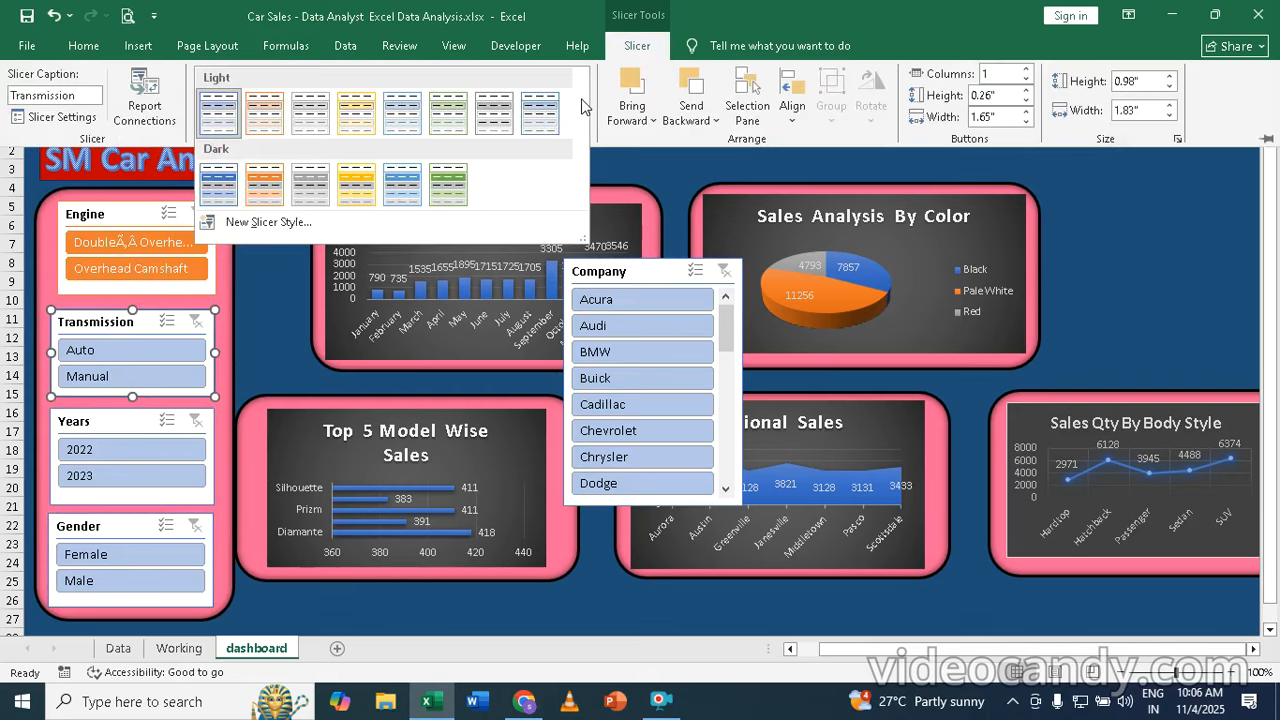
left_click(452, 190)
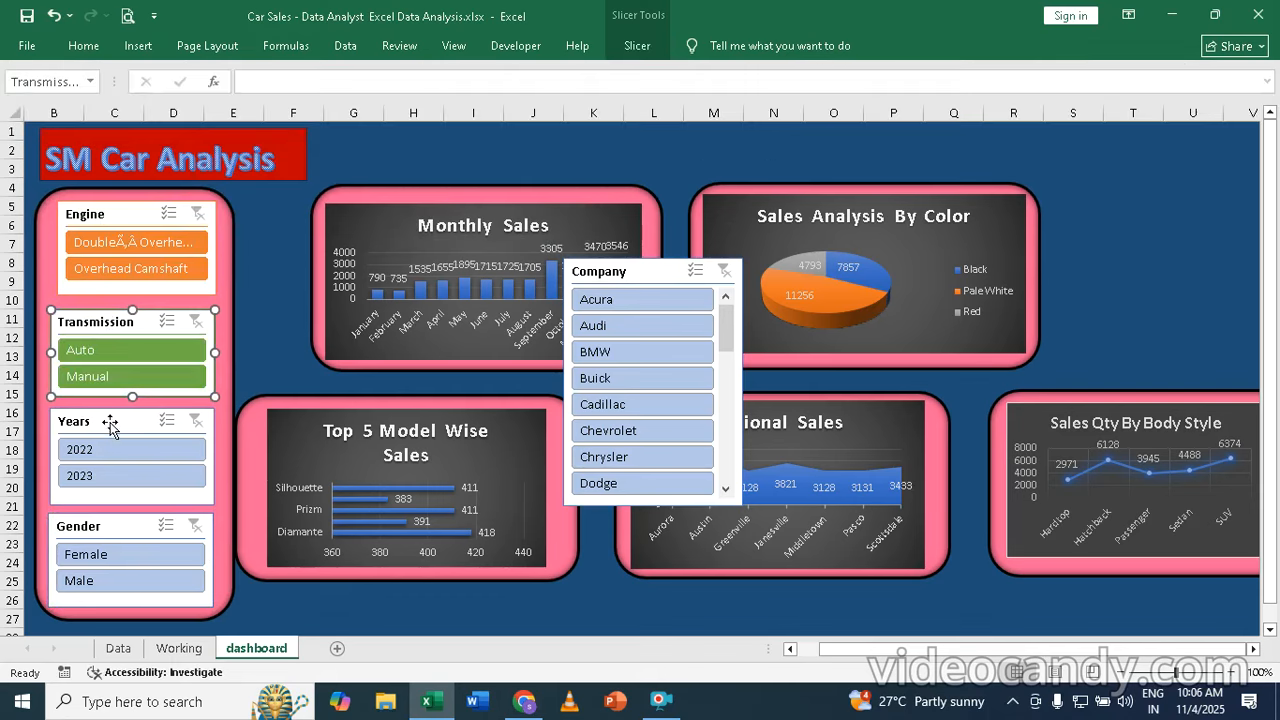
- Apply the orange Dark slicer style to the Years slicer
left_click(112, 418)
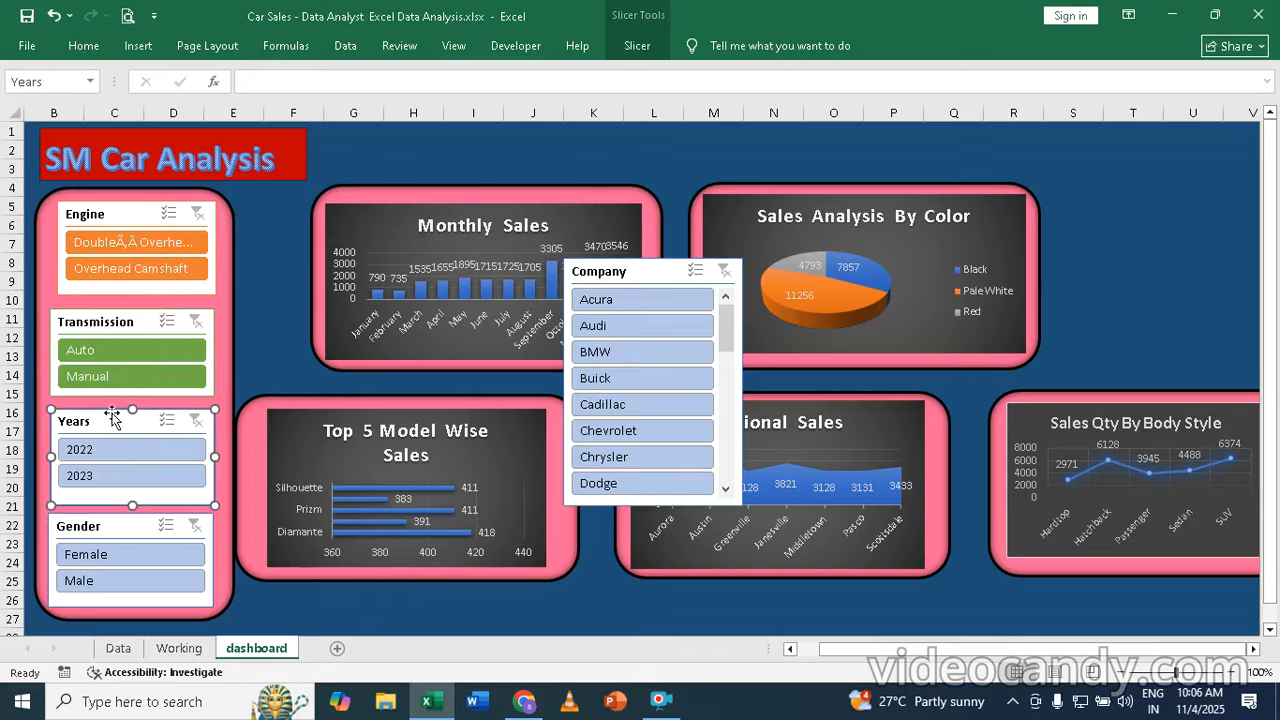
left_click(638, 45)
left_click(576, 100)
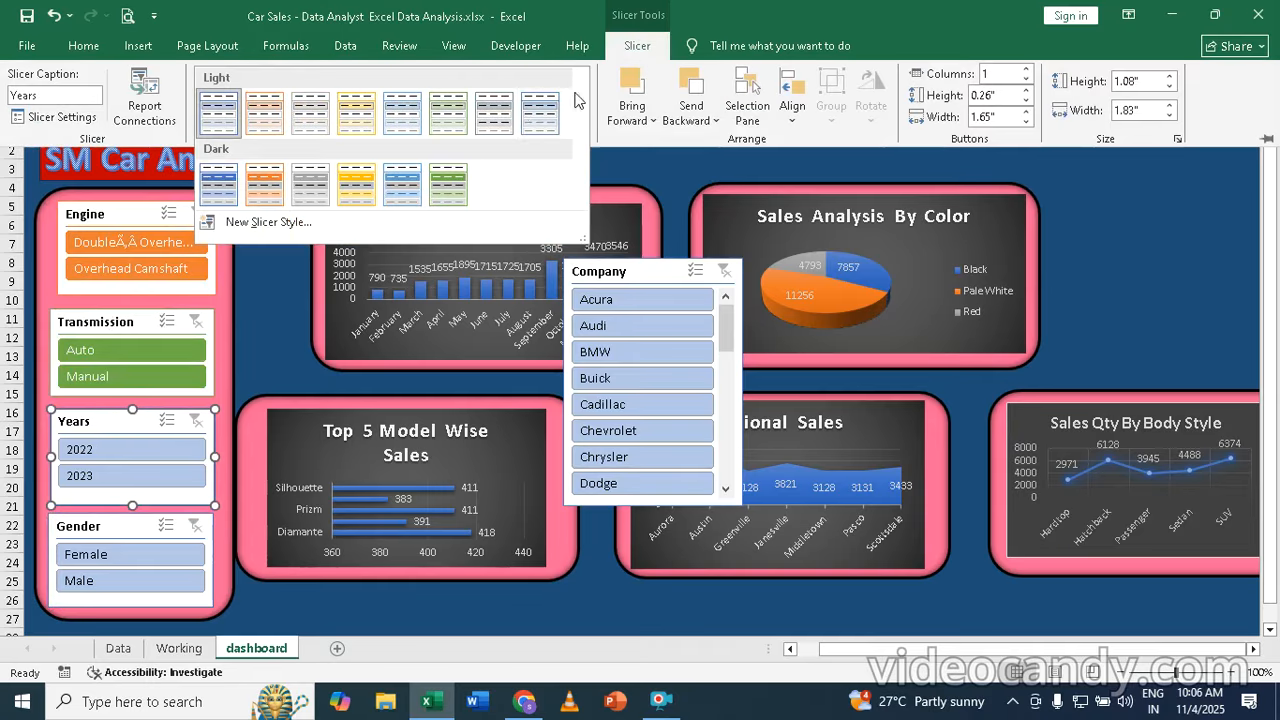
left_click(274, 182)
- Apply the green Dark slicer style to the Gender slicer
left_click(72, 533)
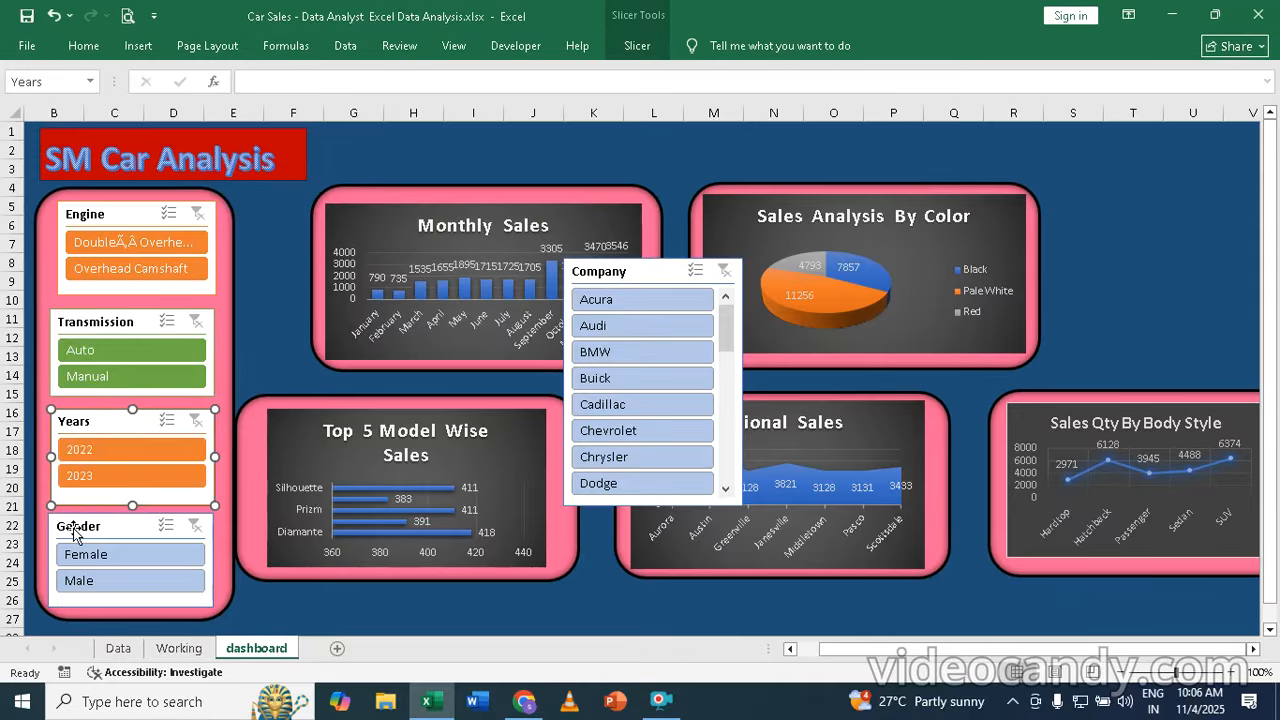
left_click(72, 533)
left_click(640, 47)
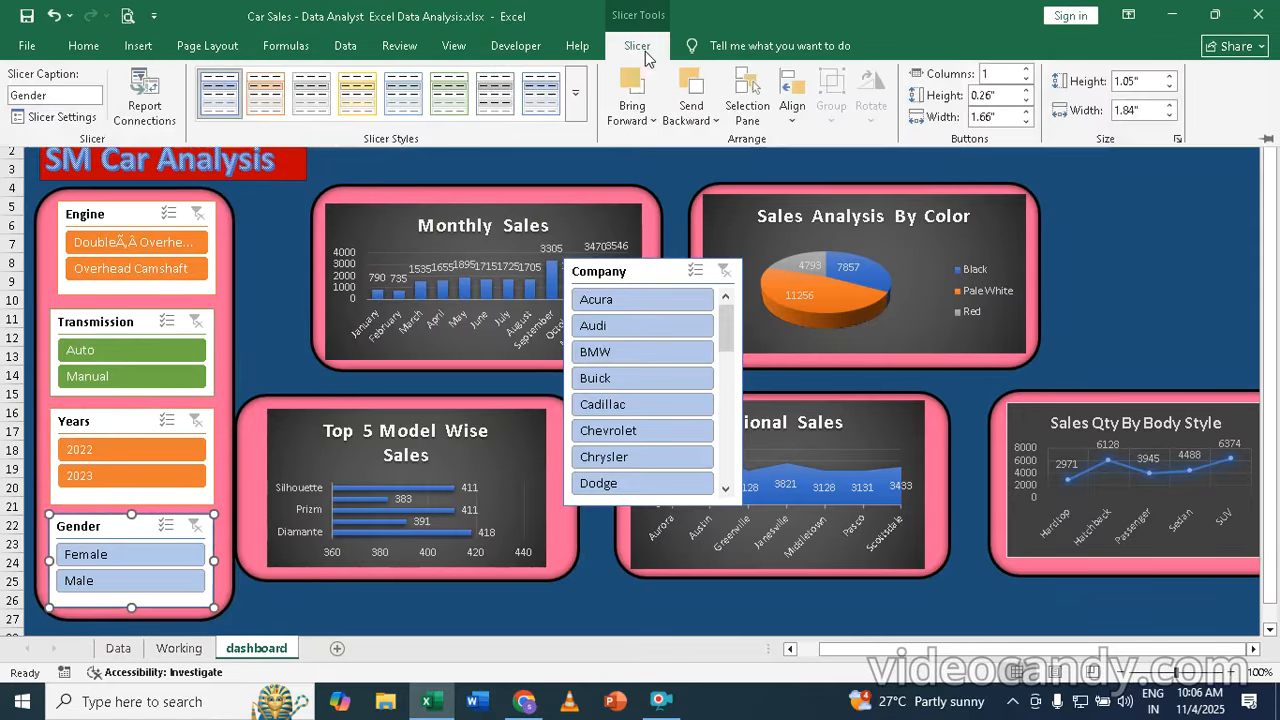
left_click(572, 101)
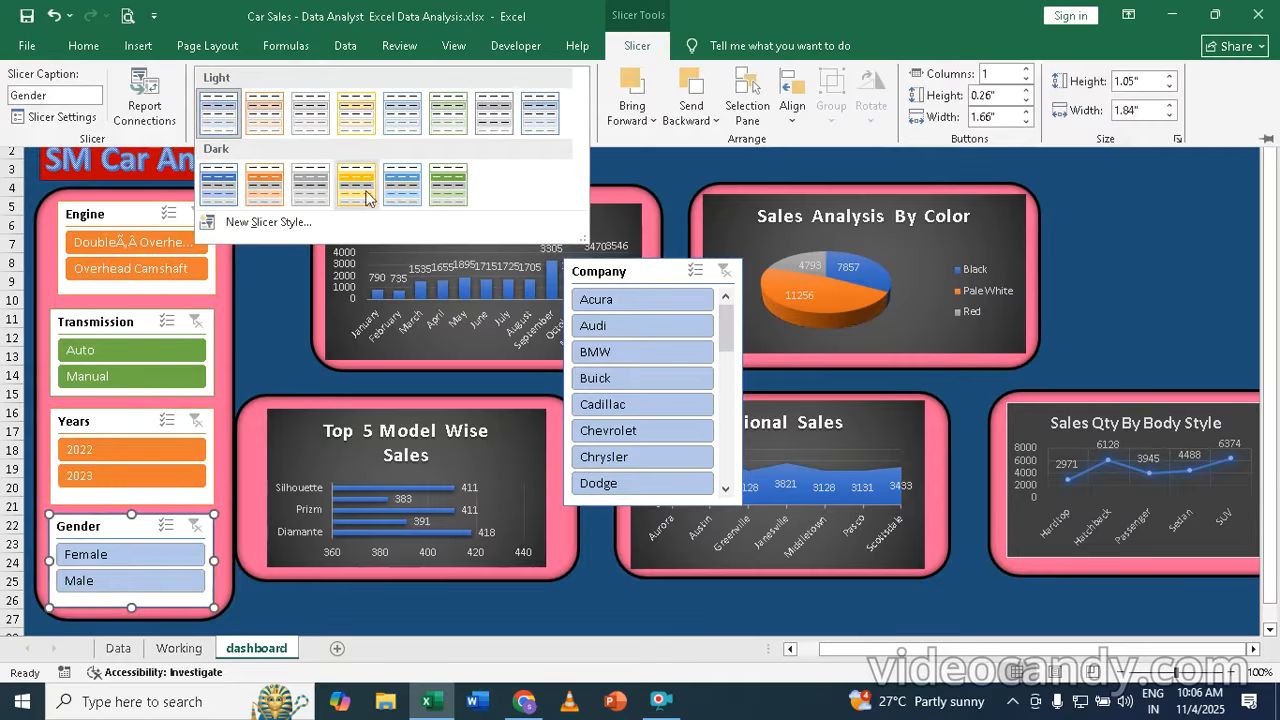
left_click(443, 187)
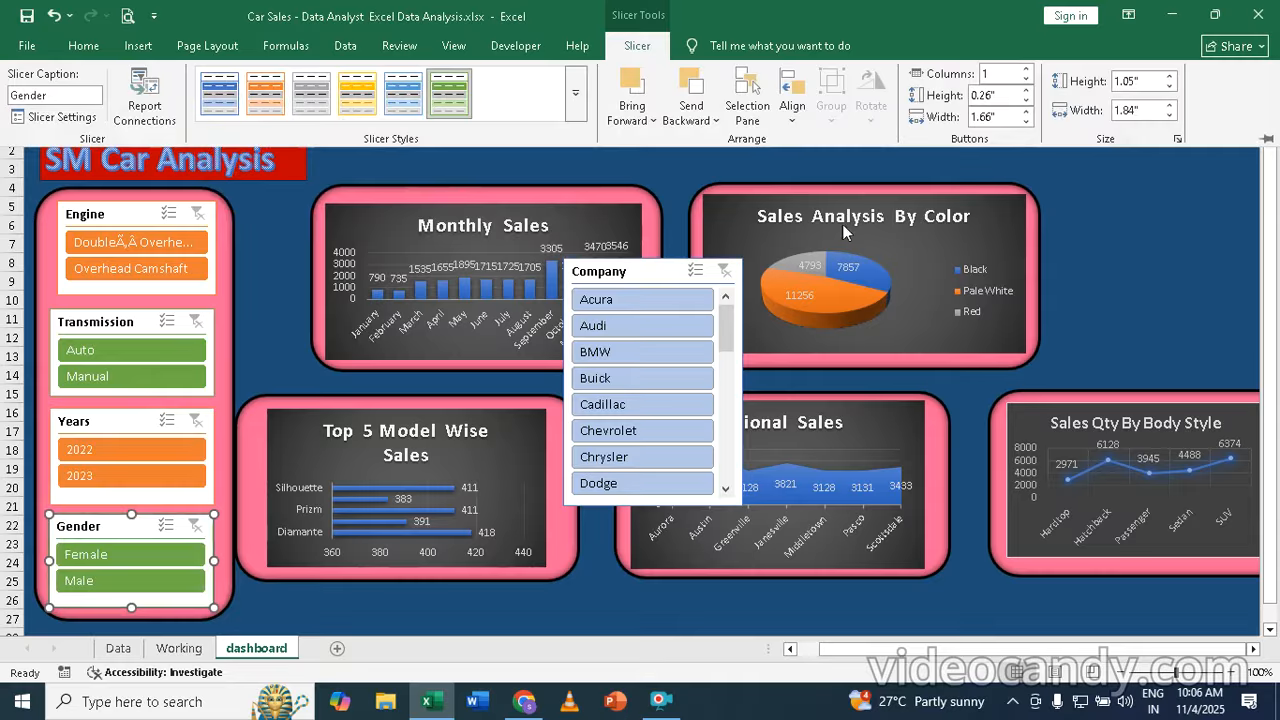
- Move the Sales Analysis By Color chart and its pink frame across to columns O to U, keeping the chart centred in the frame
left_click(895, 188)
left_click(871, 186)
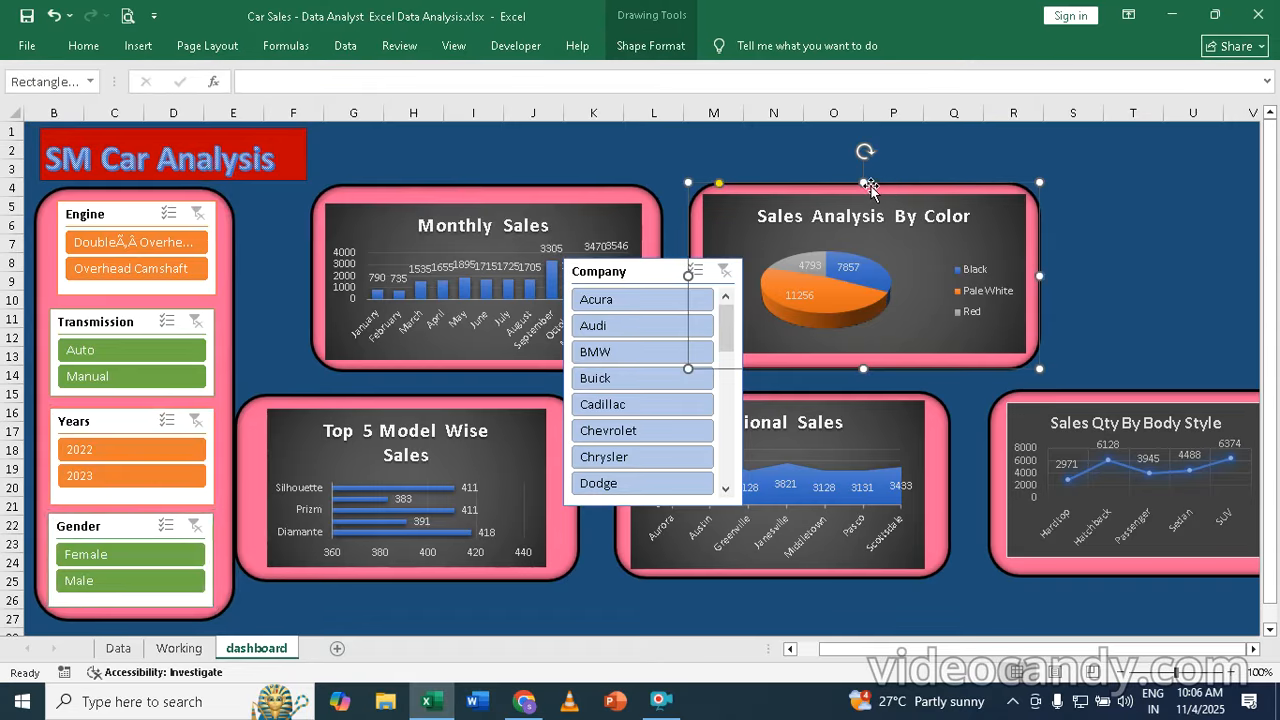
left_click_drag(836, 186, 946, 179)
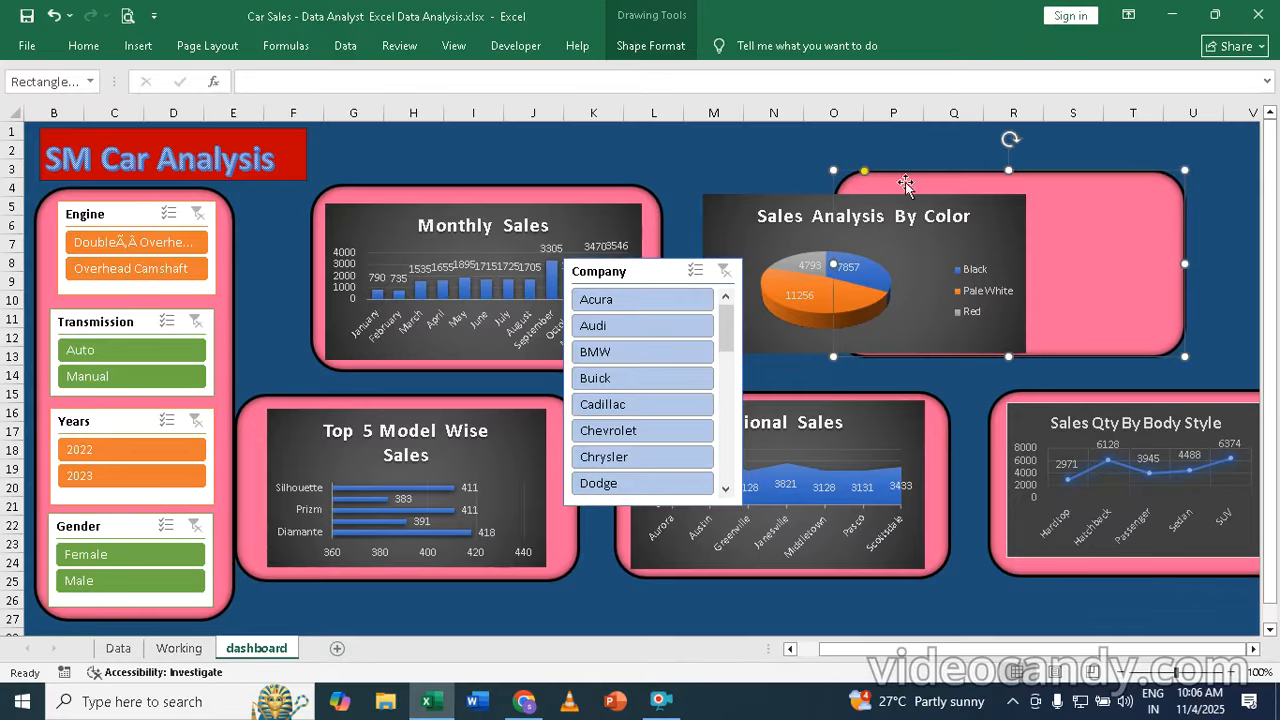
left_click(716, 215)
left_click_drag(728, 203, 878, 189)
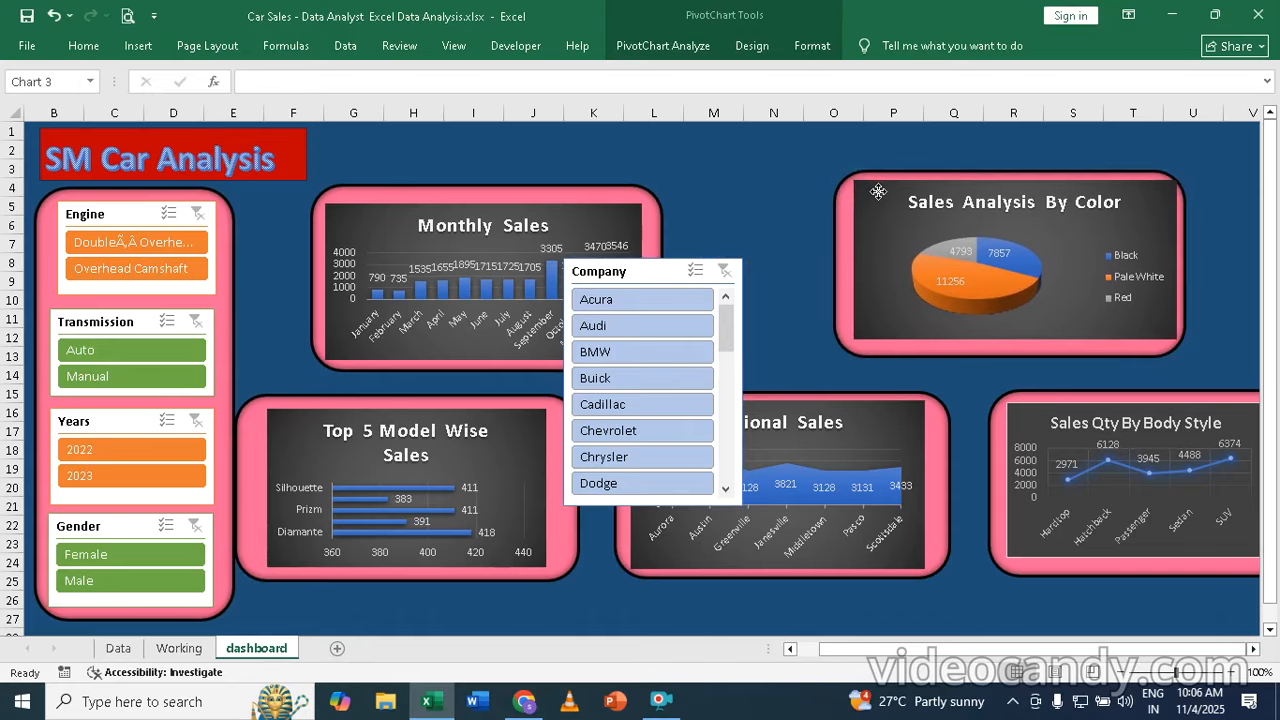
- Move the Monthly Sales chart and its pink frame across to columns I to N, keeping the chart centred in the frame
left_click(423, 200)
left_click_drag(418, 194, 560, 188)
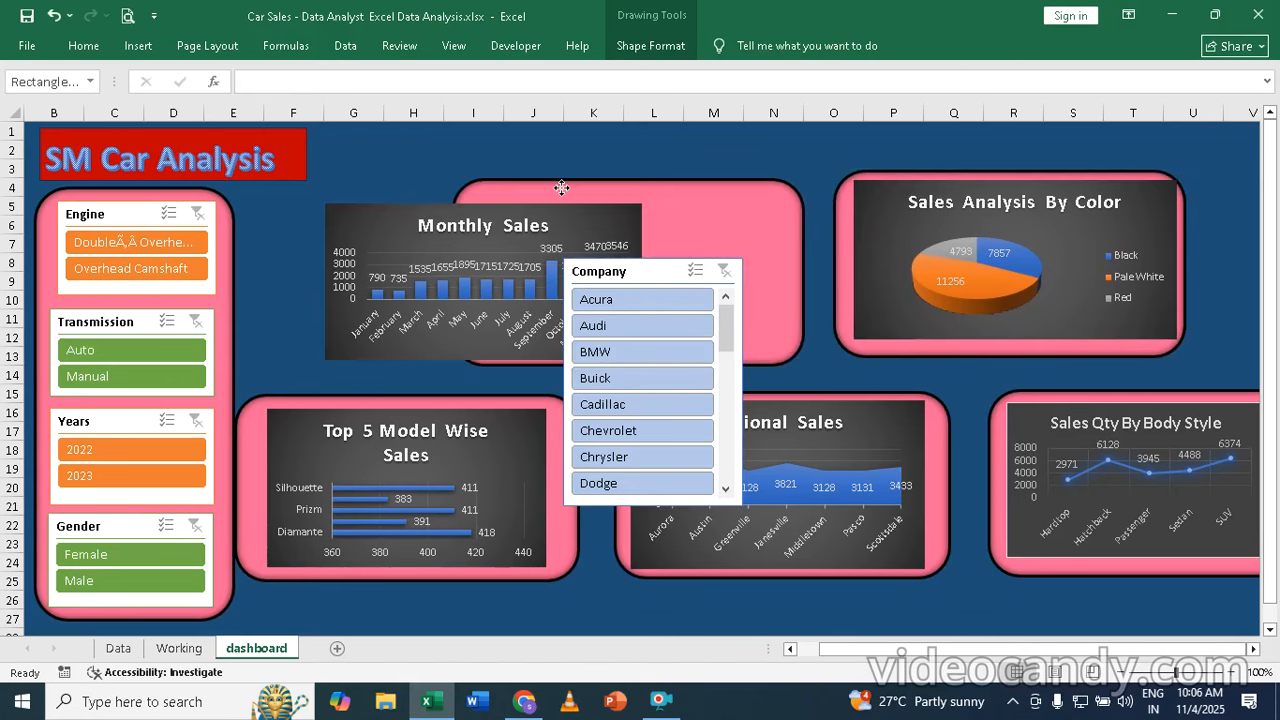
left_click_drag(348, 222, 499, 212)
- Arrange the Company slicer's buttons in 4 columns and widen the slicer until most company names are readable
left_click(624, 275)
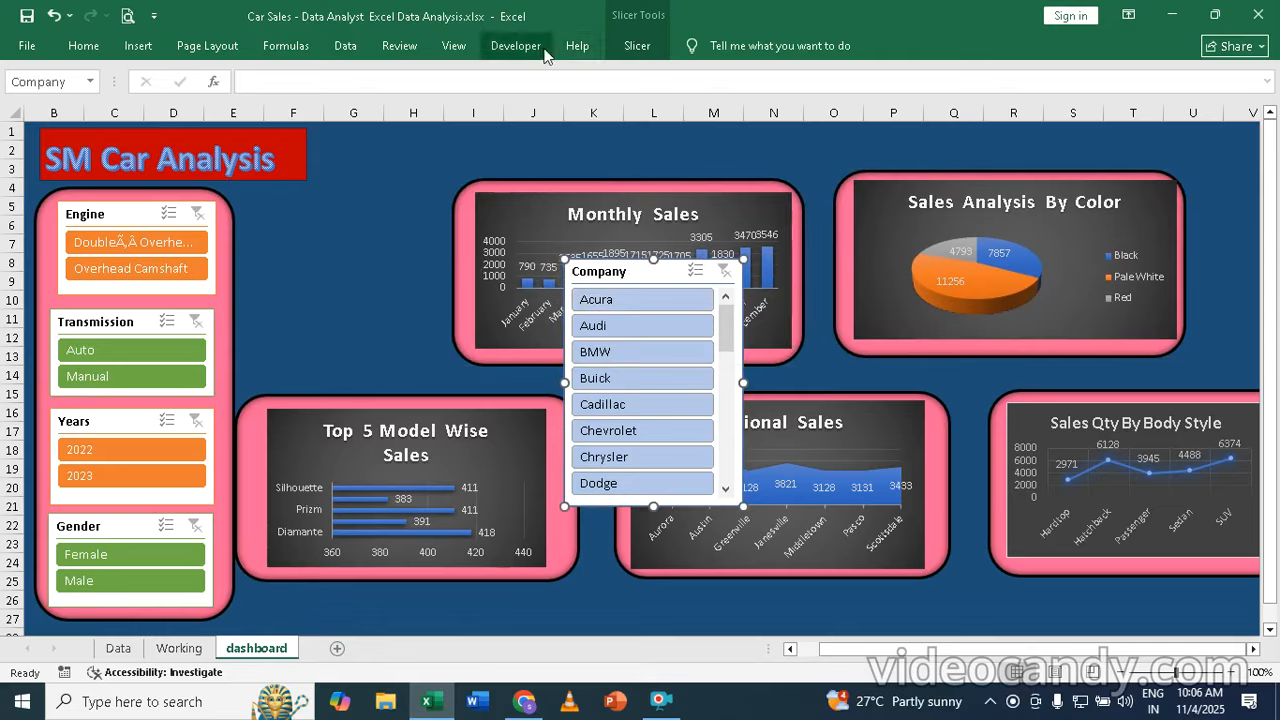
left_click(624, 47)
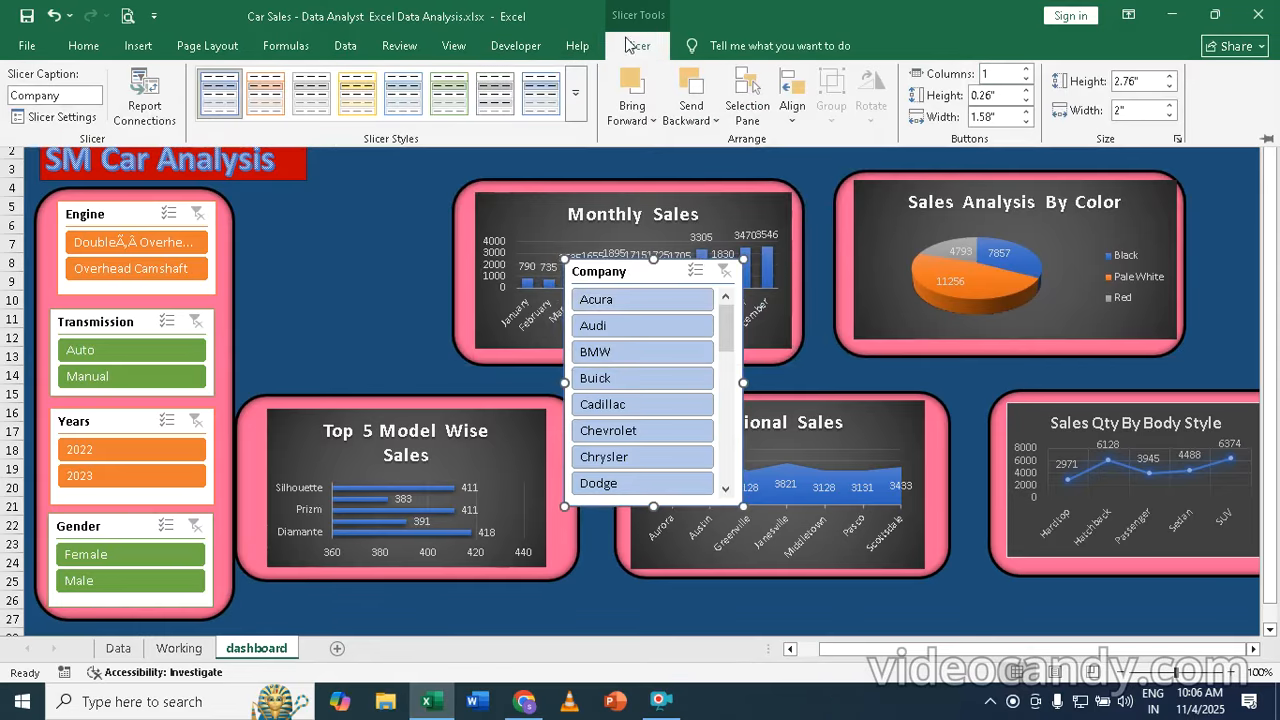
left_click(1025, 69)
left_click(1025, 69)
left_click(1025, 69)
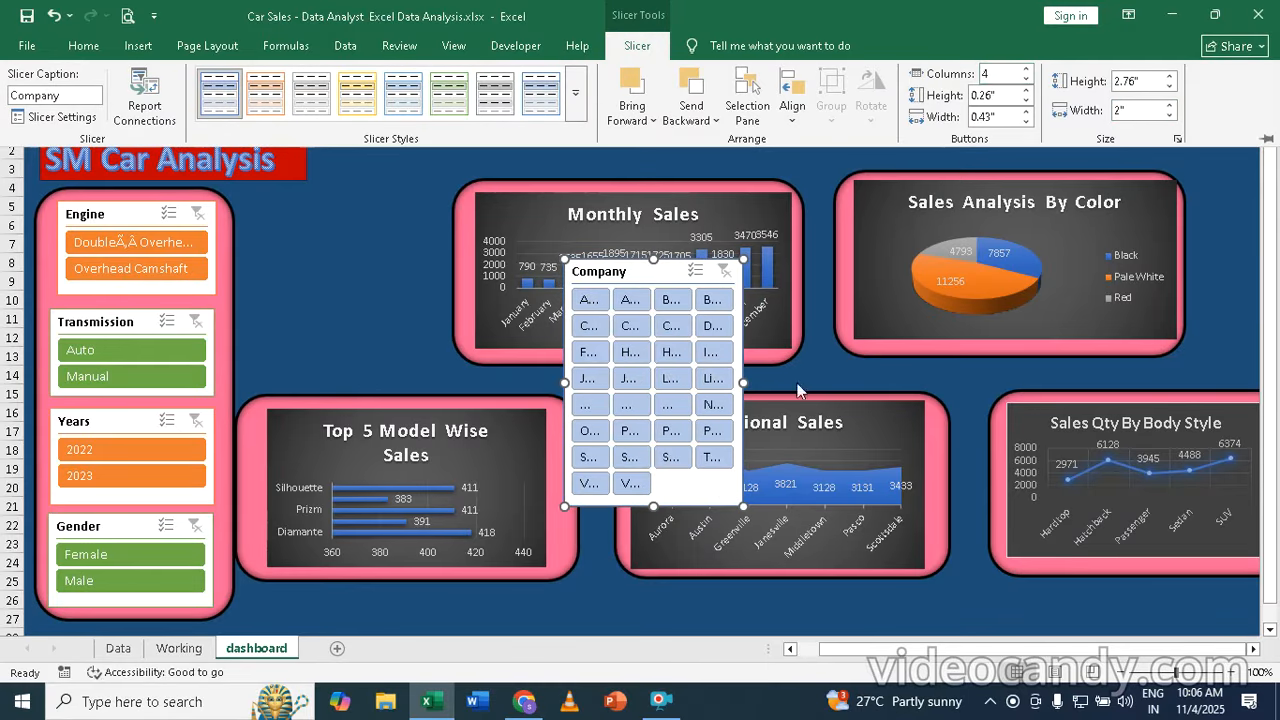
left_click(742, 382)
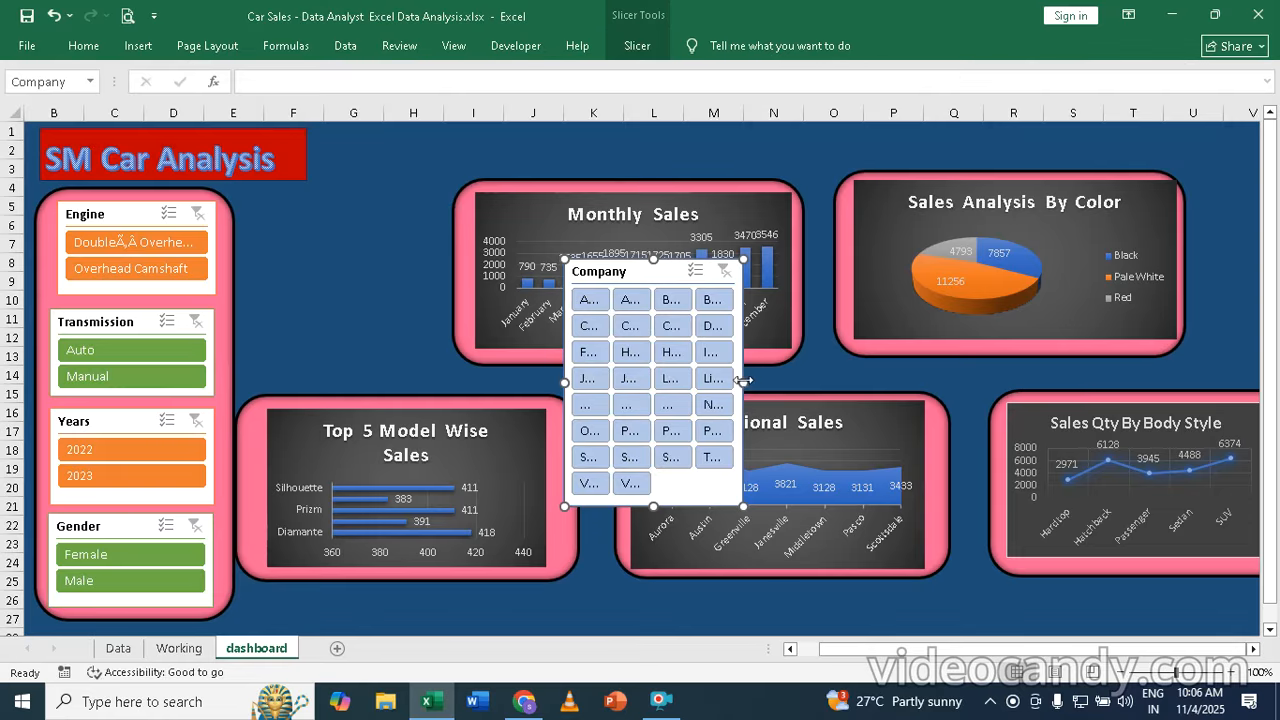
left_click_drag(742, 382, 889, 382)
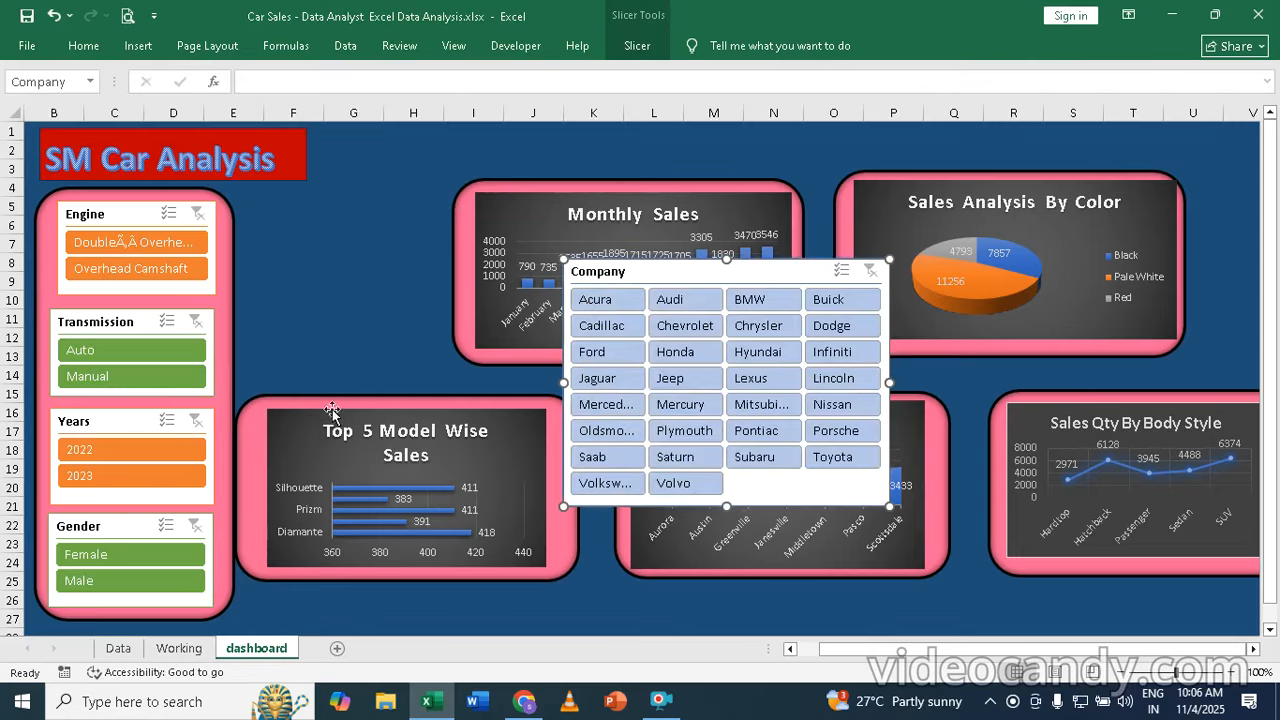
- Duplicate the tall pink slicer frame, shorten the copy, and place it between the slicers and the Monthly Sales chart
left_click(47, 240)
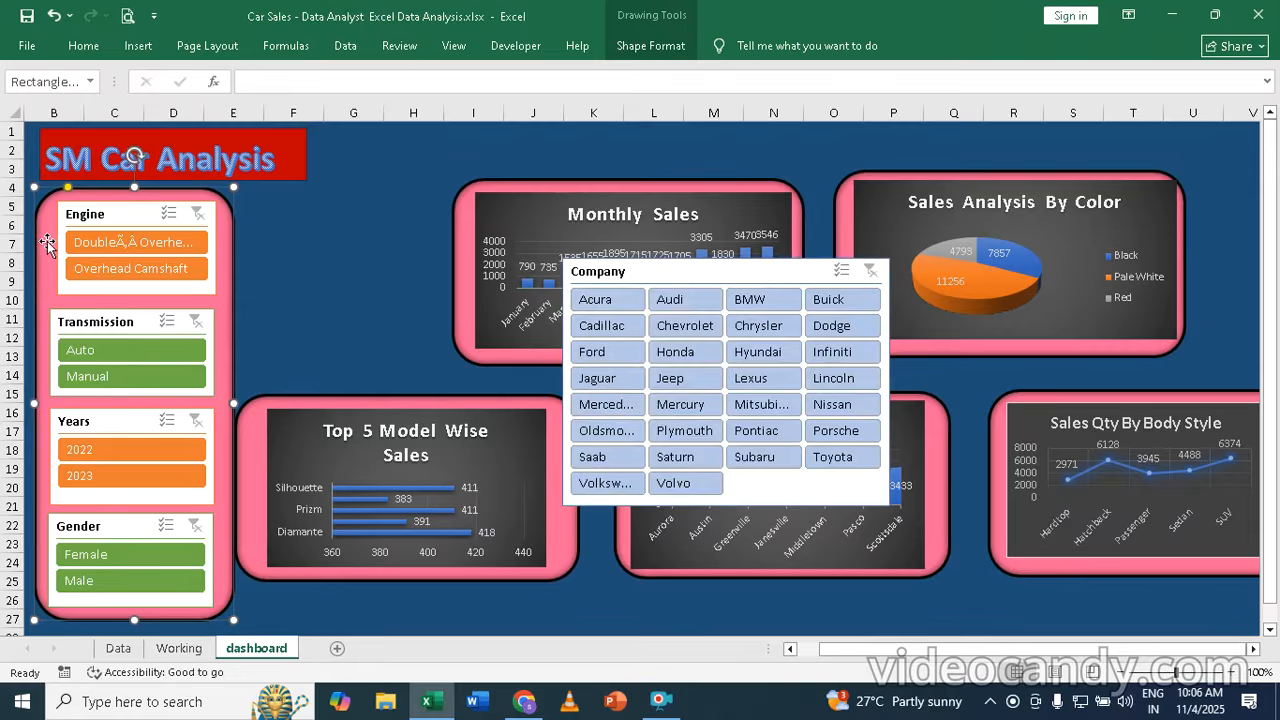
key("ctrl+d")
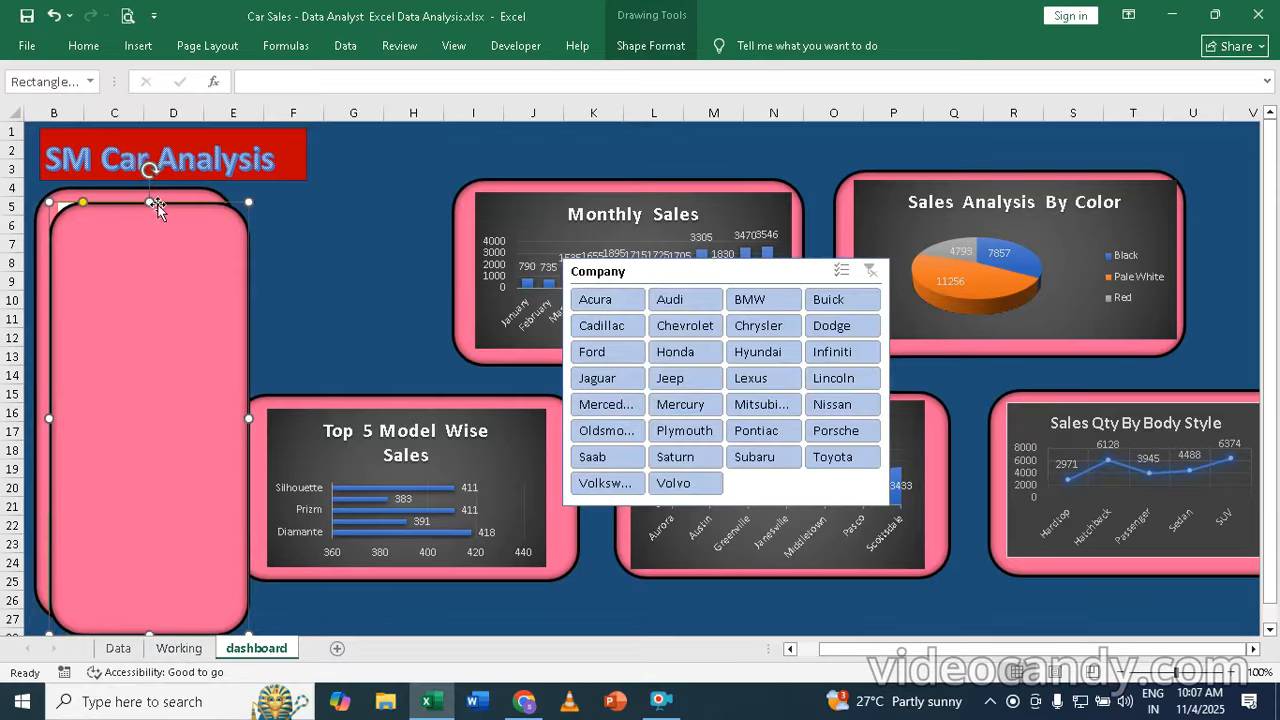
left_click_drag(152, 203, 152, 366)
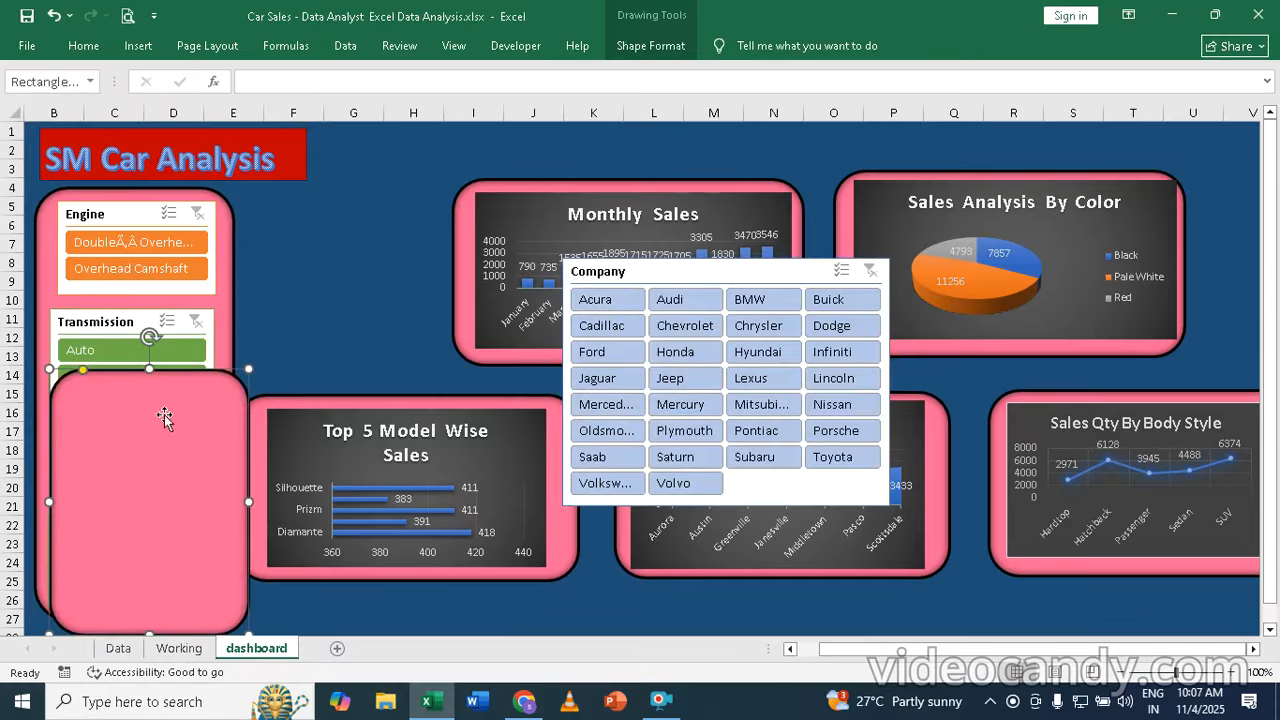
left_click_drag(165, 415, 355, 225)
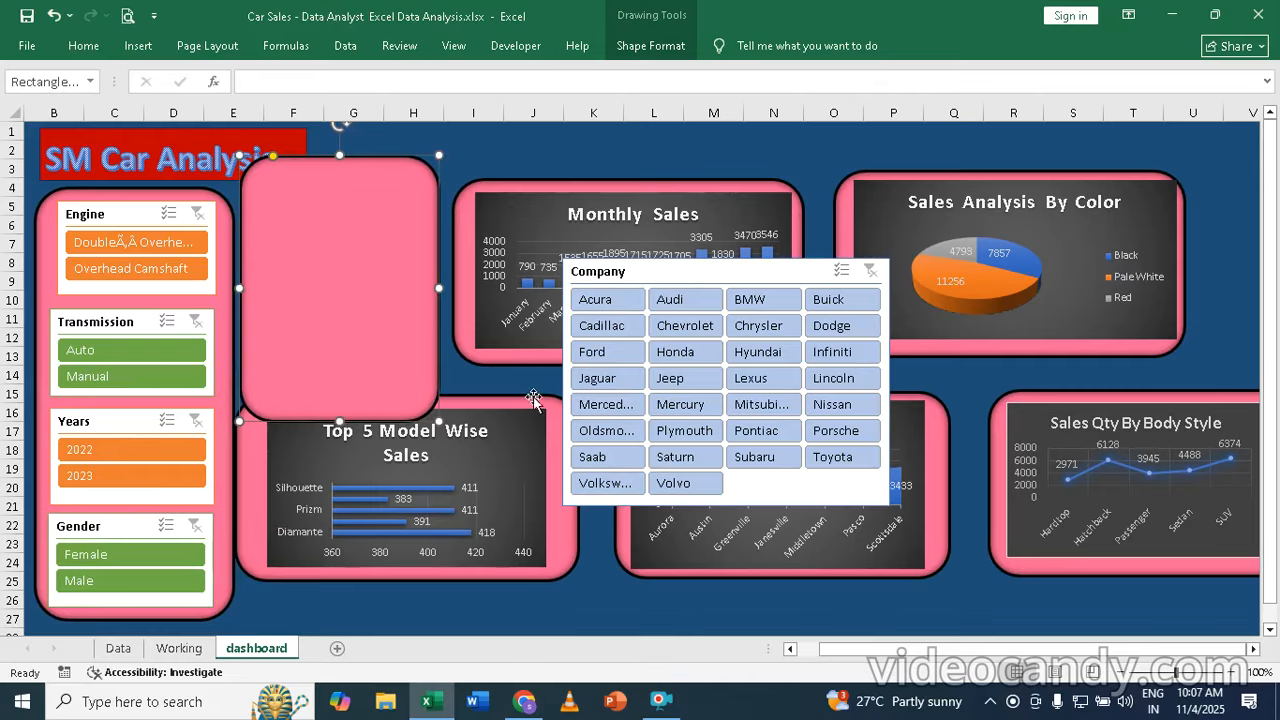
- Move the Top 5 Model Wise Sales chart and its pink frame down, clear of the new empty frame
left_click_drag(537, 403, 563, 463)
left_click_drag(512, 420, 530, 481)
- Reduce the Company slicer's size, move it over the empty pink frame, and bring it to the front
left_click(724, 264)
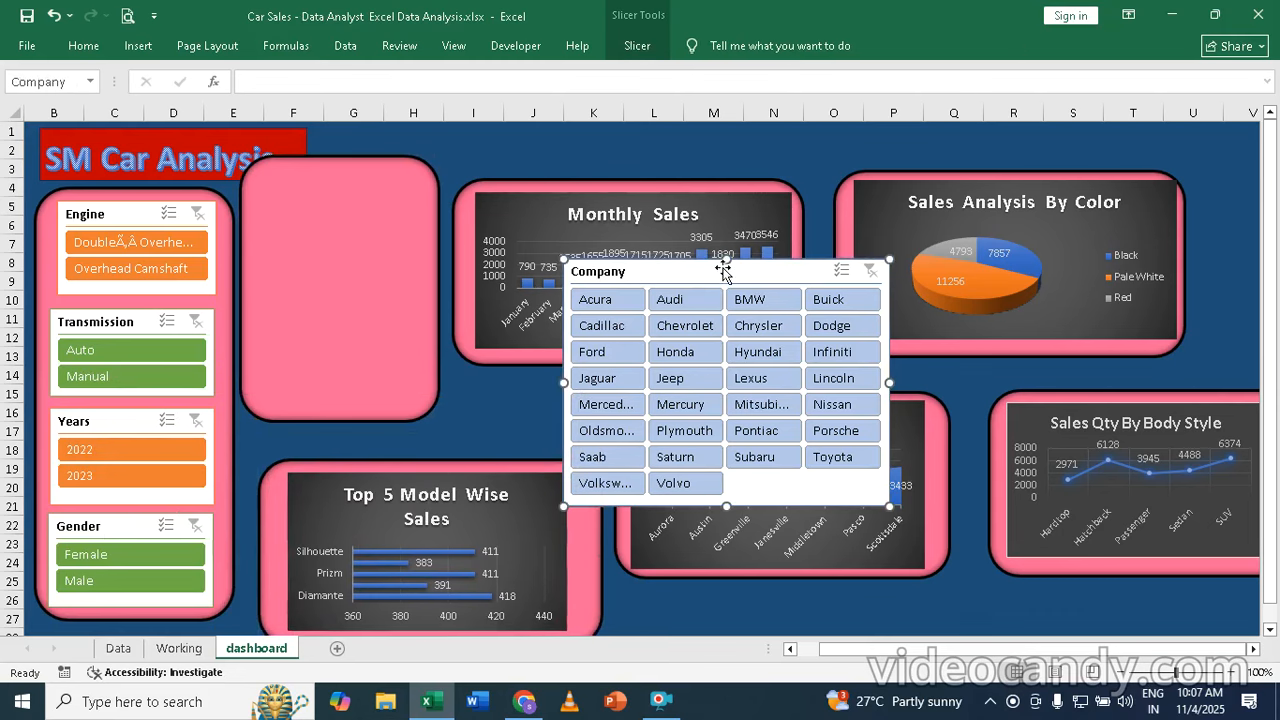
left_click_drag(889, 506, 852, 451)
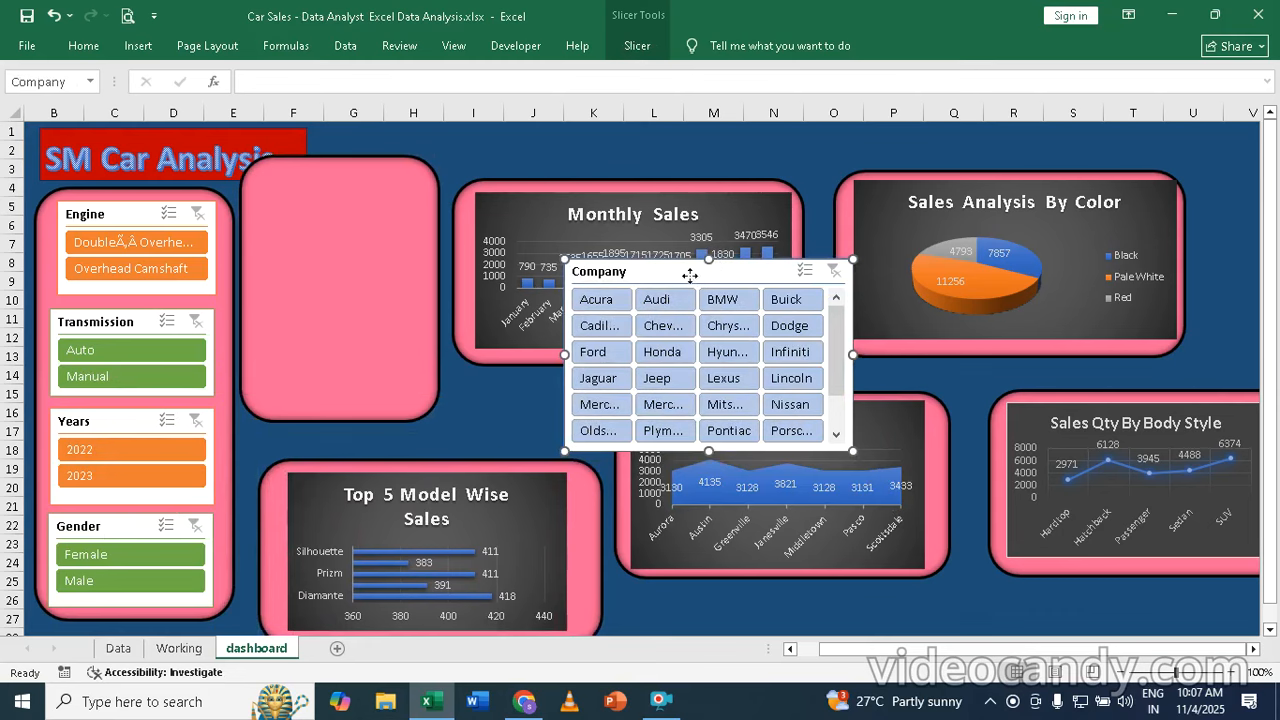
left_click_drag(690, 275, 329, 229)
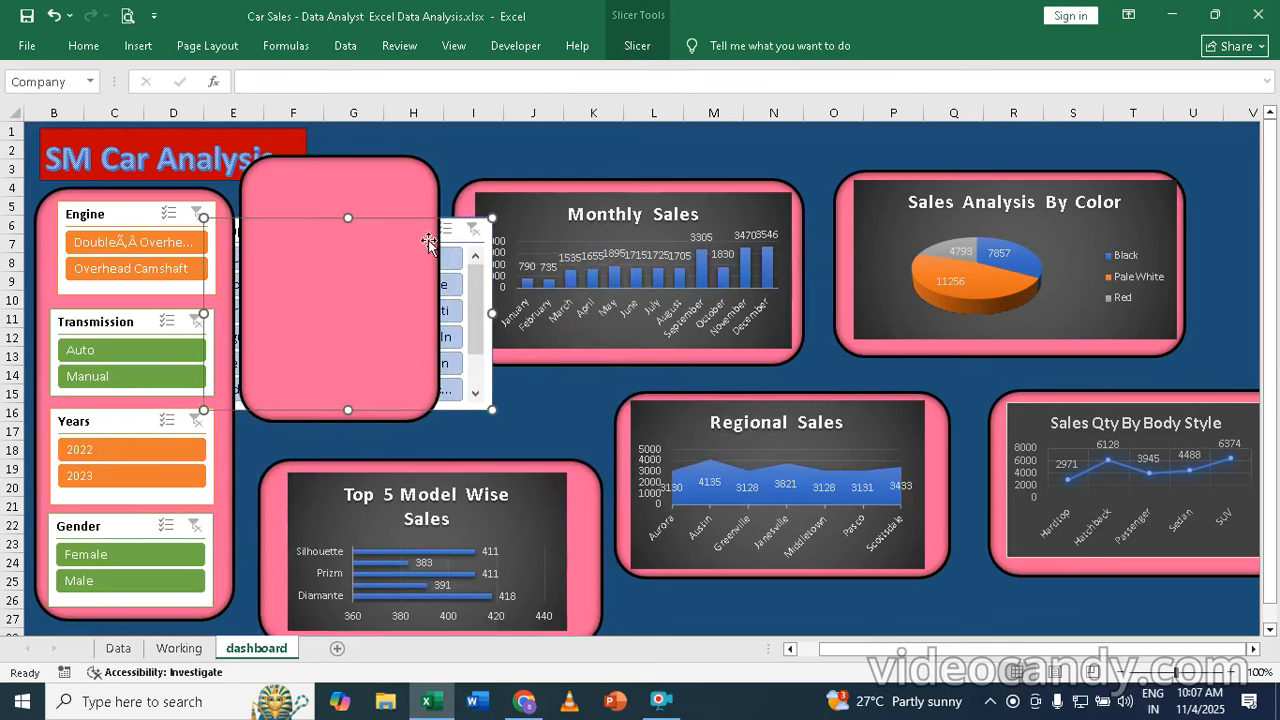
right_click(486, 224)
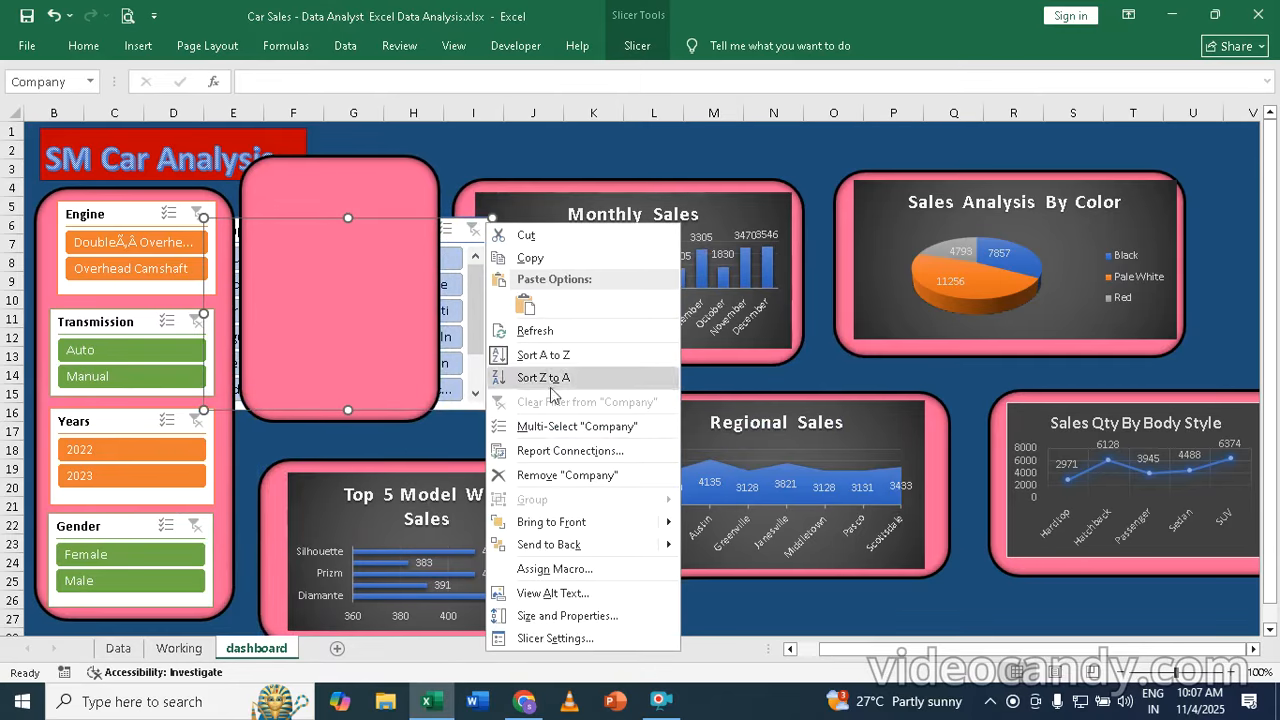
left_click(566, 522)
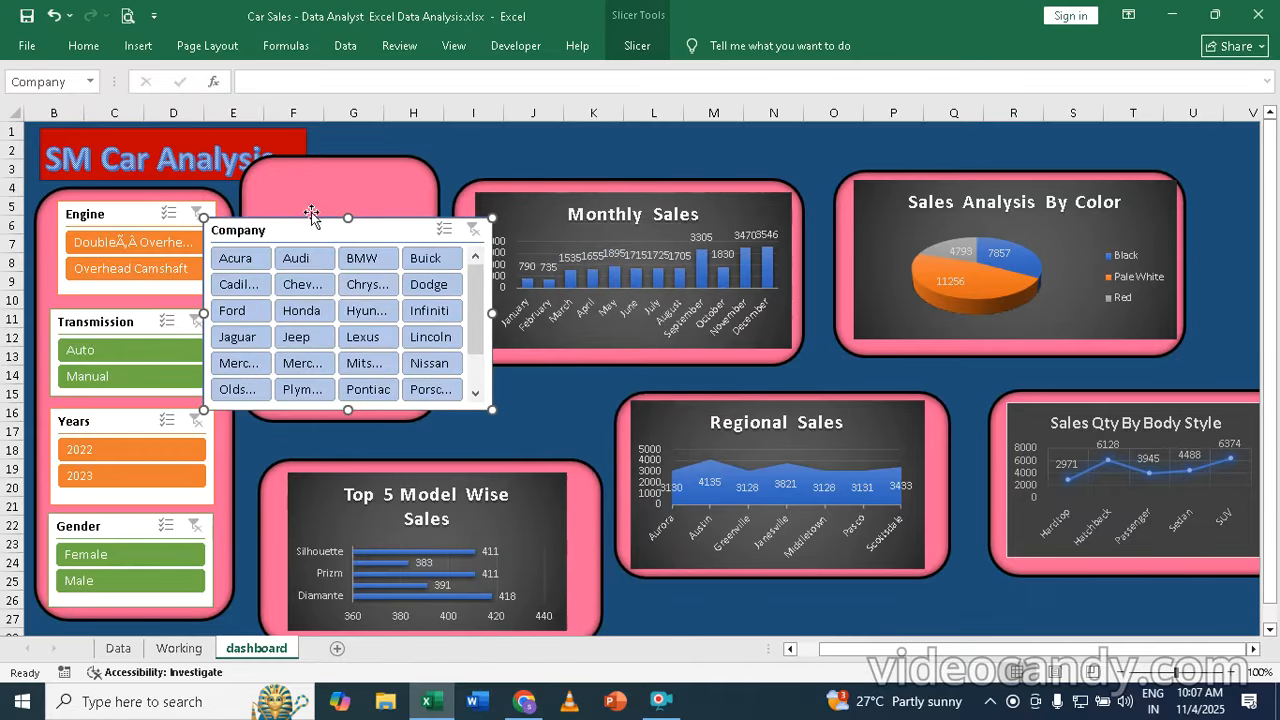
left_click(381, 187)
- Shift the framed Monthly Sales chart slightly right and the framed Sales Analysis By Color chart across to columns P to U
mouse_move(591, 183)
left_mouse_down()
mouse_move(578, 184)
mouse_move(620, 177)
mouse_move(550, 202)
mouse_move(573, 198)
left_mouse_up()
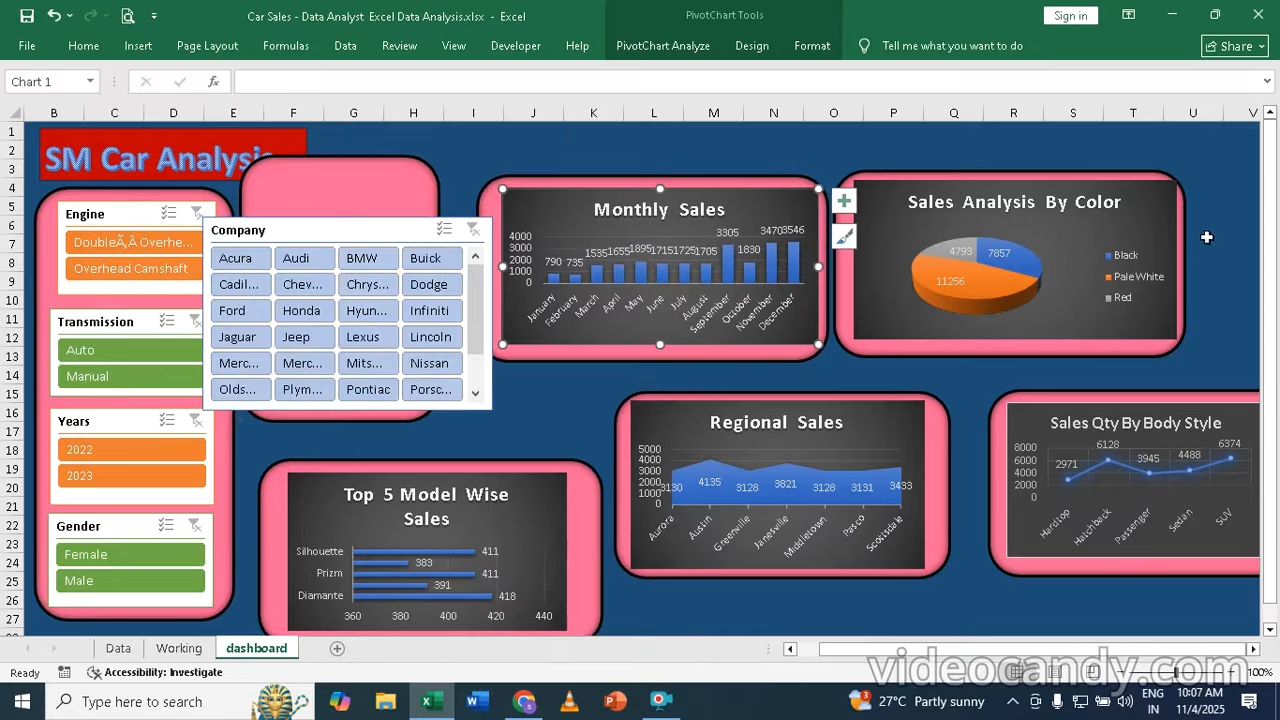
left_click_drag(1101, 349, 1153, 341)
left_click_drag(872, 214, 932, 212)
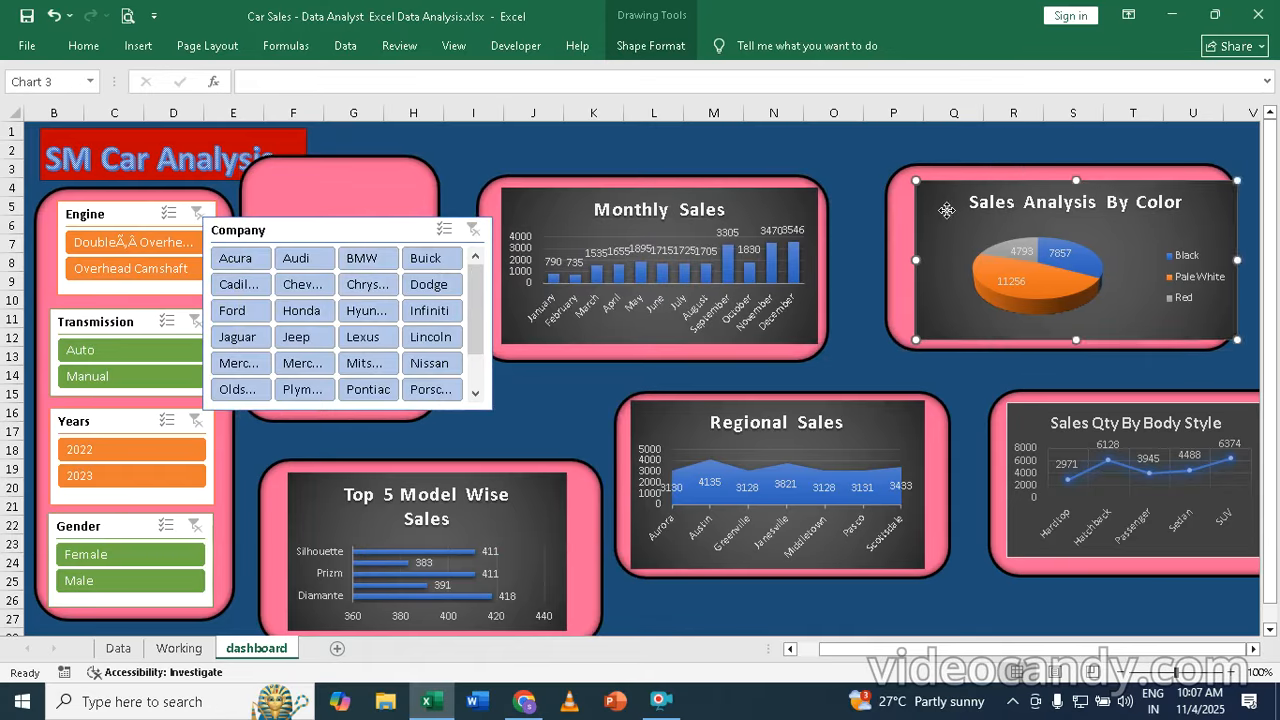
double_click(932, 212)
left_click(1258, 126)
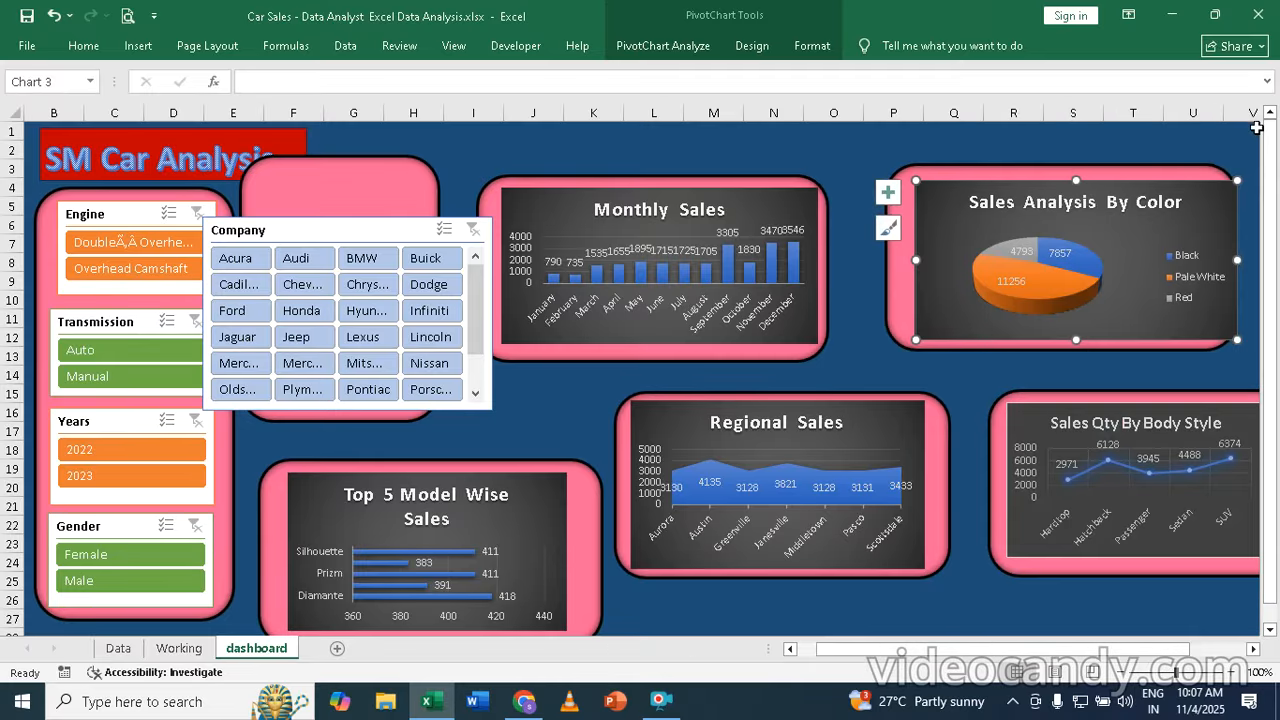
left_click_drag(945, 200, 933, 197)
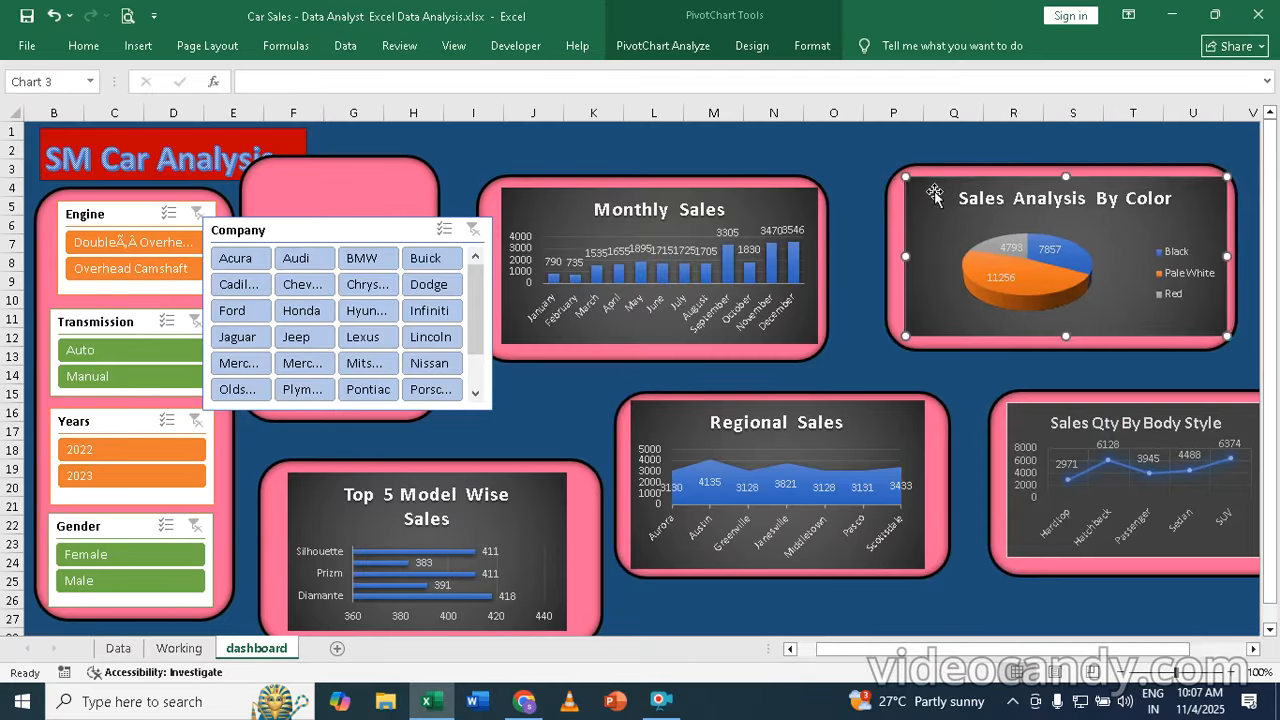
double_click(933, 197)
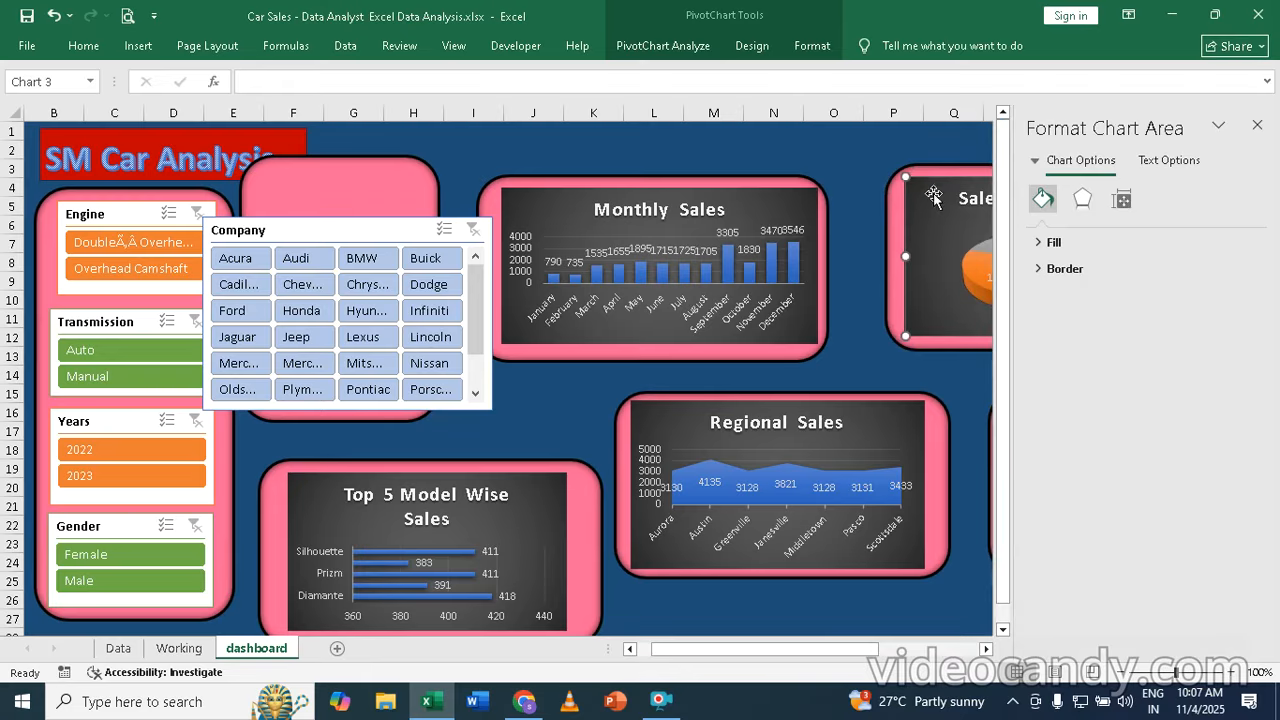
left_click(1257, 125)
- Move the Monthly Sales chart and its pink frame across to columns J to O, with the chart centred in the frame
left_click_drag(487, 194, 521, 175)
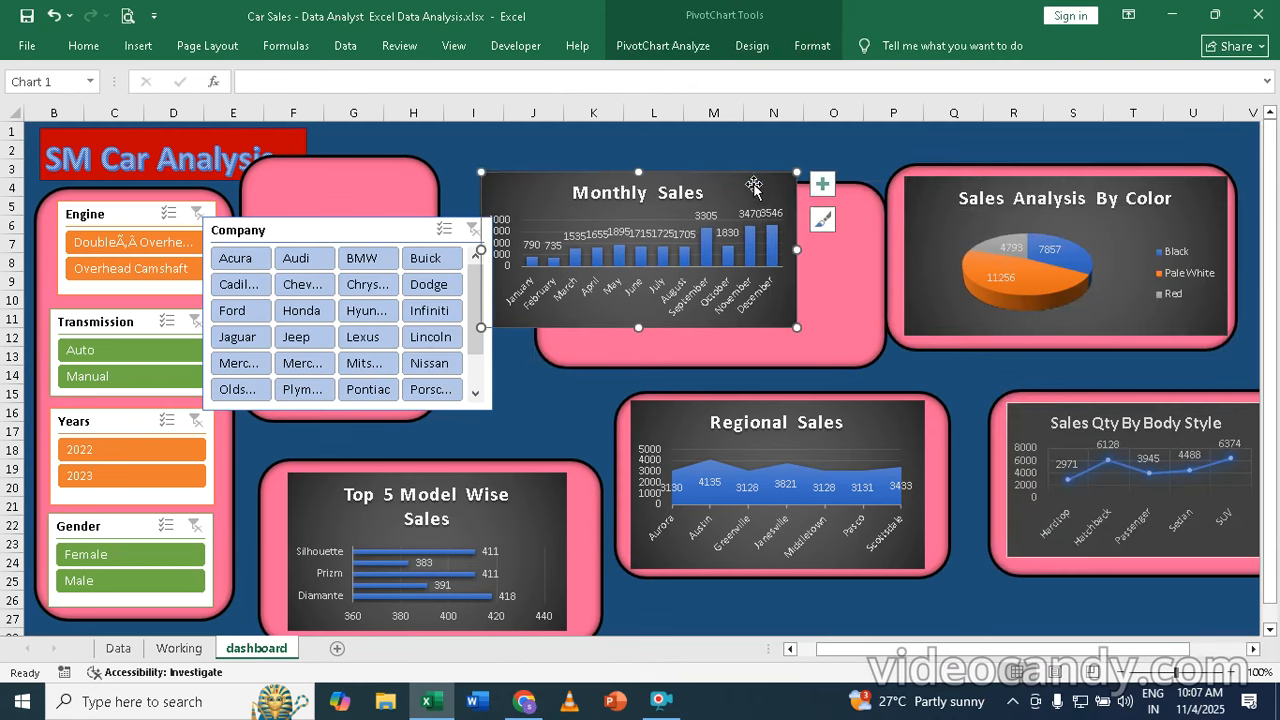
left_click_drag(753, 186, 831, 225)
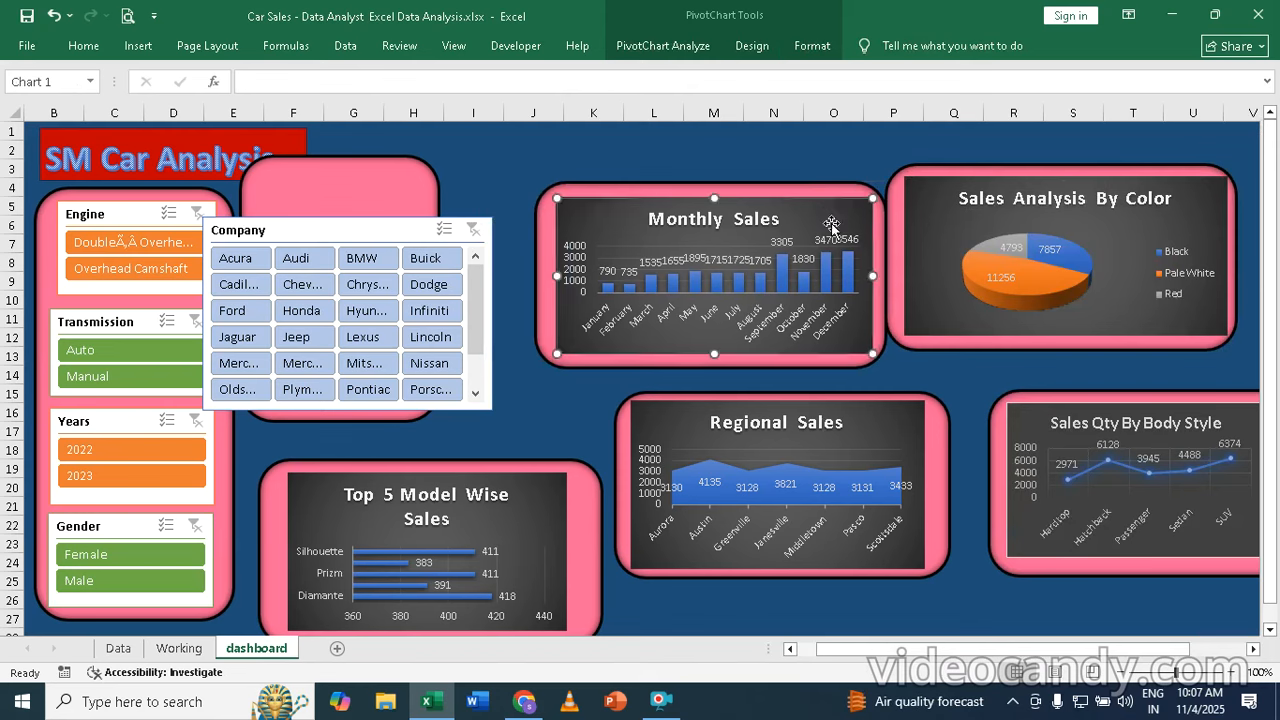
left_click_drag(623, 363, 616, 349)
left_click_drag(581, 216, 568, 199)
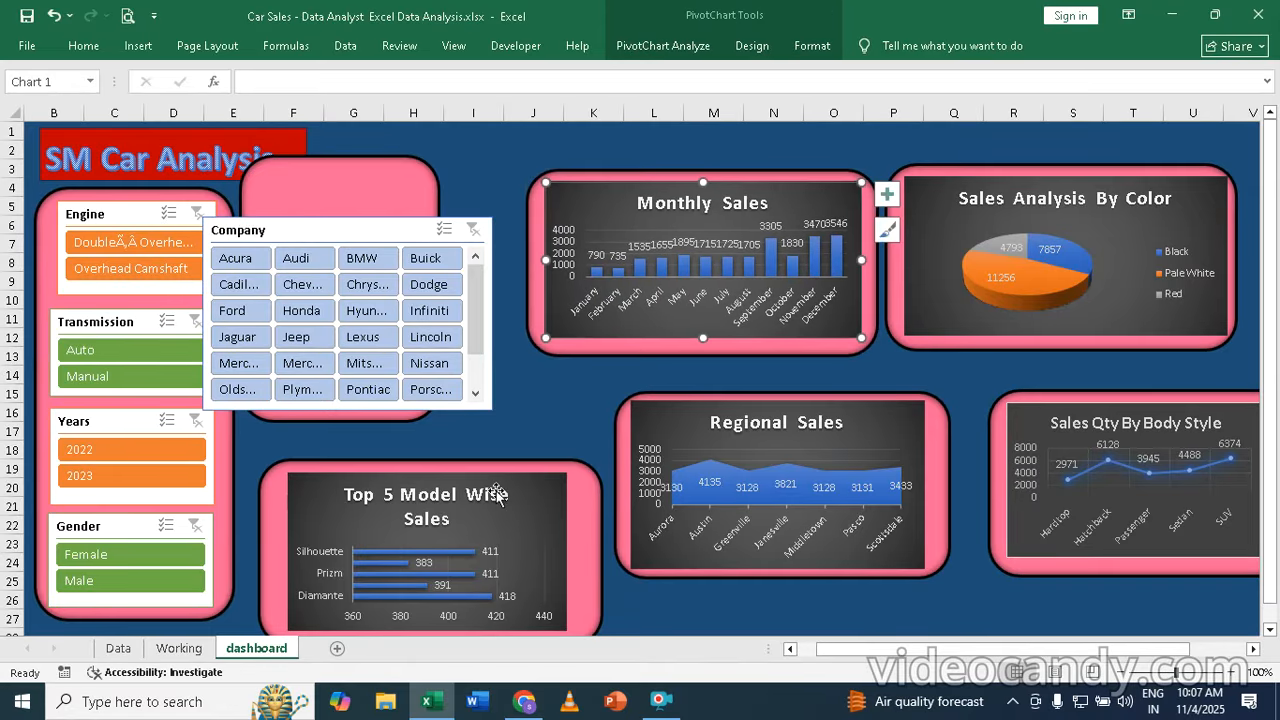
- Move the Company slicer up beside the Engine slicer and widen the pink frame behind it to the slicer's width
left_click_drag(351, 228, 383, 185)
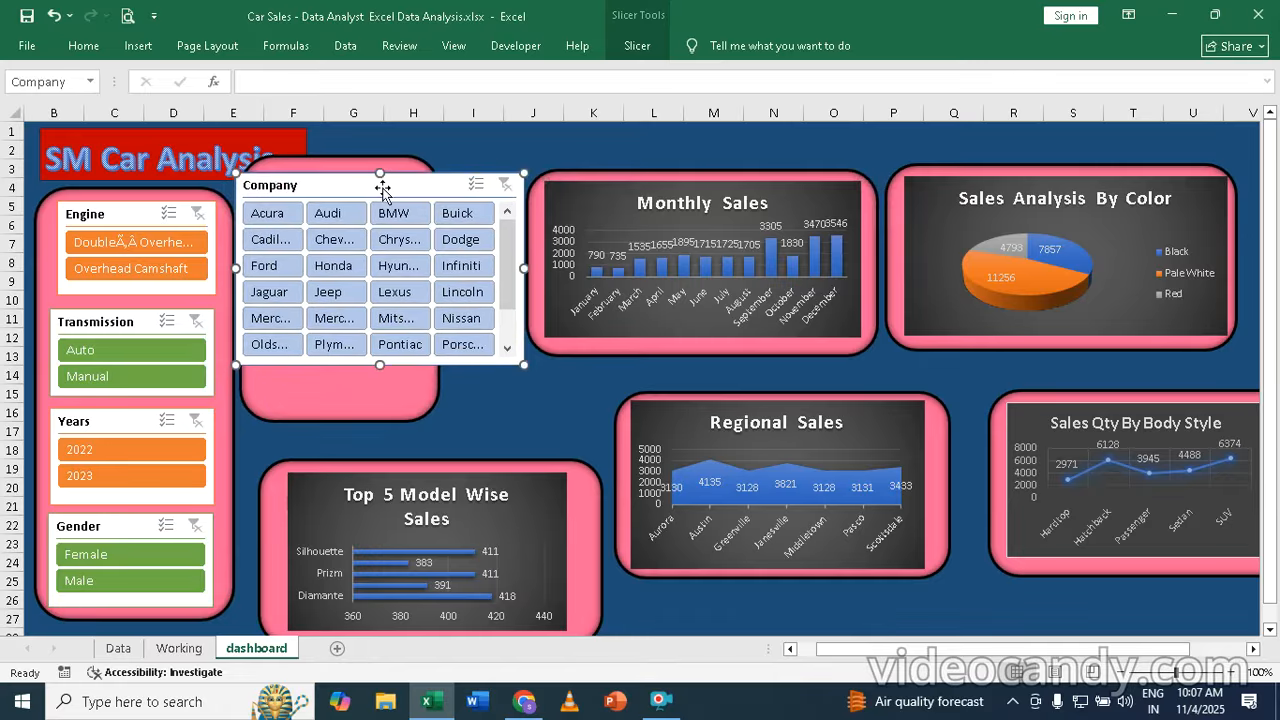
left_click(363, 409)
left_click_drag(438, 288, 527, 298)
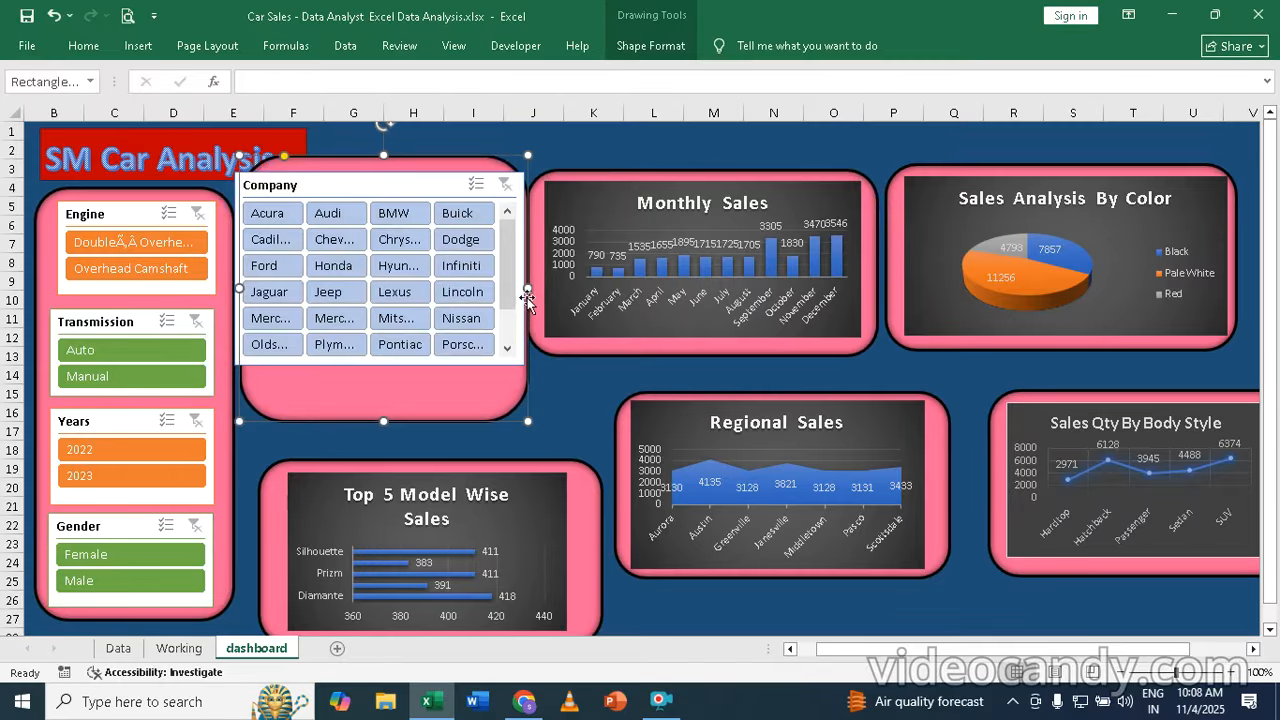
- Nudge the Sales Analysis By Color and Monthly Sales charts with their frames further right, leaving a gap beside the Company slicer
left_click(925, 175)
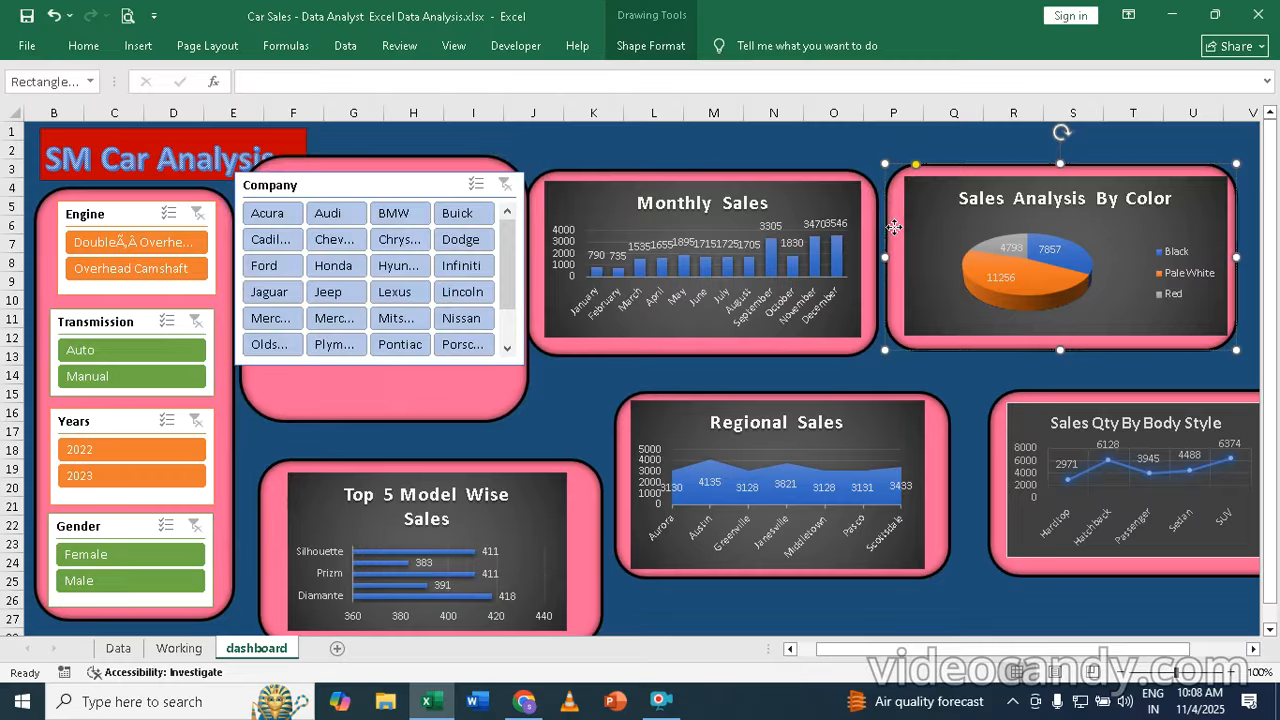
left_click_drag(893, 227, 939, 187)
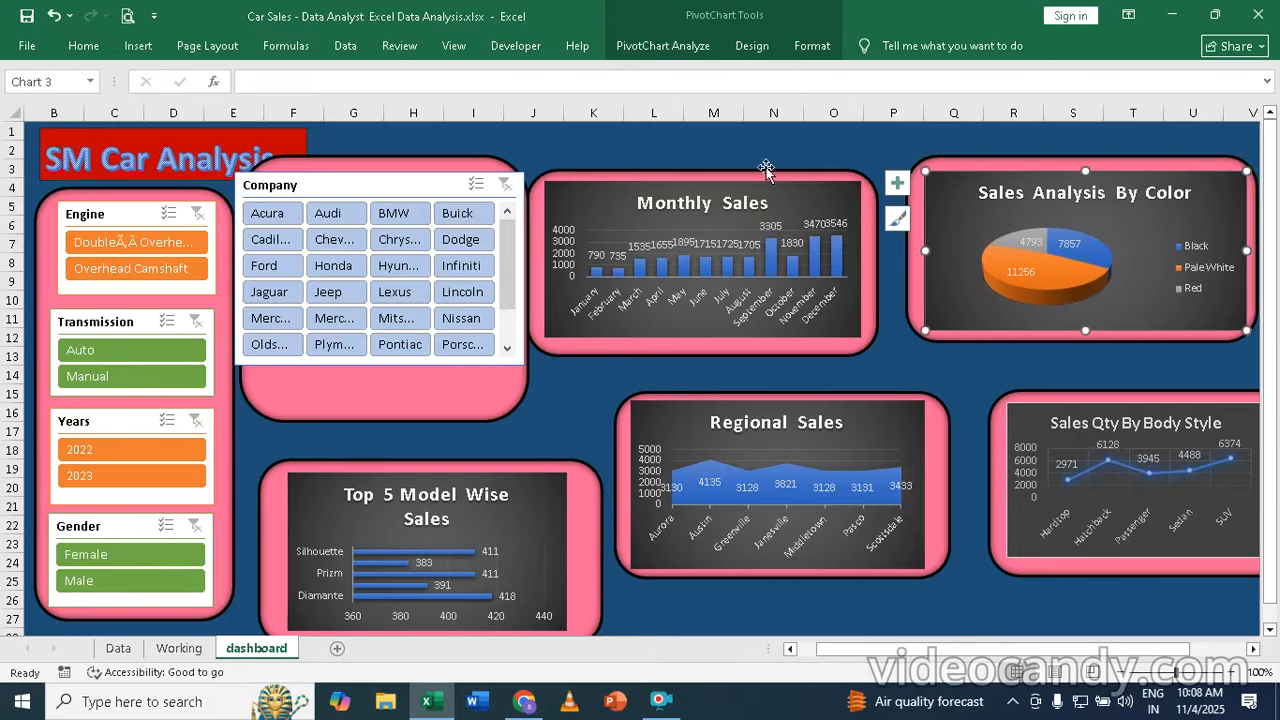
left_click_drag(766, 172, 805, 175)
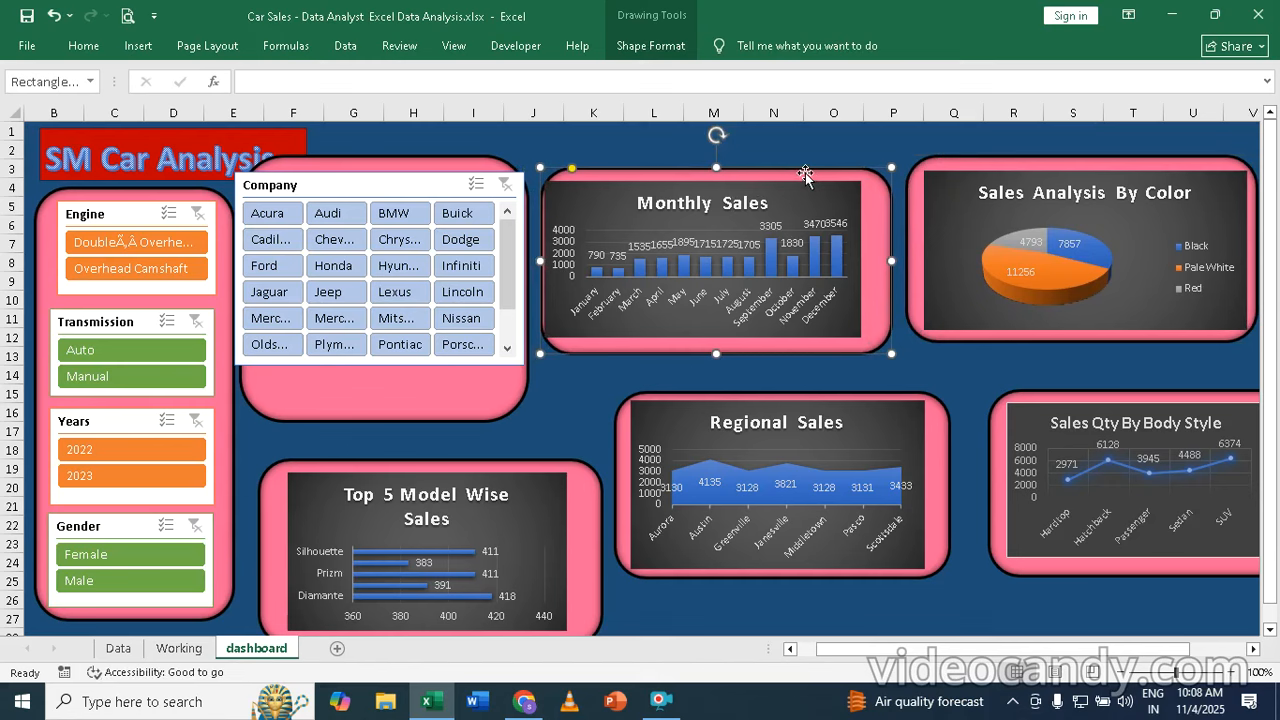
left_click_drag(872, 228, 831, 198)
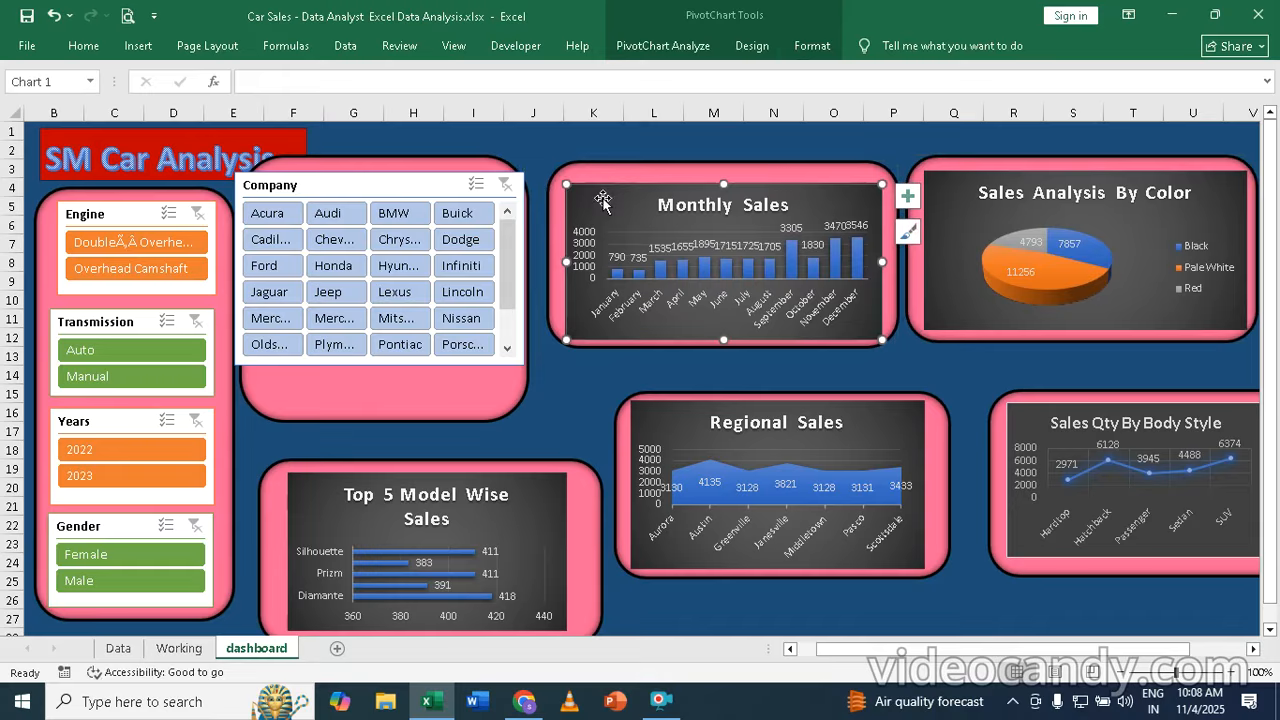
- Shorten the pink frame behind the Company slicer slightly and fit the slicer inside it at 2.43" high and 2.87" wide
left_click(320, 180)
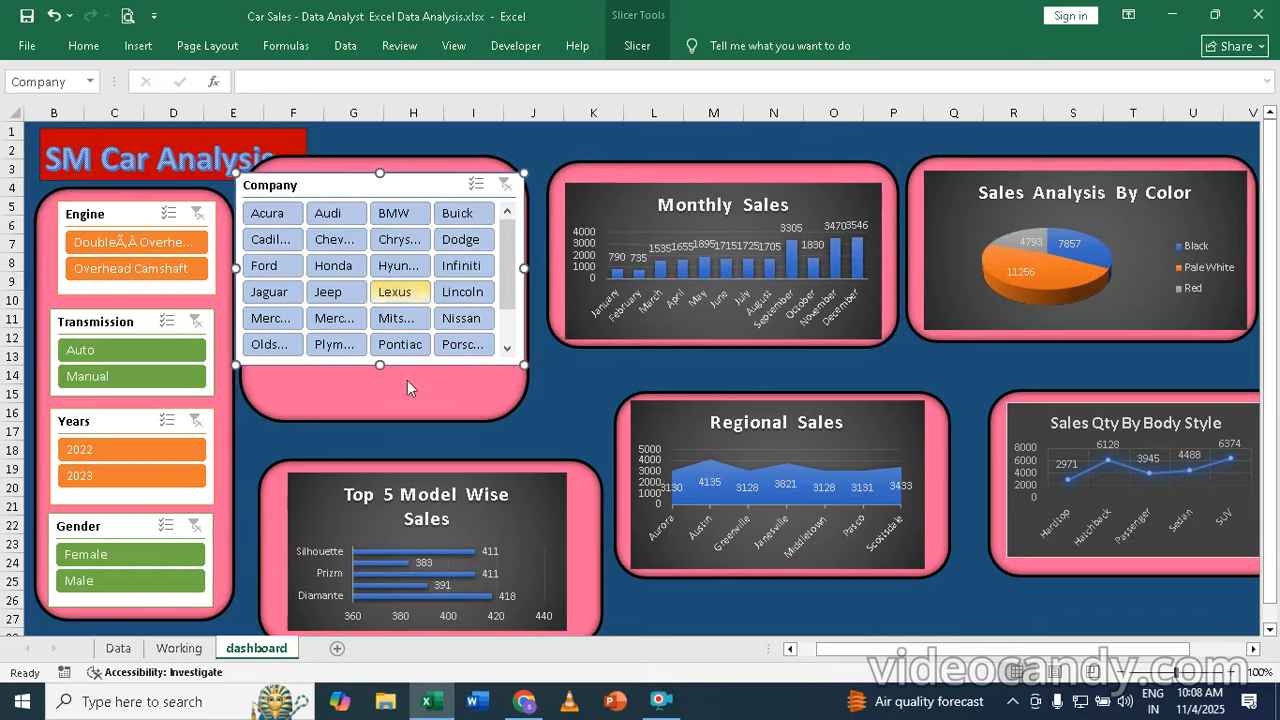
left_click(400, 409)
mouse_move(383, 424)
left_mouse_down()
mouse_move(380, 386)
mouse_move(383, 412)
left_mouse_up()
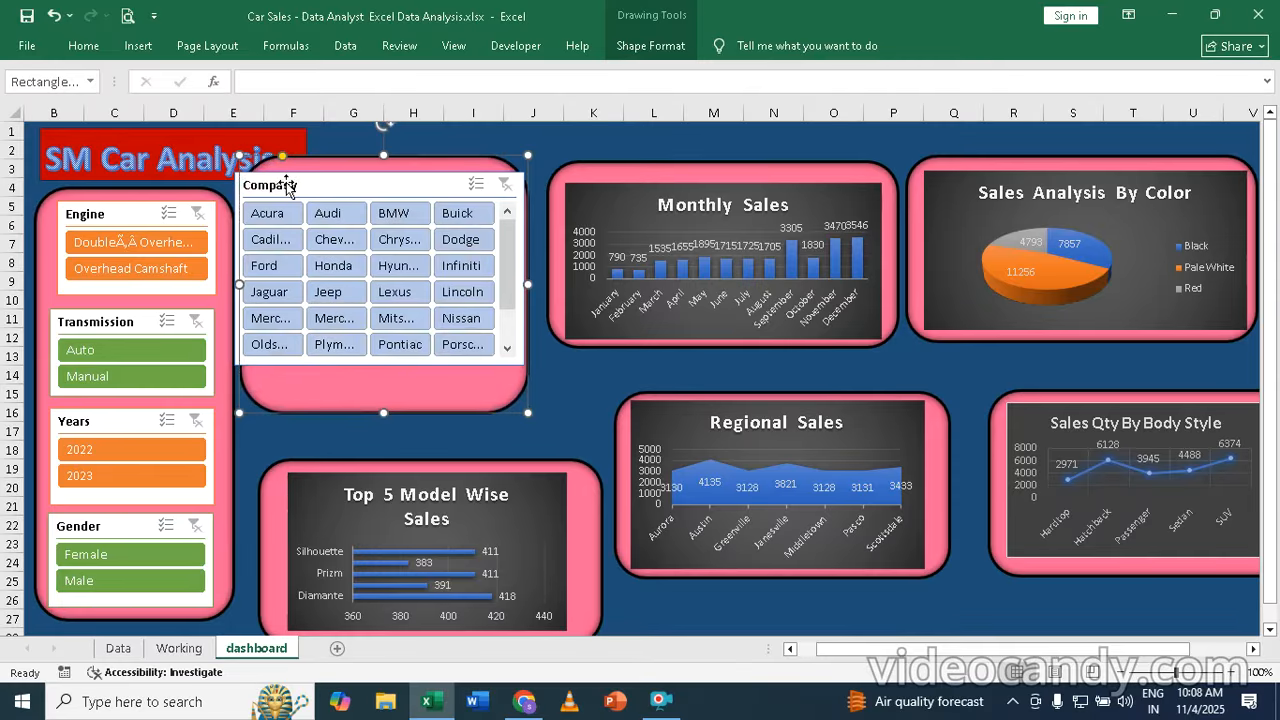
left_click(290, 187)
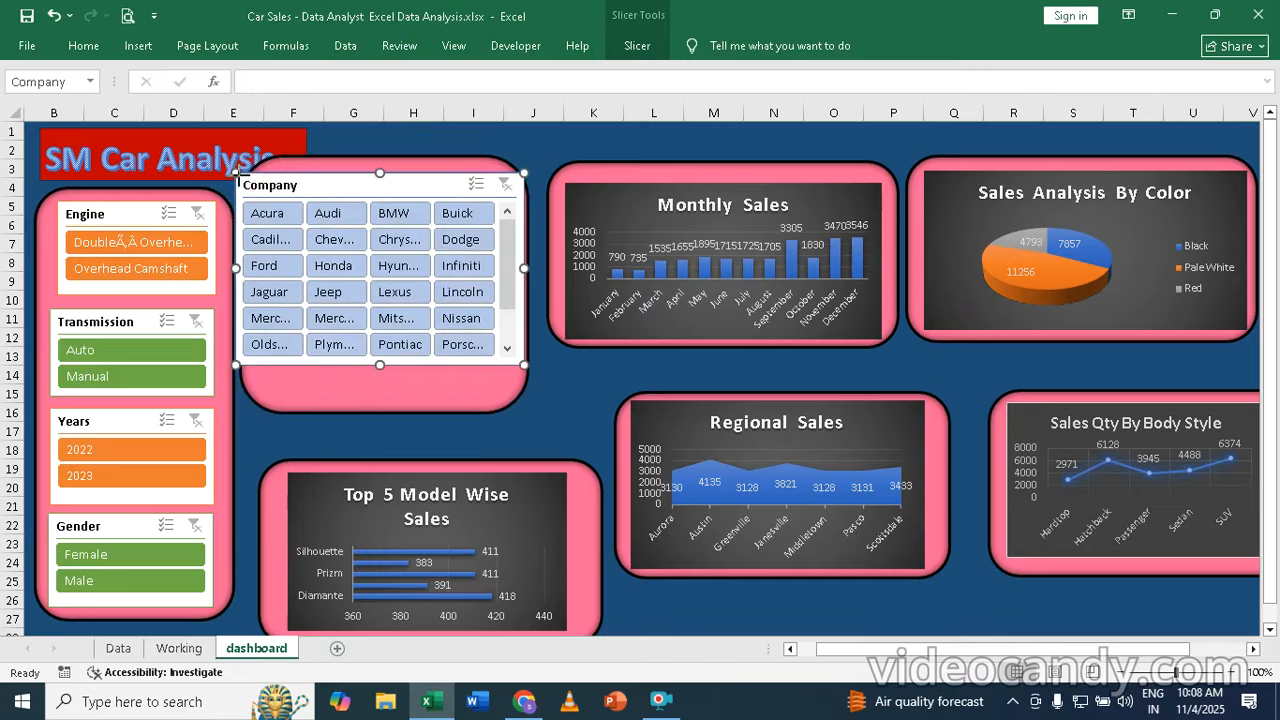
left_click_drag(237, 171, 291, 181)
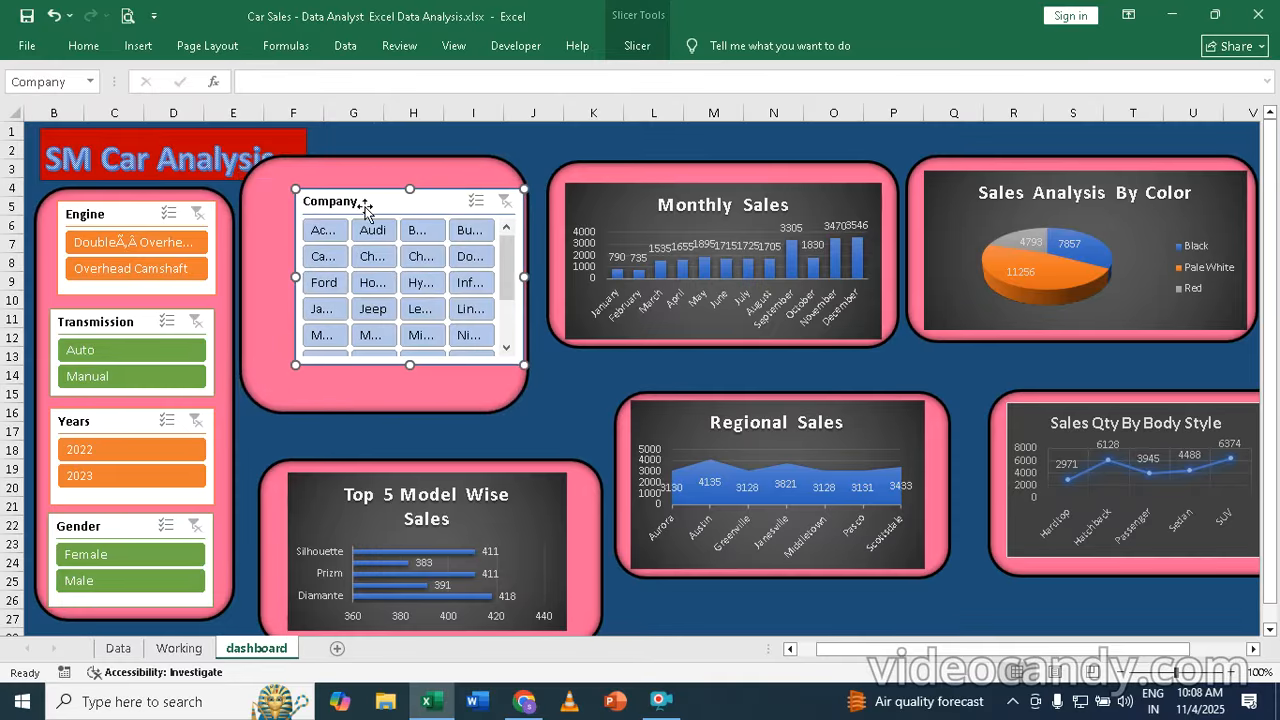
left_click_drag(366, 209, 335, 189)
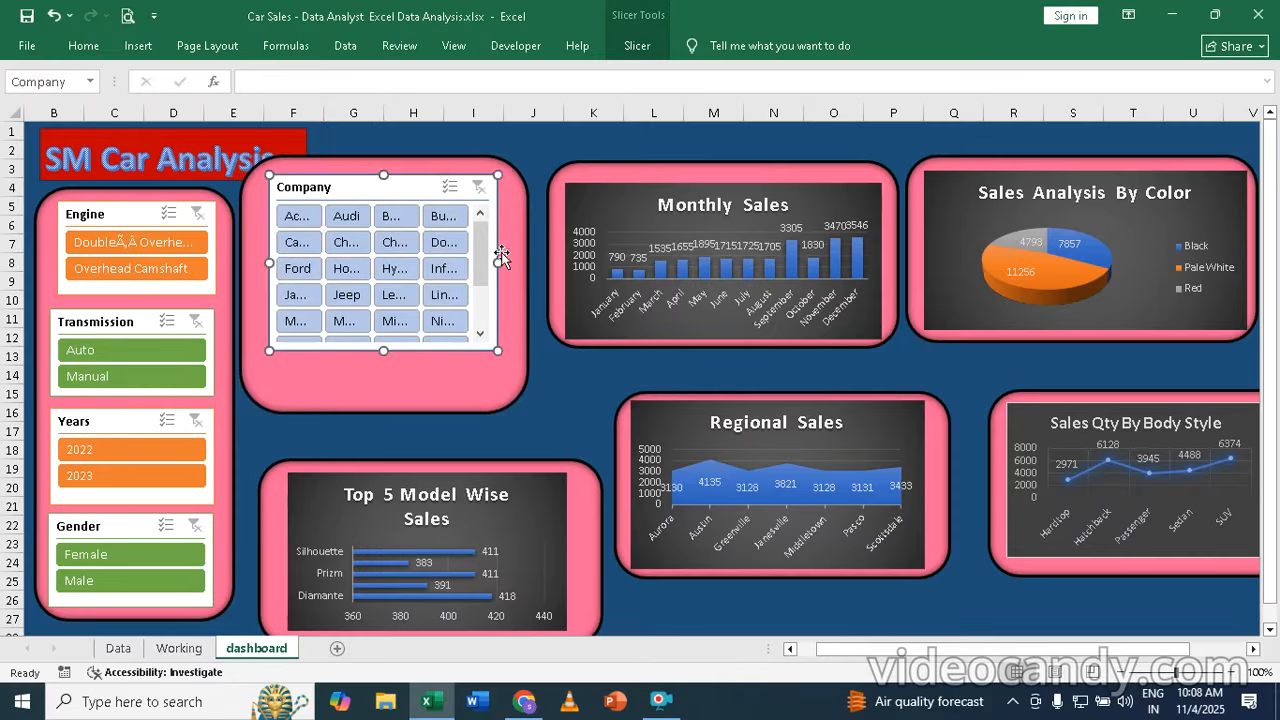
left_click_drag(501, 266, 512, 264)
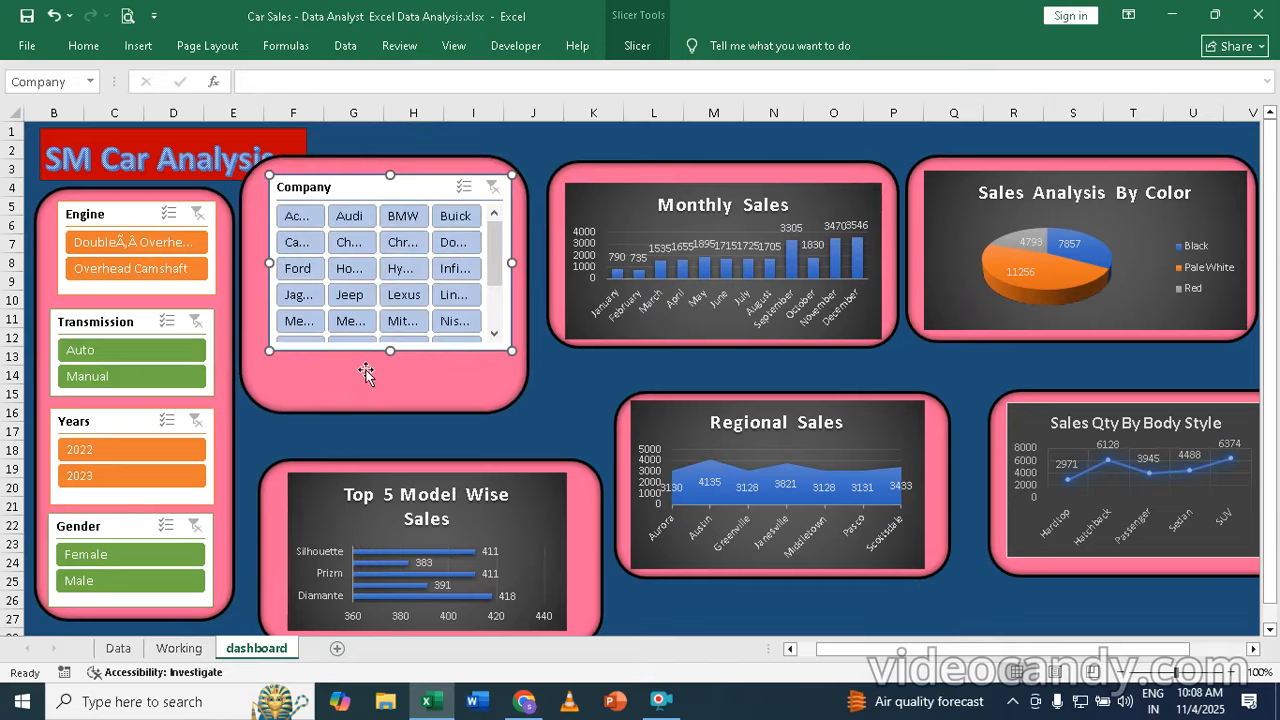
left_click_drag(393, 350, 390, 393)
left_click_drag(269, 282, 256, 282)
left_click(643, 48)
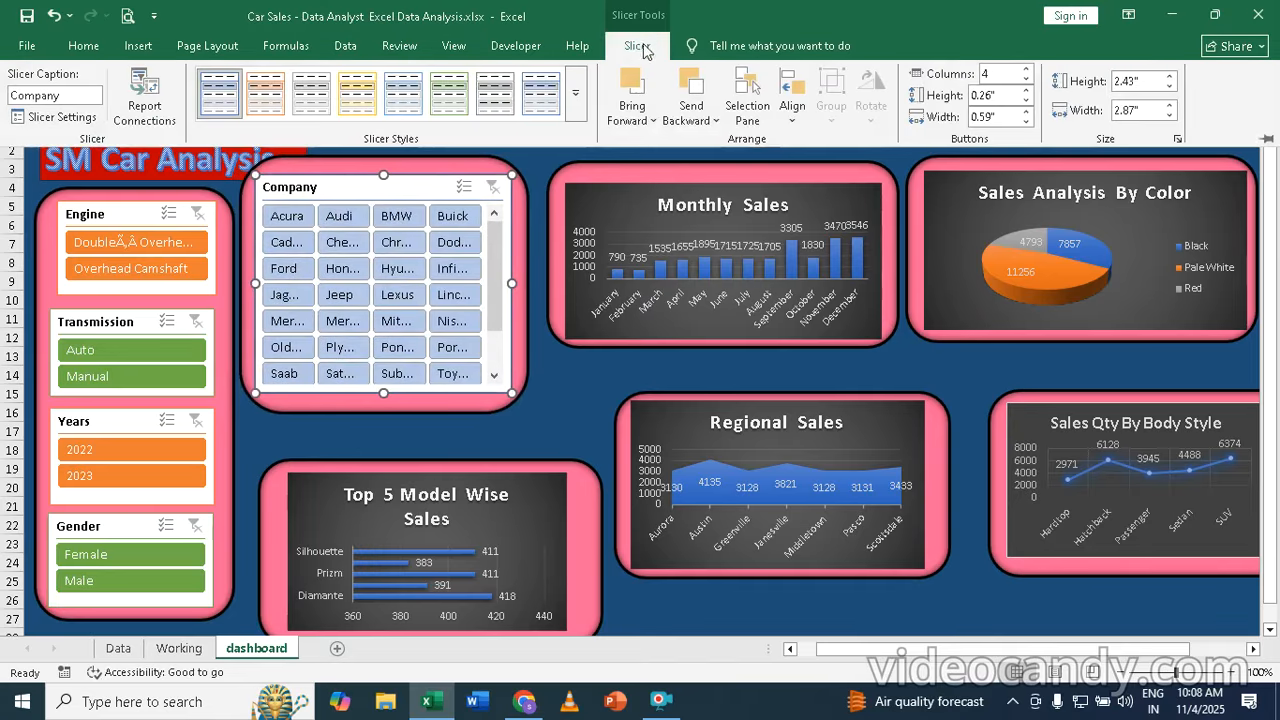
- Apply the light blue style from the Dark slicer styles to the Company slicer
left_click(579, 88)
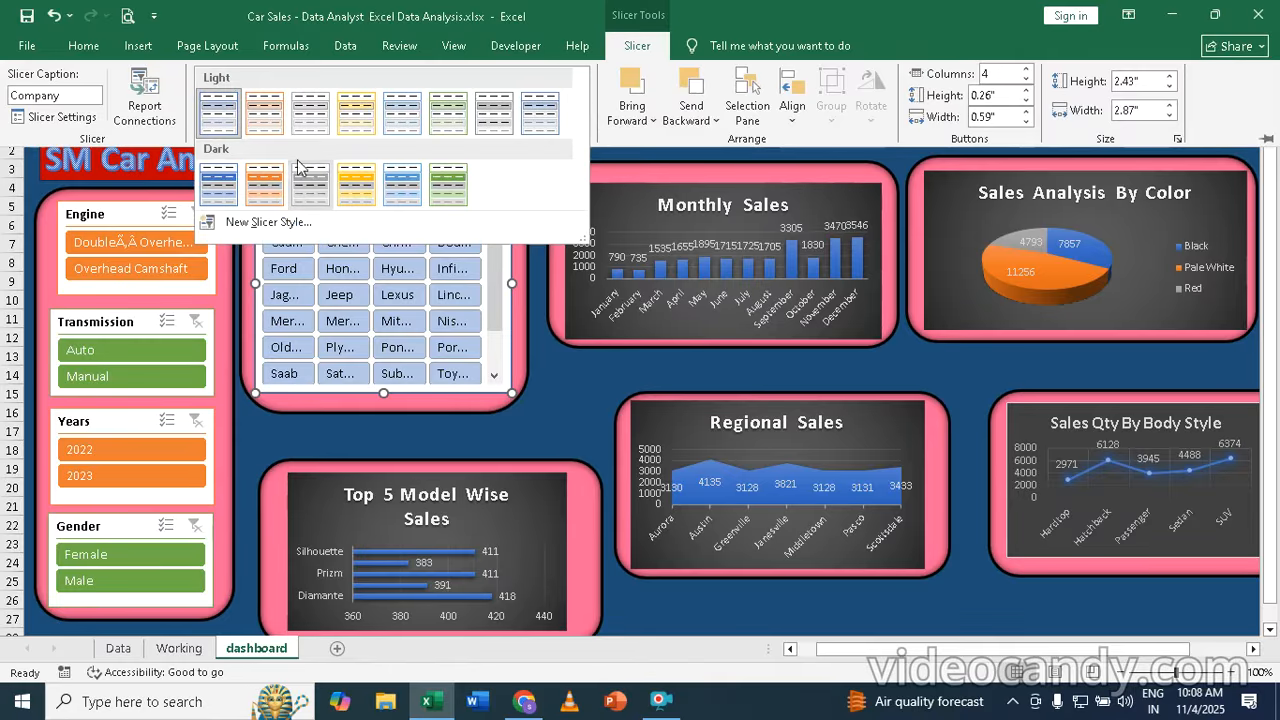
left_click(265, 192)
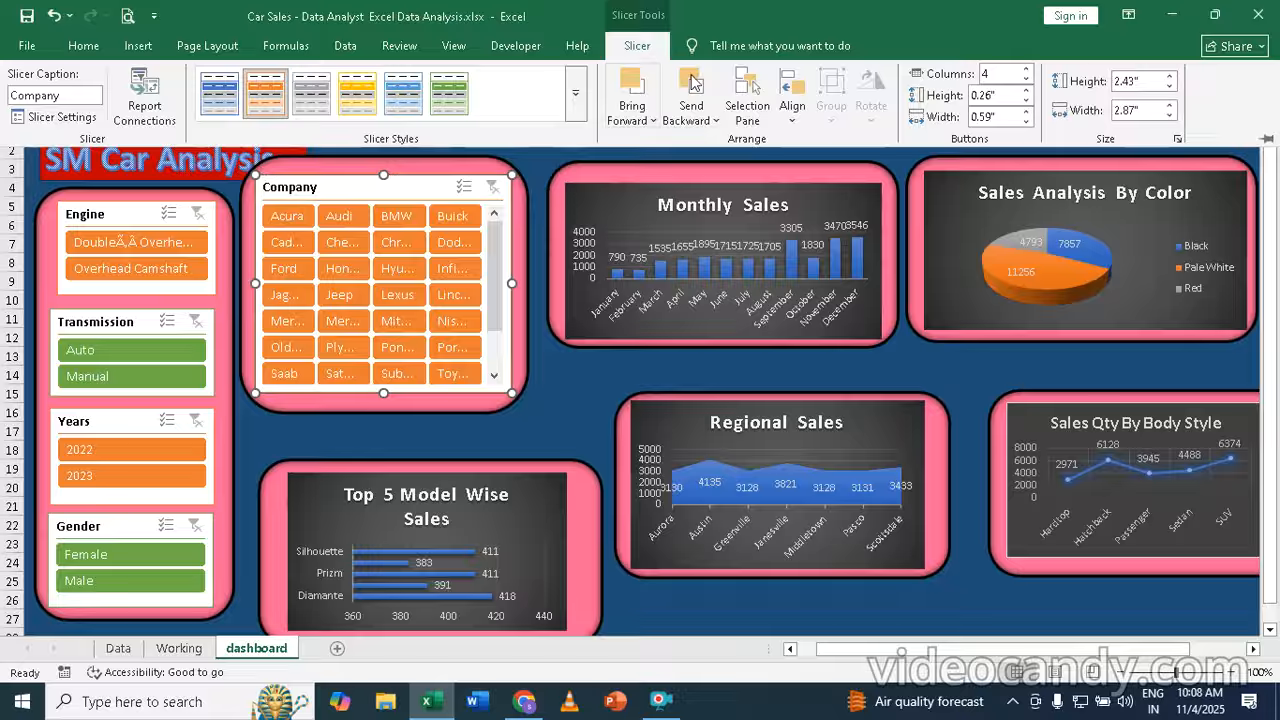
left_click(403, 97)
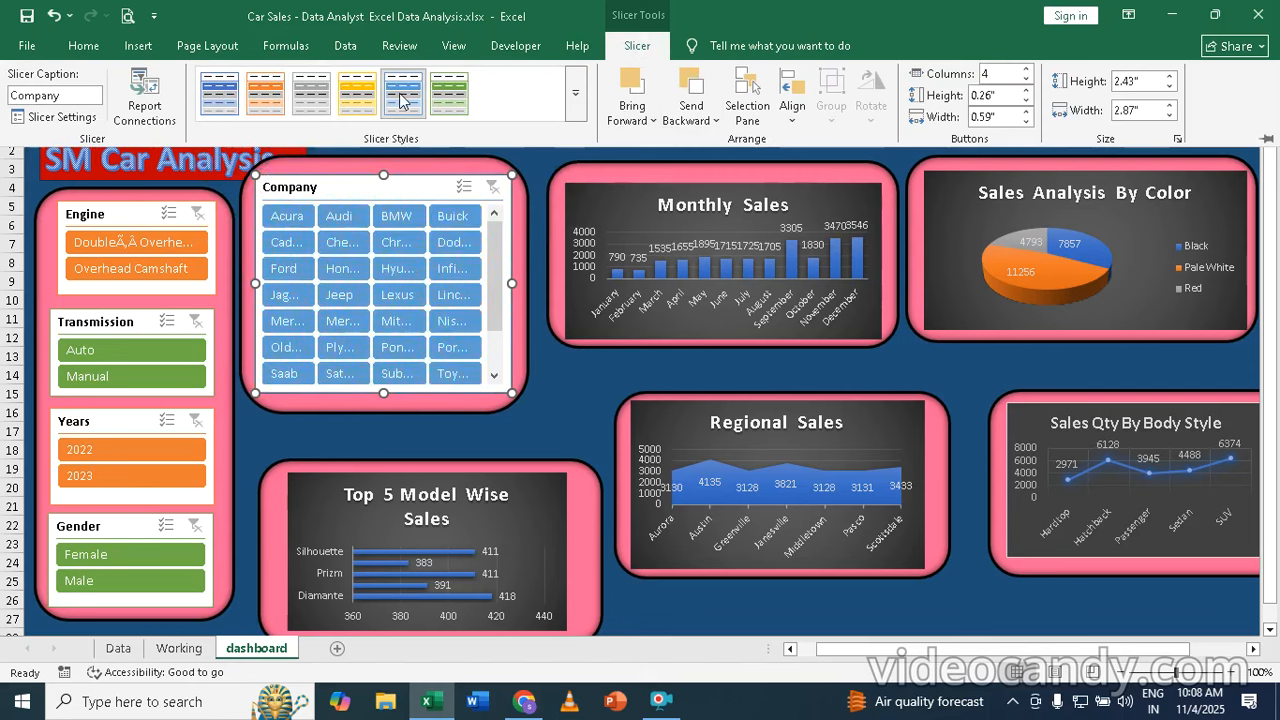
- Move the Monthly Sales and Sales Analysis By Color charts slightly down together with their pink frames
left_click(646, 176)
left_click(646, 180)
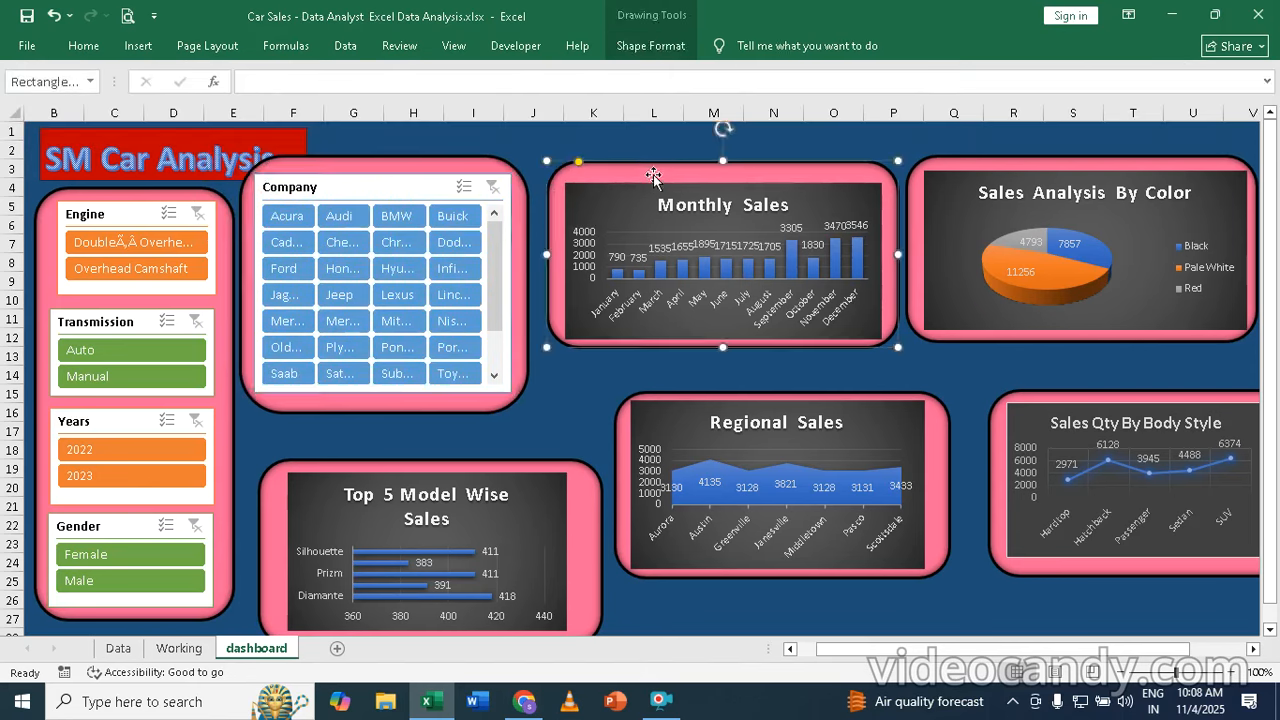
left_click_drag(653, 176, 618, 203)
left_click_drag(1024, 162, 1020, 181)
left_click(1020, 180)
double_click(1020, 180)
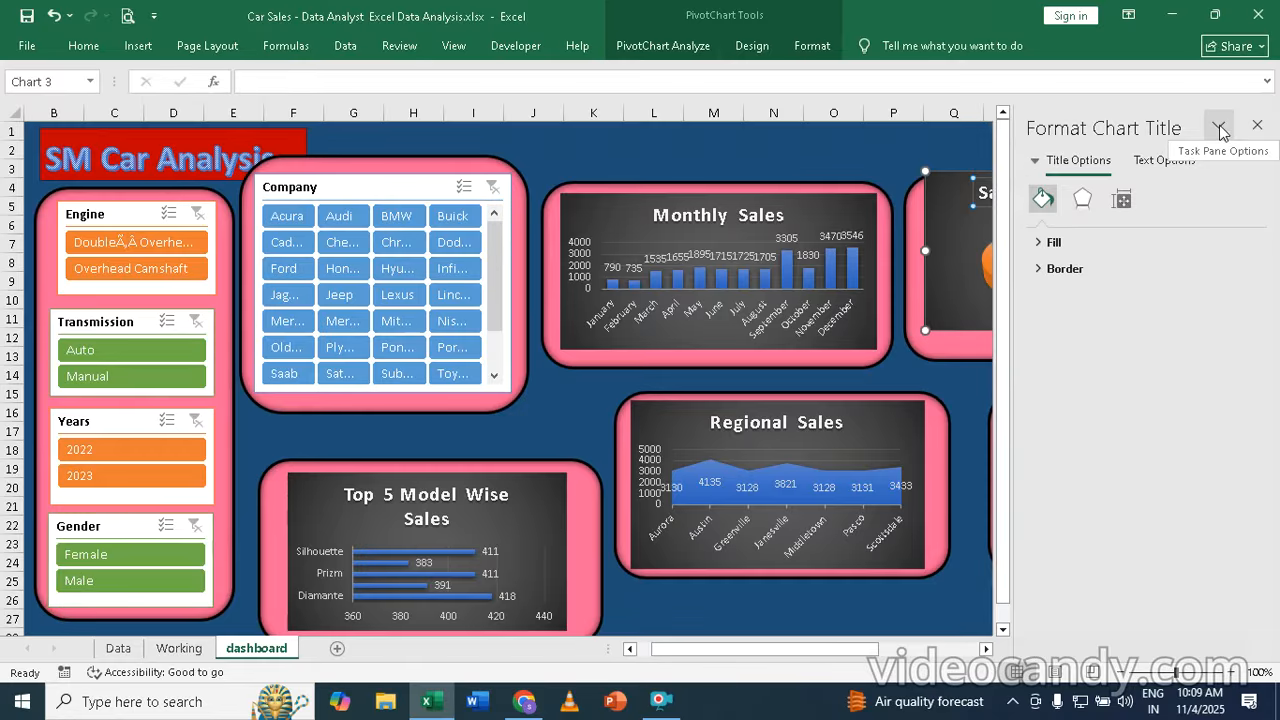
left_click(1257, 124)
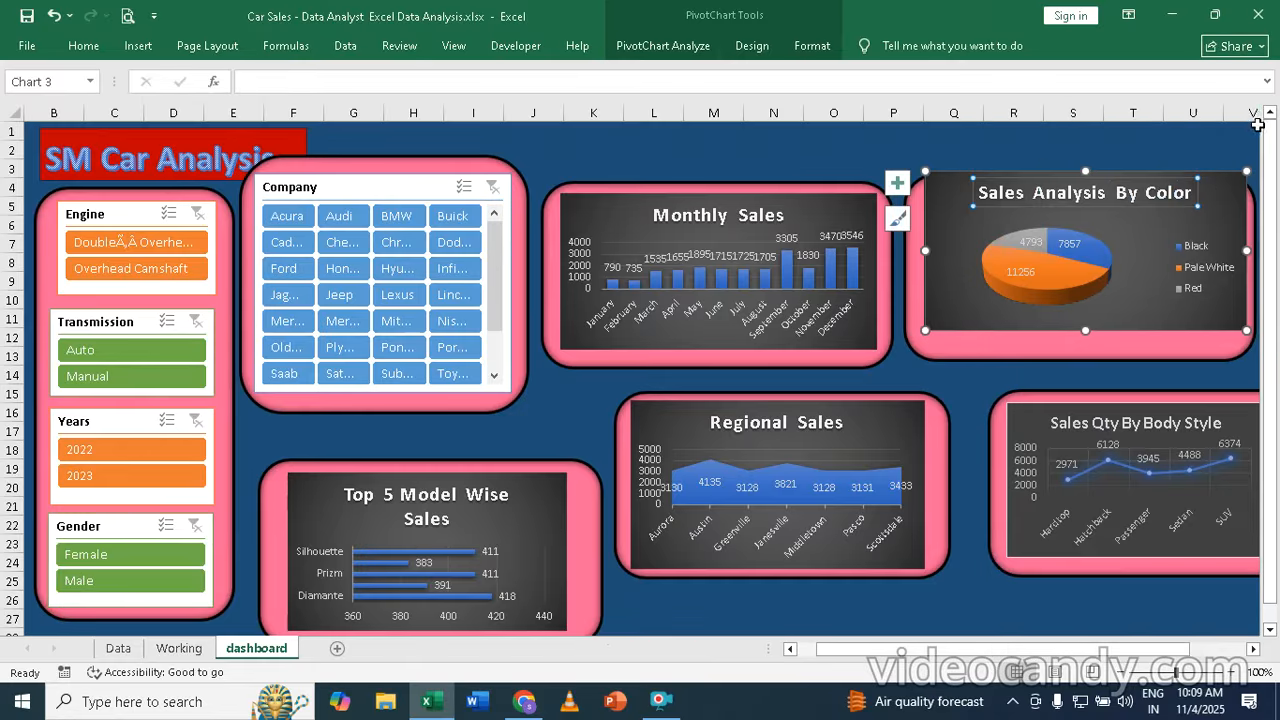
left_click(1230, 192)
left_click_drag(1233, 193, 1230, 209)
double_click(1230, 209)
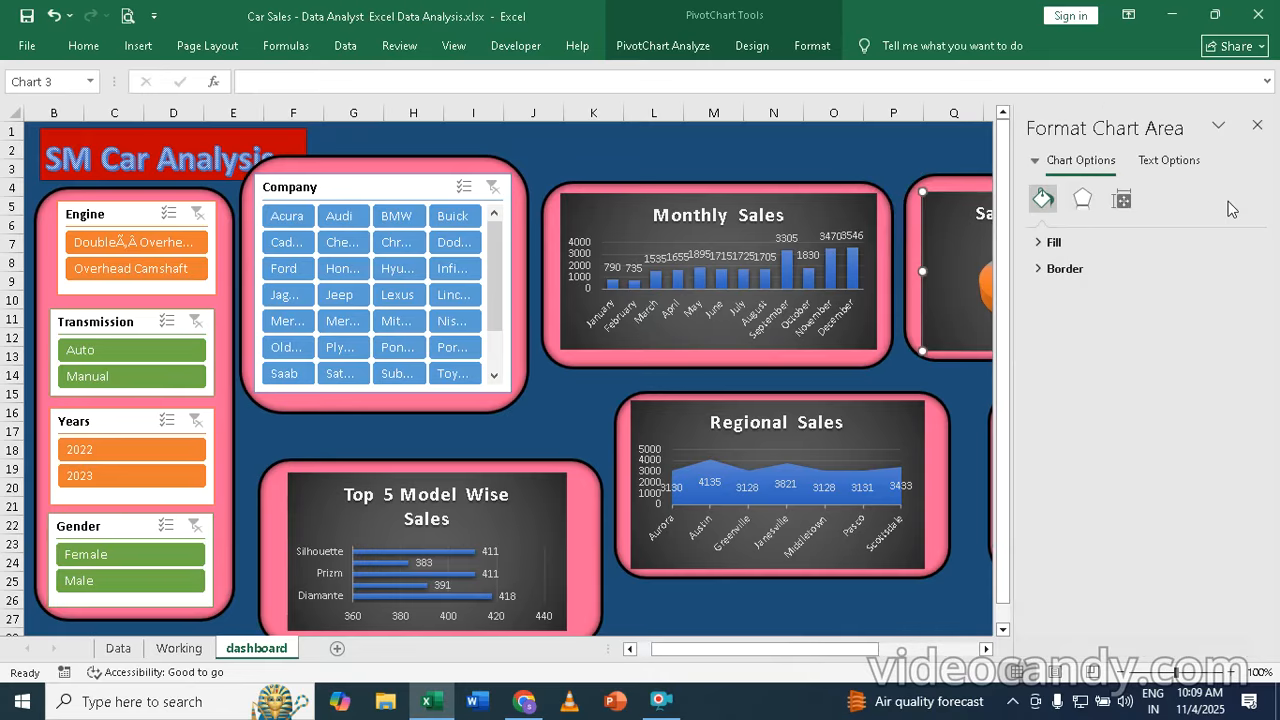
left_click(1257, 127)
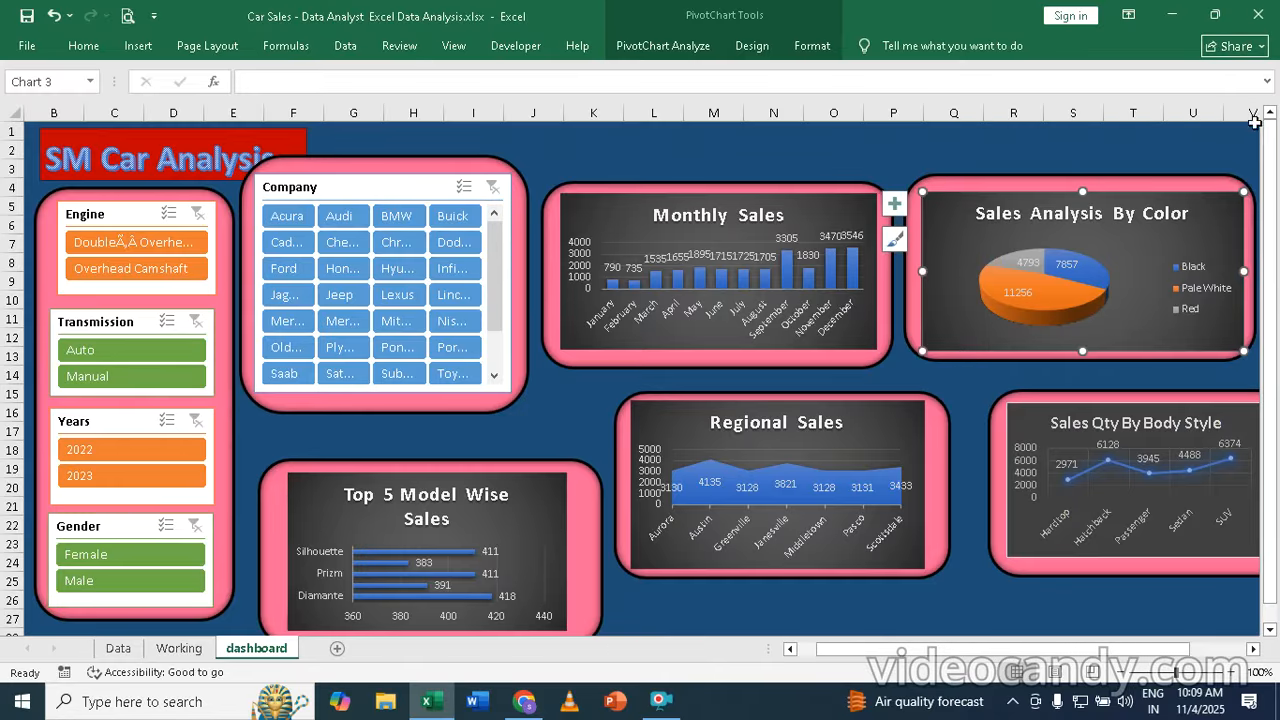
- Lower the Regional Sales and Sales Qty By Body Style charts with their frames, bringing the body style chart fully into view by column V
left_click(623, 430)
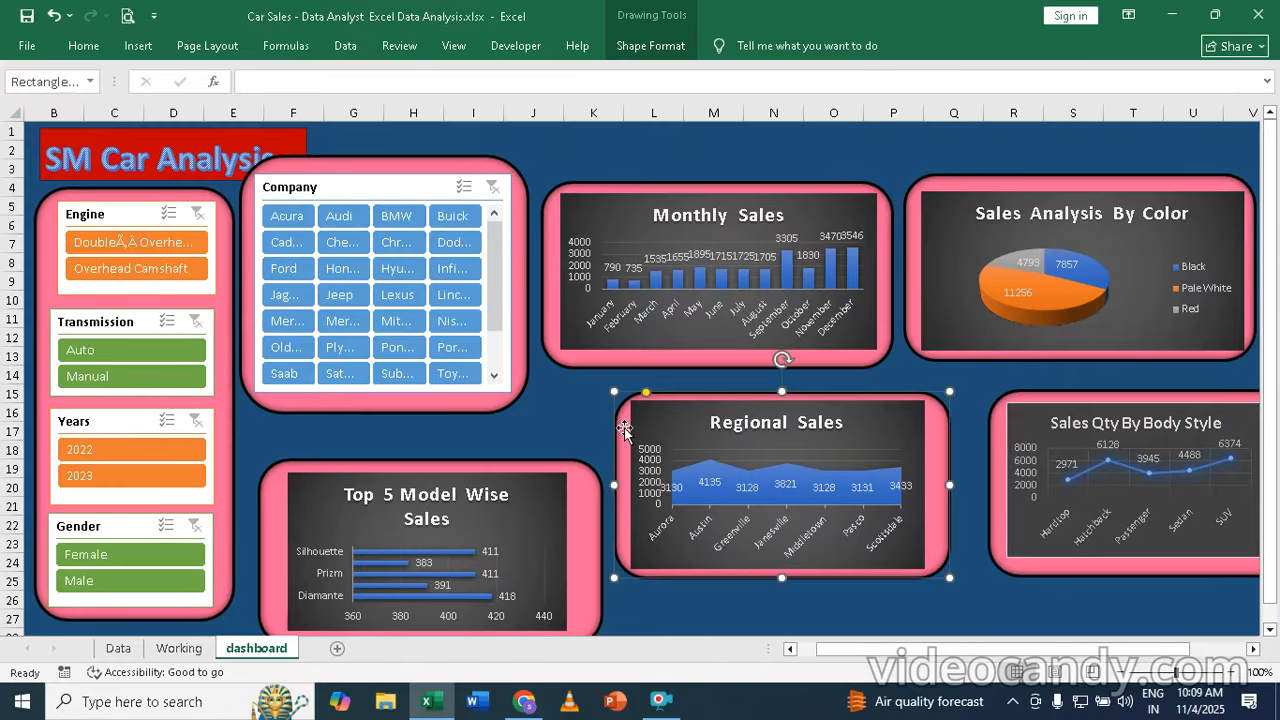
left_click_drag(623, 430, 620, 482)
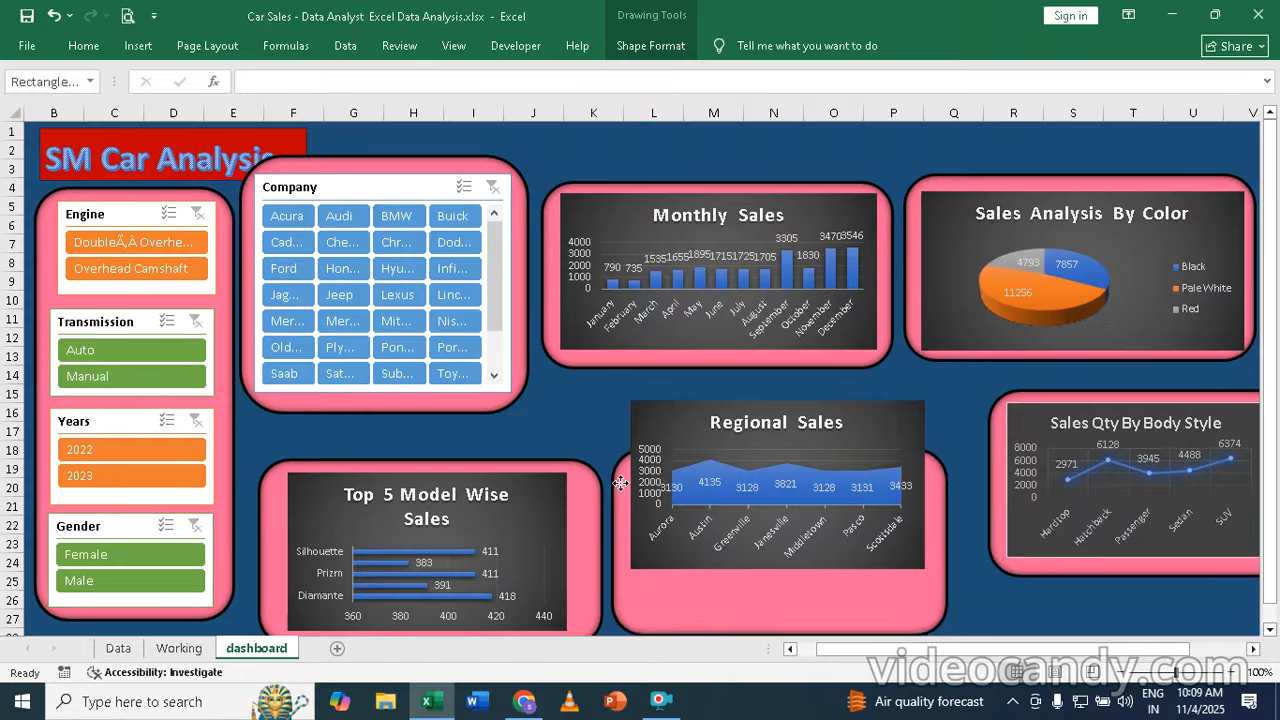
left_click_drag(680, 417, 680, 475)
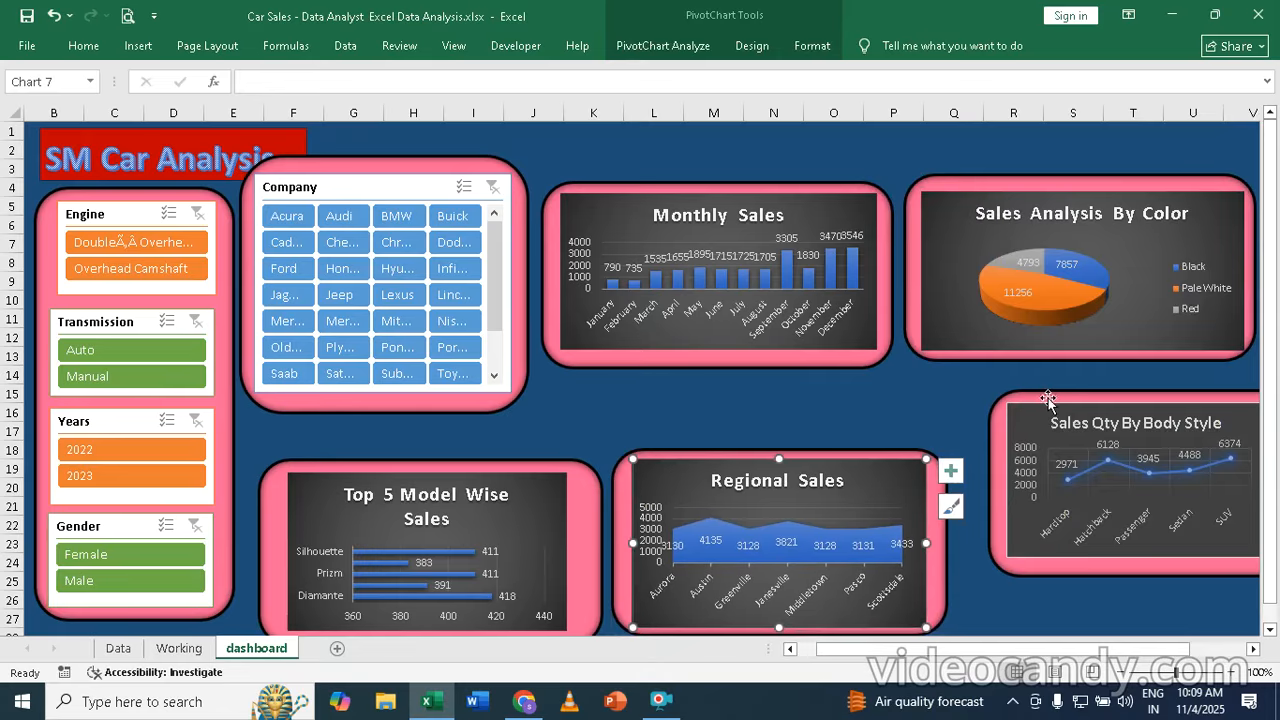
left_click_drag(1047, 399, 1027, 444)
left_click(1064, 412)
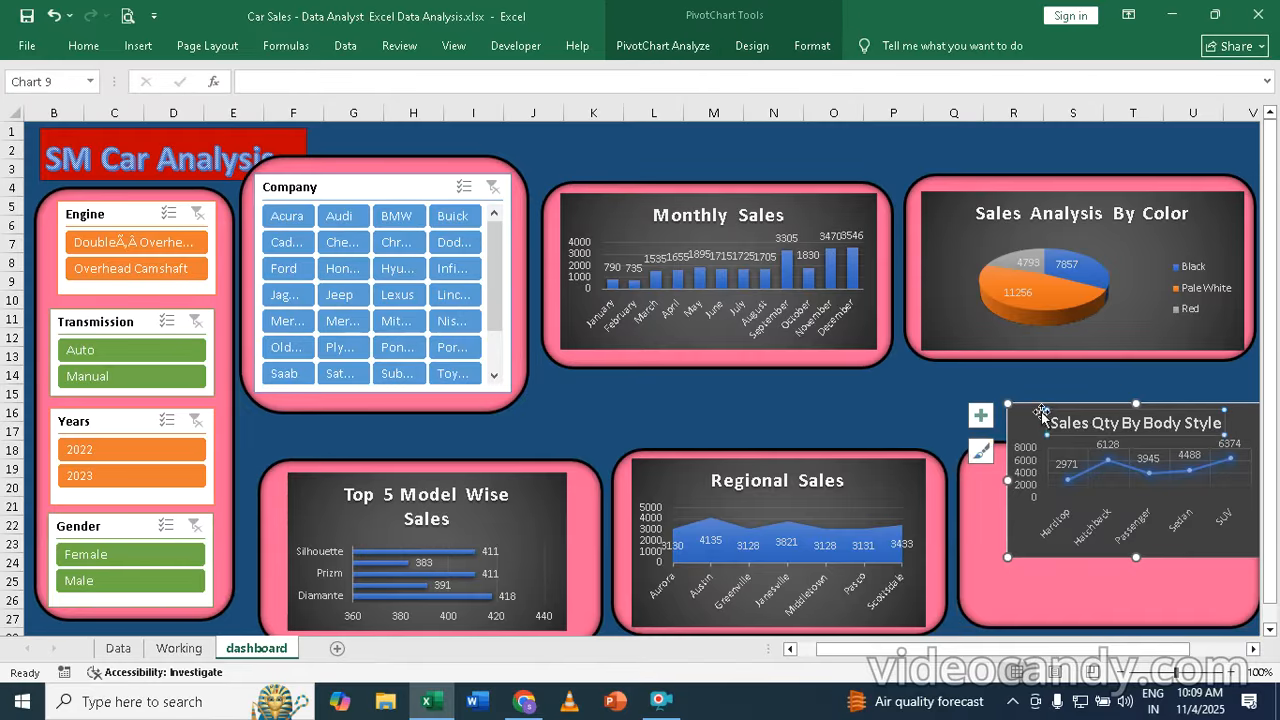
left_click_drag(1025, 419, 997, 465)
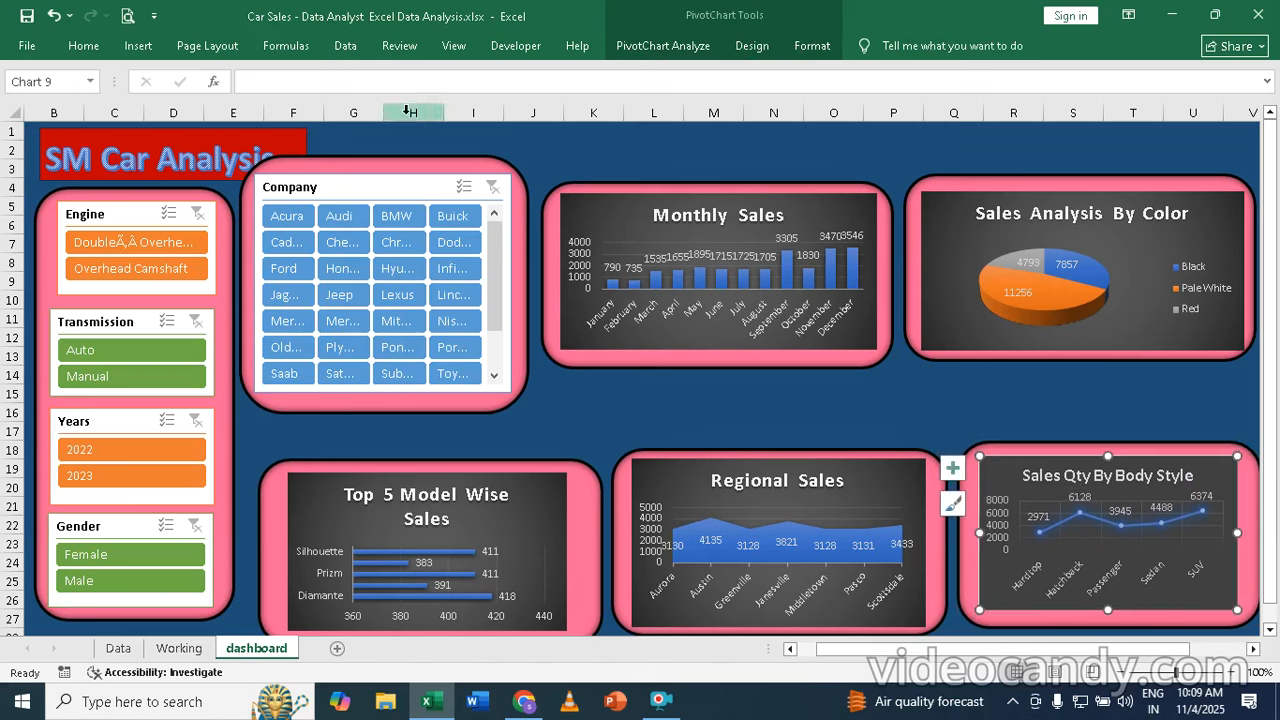
- Shift the Company slicer, Monthly Sales and Sales Analysis By Color charts down with their frames, clear of the SM Car Analysis title
mouse_move(354, 160)
left_mouse_down()
mouse_move(361, 182)
mouse_move(337, 211)
left_mouse_up()
left_click(362, 184)
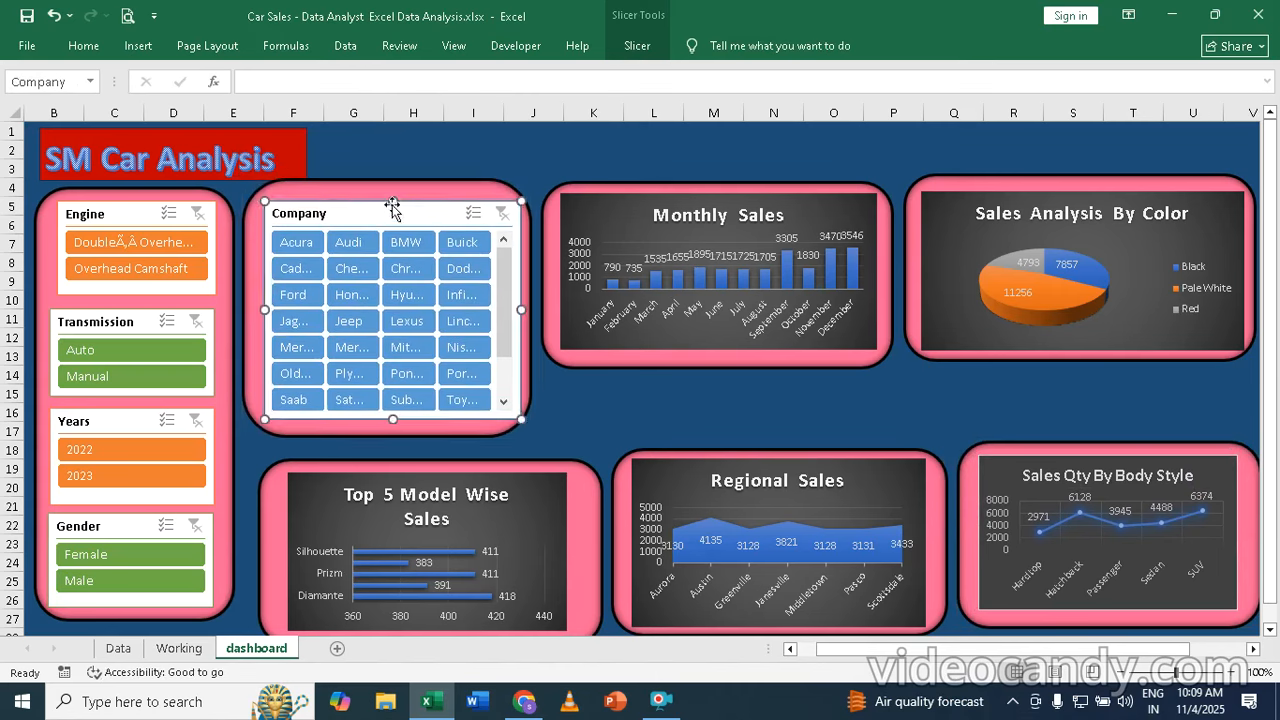
left_click(575, 190)
left_click_drag(627, 188, 616, 244)
left_click(616, 200)
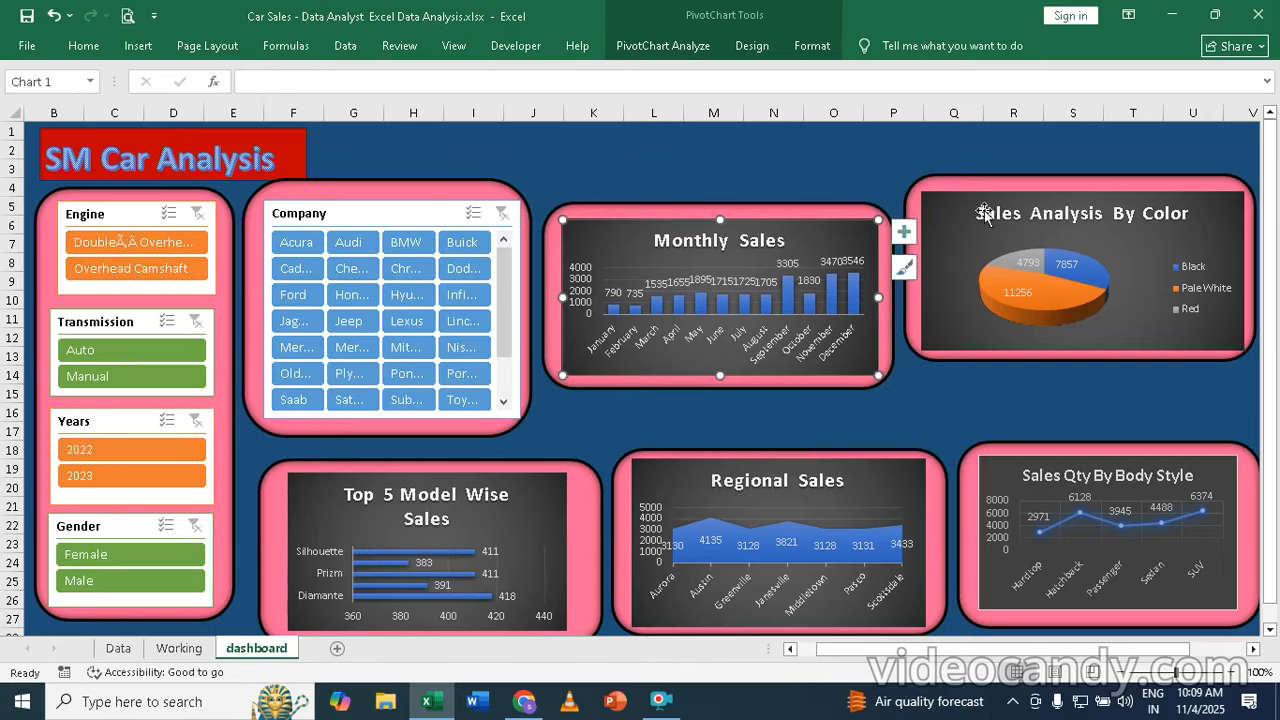
left_click_drag(990, 180, 980, 198)
left_click(942, 207)
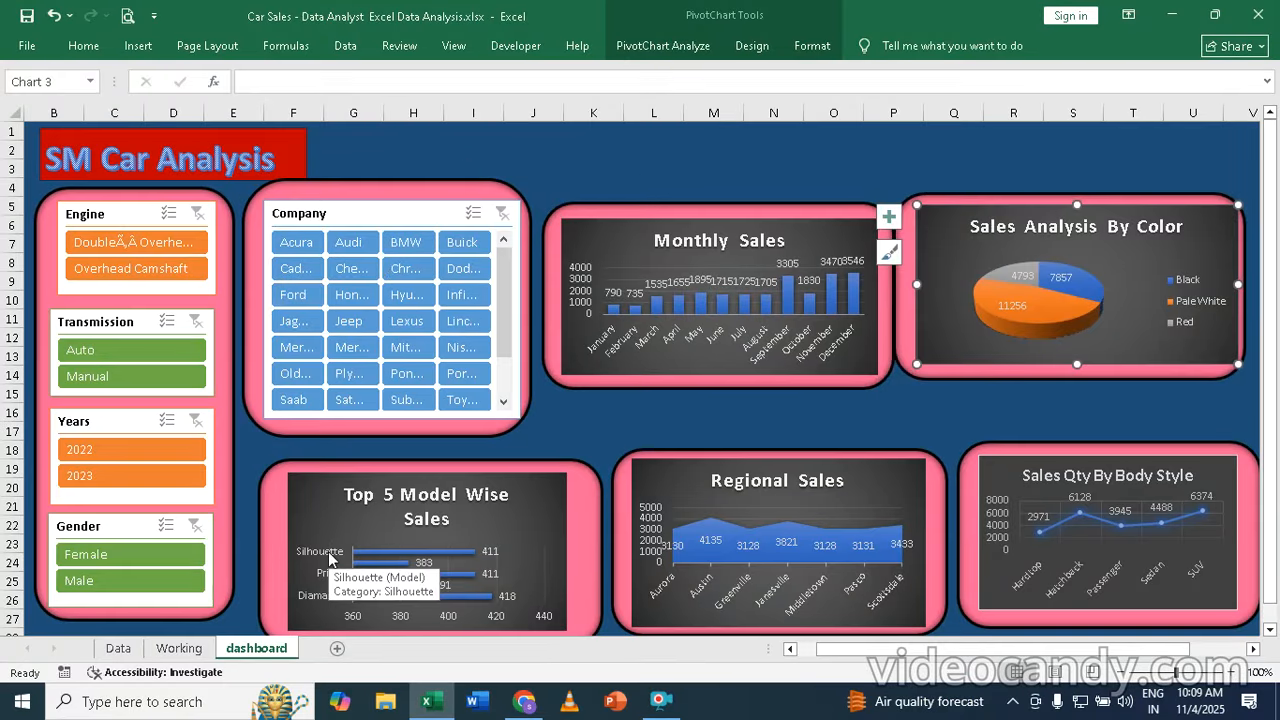
- Draw a rectangle about 0.49" high and 1.33" wide above the Company slicer, over columns H and I, and fill it dark red
left_click(138, 48)
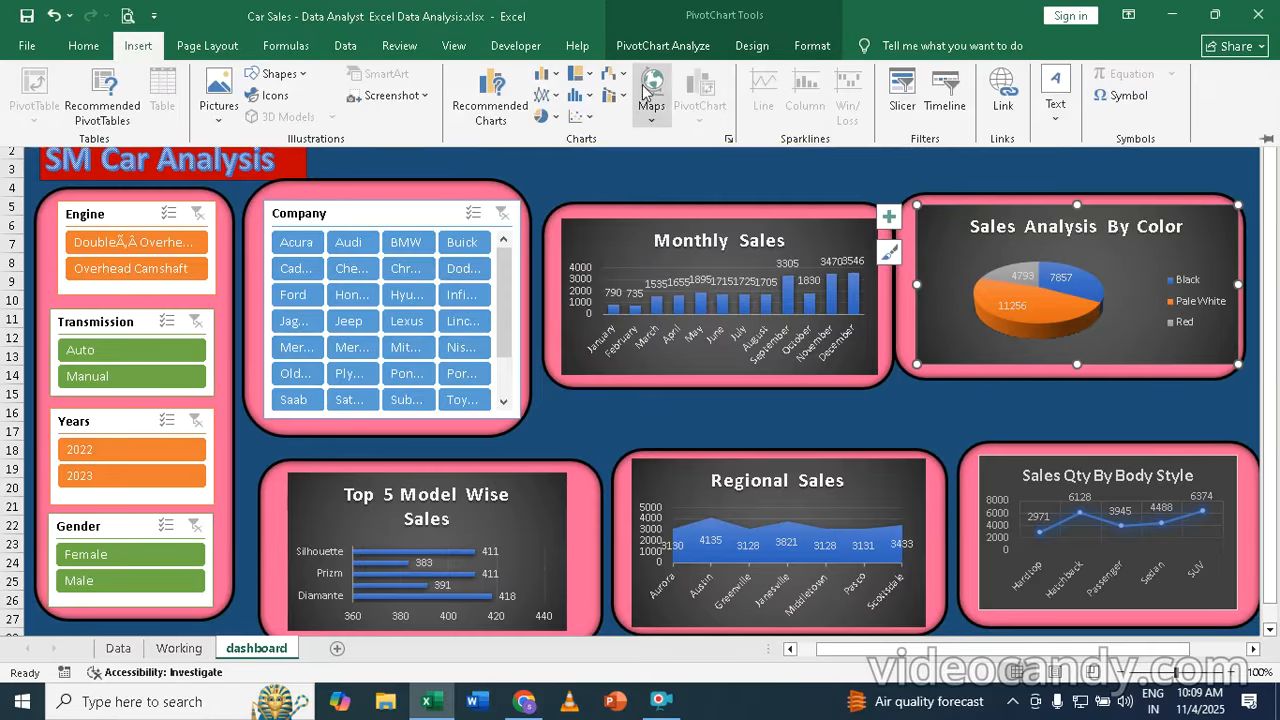
left_click(305, 77)
left_click(333, 120)
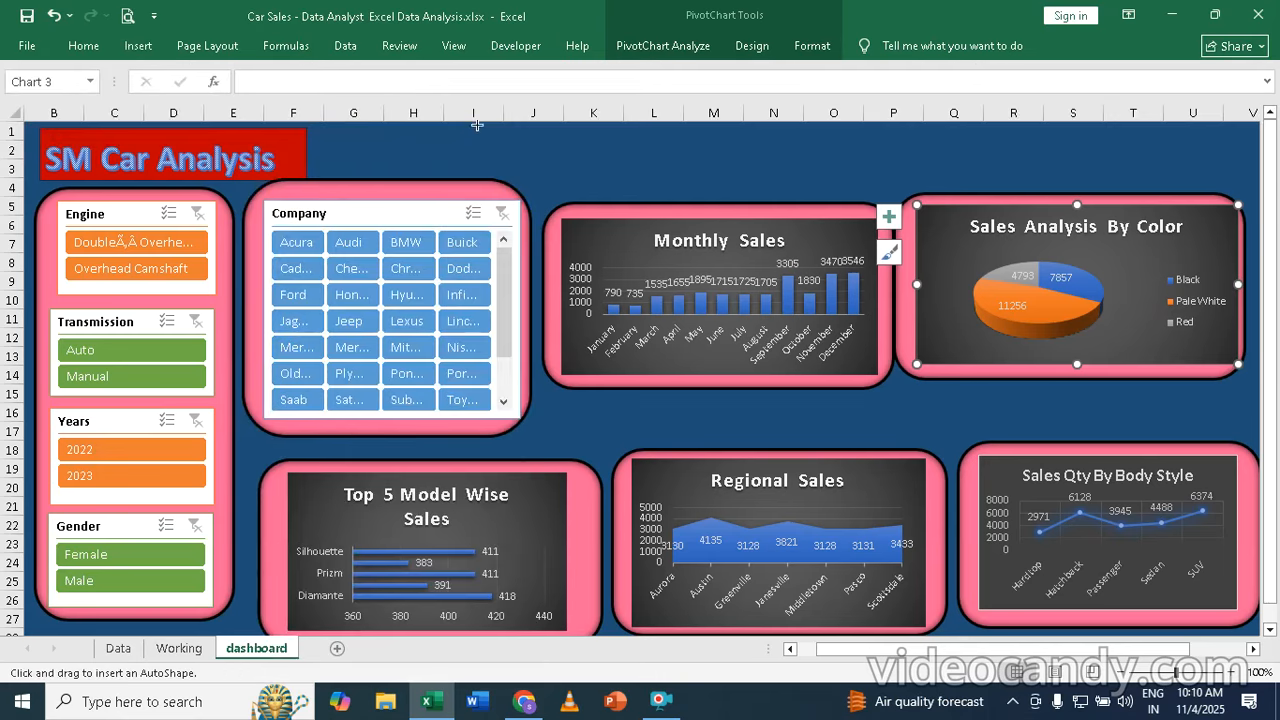
left_click_drag(390, 128, 507, 172)
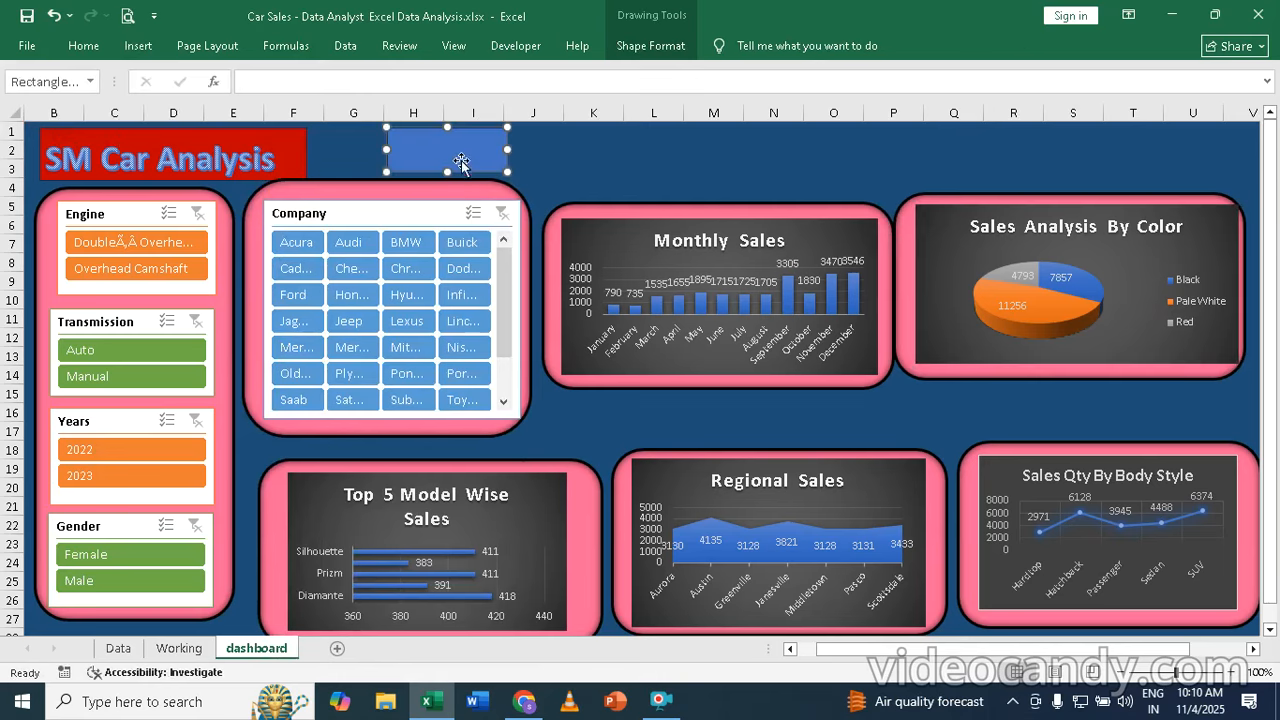
left_click(662, 48)
left_click(483, 74)
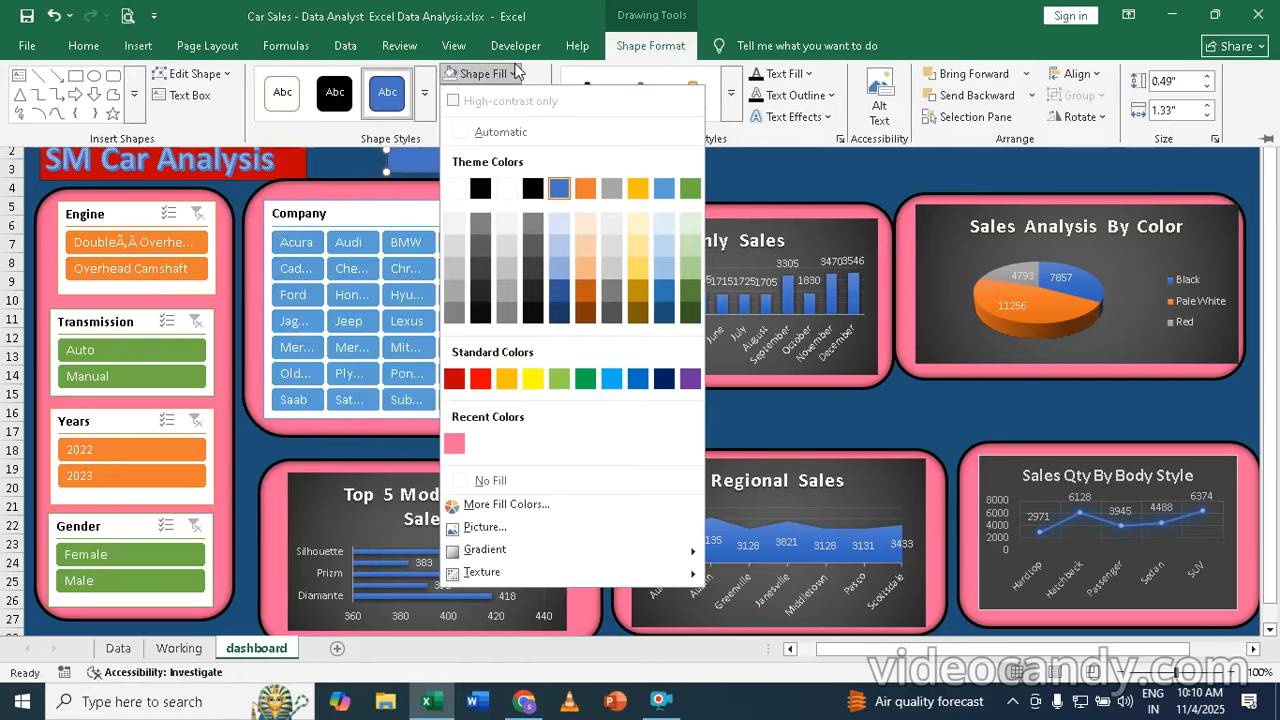
left_click(455, 378)
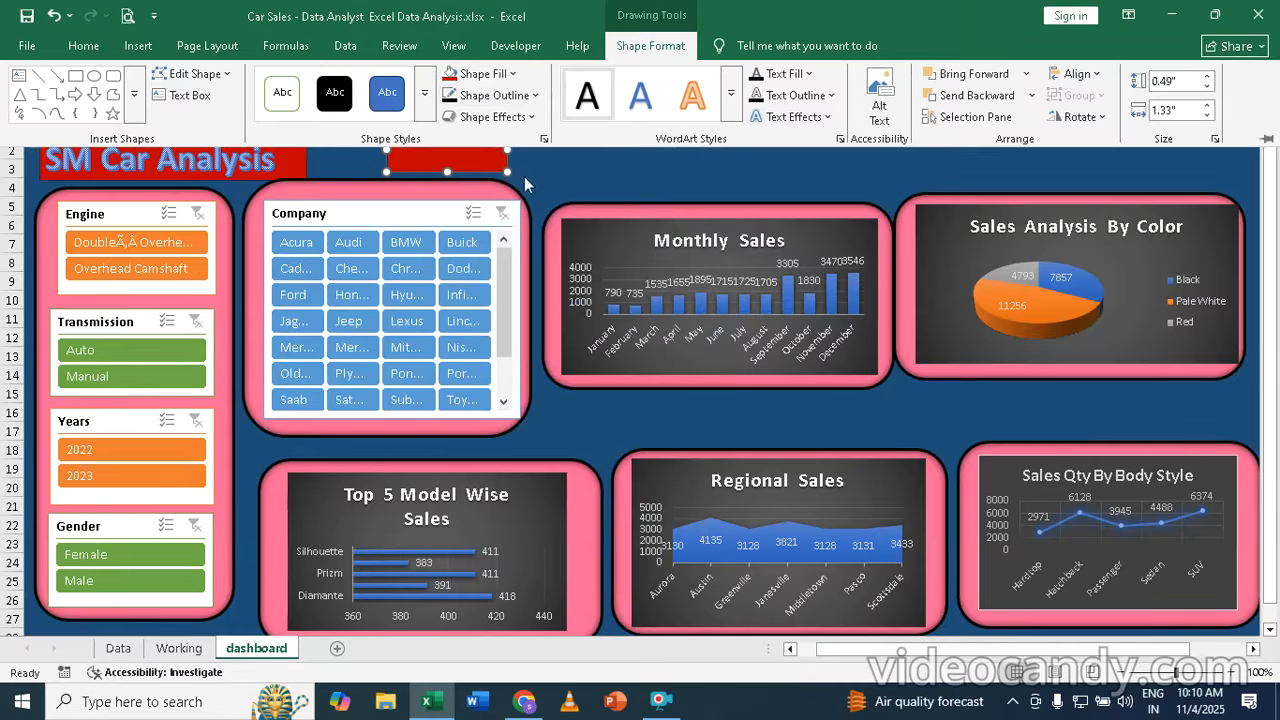
left_click(554, 160)
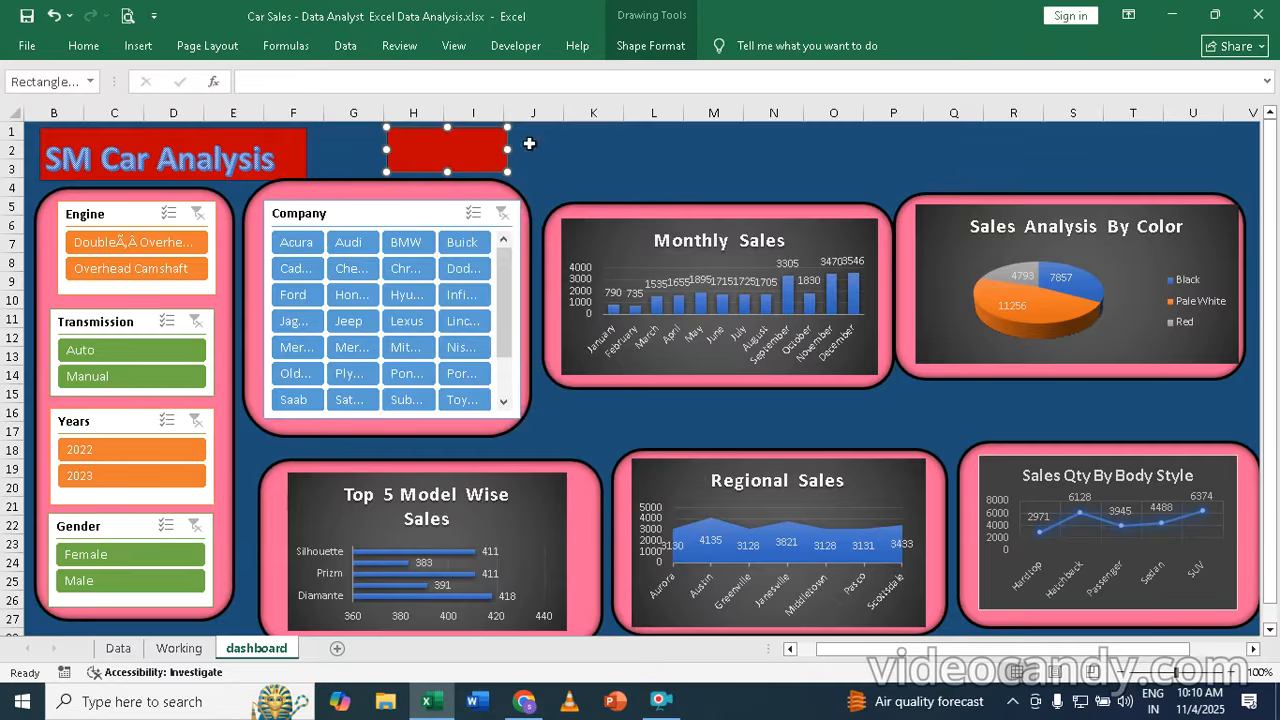
- Insert a text box reading "Total Car" above the Monthly Sales chart, about 0.43" high and 1.84" wide, with no fill
left_click(135, 47)
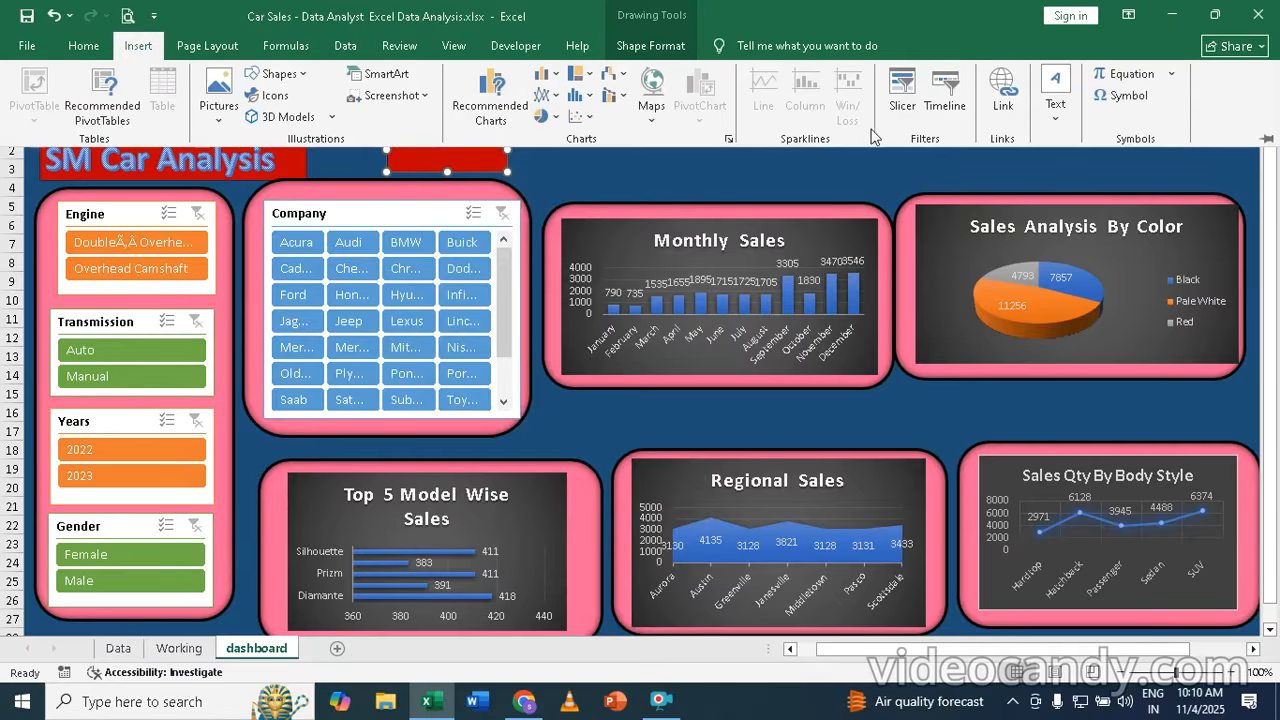
left_click(1053, 115)
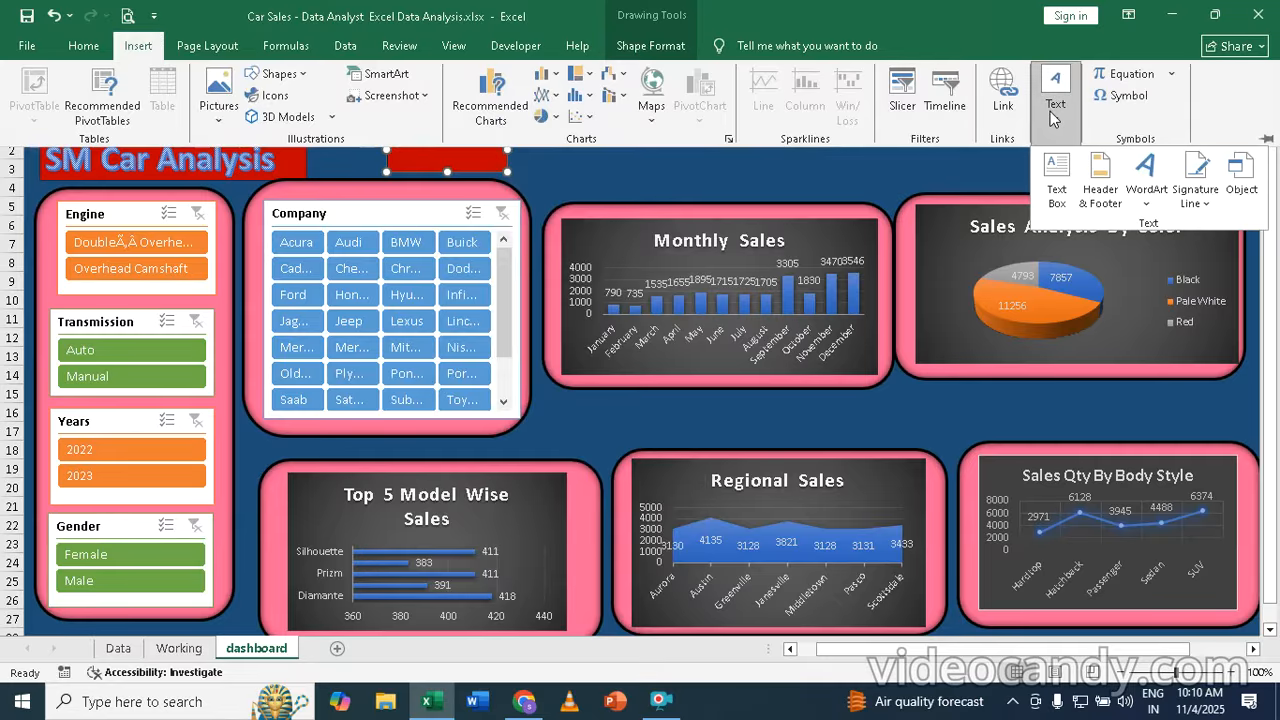
left_click(1060, 182)
left_click_drag(588, 144, 754, 183)
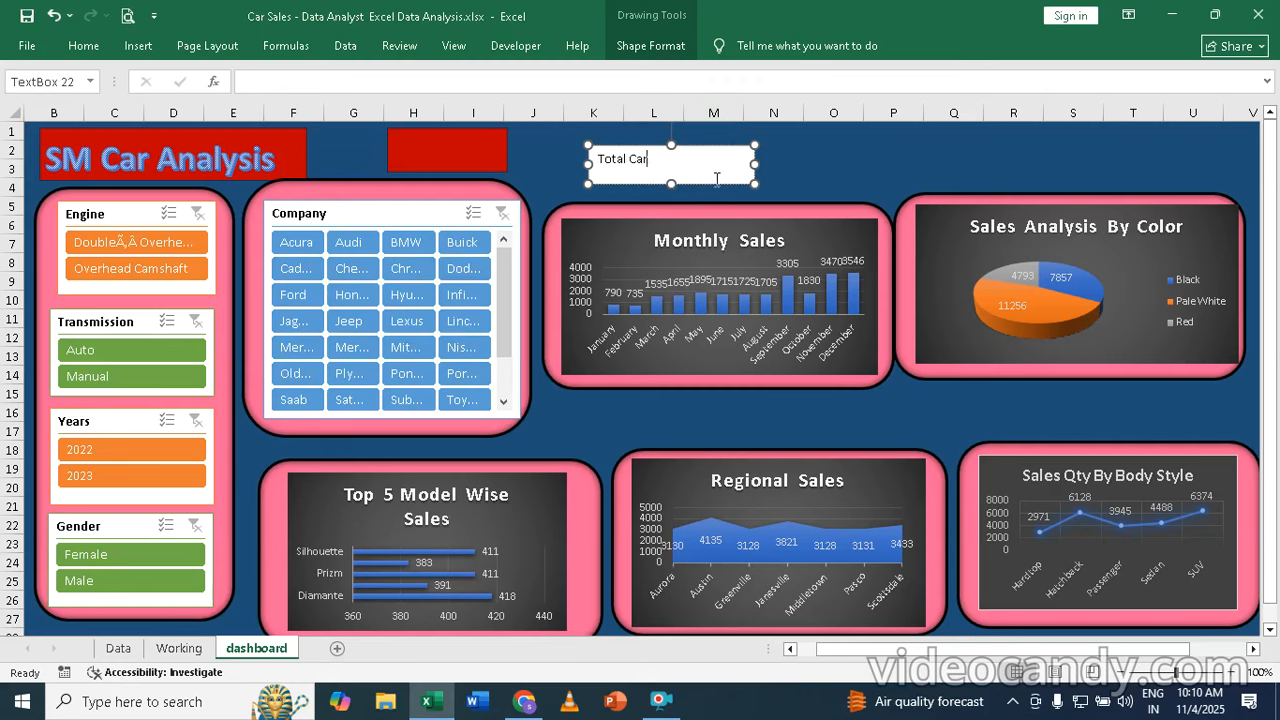
left_click(648, 50)
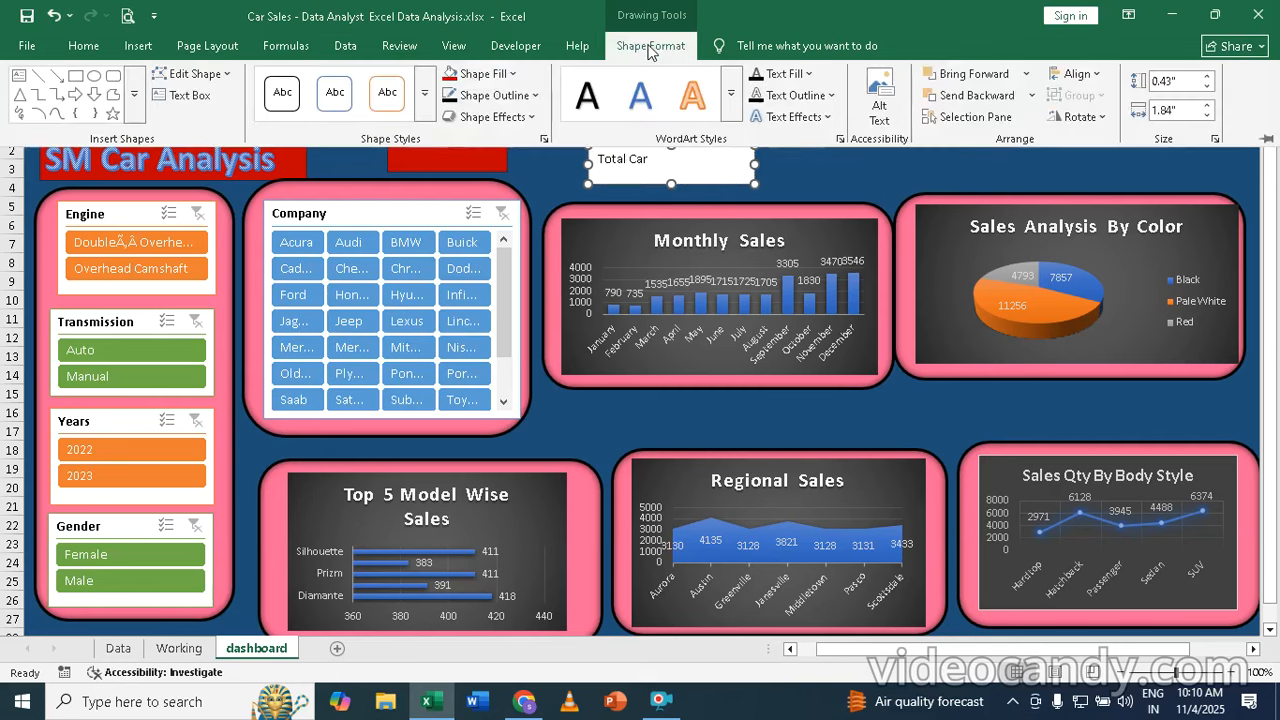
left_click(510, 75)
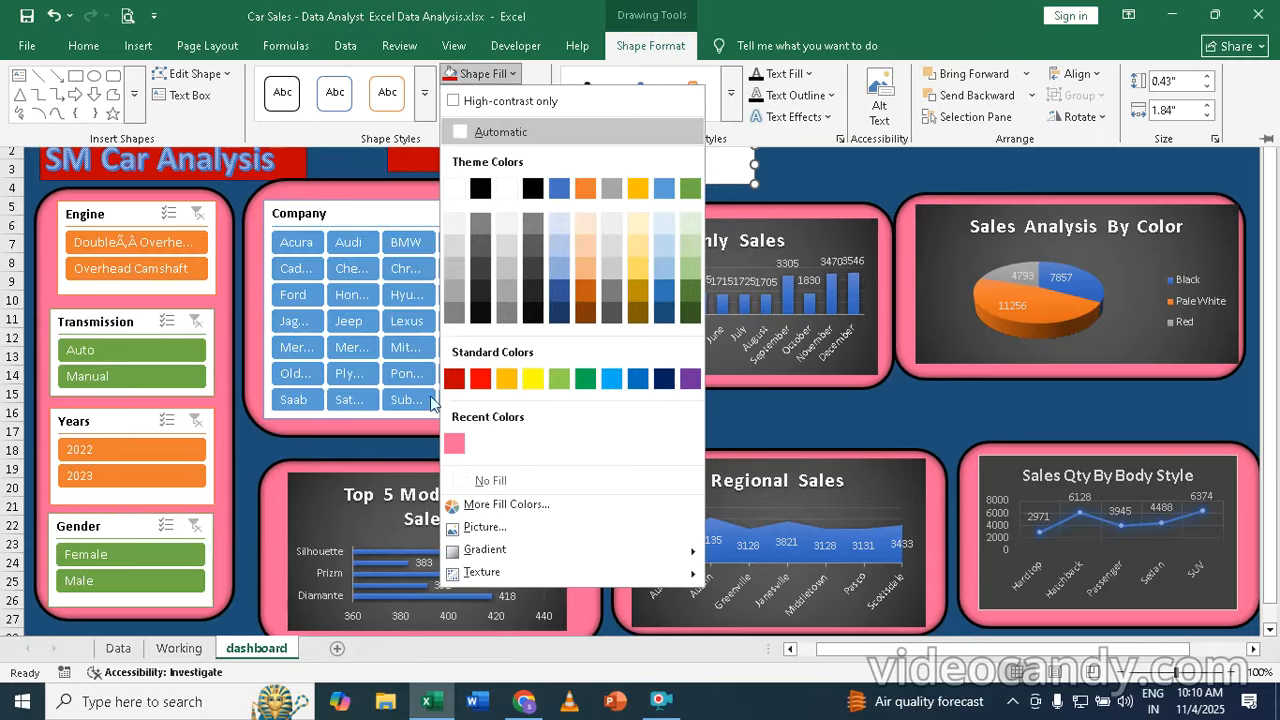
left_click(481, 483)
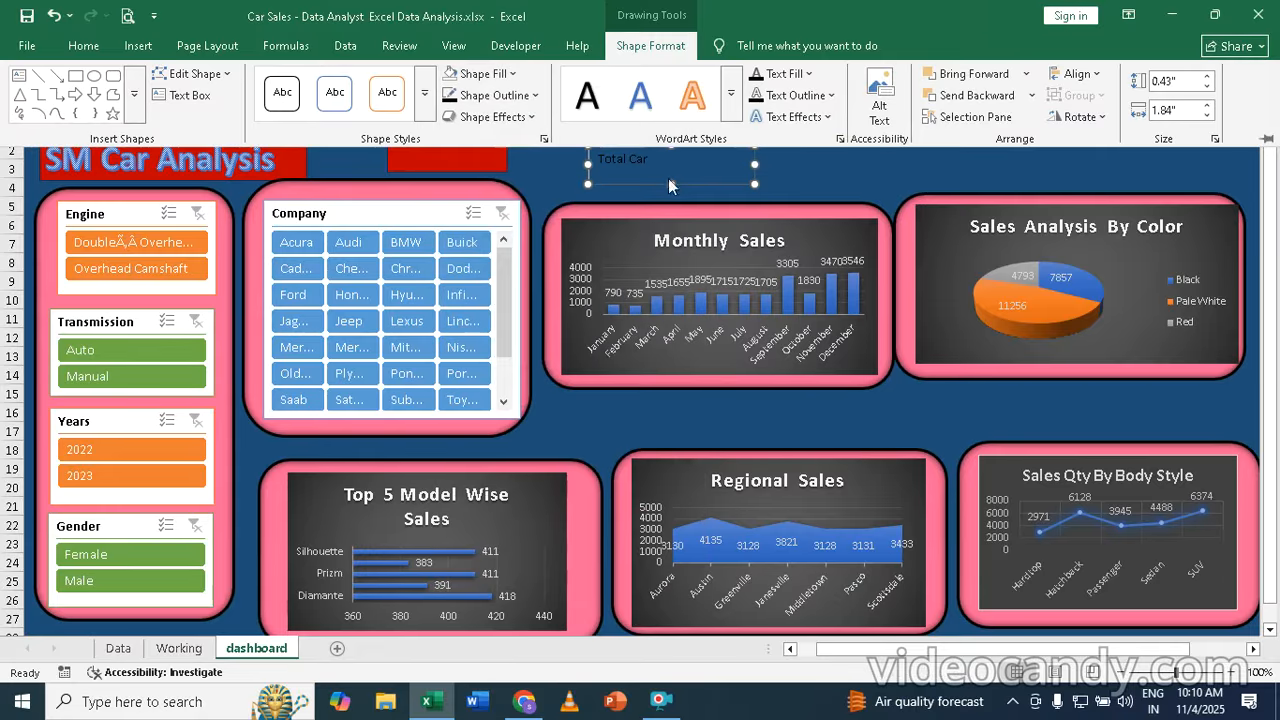
- Format the "Total Car" text at font size 14 in the standard orange color
left_click(602, 160)
left_click_drag(602, 158, 652, 160)
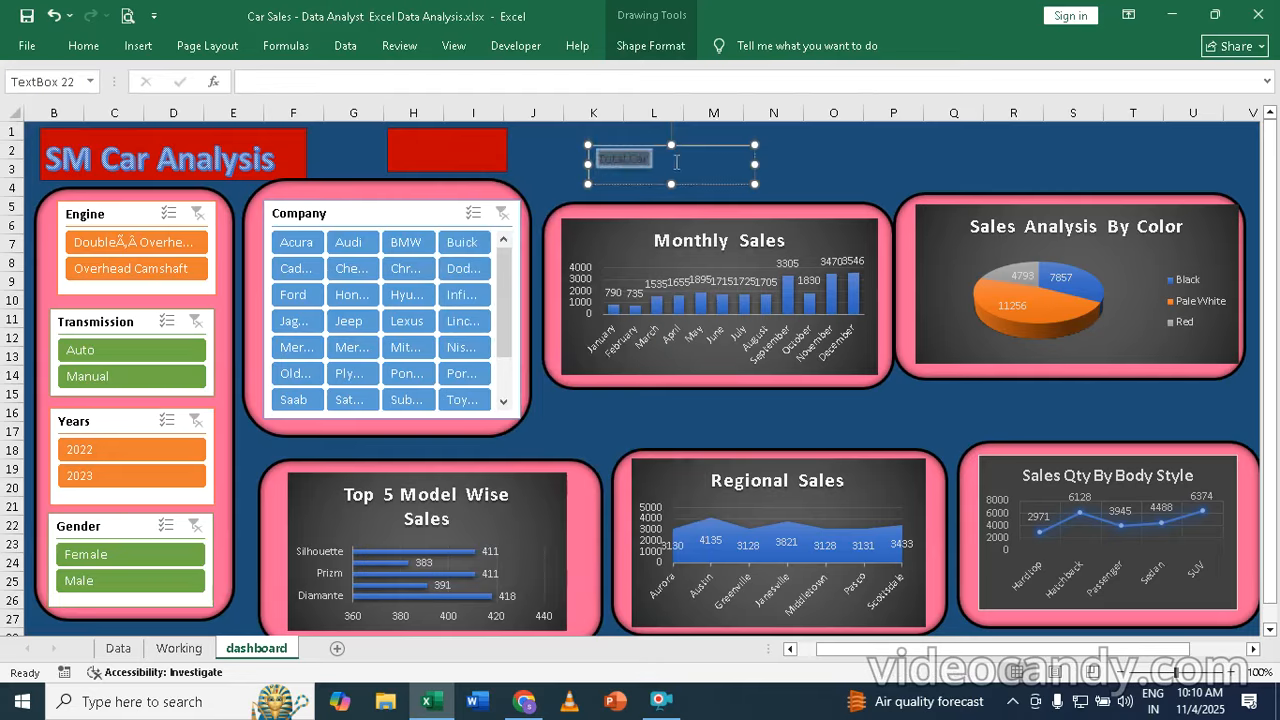
left_click(83, 45)
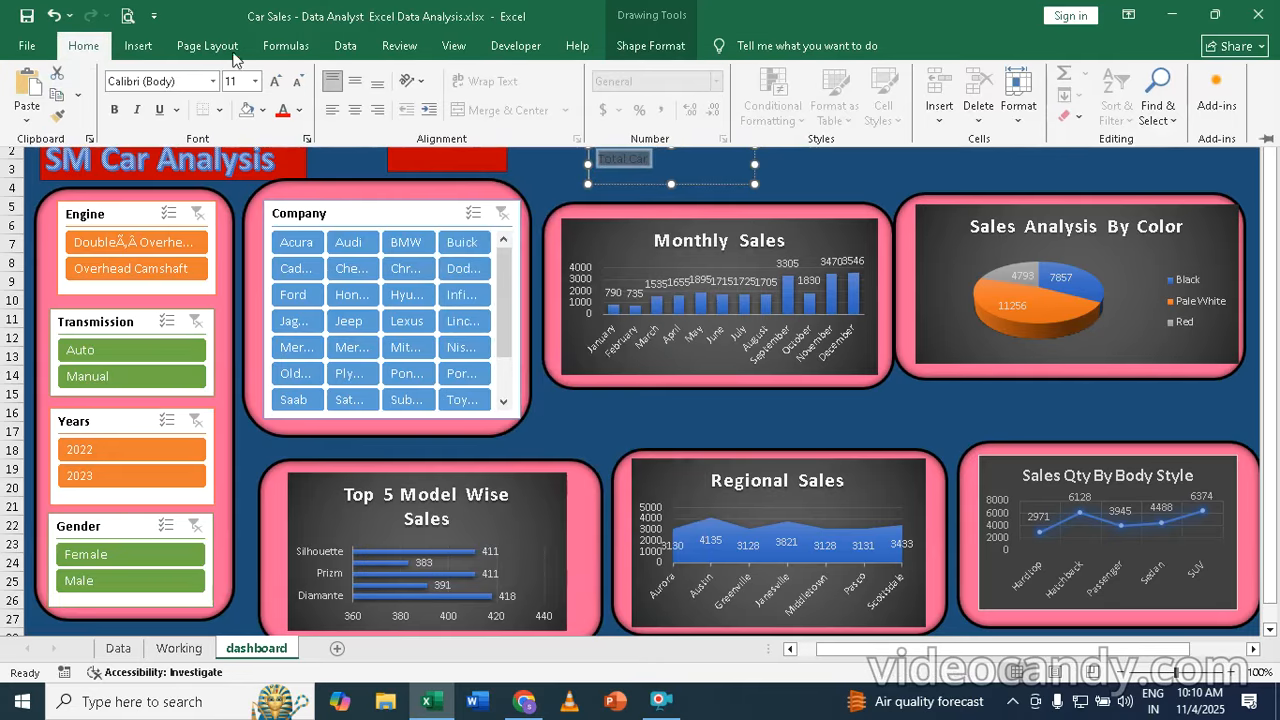
left_click(273, 84)
left_click(273, 84)
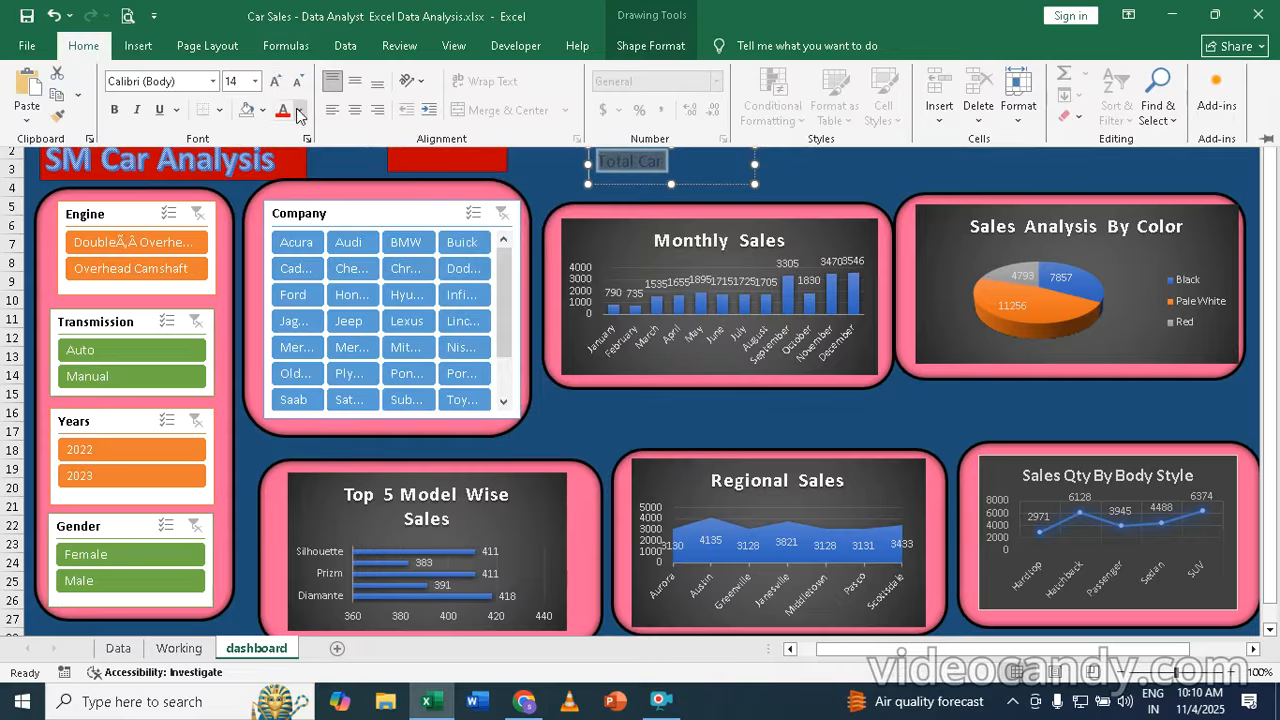
left_click(297, 110)
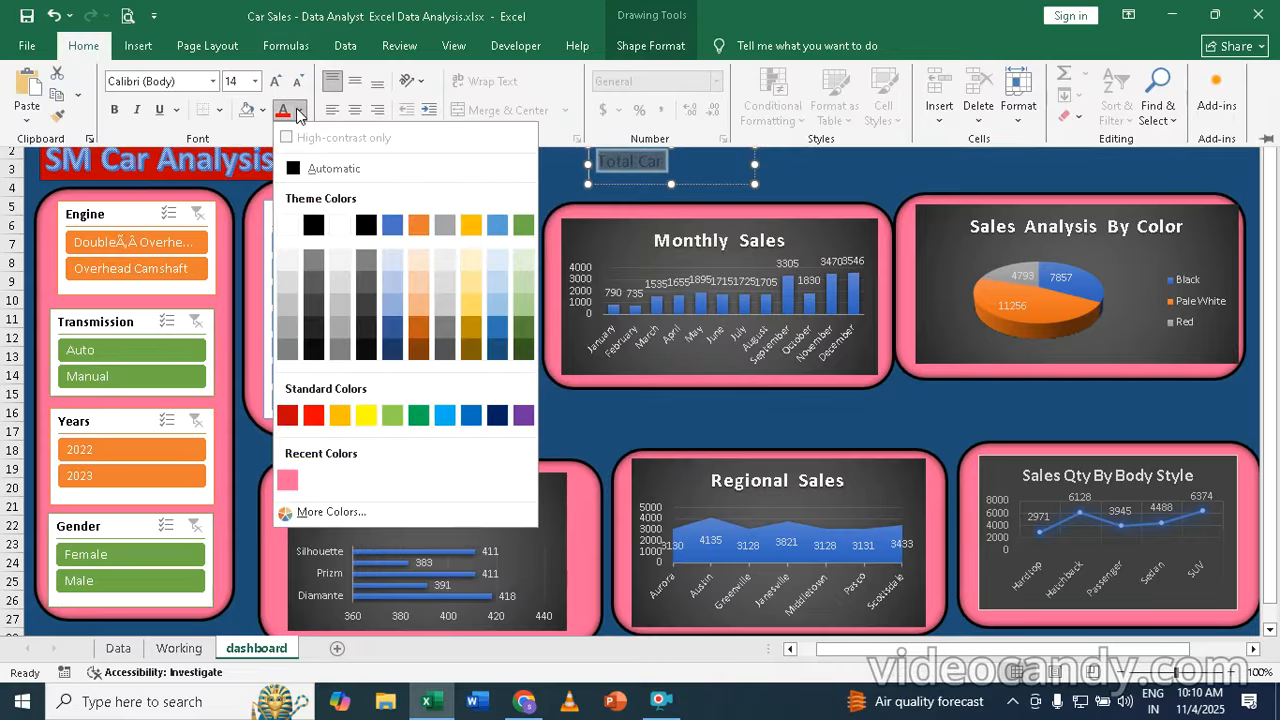
left_click(343, 413)
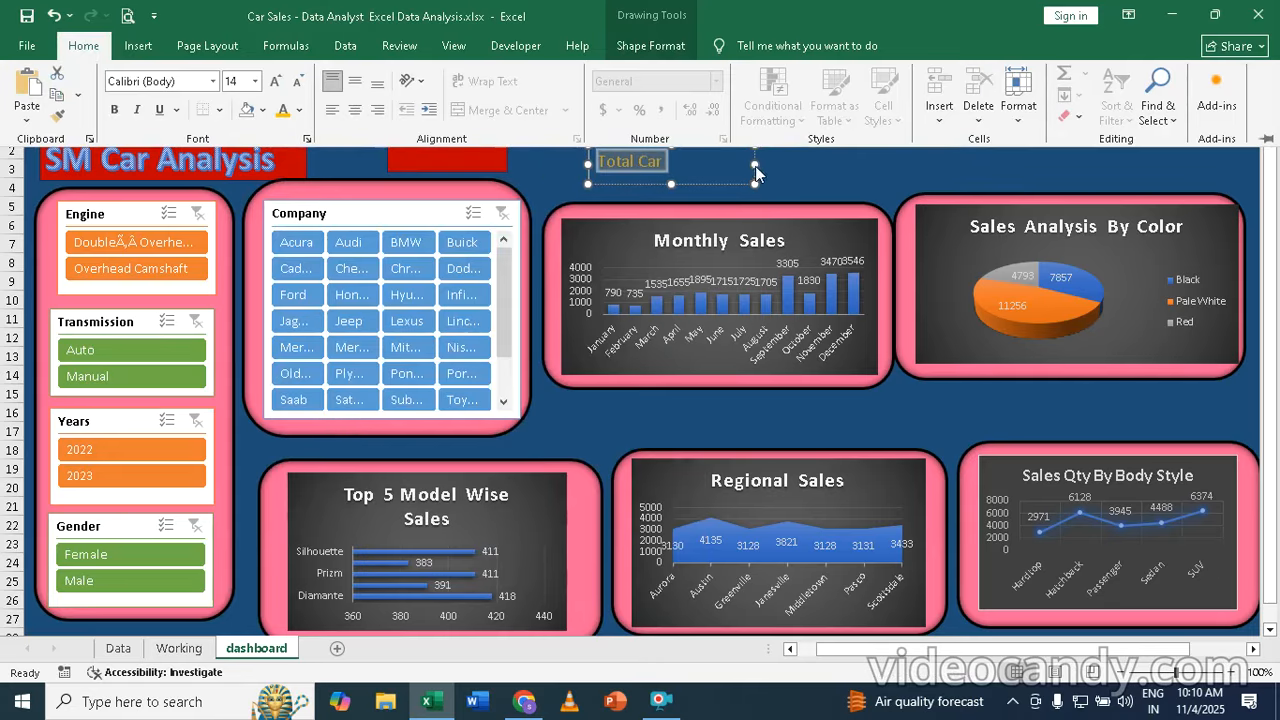
- Narrow the "Total Car" text box to about 1.15" and move it nearer the red rectangle, over columns K and L
key("ctrl+F1")
left_click_drag(749, 161, 641, 132)
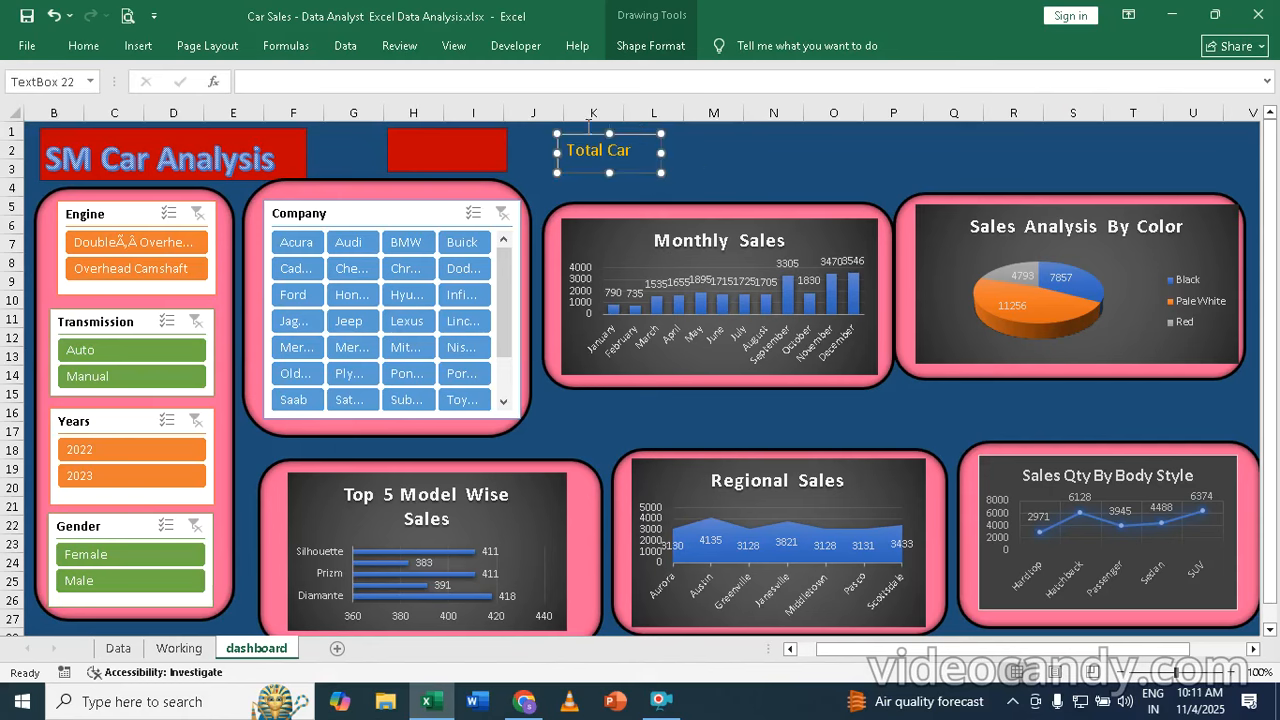
left_click(670, 46)
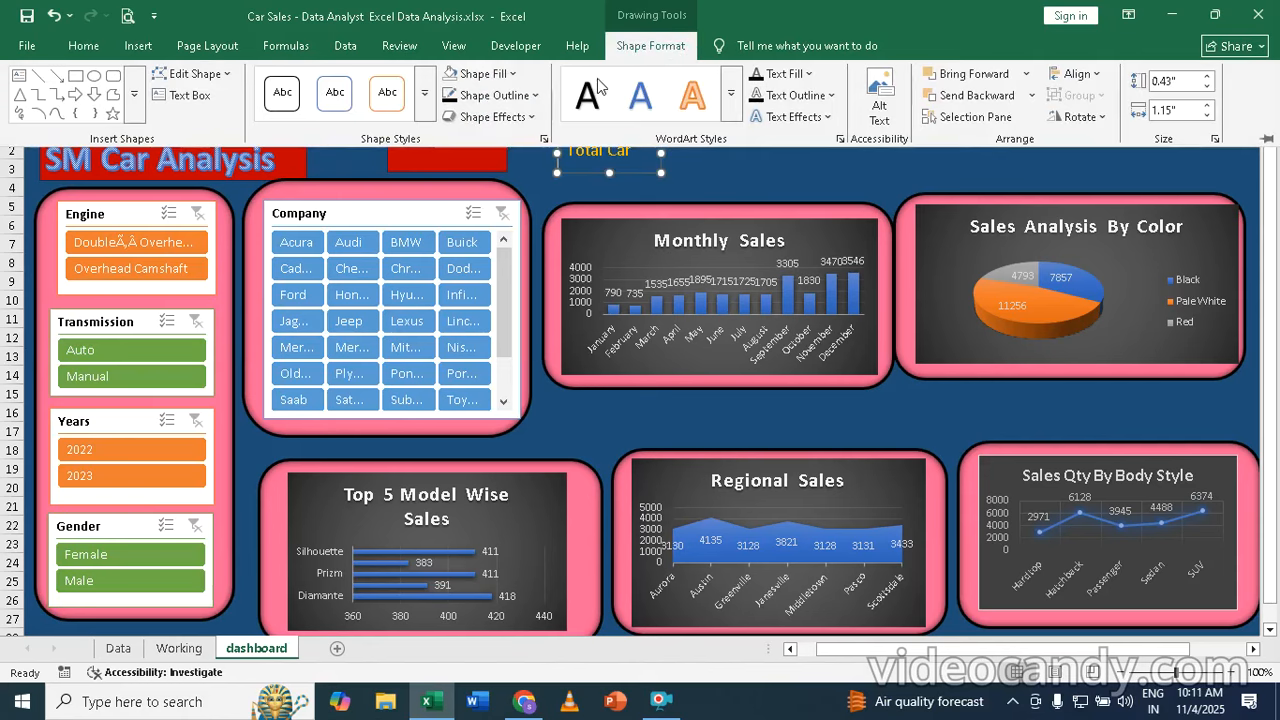
- Remove the "Total Car" text box's outline and move it onto the upper part of the red rectangle over columns H and I
left_click(534, 93)
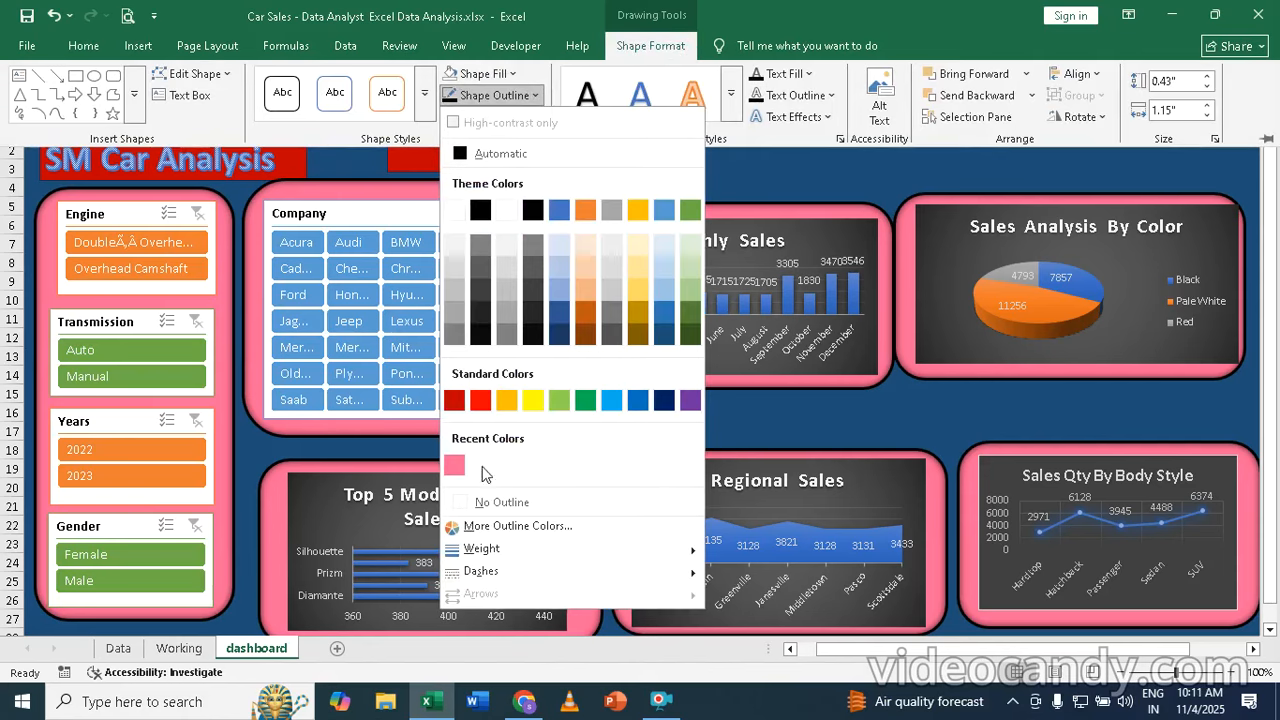
left_click(504, 502)
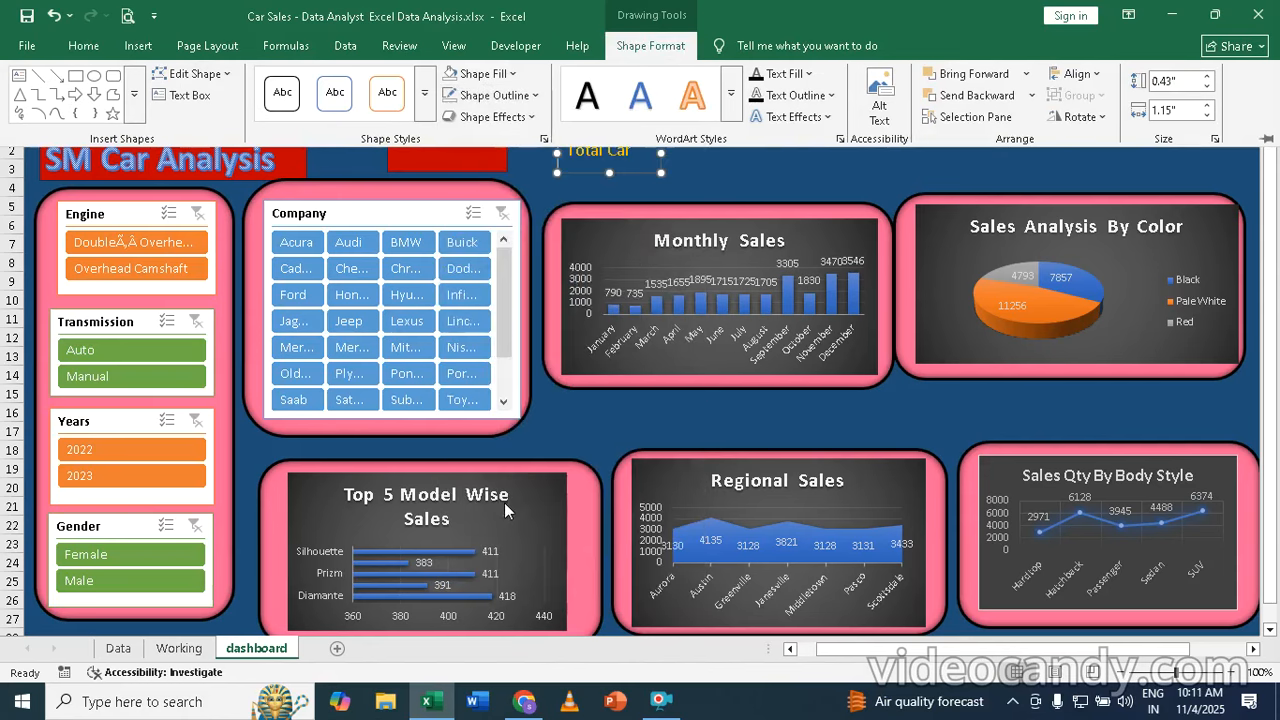
left_click(639, 172)
left_click_drag(639, 172, 493, 151)
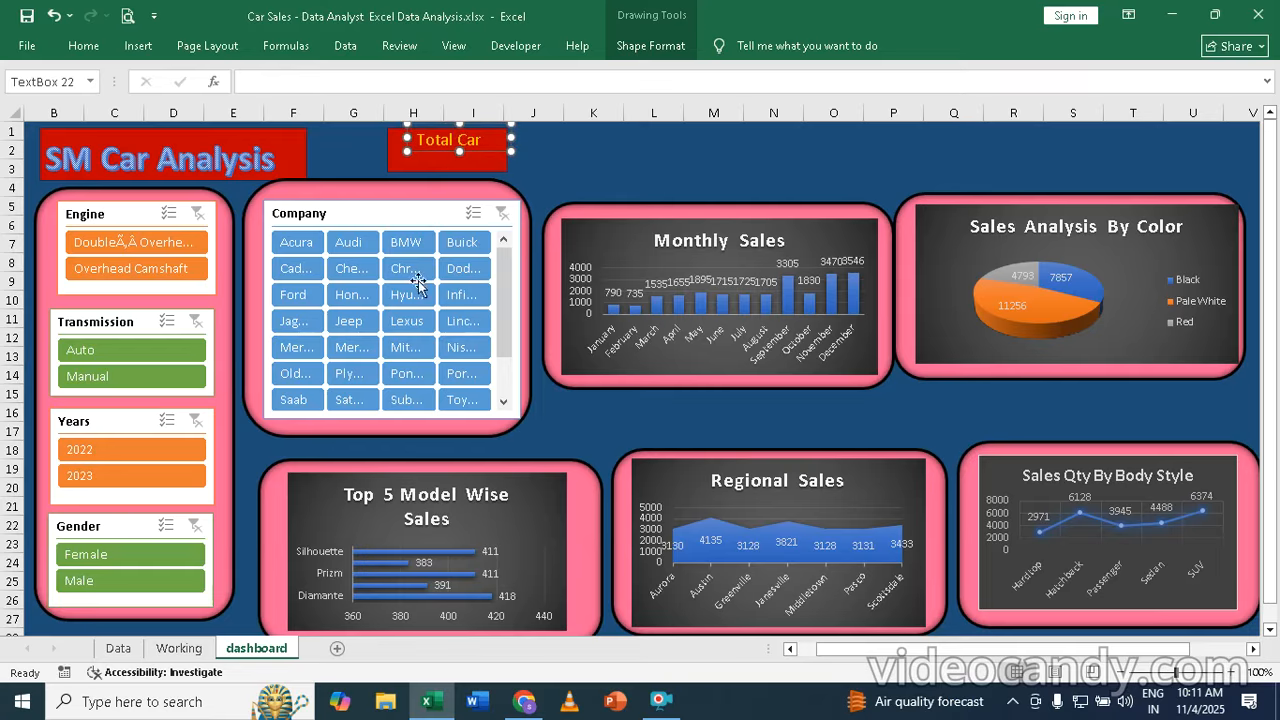
- Duplicate the "Total Car" text box, place the copy directly below the label on the red rectangle and clear its text
left_click(178, 648)
scroll(517, 431, "up", 5)
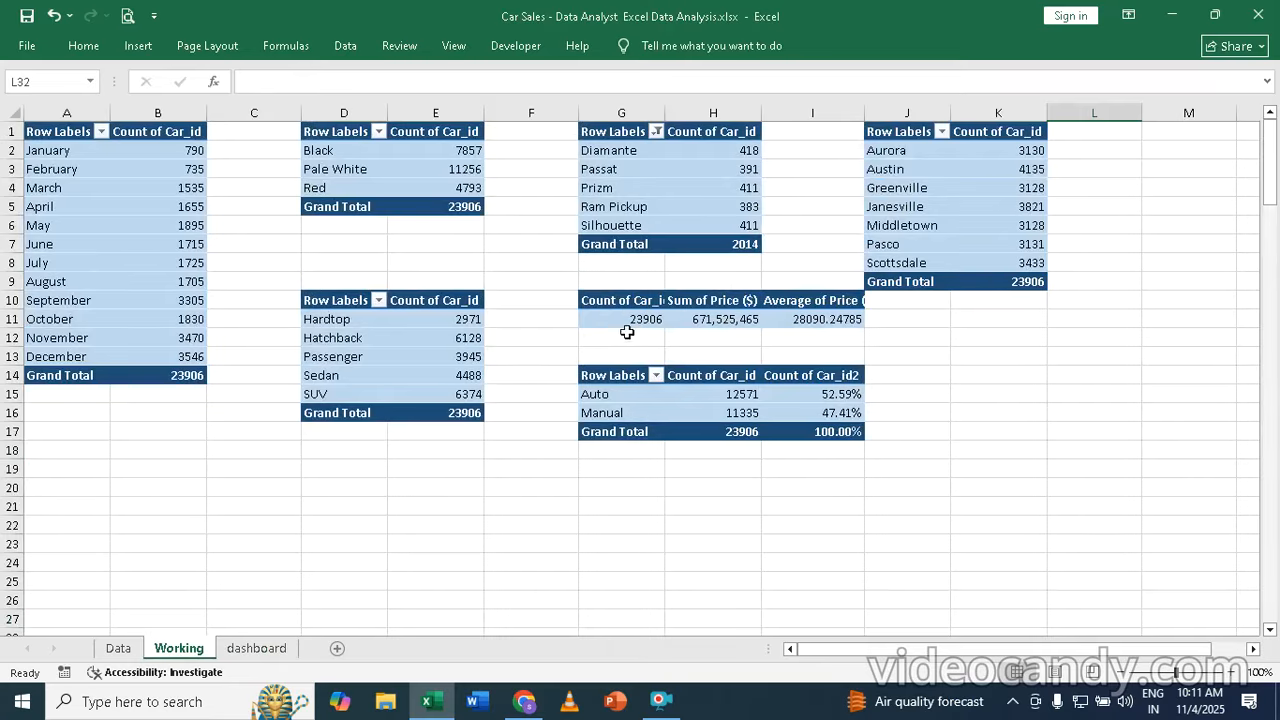
left_click(245, 649)
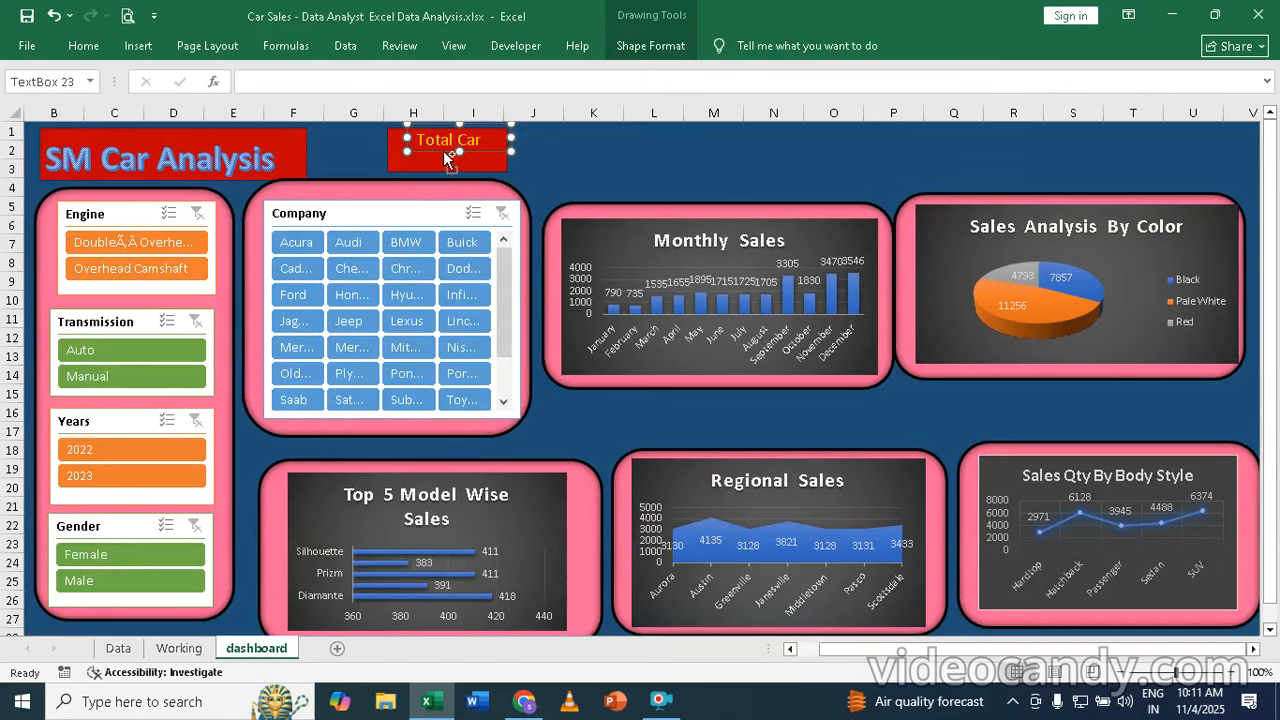
key("ctrl+c")
key("ctrl+v")
left_click_drag(508, 168, 494, 169)
left_click_drag(417, 161, 497, 161)
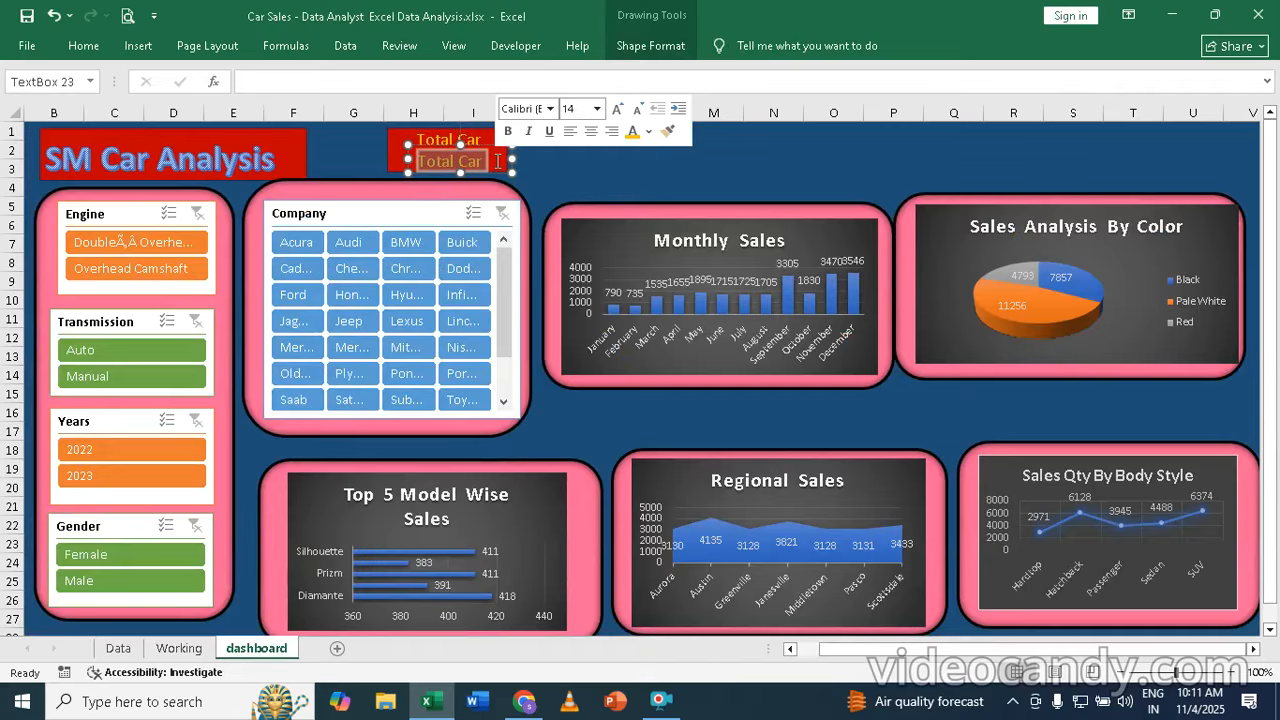
key("Delete")
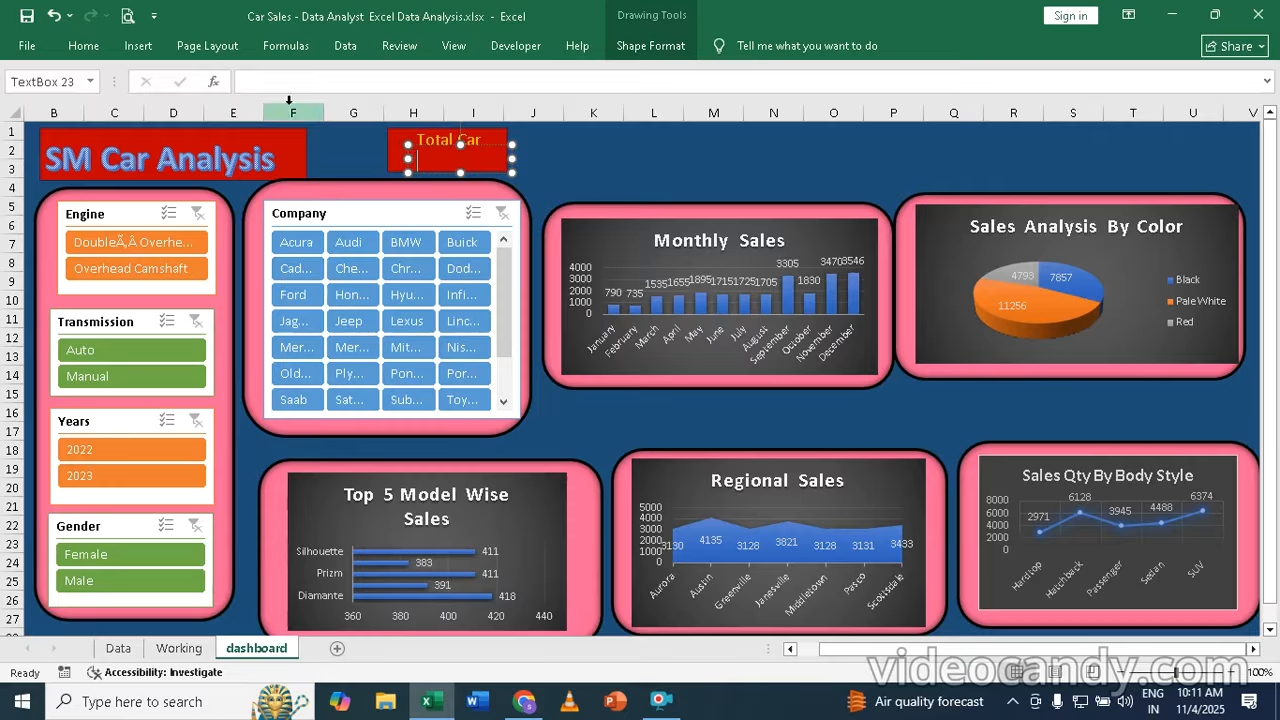
- Try to link the empty text box to the Count of Car_id value in cell G11 of the Working sheet
left_click(266, 83)
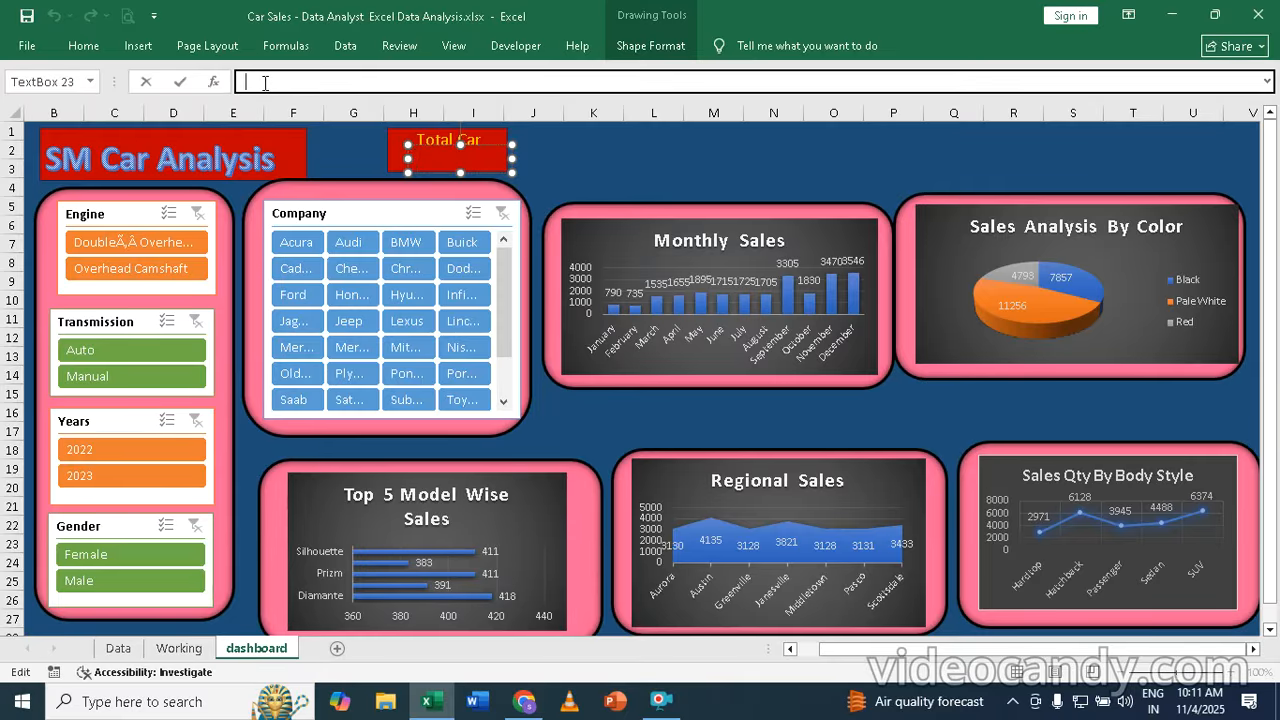
left_click(164, 649)
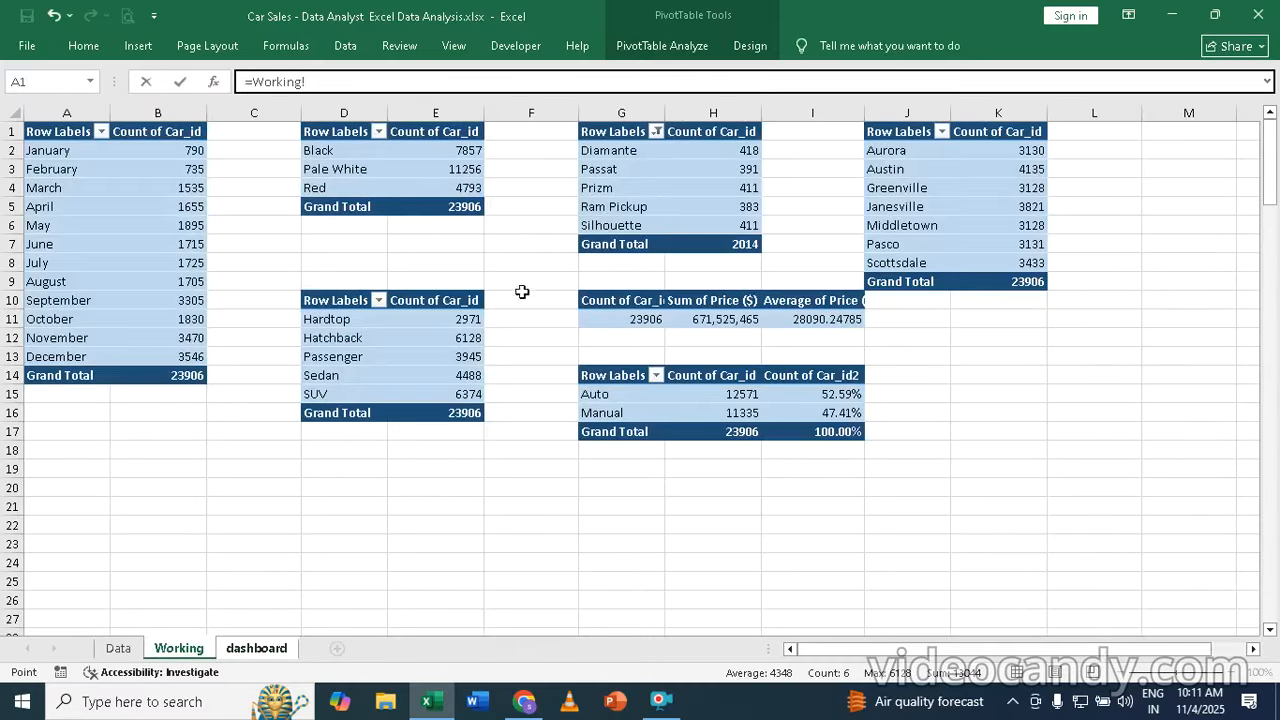
left_click(648, 316)
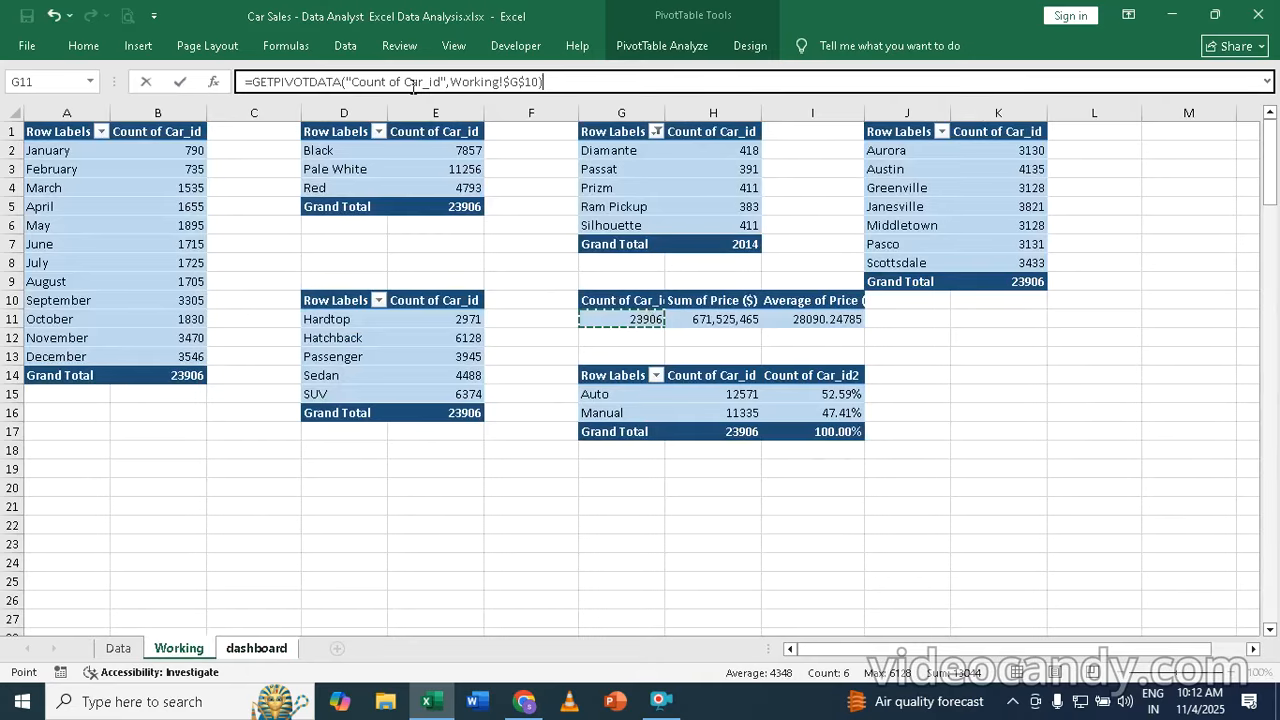
key("Return")
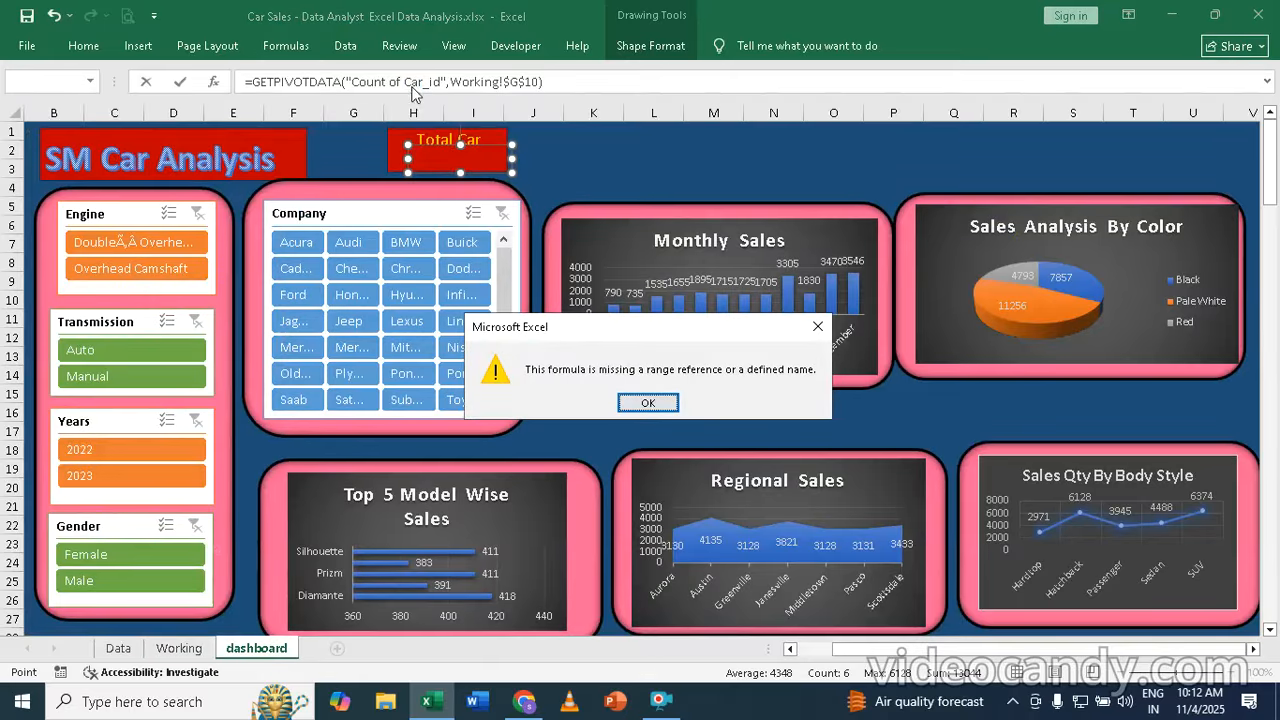
left_click(647, 403)
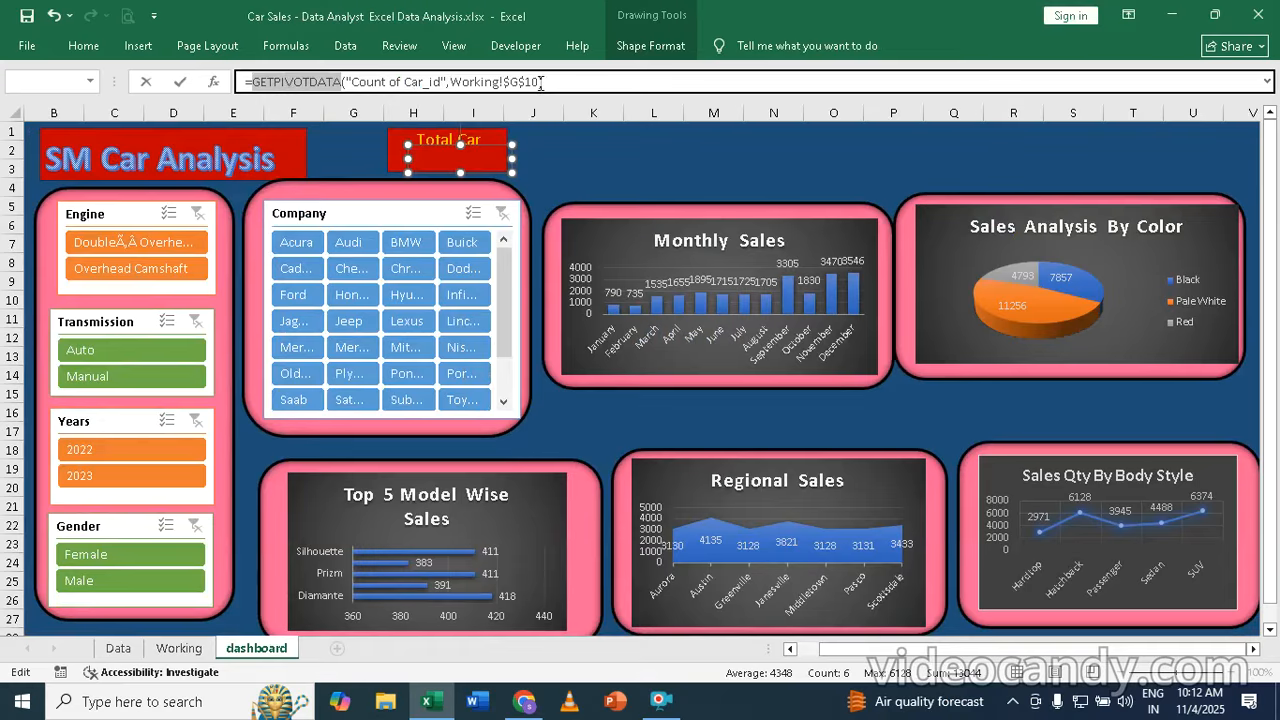
- Strip the GETPIVOTDATA part from the text box's formula, leaving the direct cell reference =Working!$G$10
left_click(256, 81)
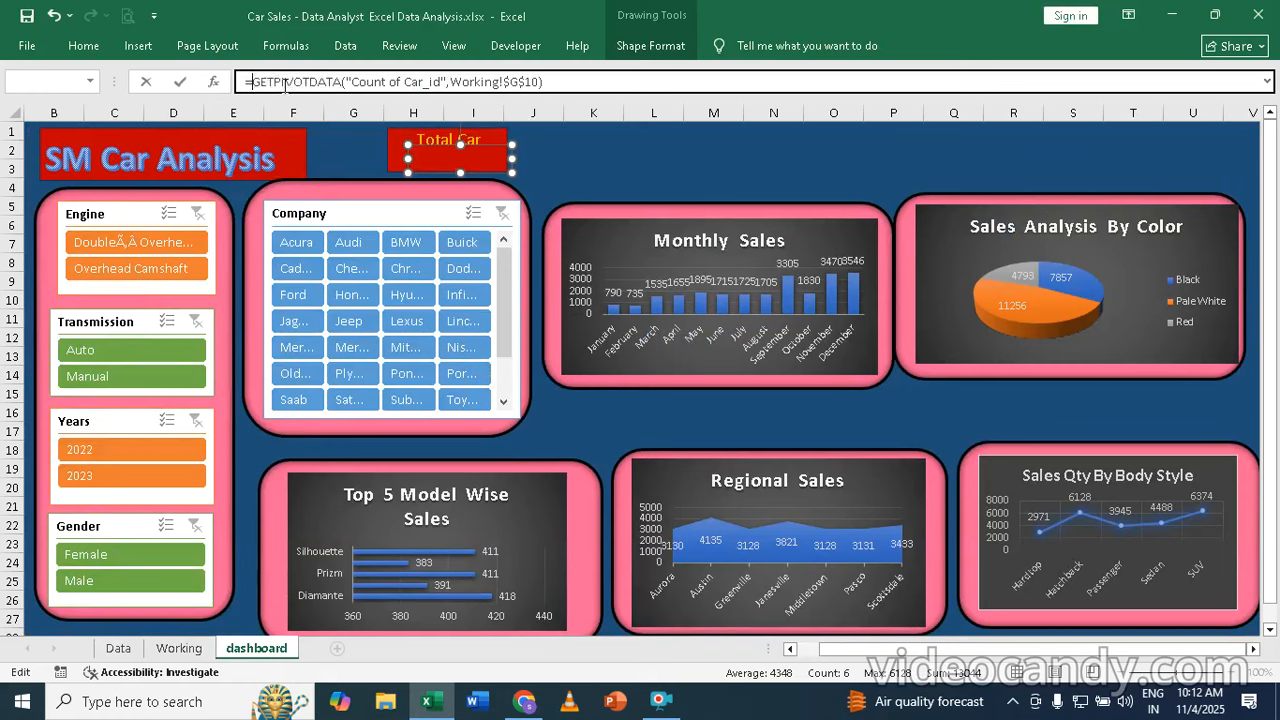
key("Delete")
key("Delete")
key("Delete")
key("Delete")
key("Delete")
key("Delete")
key("Delete")
key("Delete")
key("Delete")
key("Delete")
key("Delete")
key("Delete")
key("Delete")
key("Delete")
key("Delete")
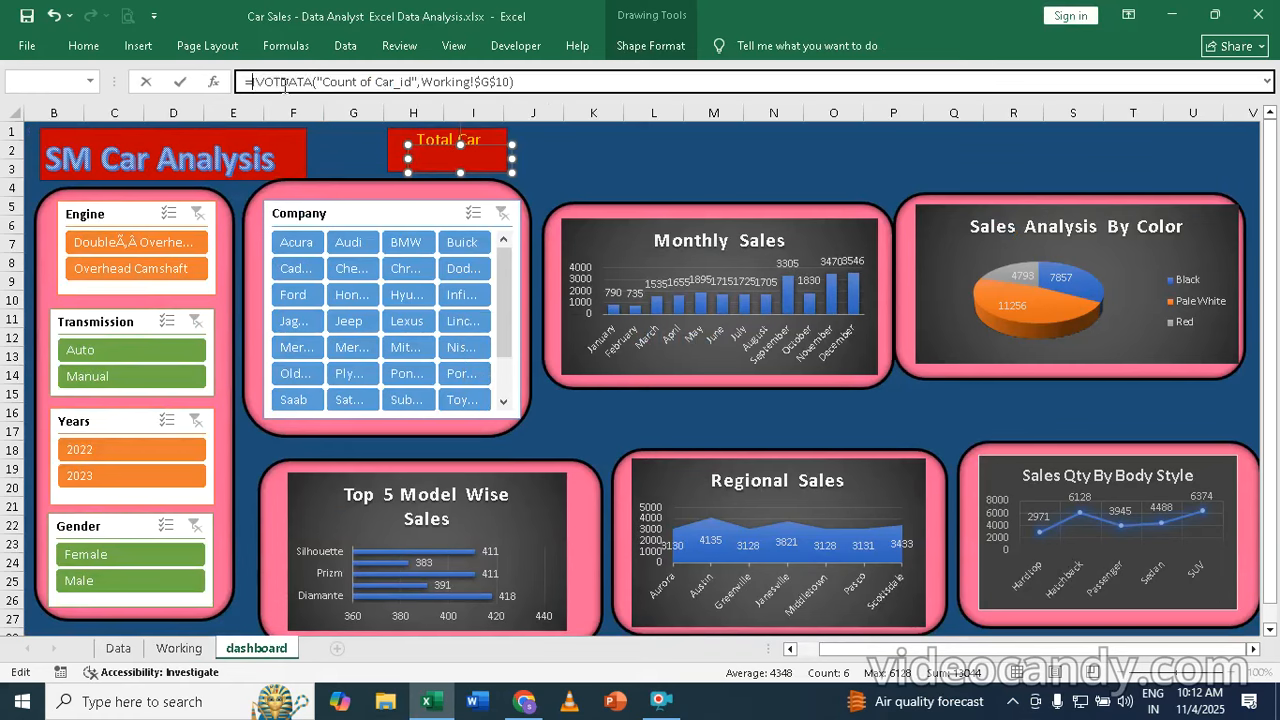
key("Delete")
key("Delete")
key("Delete")
key("Delete")
key("Delete")
key("Delete")
key("Delete")
key("Delete")
key("Delete")
key("Delete")
key("Delete")
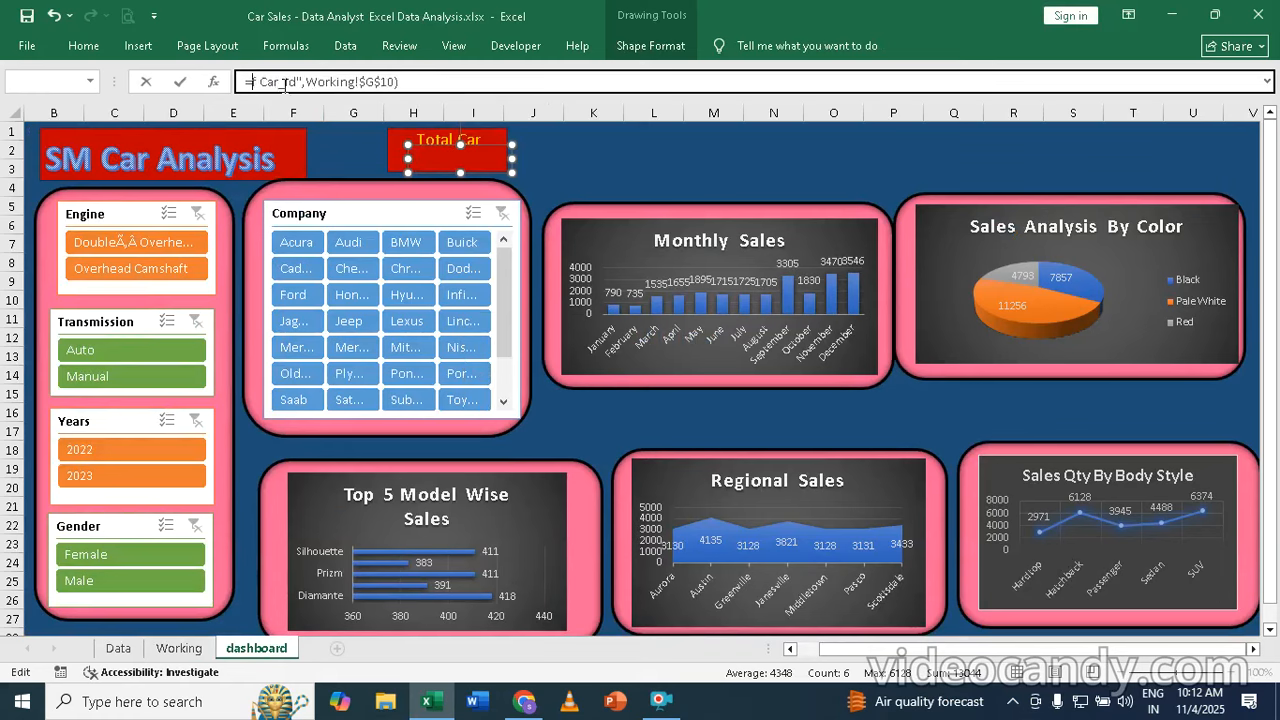
key("Delete")
key("Delete")
key("Delete")
key("Delete")
key("Delete")
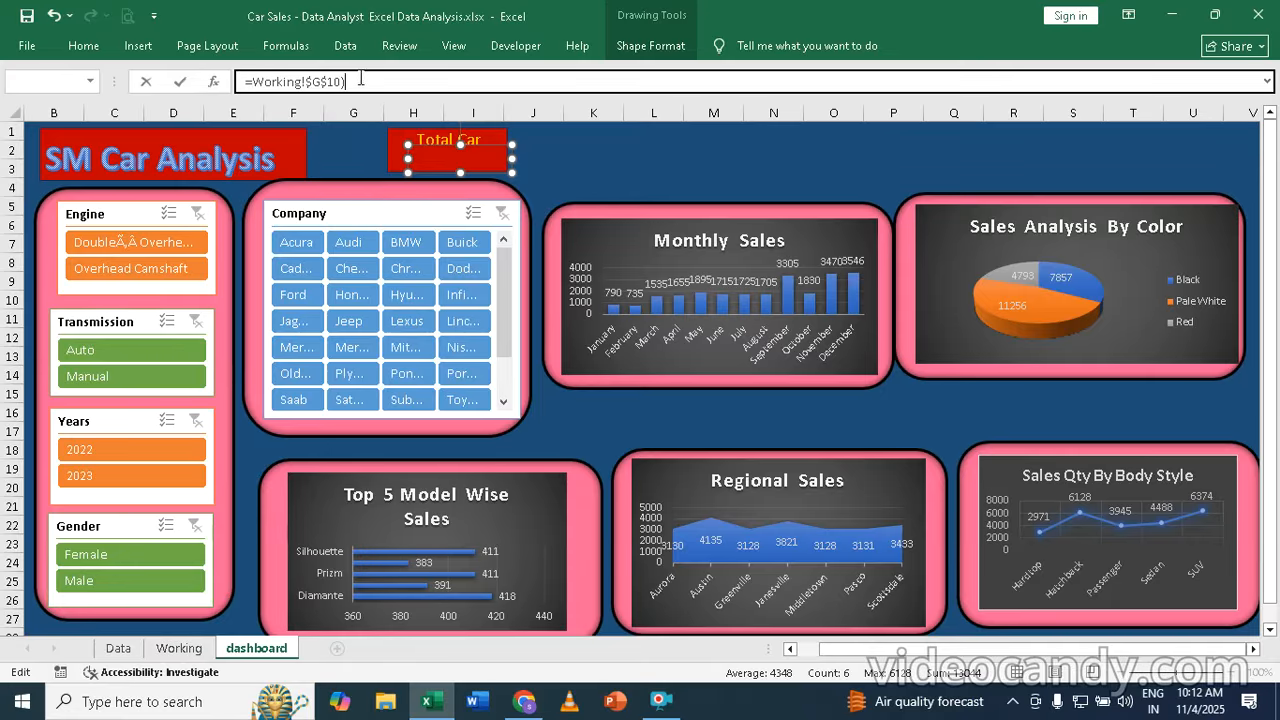
key("Return")
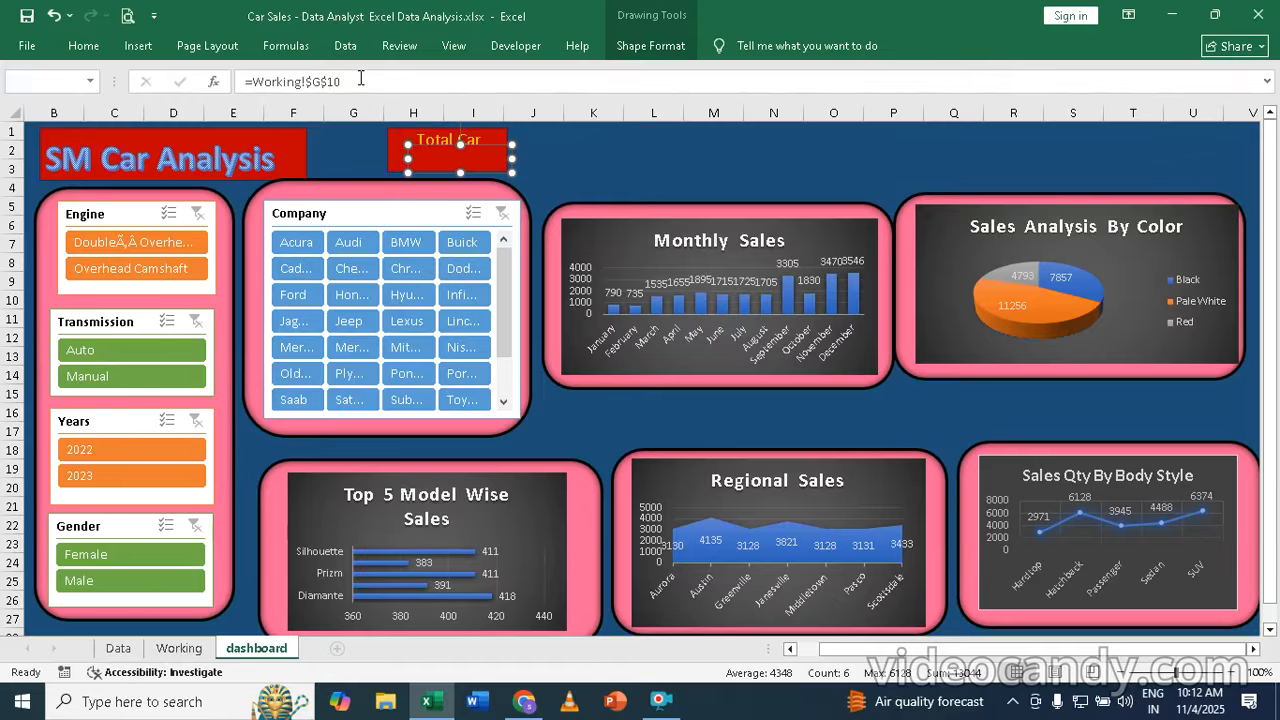
- Check the cell address of the total car count on the Working sheet and change the text box's link to =Working!$G$11
left_click(186, 649)
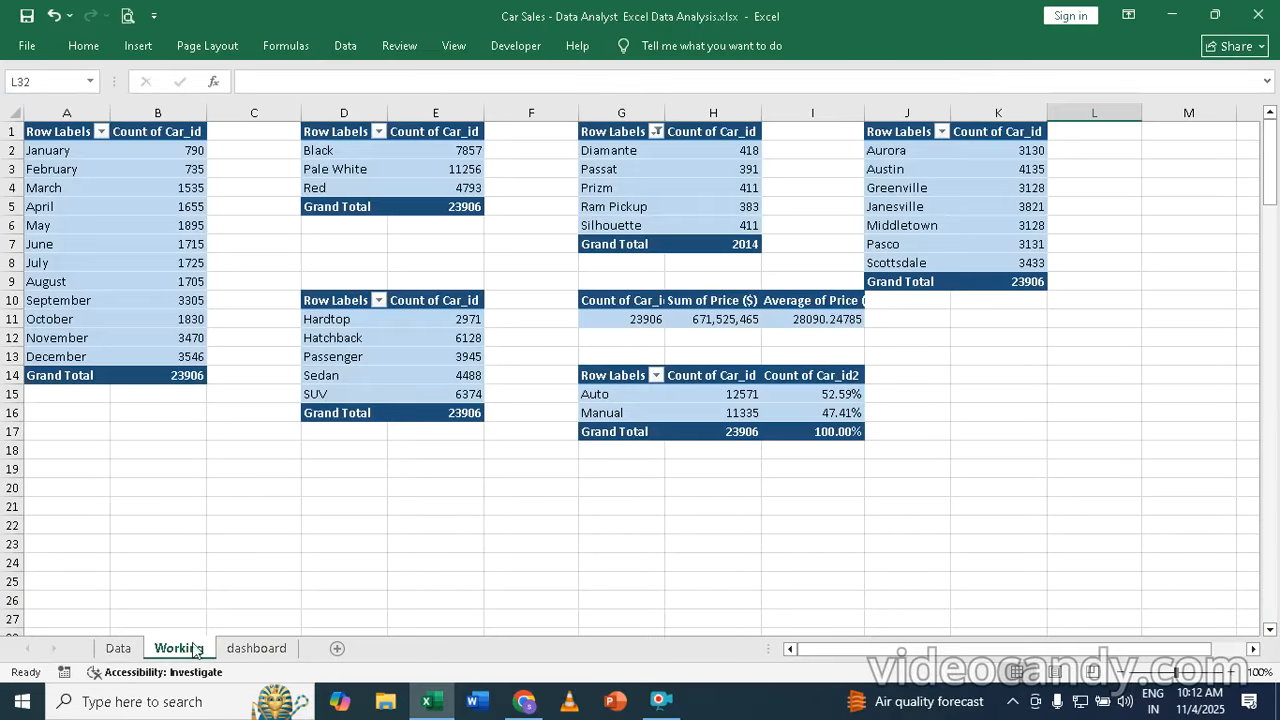
left_click(648, 318)
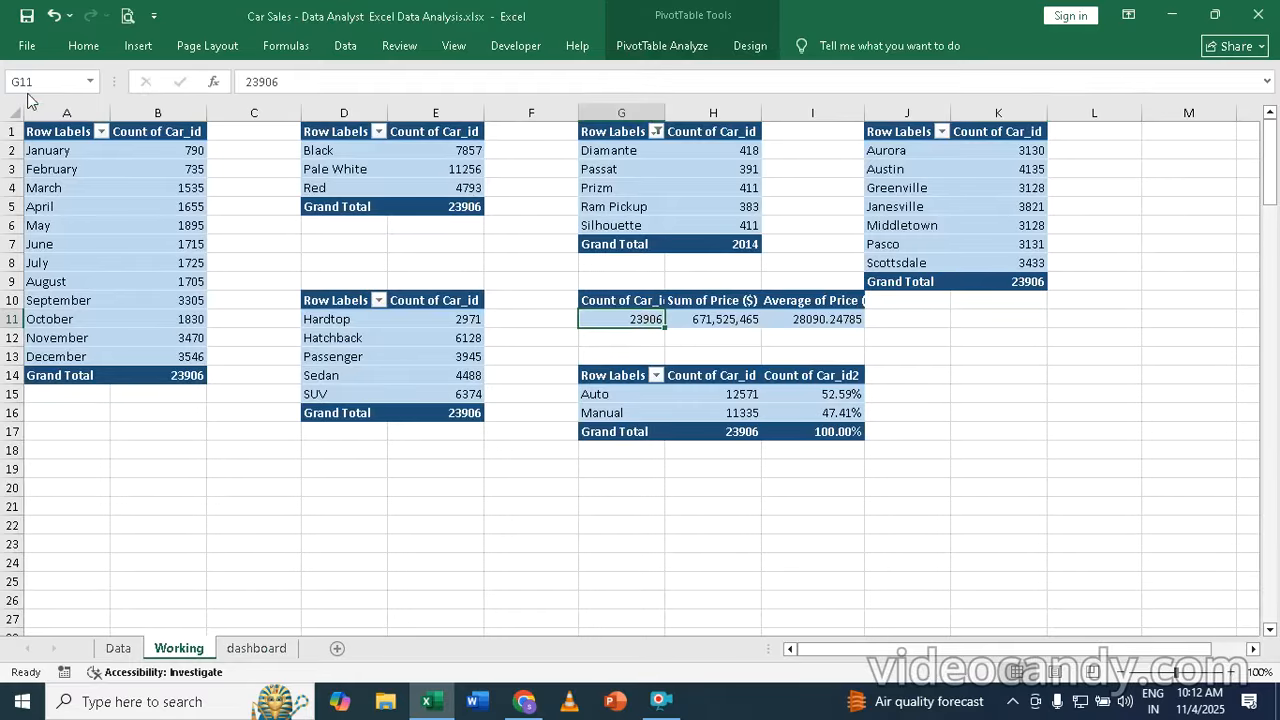
left_click(118, 648)
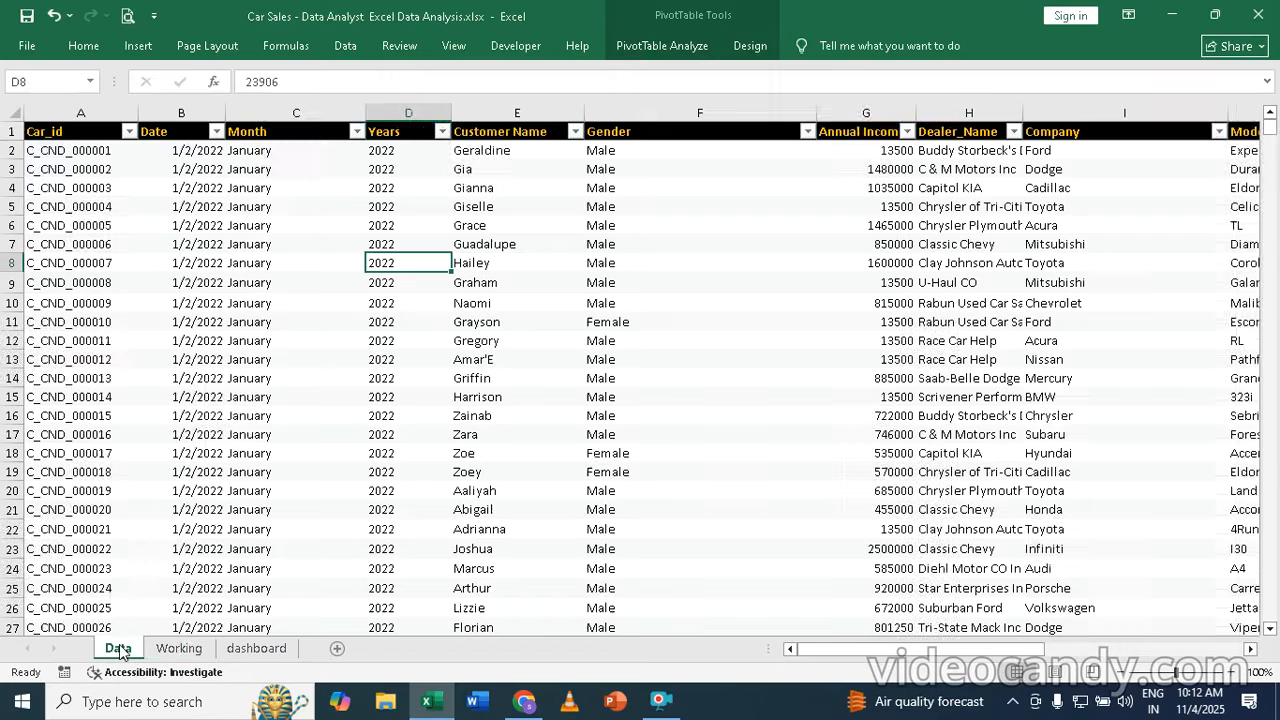
left_click(274, 648)
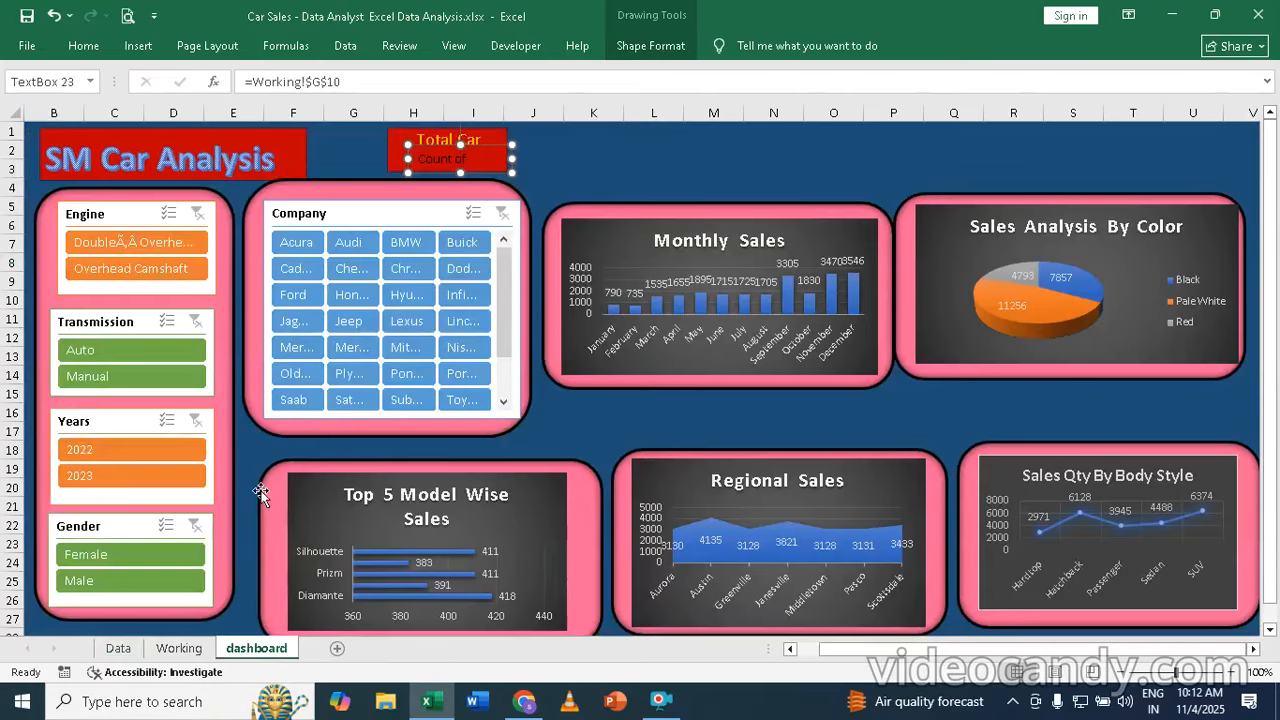
left_click(376, 81)
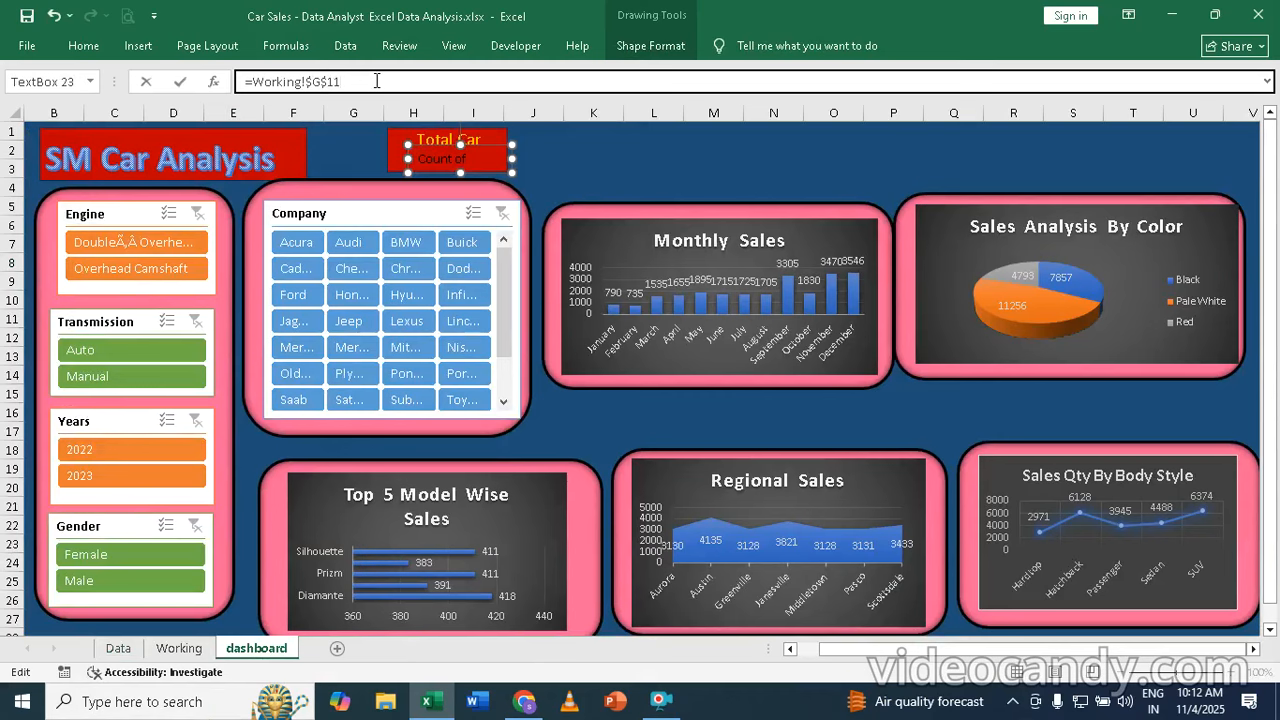
key("Return")
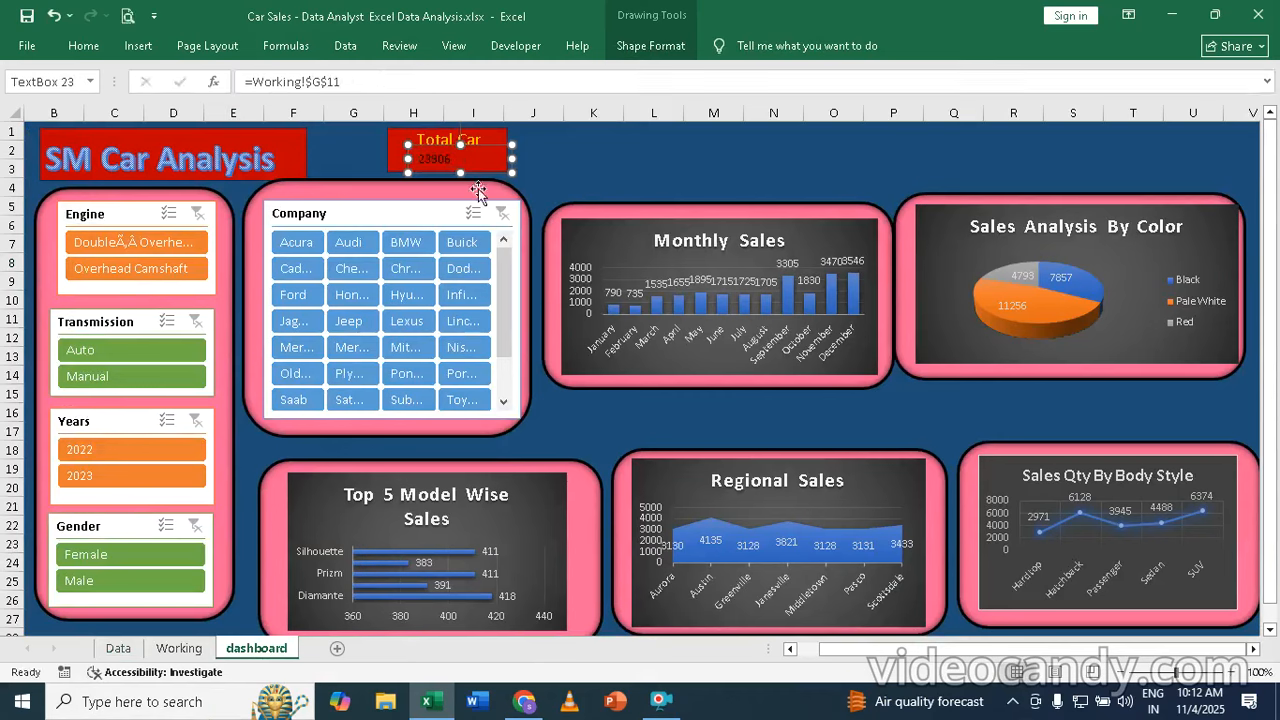
- Shift the linked count text box slightly to the right and enlarge its number to font size 16
mouse_move(495, 148)
left_mouse_down()
mouse_move(491, 160)
mouse_move(506, 147)
left_mouse_up()
left_click(99, 55)
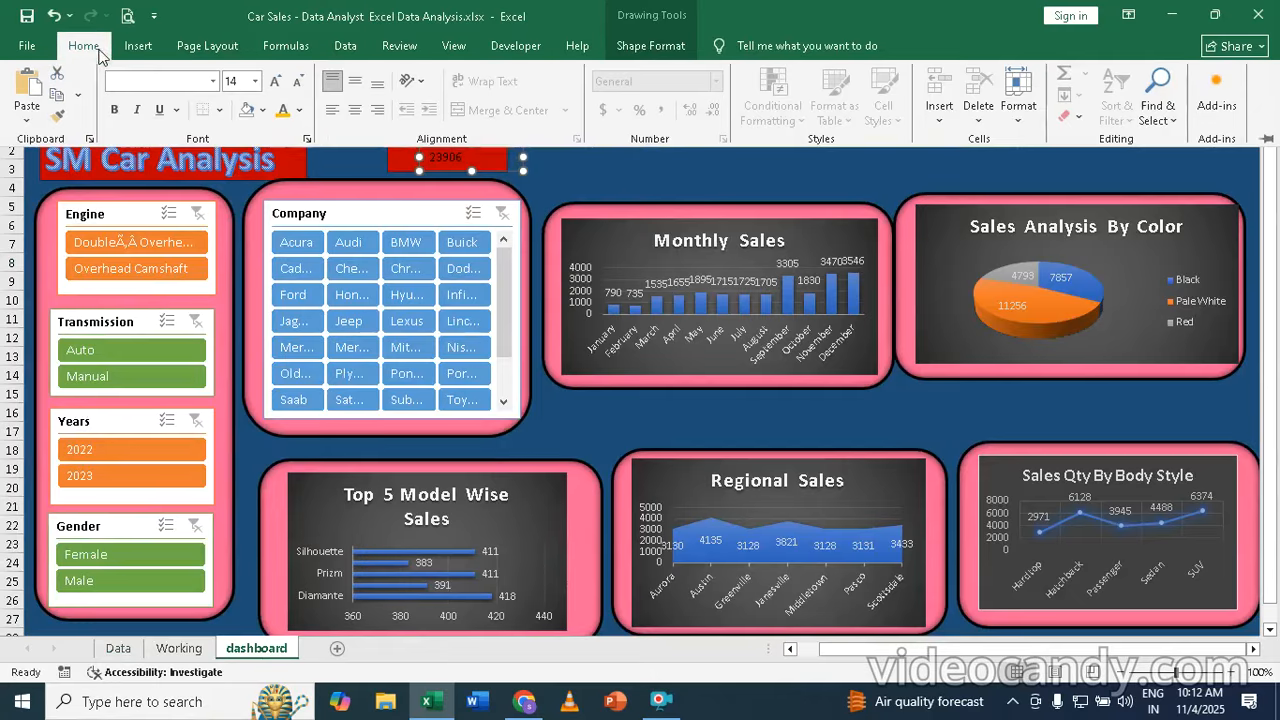
left_click(276, 82)
left_click(608, 181)
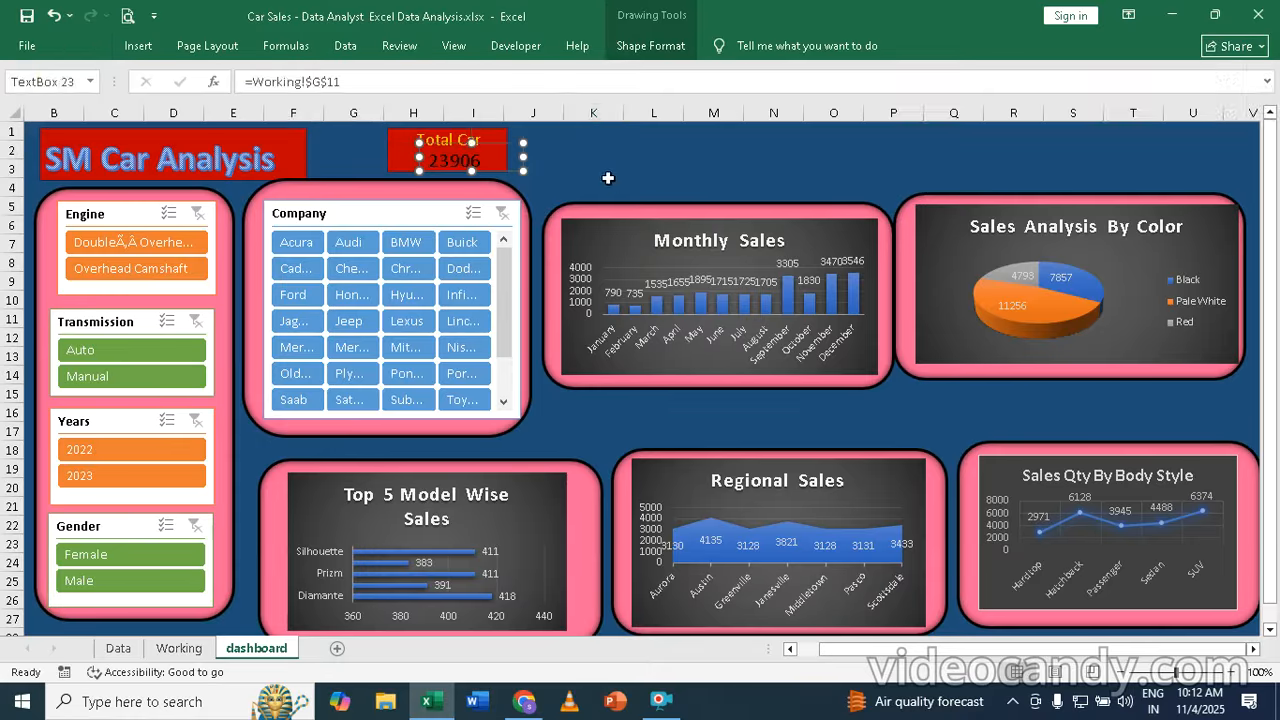
- Color the car count under the "Total Car" label white and deselect the text box
left_click(474, 163)
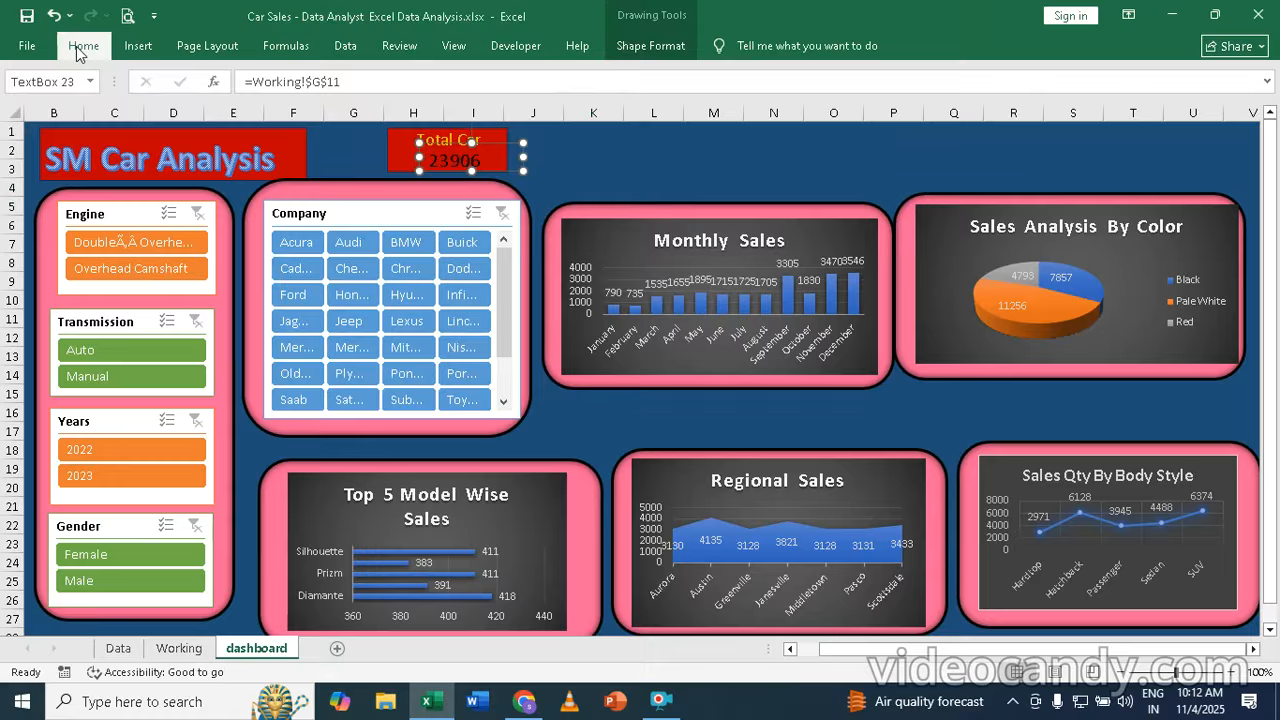
left_click(81, 47)
left_click(297, 112)
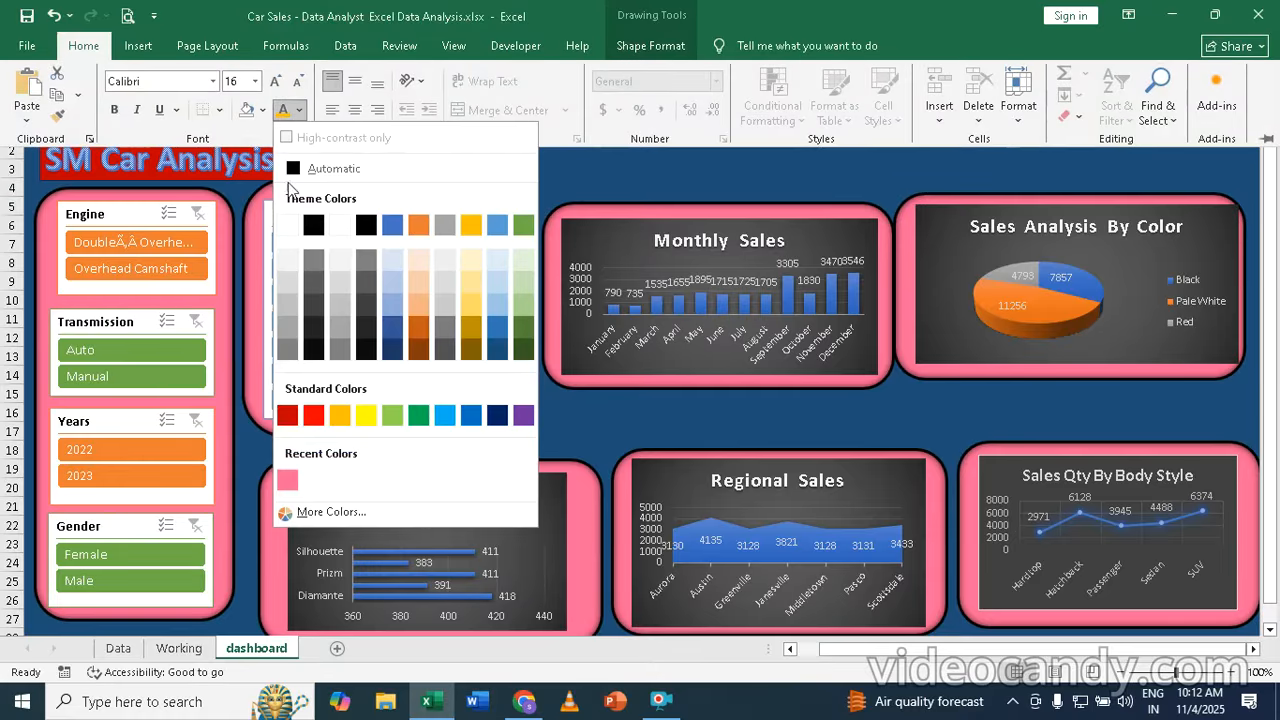
left_click(287, 228)
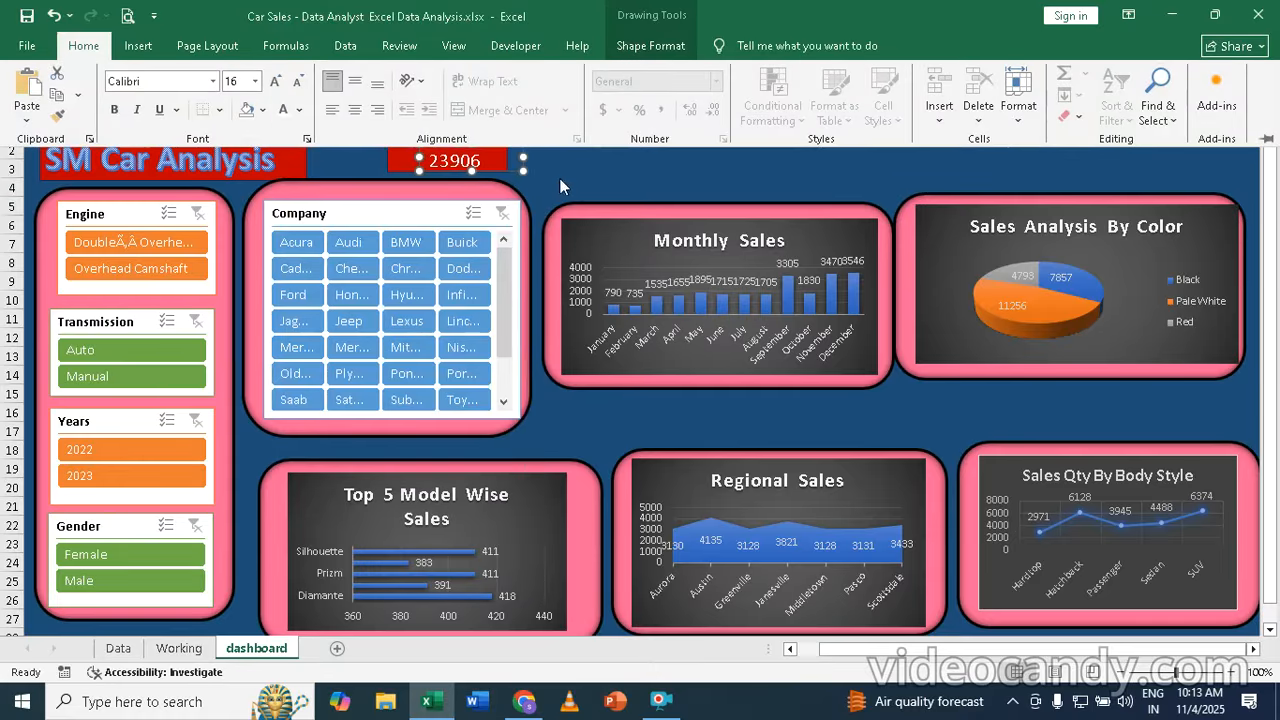
left_click(611, 172)
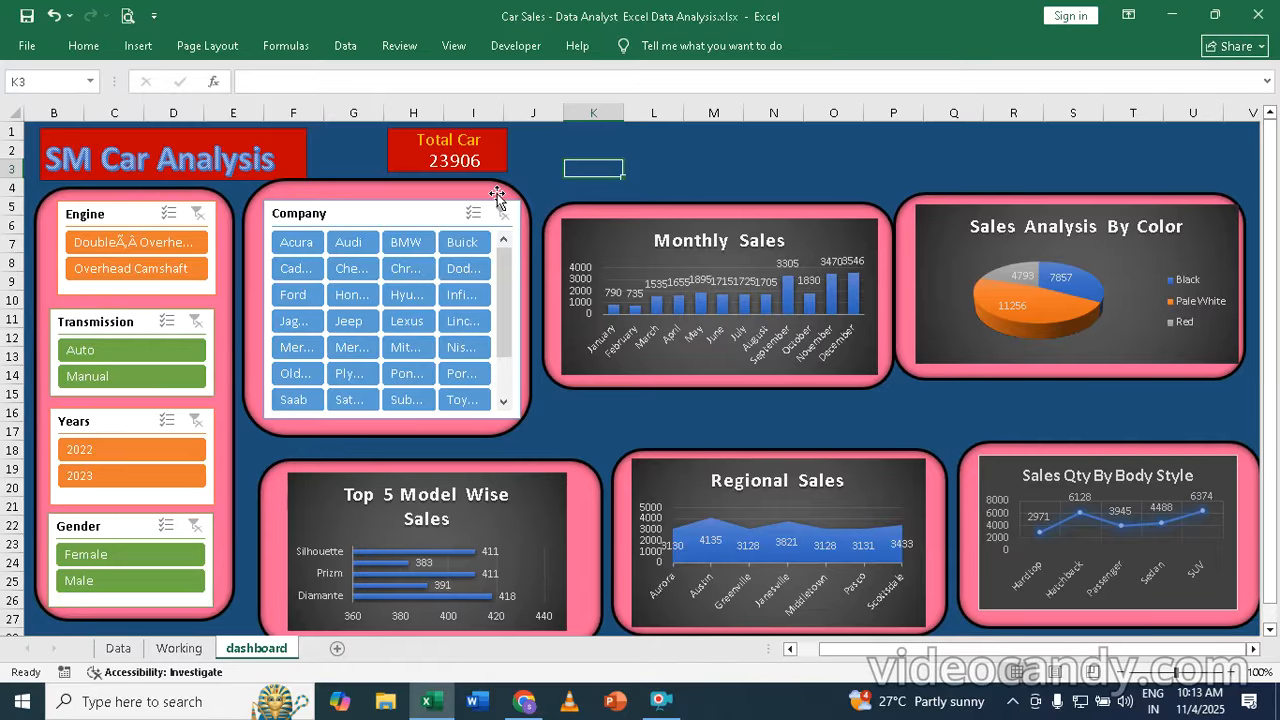
- Examine the Sum of Price and Average of Price cells, H11 and I11, on the Working sheet and return to the dashboard
left_click(172, 650)
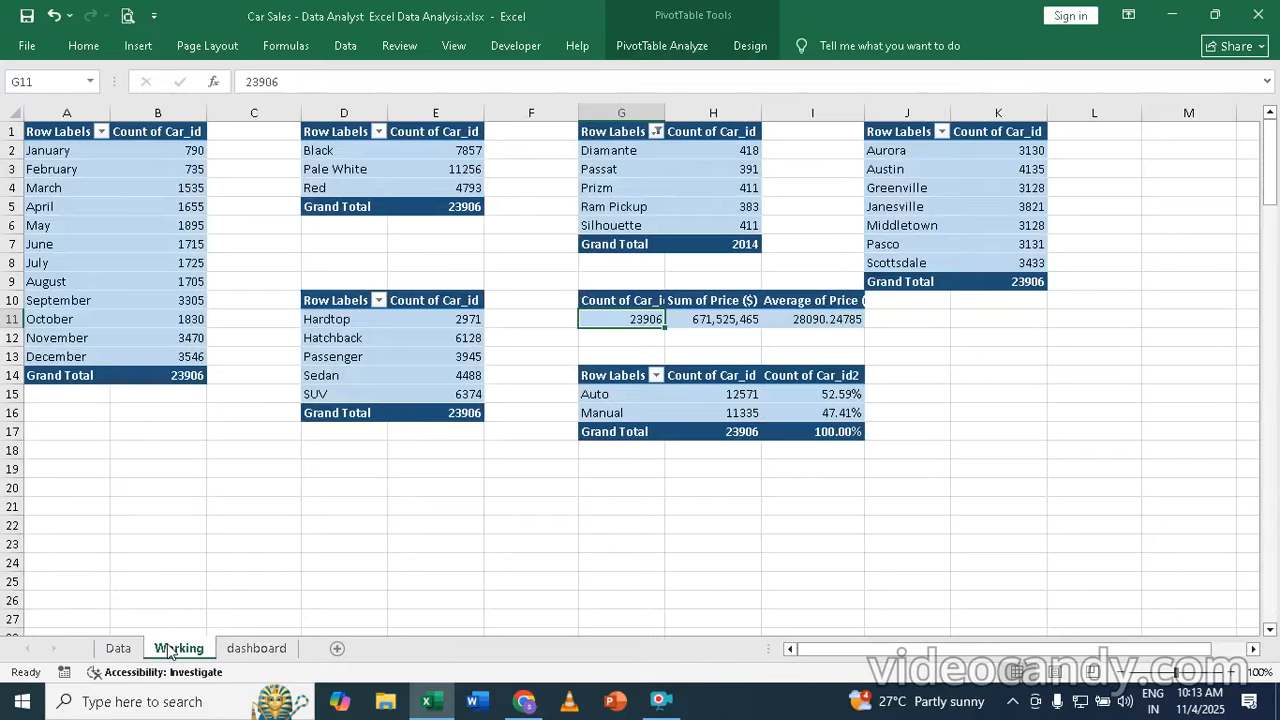
left_click(718, 320)
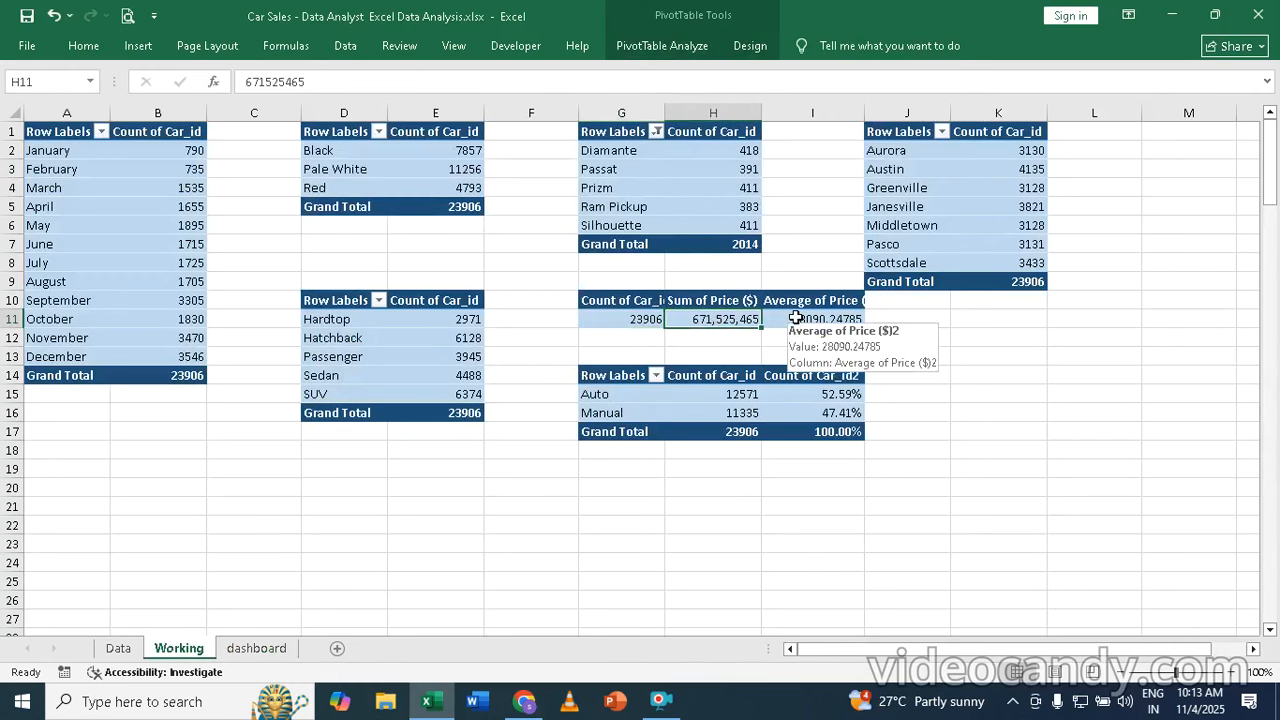
left_click(795, 318)
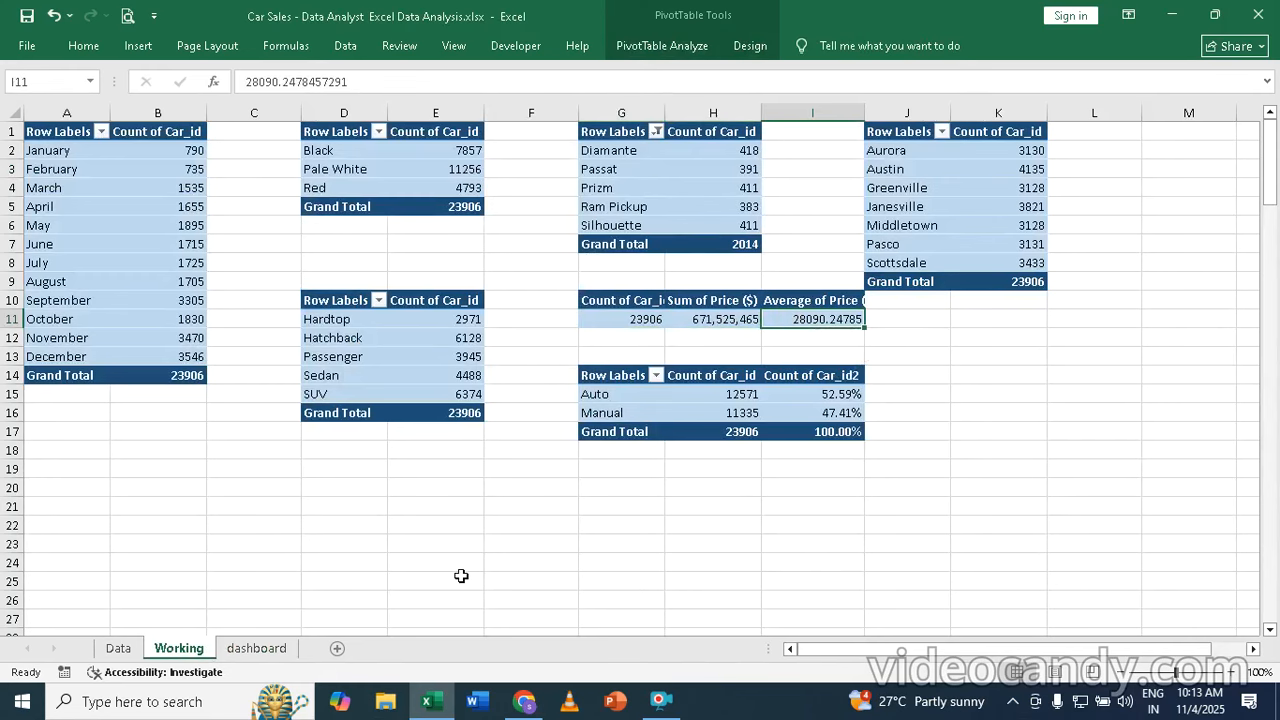
left_click(118, 648)
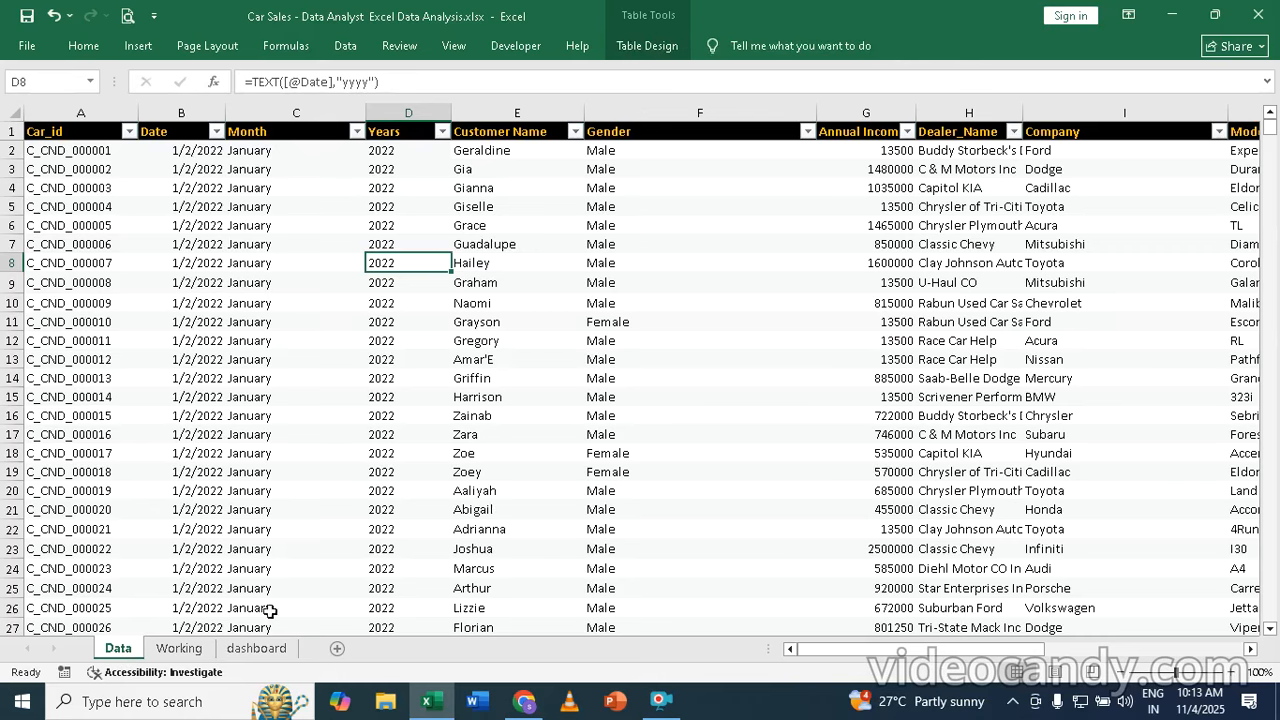
left_click(180, 649)
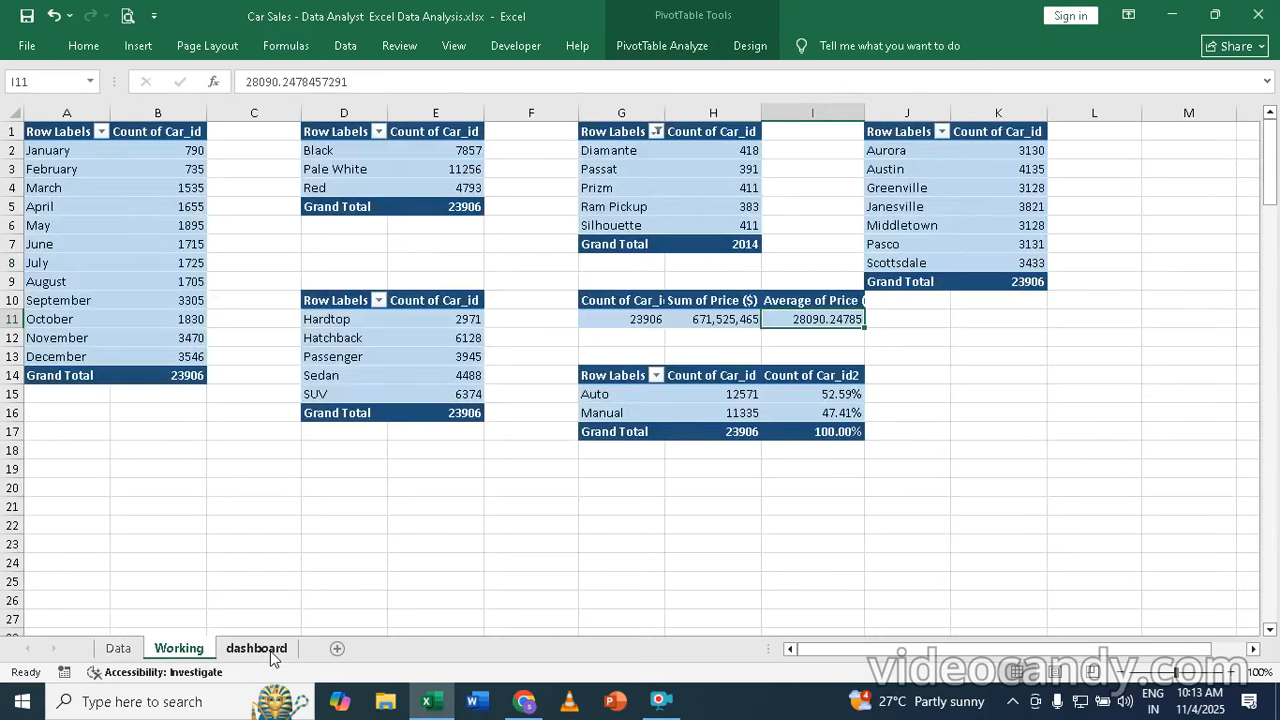
left_click(260, 649)
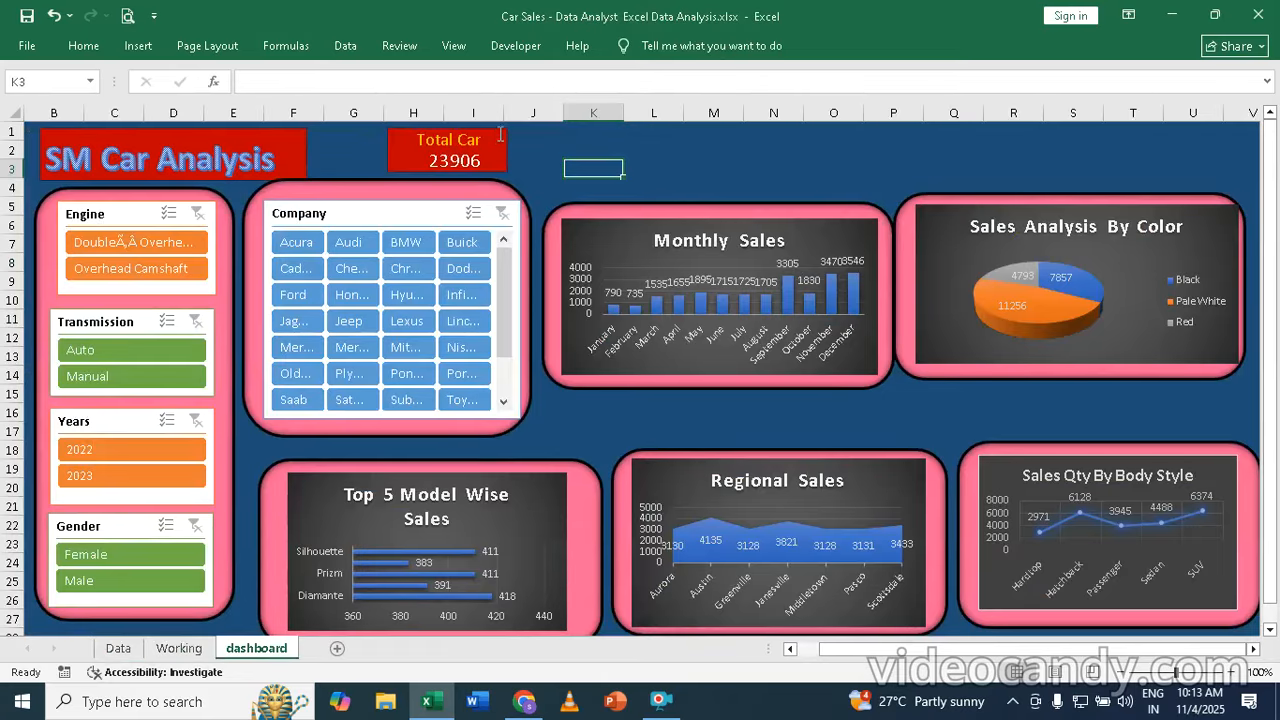
- Duplicate the red rectangle behind the "Total Car" card and place the copy beside it, above the Monthly Sales chart
left_click(505, 166)
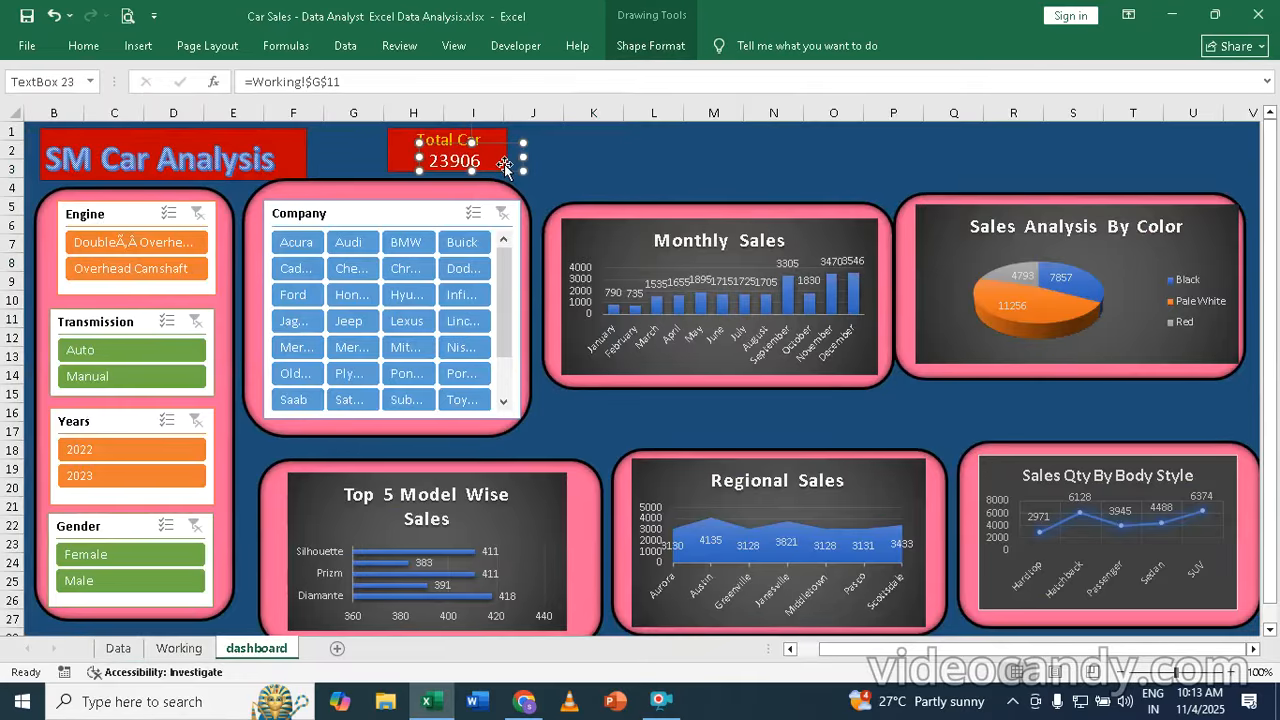
left_click(392, 148)
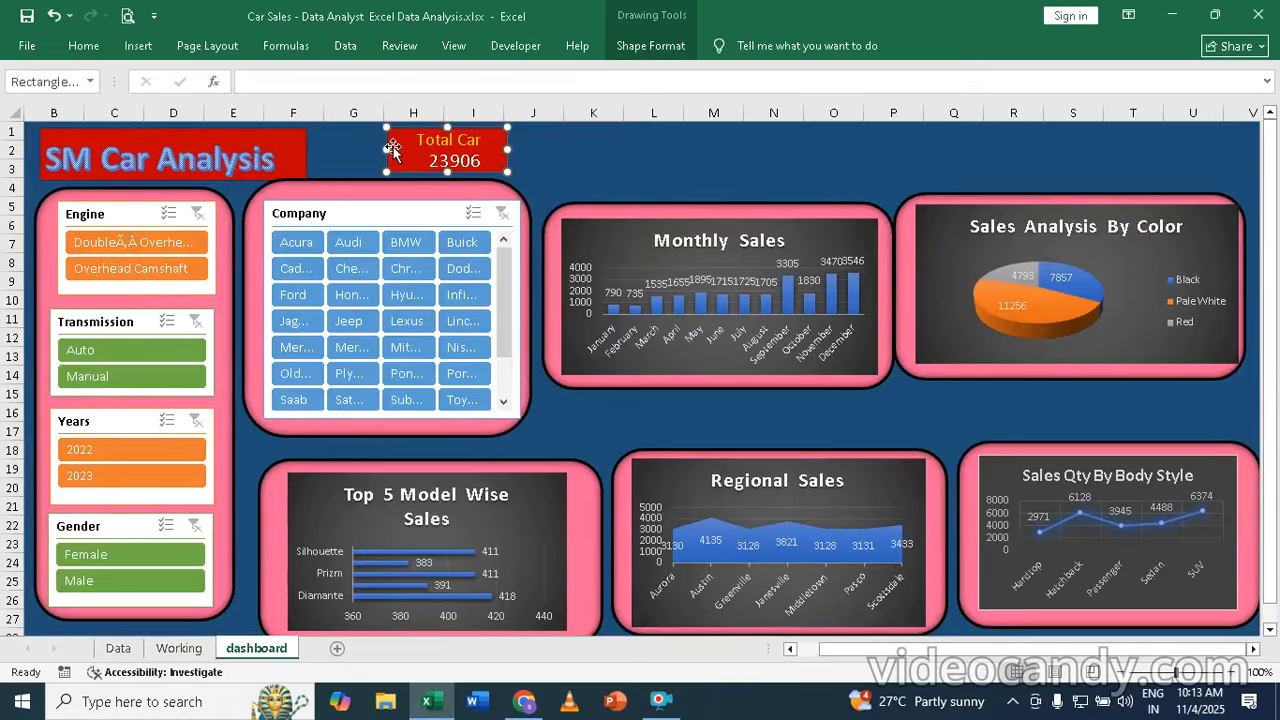
key("ctrl+d")
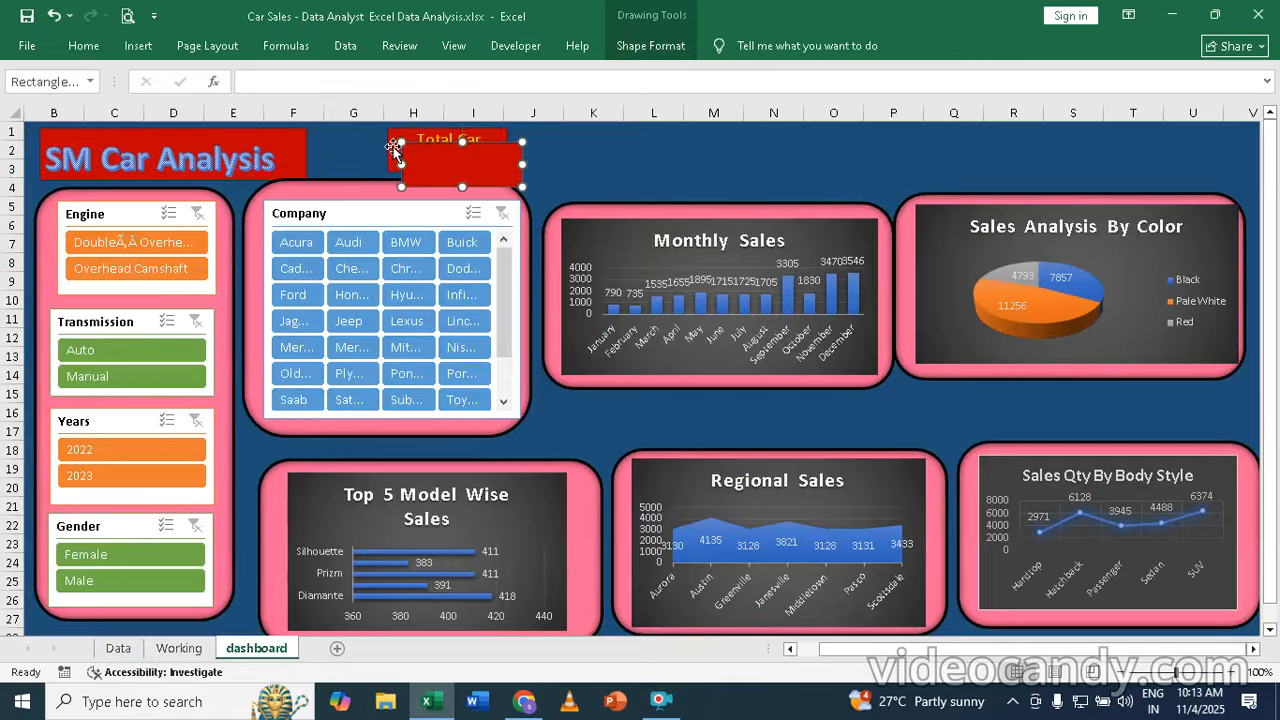
left_click_drag(435, 166, 558, 146)
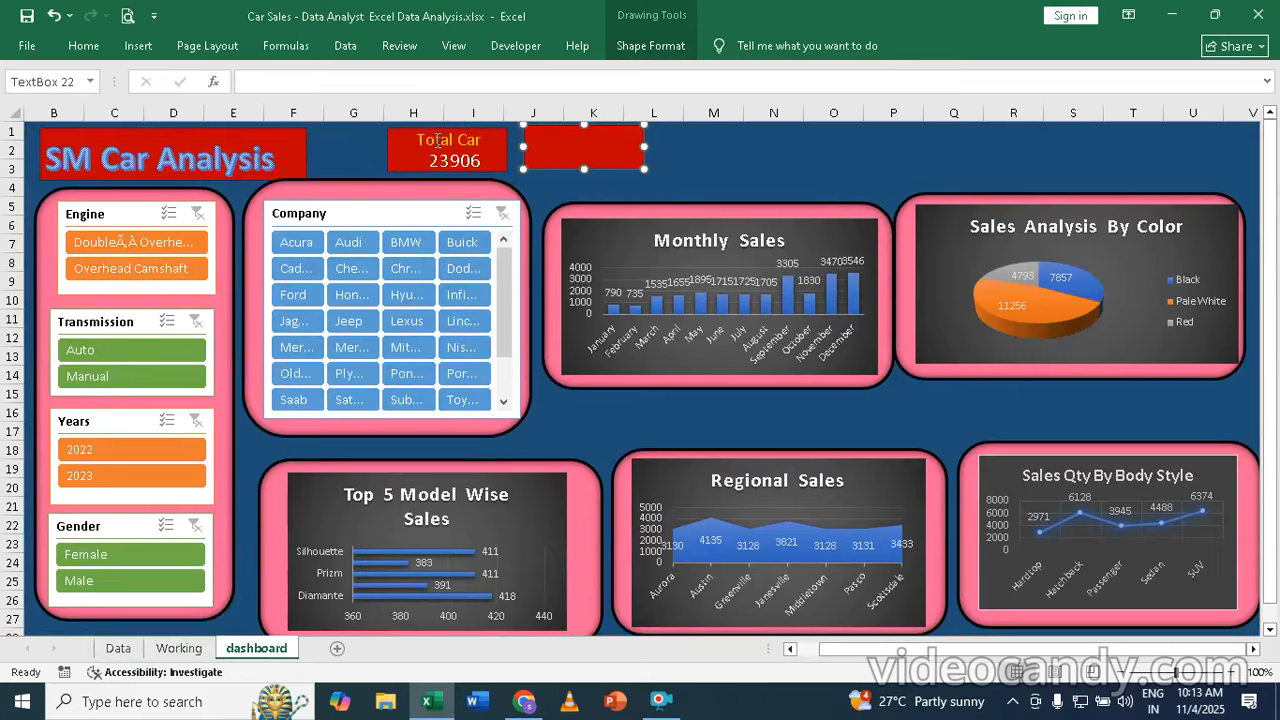
- Duplicate the "Total Car" label onto the new red card and change its text to "Total Price"
left_click(418, 140)
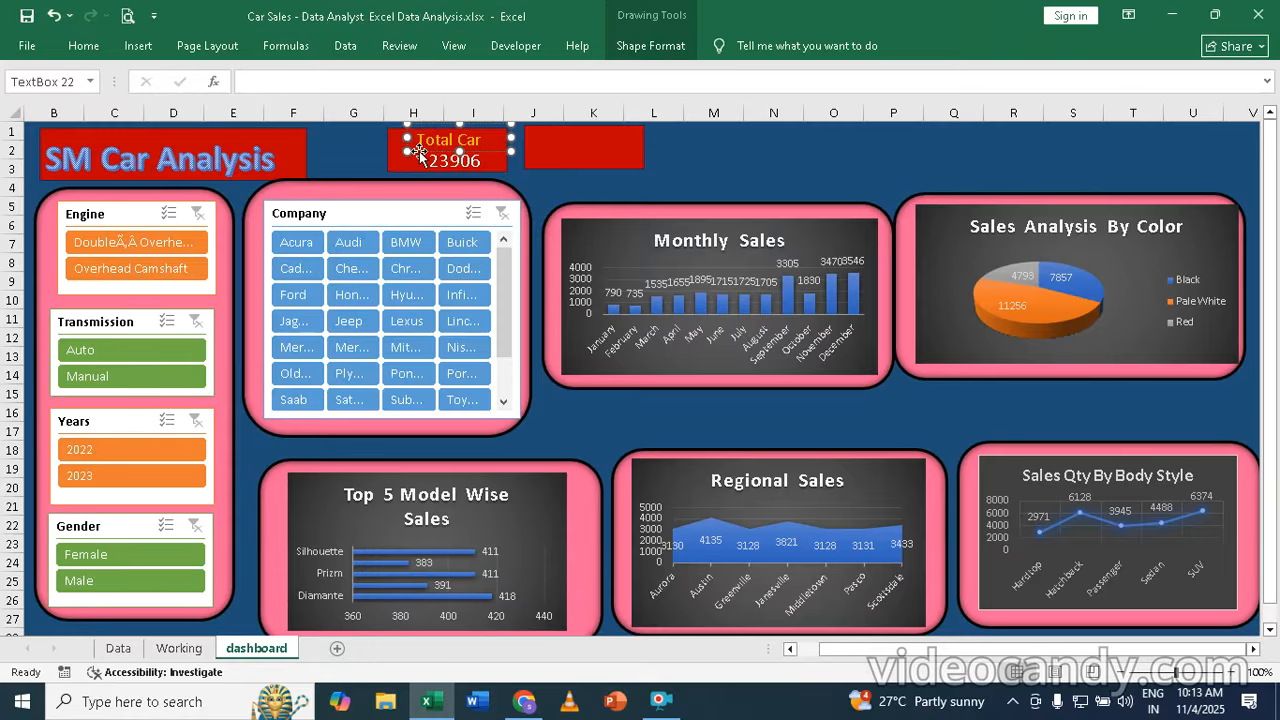
key("ctrl+d")
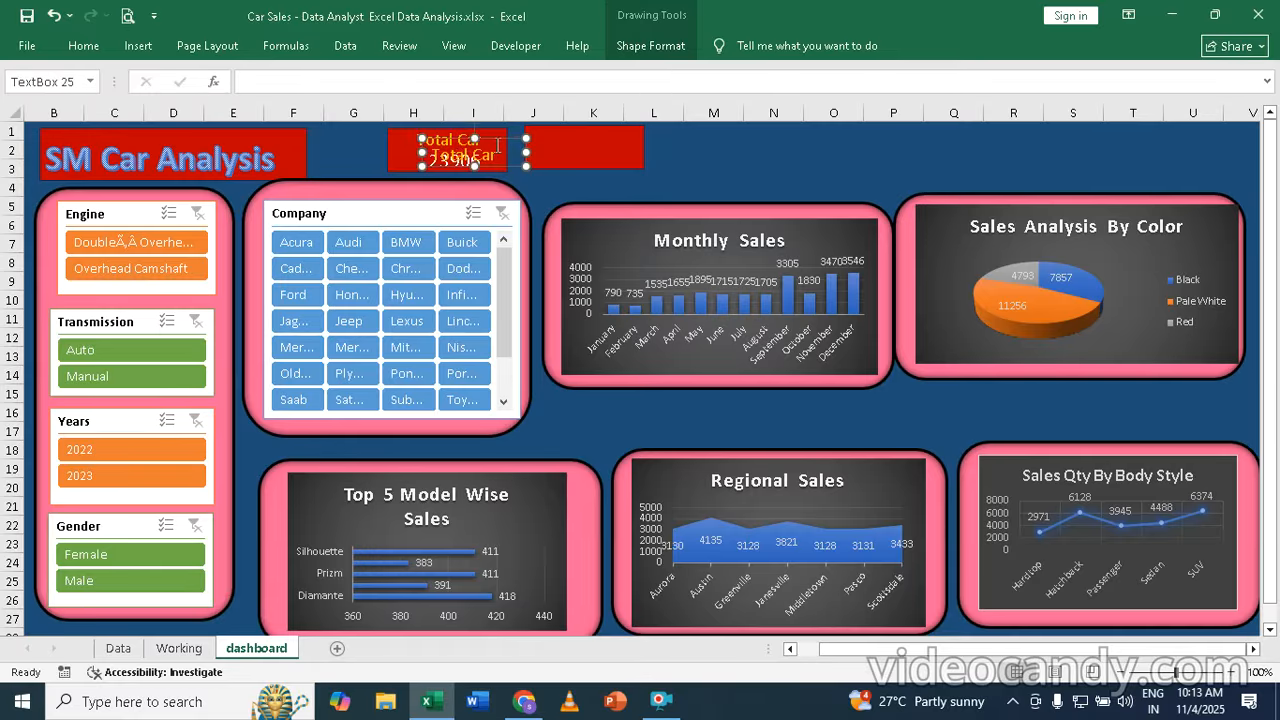
left_click_drag(498, 143, 623, 110)
left_click_drag(508, 168, 627, 150)
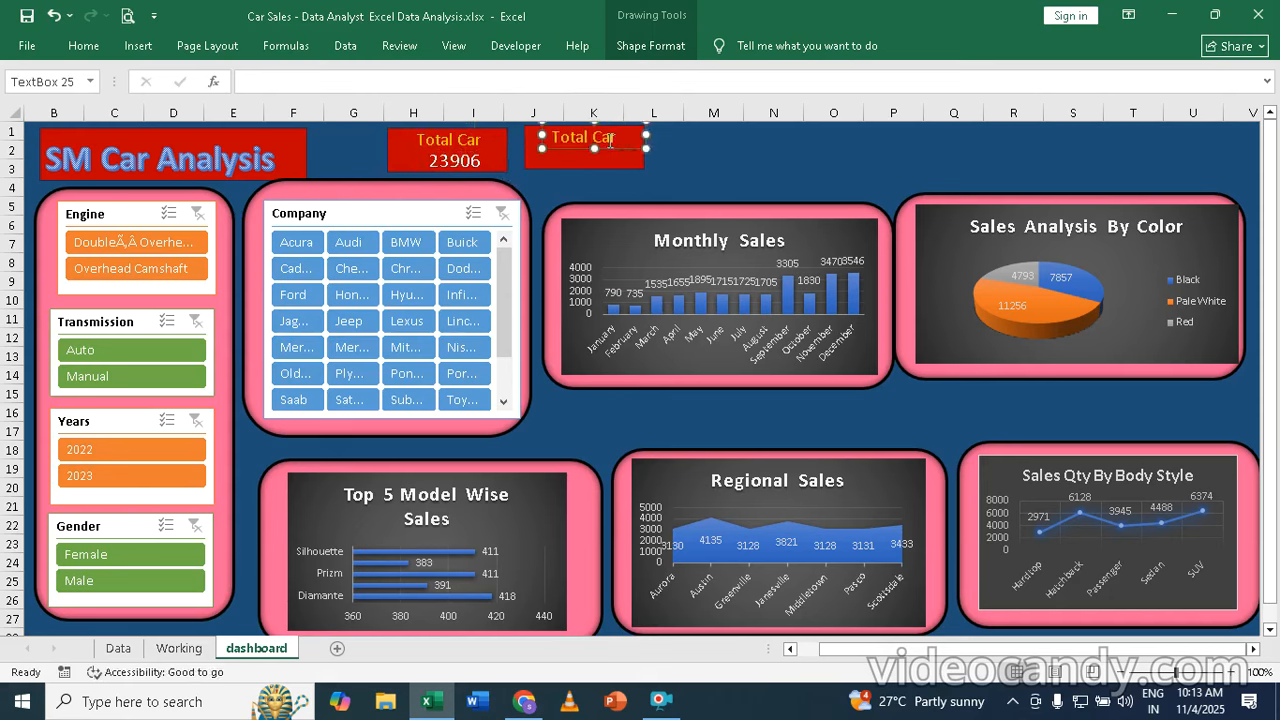
double_click(611, 141)
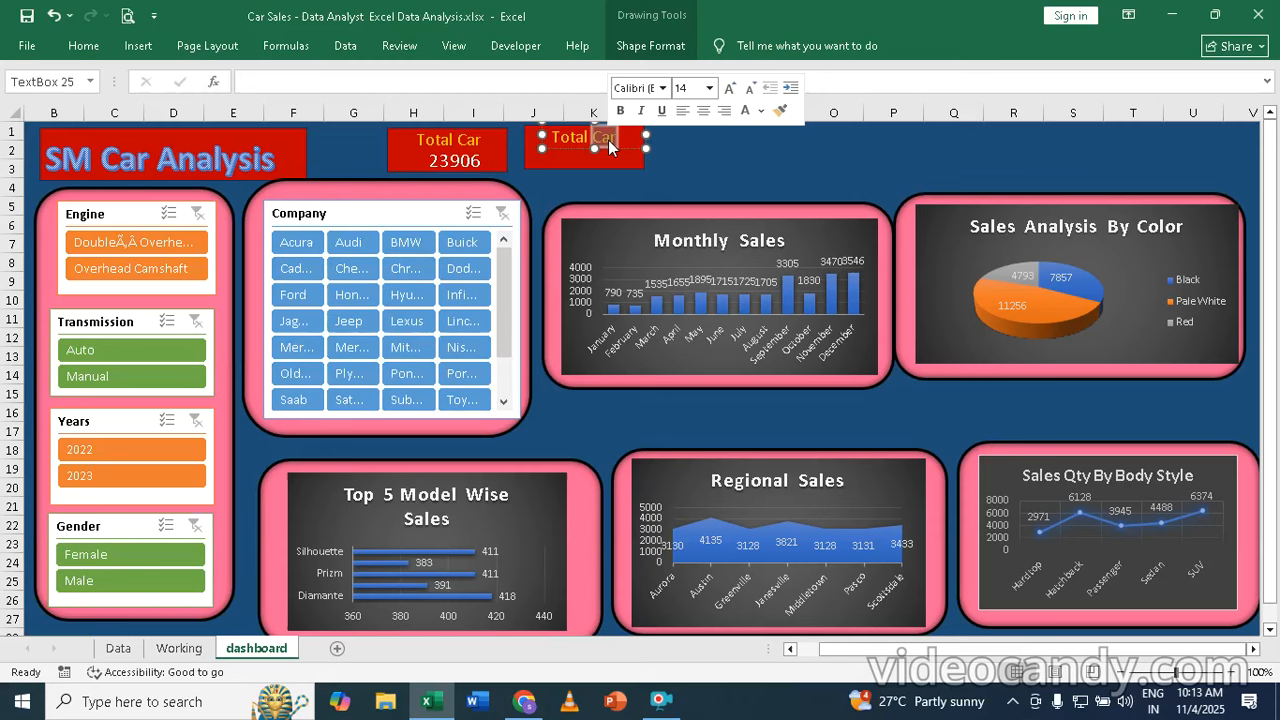
type("Price")
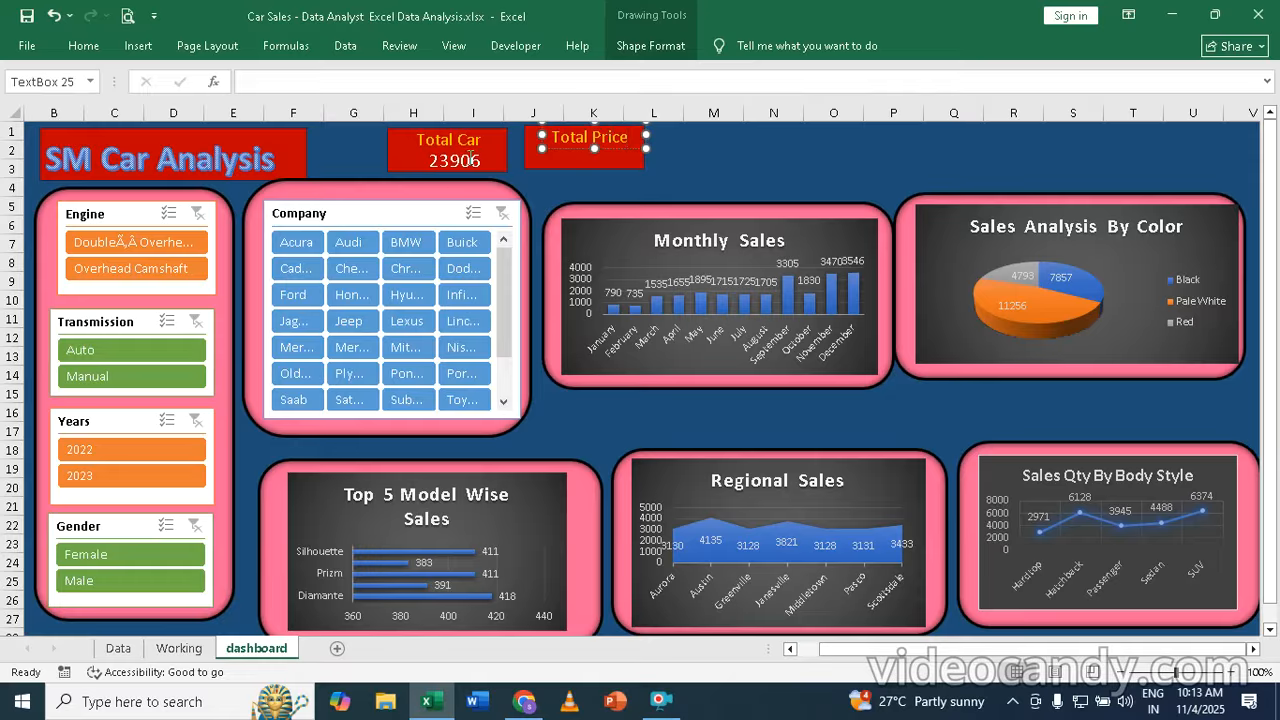
left_click(696, 164)
- Copy the linked car count text box and place the copy under the "Total Price" label
left_click(477, 167)
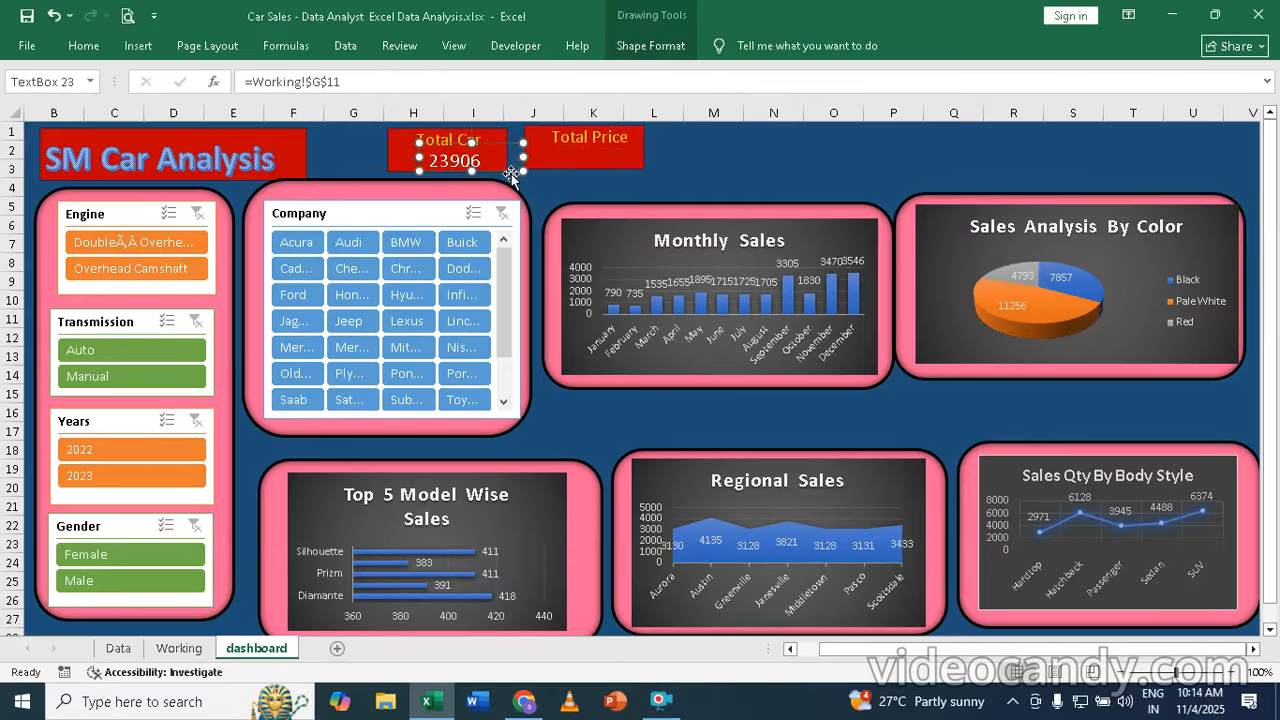
key("ctrl+c")
key("ctrl+v")
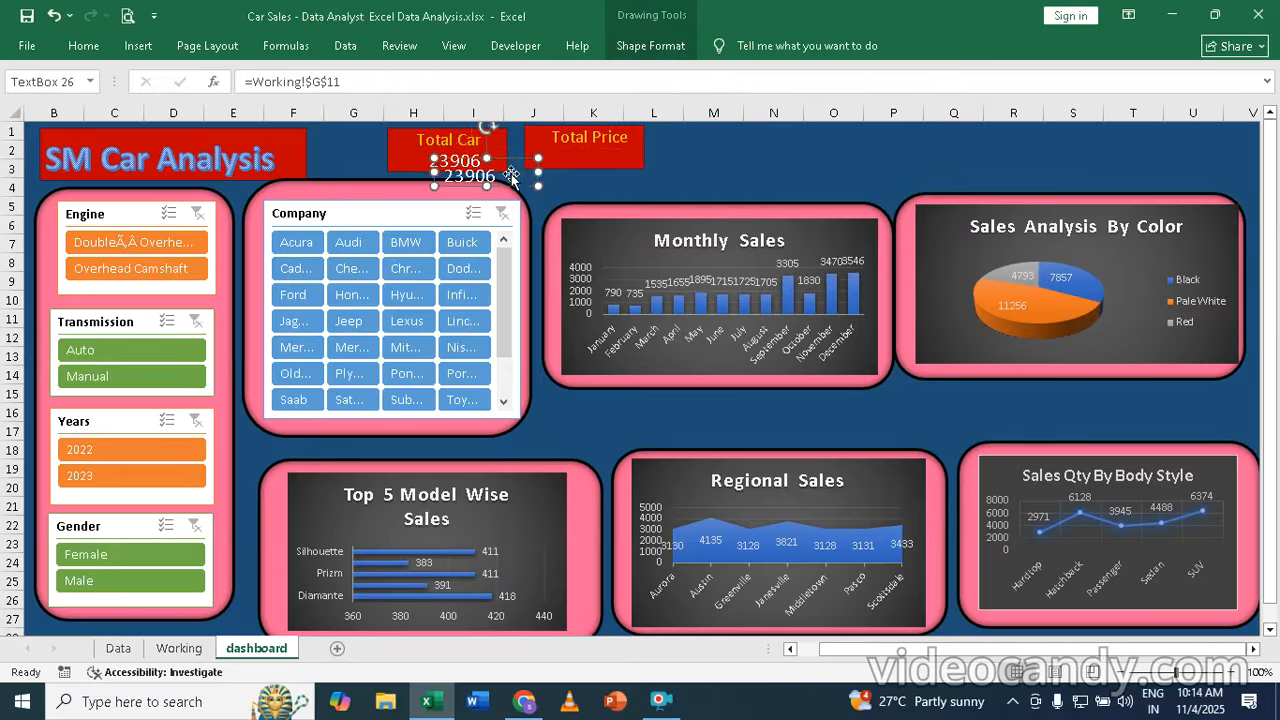
left_click_drag(516, 168, 635, 141)
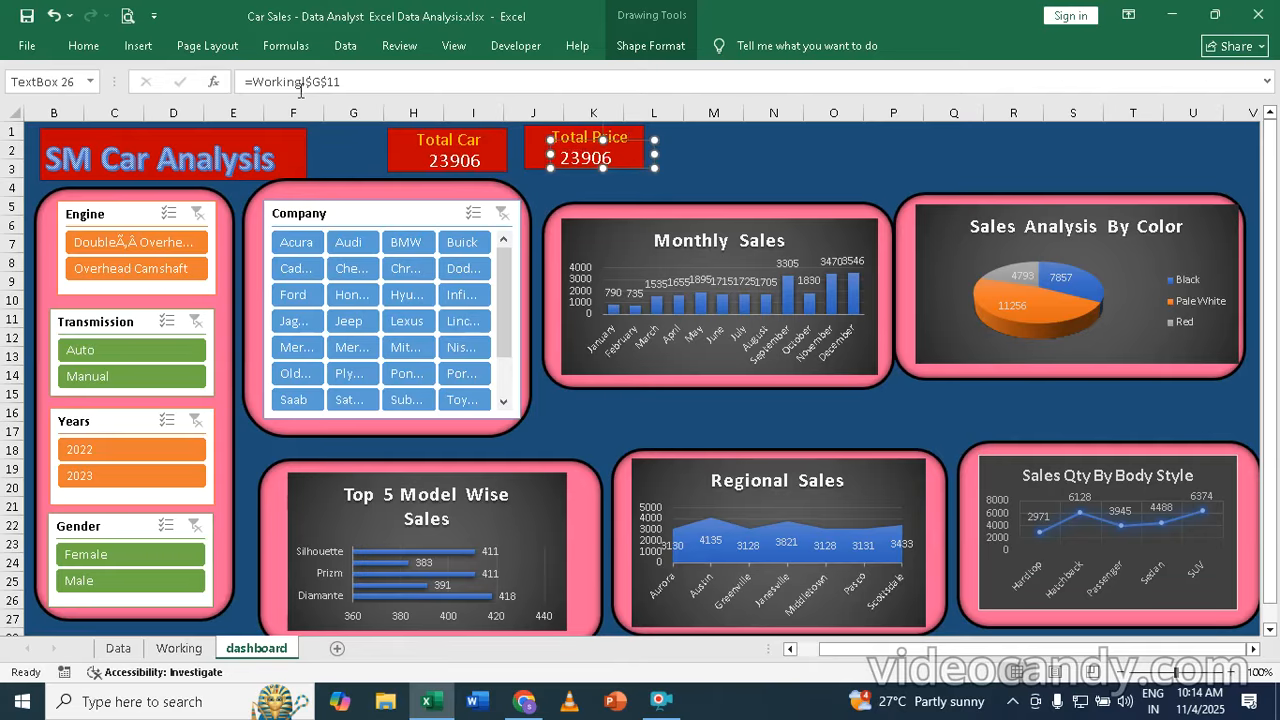
- Check the Sum of Price cell address on the Working sheet and change the copied text box's link to =Working!$H$11
left_click(179, 652)
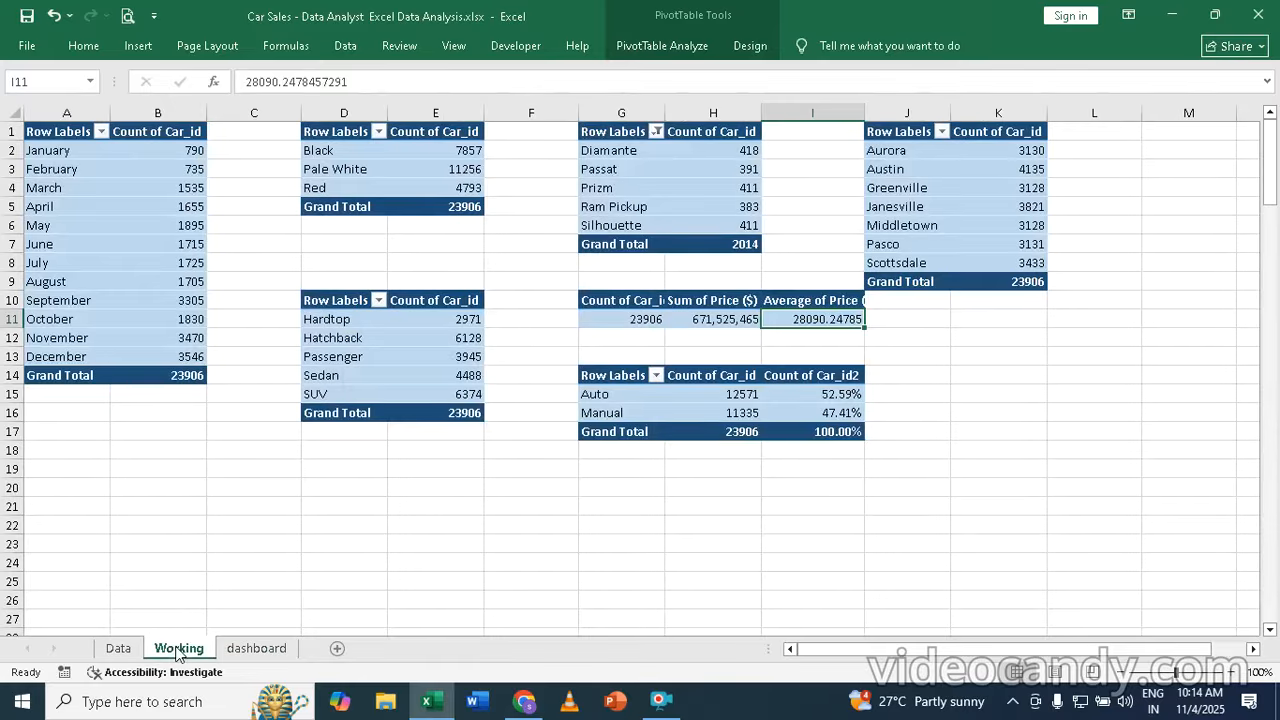
left_click(733, 320)
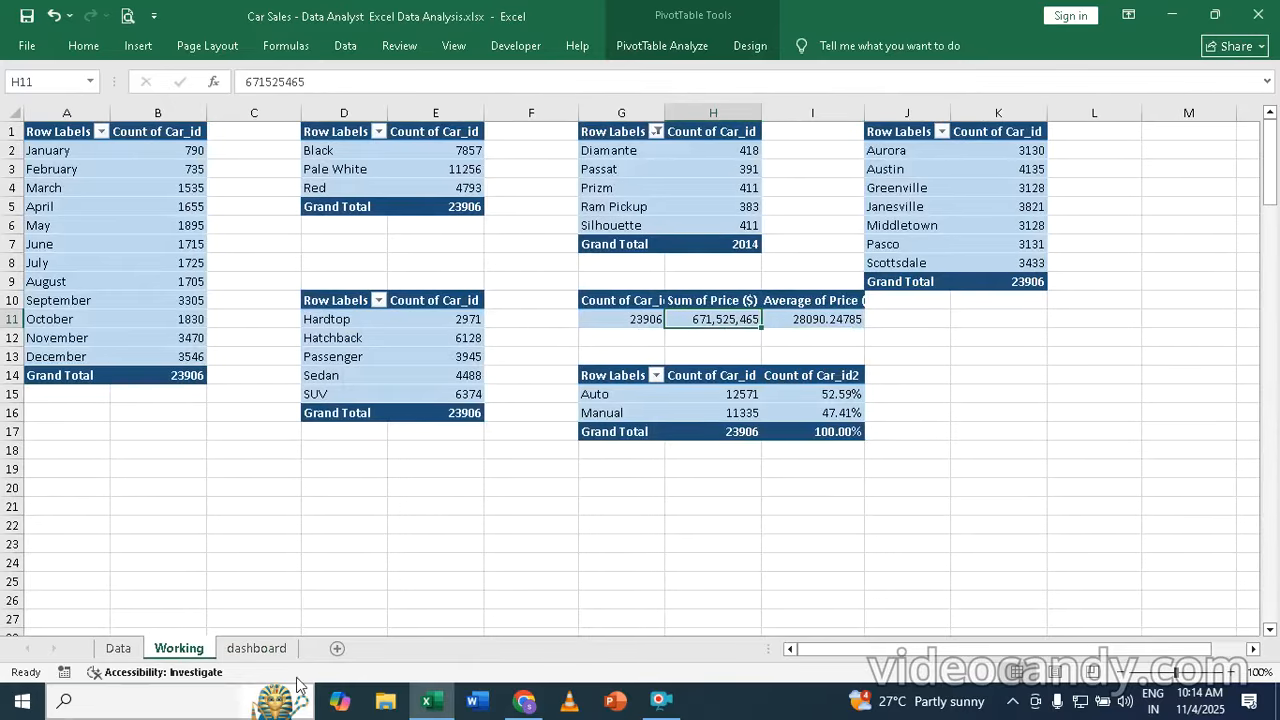
left_click(132, 650)
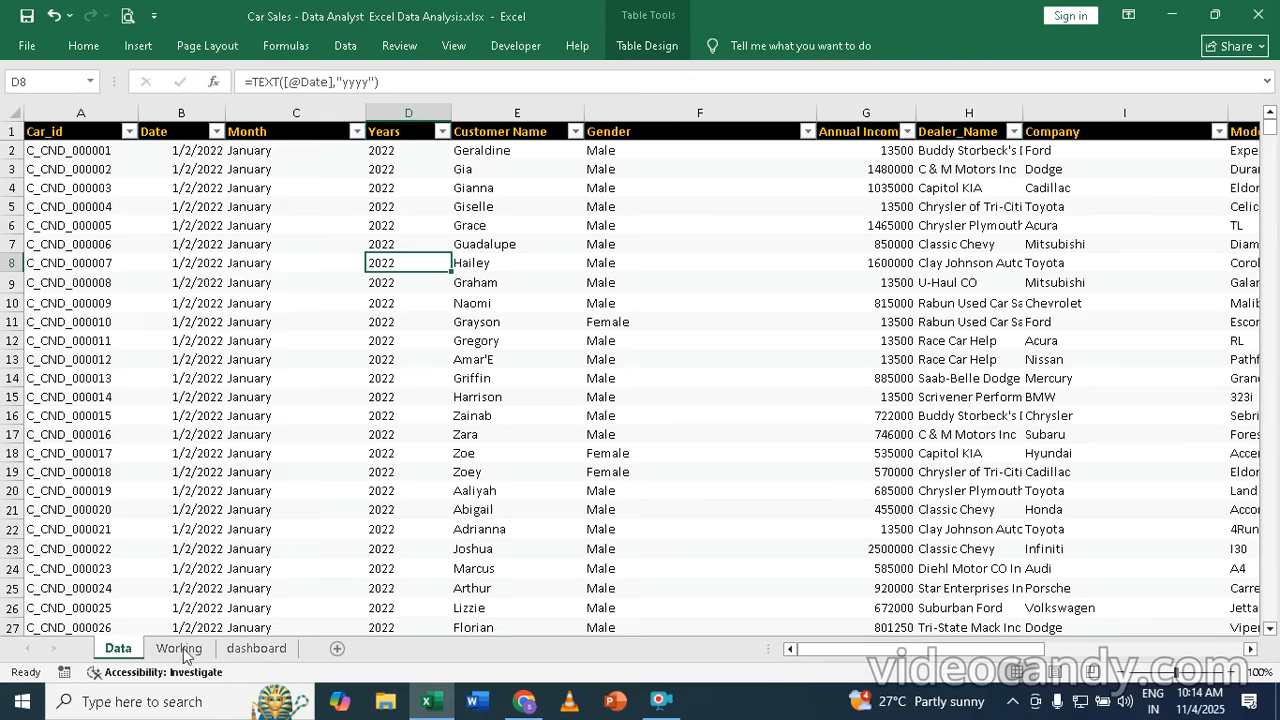
left_click(245, 650)
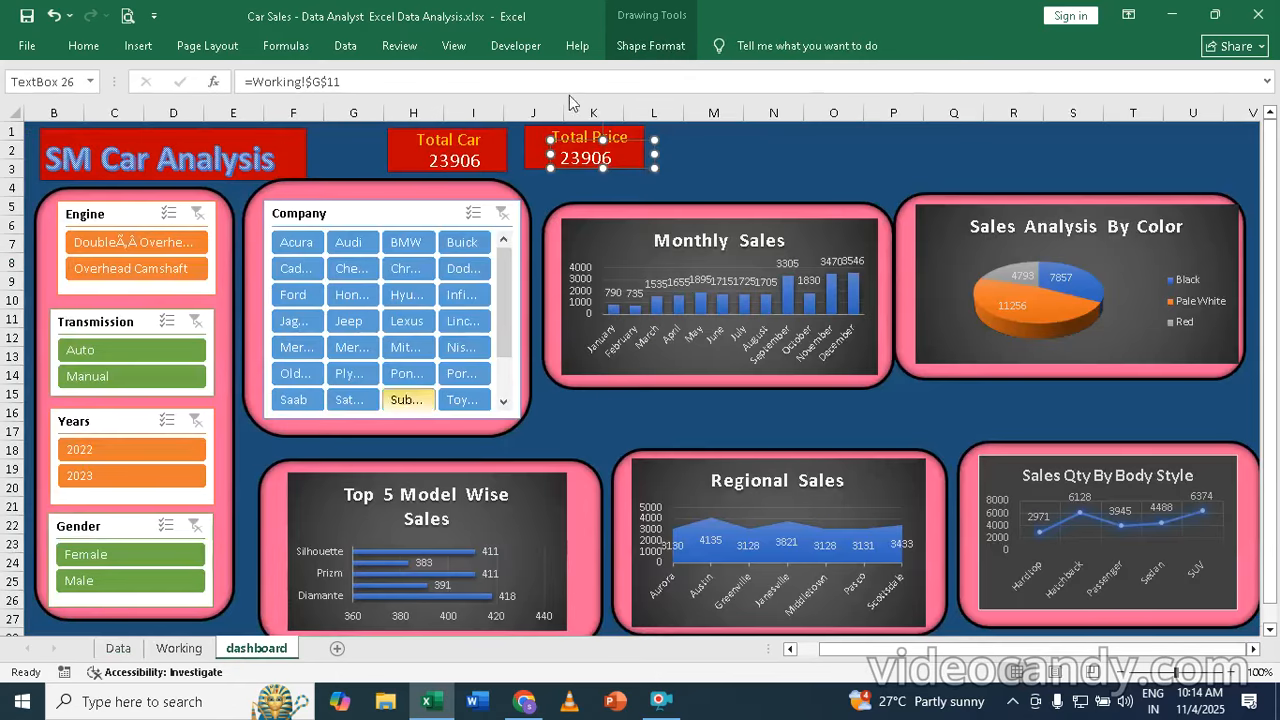
left_click(340, 82)
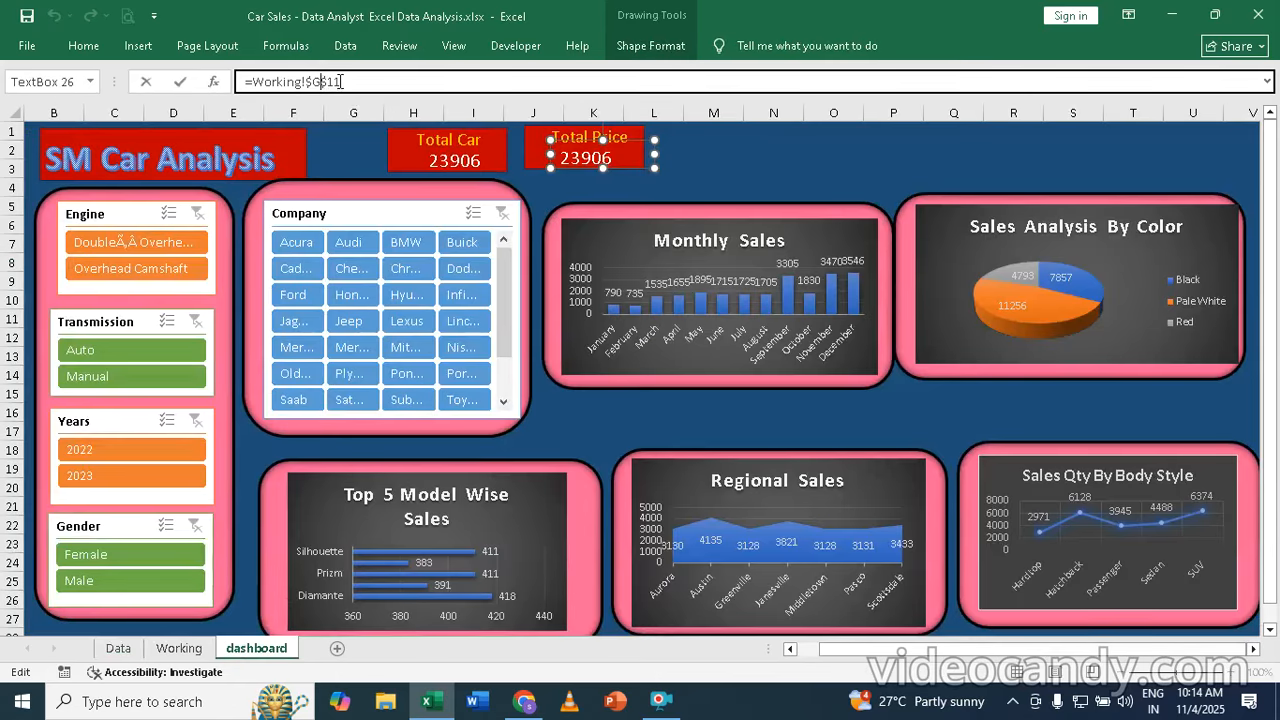
key("Left")
key("Left")
key("BackSpace")
key("BackSpace")
type("h$")
key("Return")
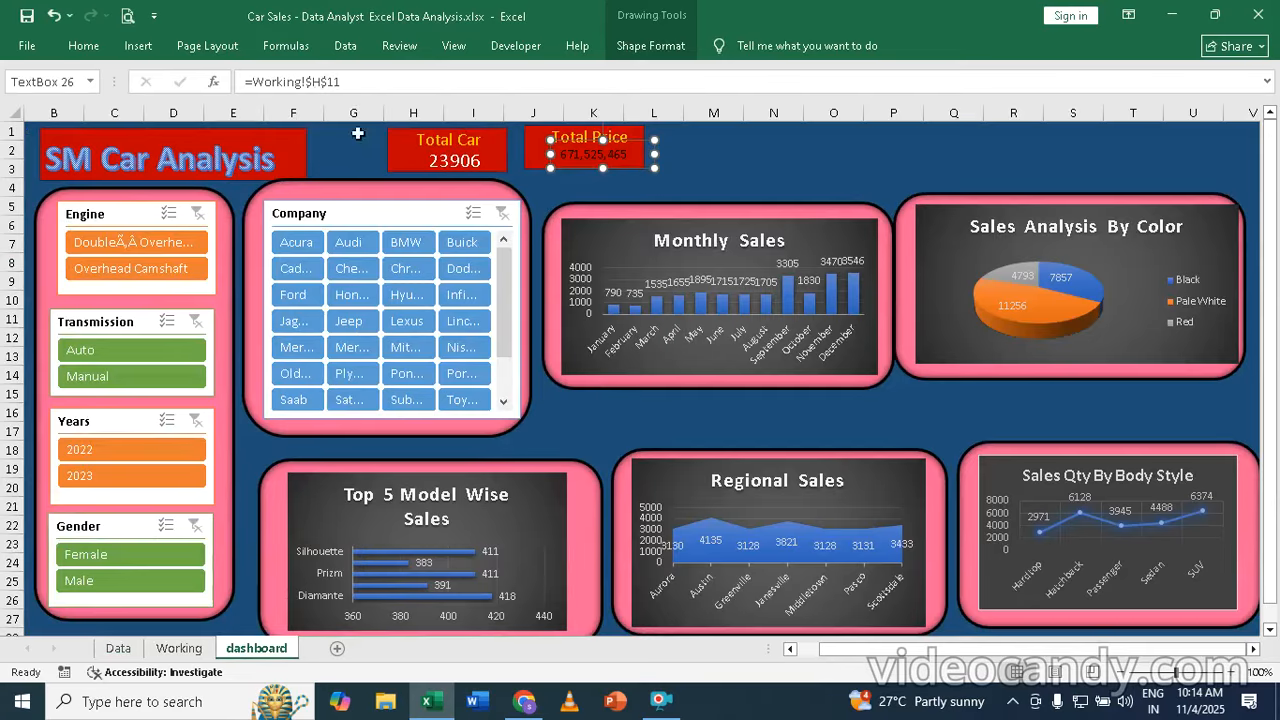
- Format the linked total price in white at font size 14 and nudge its text box slightly left on the card
left_click(86, 50)
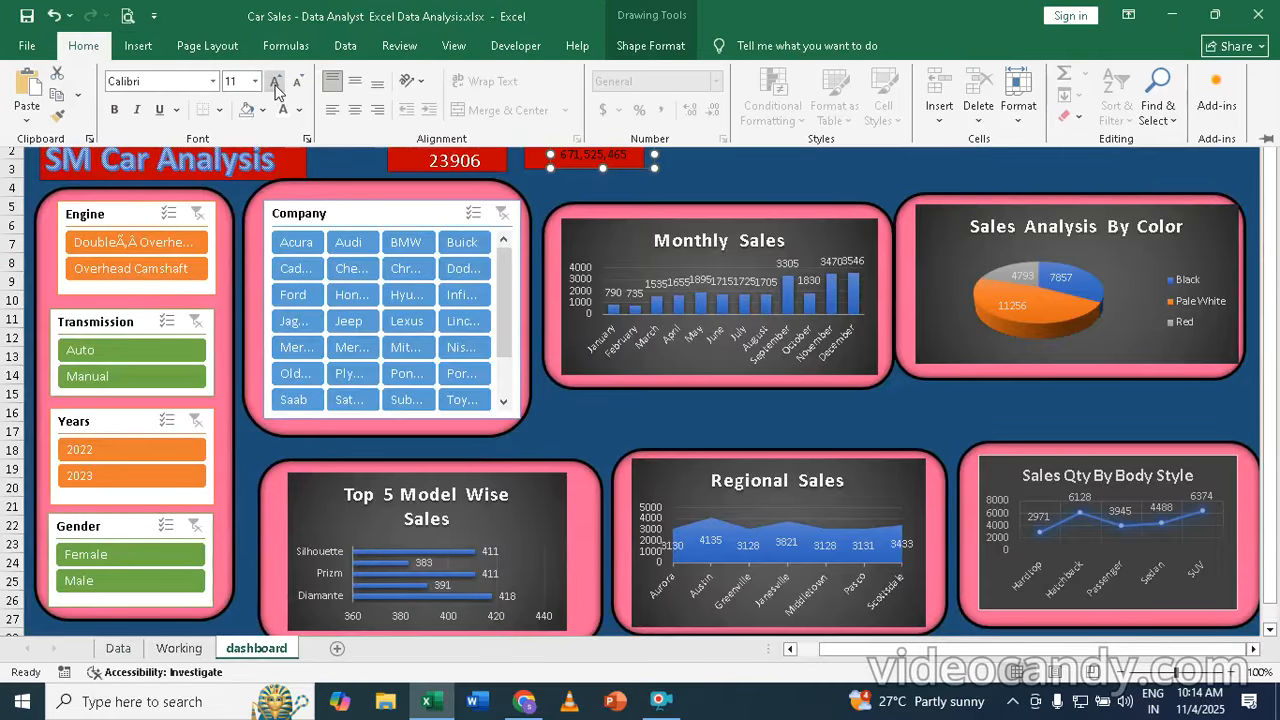
left_click(274, 82)
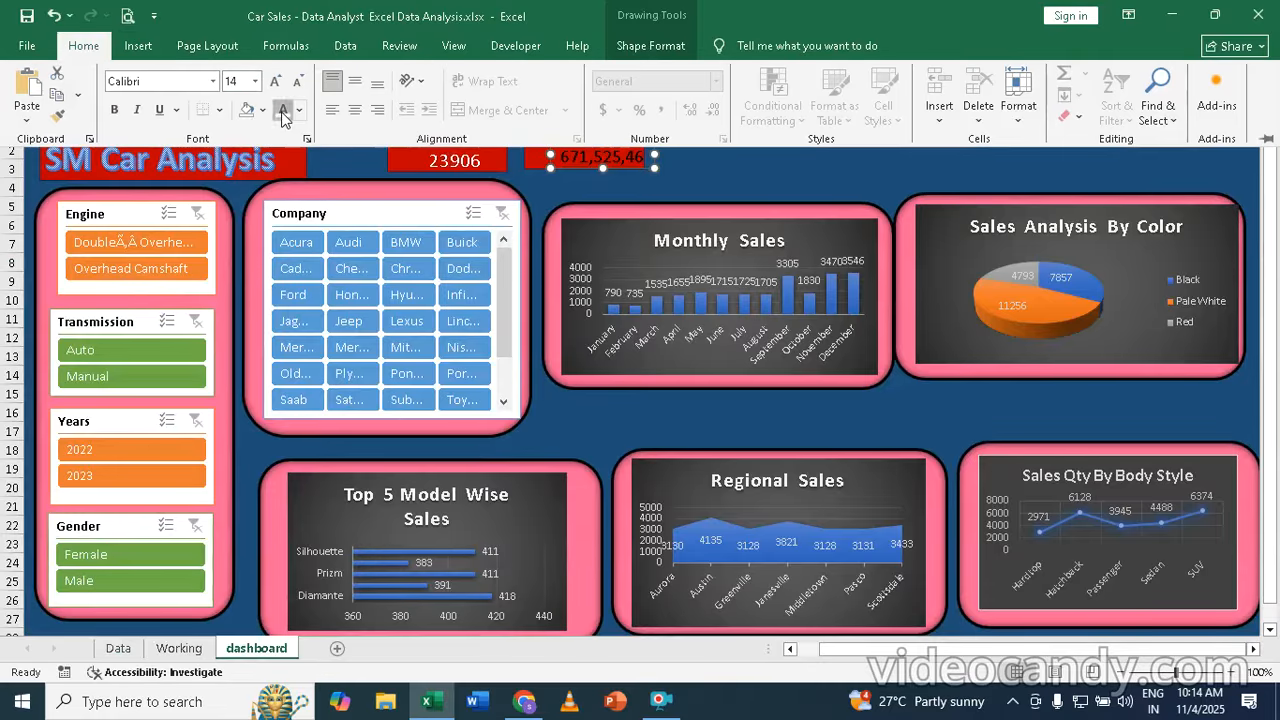
left_click(285, 110)
left_click(691, 170)
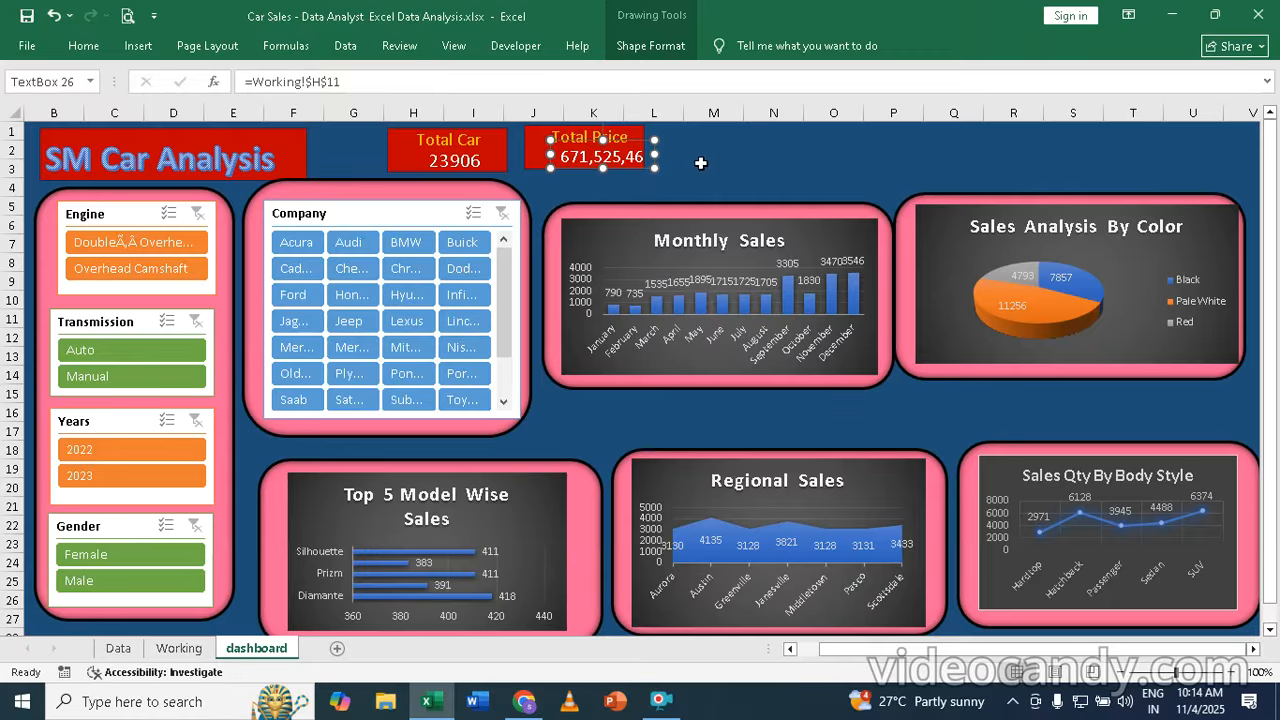
left_click_drag(632, 145, 622, 145)
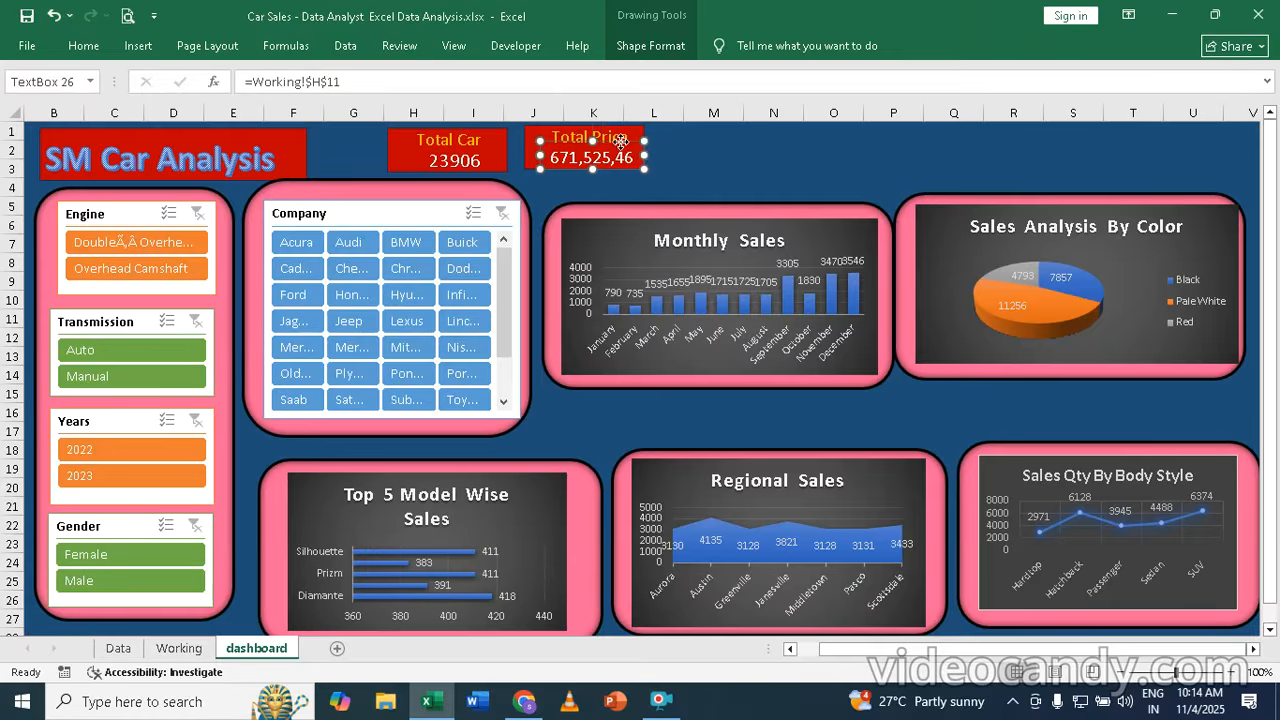
left_click(726, 151)
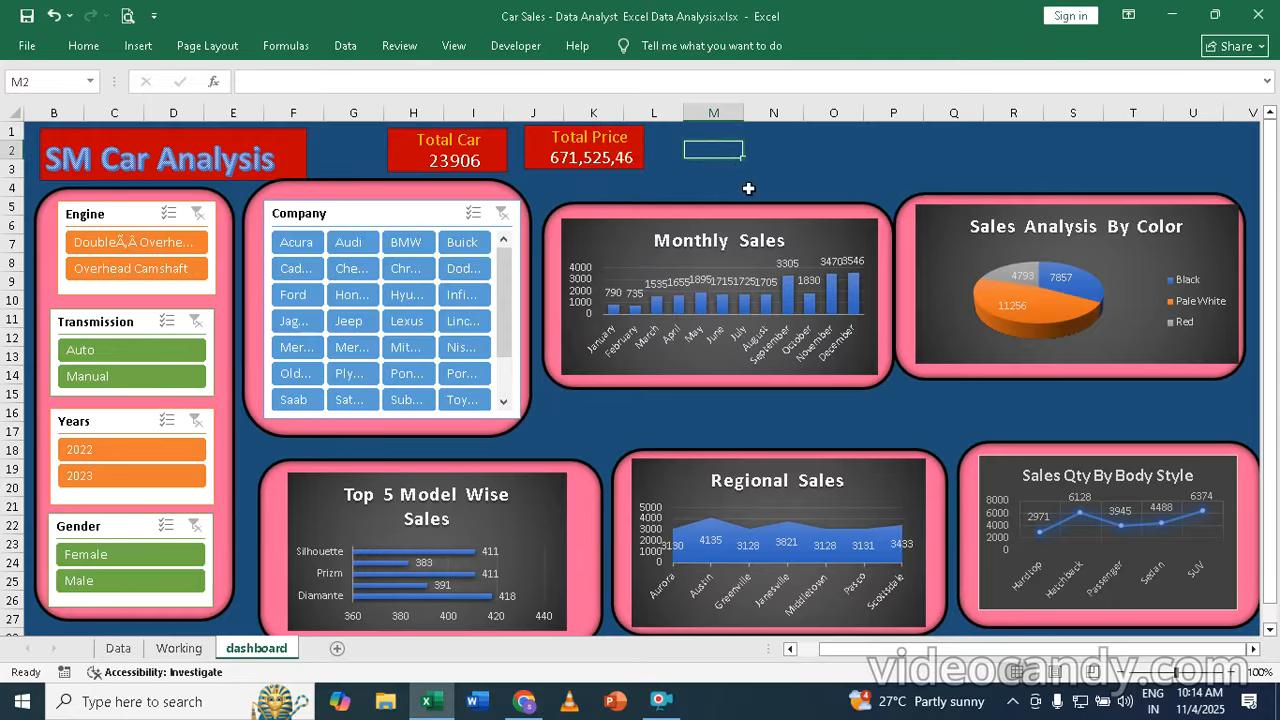
- Duplicate the "Total Price" card's red rectangle and label together and place the copies to the right of that card
left_click(538, 165)
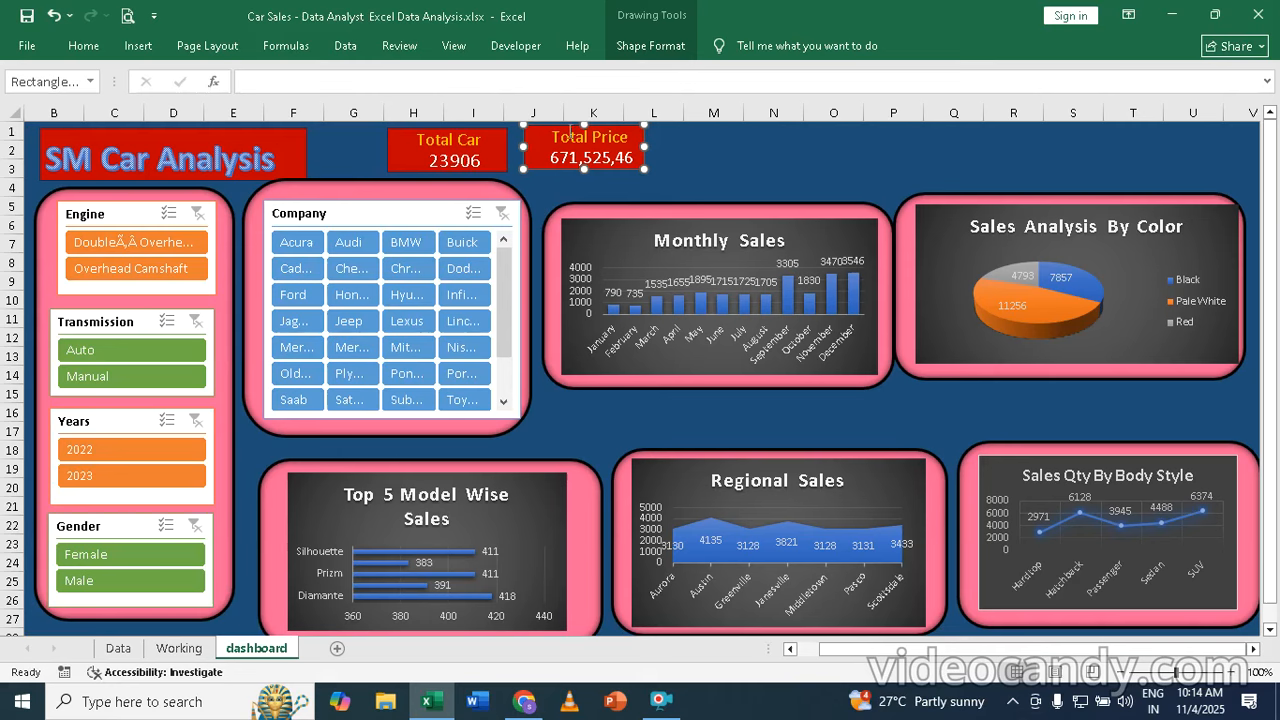
left_click(570, 133)
left_click(534, 167)
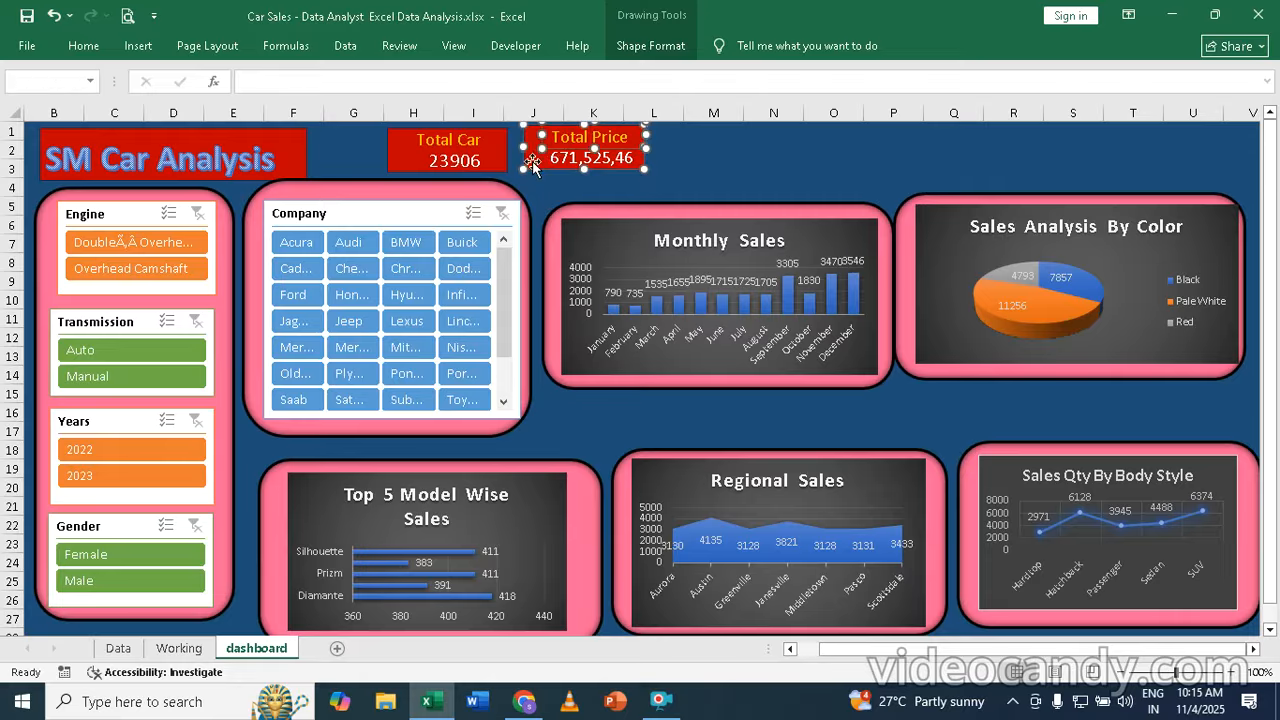
key("ctrl+d")
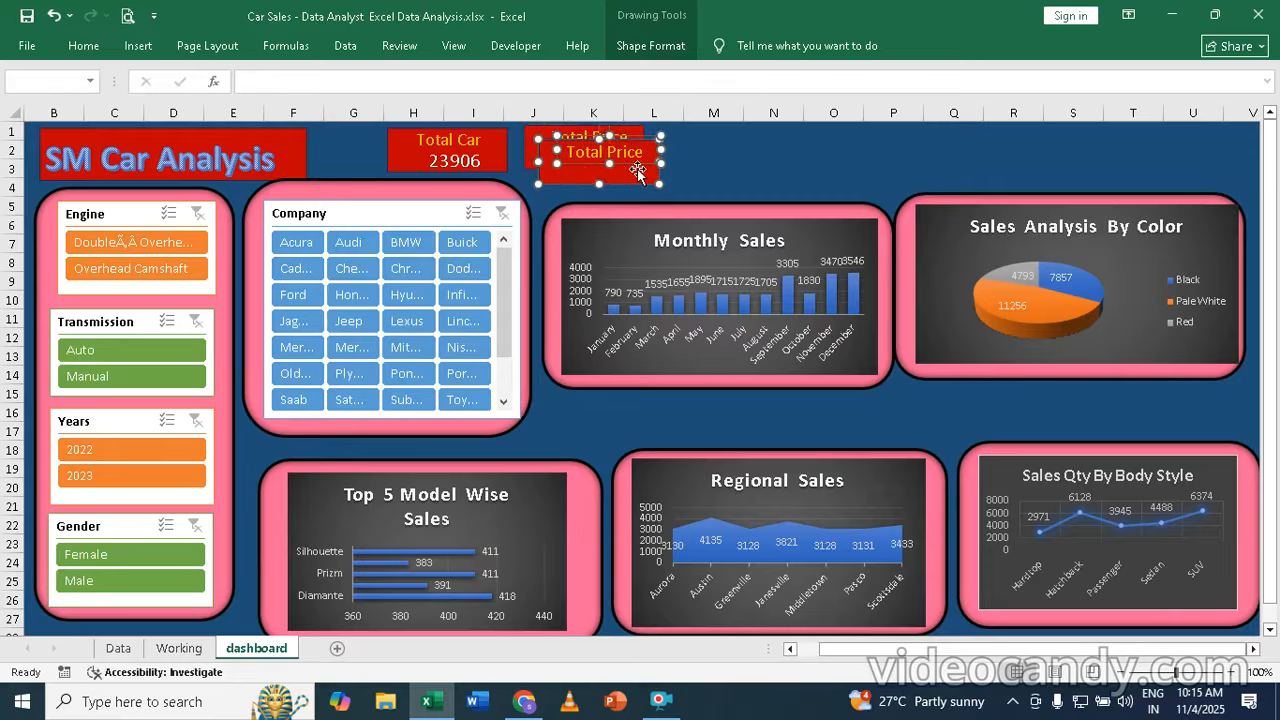
left_click_drag(636, 179, 758, 162)
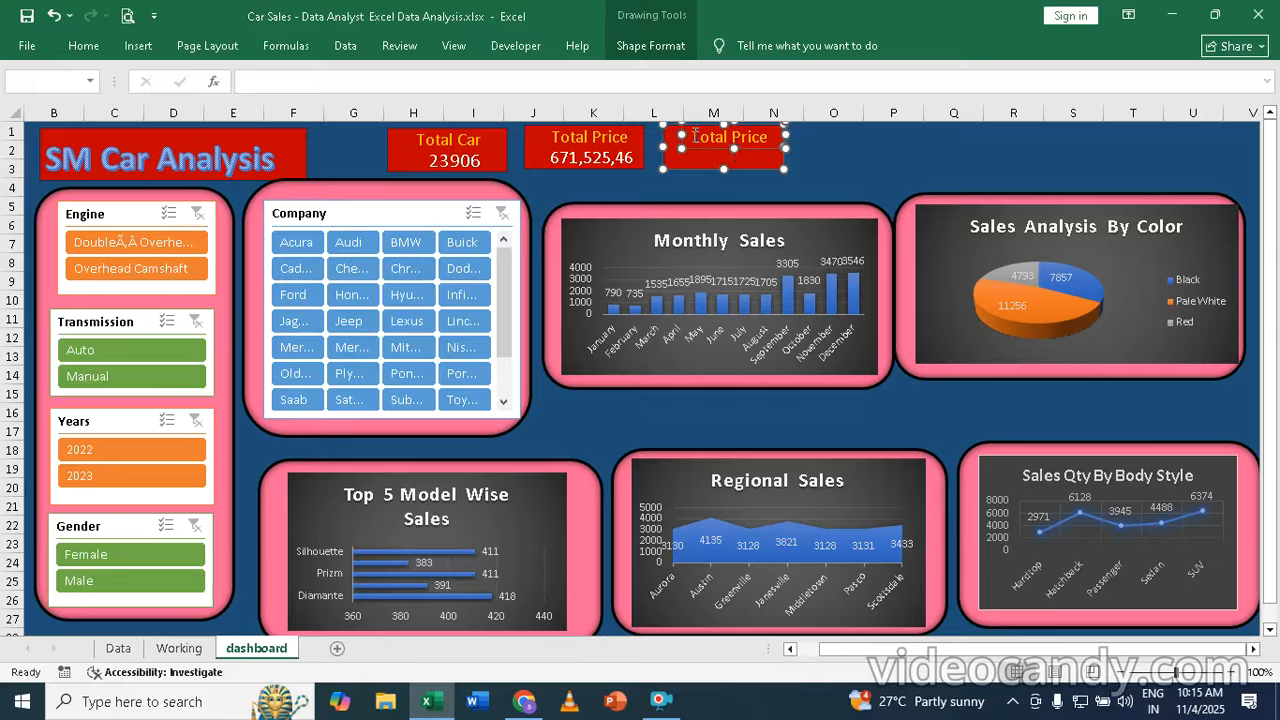
- Change the label on the third red card to "Avg Price"
left_click_drag(695, 135, 769, 137)
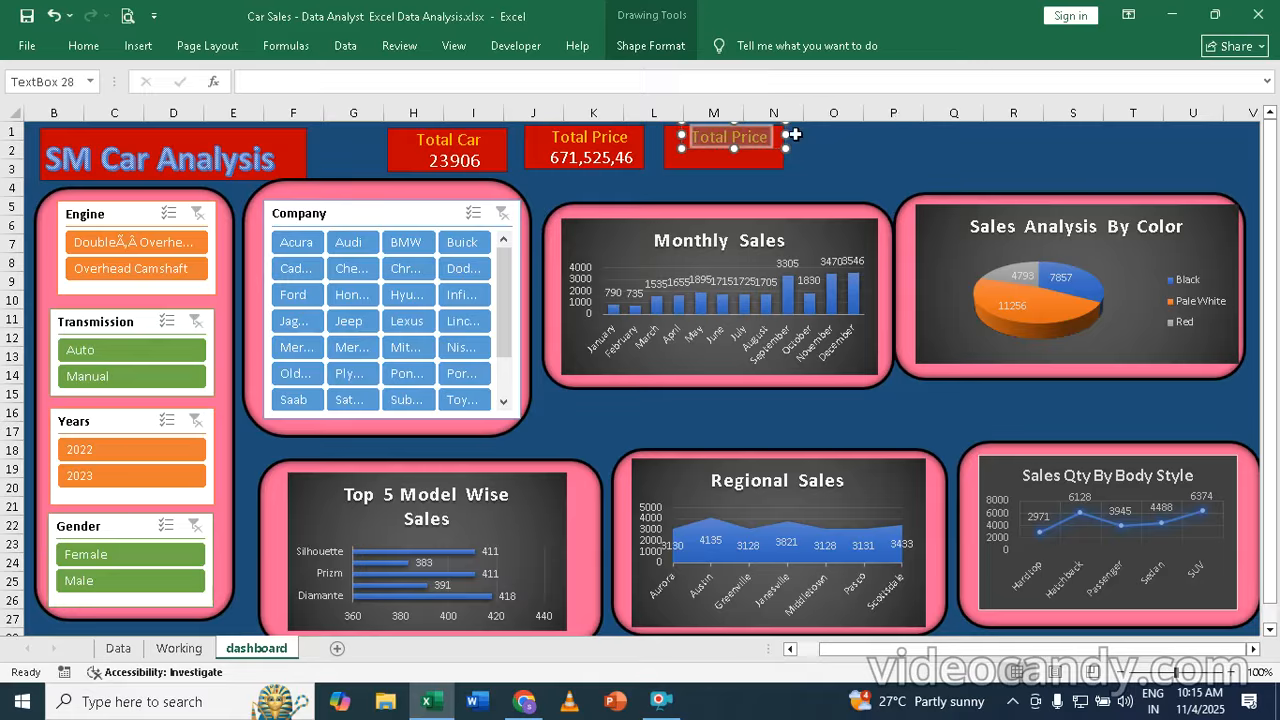
type("Avg")
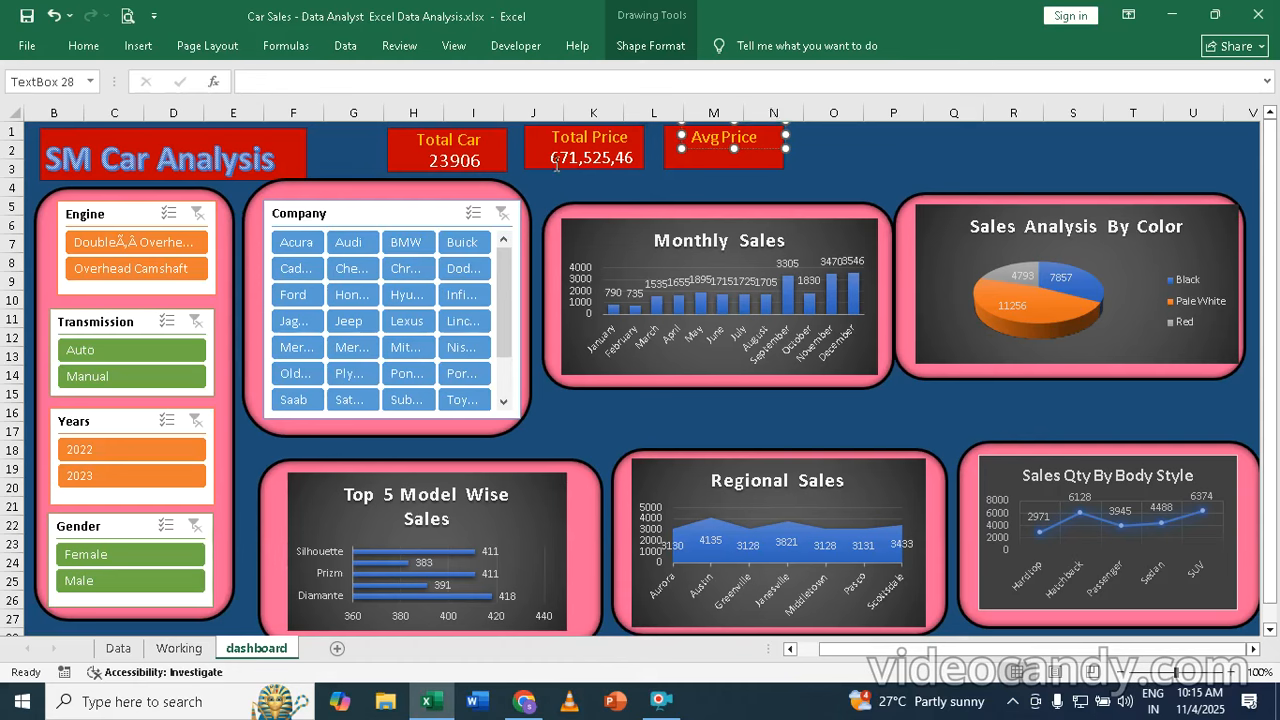
left_click(900, 166)
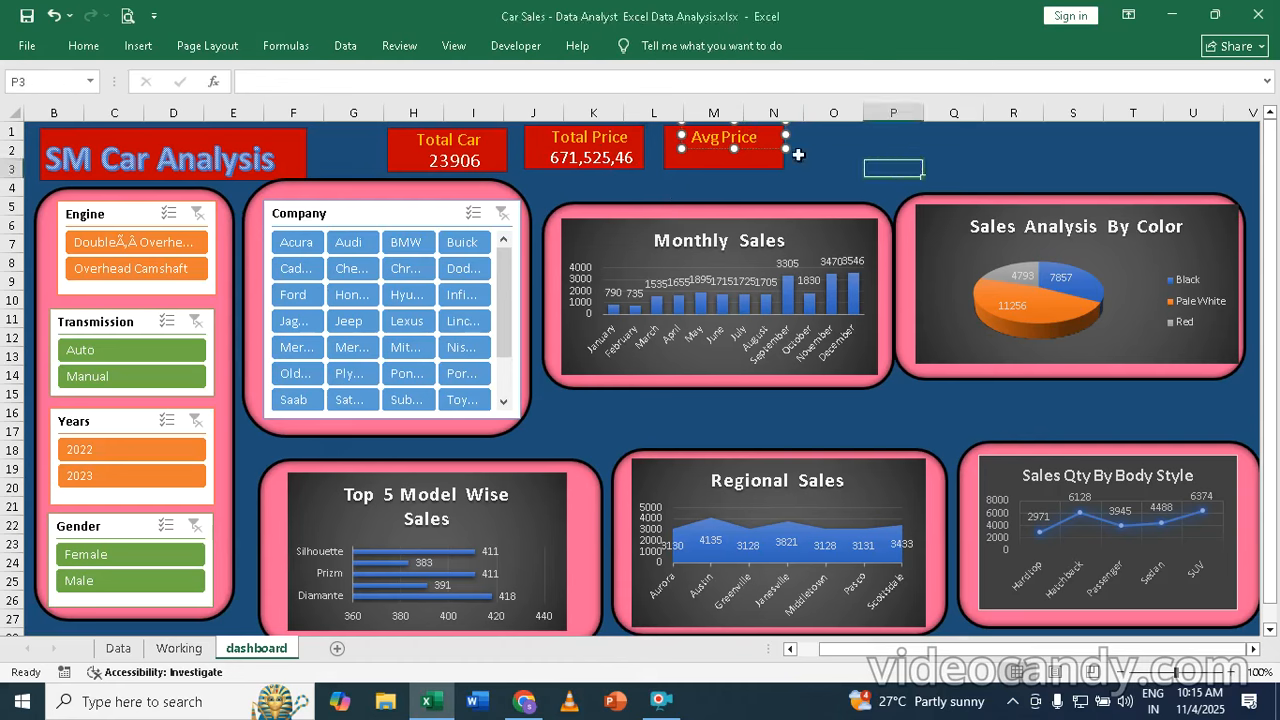
- Duplicate the linked total price text box and place the copy under the "Avg Price" label
left_click(614, 166)
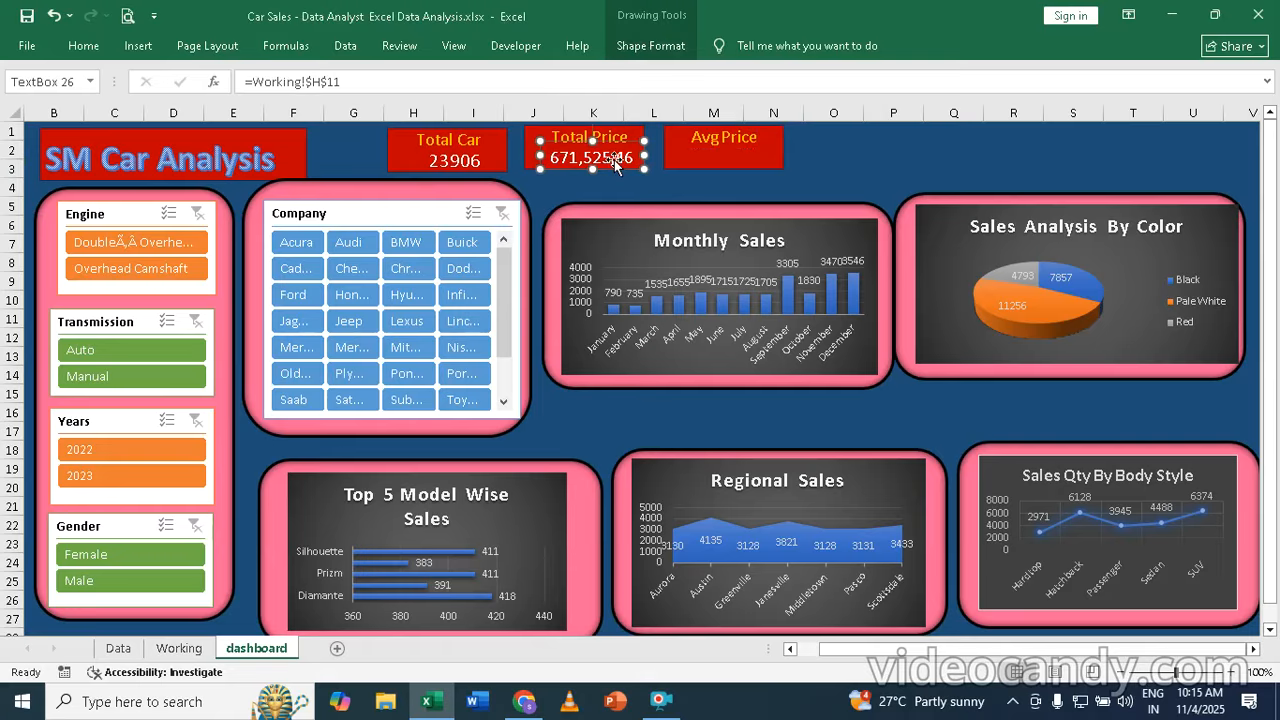
key("ctrl+d")
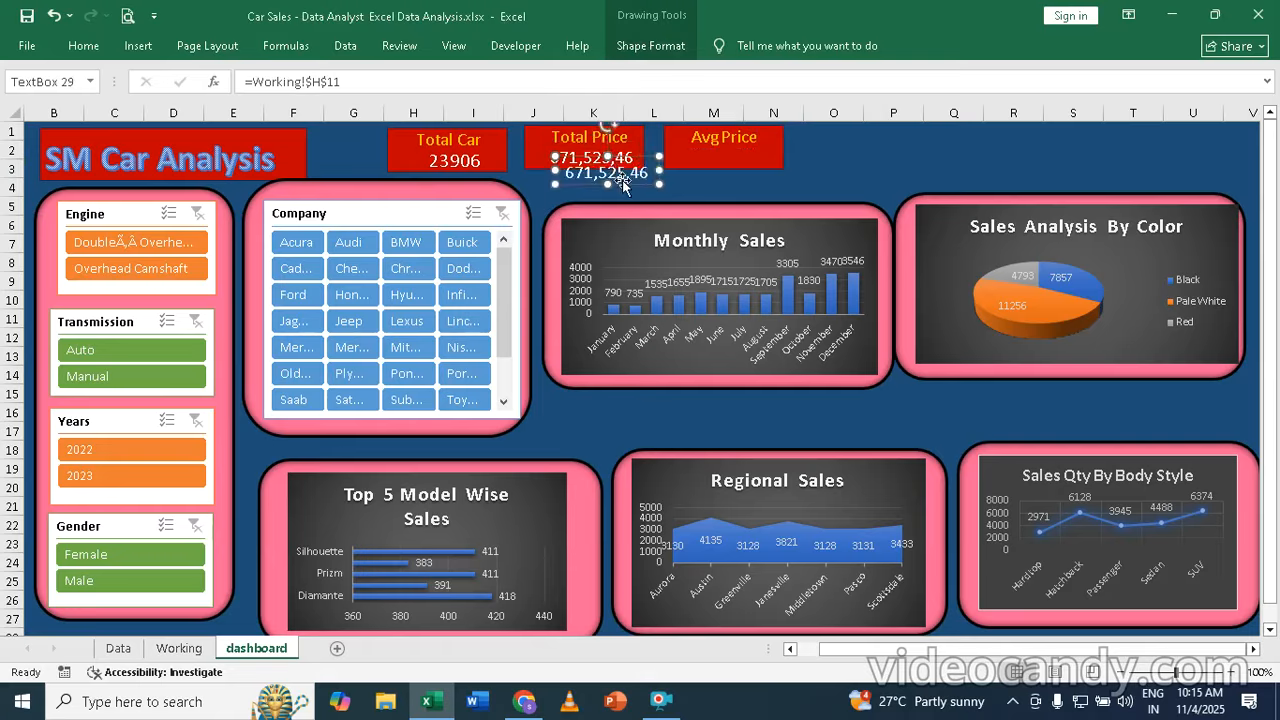
left_click_drag(621, 178, 740, 171)
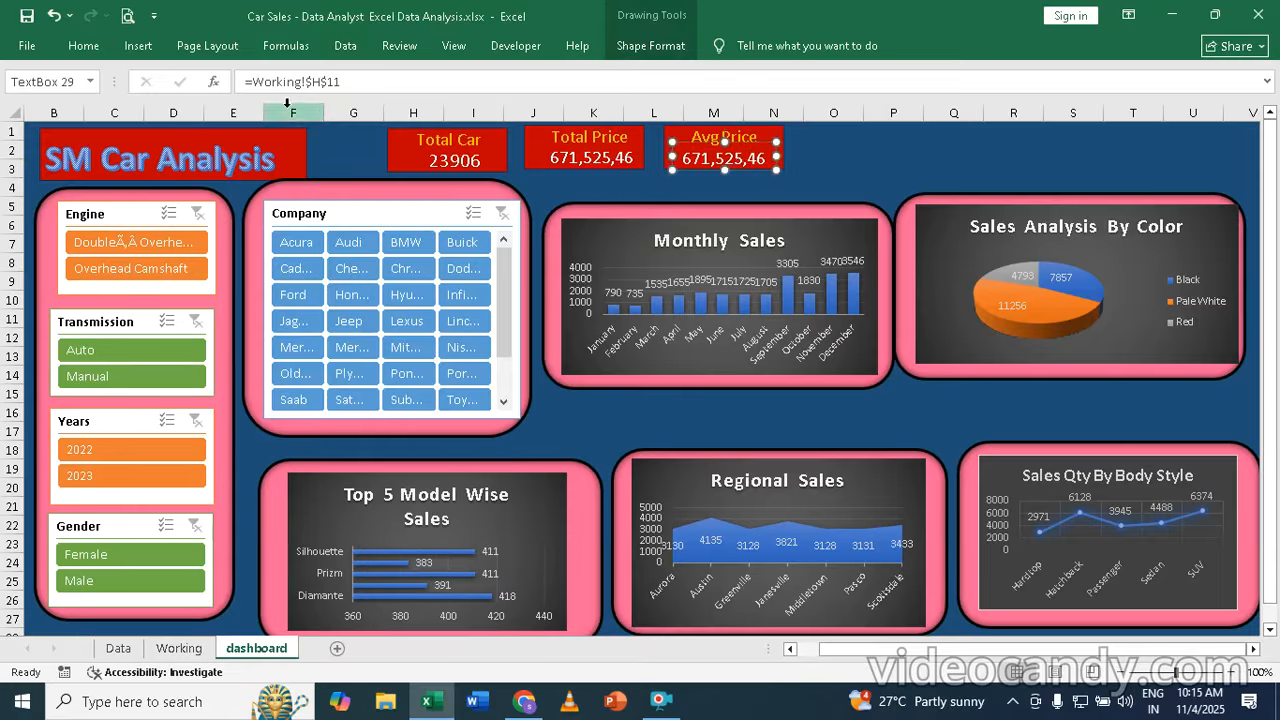
- Relink the value text box on the "Avg Price" card to the average price in =Working!$I$11
left_click(179, 649)
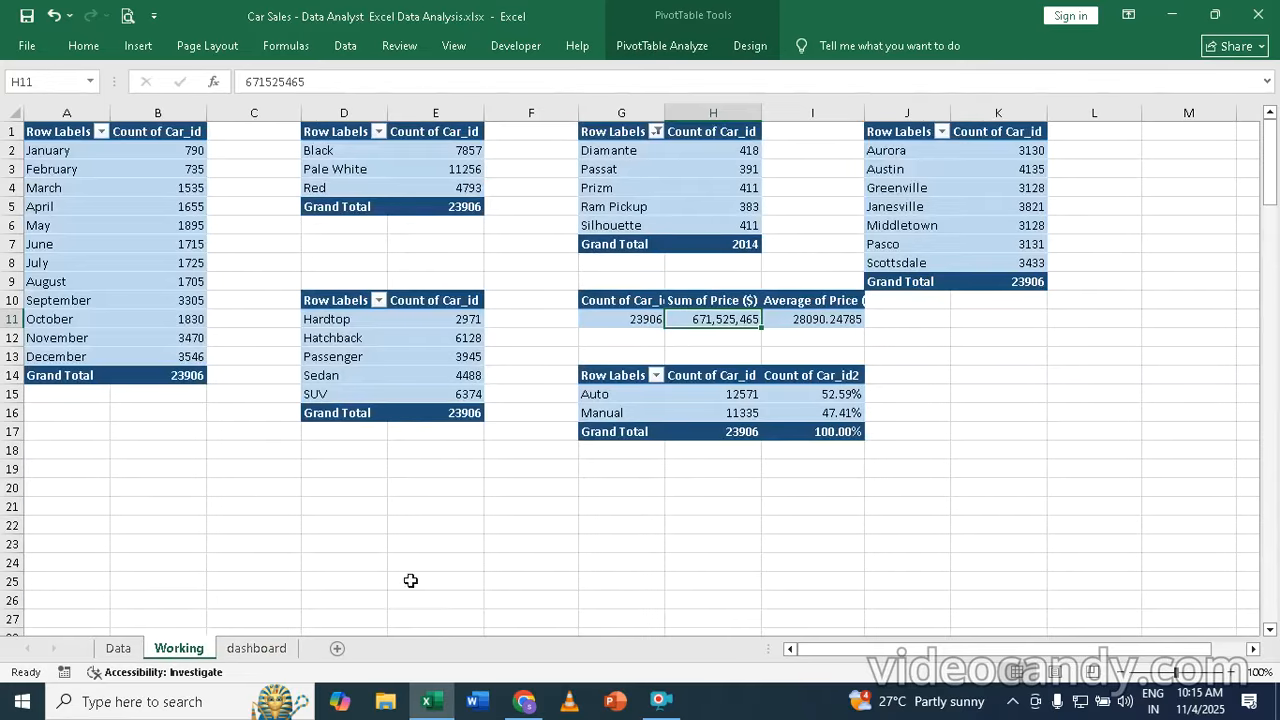
left_click(837, 318)
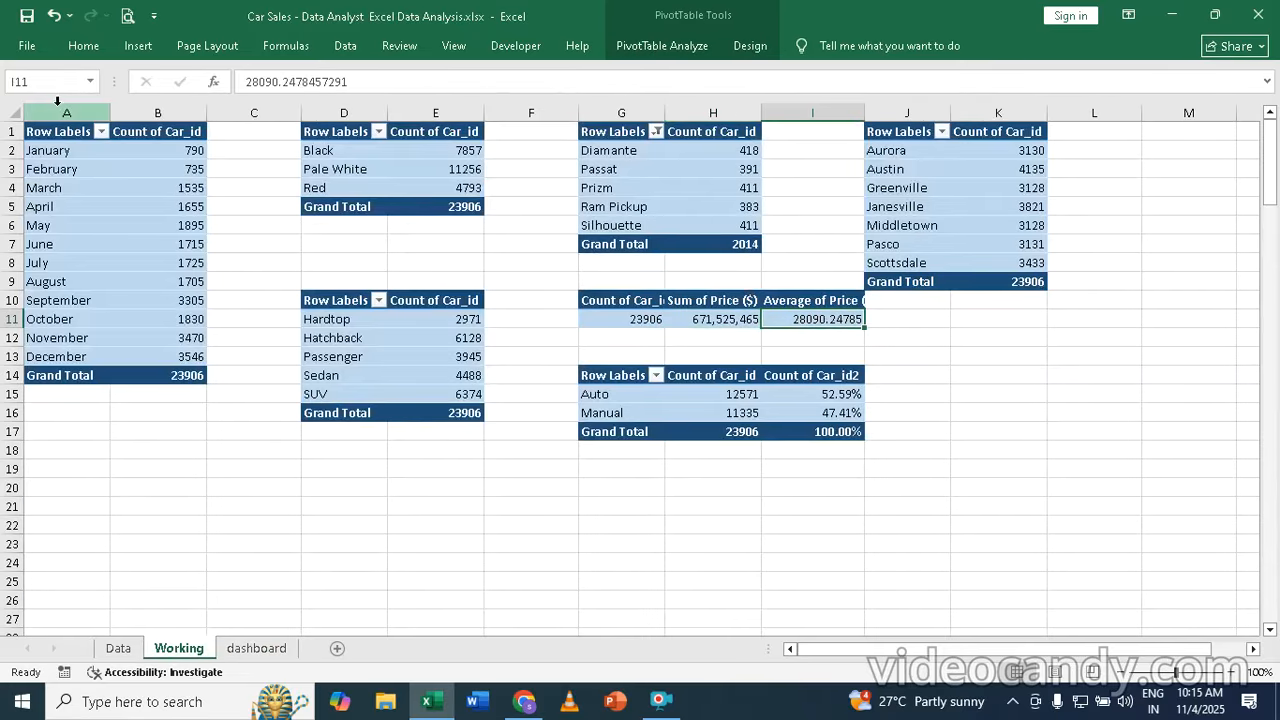
left_click(245, 658)
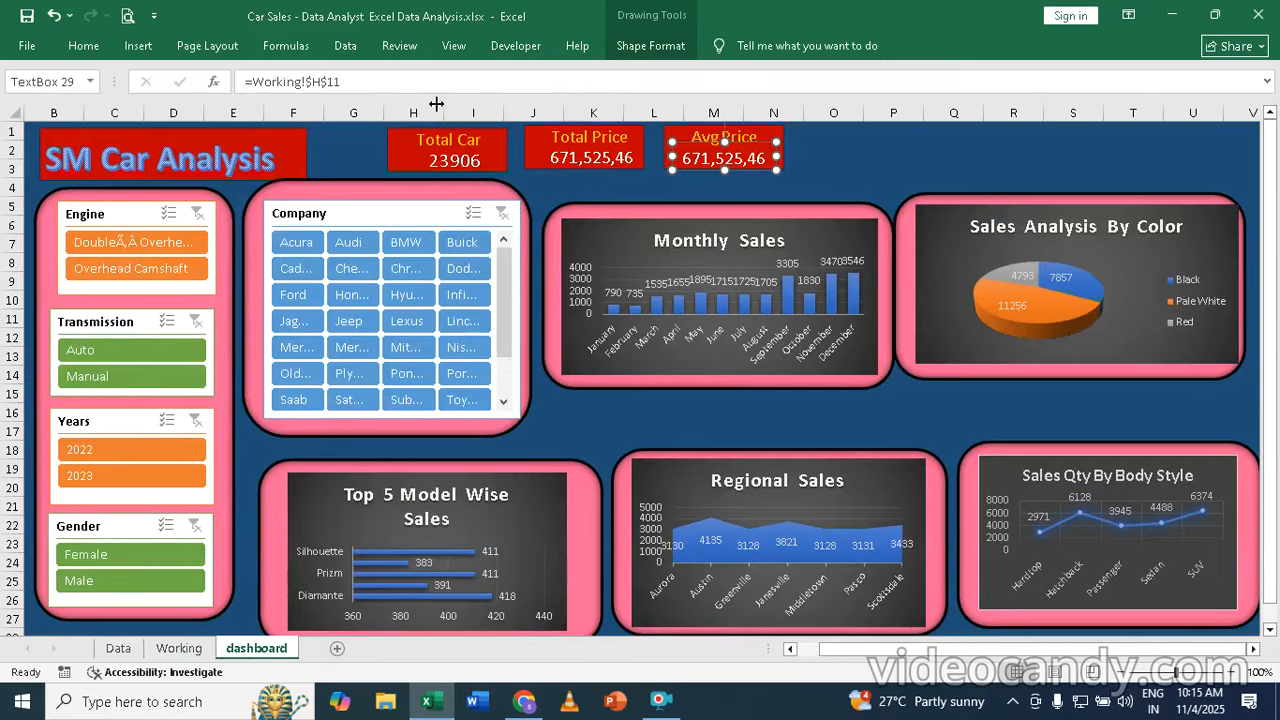
left_click(338, 83)
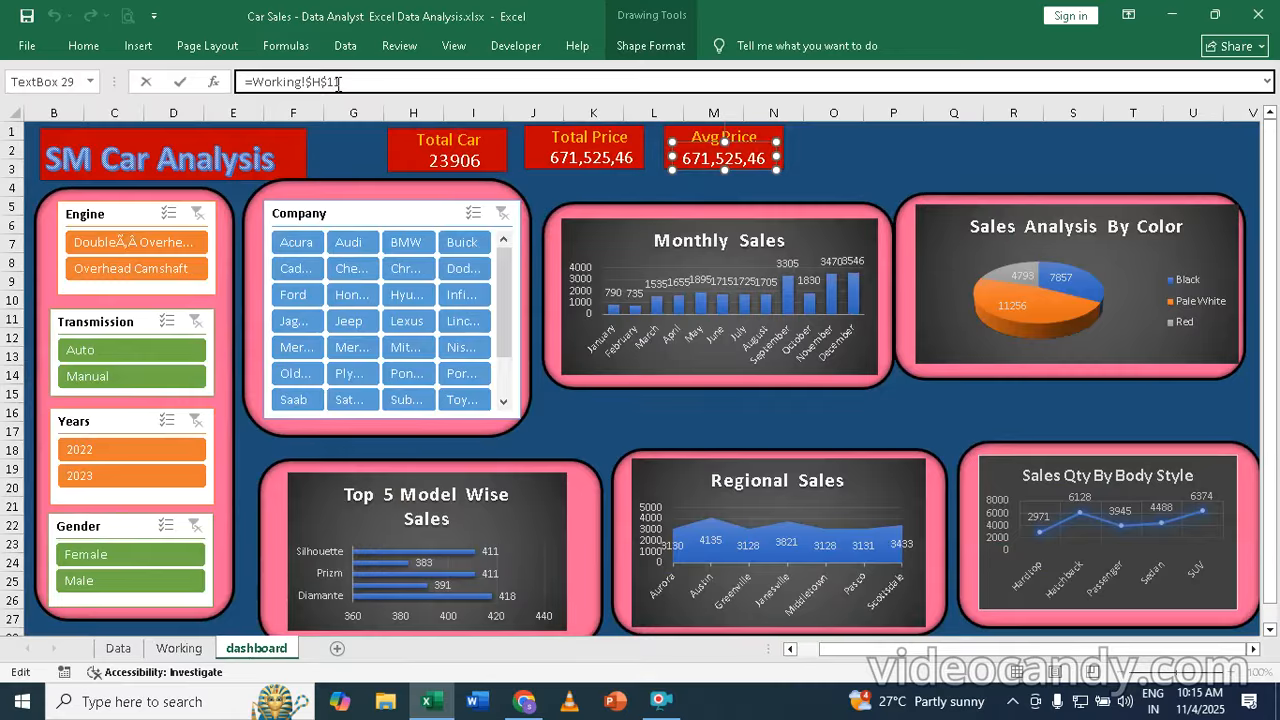
key("Left")
key("Left")
key("Left")
key("BackSpace")
type("i")
key("Return")
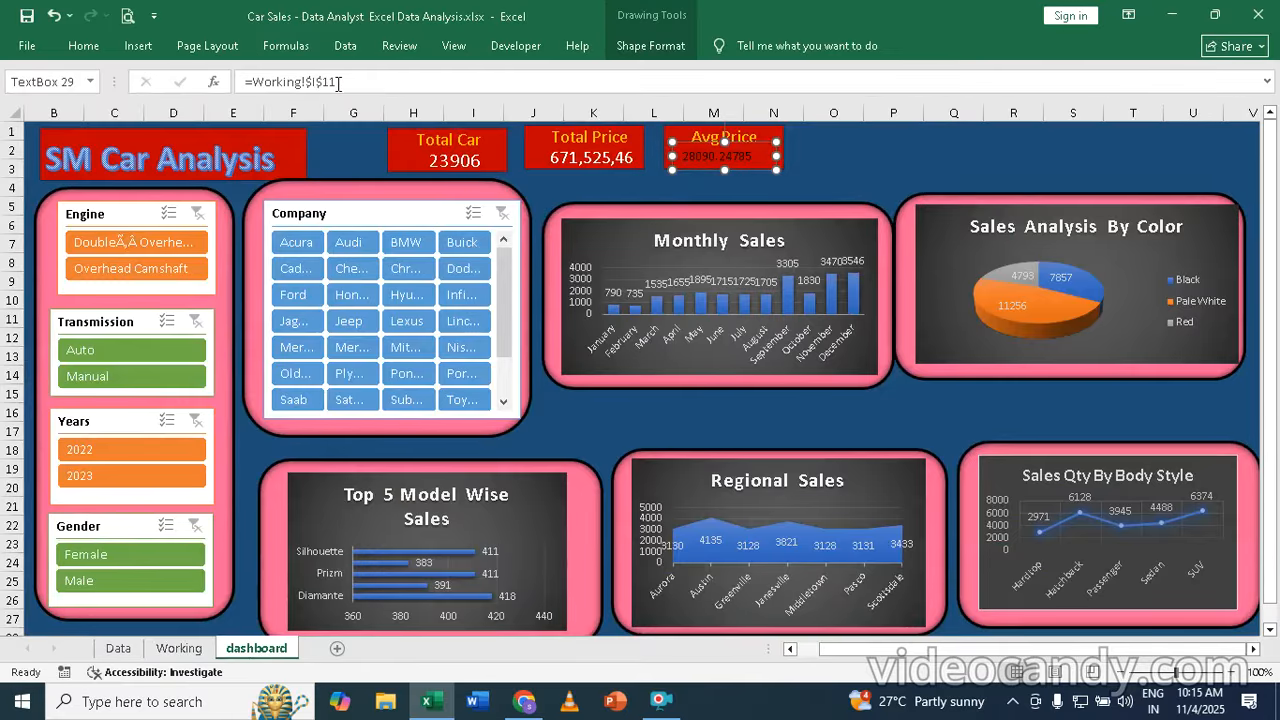
- Format the linked average price on the "Avg Price" card in white at font size 16
left_click(83, 46)
left_click(276, 81)
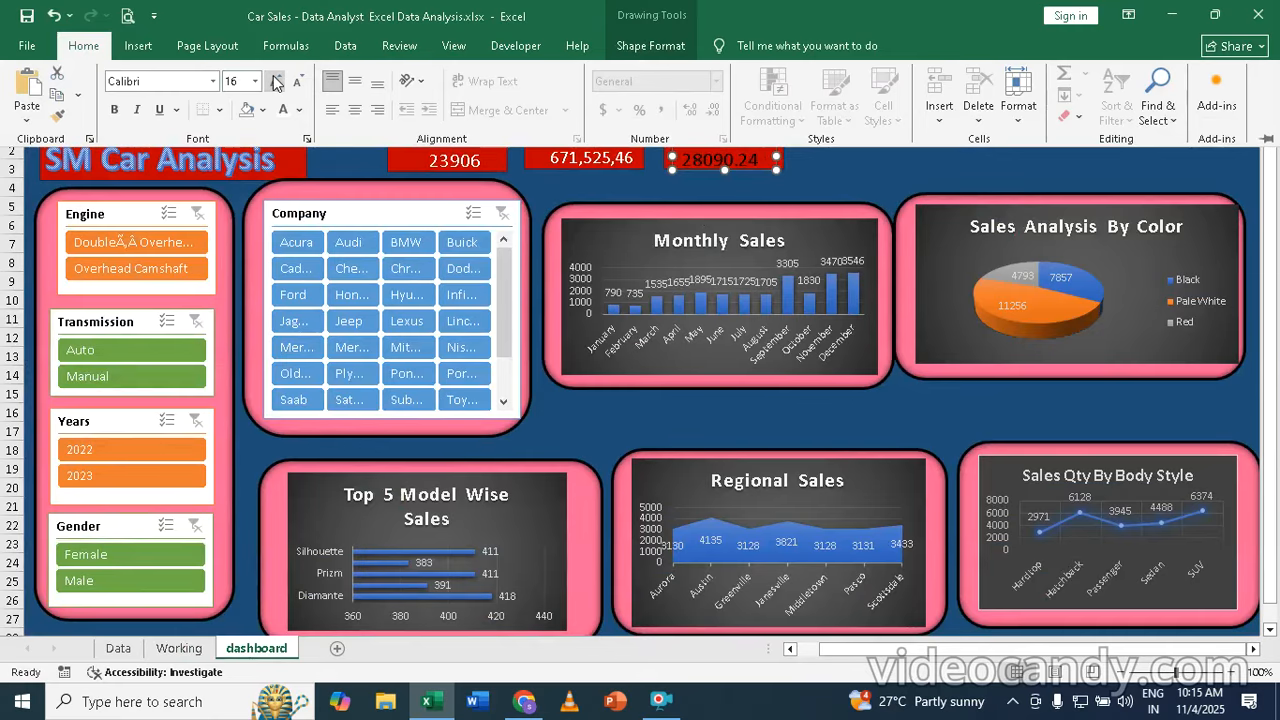
left_click(840, 163)
left_click(840, 160)
left_click(918, 155)
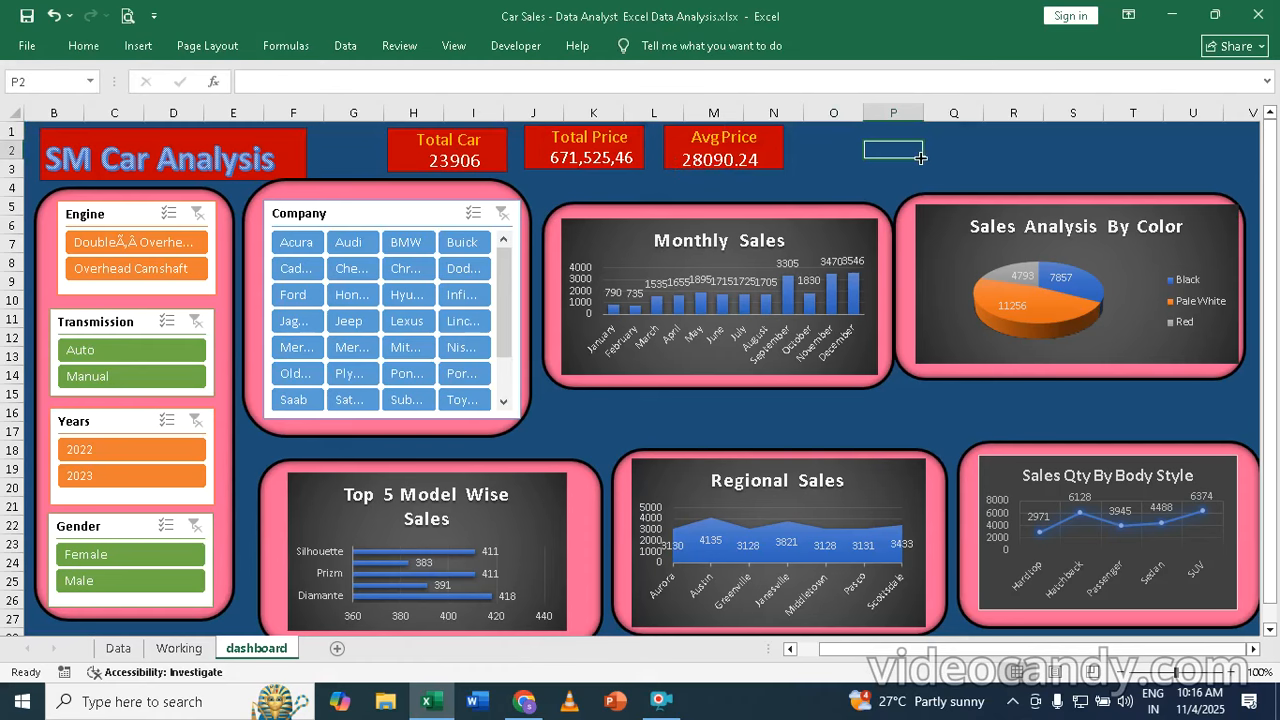
left_click(772, 168)
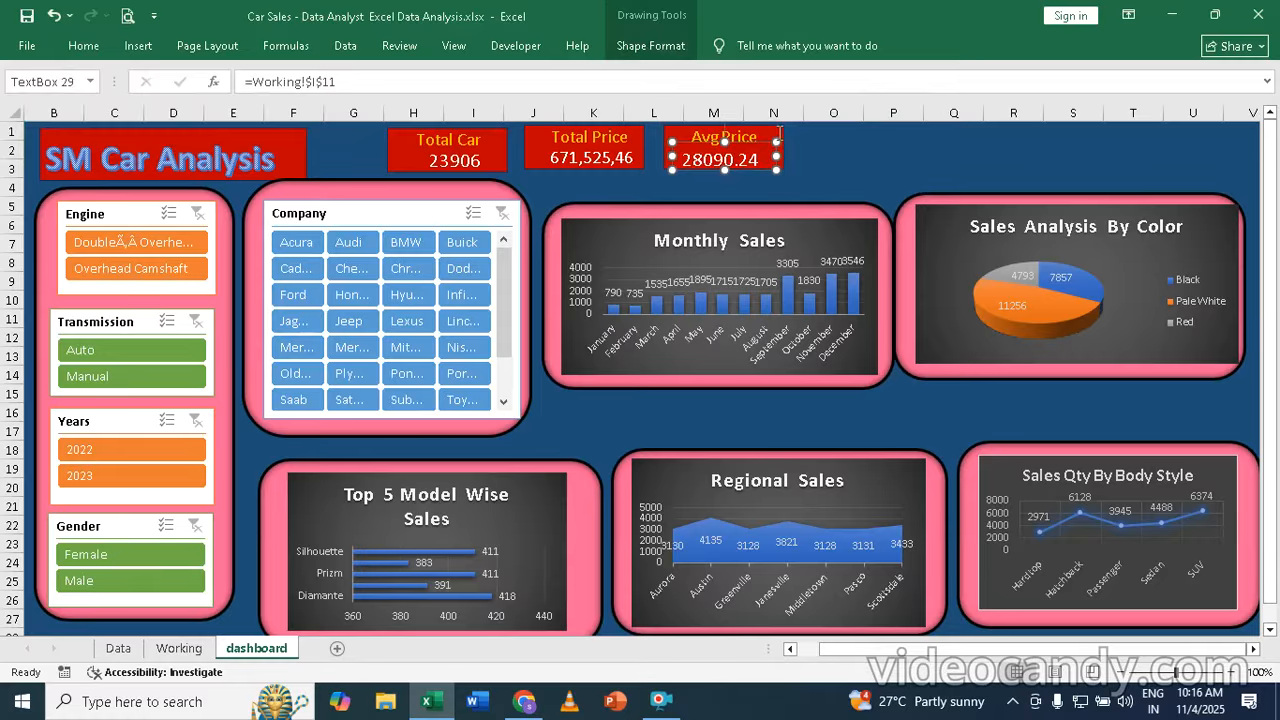
left_click(816, 145)
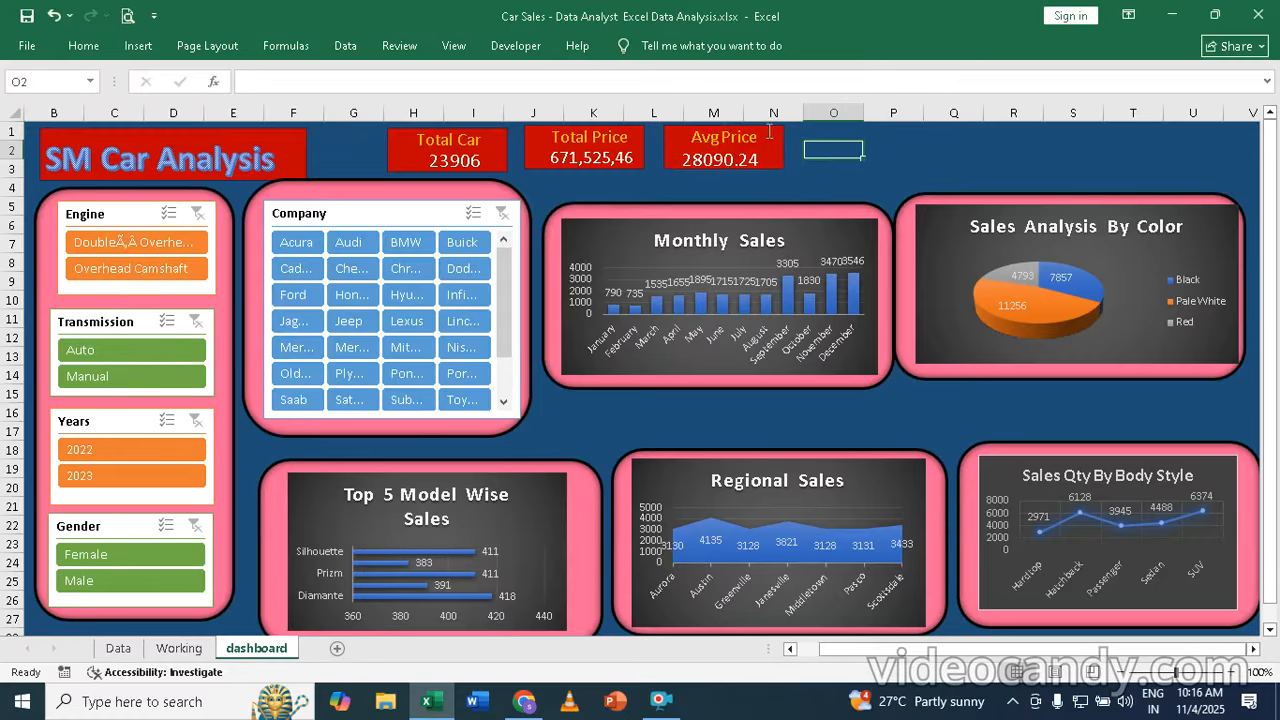
- Duplicate the "Total Price" card's red rectangle and label twice and place both copies in a row to the right of the "Avg Price" card
left_click(534, 140)
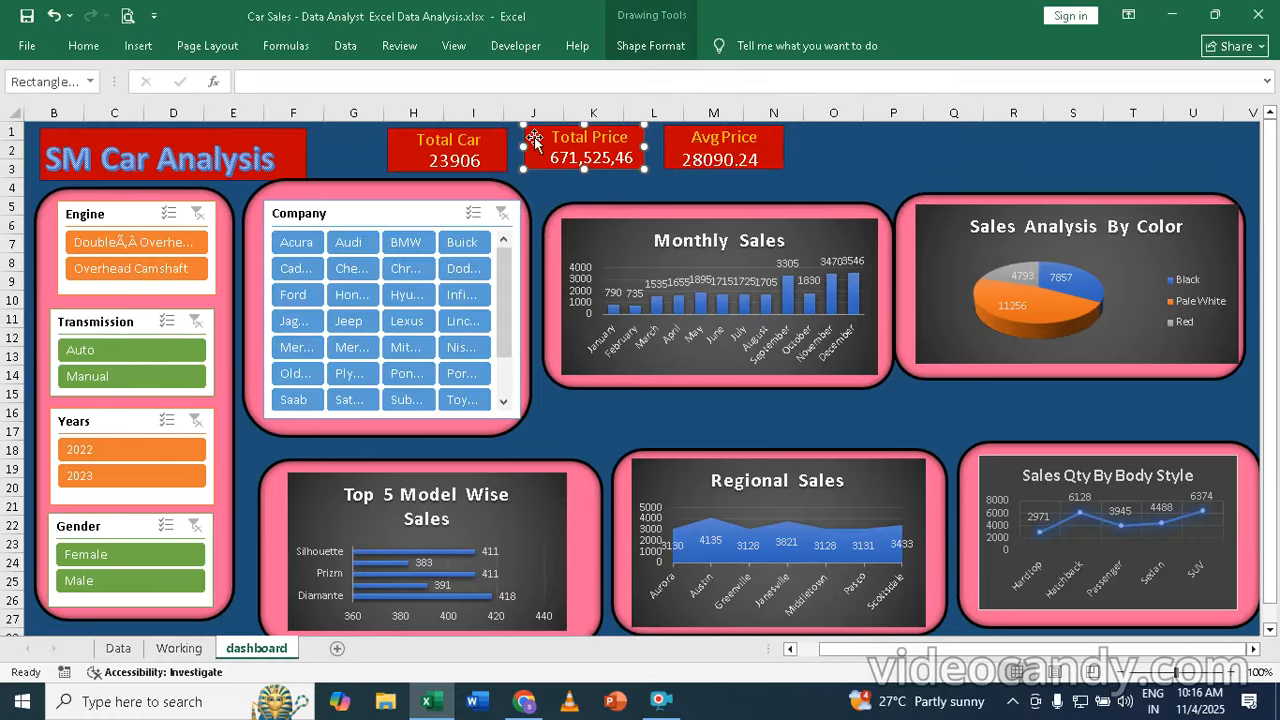
left_click(577, 138)
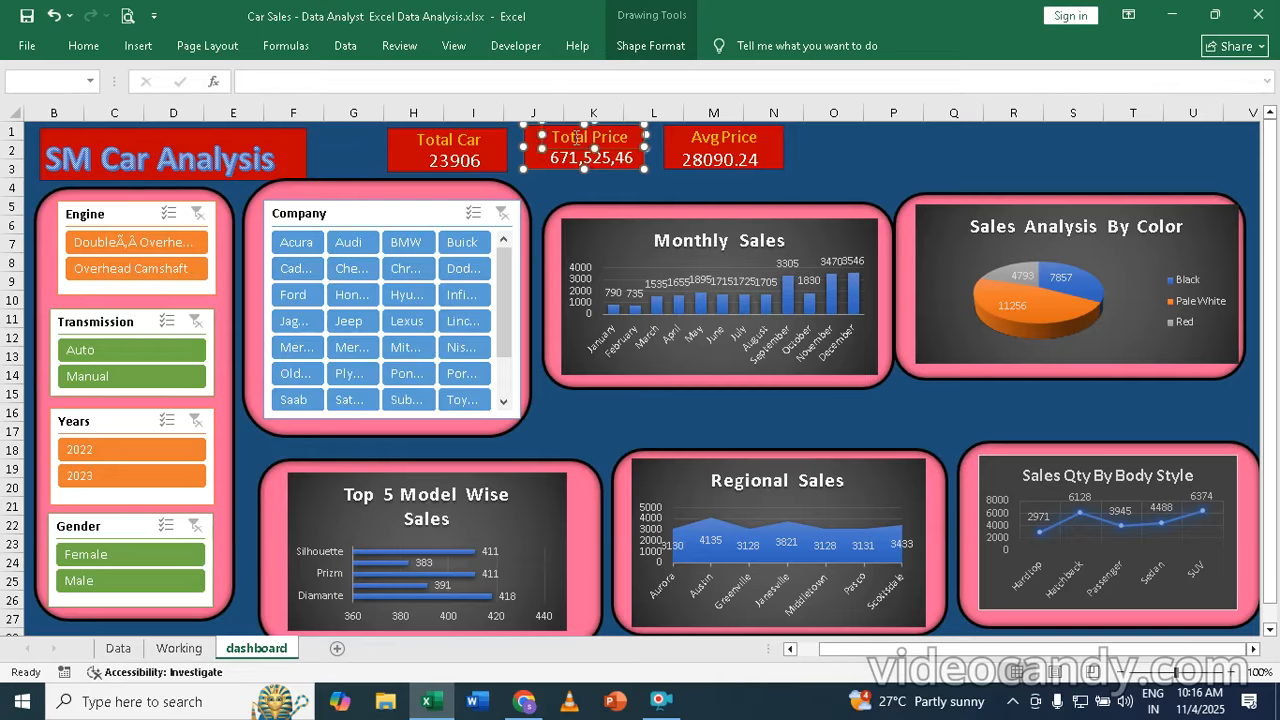
key("ctrl+d")
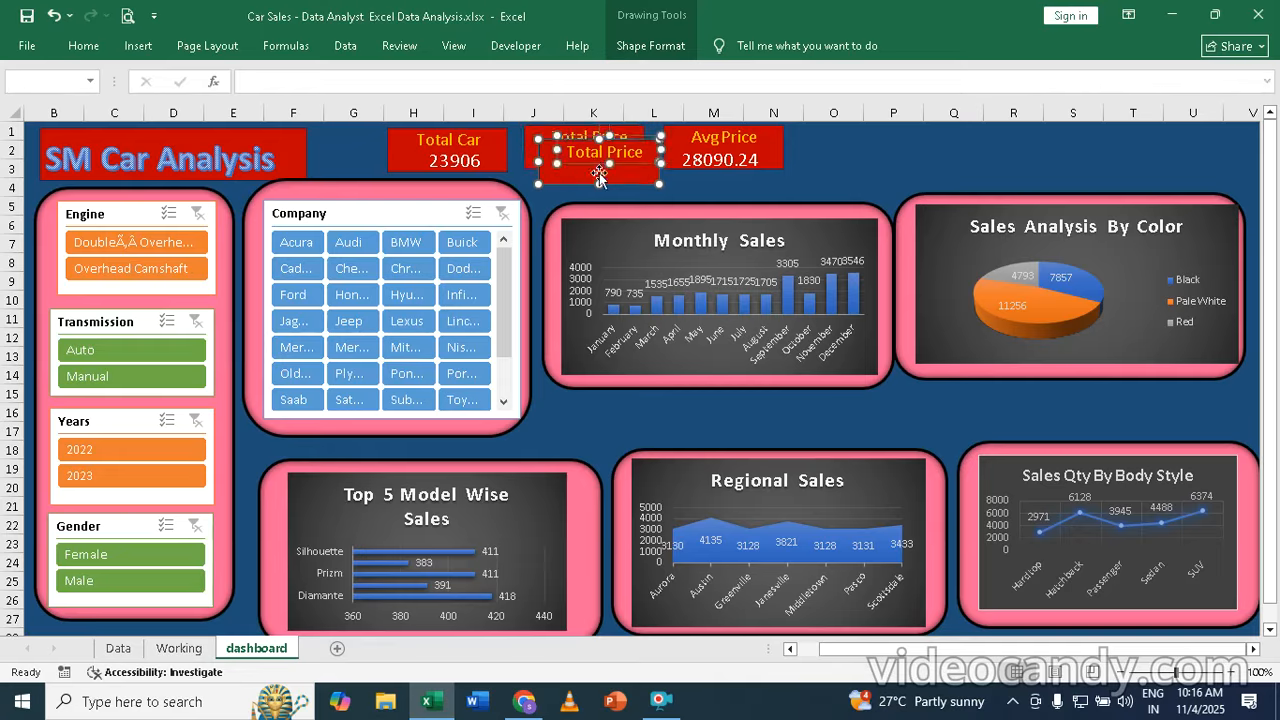
left_click_drag(639, 184, 893, 166)
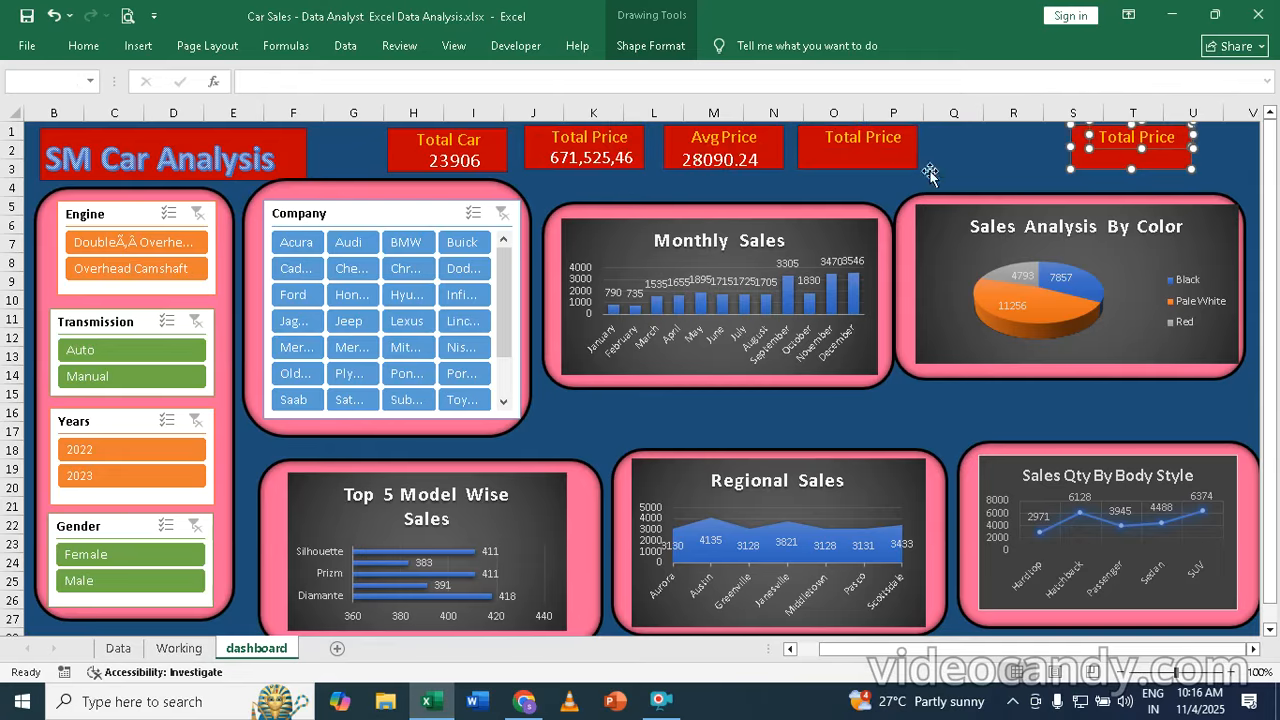
left_click_drag(1164, 165, 1029, 165)
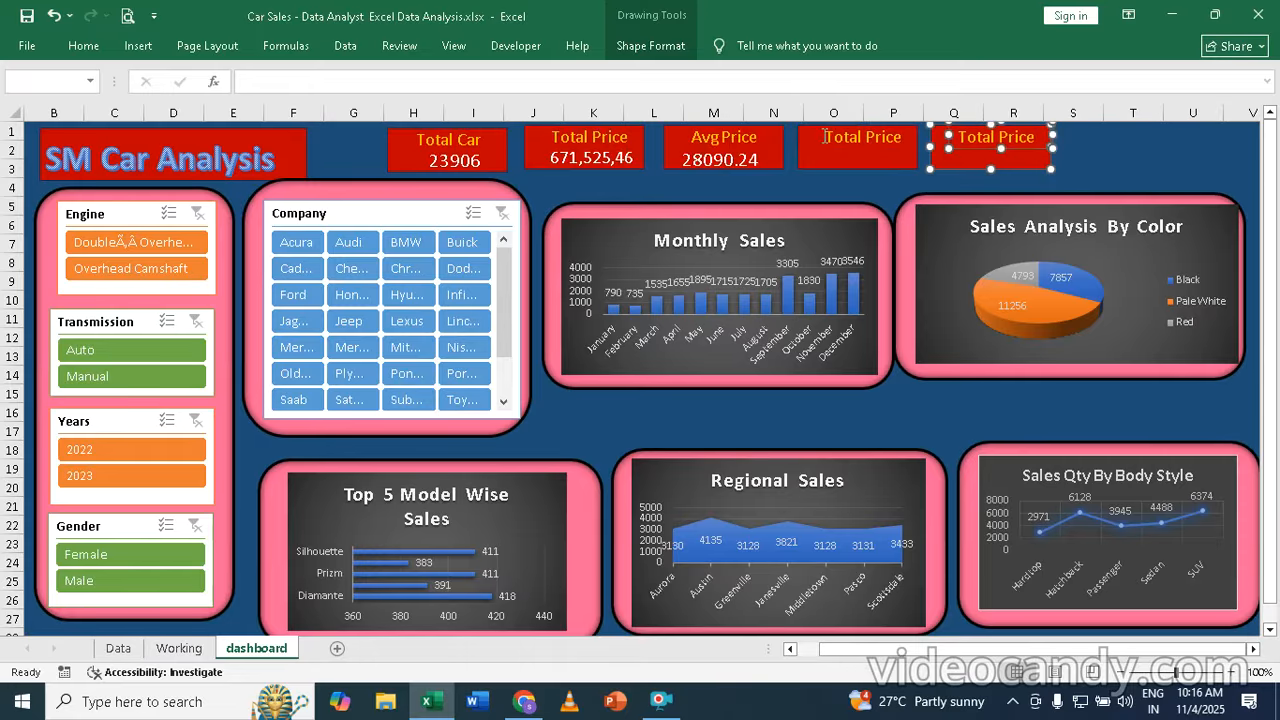
- Change the labels on the fourth and fifth red cards to "Auto Car" and "Mannual Car"
left_click_drag(825, 136, 901, 140)
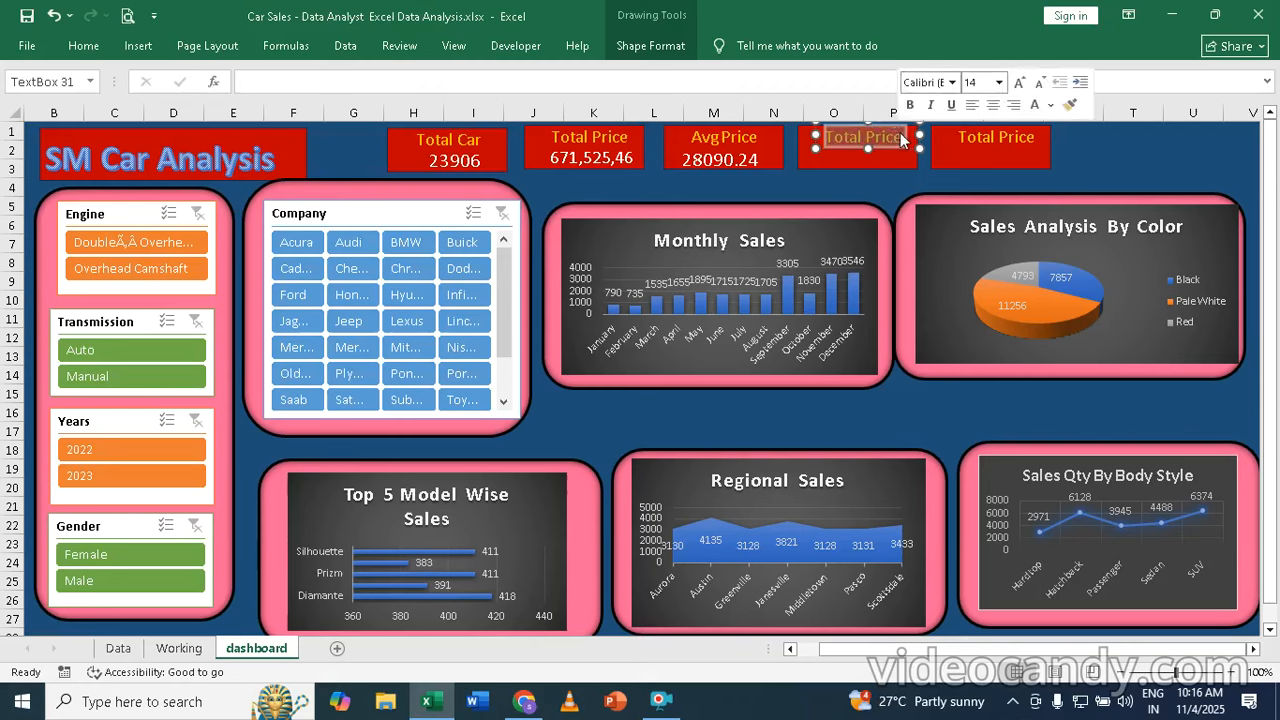
type("Auto Car")
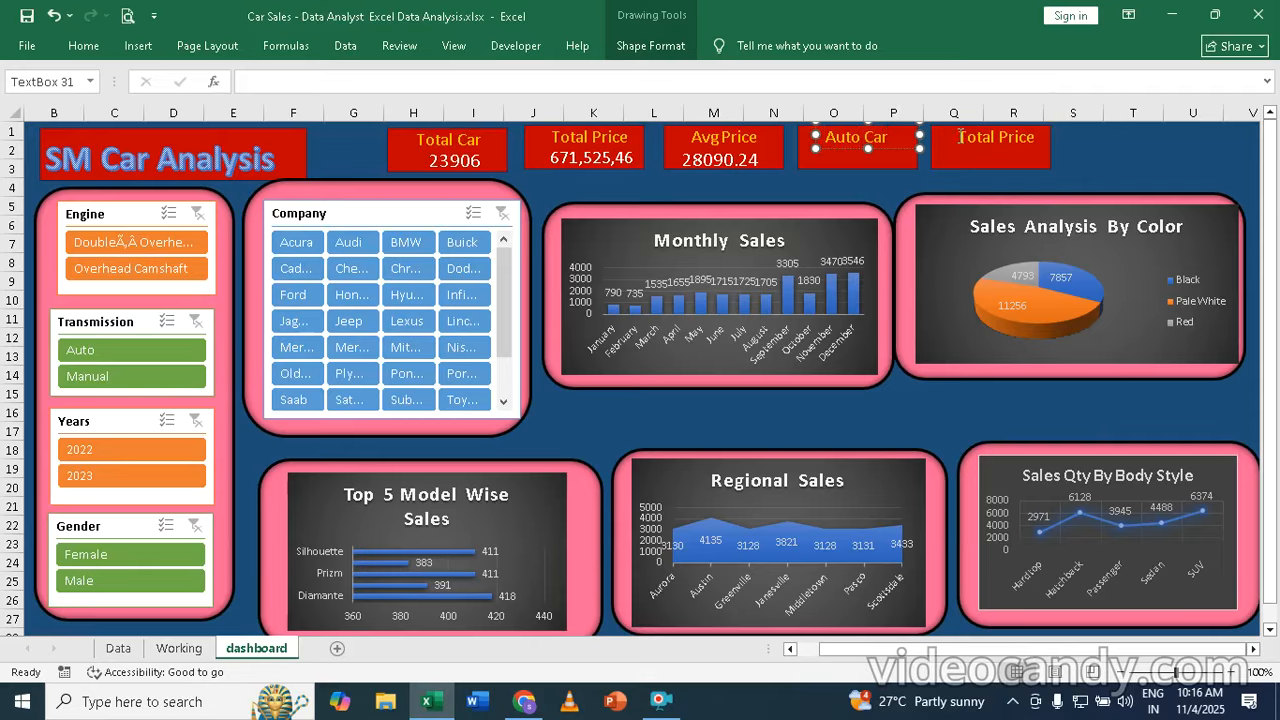
left_click_drag(960, 136, 1024, 133)
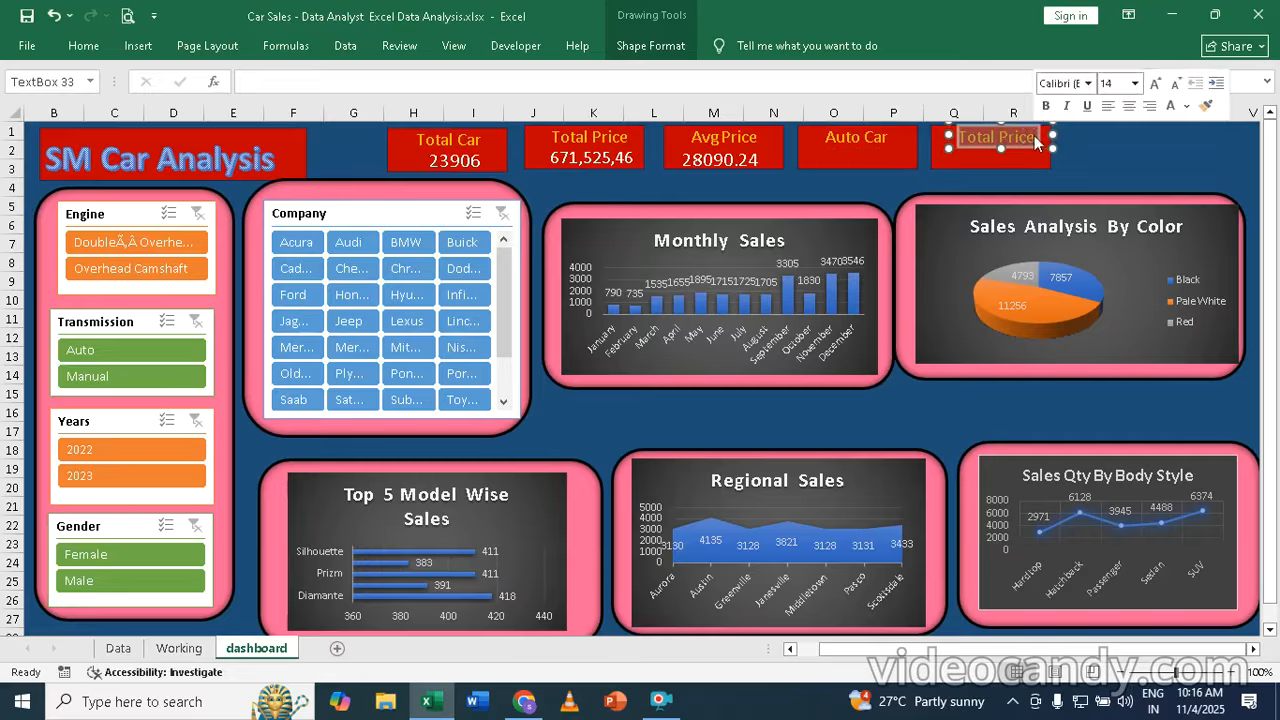
type("Mannua")
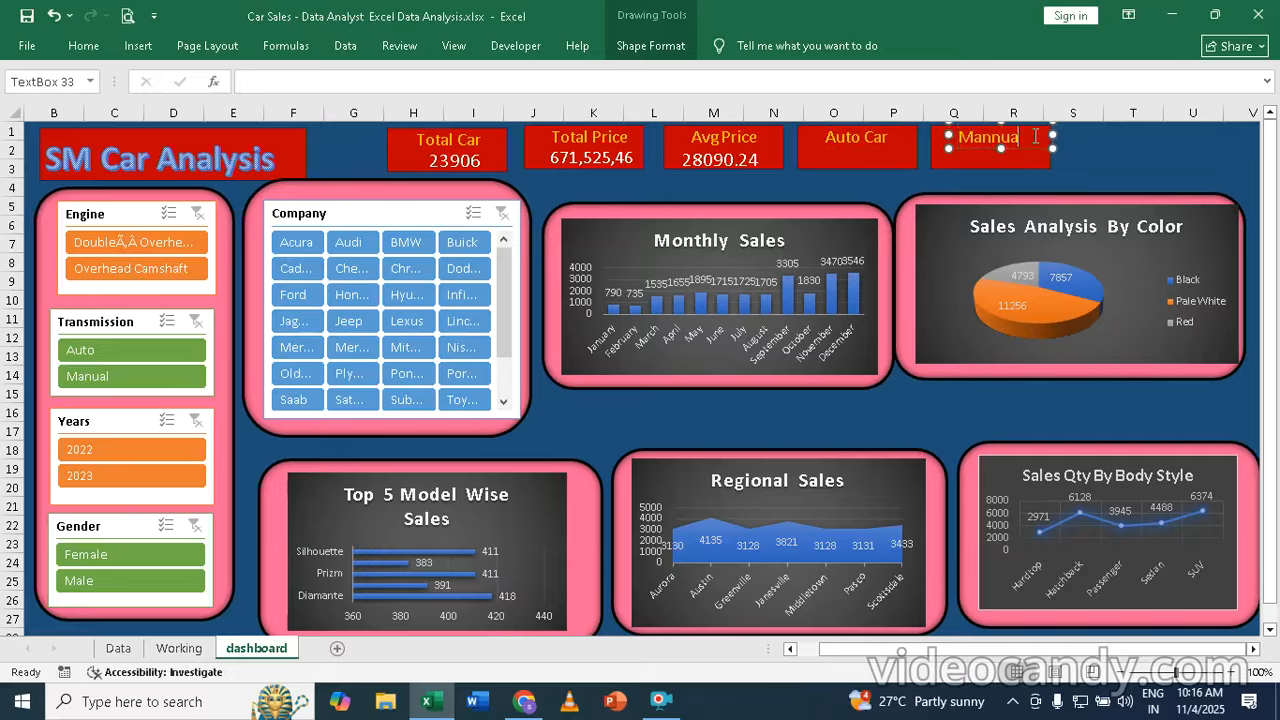
type("l Car")
left_click(1097, 152)
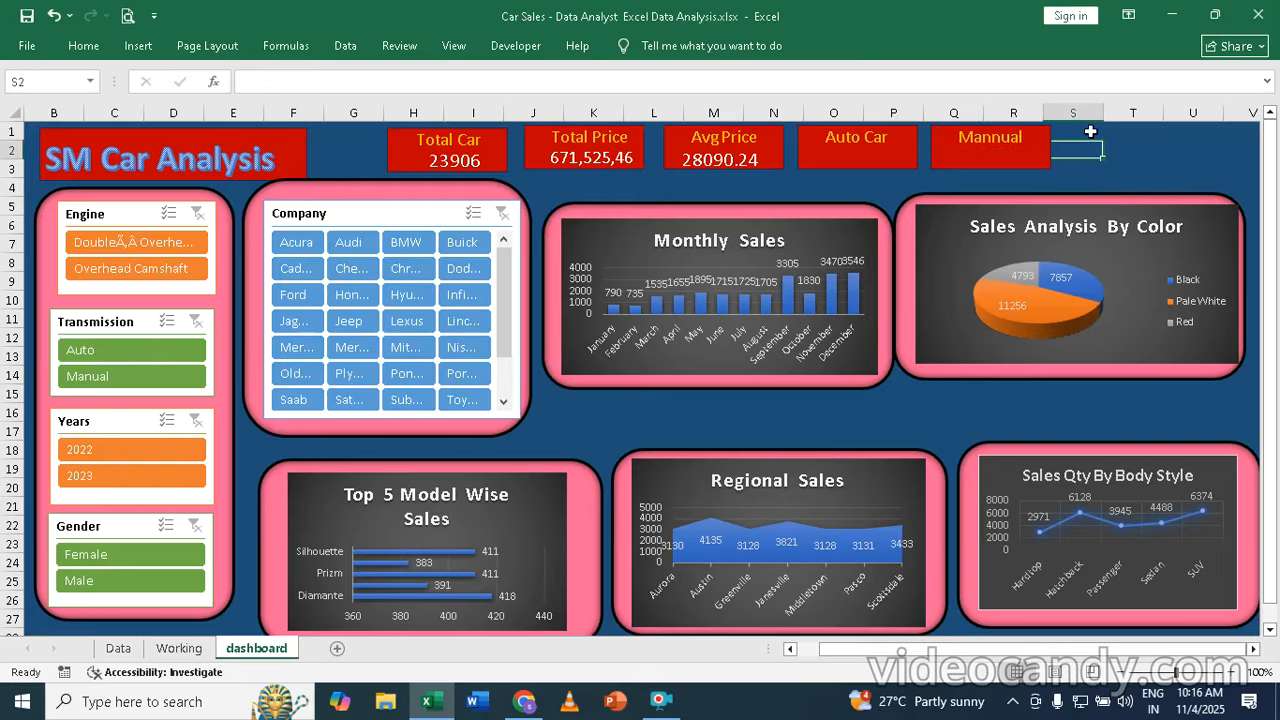
- Widen the fifth card's label text box to the left so "Mannual Car" fits on one line
left_click(988, 134)
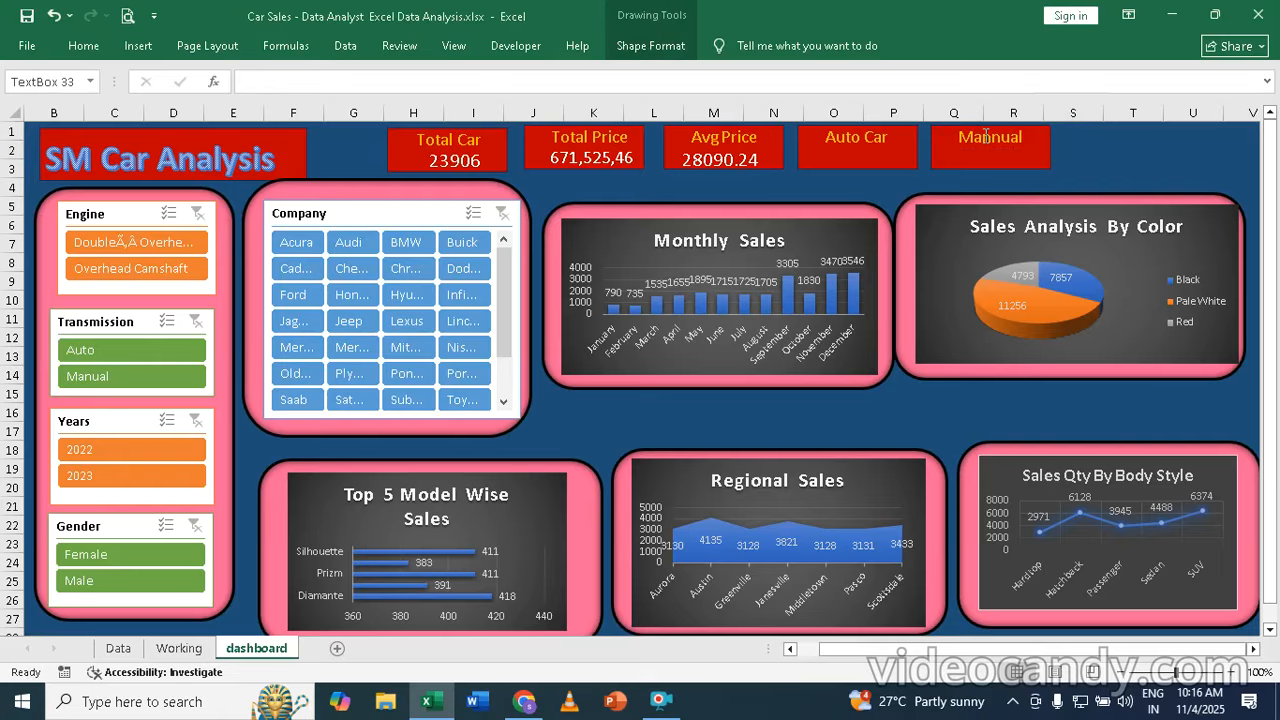
left_click(1075, 136)
left_click(1011, 137)
left_click(1077, 135)
key("BackSpace")
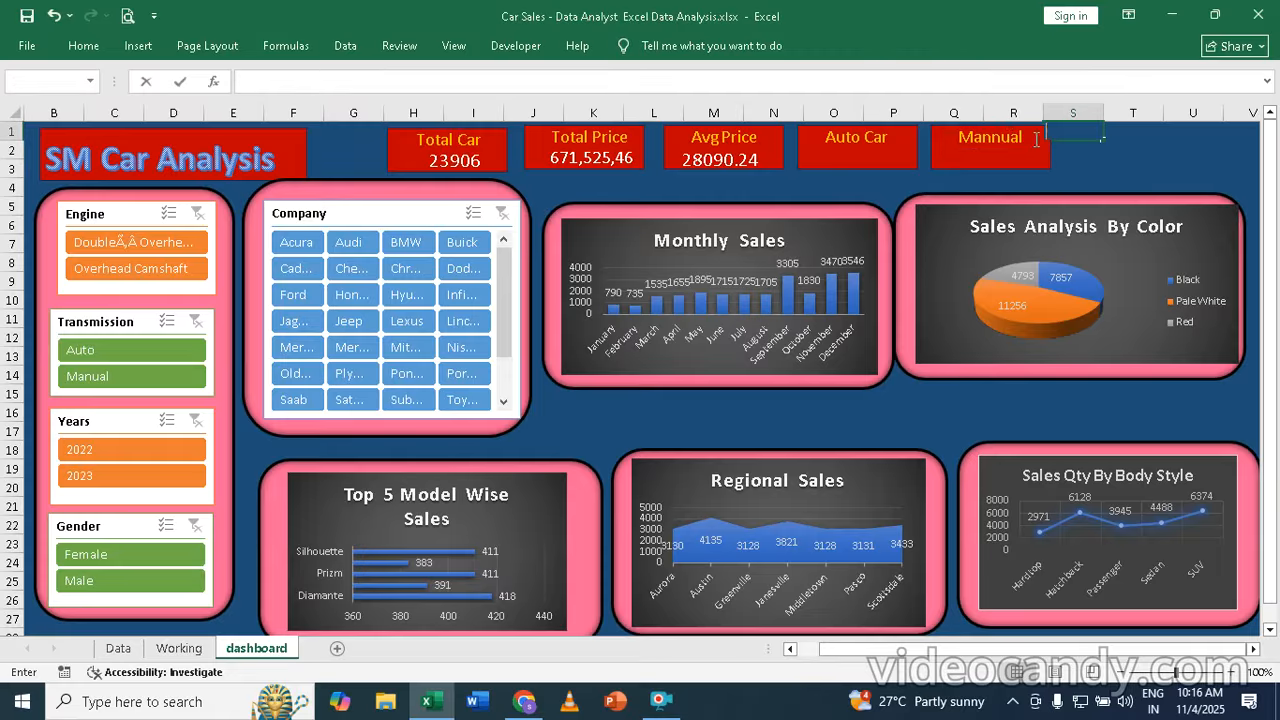
left_click(1012, 141)
left_click(1133, 149)
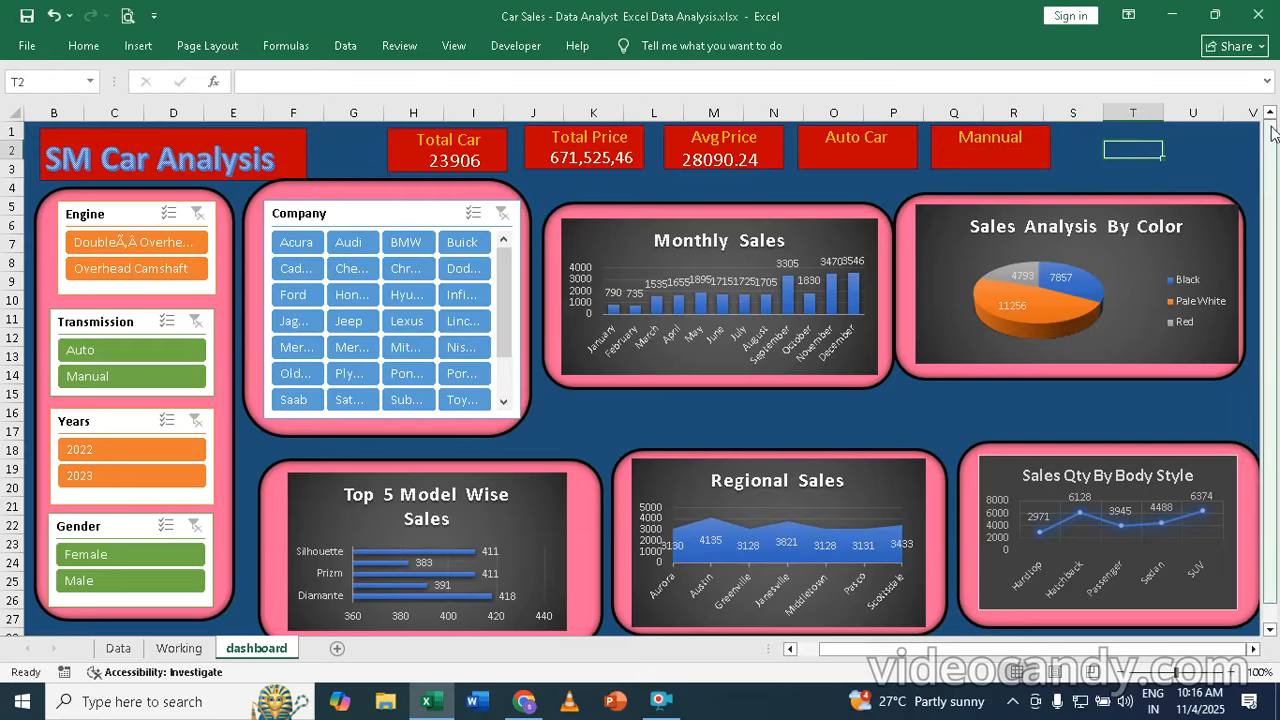
left_click(991, 137)
type("Car")
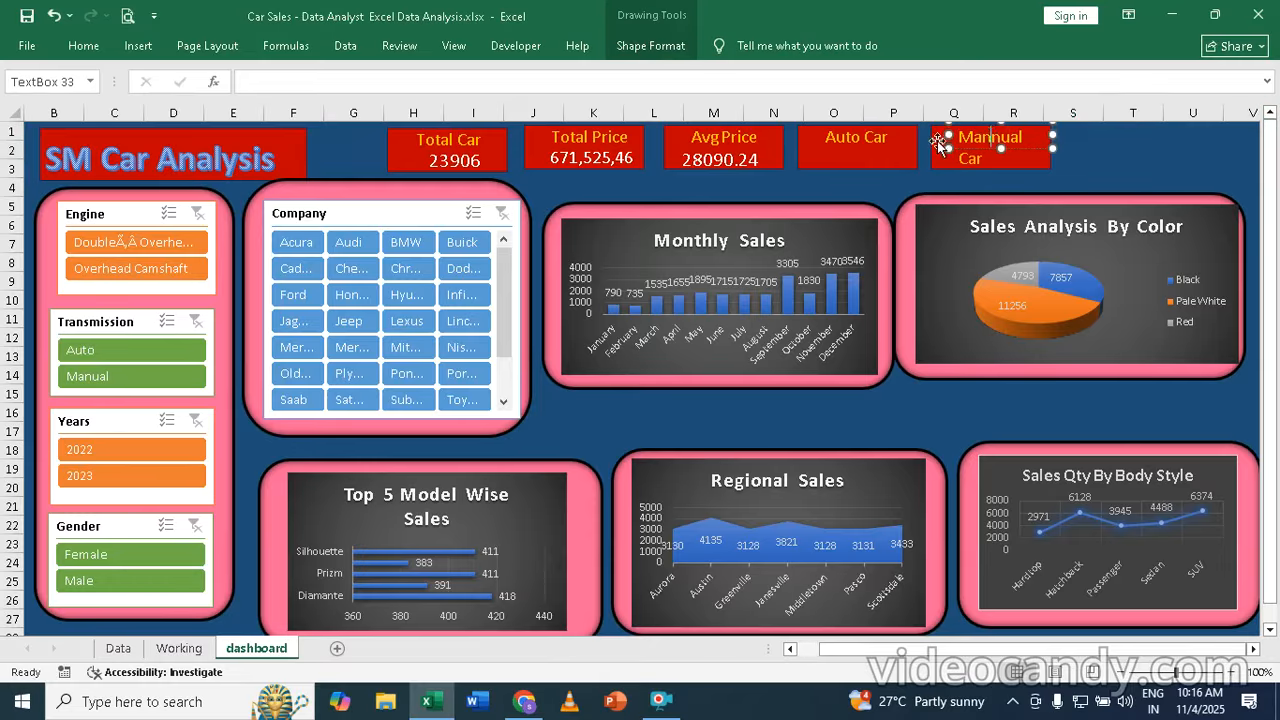
left_click_drag(948, 136, 930, 141)
left_click(1068, 146)
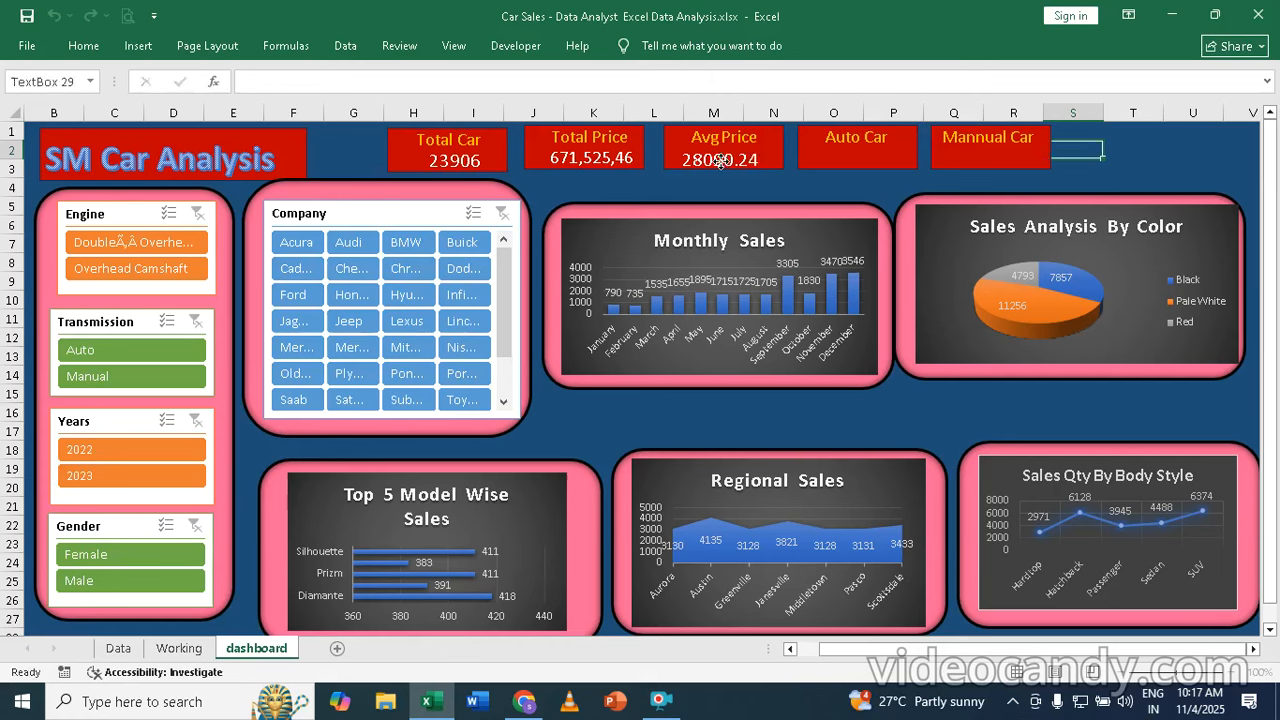
- Duplicate the linked average price text box twice and place the copies under the "Auto Car" and "Mannual Car" labels
left_click(720, 160)
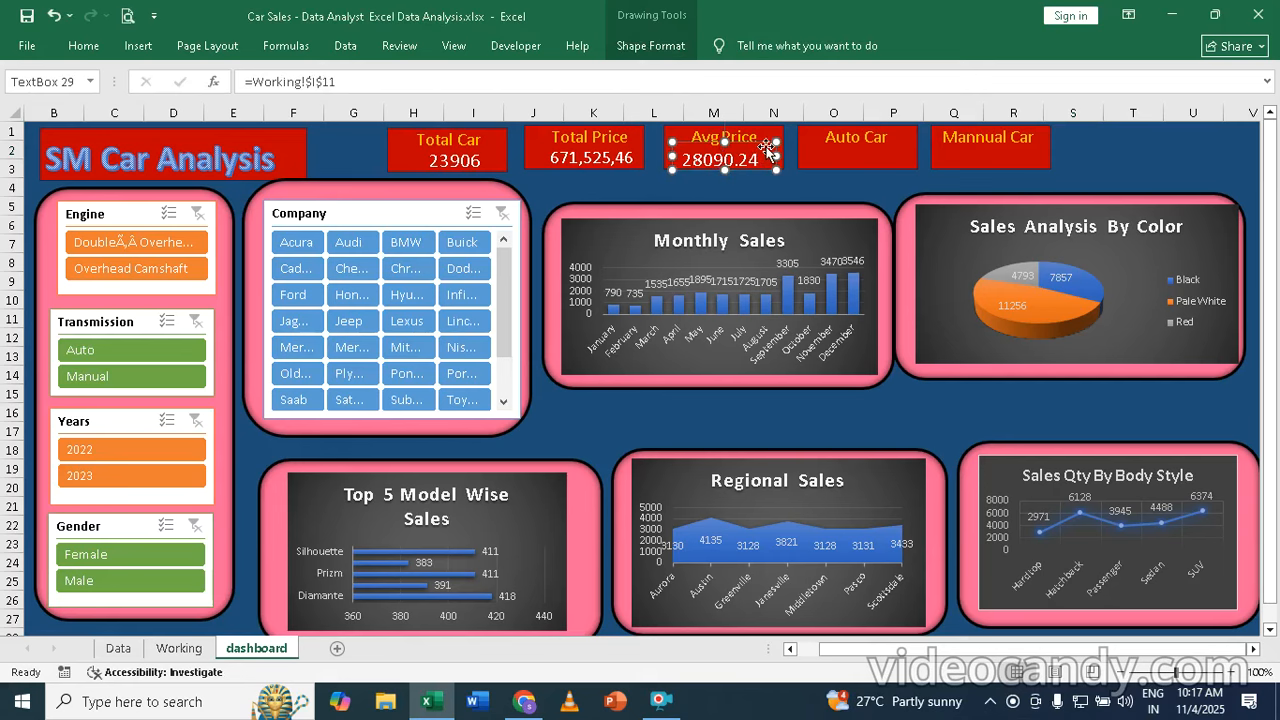
key("ctrl+d")
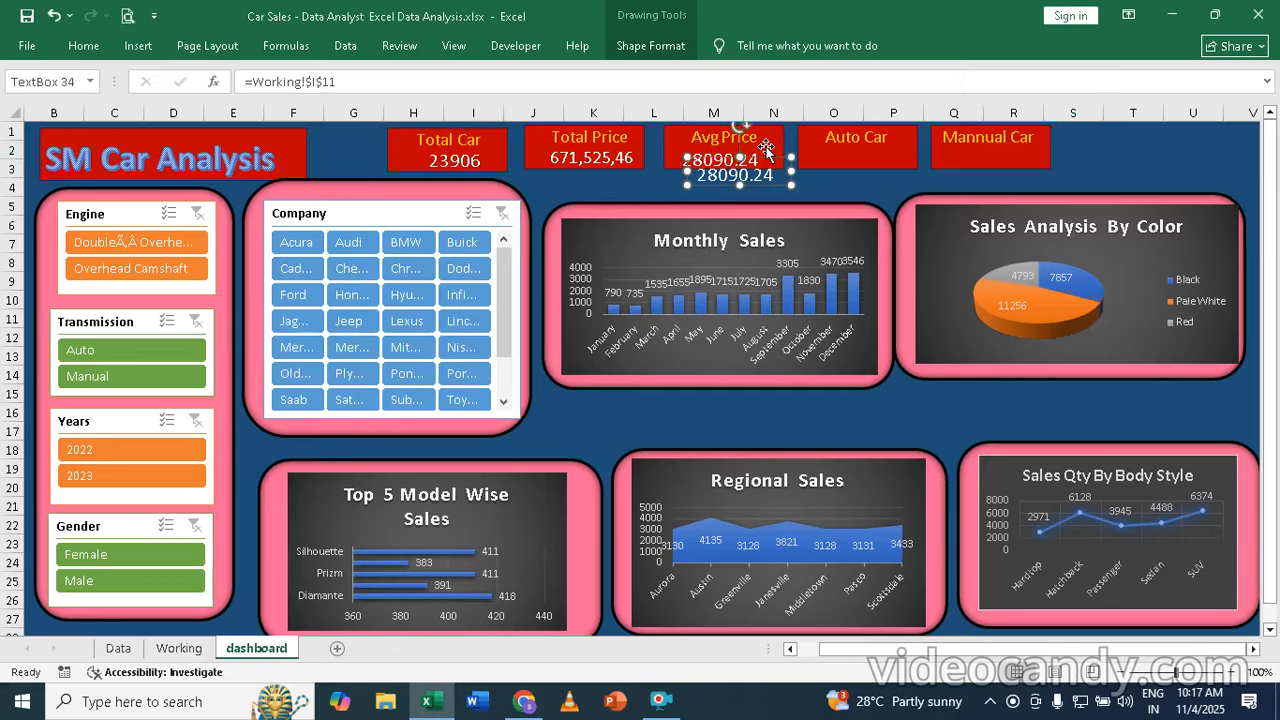
left_click(865, 168)
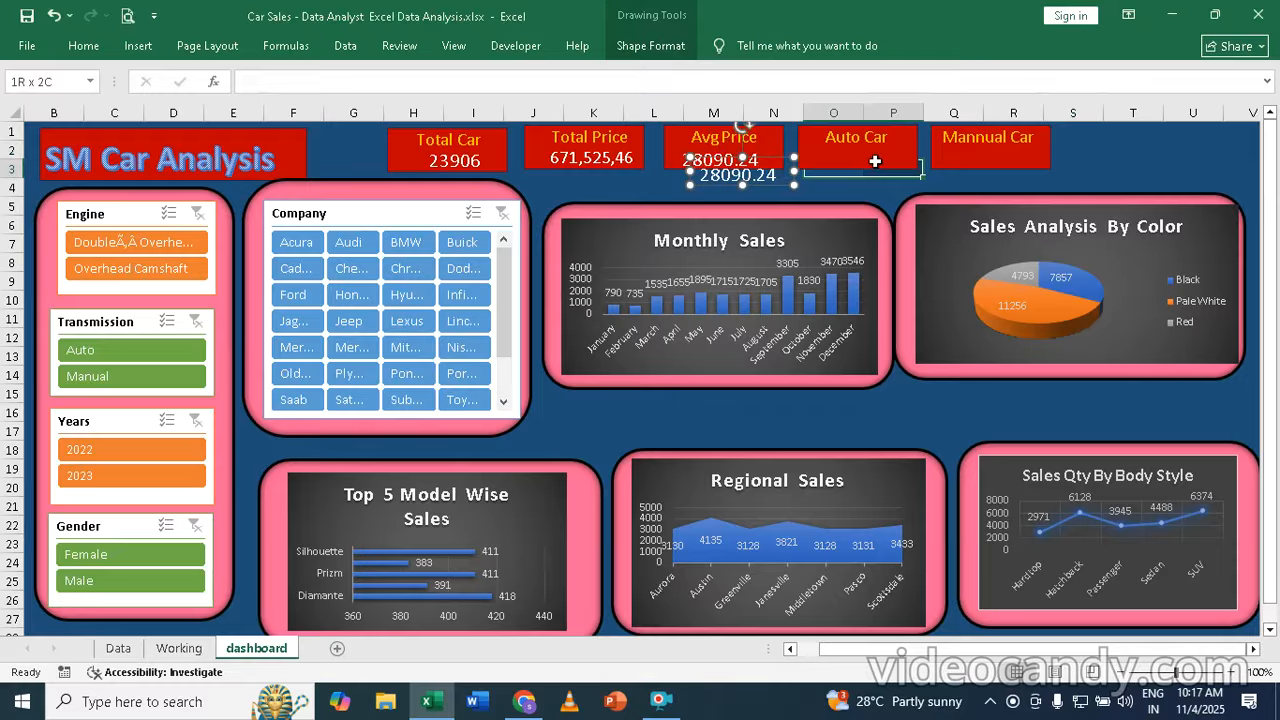
left_click(745, 180)
left_click_drag(779, 182, 896, 163)
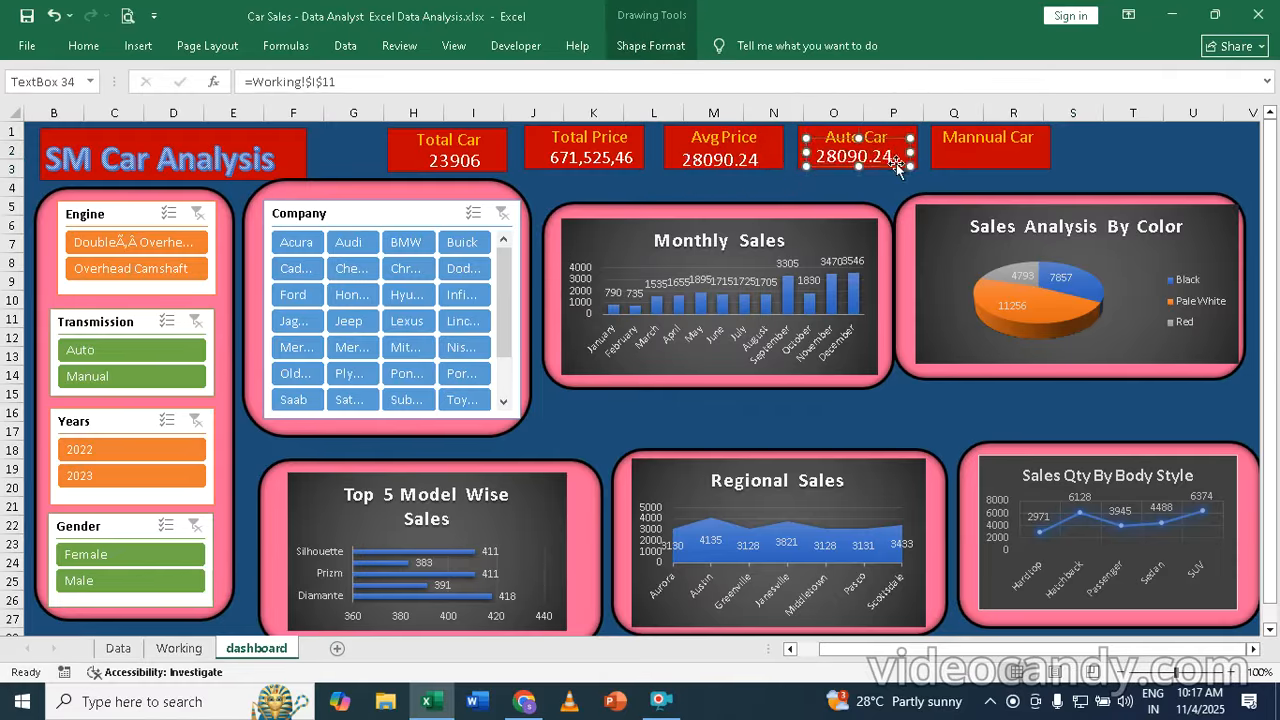
key("ctrl+d")
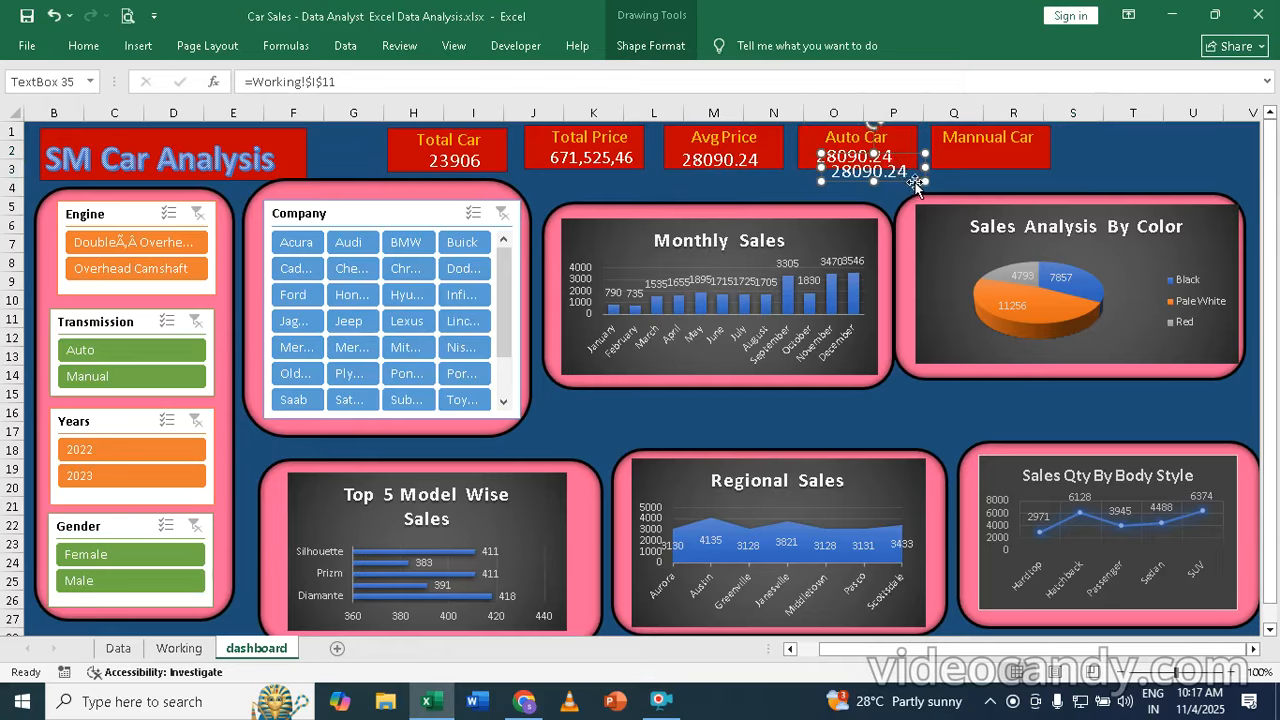
left_click_drag(910, 181, 1026, 165)
- Try to relink the "Auto Car" value text box to the Auto count in the transmission pivot table on the Working sheet
left_click(866, 157)
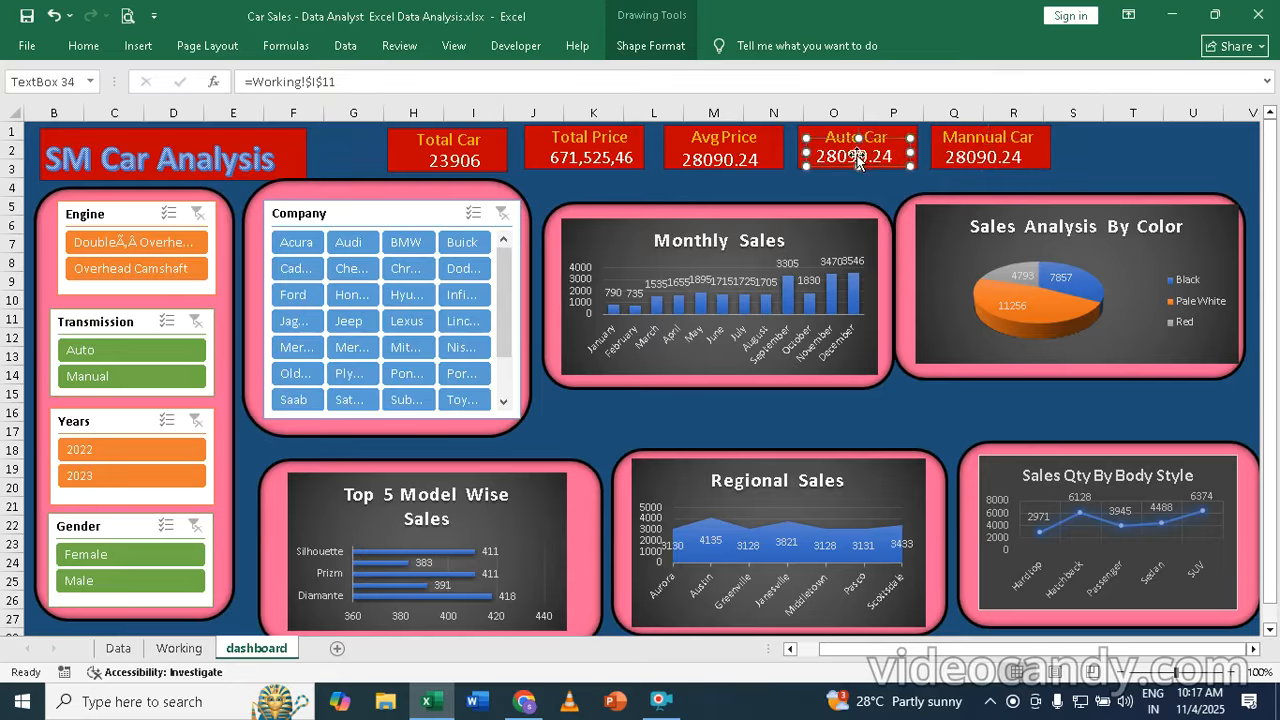
left_click(182, 649)
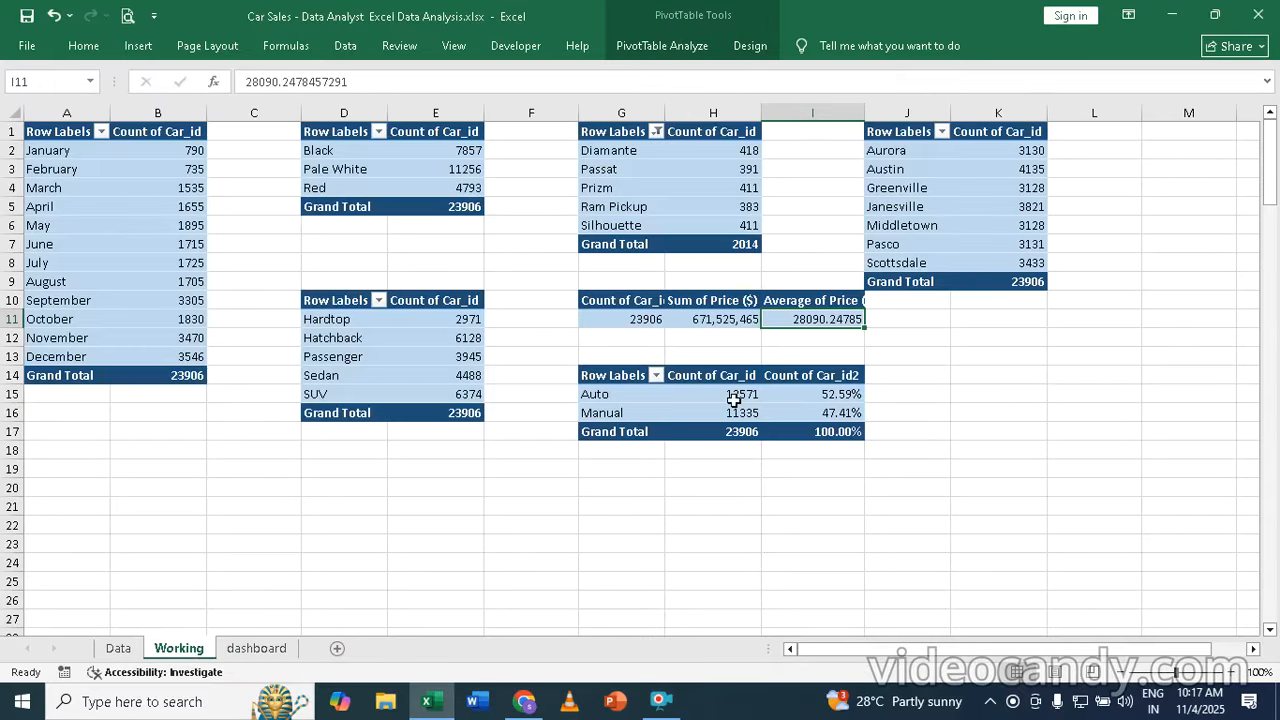
mouse_move(745, 394)
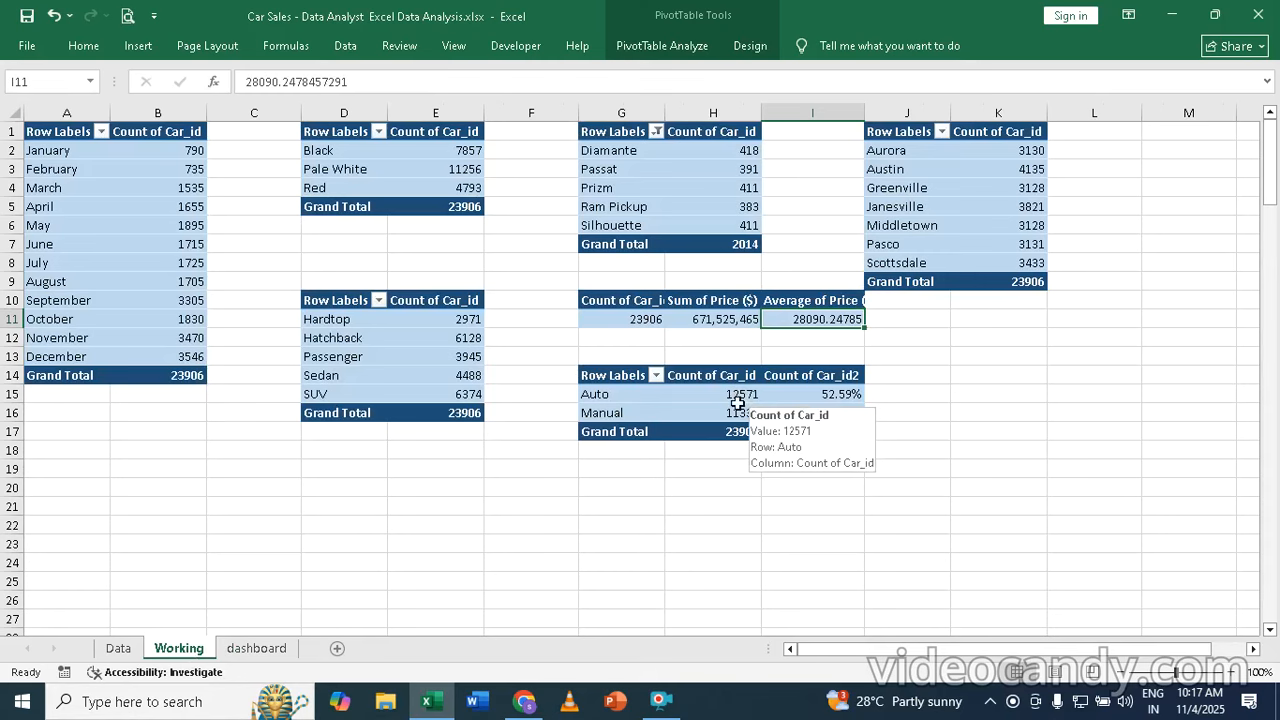
left_click(740, 392)
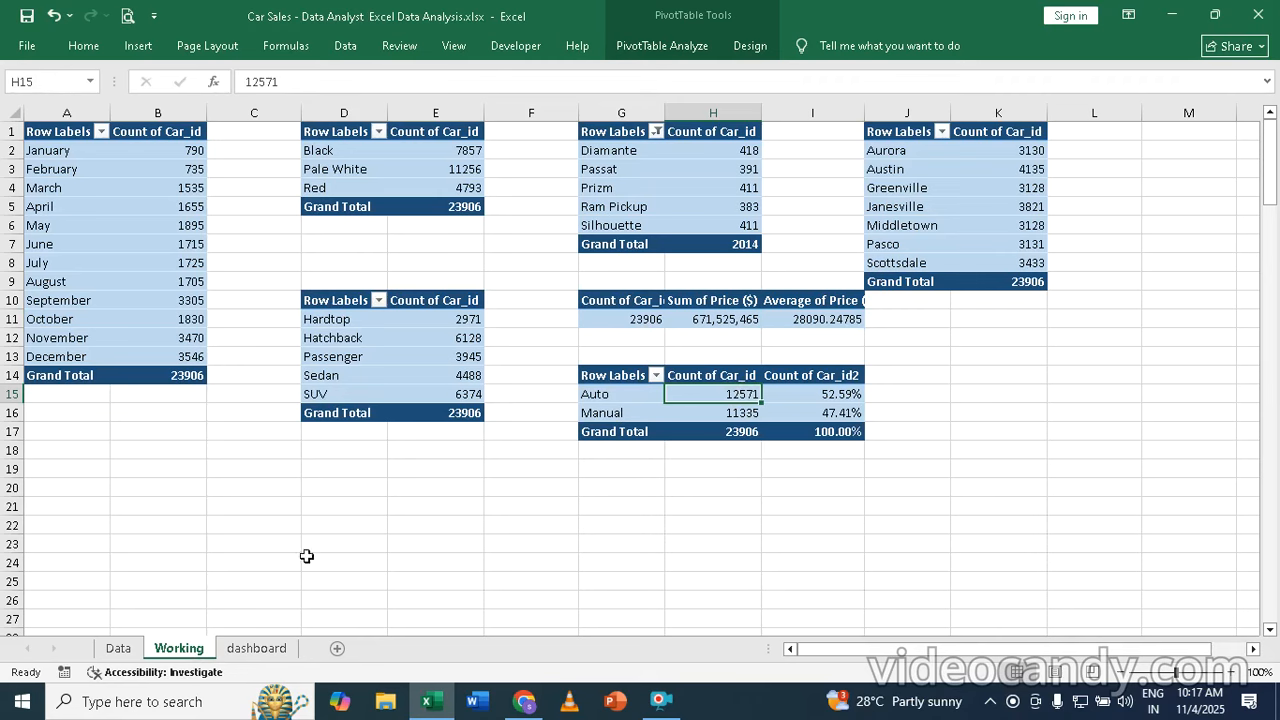
left_click(256, 648)
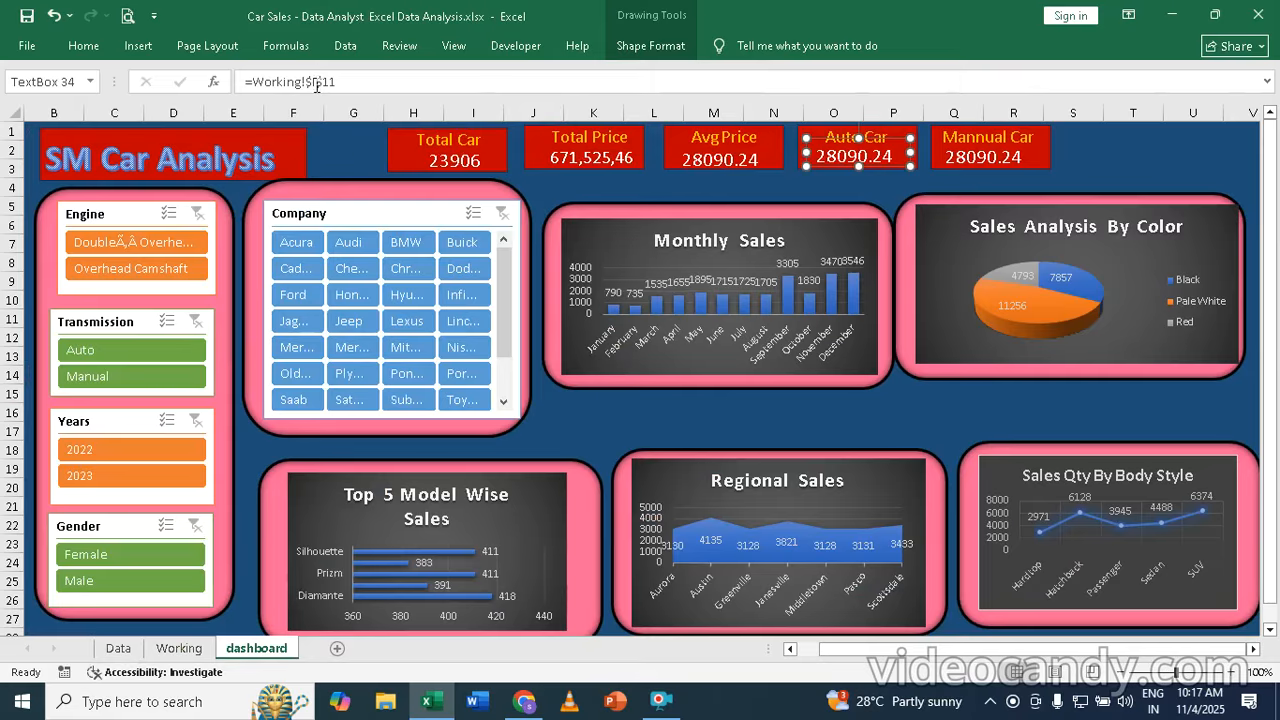
left_click(357, 84)
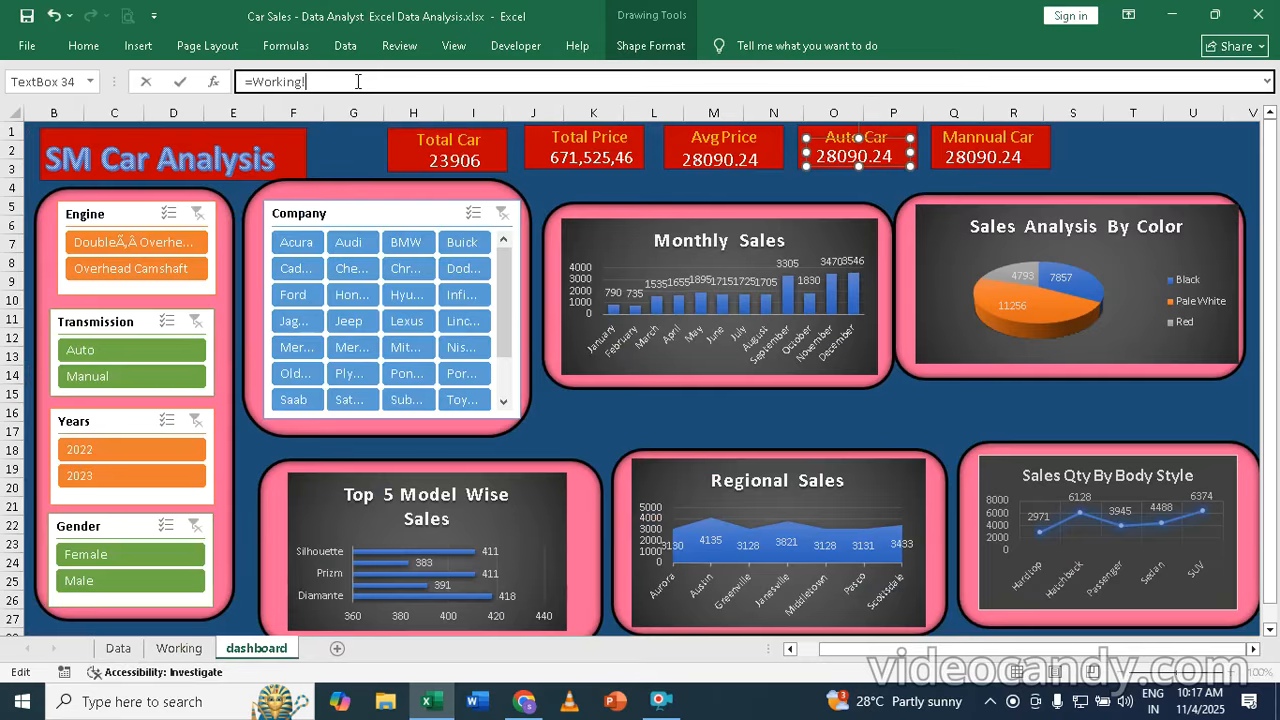
key("BackSpace")
key("BackSpace")
key("BackSpace")
key("BackSpace")
key("BackSpace")
key("BackSpace")
key("BackSpace")
key("BackSpace")
key("BackSpace")
left_click(178, 650)
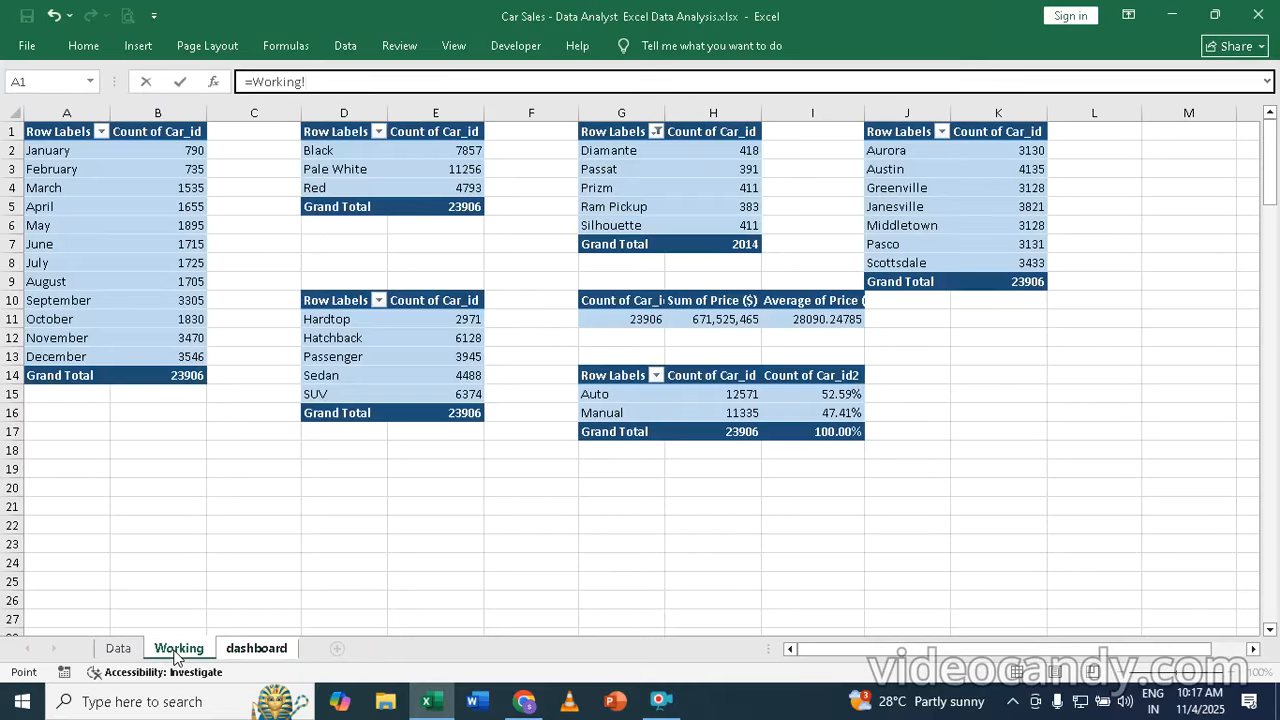
left_click(742, 394)
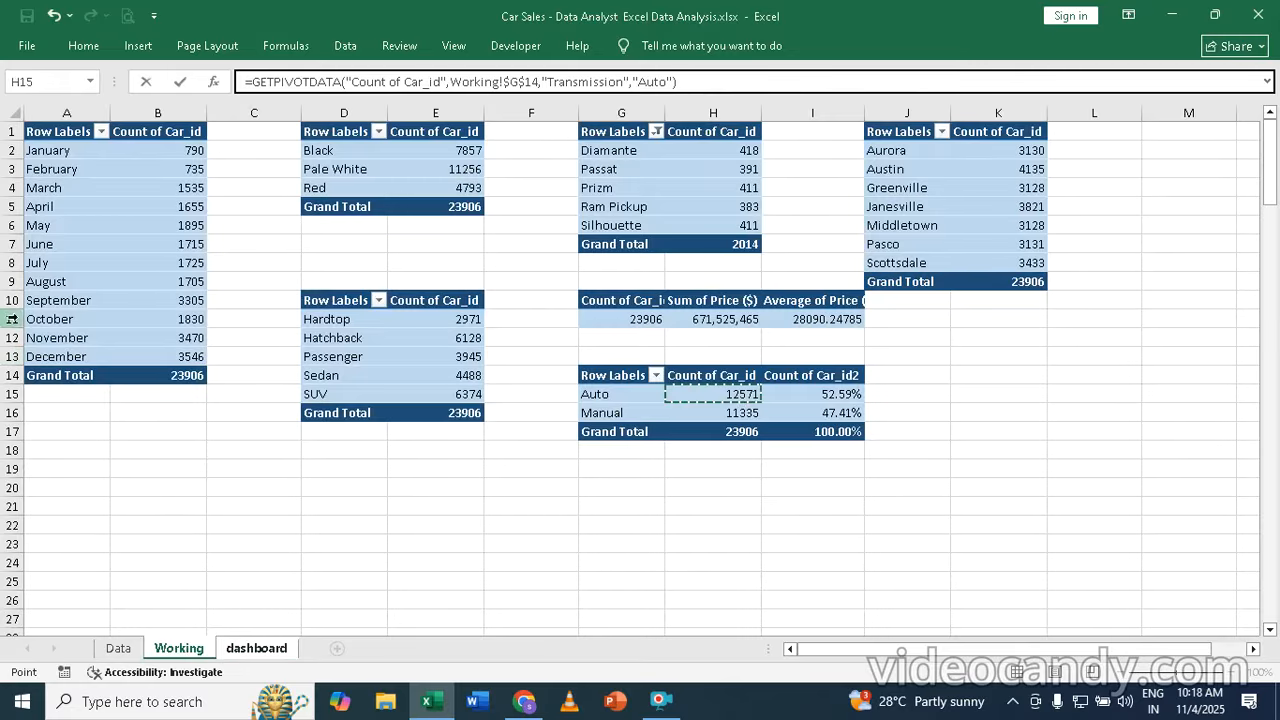
left_click(253, 81)
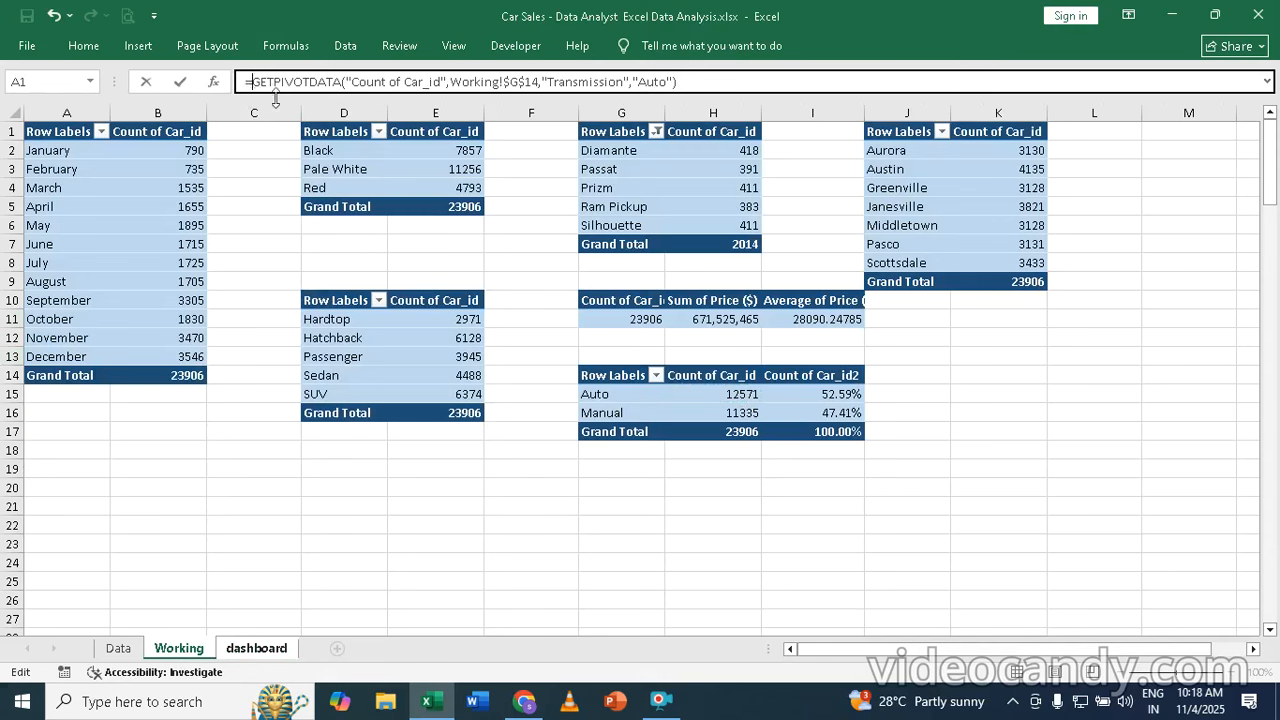
key("Delete")
key("Delete")
key("Delete")
key("Delete")
key("Delete")
key("Delete")
key("Delete")
key("Delete")
key("Delete")
key("Delete")
key("Delete")
key("Delete")
key("Delete")
key("Delete")
key("Delete")
key("Delete")
key("Delete")
key("Delete")
key("Delete")
key("Delete")
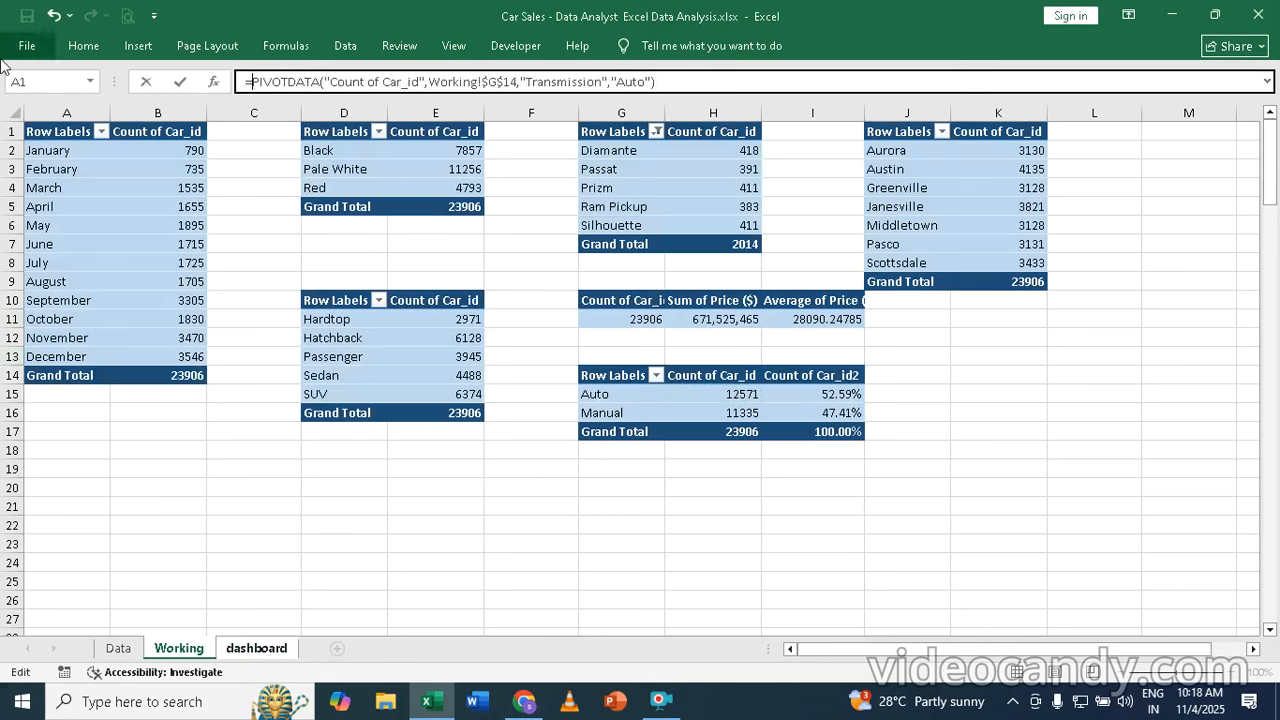
key("Delete")
key("Delete")
key("Delete")
key("Delete")
key("Delete")
key("Delete")
key("Delete")
key("Delete")
key("Delete")
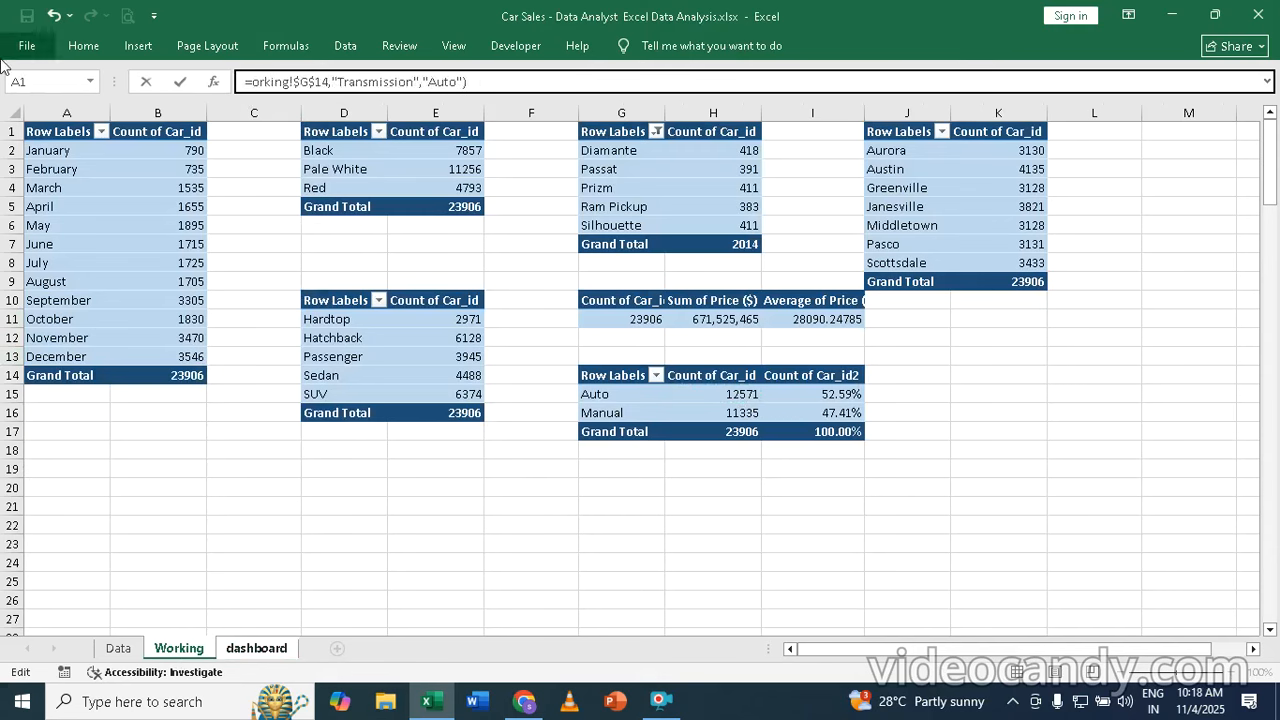
type("W")
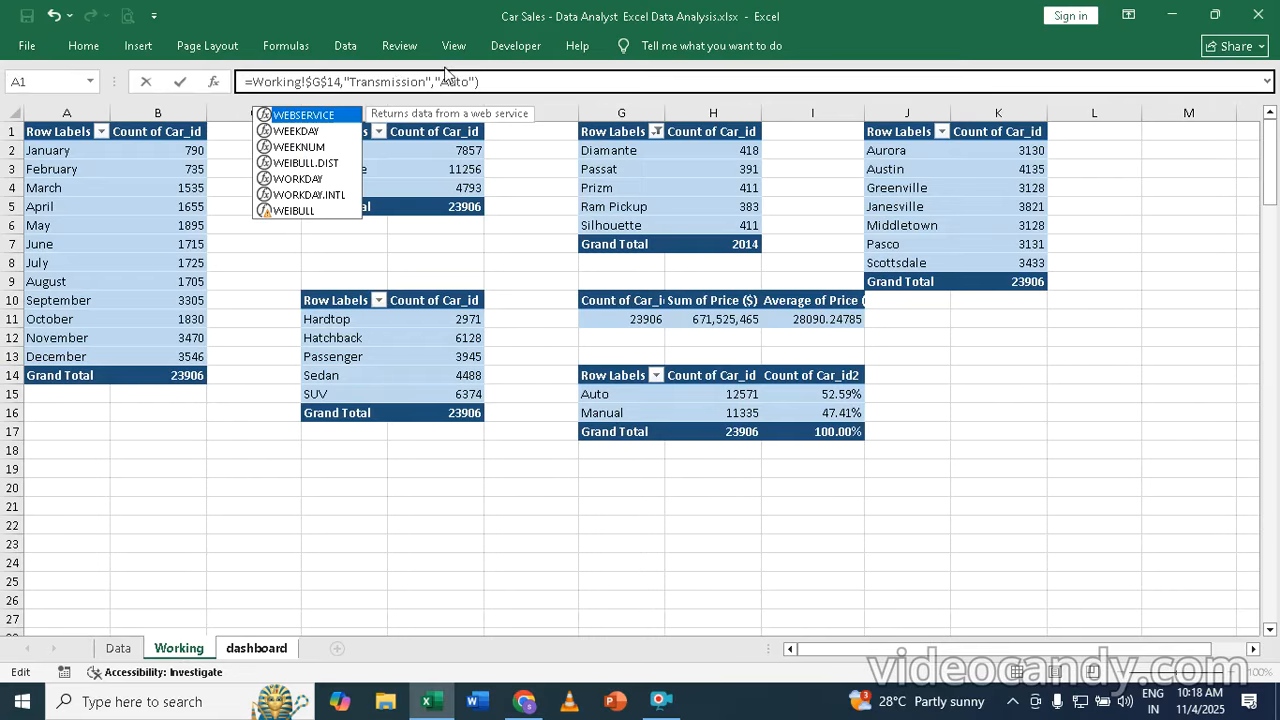
key("Return")
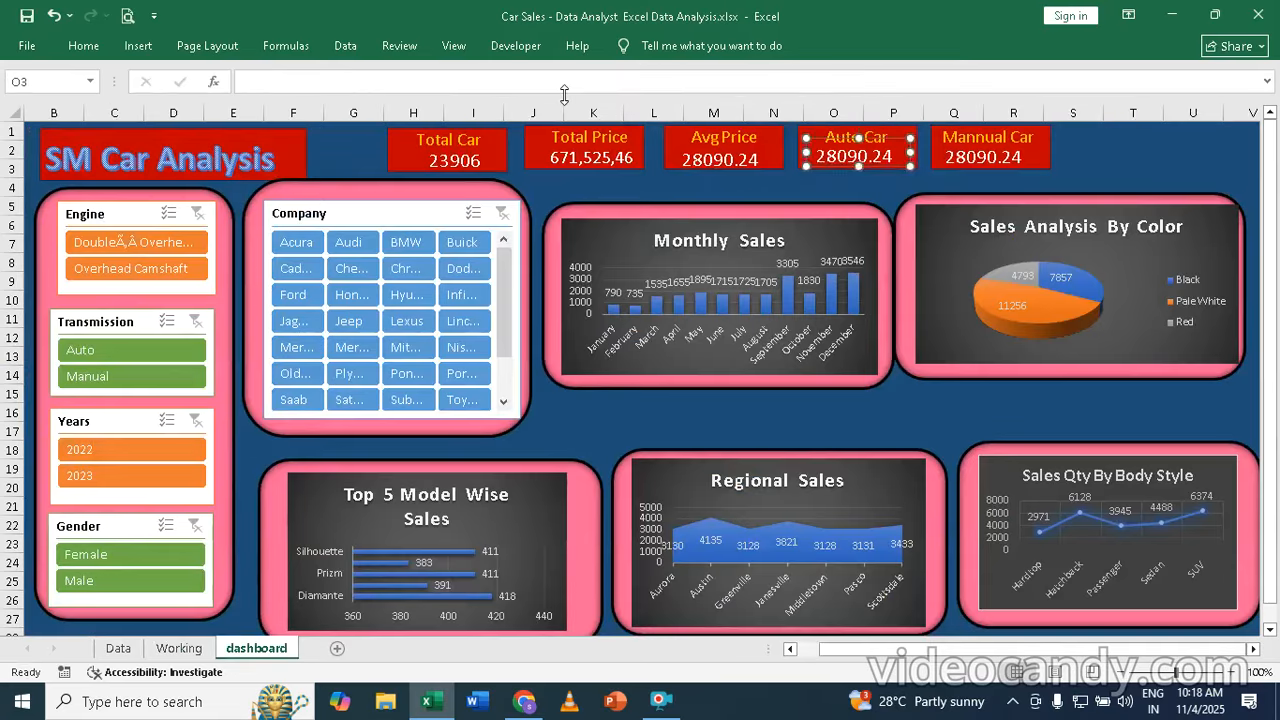
- Link the "Auto Car" value text box to the Auto count with the formula =Working!$H$15
left_click(852, 162)
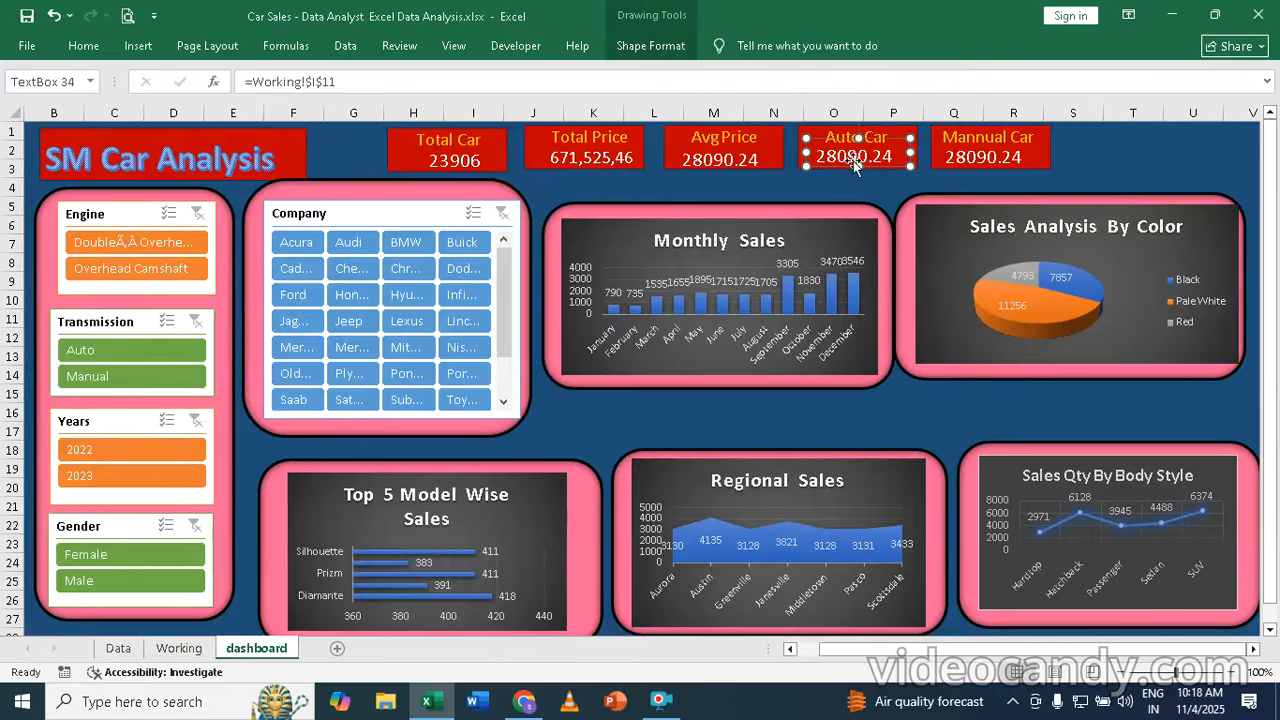
left_click(314, 83)
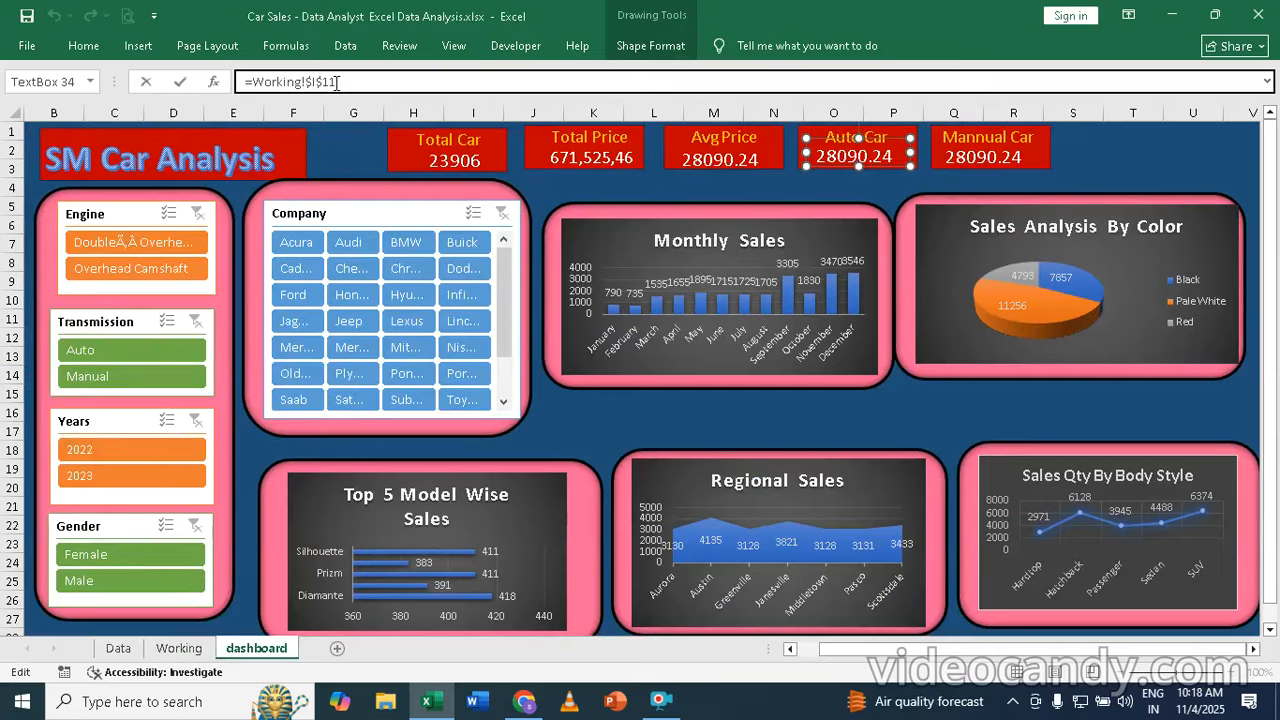
key("BackSpace")
key("Return")
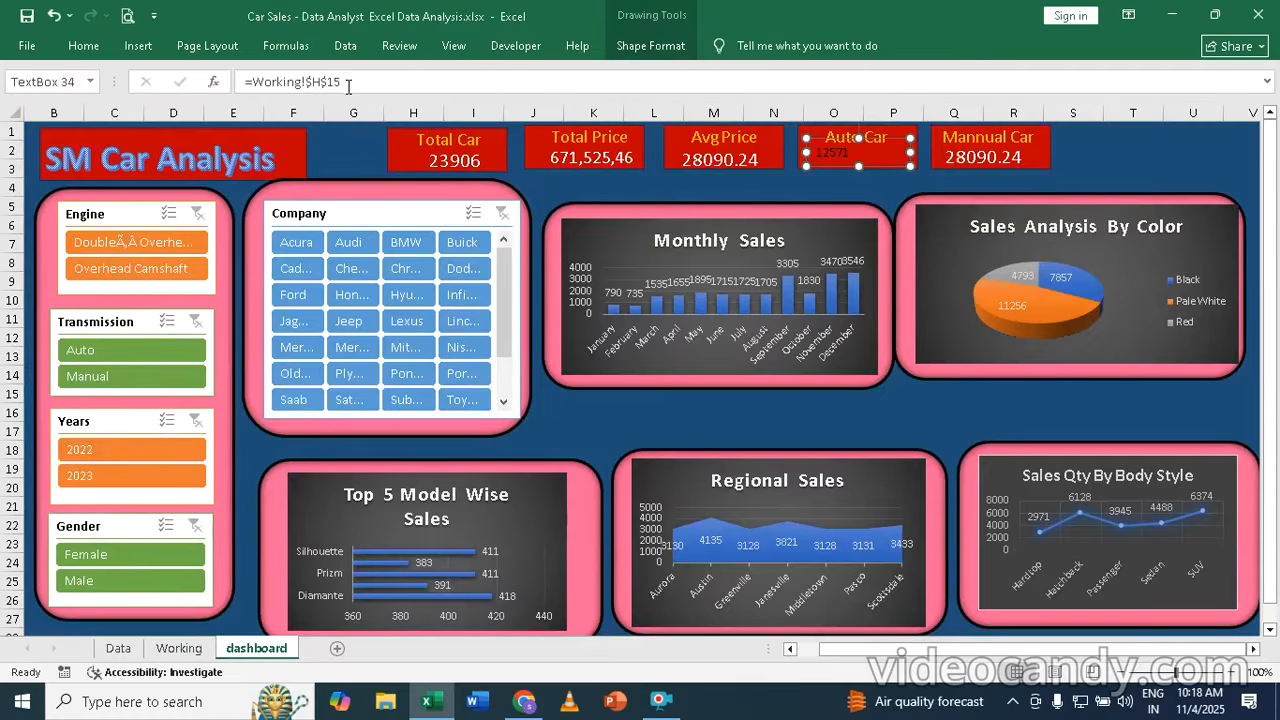
- Enlarge the "Auto Car" value text and color it white to match the other cards
left_click(86, 47)
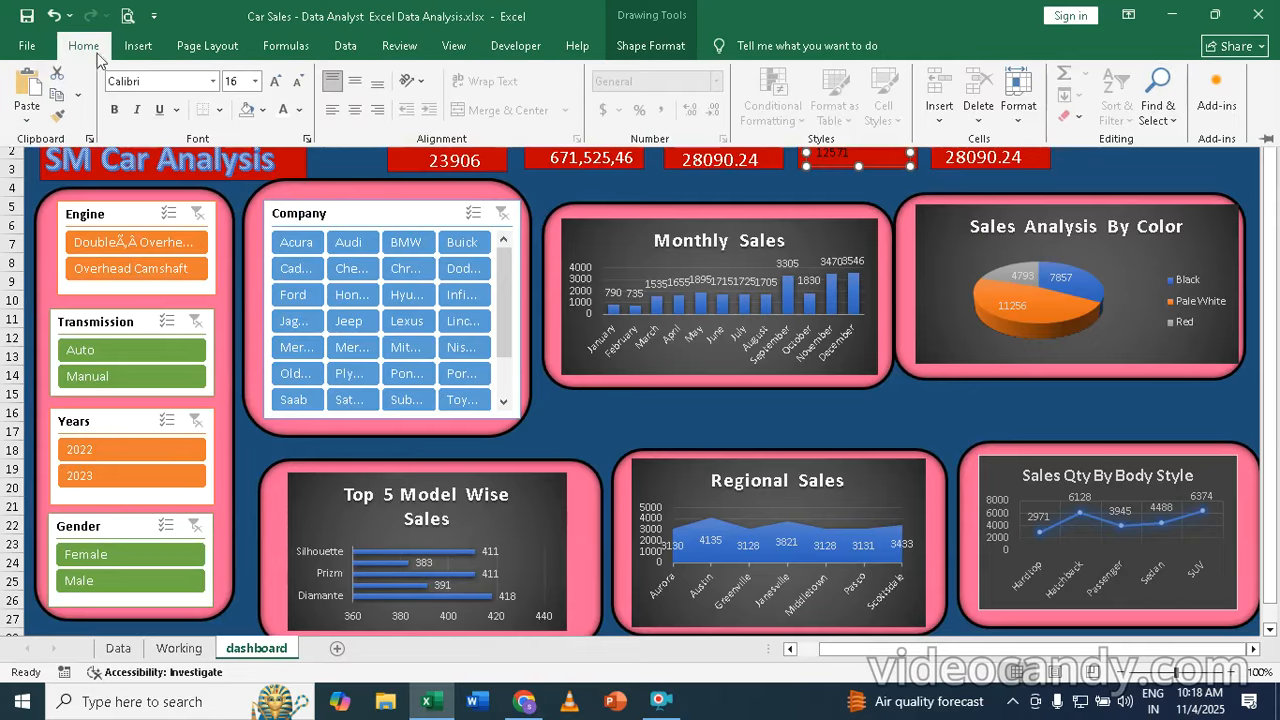
left_click(276, 82)
left_click(284, 112)
left_click(1106, 166)
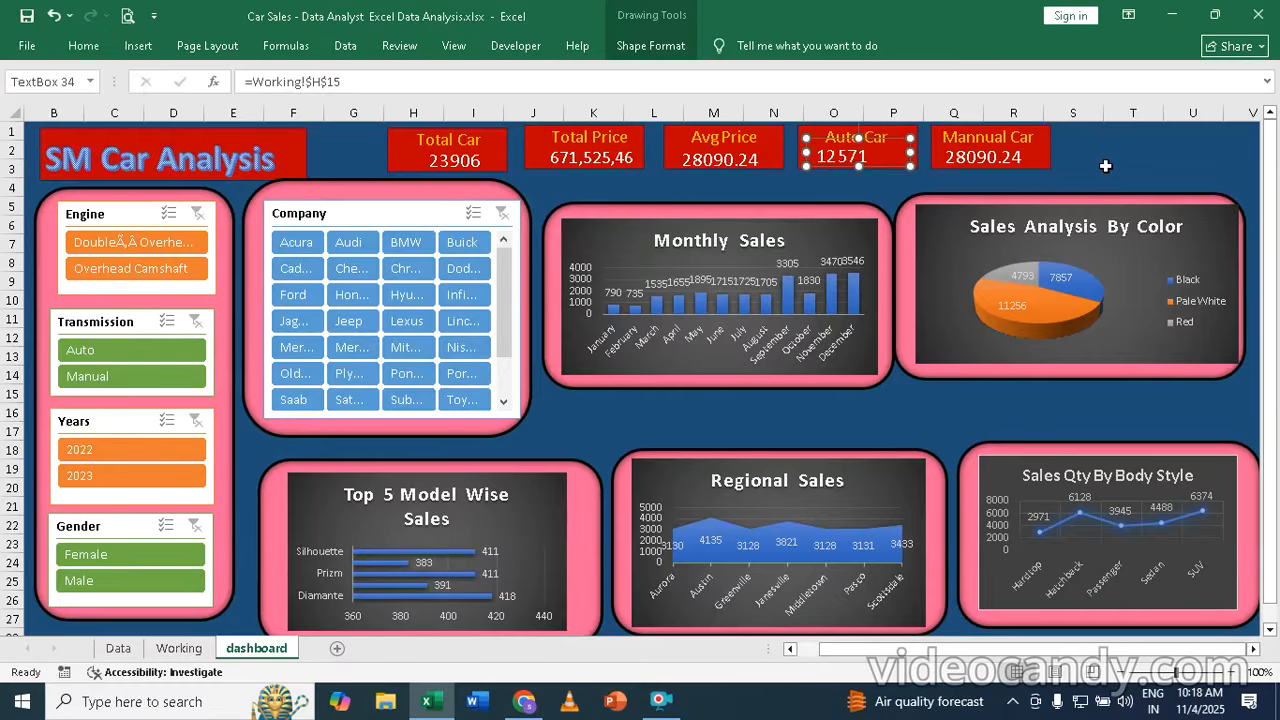
- Link the "Mannual Car" value text box to the Manual count on the Working sheet with the formula =Working!$H$16
left_click(978, 158)
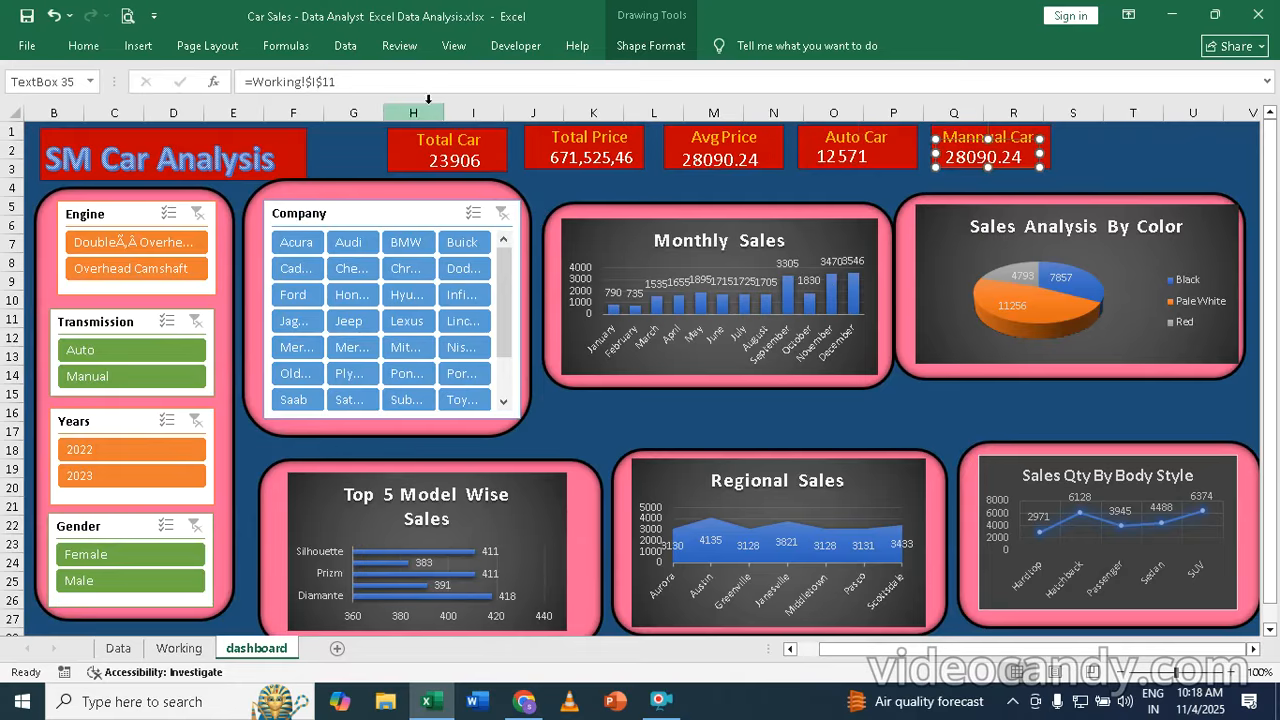
left_click(178, 648)
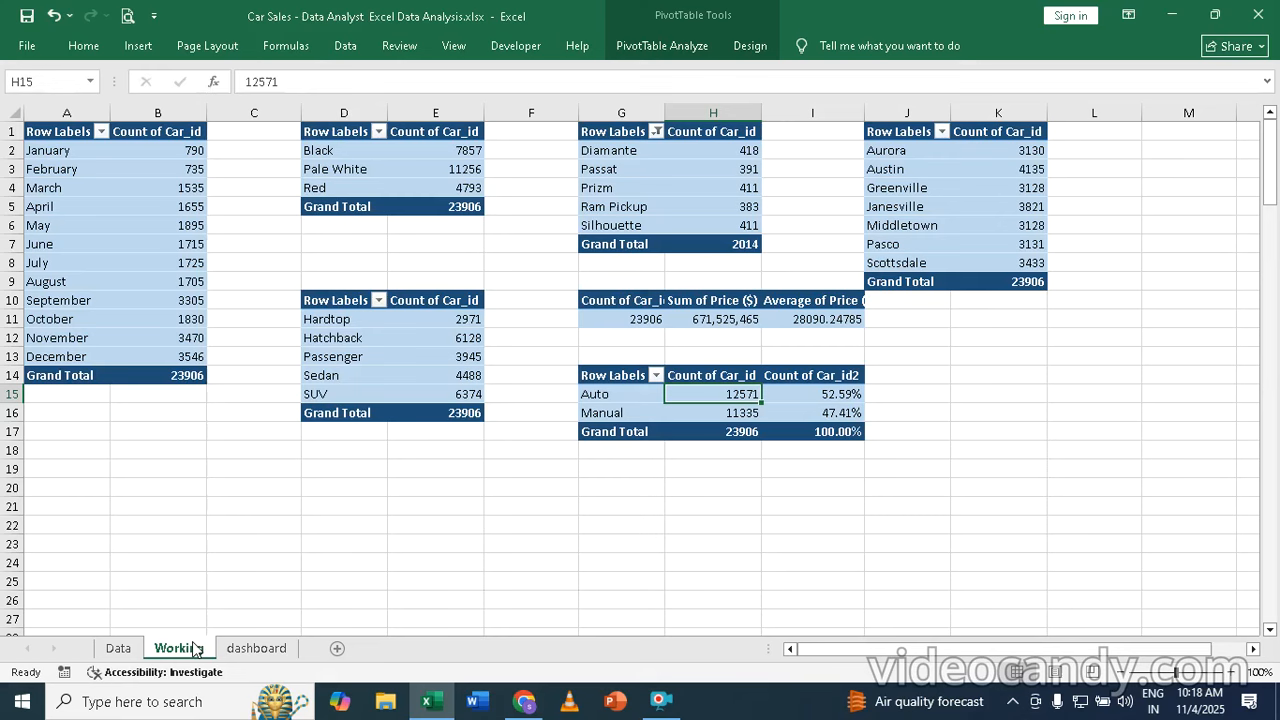
left_click(736, 414)
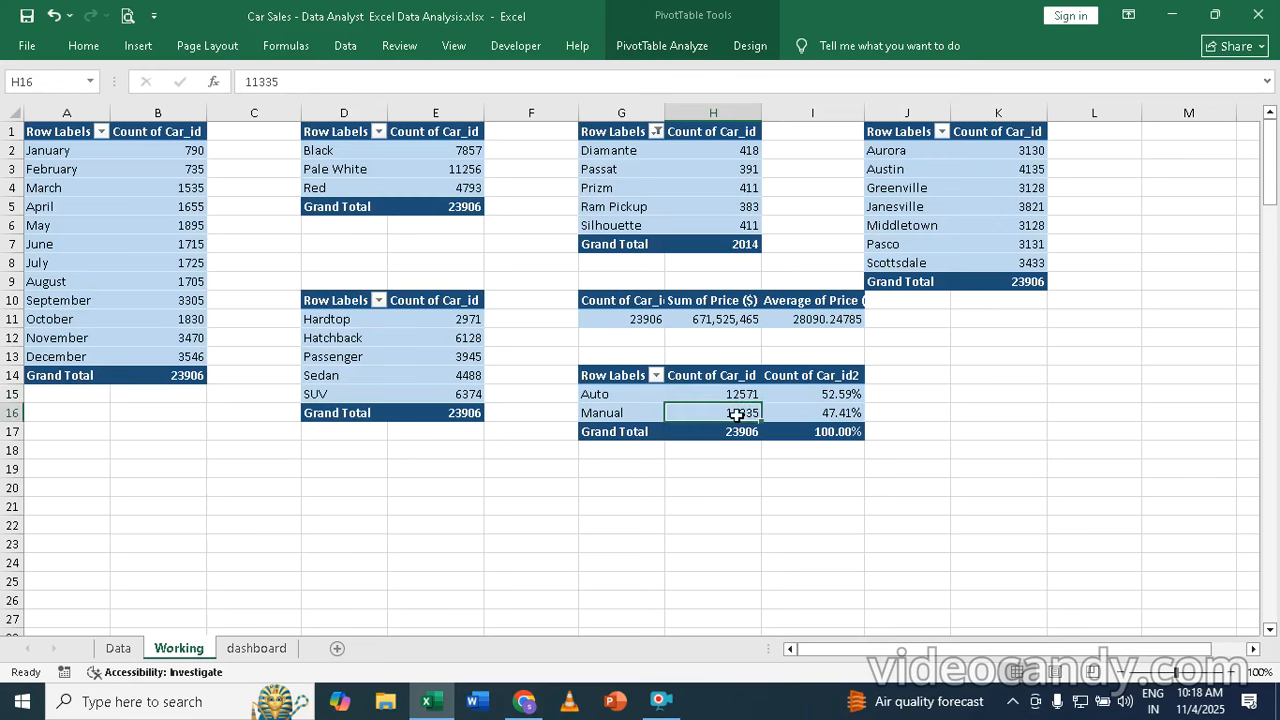
left_click(278, 652)
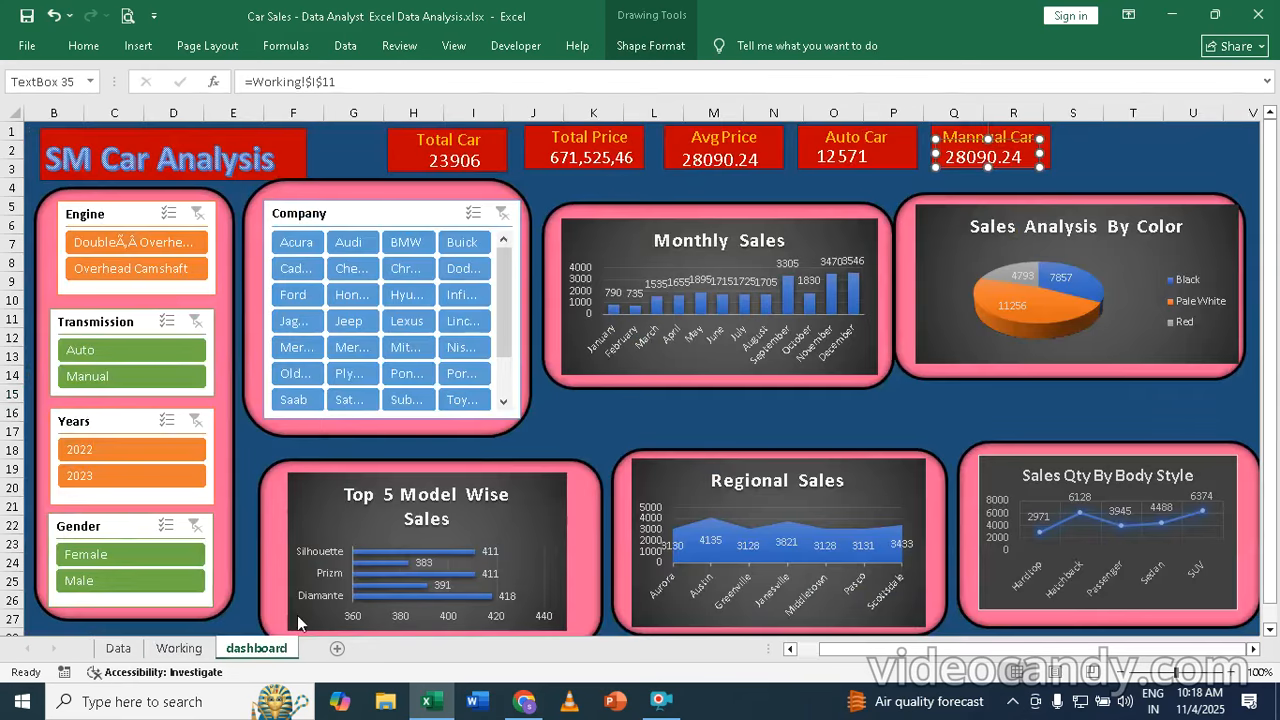
left_click(320, 83)
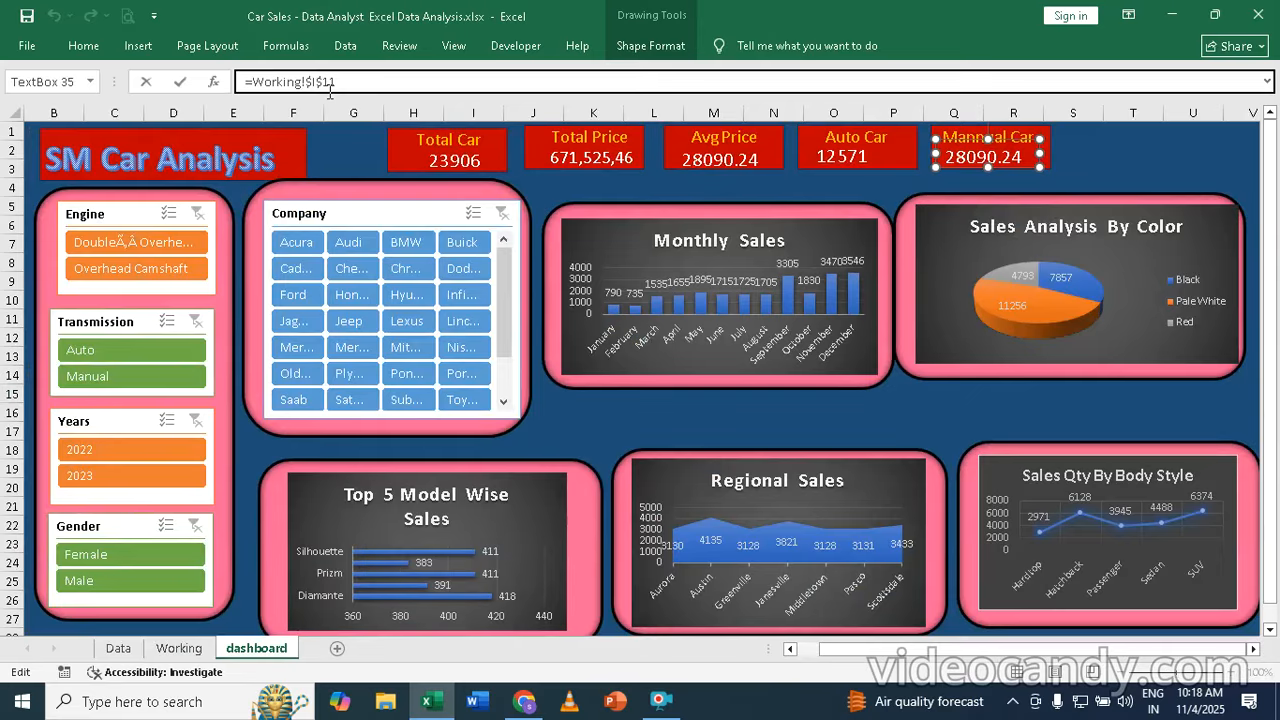
type("h")
key("Return")
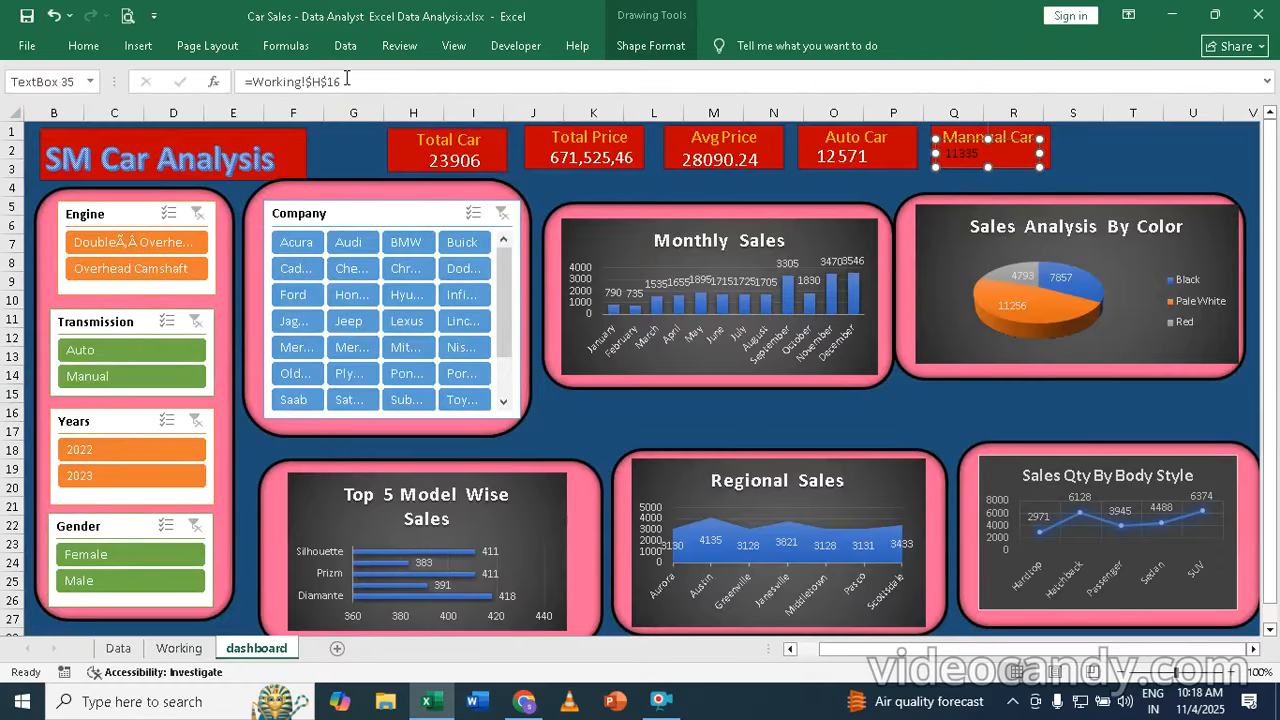
- Enlarge the "Mannual Car" value text, color it white, and deselect the text box
left_click(88, 46)
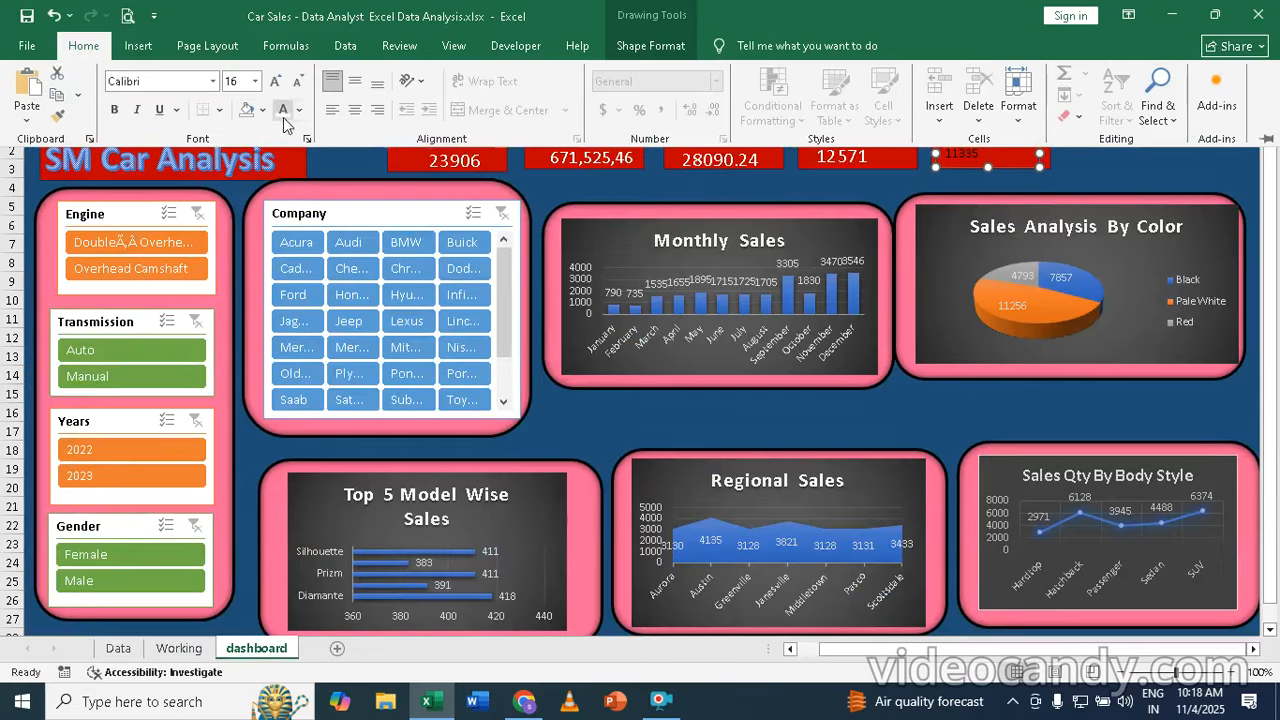
left_click(277, 82)
left_click(277, 82)
left_click(277, 82)
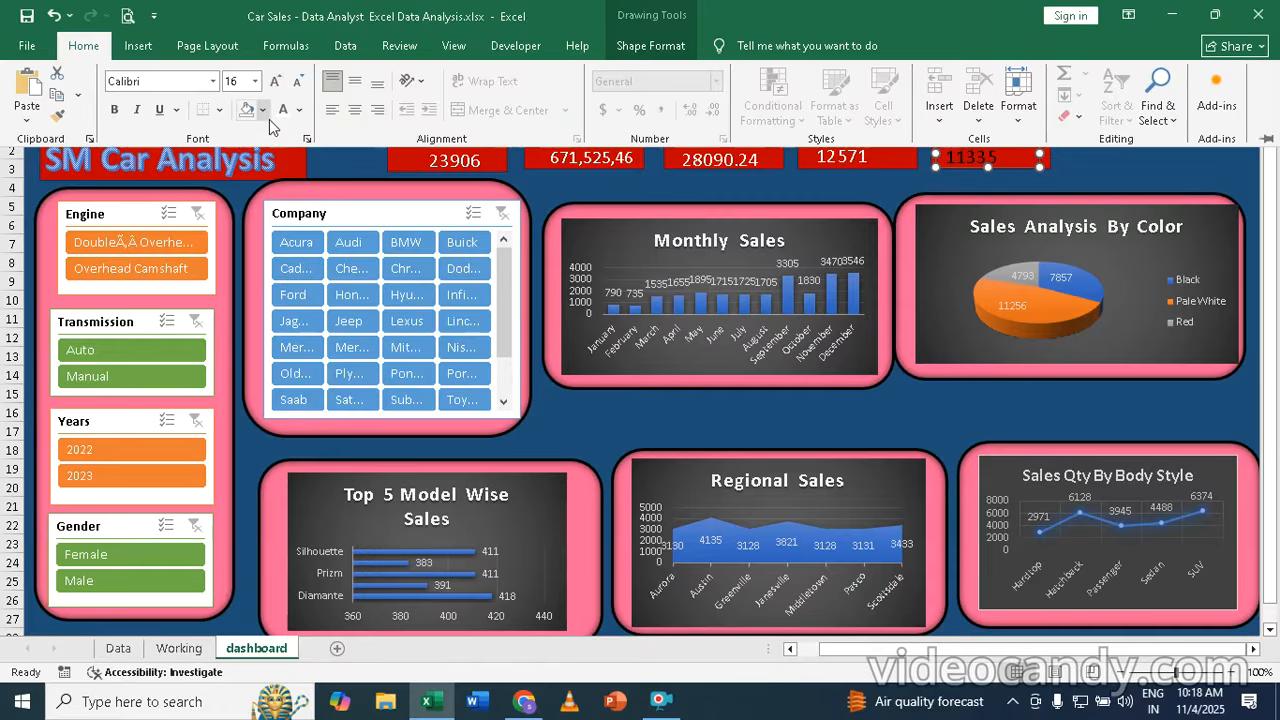
left_click(284, 109)
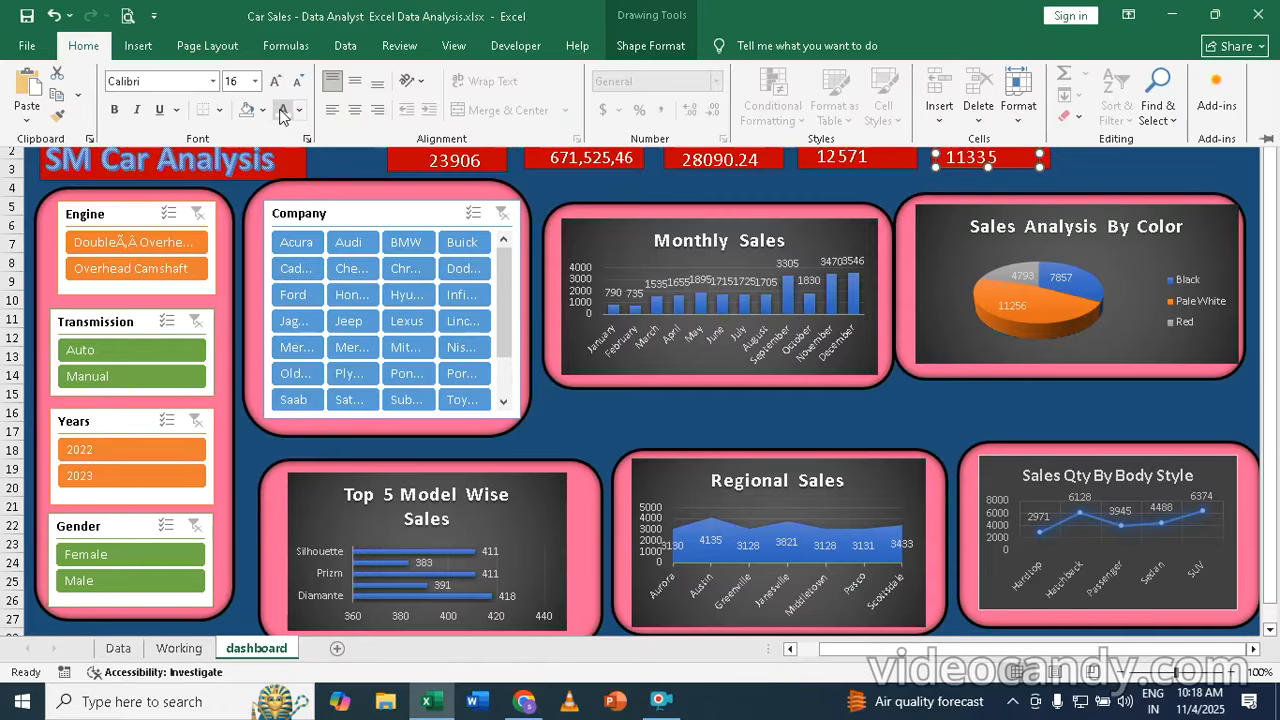
left_click(893, 420)
left_click(893, 414)
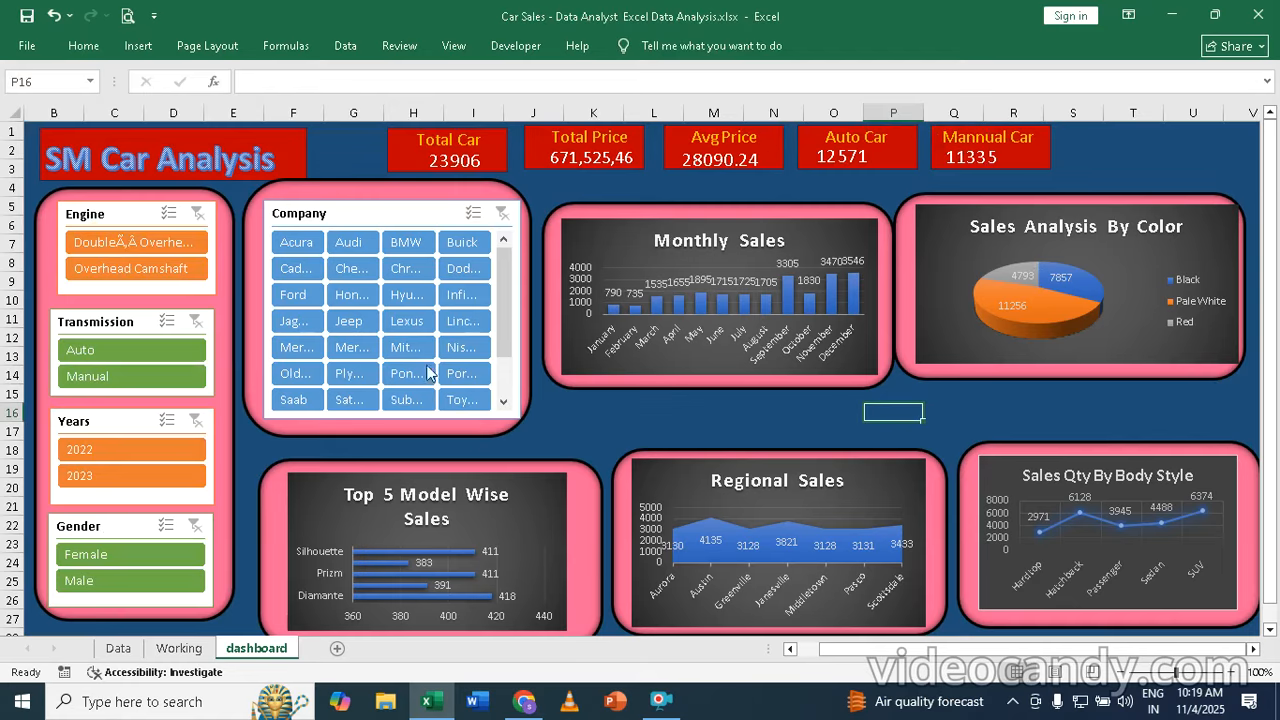
- Connect the Engine slicer to PivotTable9 through PivotTable14 on the Working sheet using Report Connections
left_click(100, 213)
right_click(101, 215)
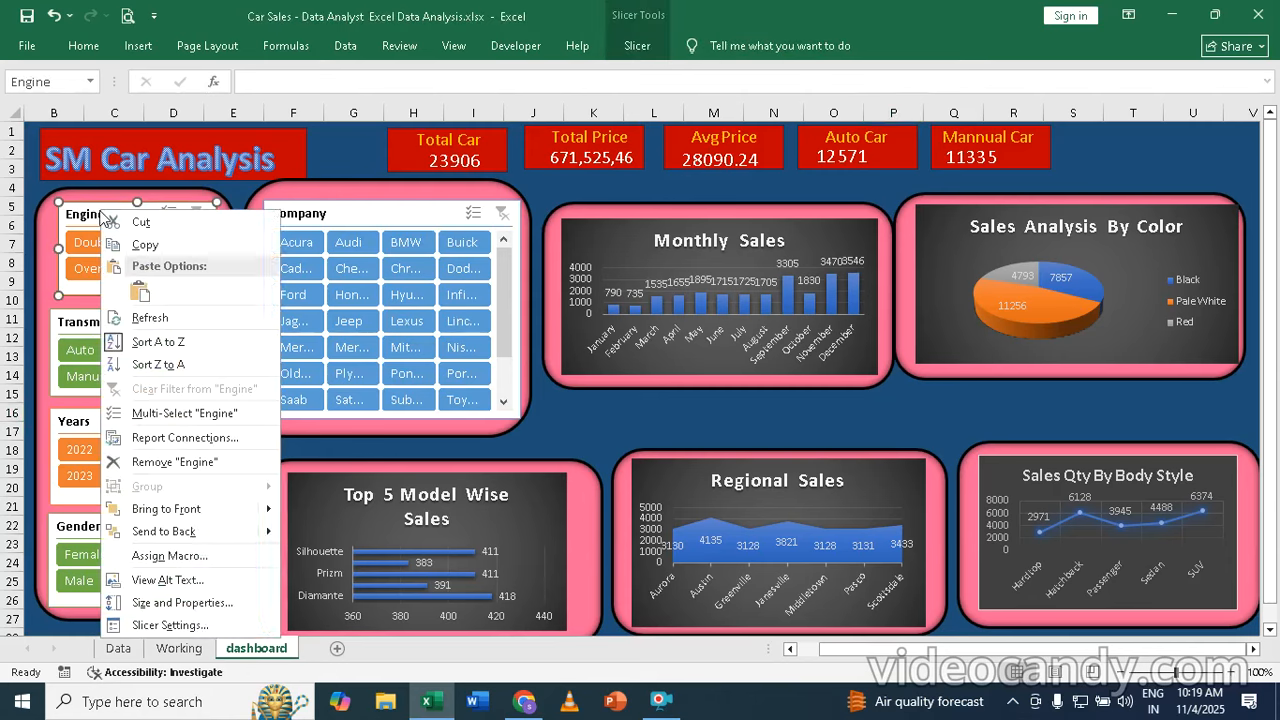
left_click(186, 438)
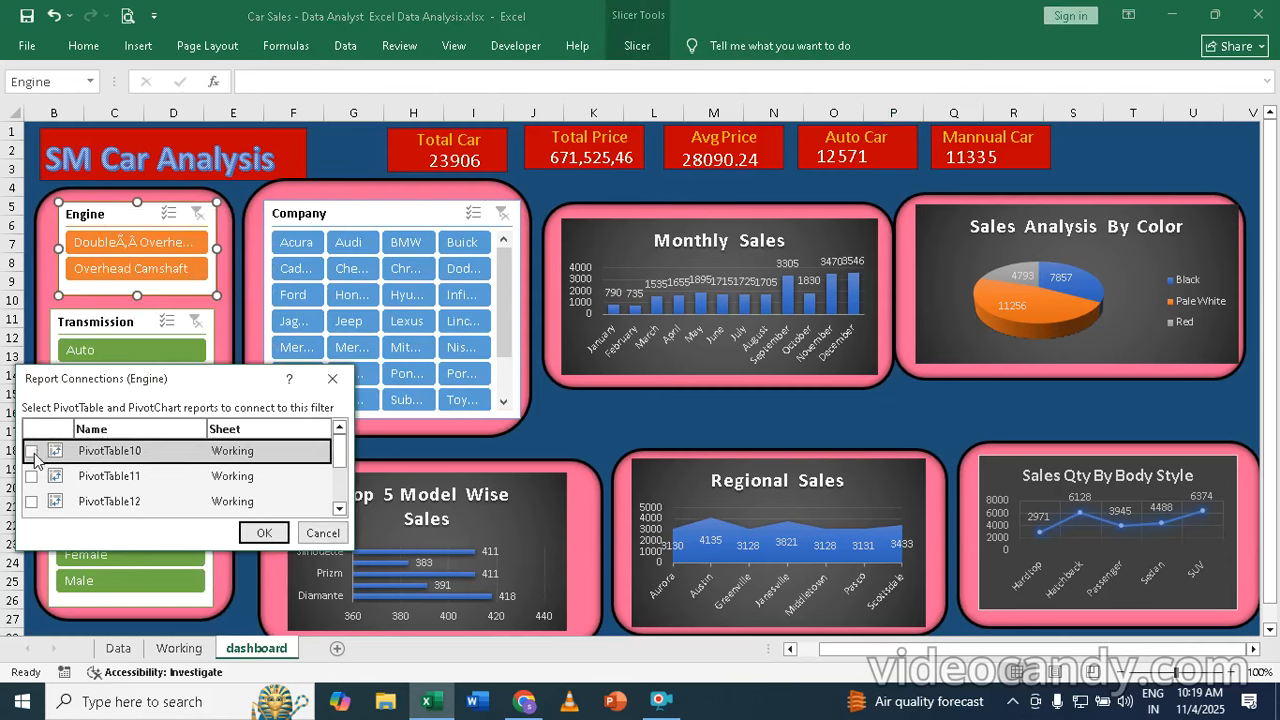
left_click(34, 477)
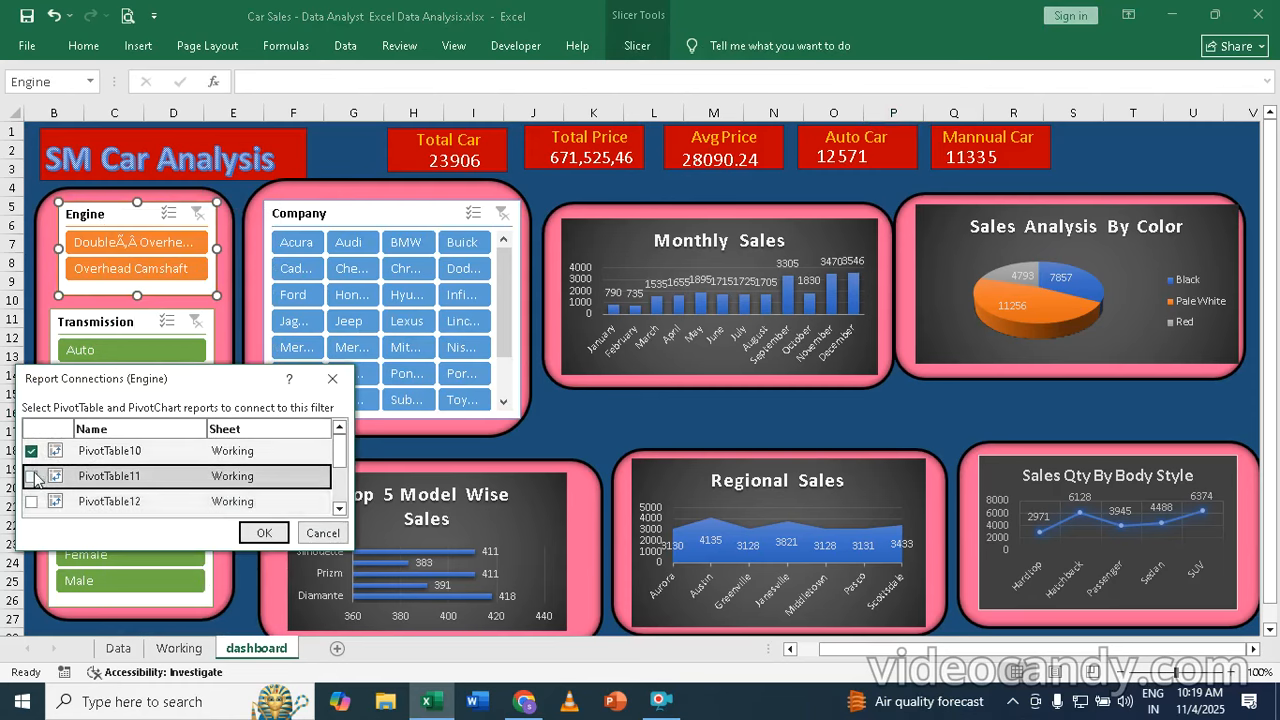
left_click(32, 477)
left_click(31, 501)
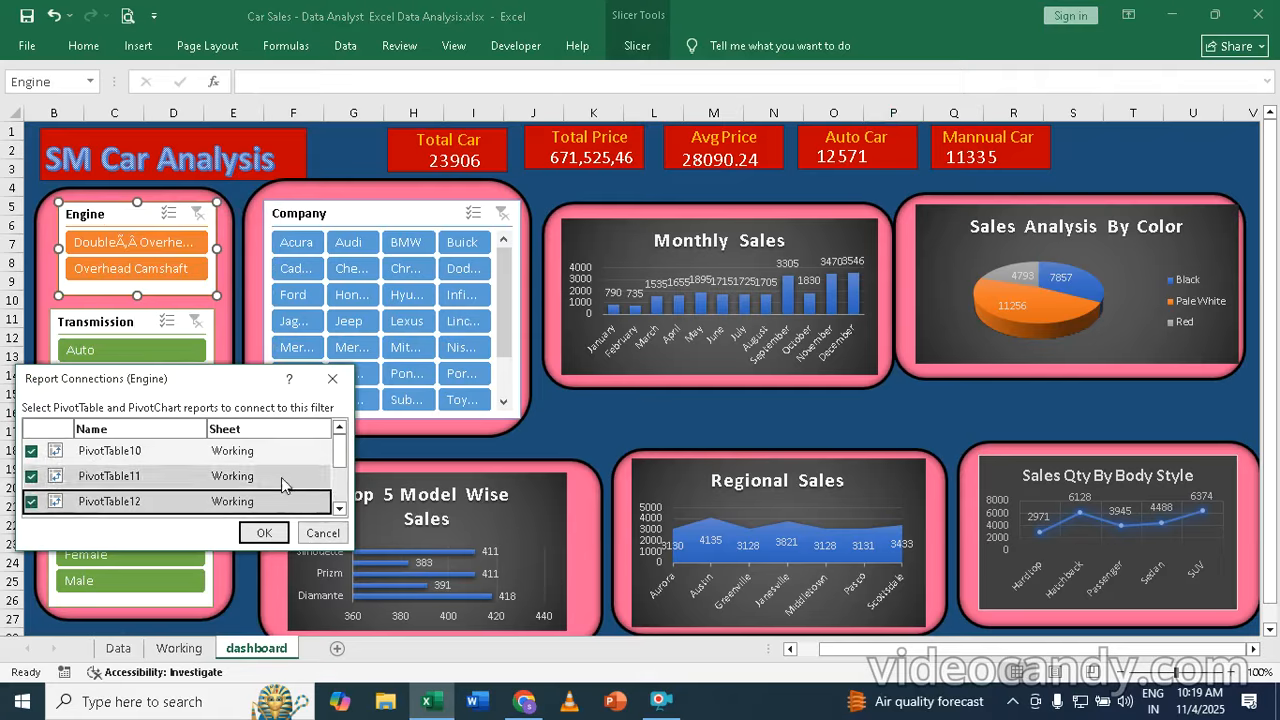
scroll(345, 457, "down", 1)
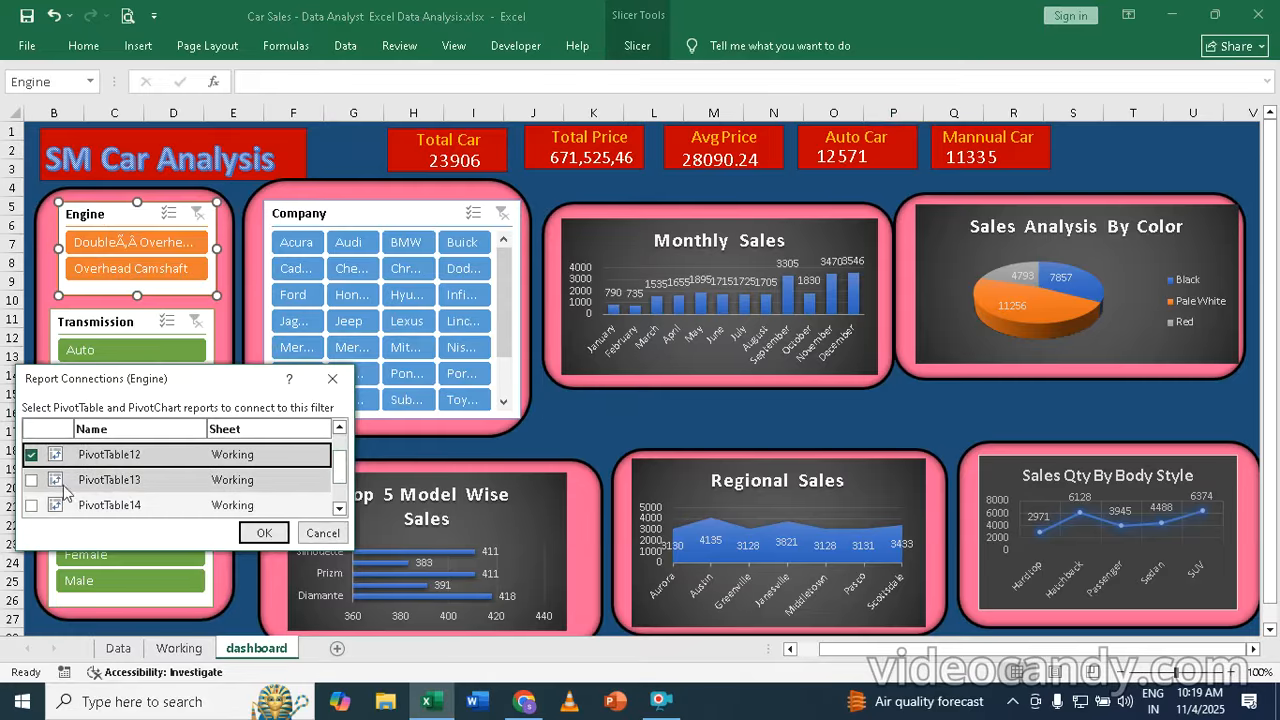
left_click(32, 482)
left_click(31, 506)
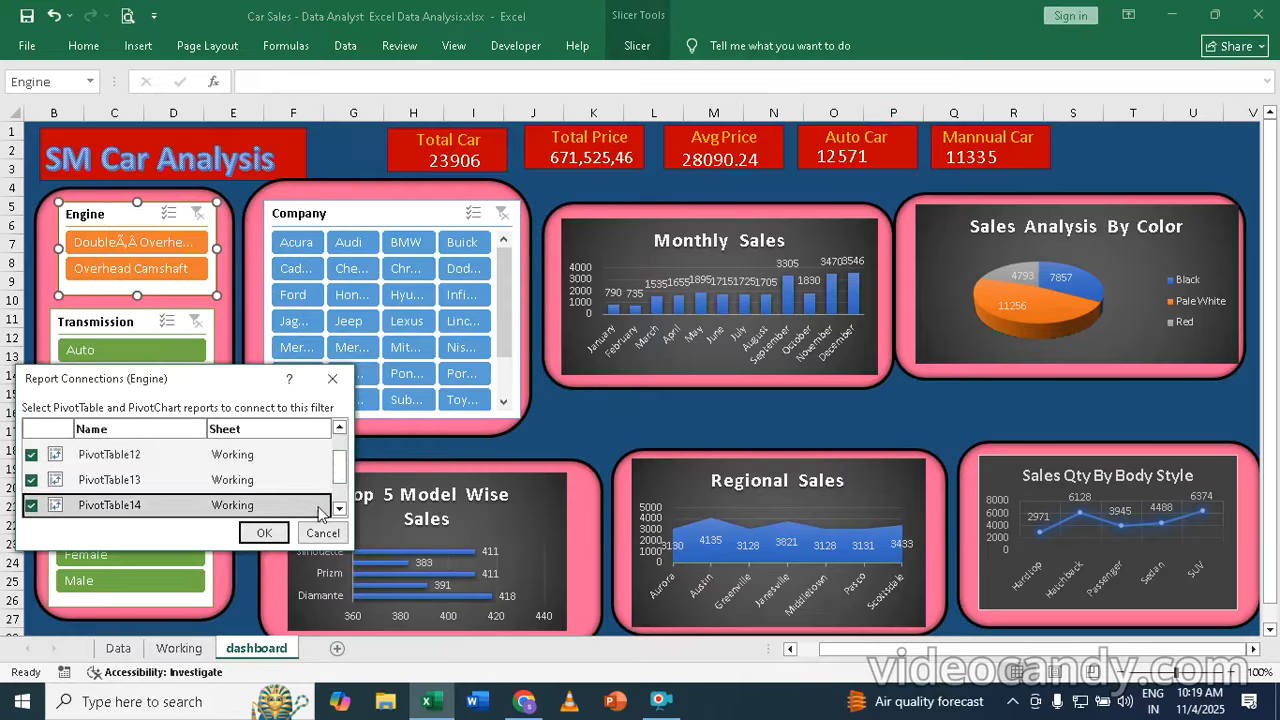
scroll(345, 473, "down", 1)
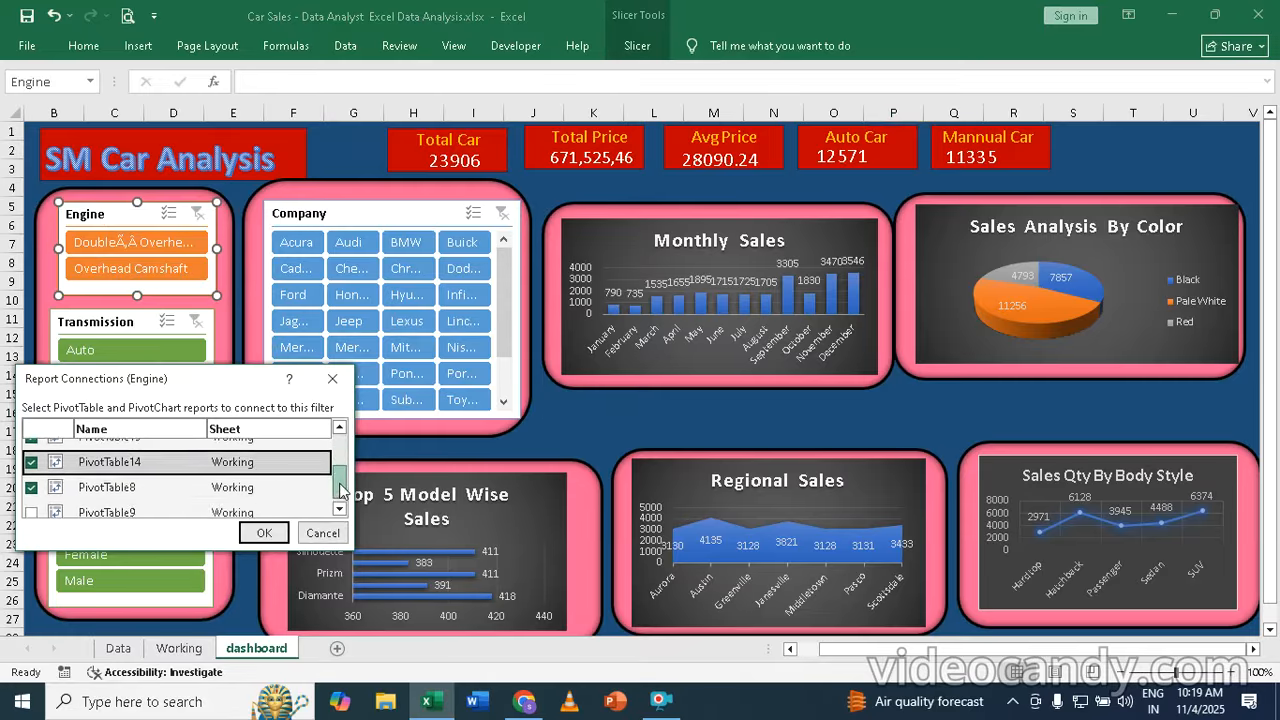
left_click(33, 506)
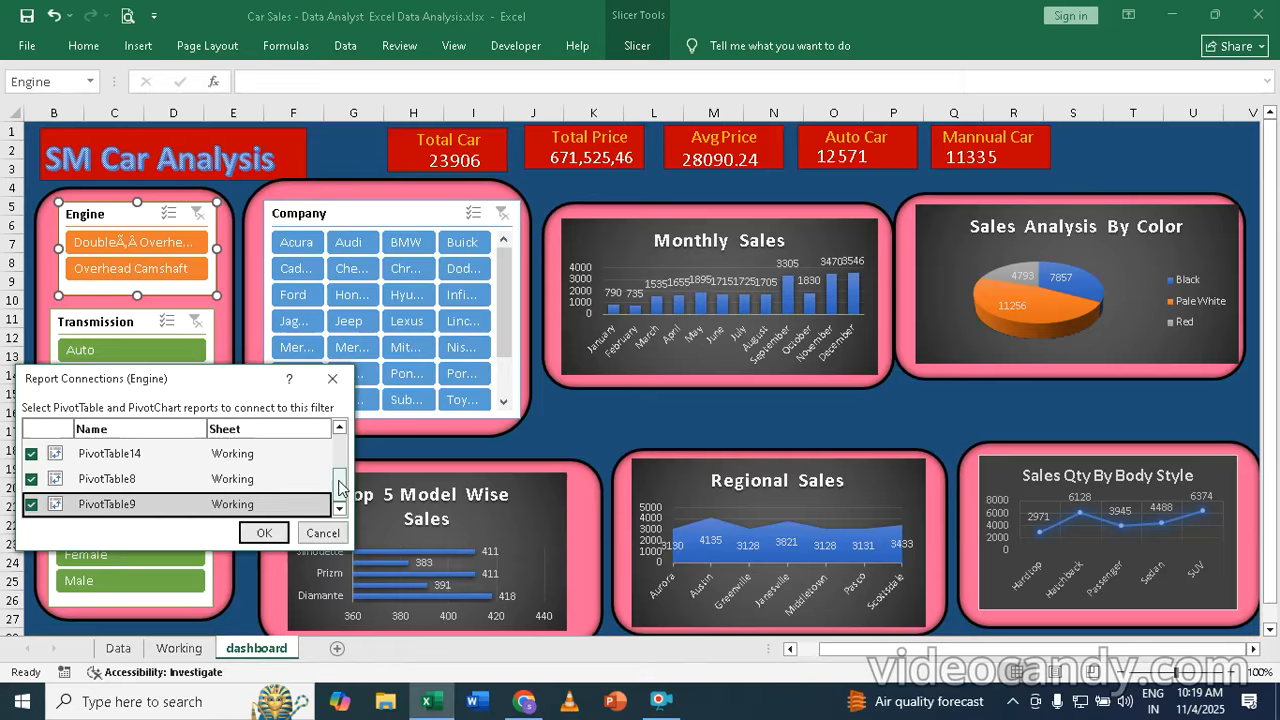
left_click(263, 532)
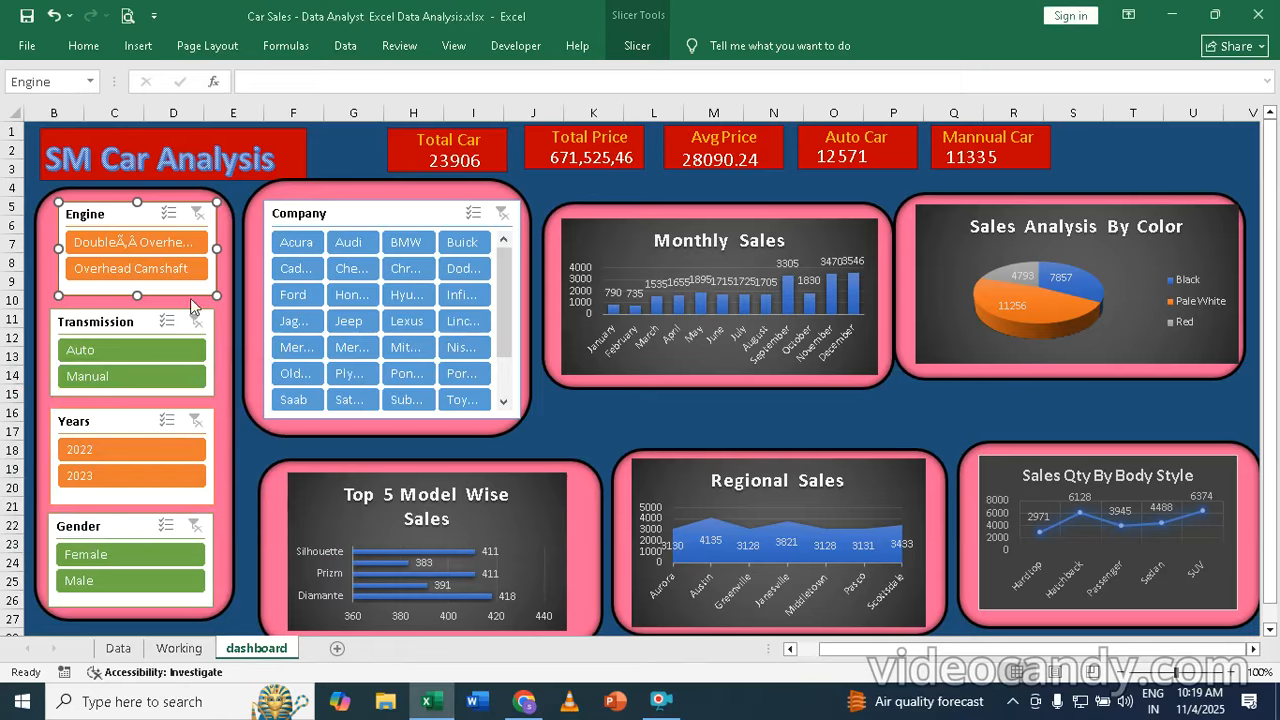
- Connect the Transmission slicer to PivotTable9 through PivotTable14 on the Working sheet using Report Connections
left_click(90, 324)
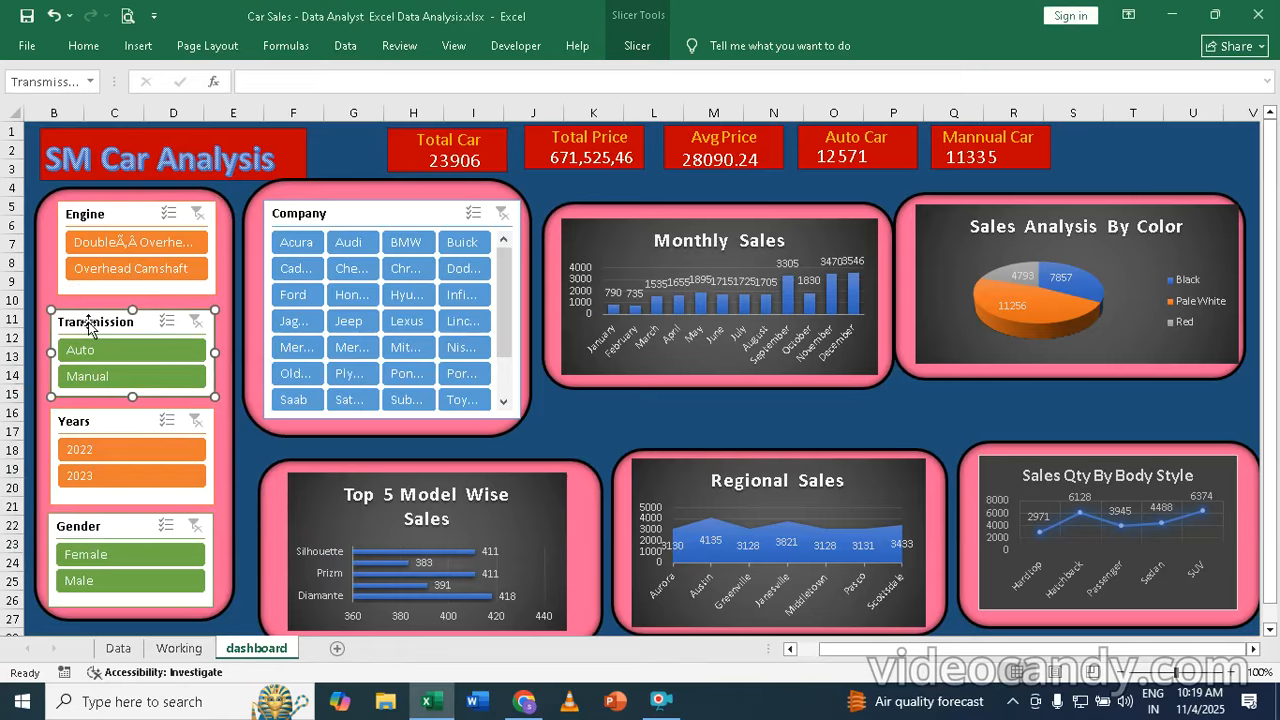
right_click(88, 321)
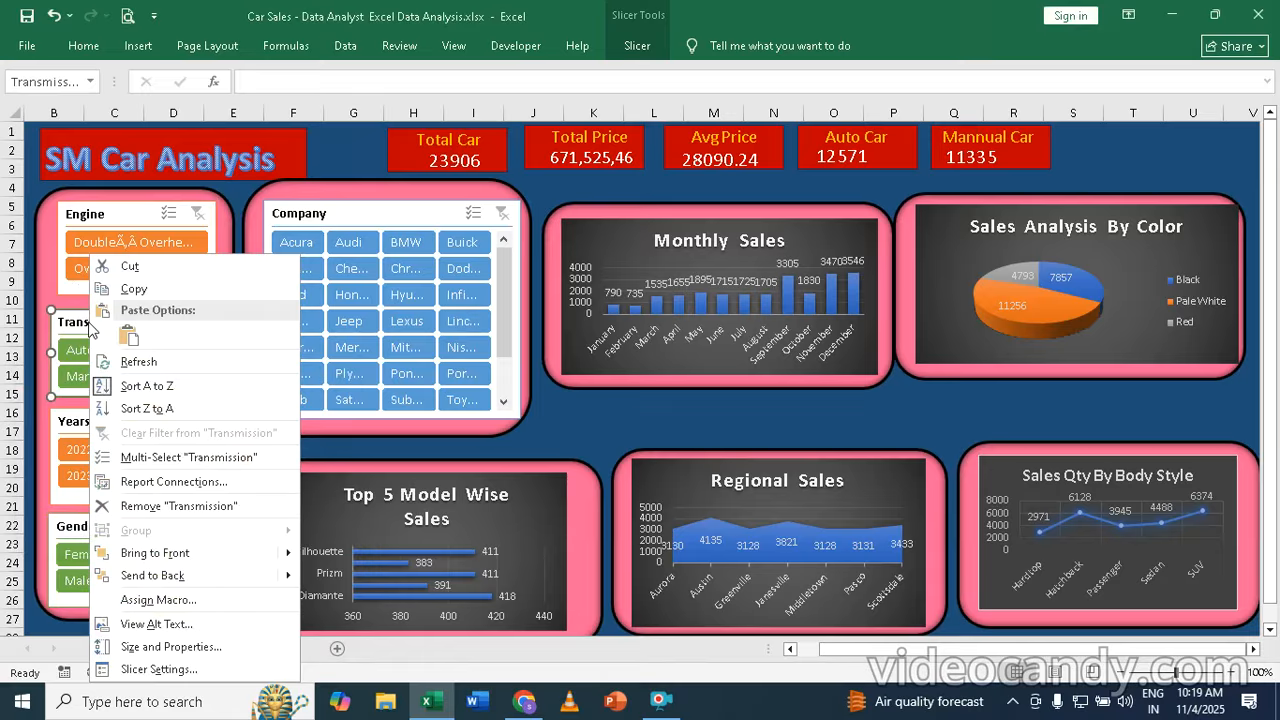
left_click(187, 486)
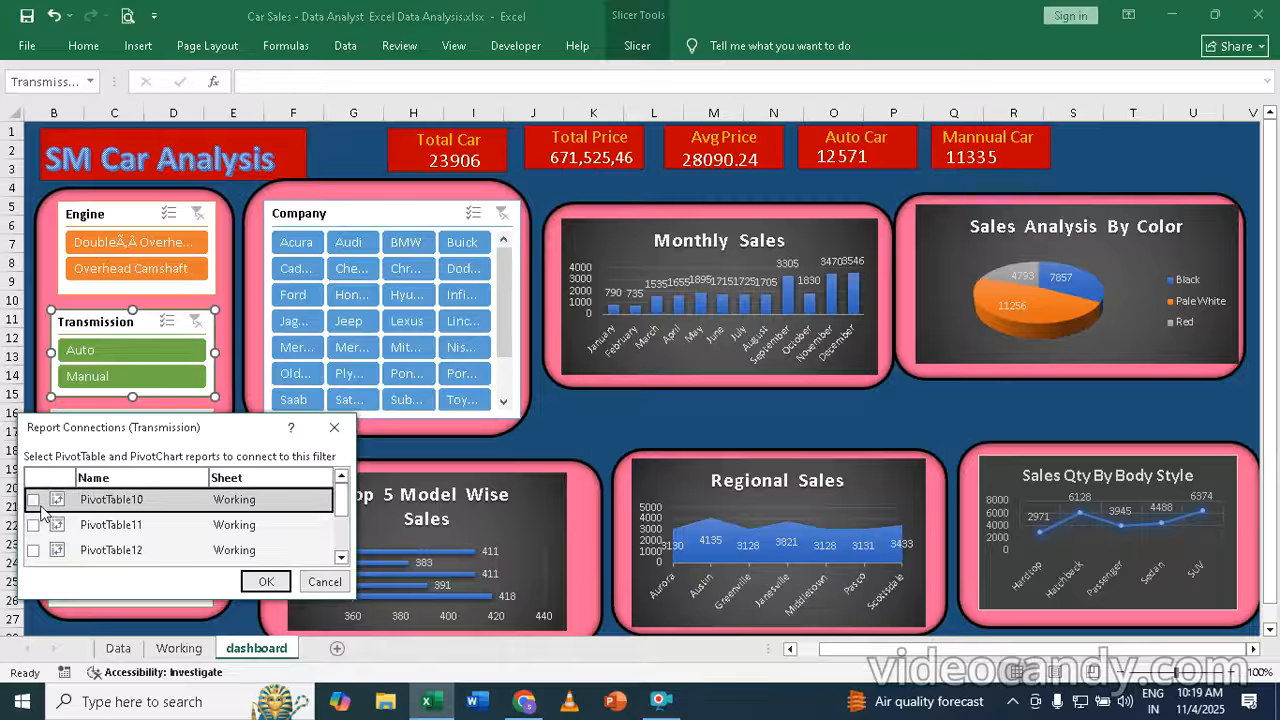
left_click(35, 500)
left_click(33, 525)
left_click(33, 550)
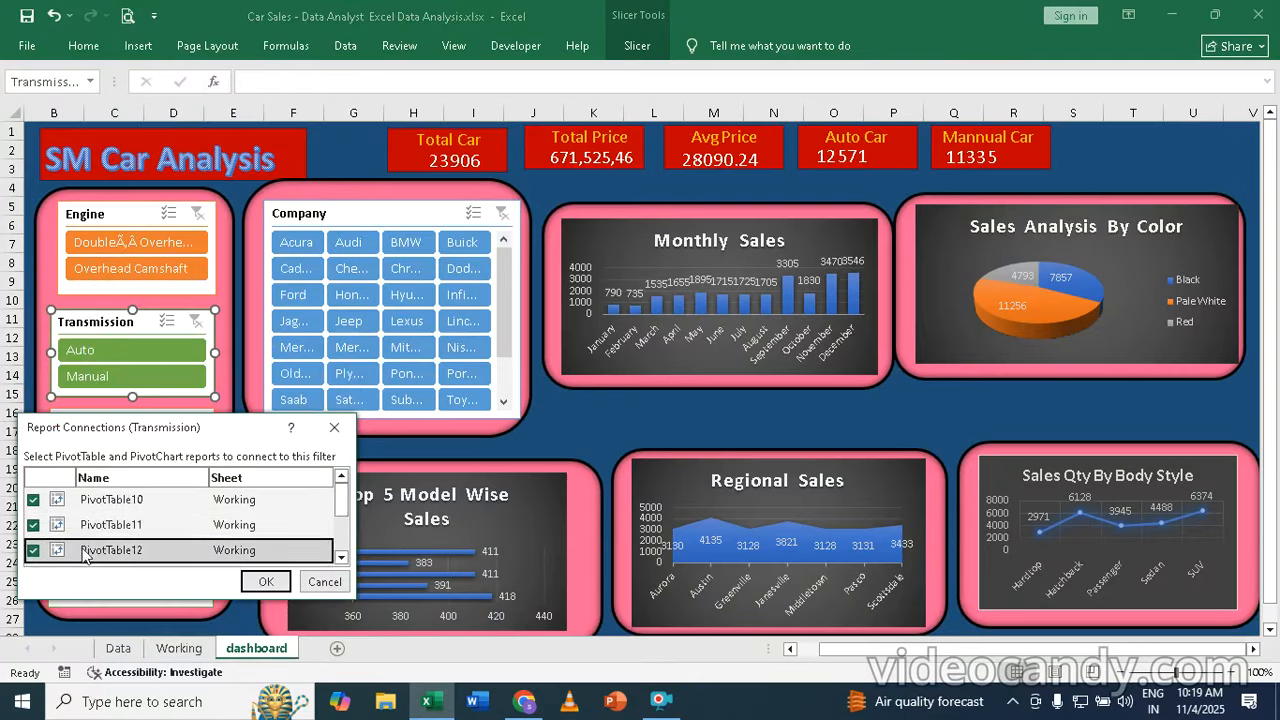
scroll(334, 502, "down", 2)
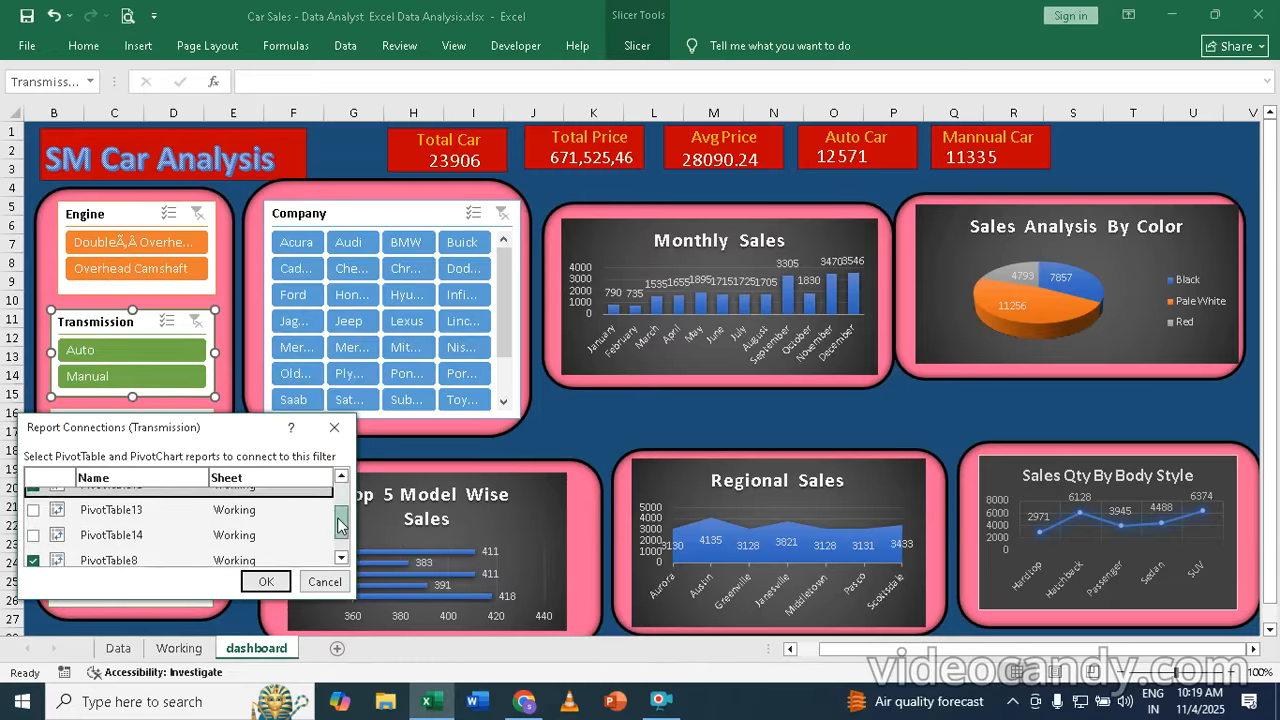
left_click(35, 508)
left_click(33, 533)
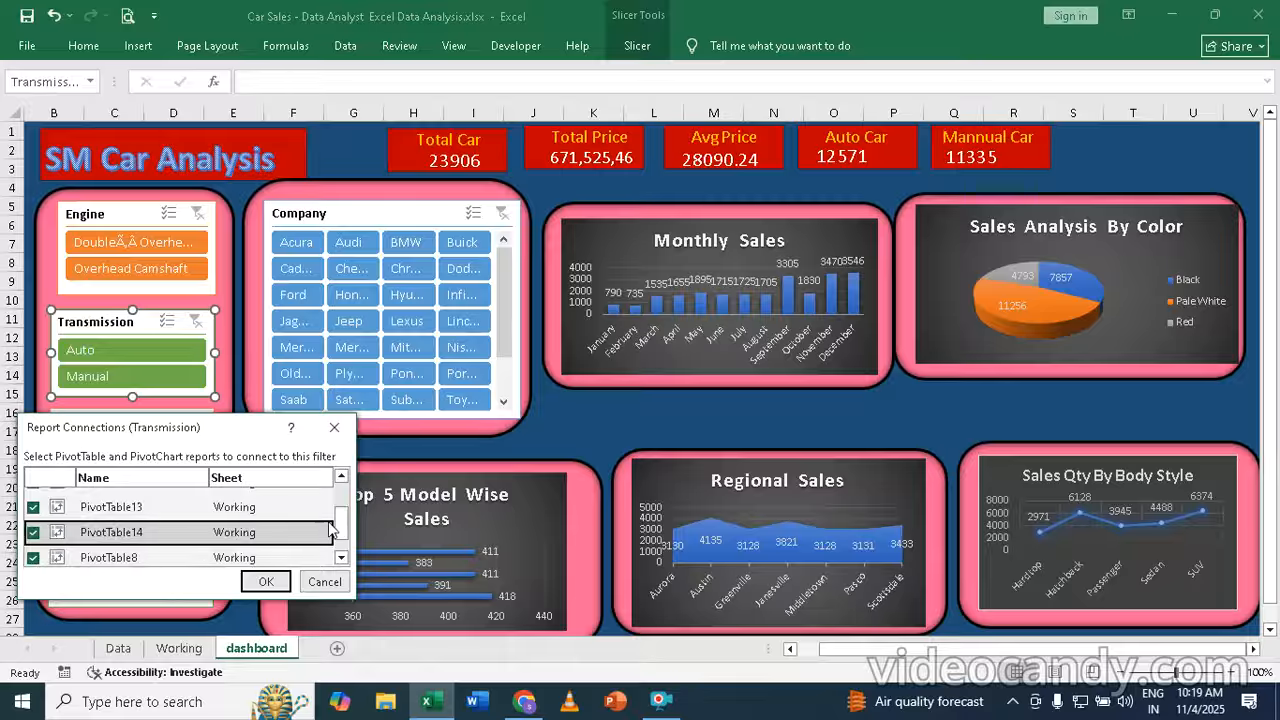
scroll(345, 530, "down", 1)
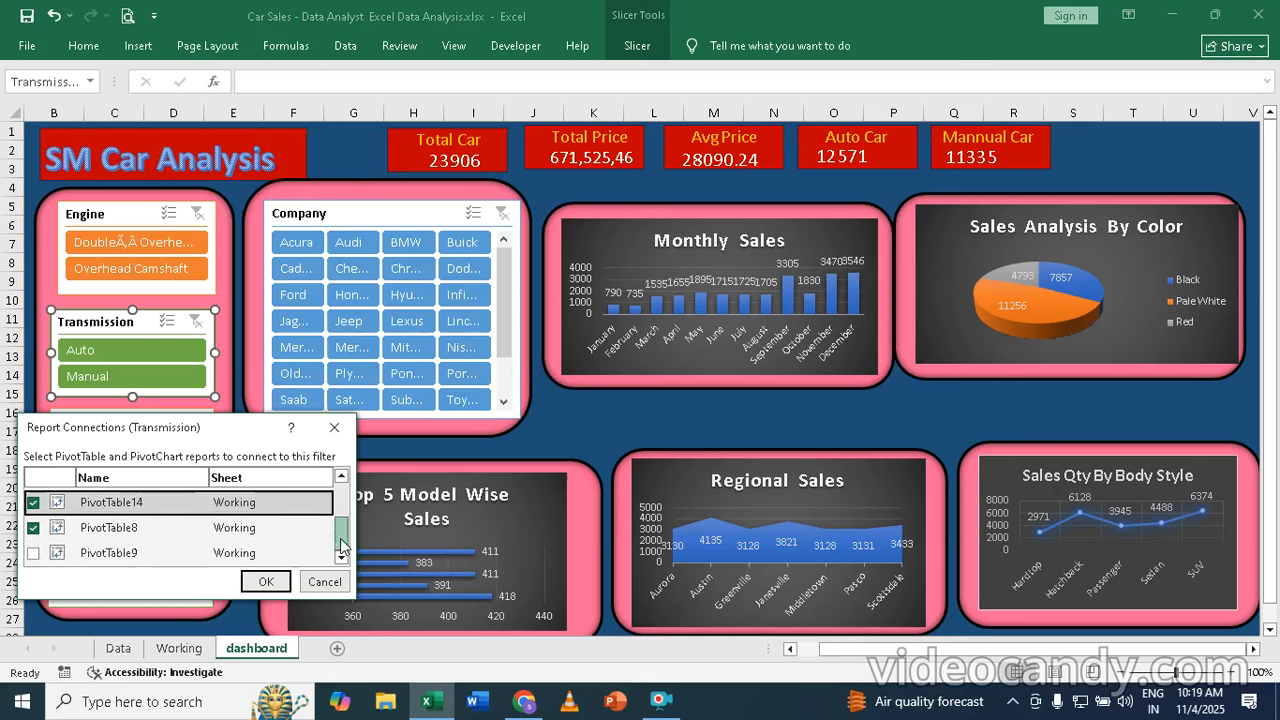
left_click(34, 553)
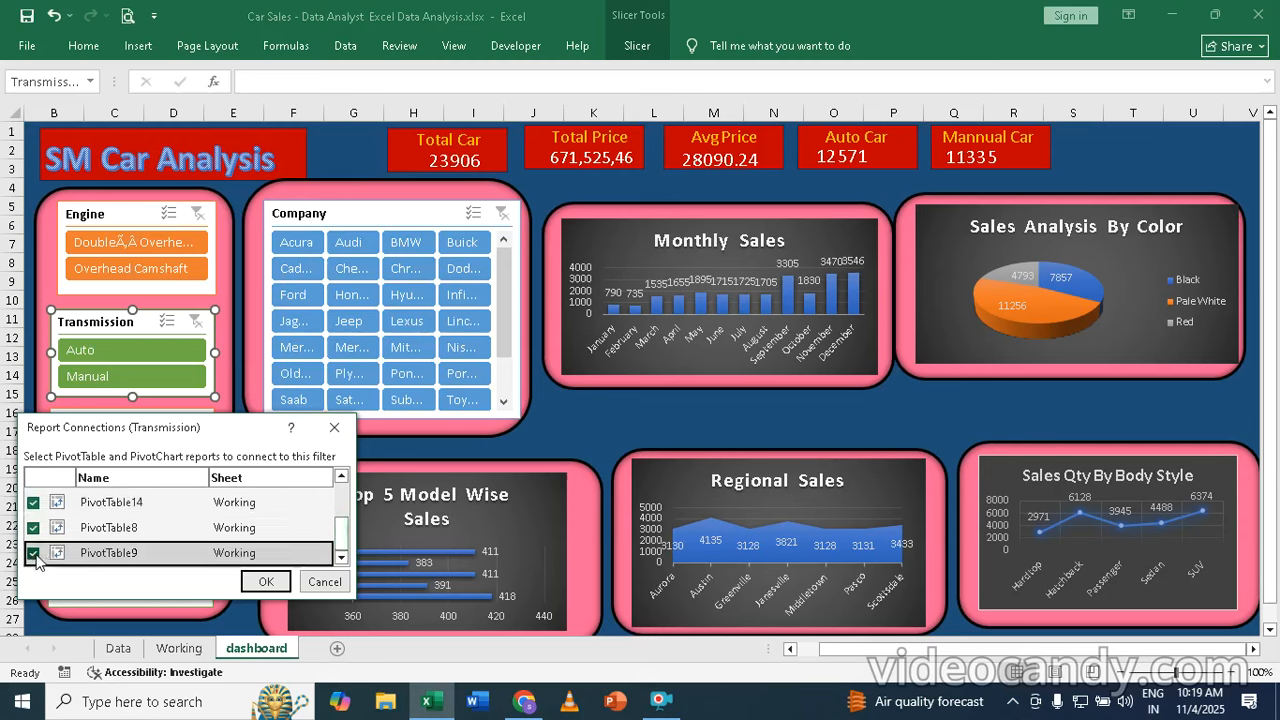
left_click(270, 586)
- Connect the Years slicer to PivotTable9 through PivotTable14 on the Working sheet using Report Connections
left_click(80, 424)
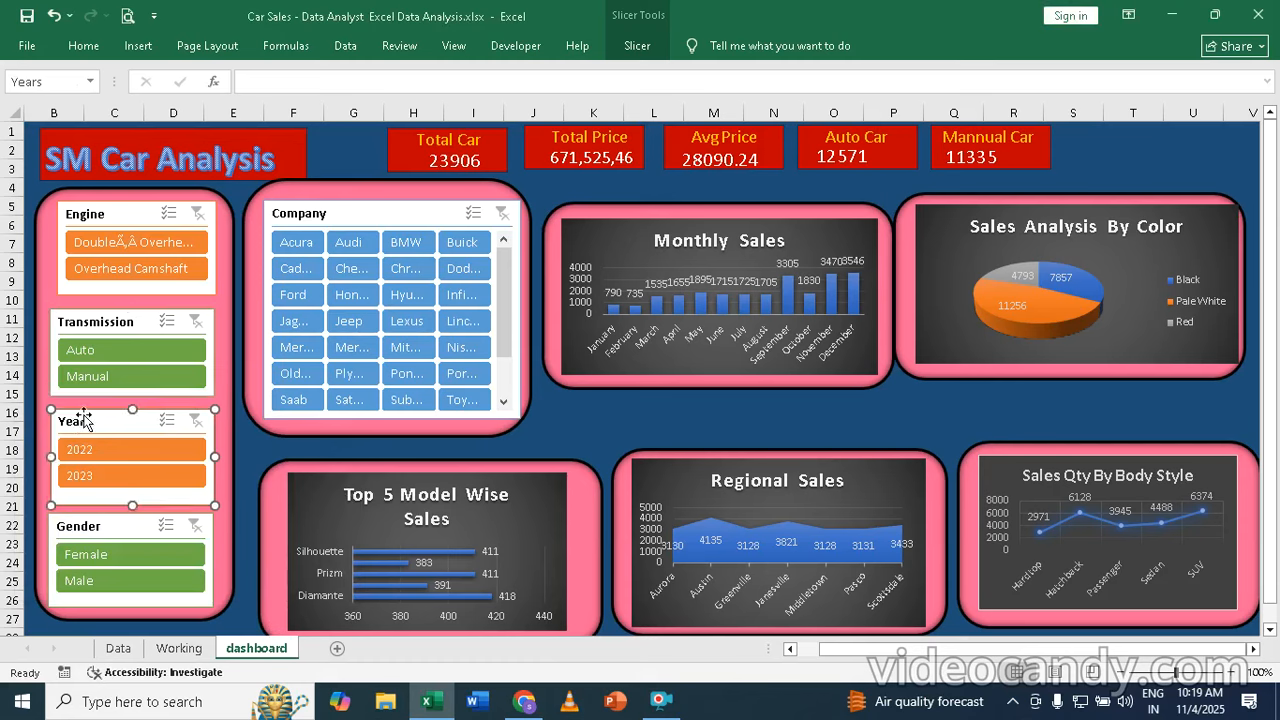
right_click(84, 420)
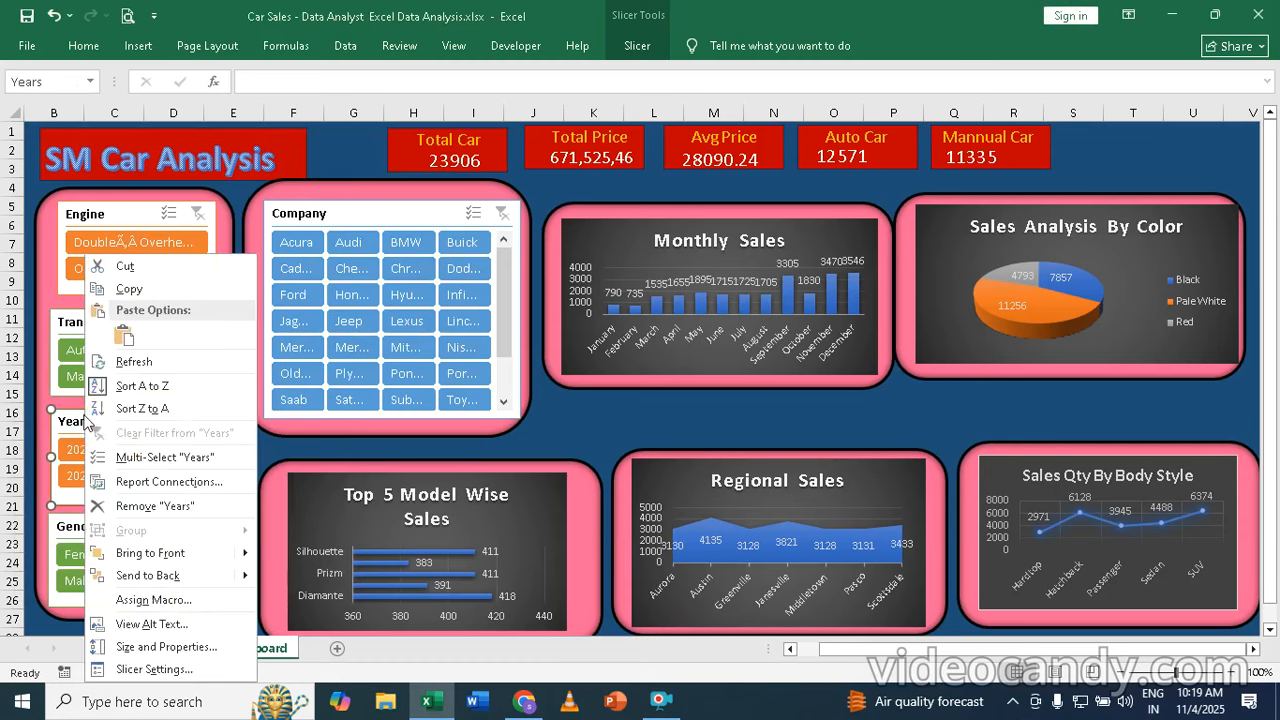
left_click(175, 480)
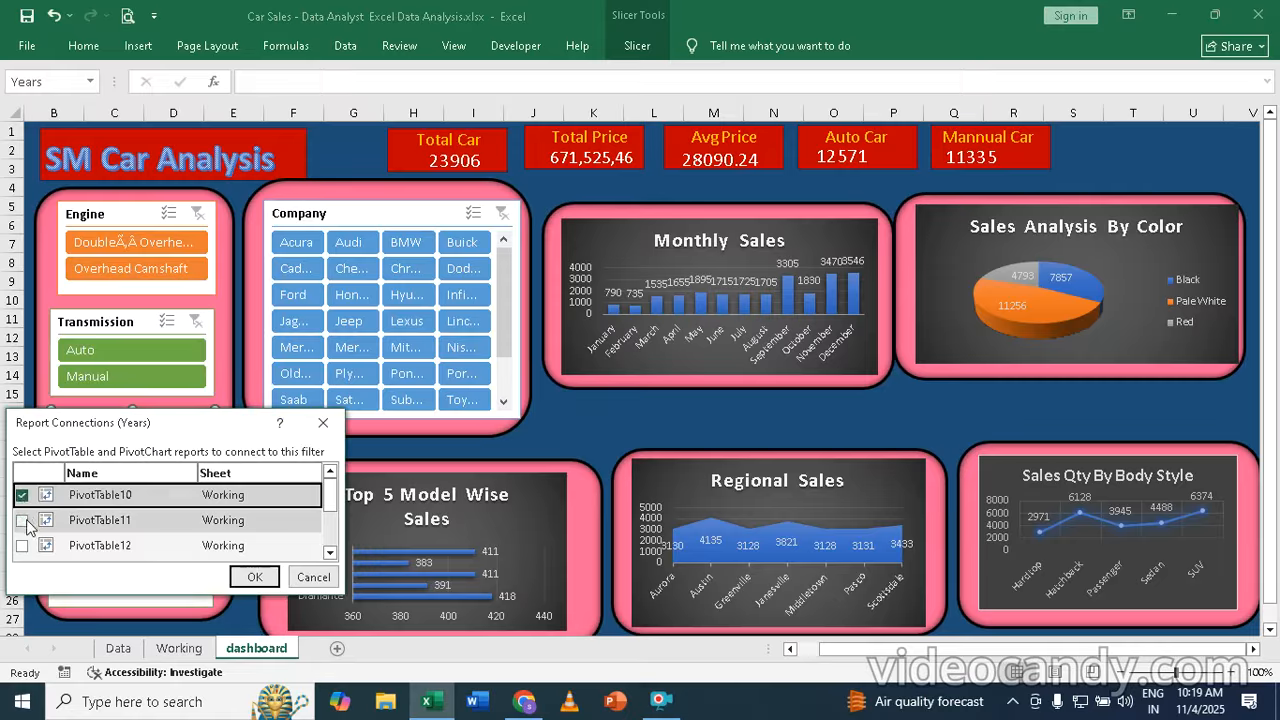
left_click(22, 520)
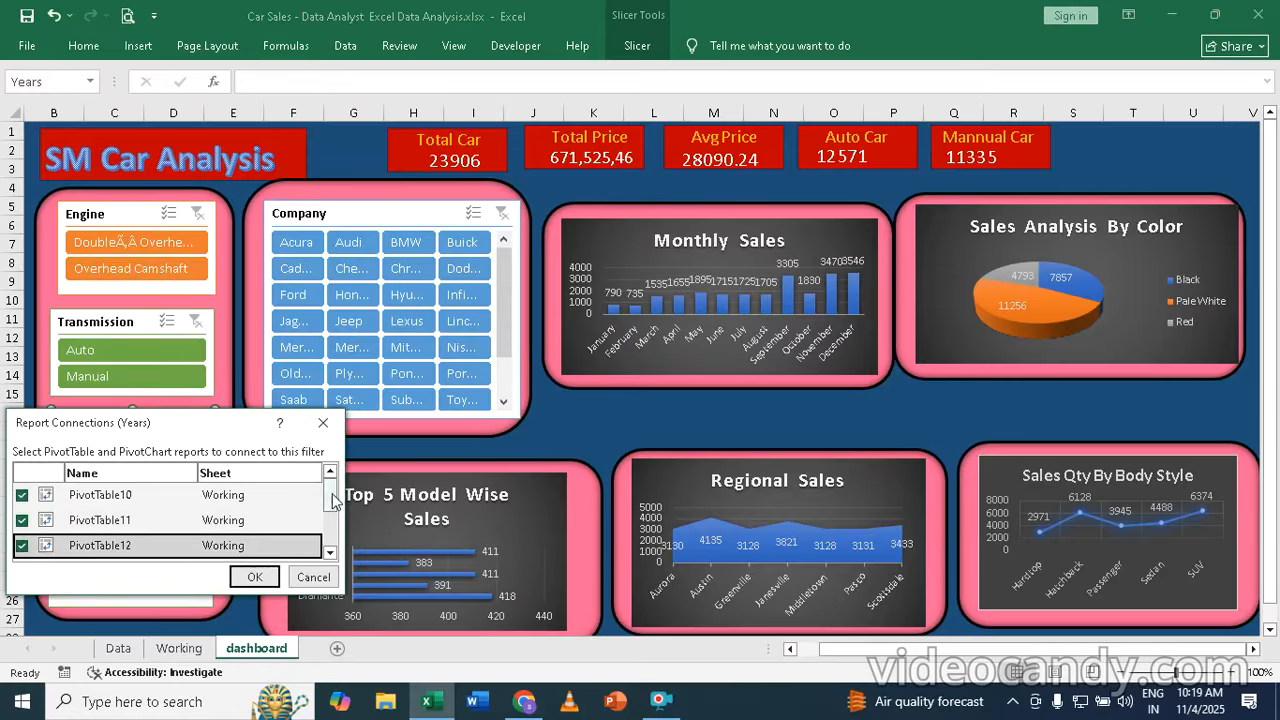
scroll(328, 500, "down", 1)
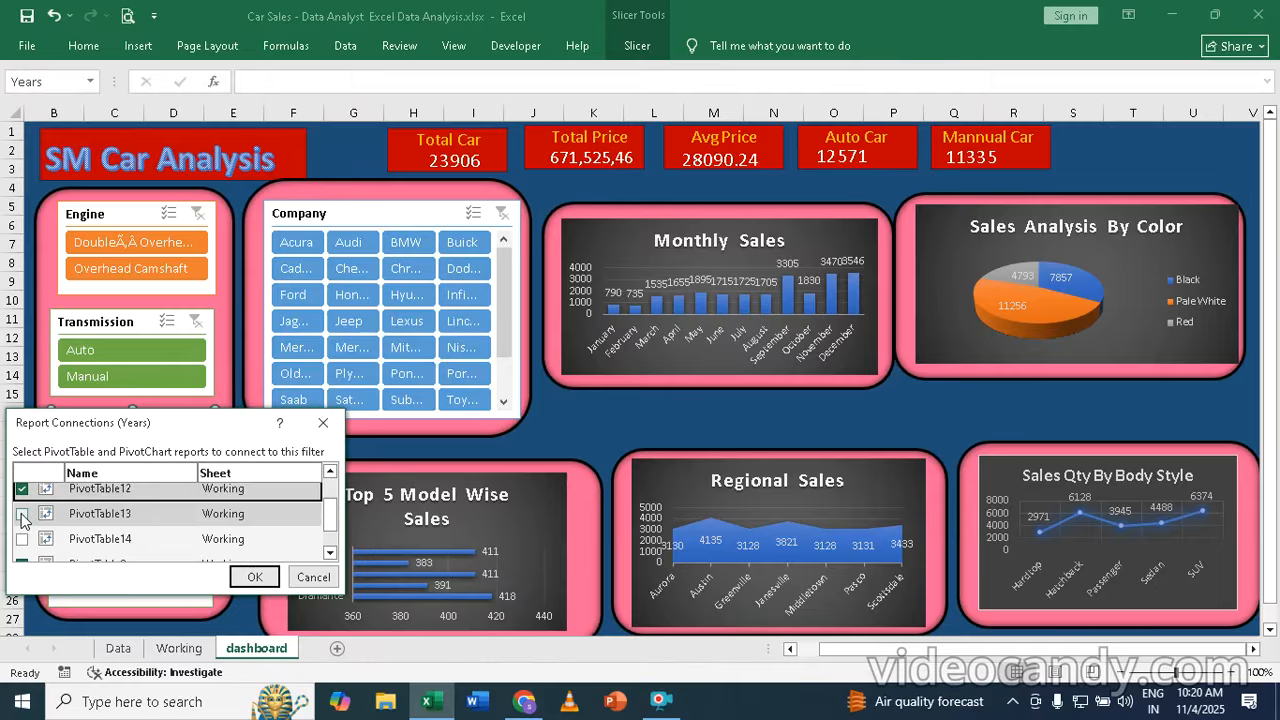
left_click(22, 514)
left_click(22, 539)
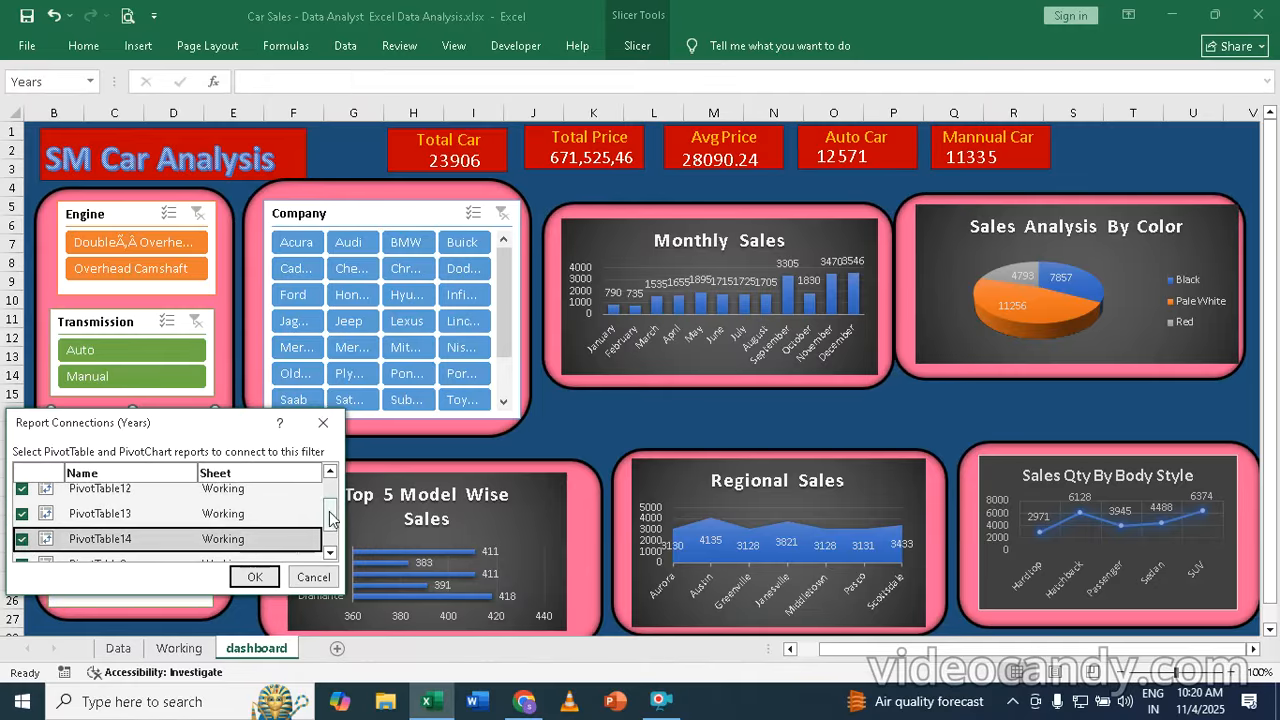
scroll(330, 515, "down", 1)
left_click(22, 554)
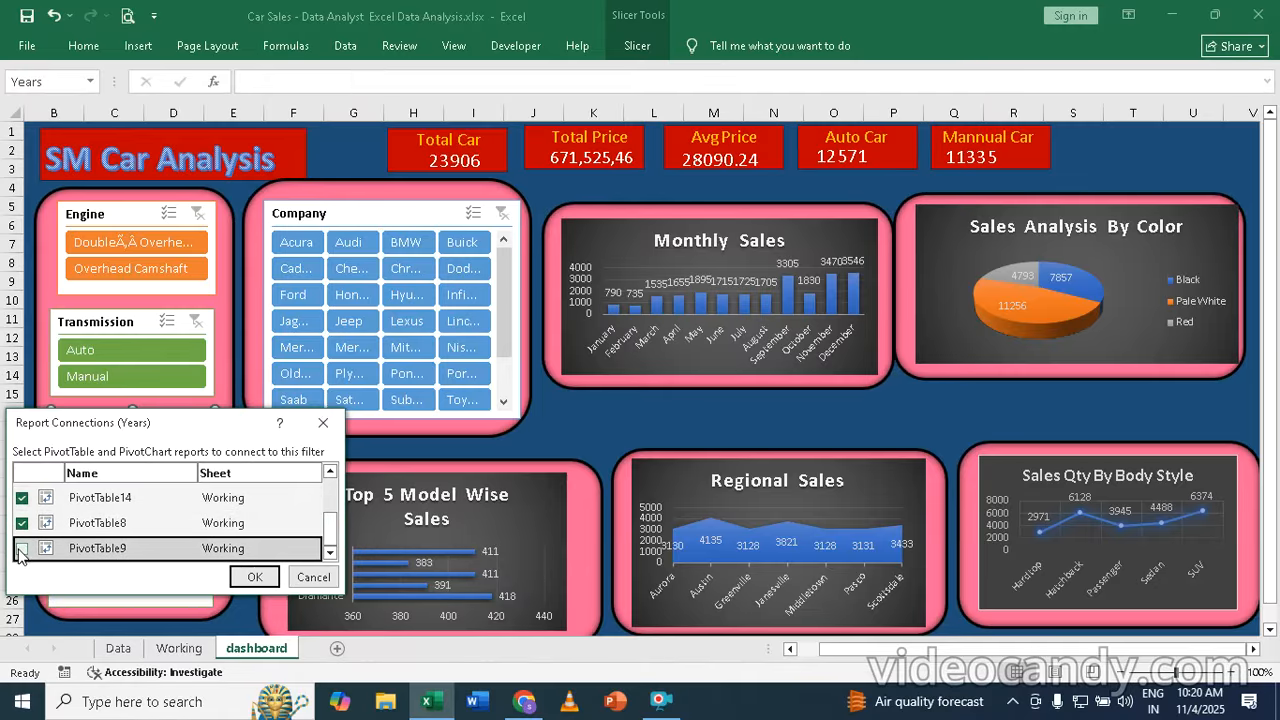
left_click(256, 577)
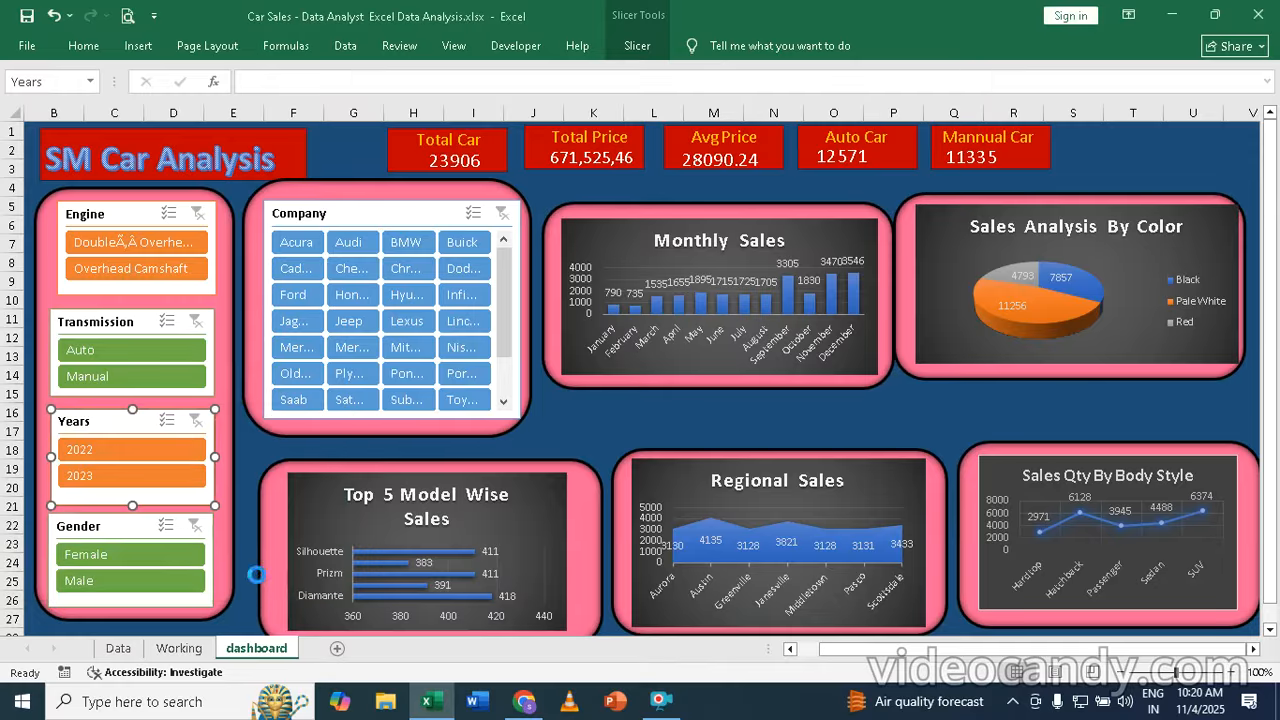
- Connect the Gender slicer to PivotTable9 through PivotTable14 on the Working sheet using Report Connections
left_click(82, 528)
right_click(82, 530)
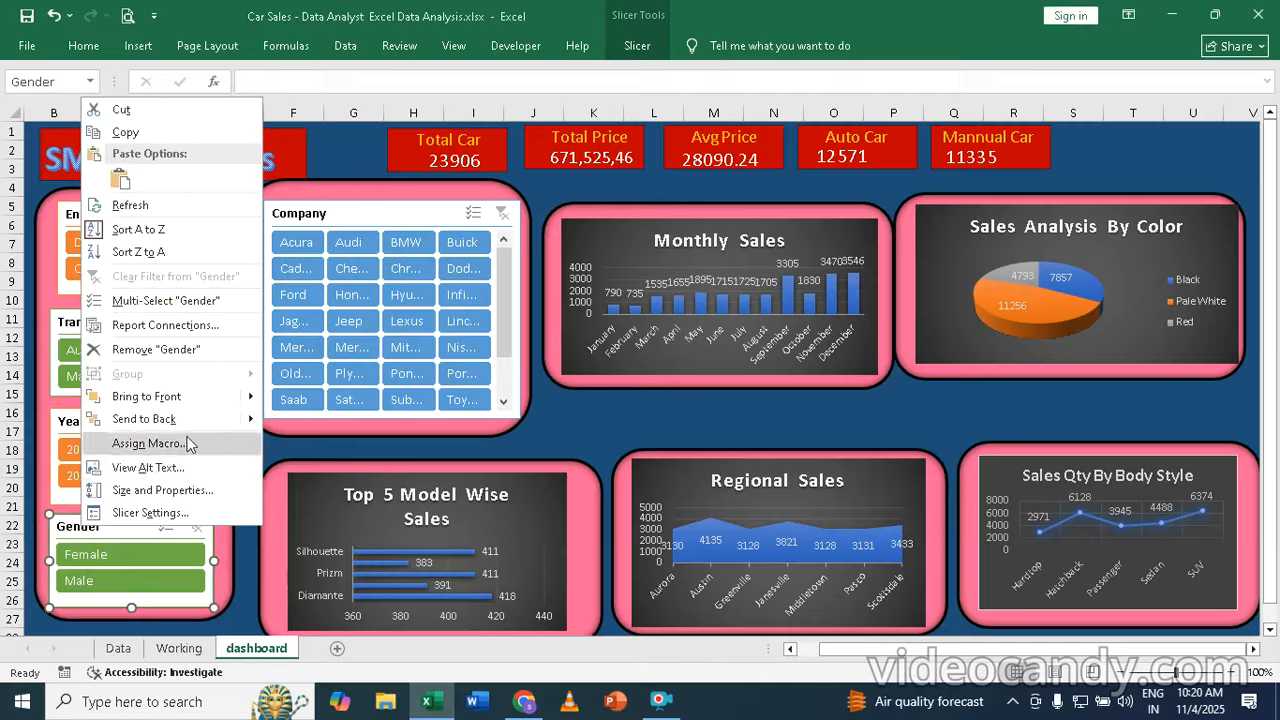
left_click(148, 327)
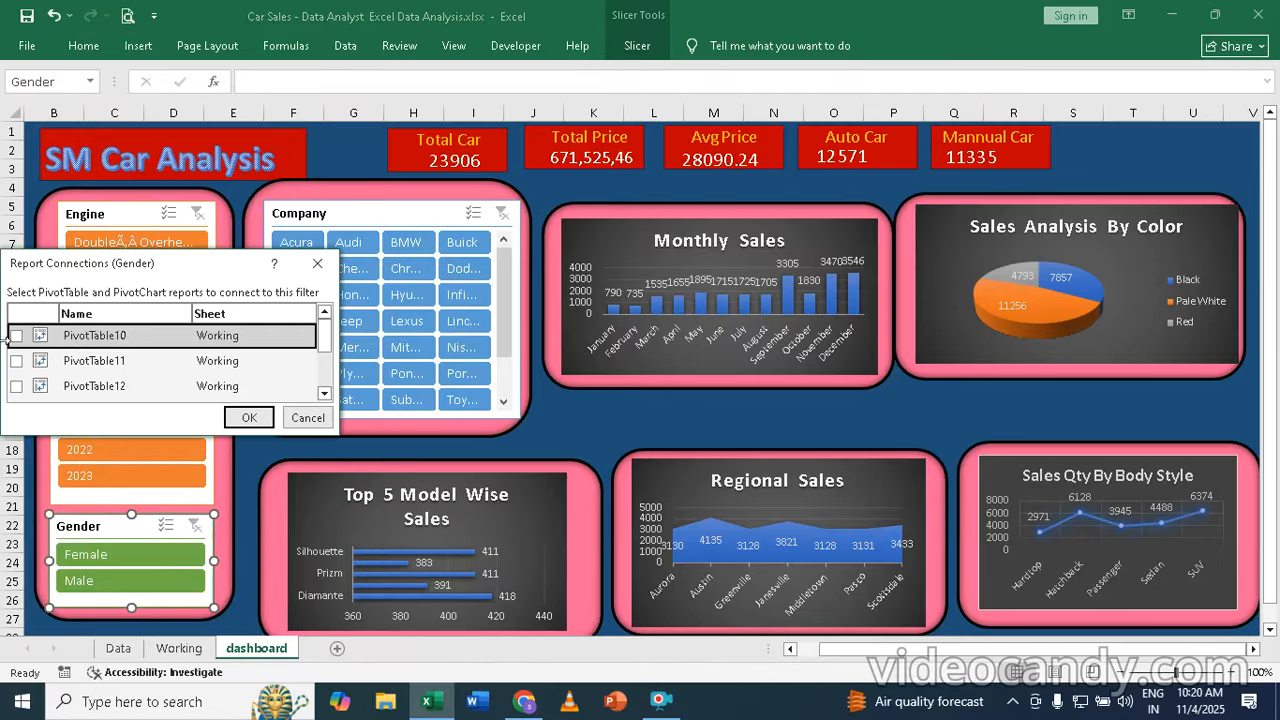
left_click(16, 336)
left_click(16, 361)
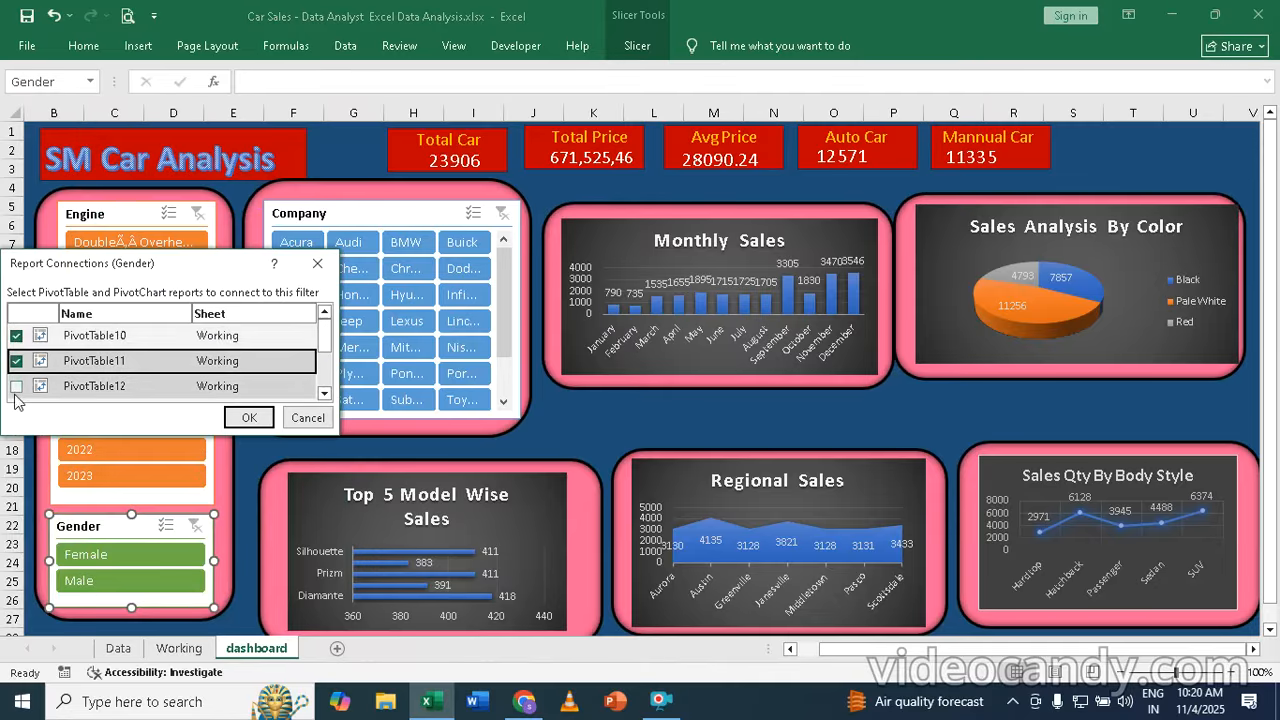
left_click(16, 386)
left_click_drag(323, 336, 323, 368)
left_click(16, 327)
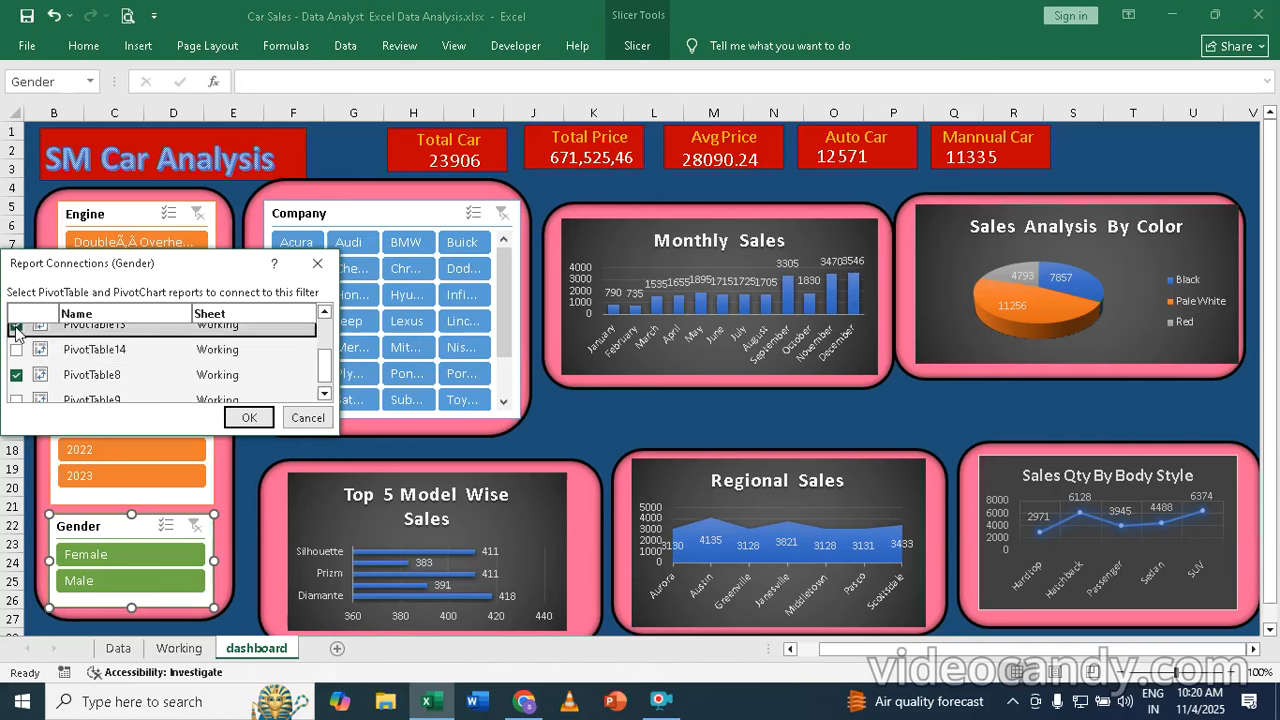
left_click(16, 349)
left_click(16, 399)
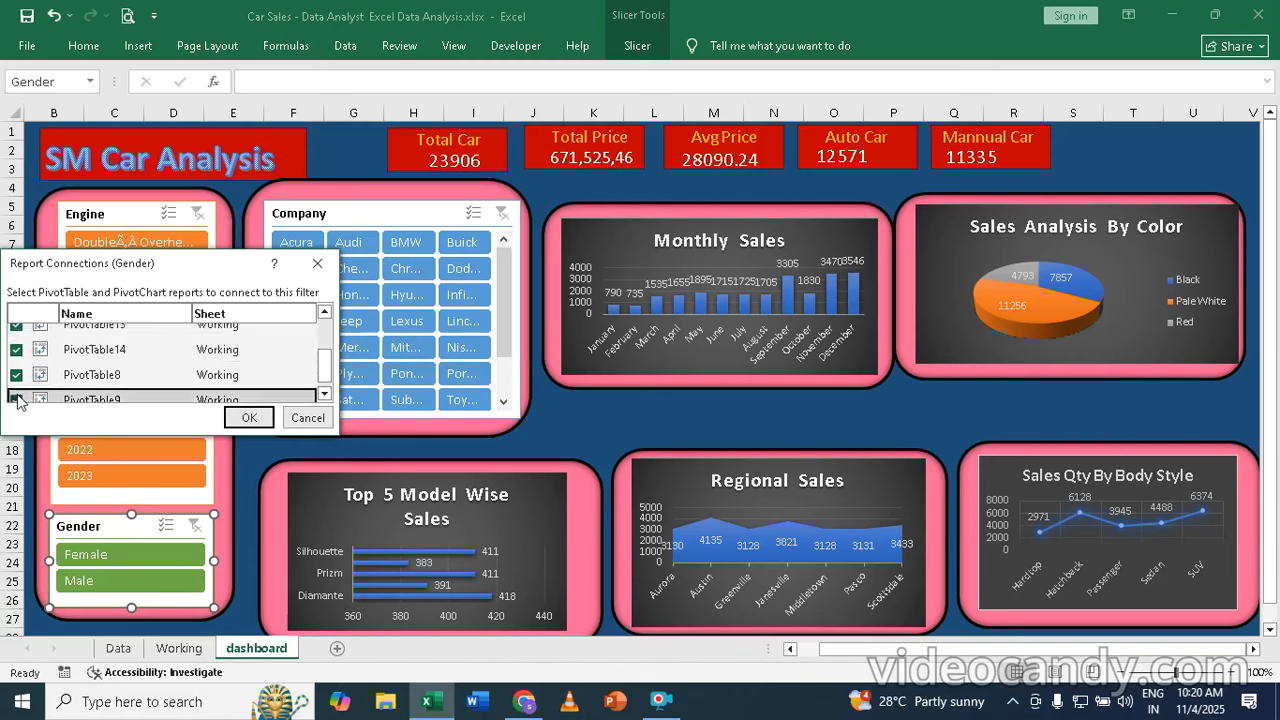
left_click(324, 390)
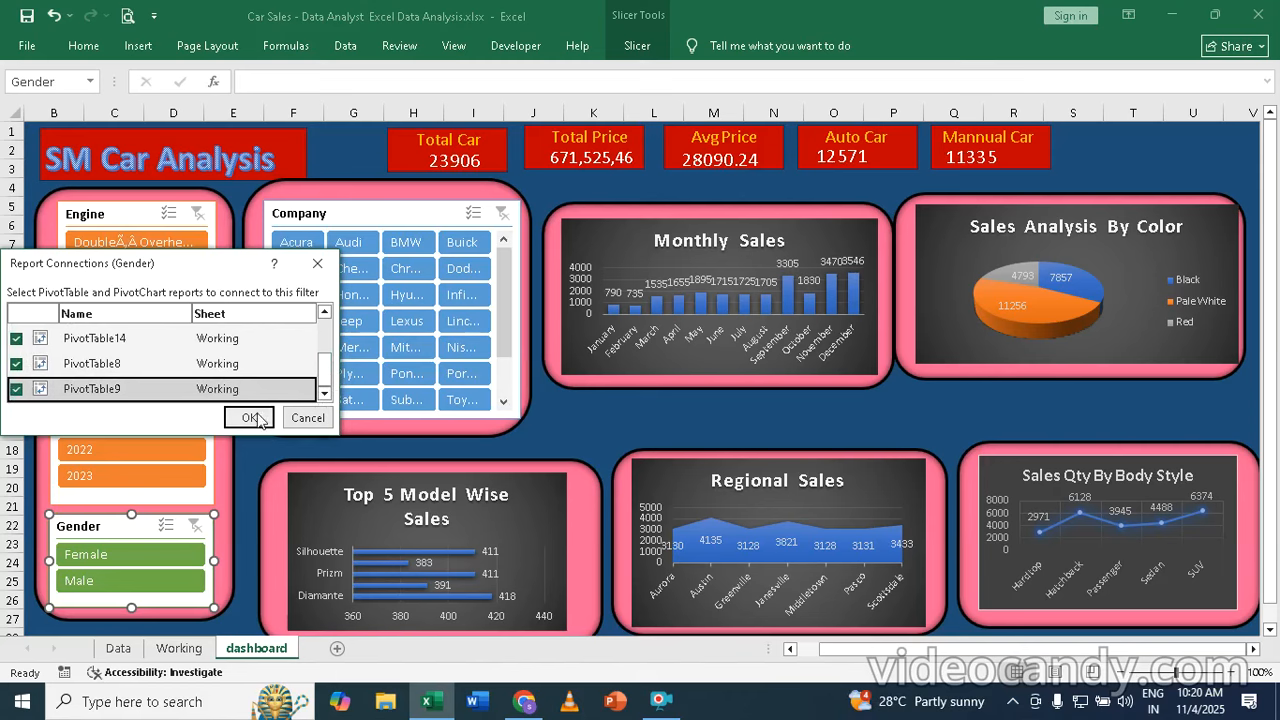
left_click(257, 415)
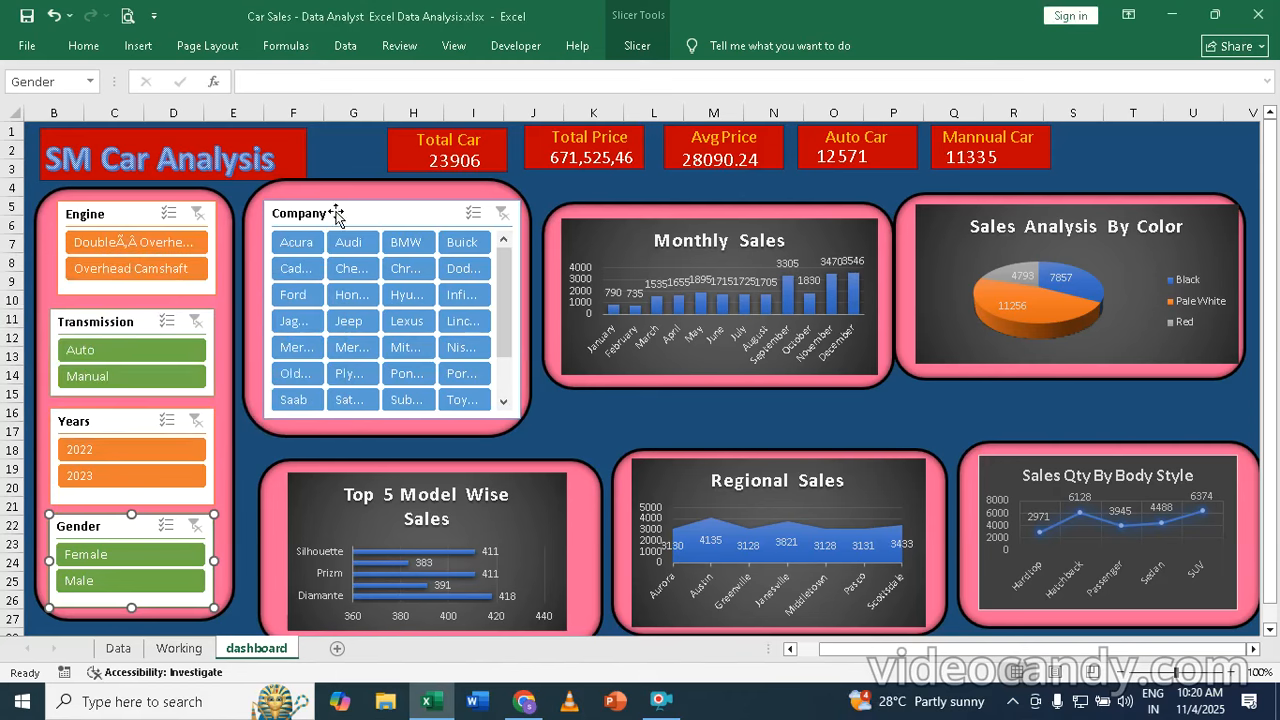
- Connect the Company slicer to PivotTable9 through PivotTable14 on the Working sheet using Report Connections
left_click(336, 212)
right_click(336, 215)
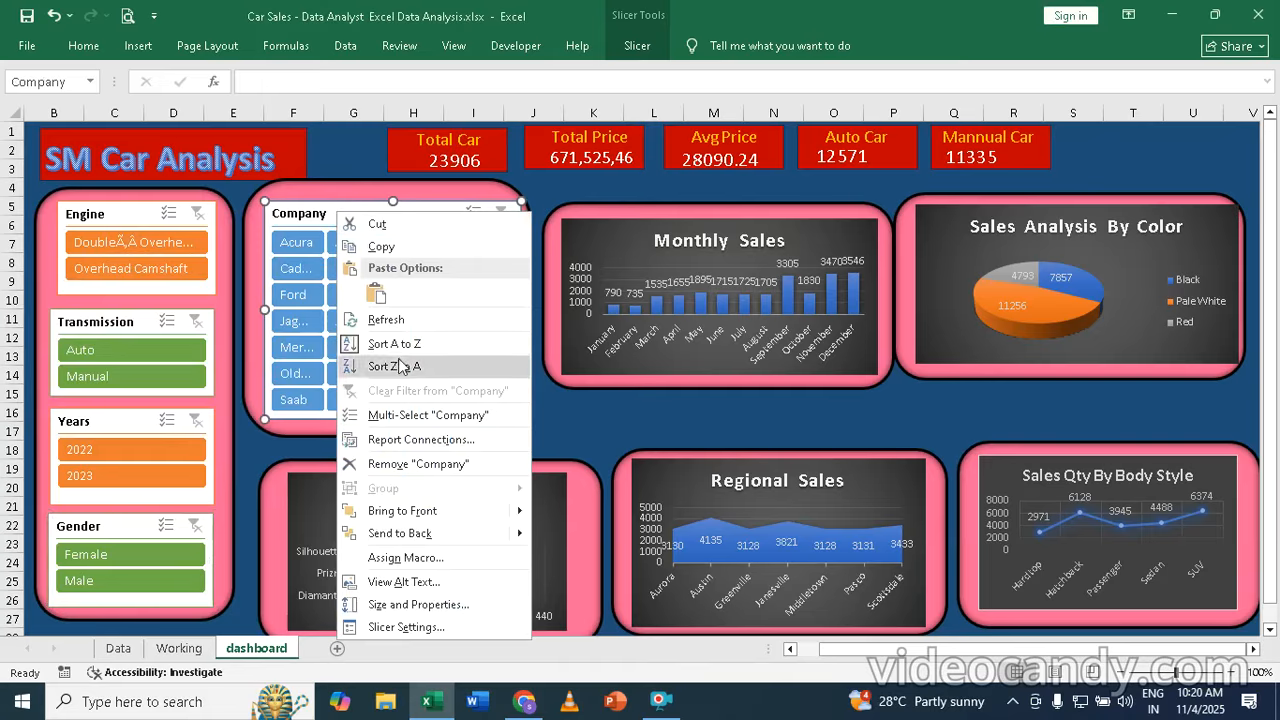
left_click(432, 440)
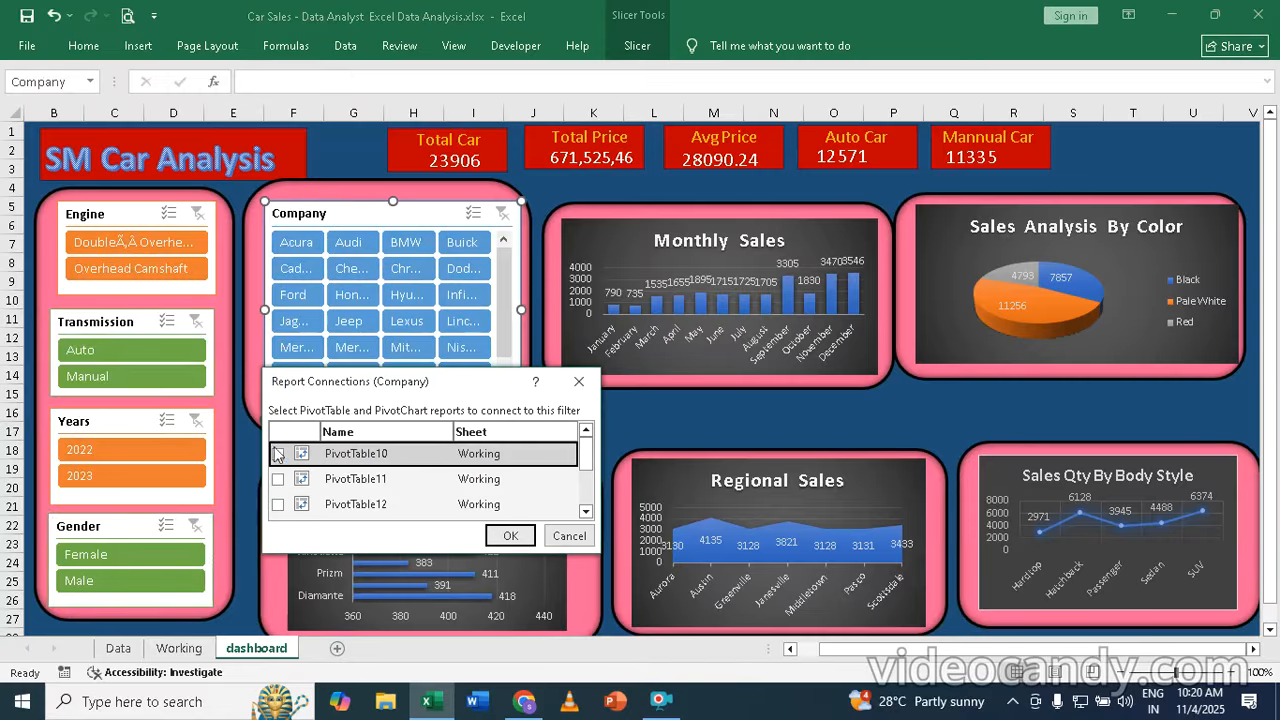
left_click(277, 479)
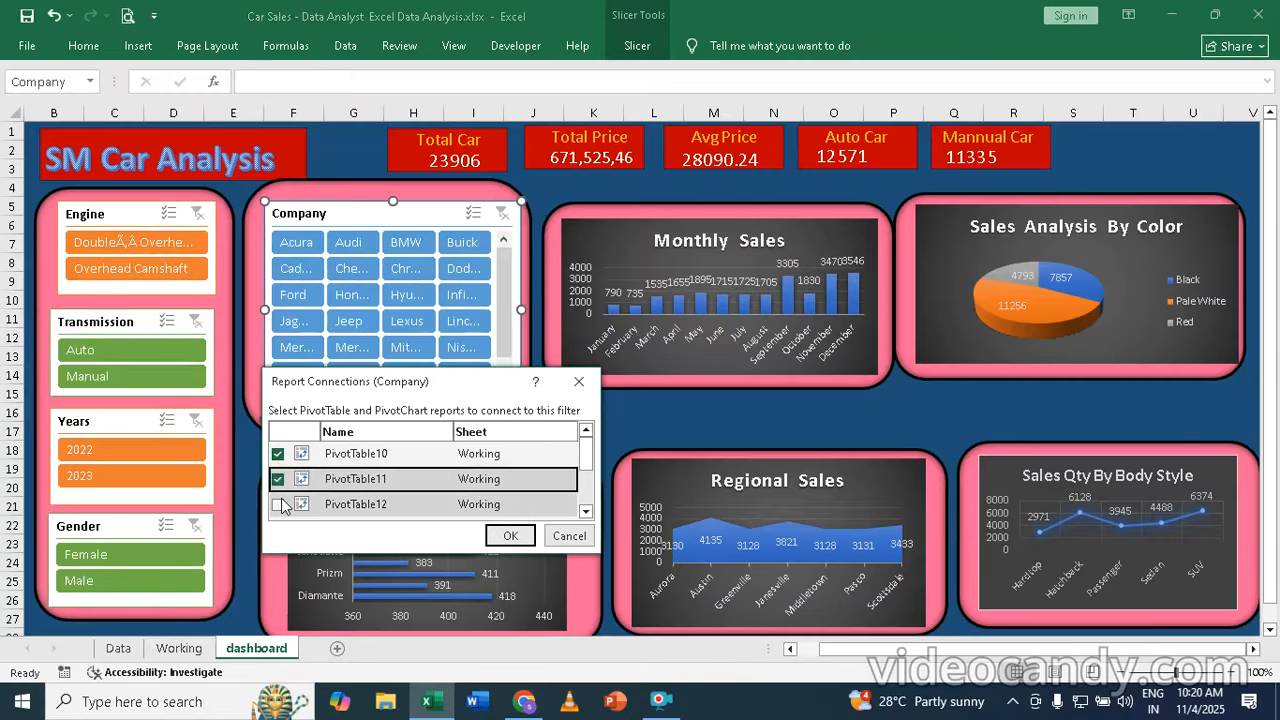
left_click(278, 505)
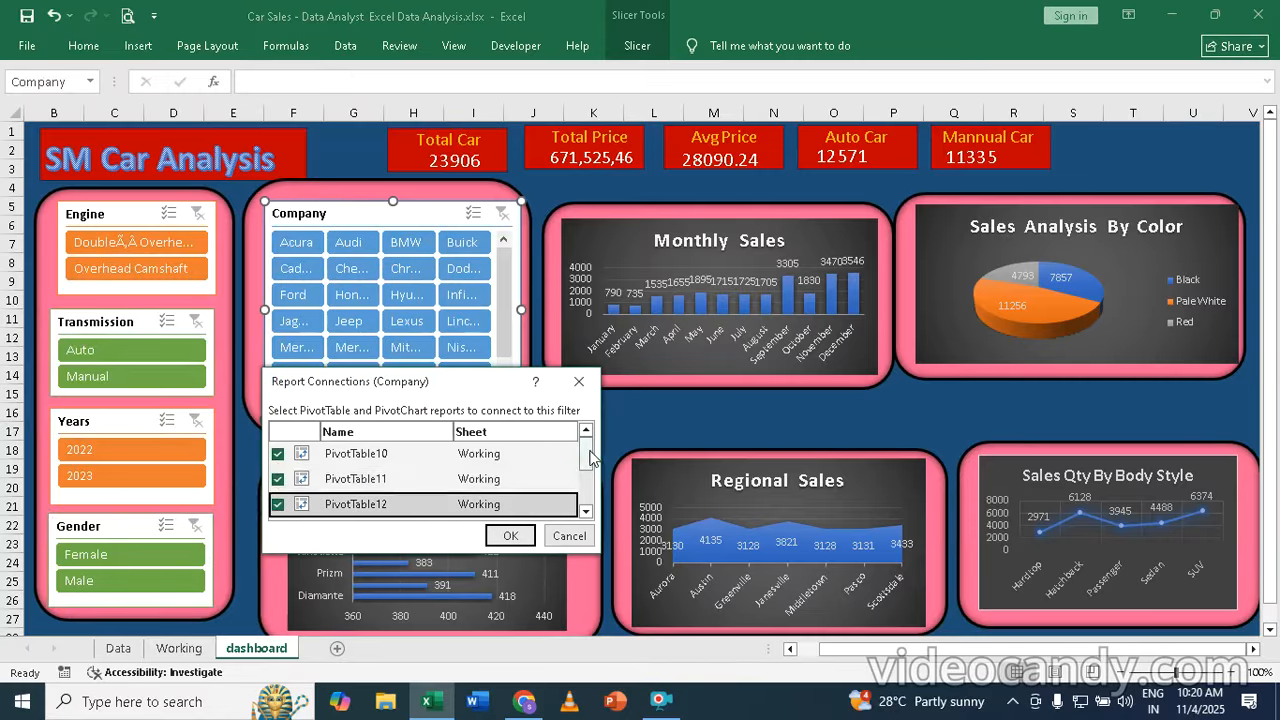
left_click_drag(588, 454, 588, 471)
left_click(278, 485)
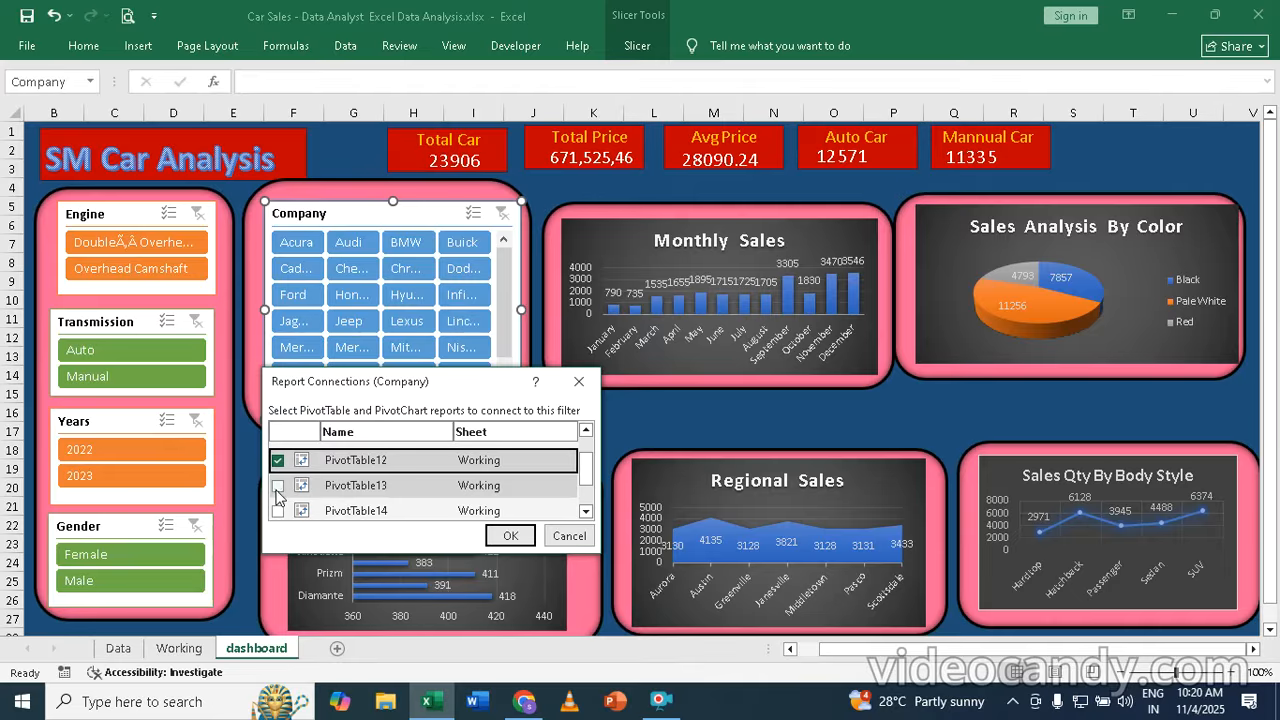
left_click(278, 510)
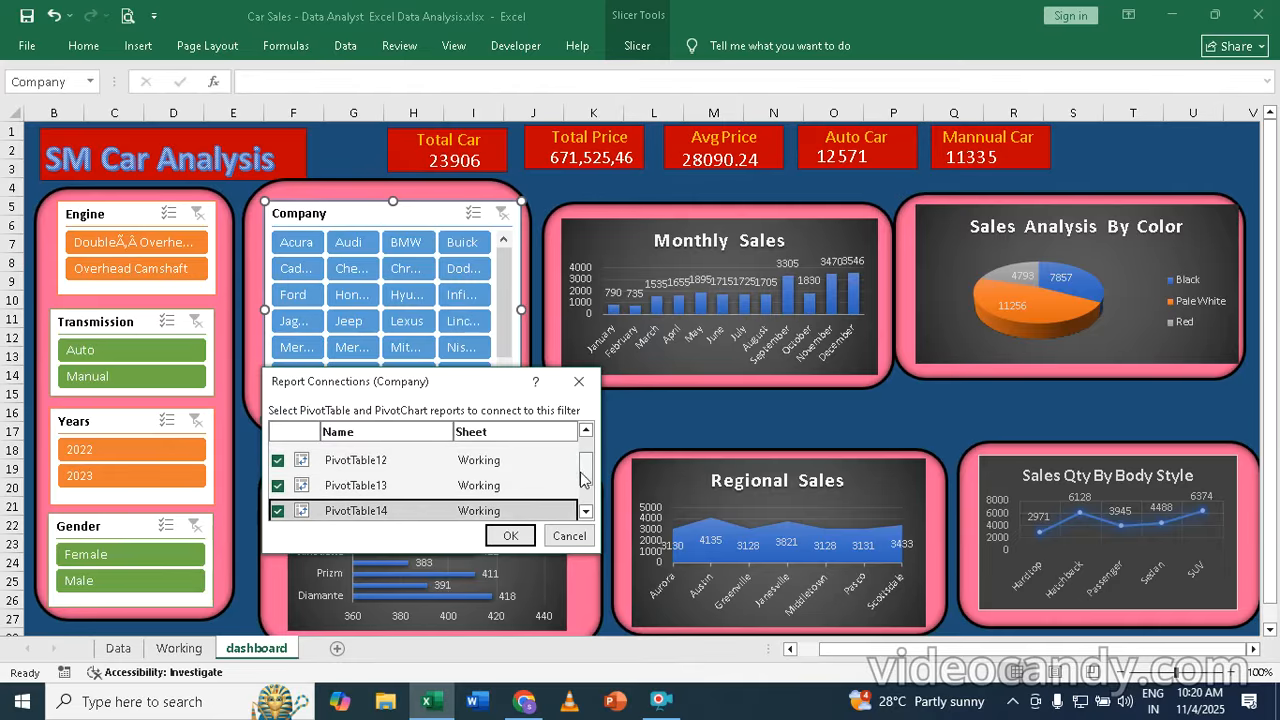
left_click_drag(585, 473, 585, 498)
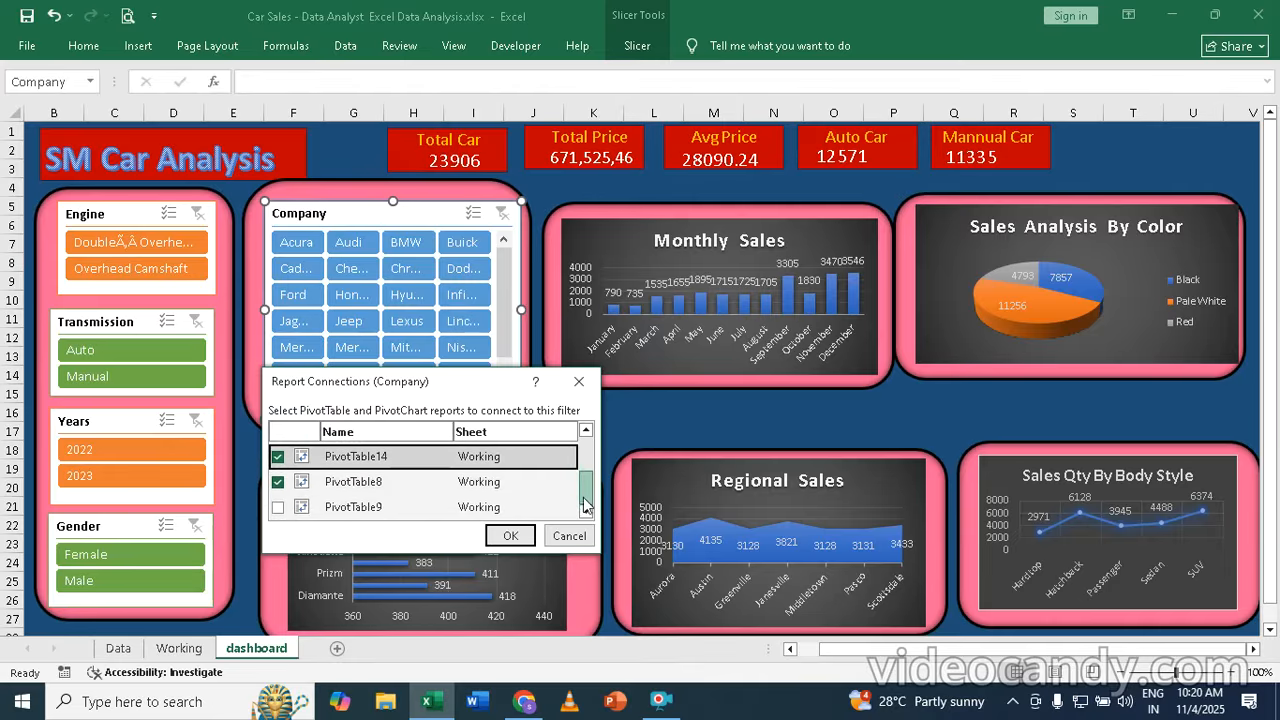
left_click(278, 508)
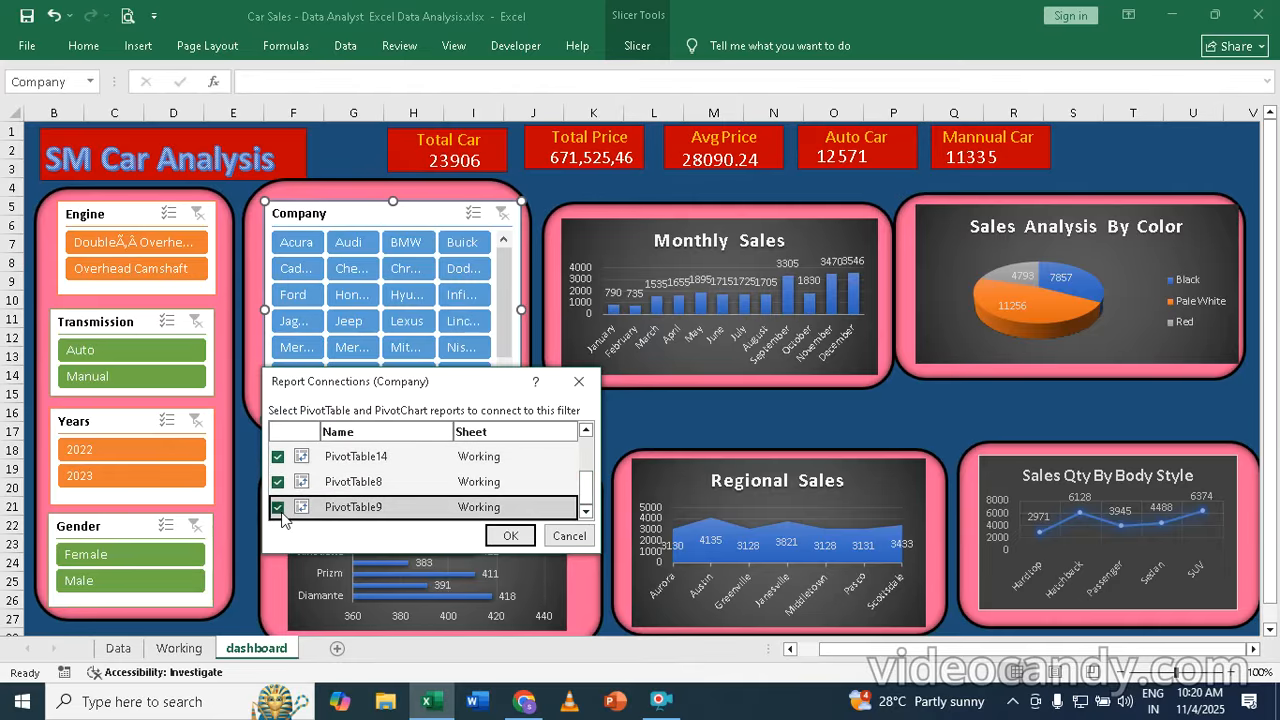
left_click(510, 537)
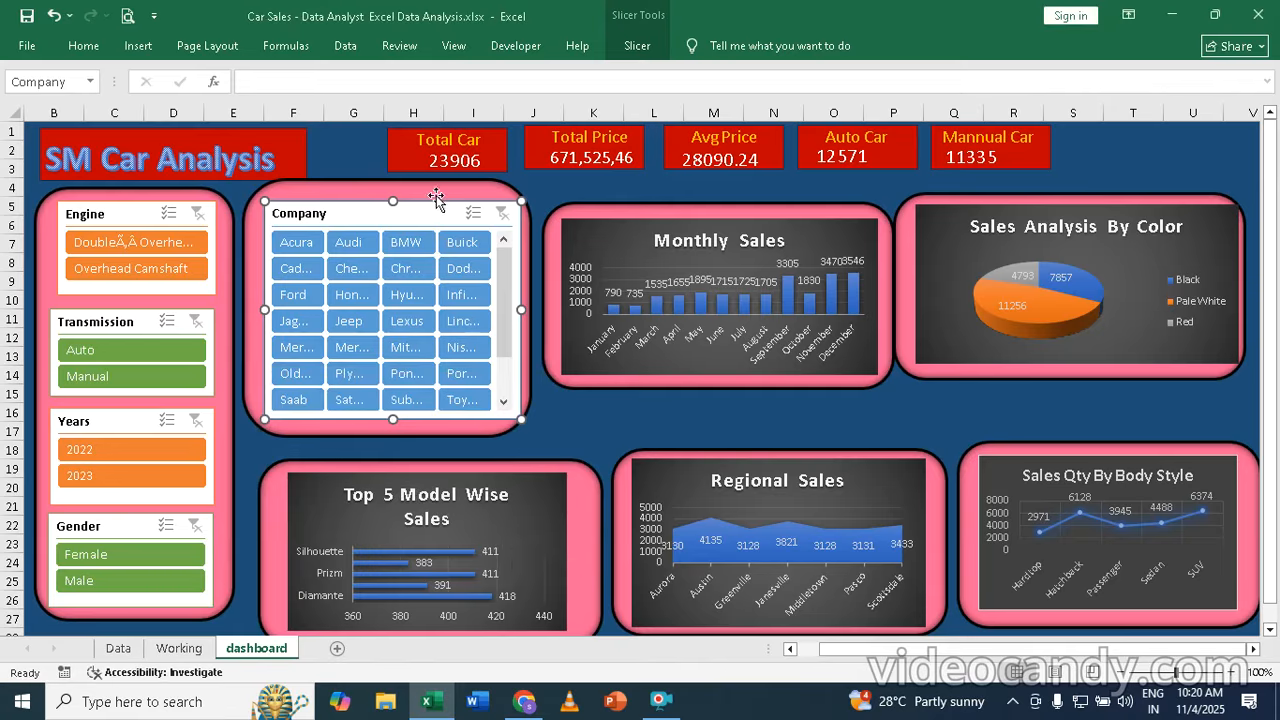
left_click(750, 411)
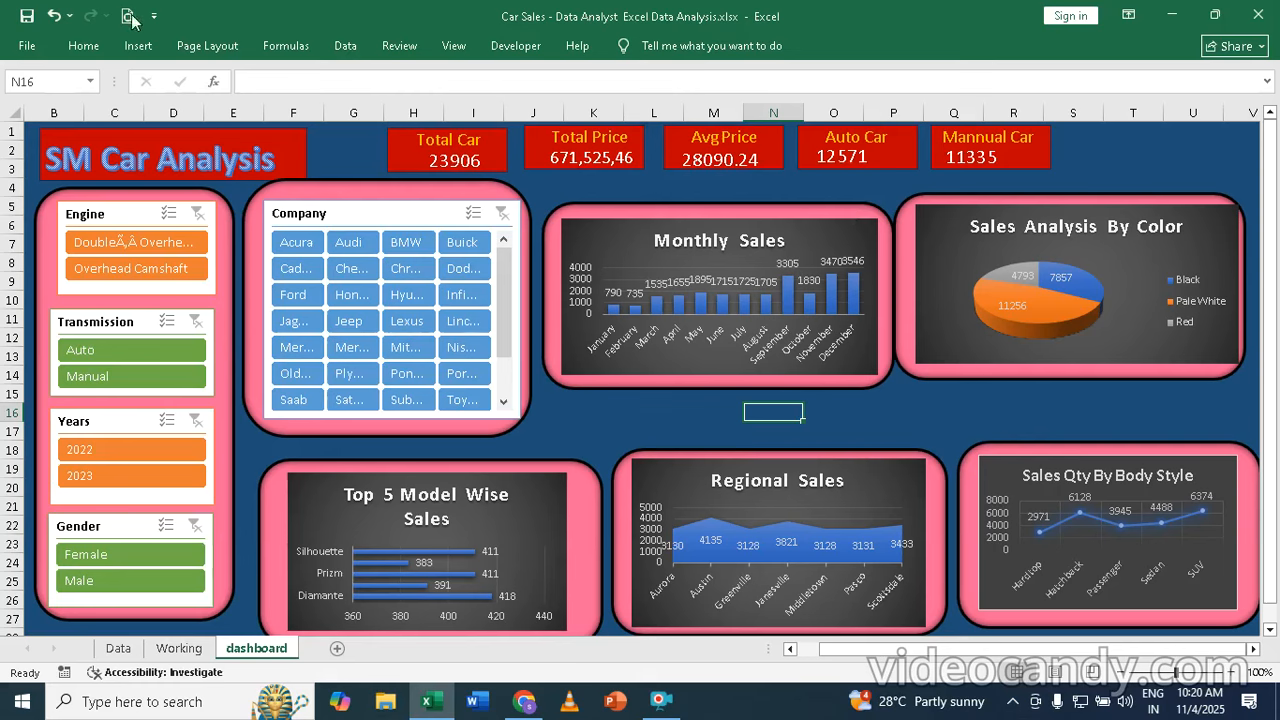
- Apply the Yellow theme color set to the workbook and collapse the ribbon
left_click(231, 53)
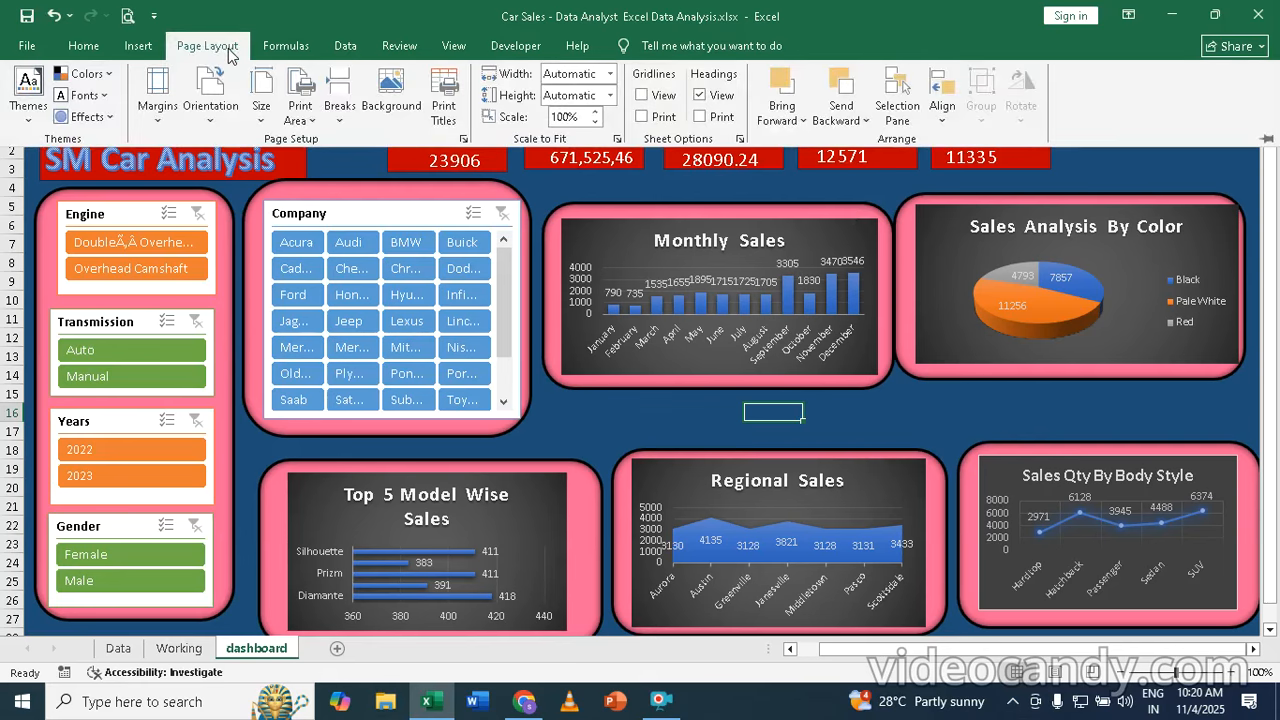
left_click(86, 73)
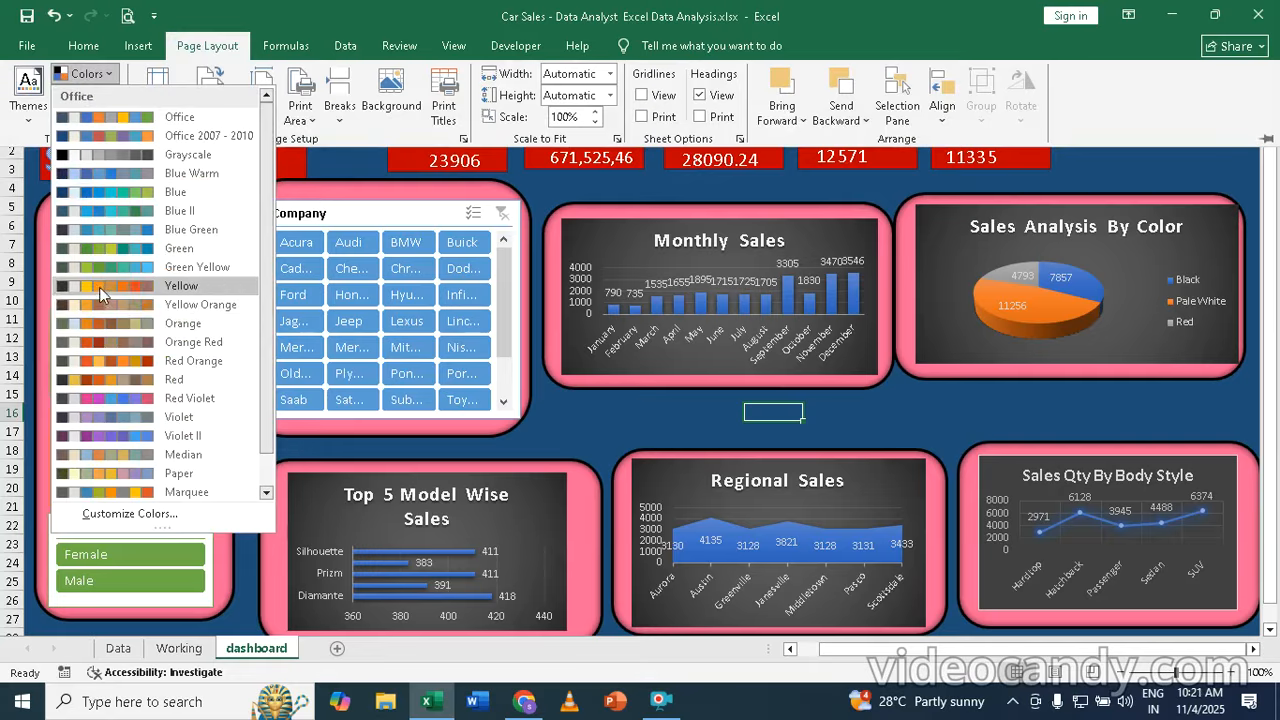
left_click(99, 286)
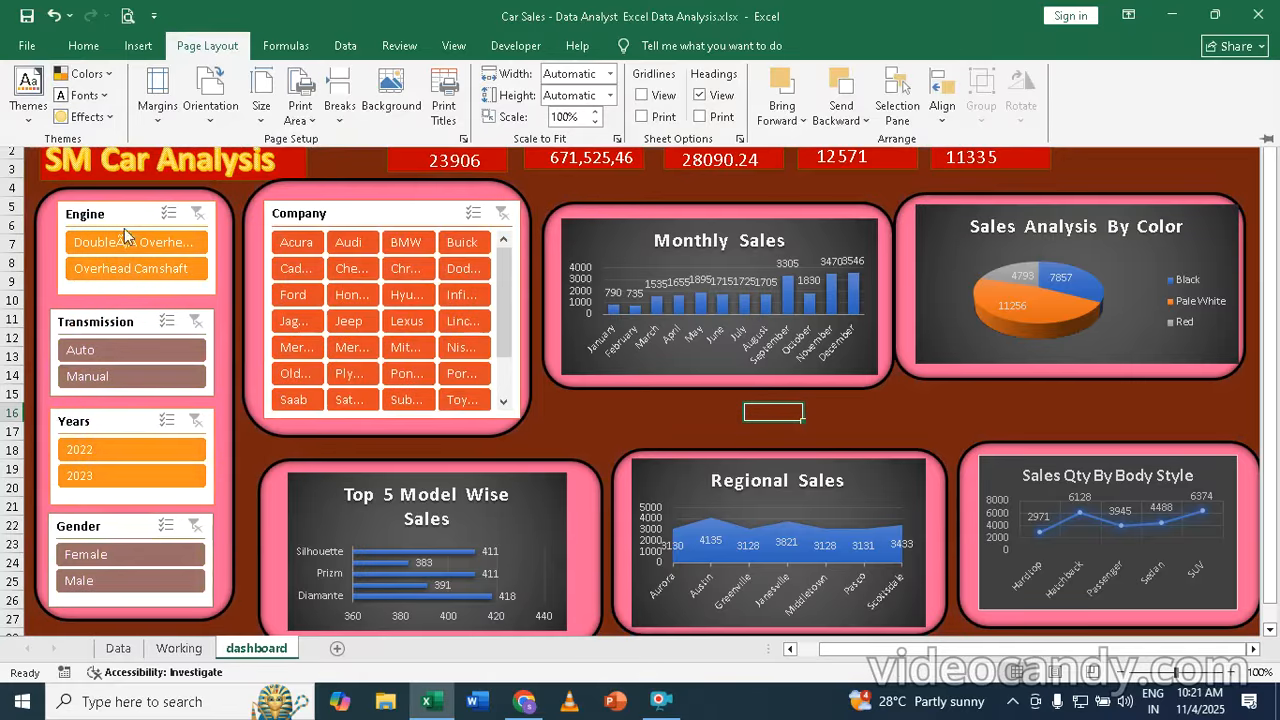
key("ctrl+F1")
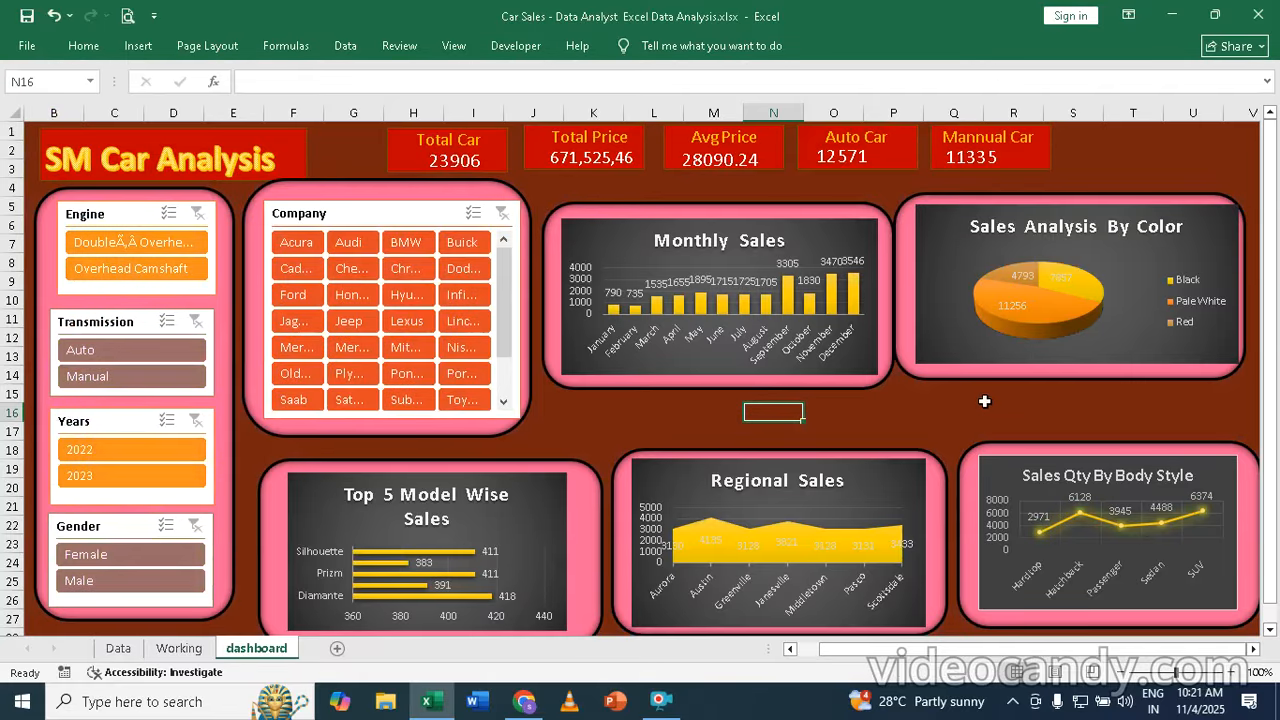
left_click(992, 413)
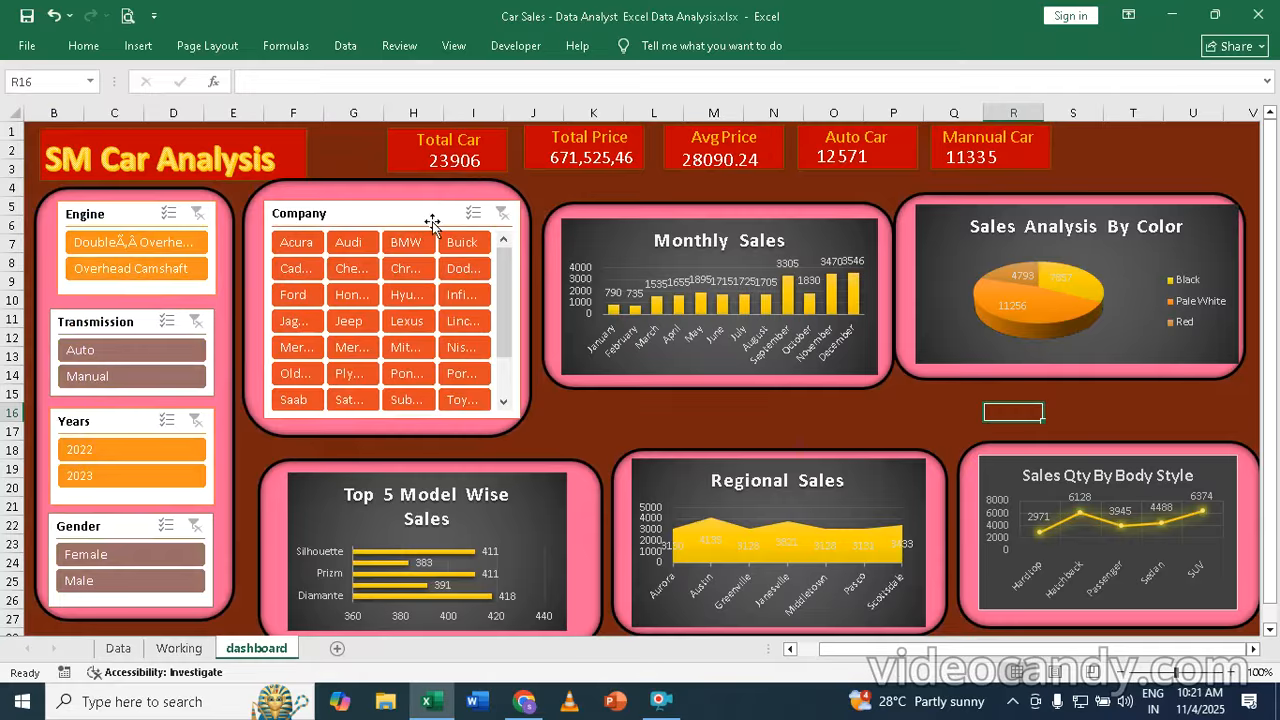
- Nudge the Company slicer slightly up and to the left inside its pink frame
left_click_drag(432, 222, 426, 209)
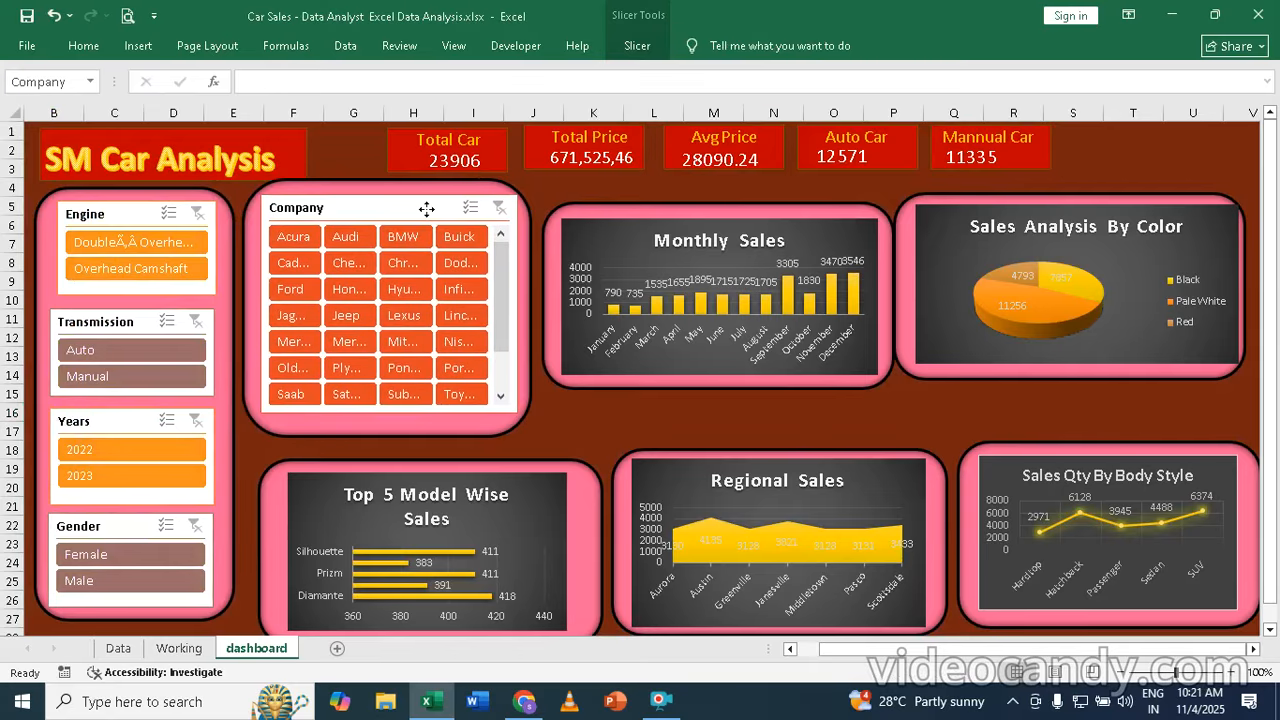
left_click(703, 430)
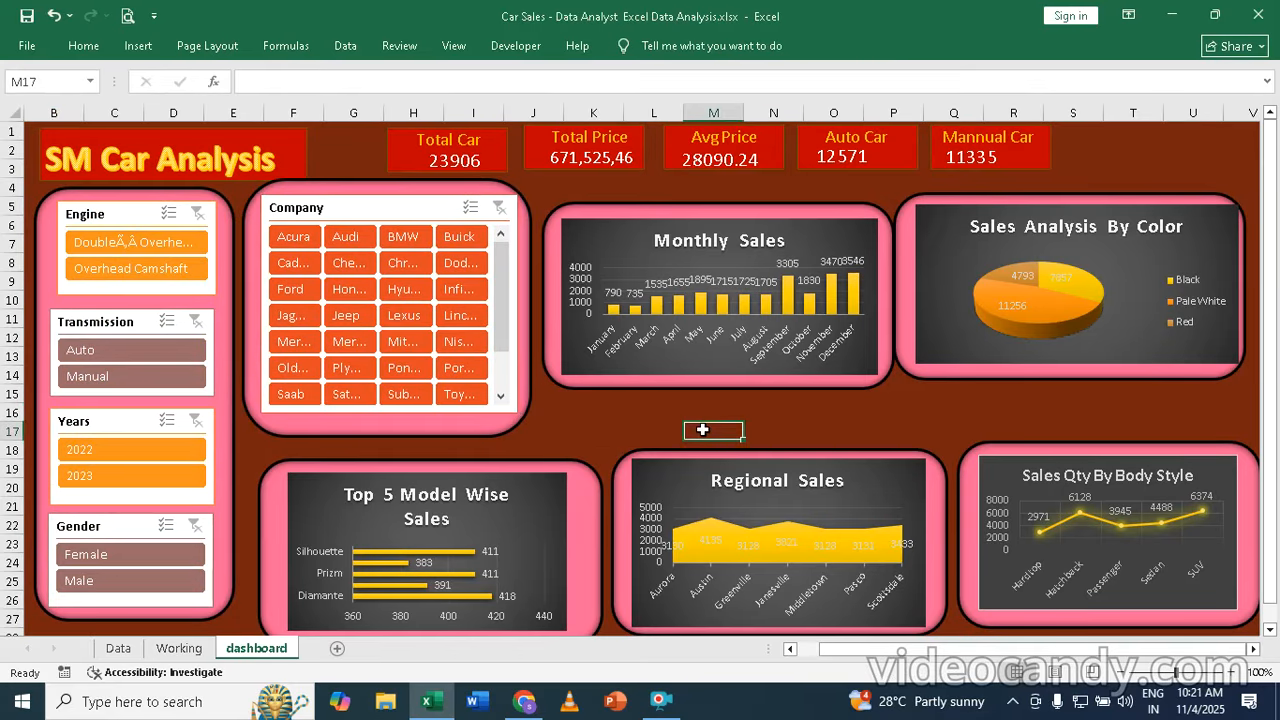
- Test the Engine and Transmission slicers by filtering to the double overhead engine, Auto and Manual in turn, clearing each filter
left_click(90, 247)
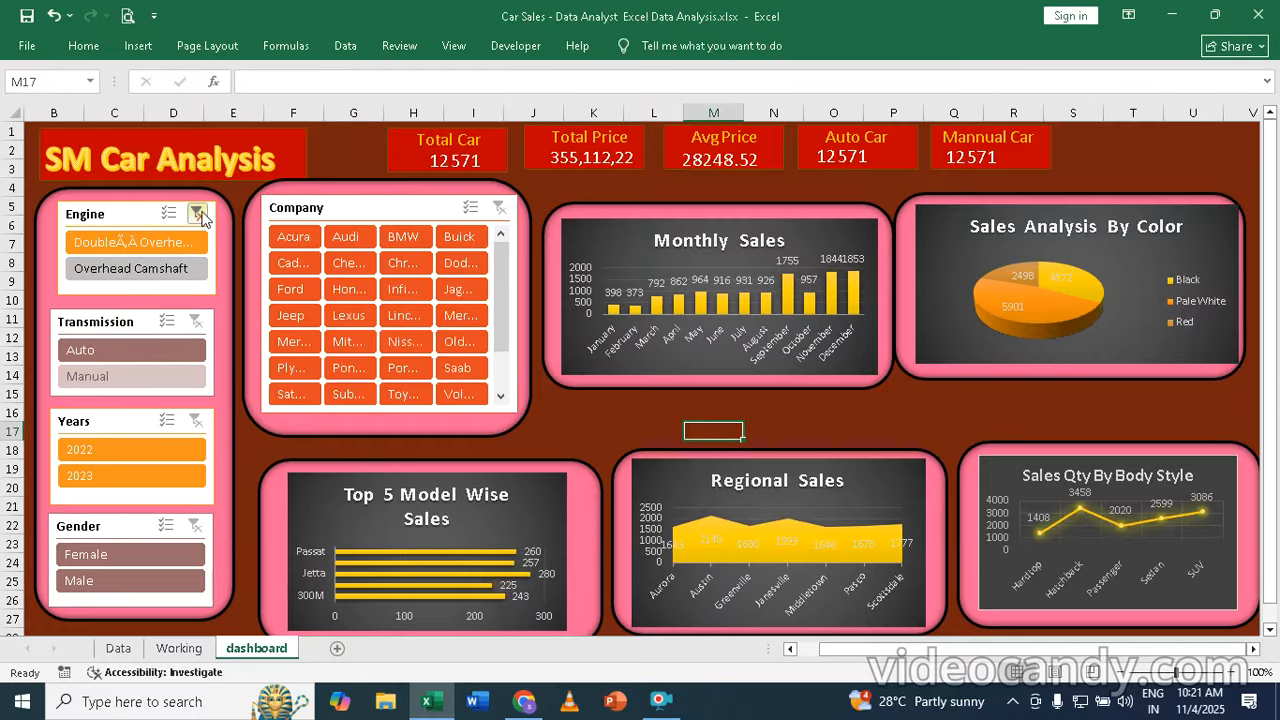
left_click(198, 214)
left_click(76, 356)
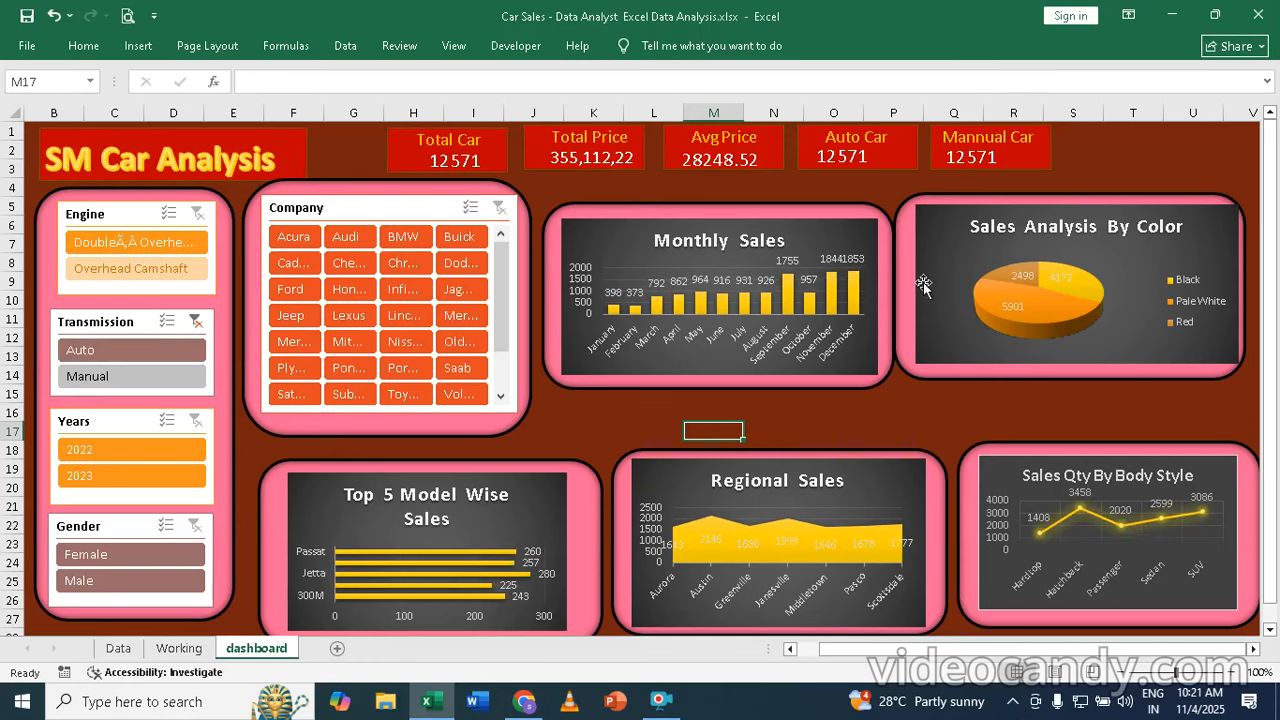
left_click(196, 321)
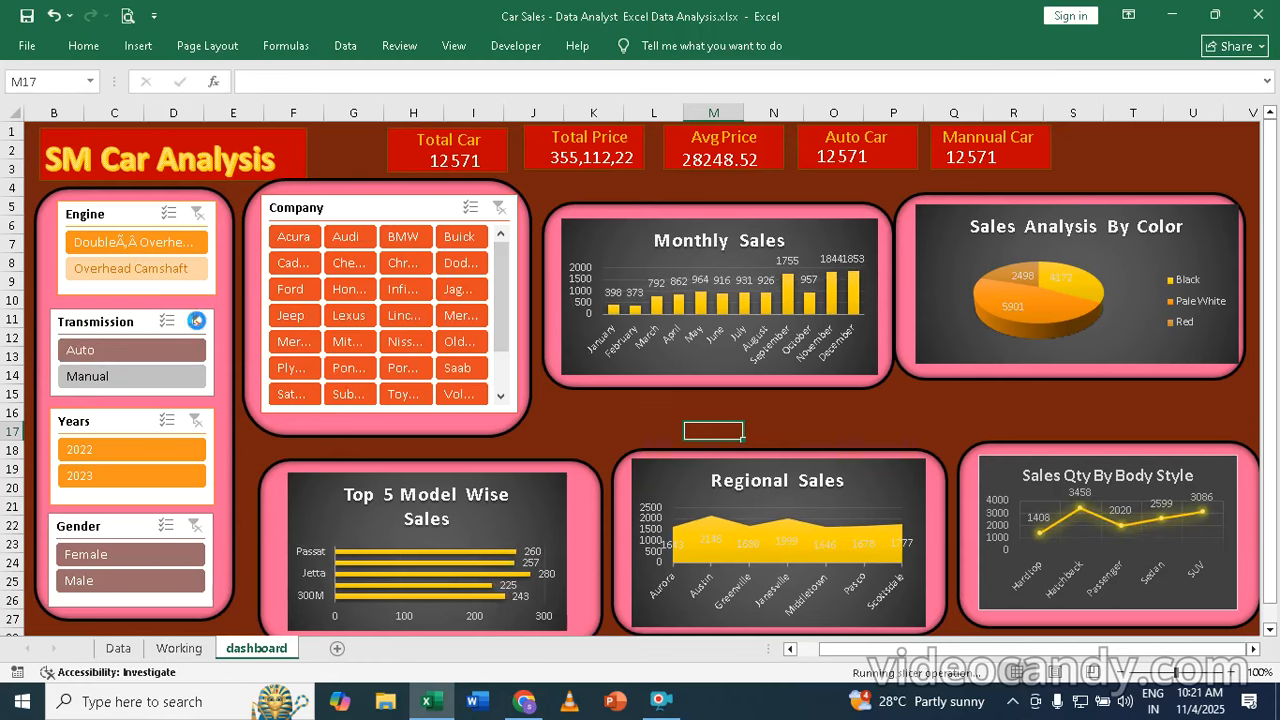
left_click(97, 377)
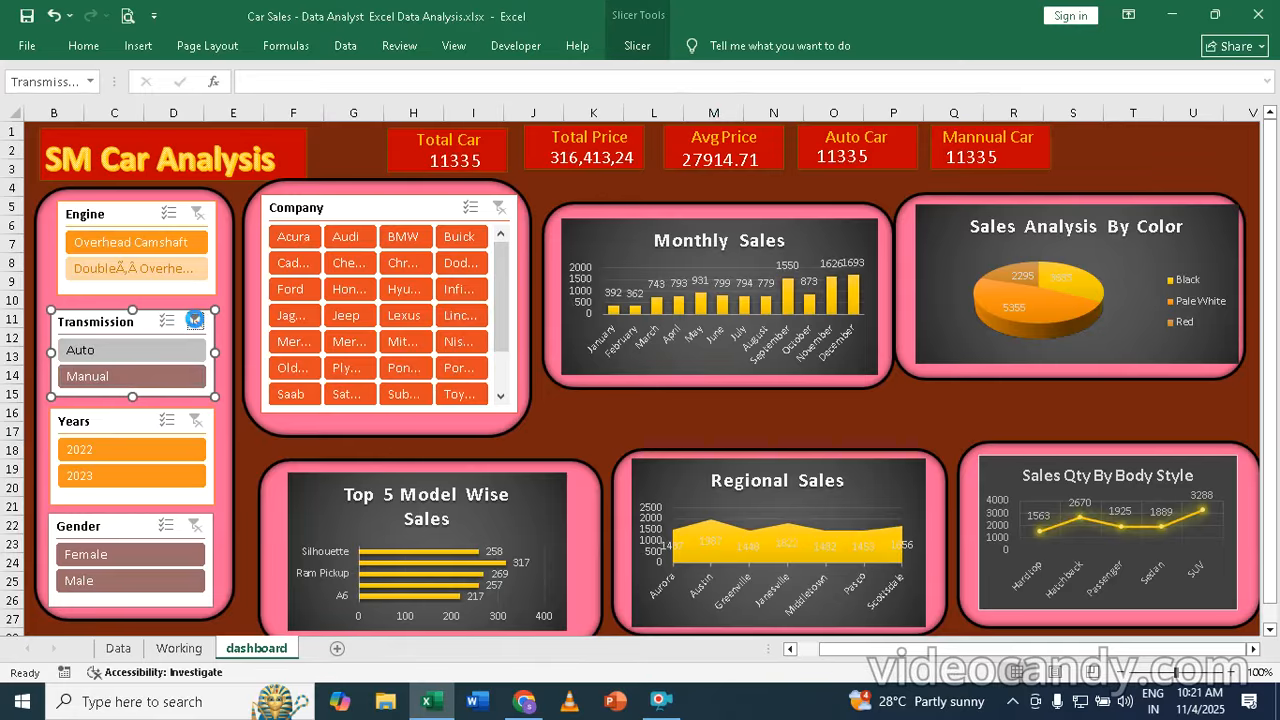
left_click(195, 320)
- Test the Years slicer by filtering the dashboard to 2022 and to 2023, clearing the filter after each
left_click(85, 451)
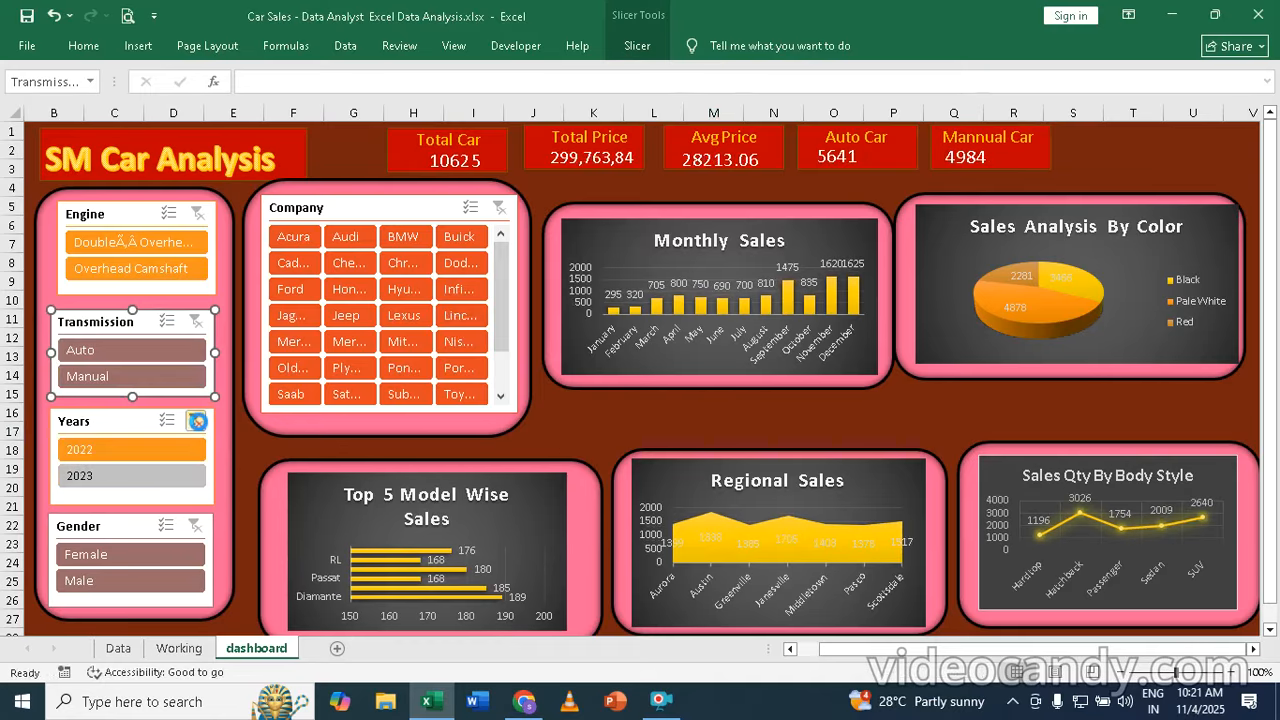
left_click(197, 421)
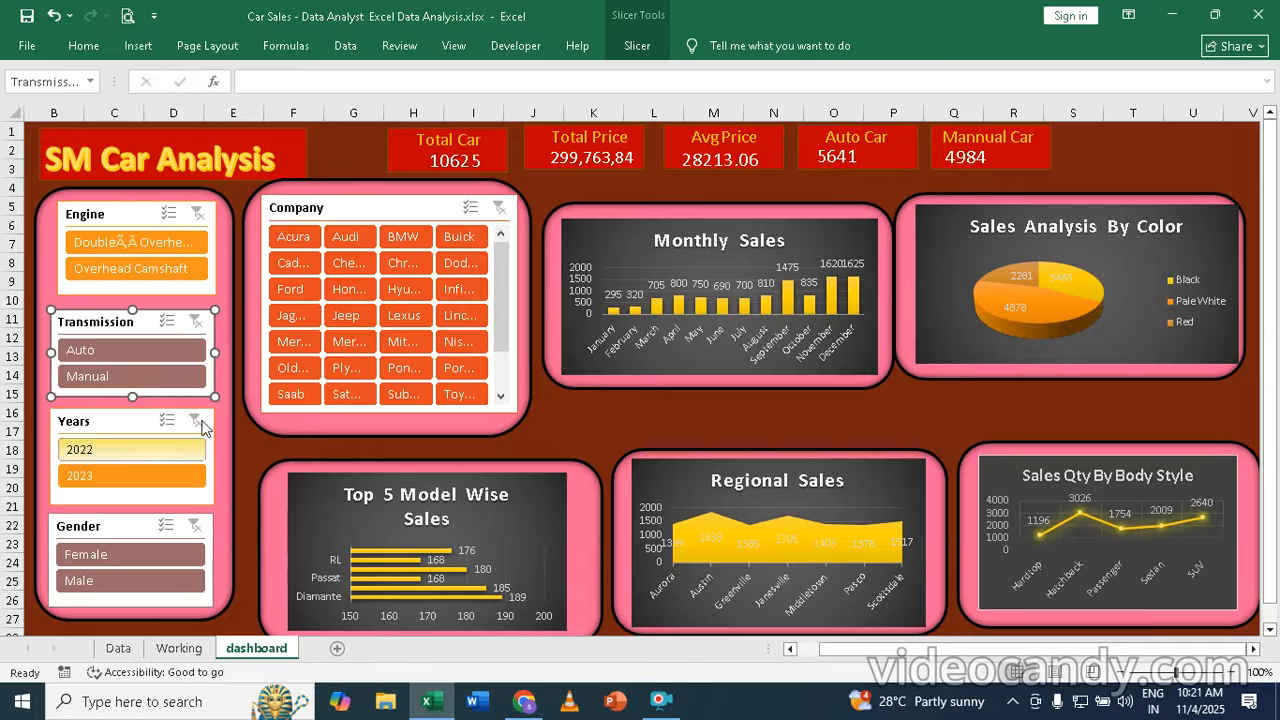
left_click(74, 477)
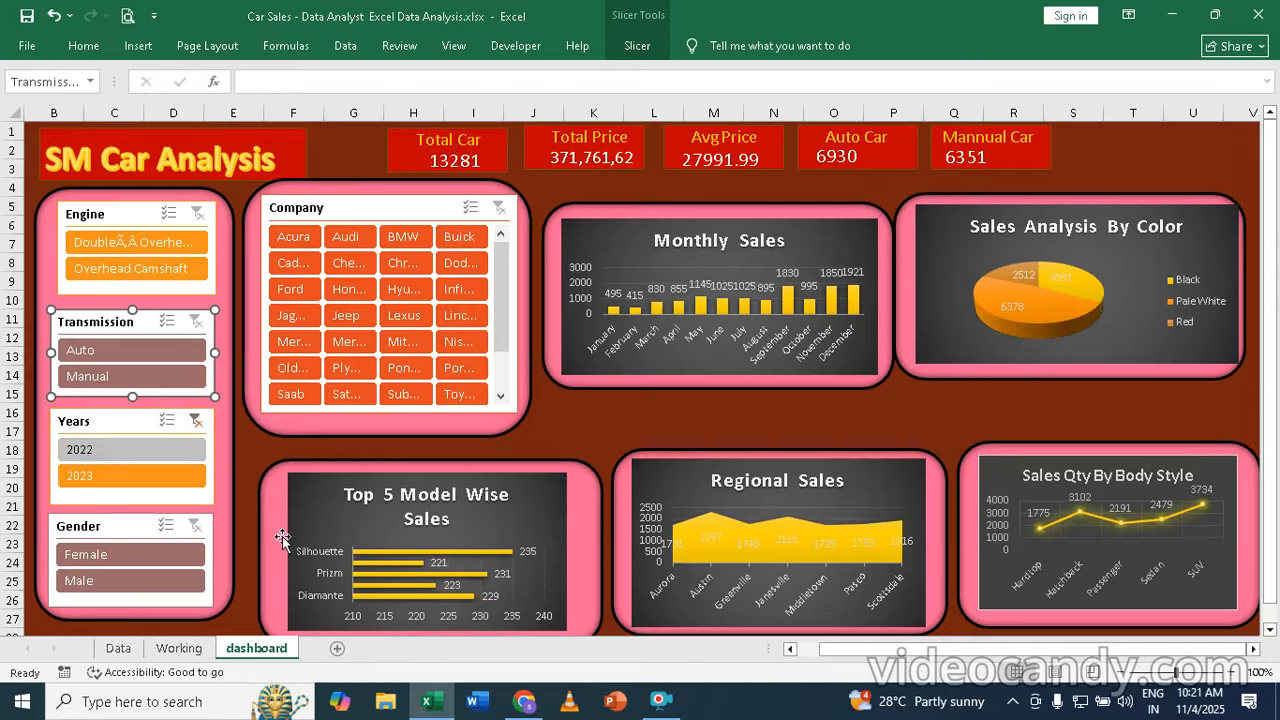
left_click(196, 423)
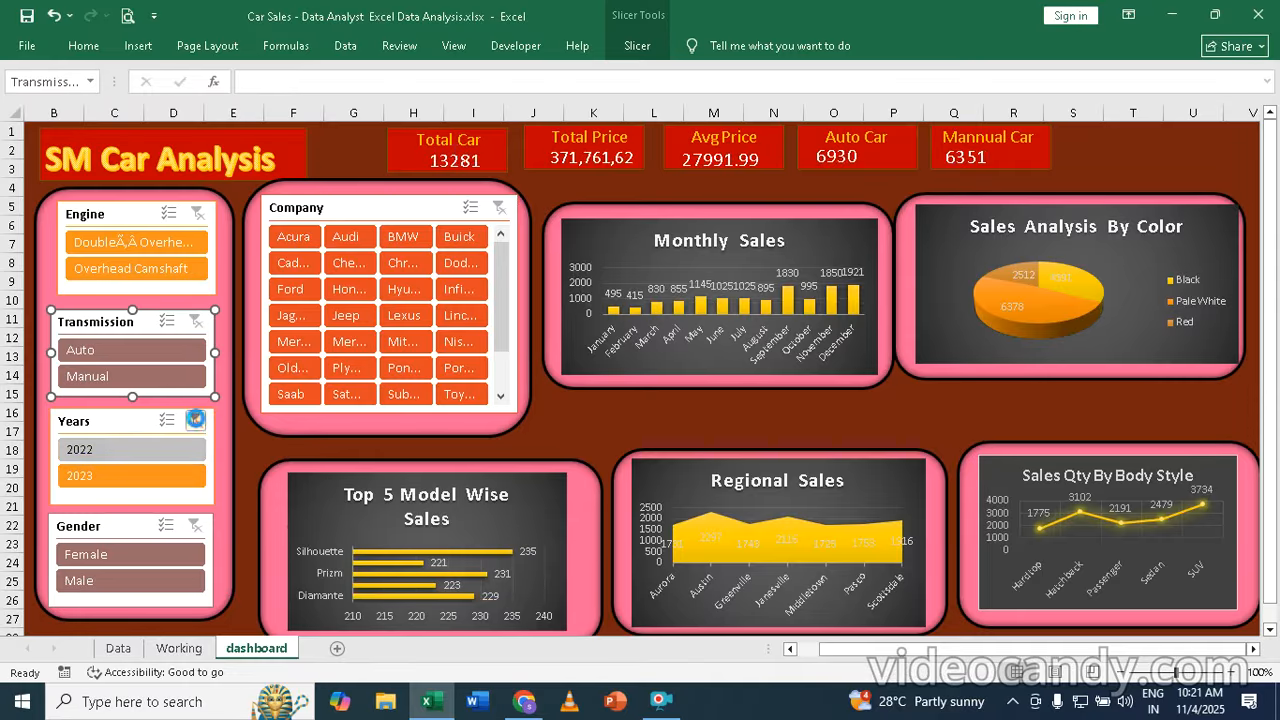
- Filter the dashboard to Female with the Gender slicer, clear that filter, and filter it to Male
left_click(90, 557)
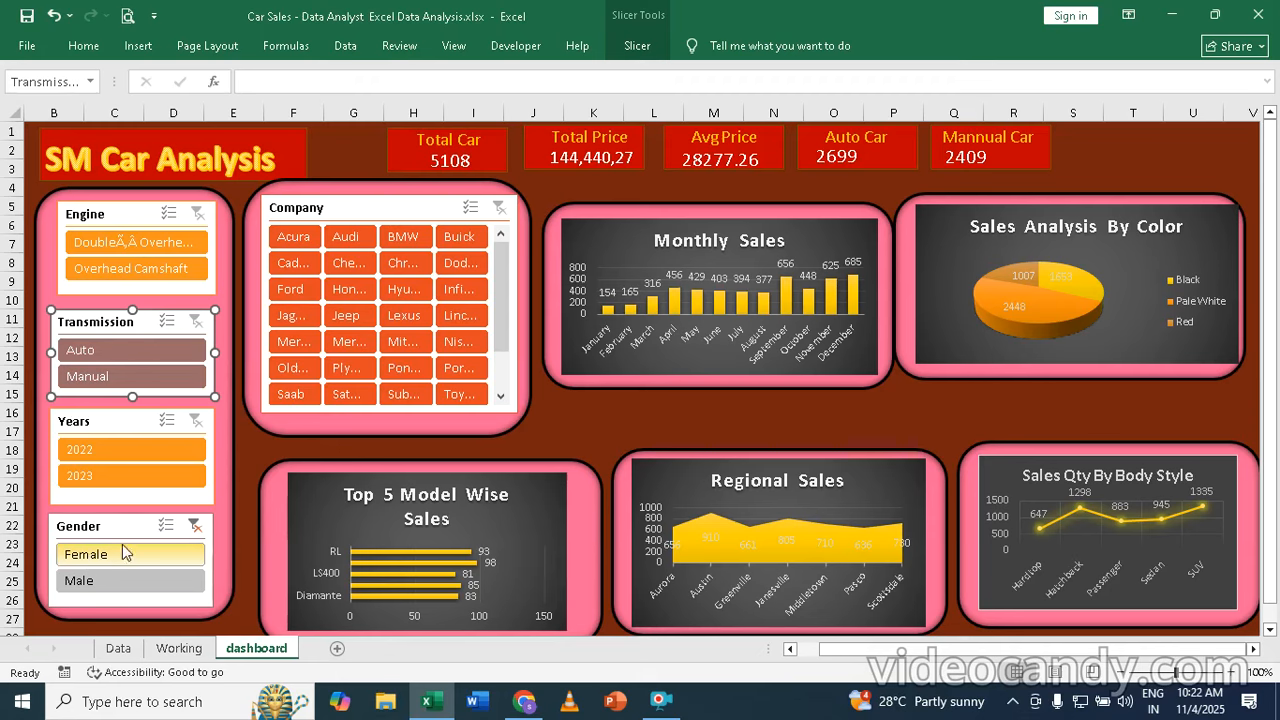
left_click(195, 526)
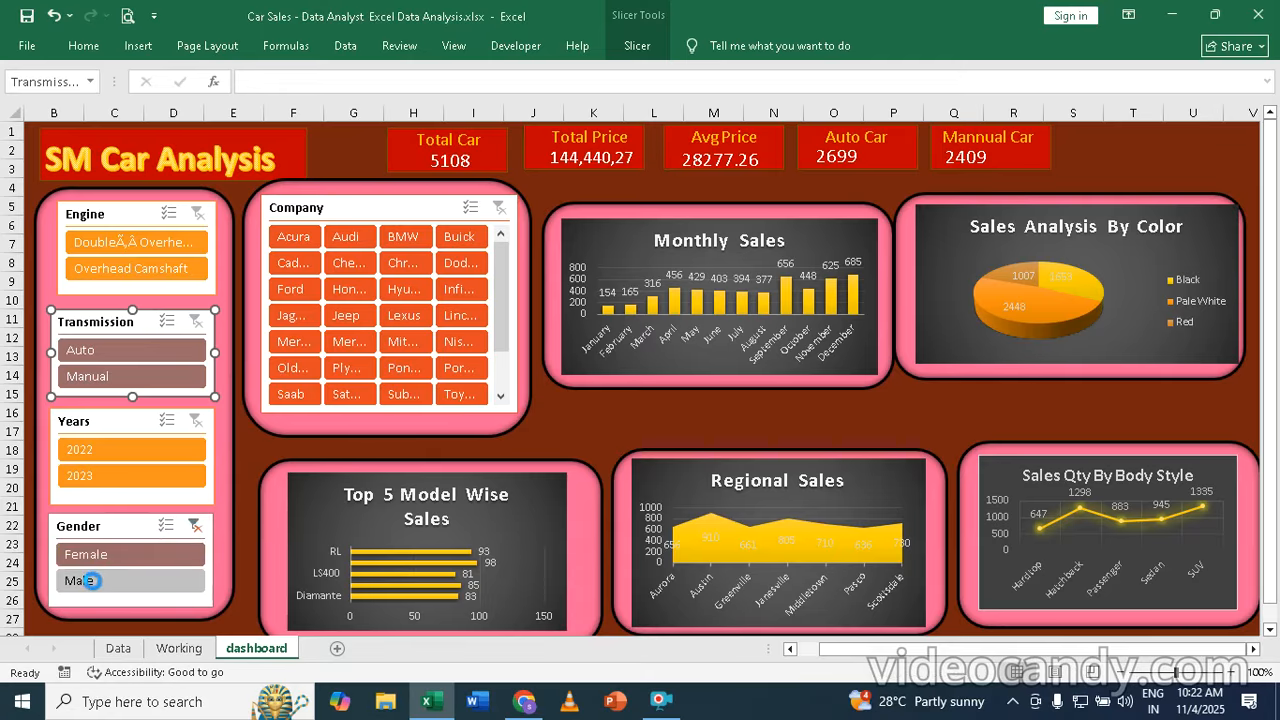
left_click(96, 582)
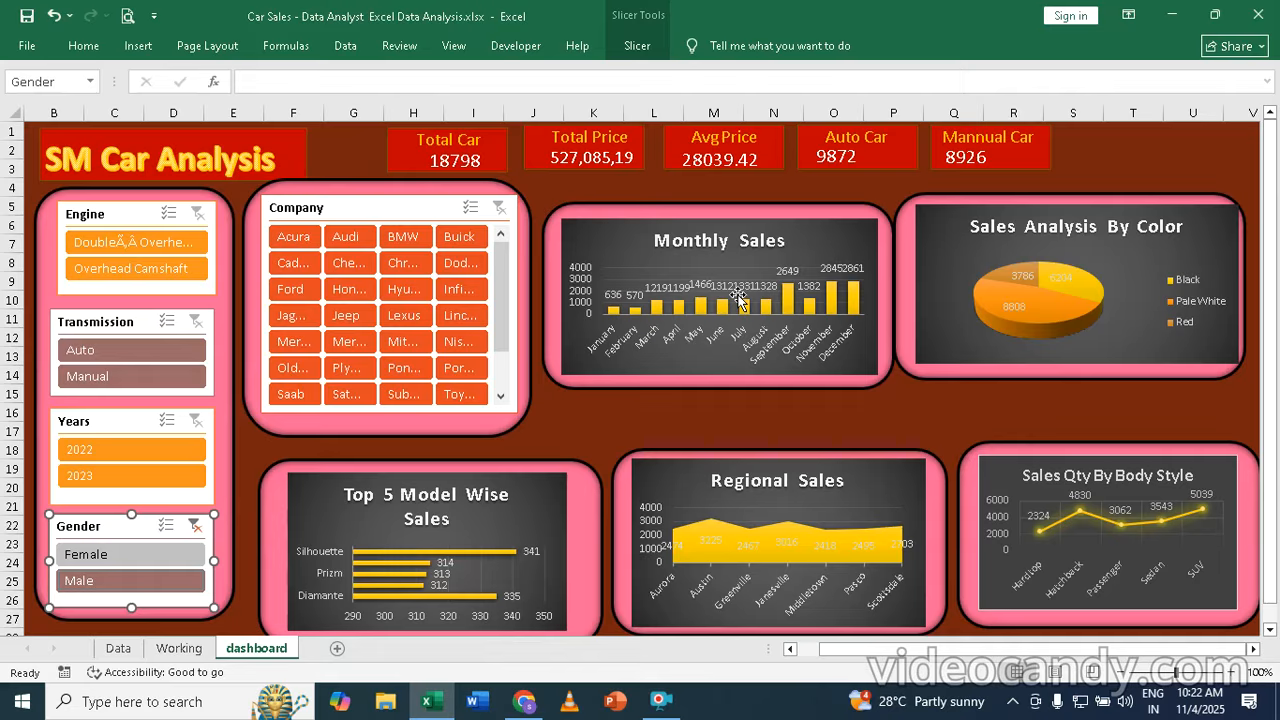
left_click(658, 700)
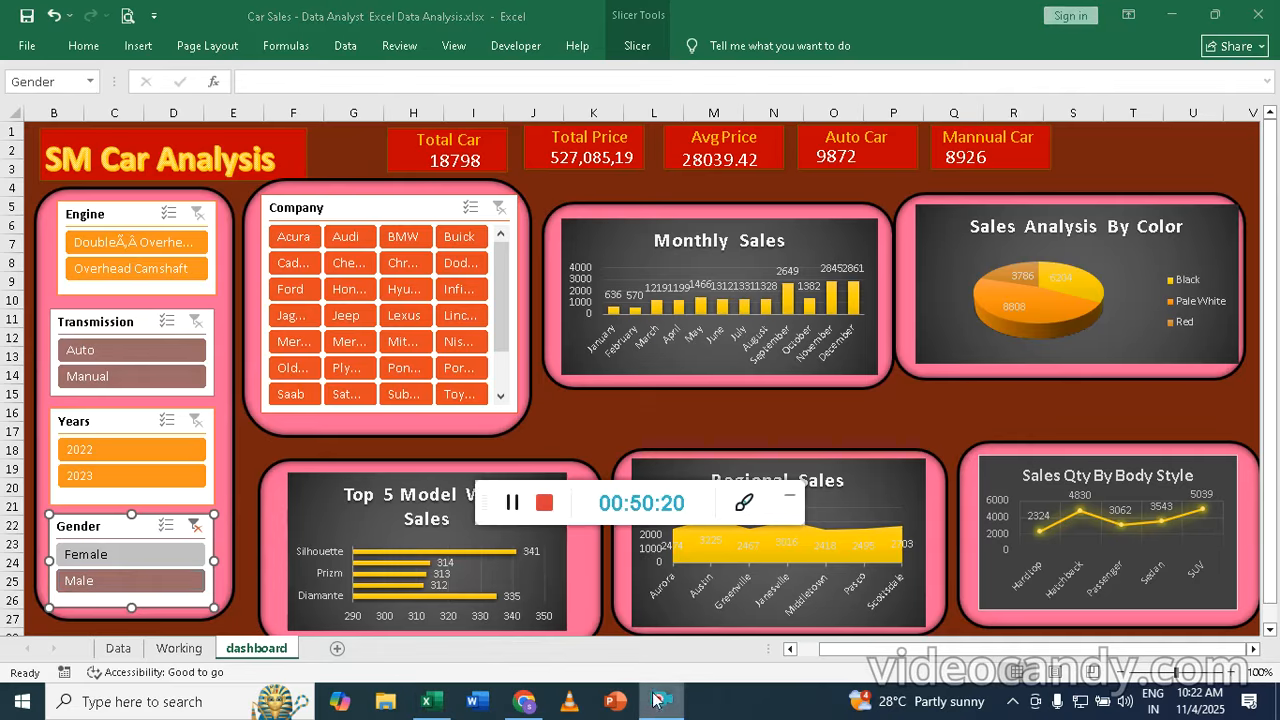